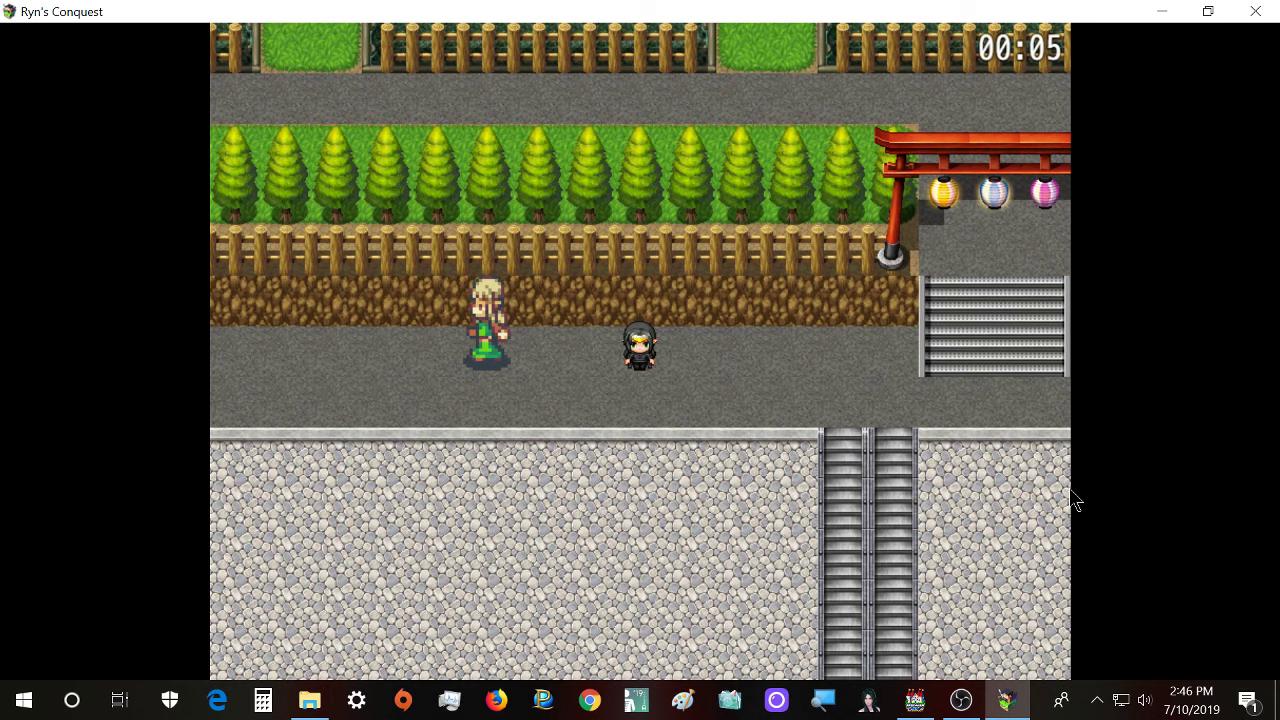
# - Walk the player along the road and up to the torii stairs
pyautogui.press('Right')
pyautogui.press('Down')
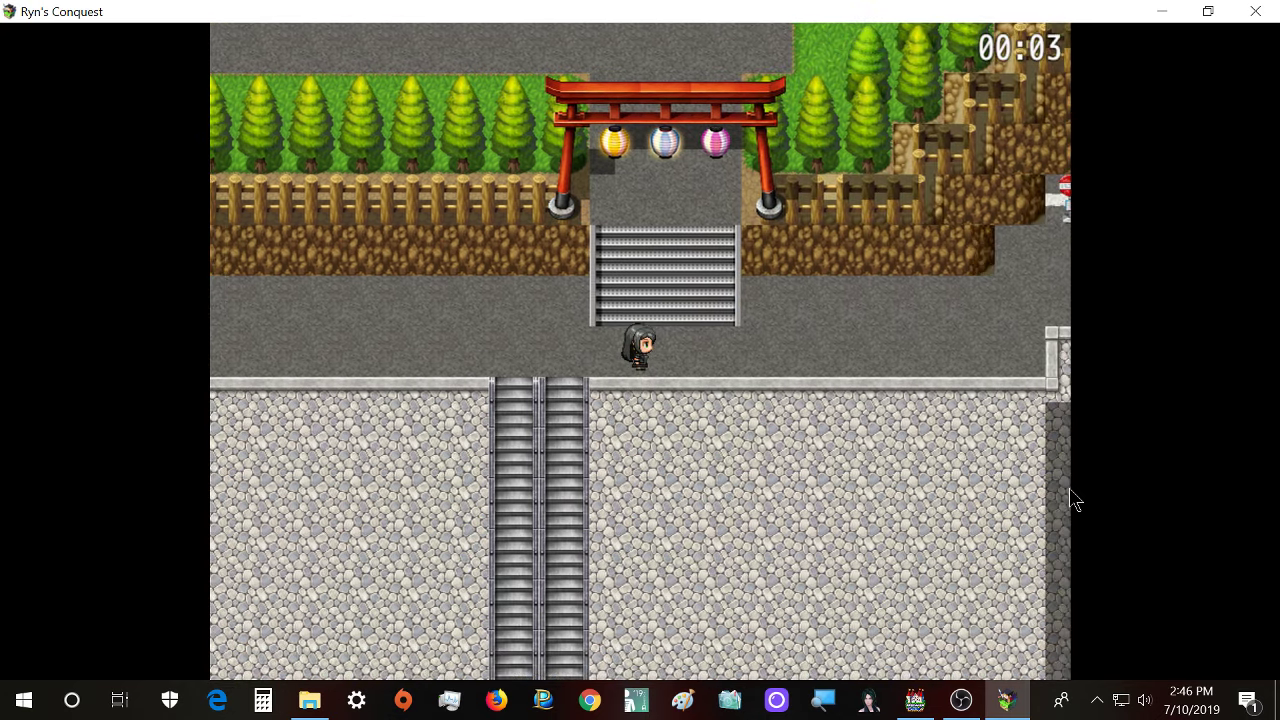
pyautogui.press('Left')
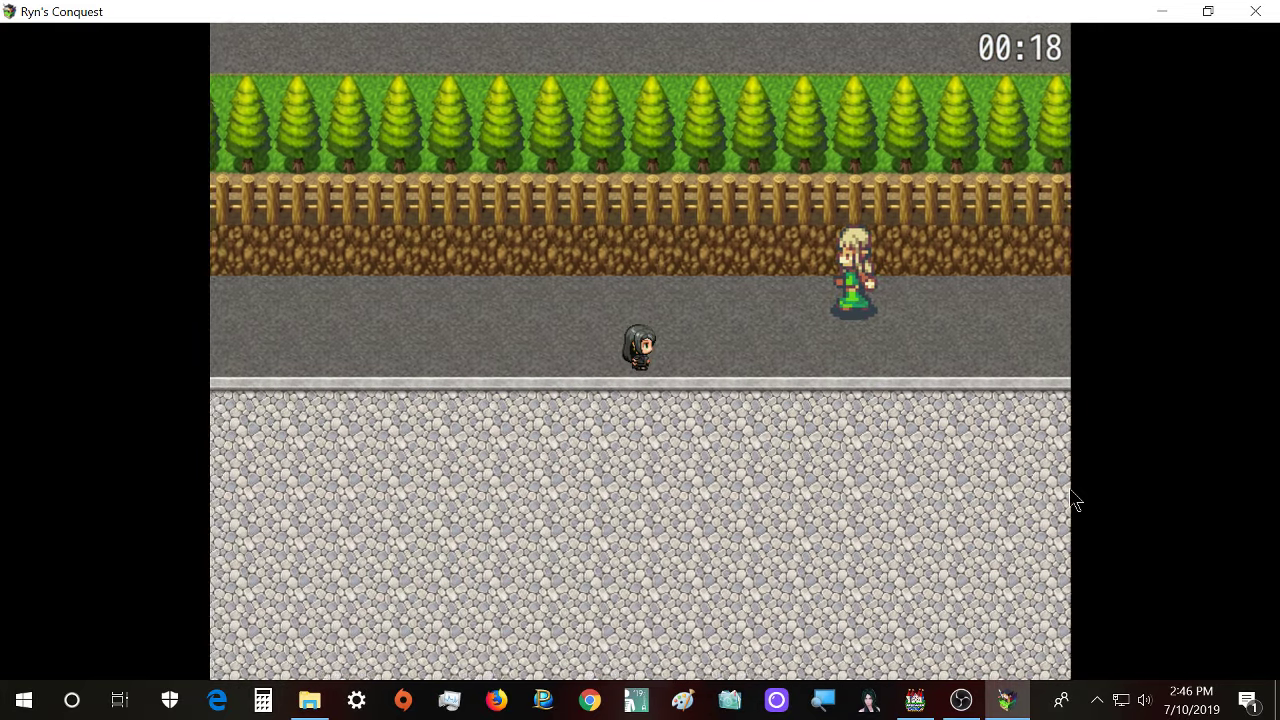
pyautogui.press('Right')
pyautogui.press('Up')
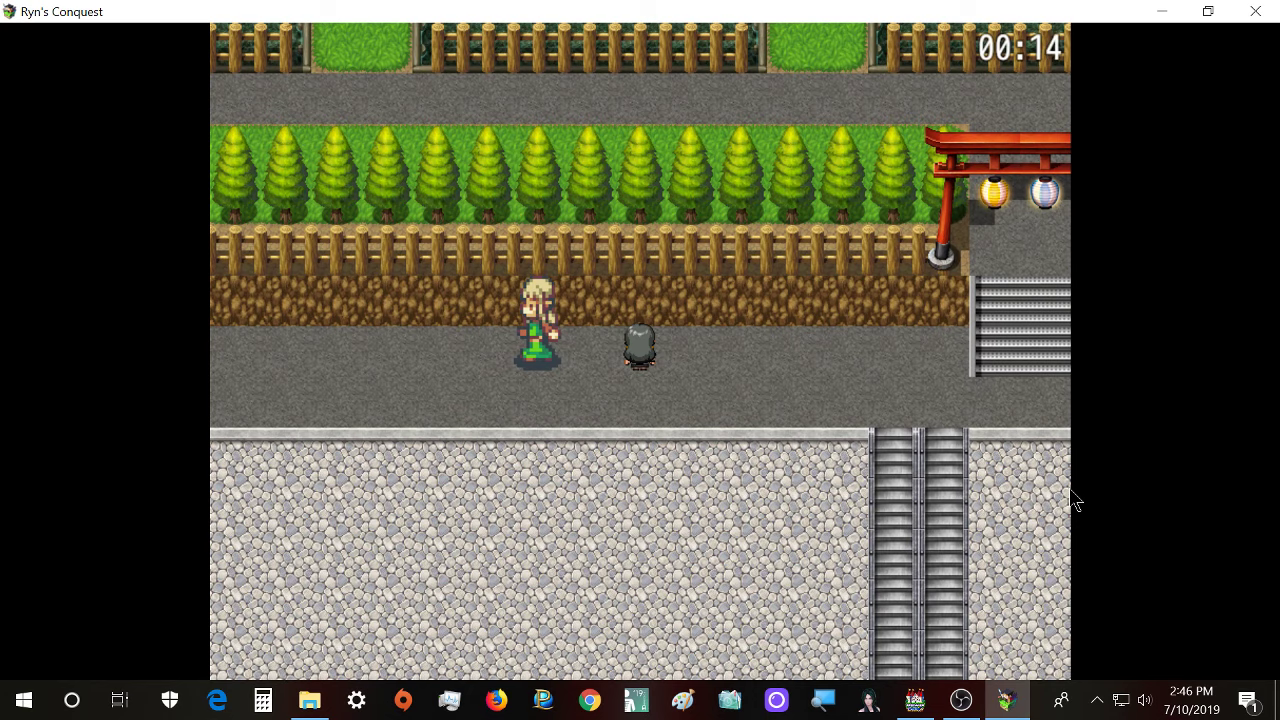
pyautogui.press('Right')
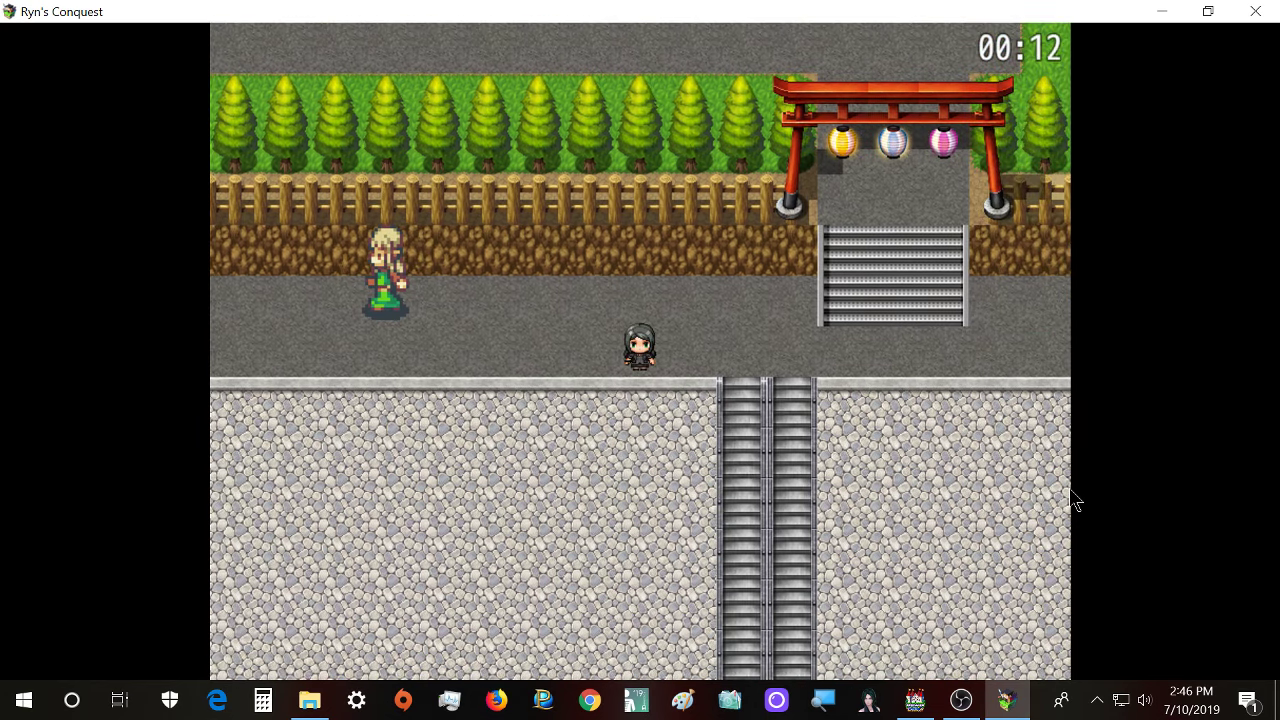
pyautogui.press('Up')
# - Climb through the torii gate onto the road, then walk back down under it
pyautogui.press('Up')
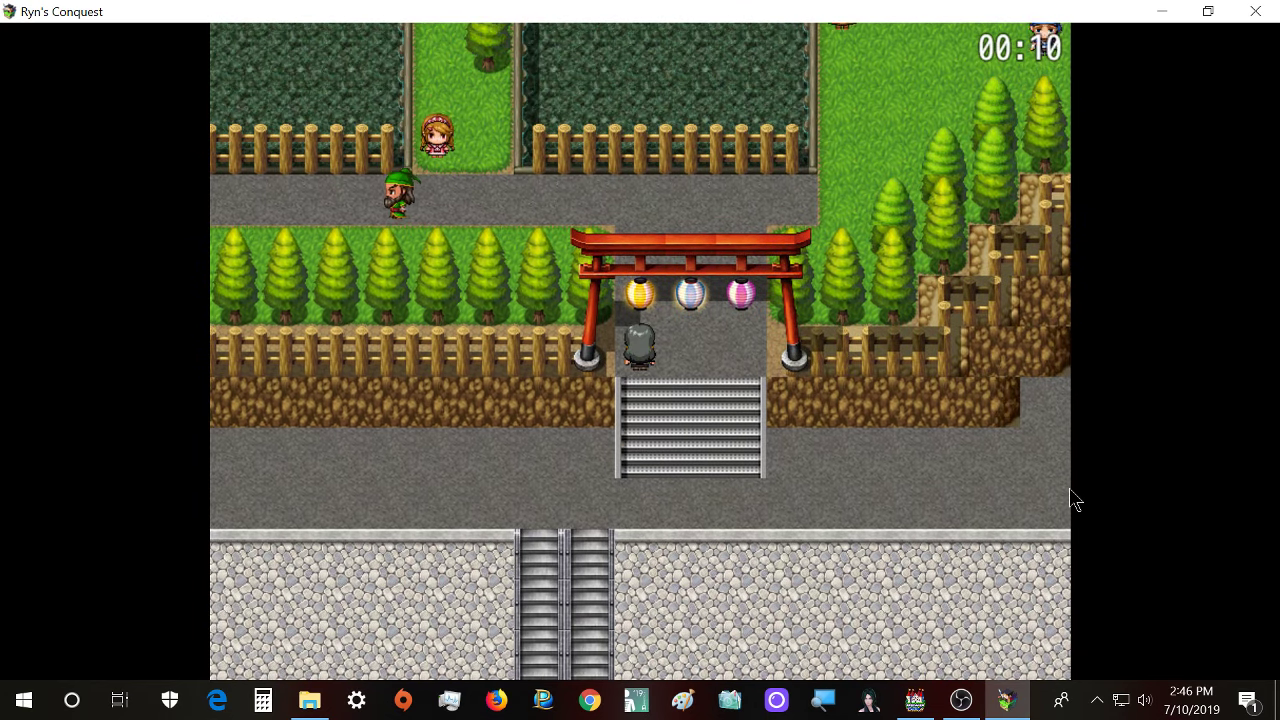
pyautogui.press('Up')
pyautogui.press('Right')
pyautogui.press('Left')
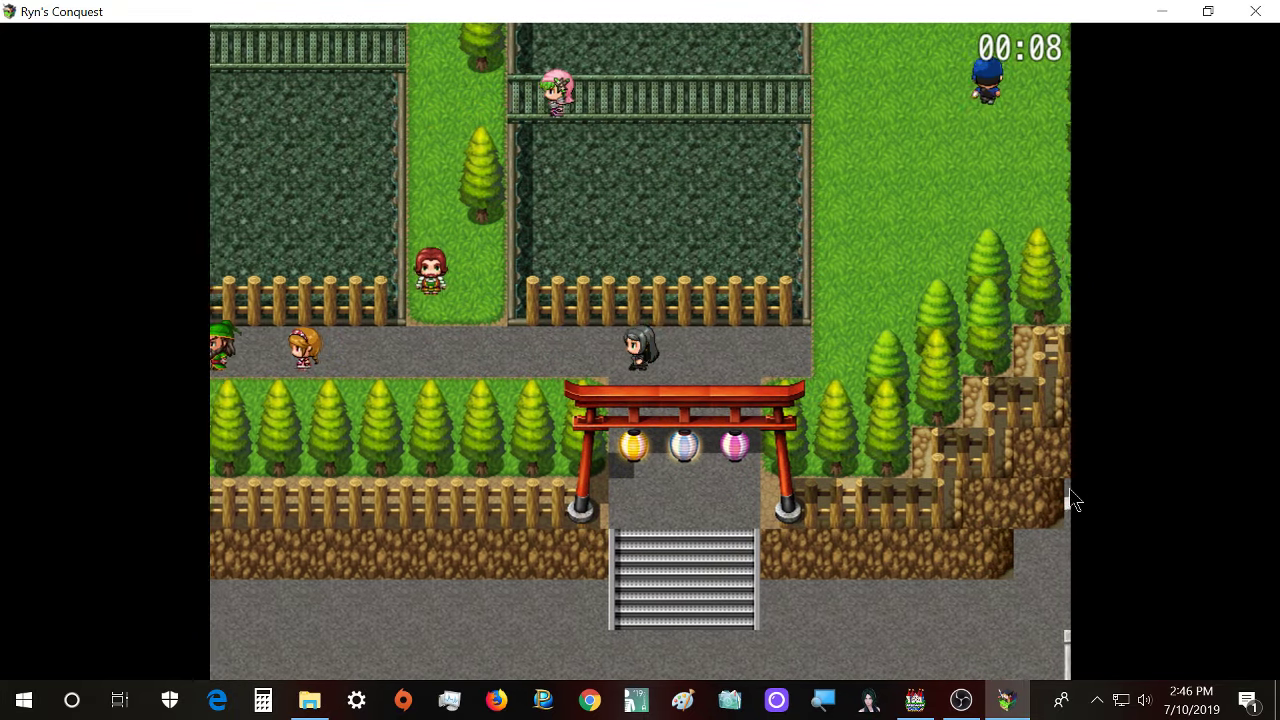
pyautogui.press('Left')
pyautogui.press('Right')
pyautogui.press('Down')
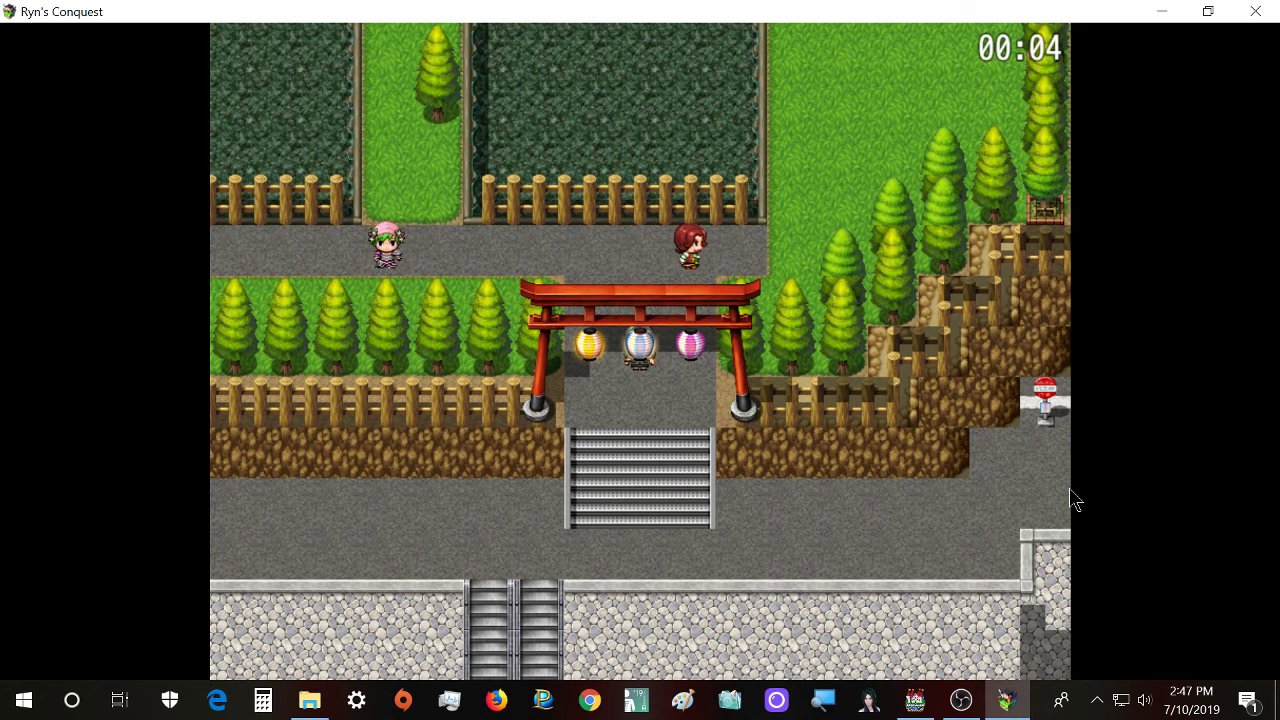
# - Walk back up through the gate and along the upper road past the torii
pyautogui.press('Up')
pyautogui.press('Left')
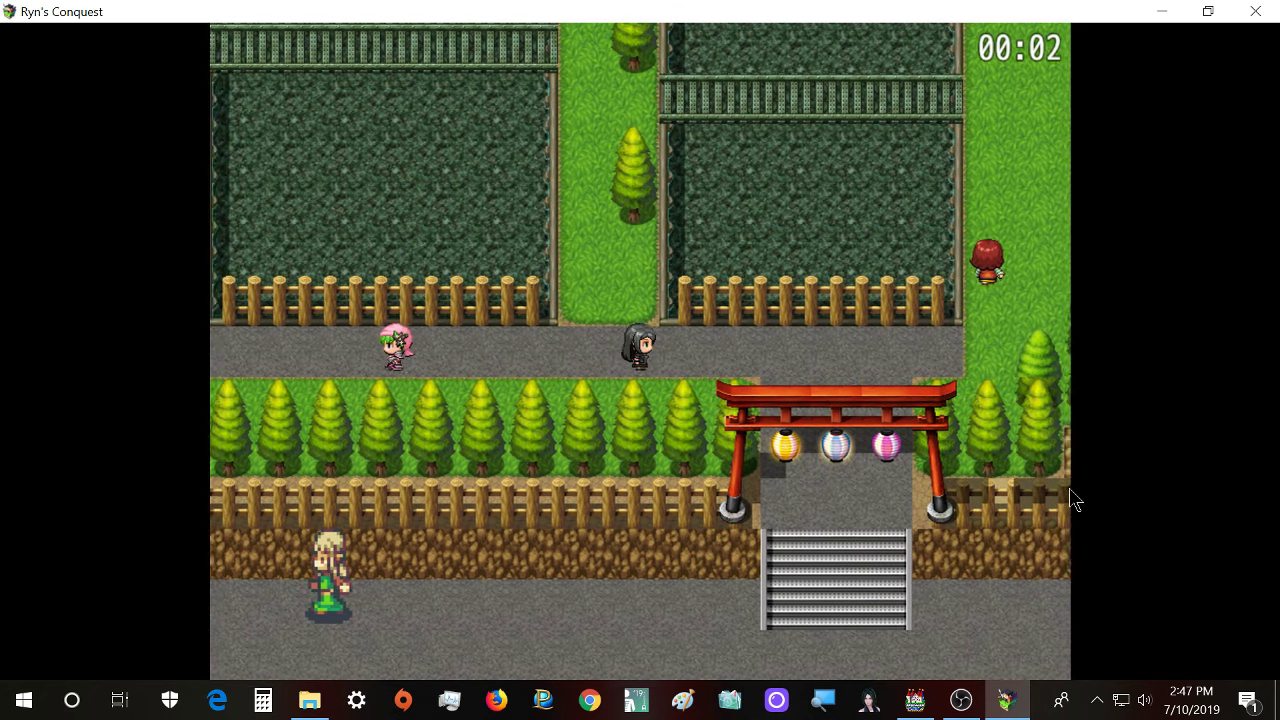
pyautogui.press('Right')
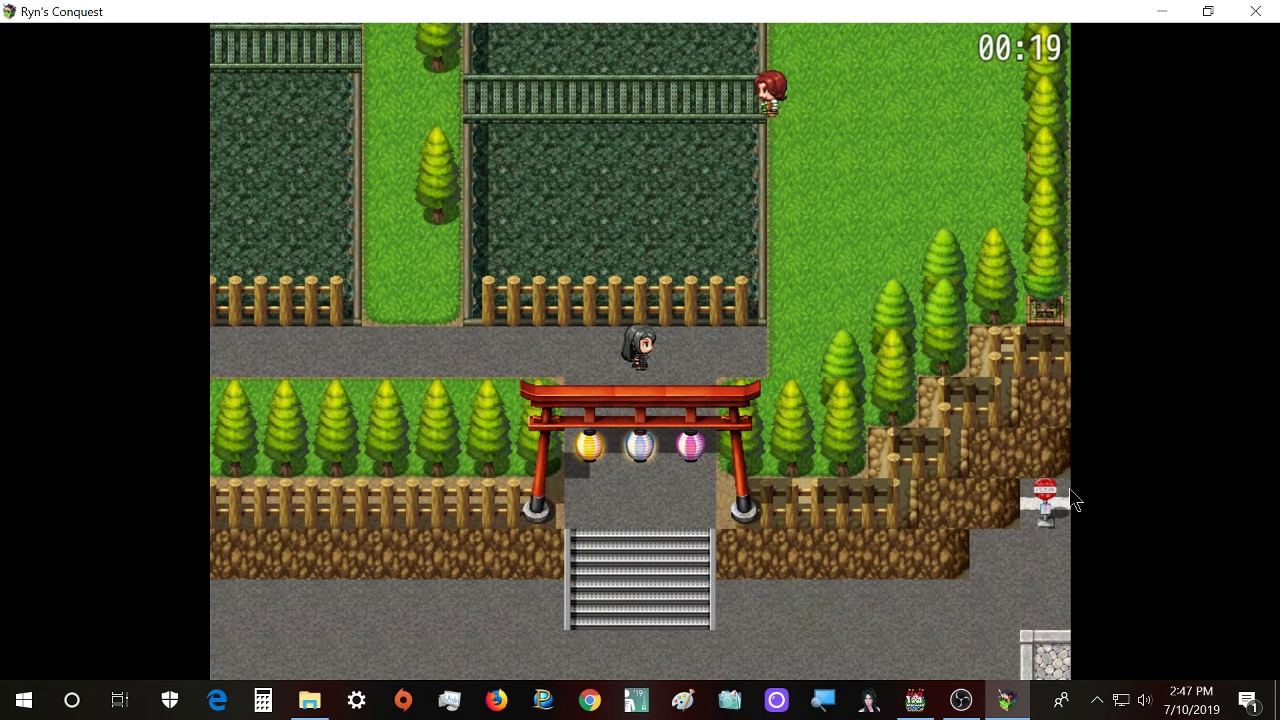
pyautogui.press('Left')
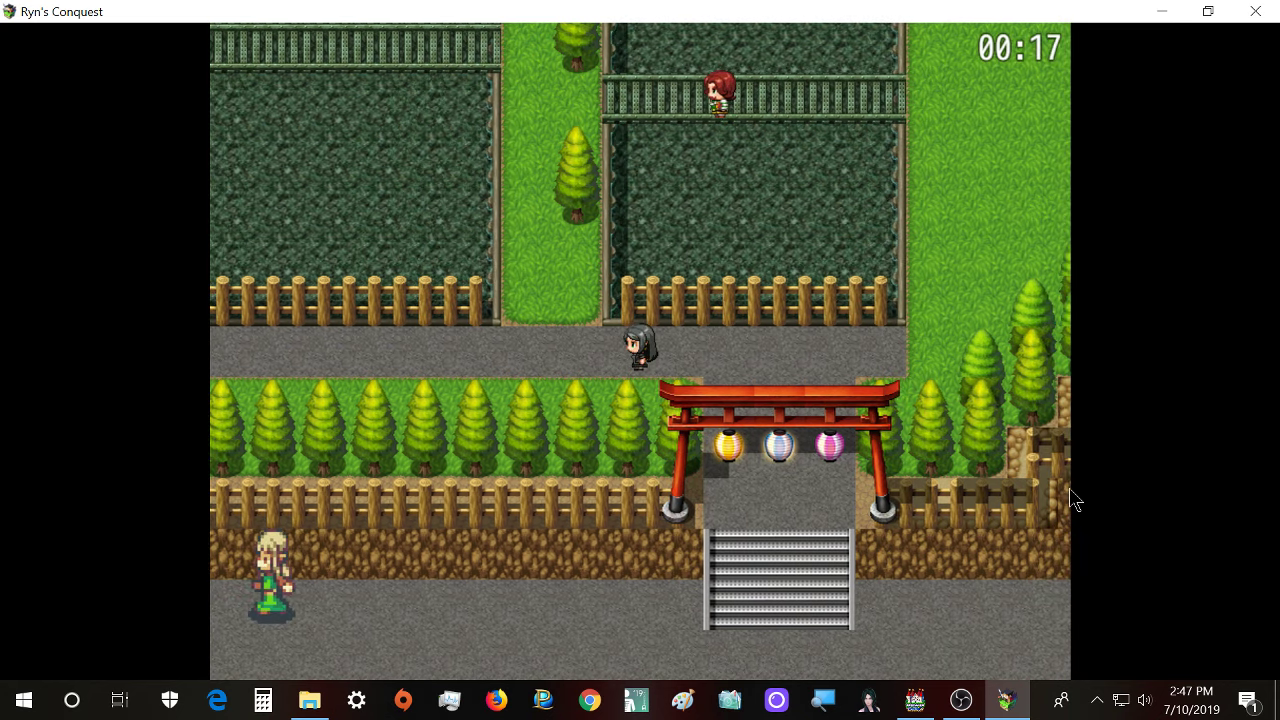
pyautogui.press('Right')
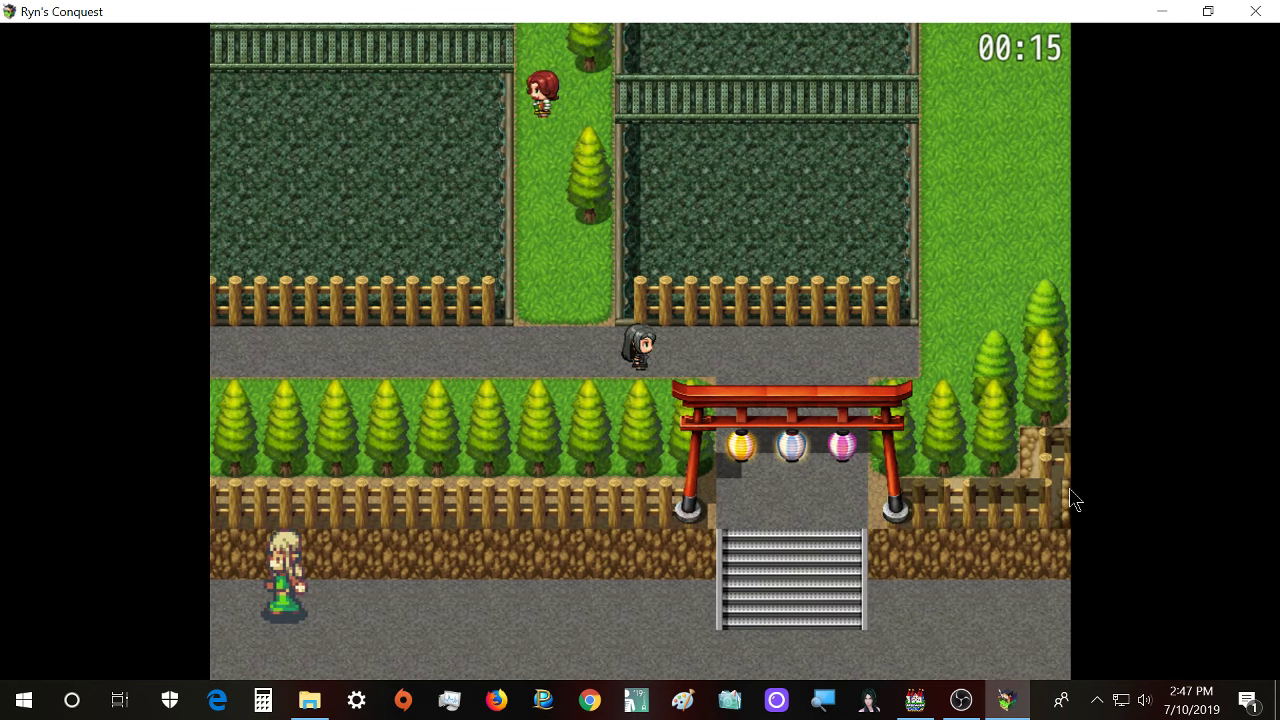
pyautogui.press('Right')
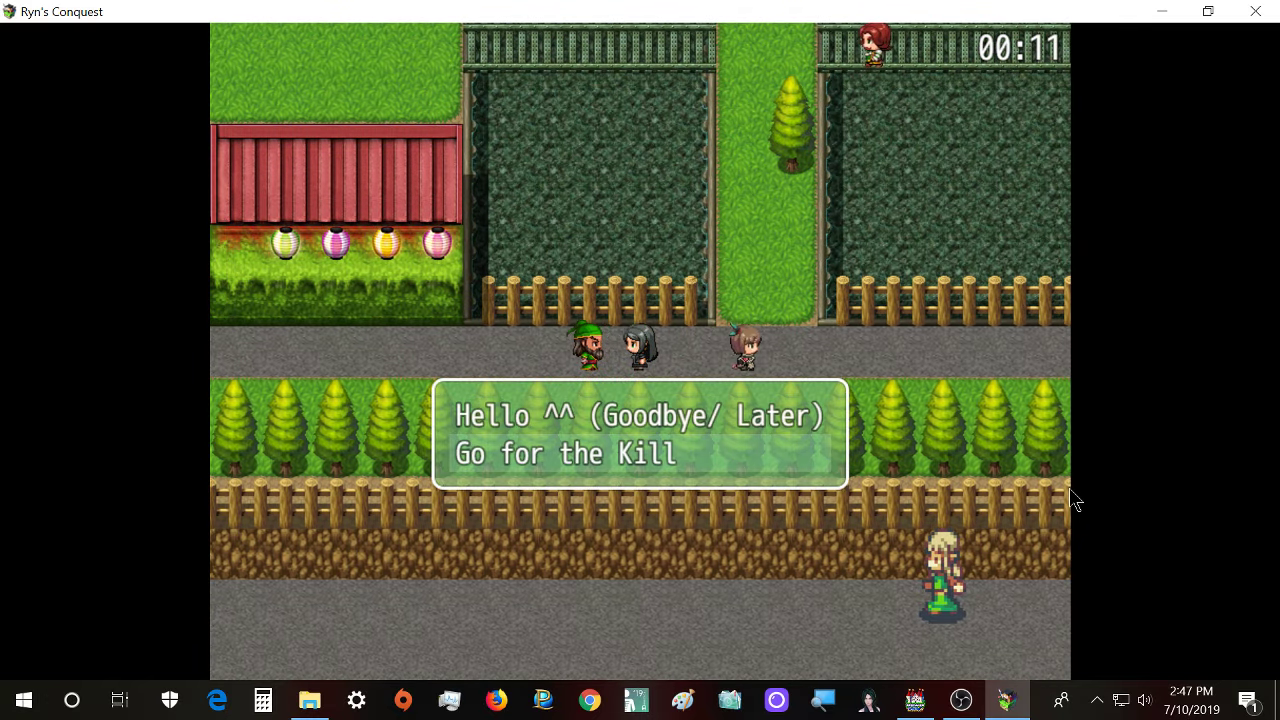
# - Choose the friendly greeting reply, dismiss the apology, and walk up the grass path between the fields
pyautogui.press('Return')
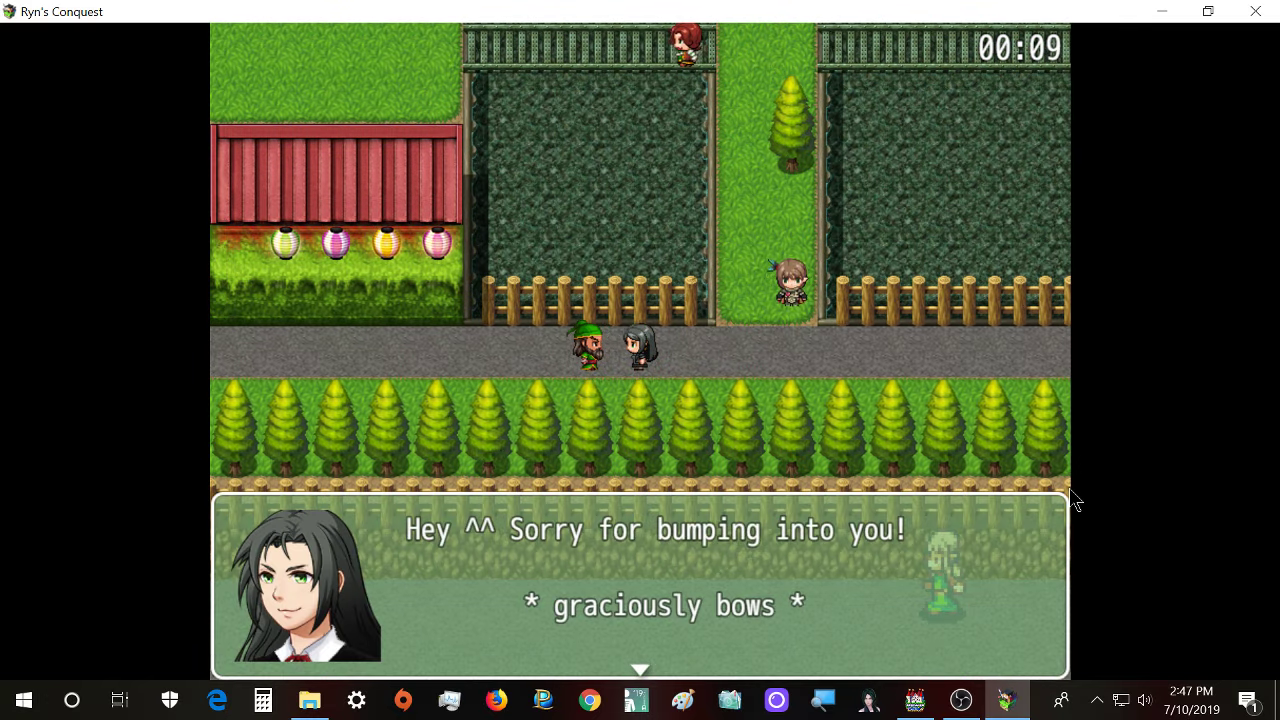
pyautogui.press('Return')
pyautogui.press('Up')
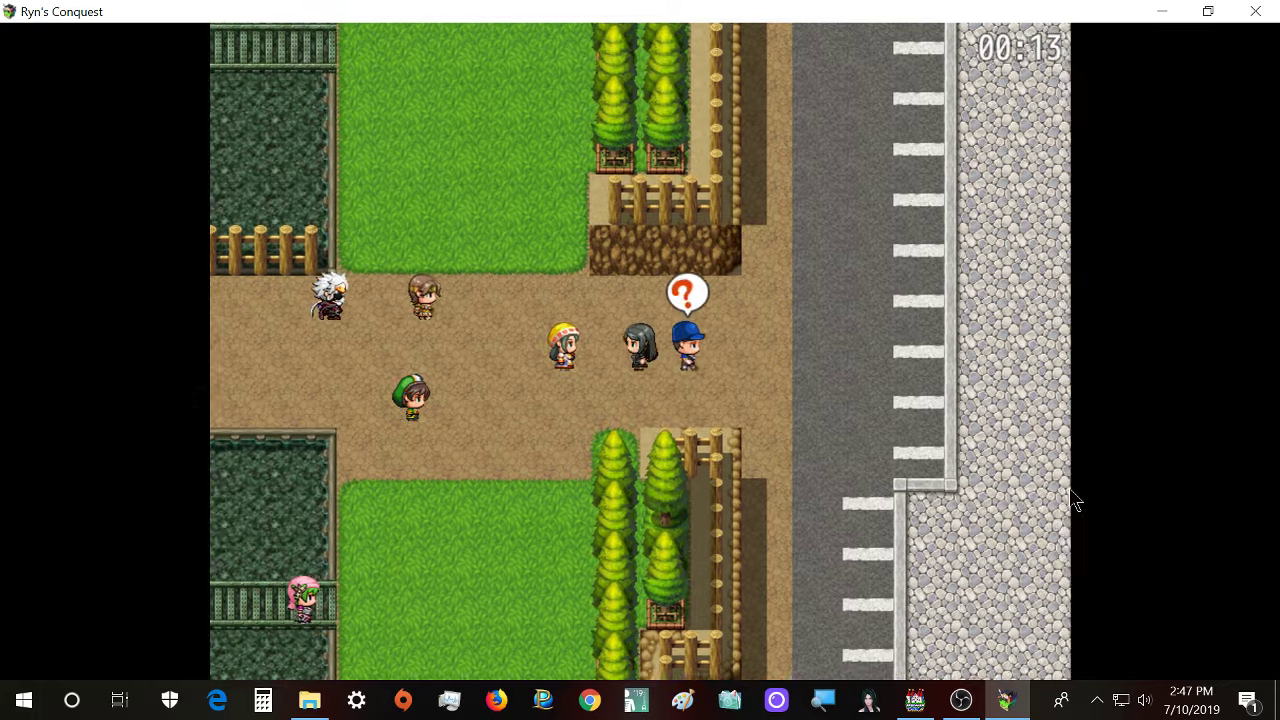
pyautogui.press('Up')
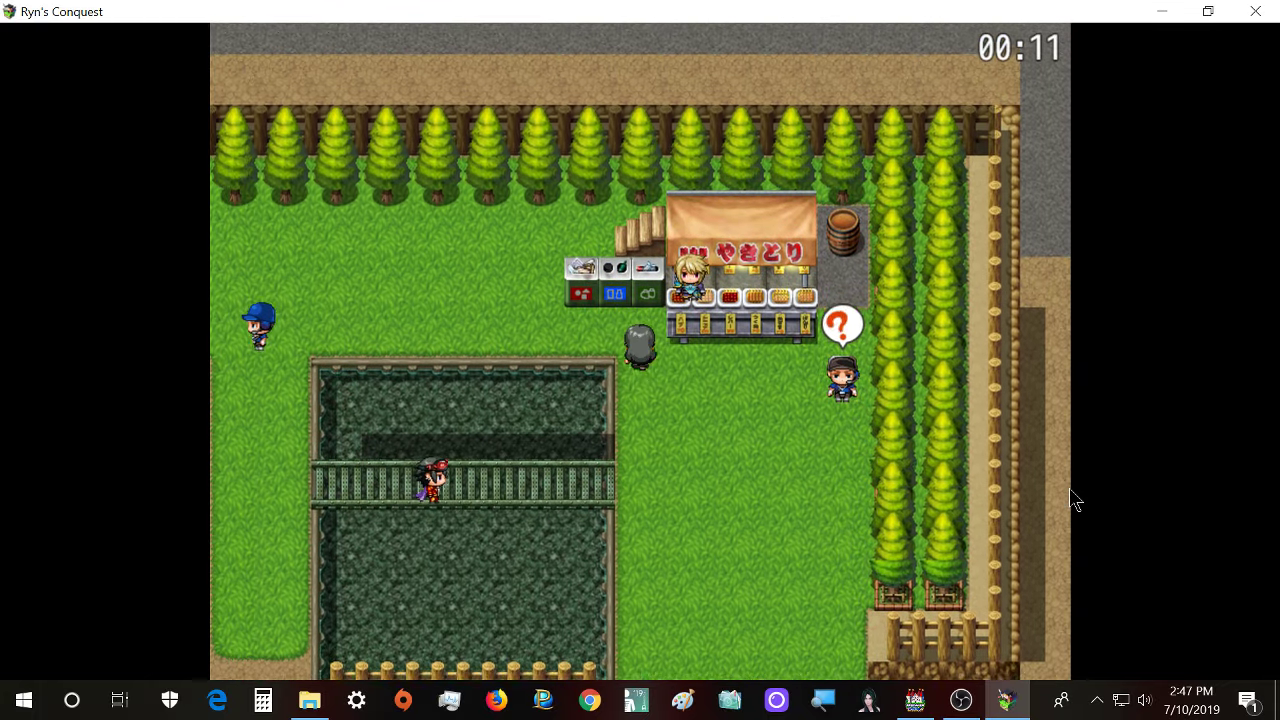
# - Cross the field, go down onto the road, then up the grass path to the crossroads
pyautogui.press('Left')
pyautogui.press('Down')
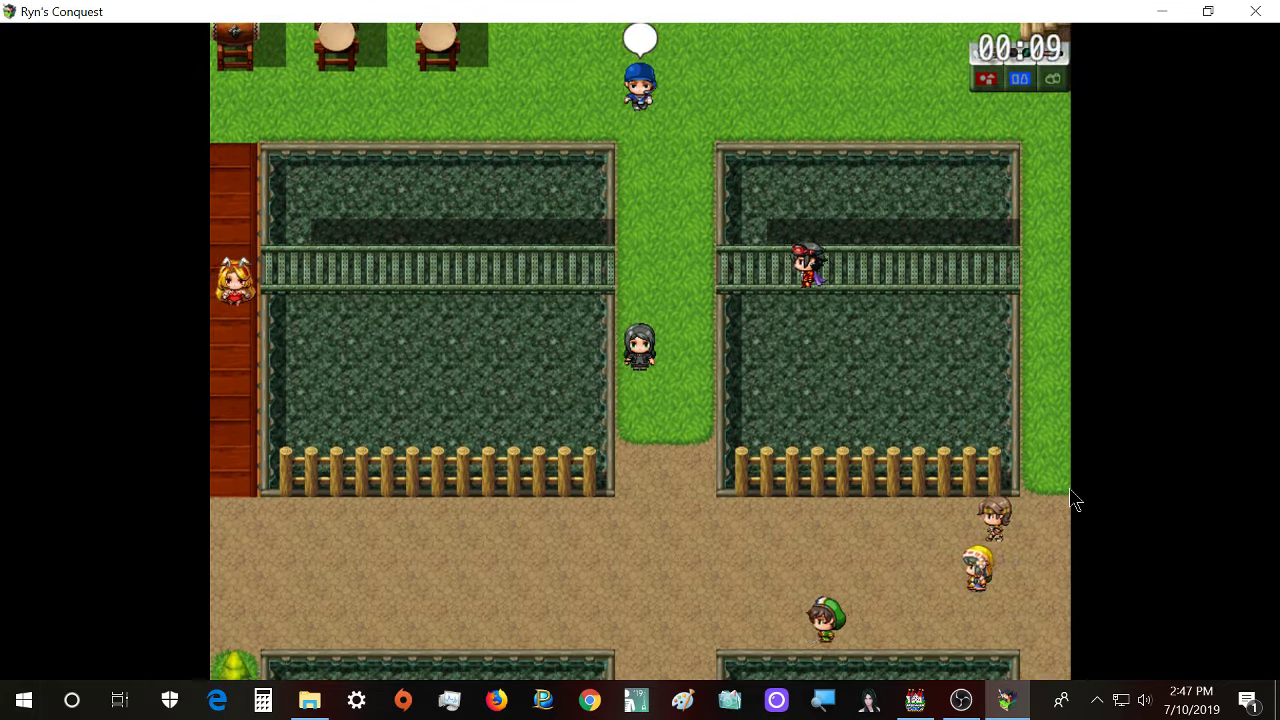
pyautogui.press('Down')
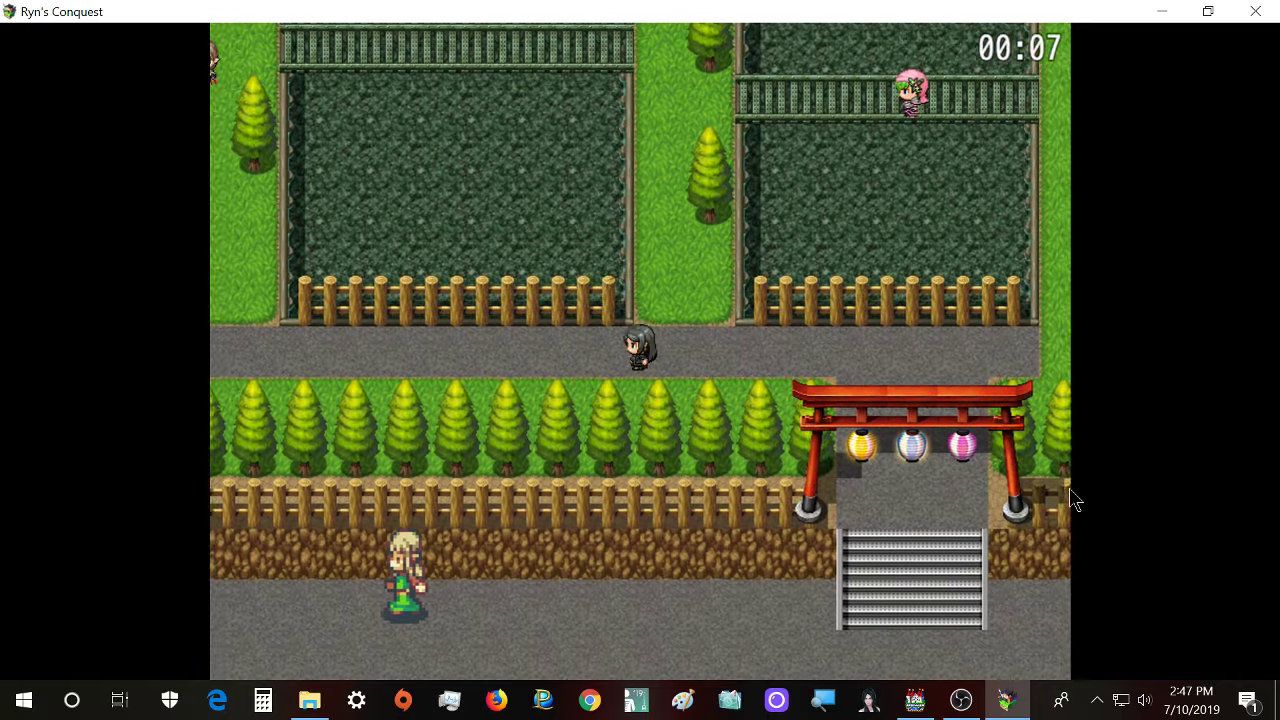
pyautogui.press('Left')
pyautogui.press('Left')
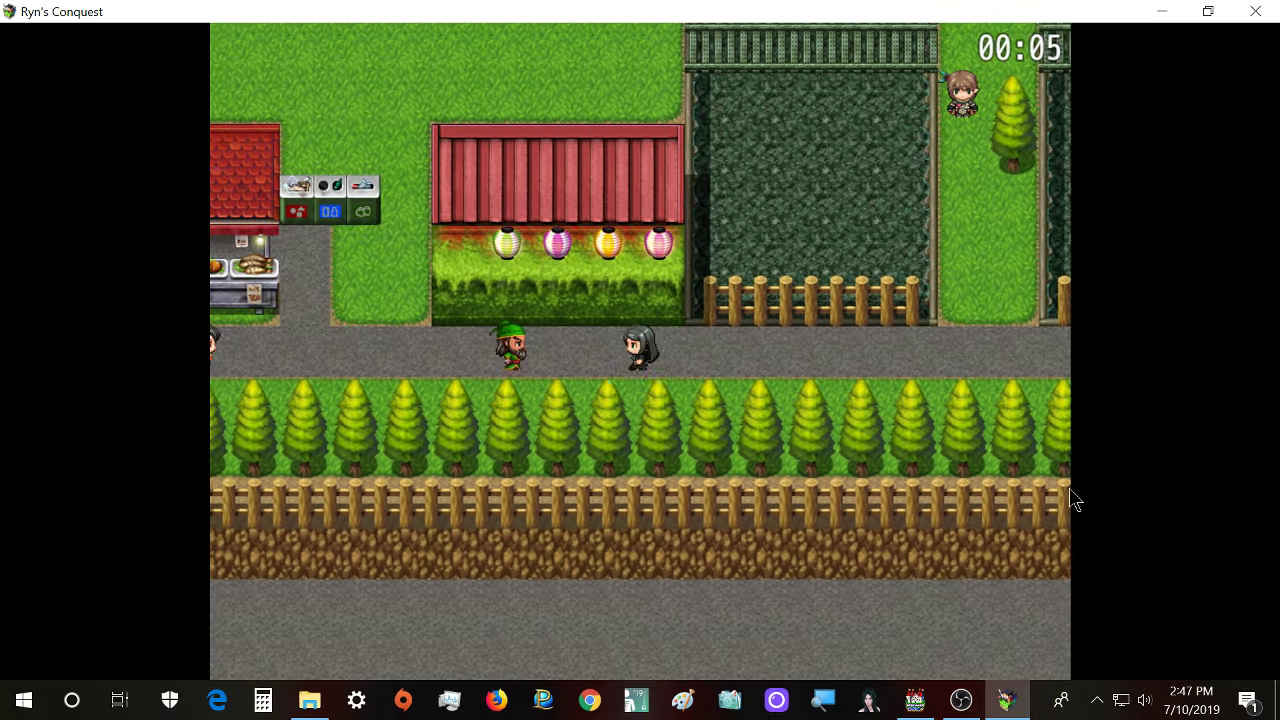
pyautogui.press('Right')
pyautogui.press('Up')
pyautogui.press('Up')
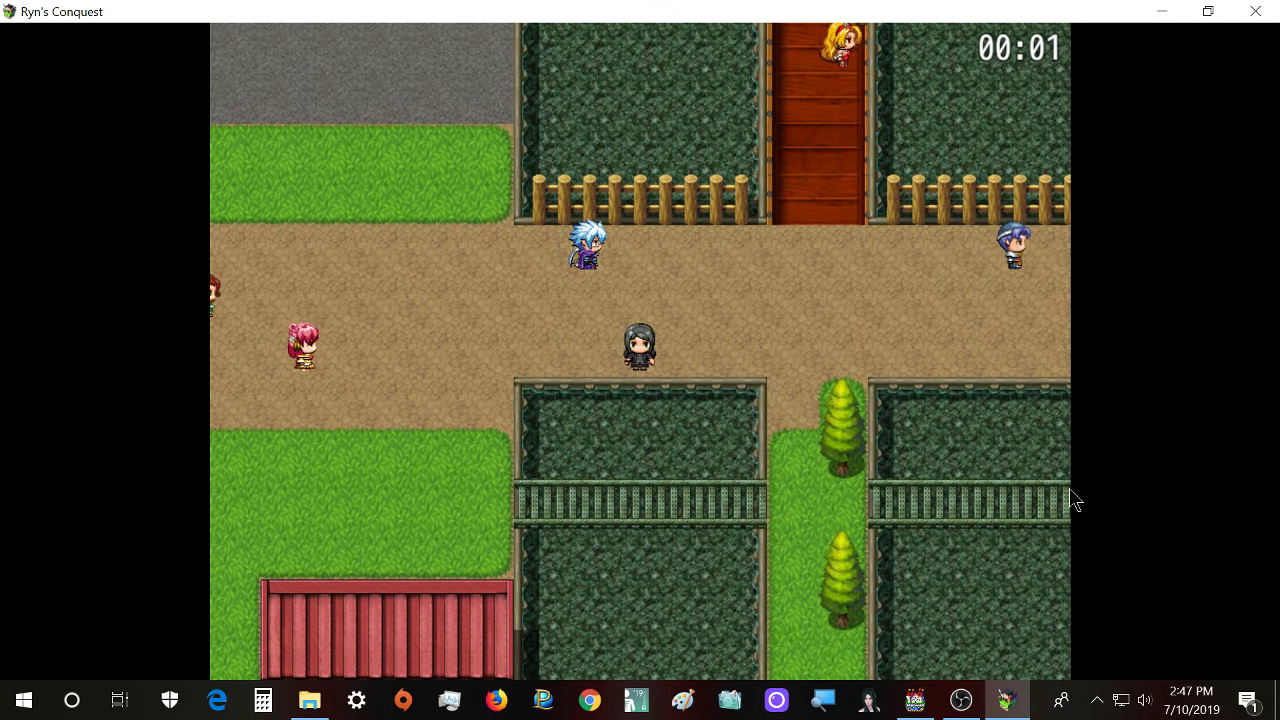
# - Open and close the main menu, then walk left along the dirt road and across the grass
pyautogui.press('Escape')
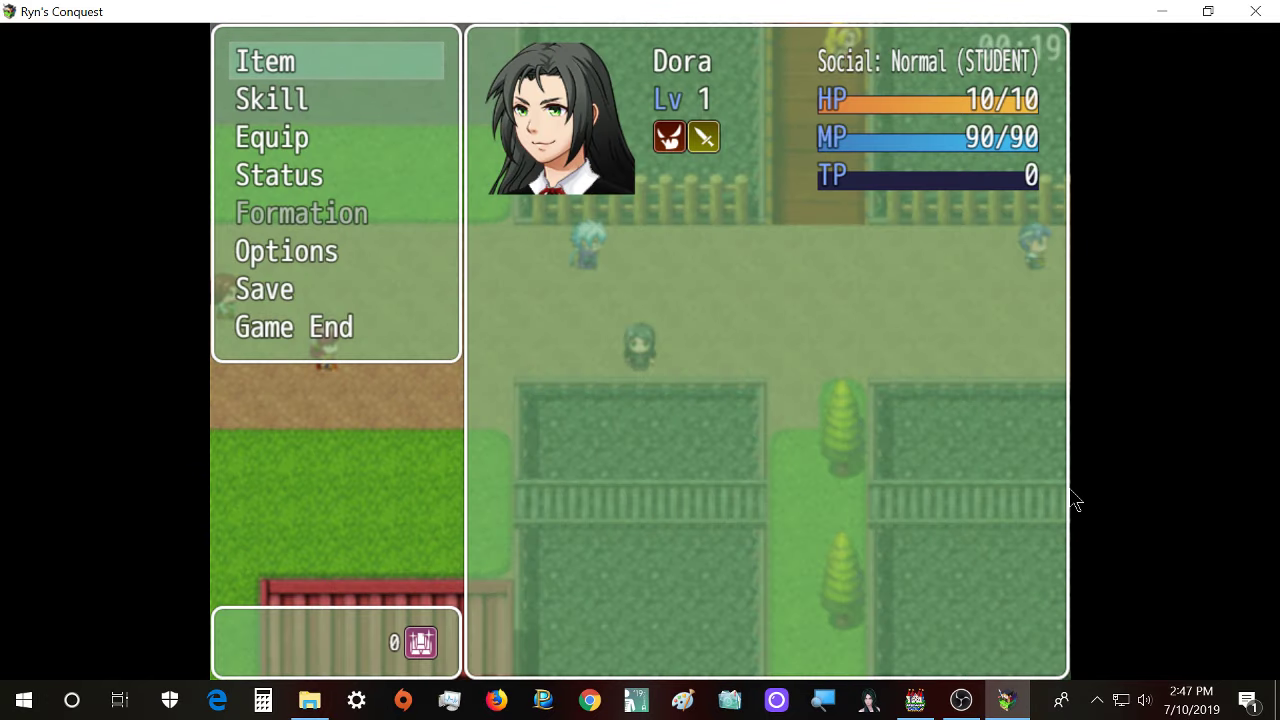
pyautogui.press('Escape')
pyautogui.press('Left')
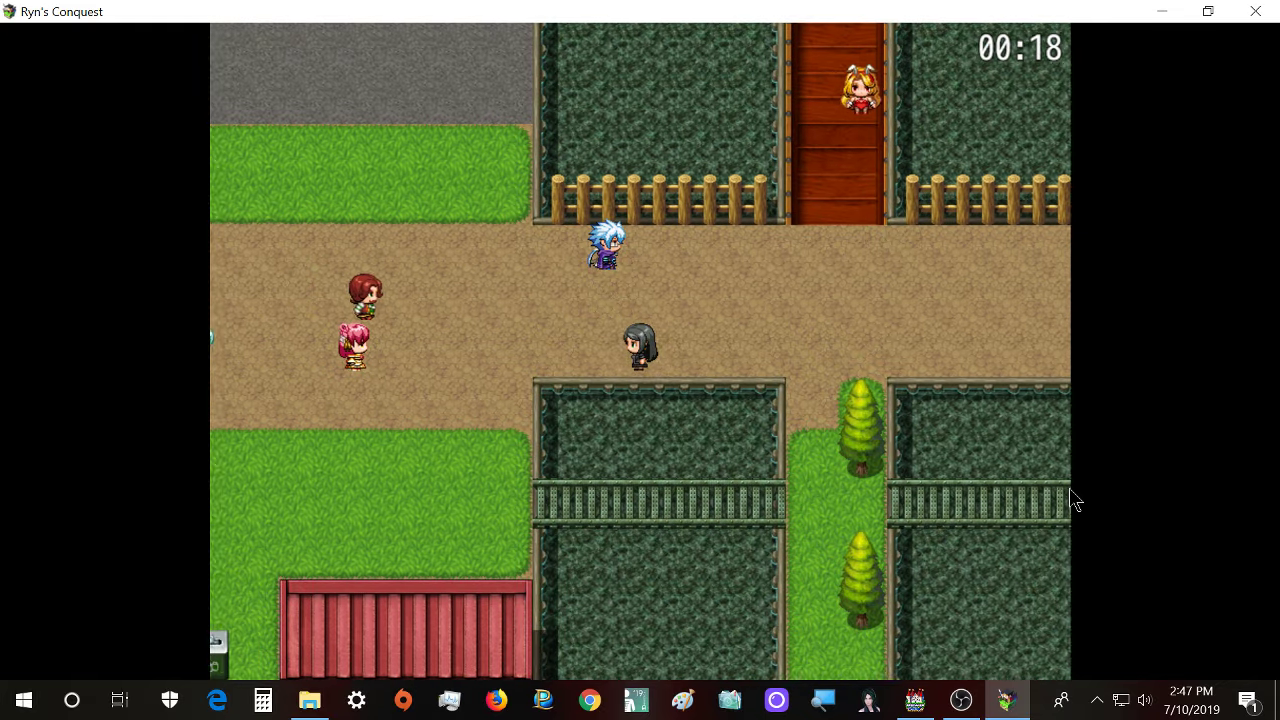
pyautogui.press('Down')
pyautogui.press('Left')
pyautogui.press('Up')
pyautogui.press('Left')
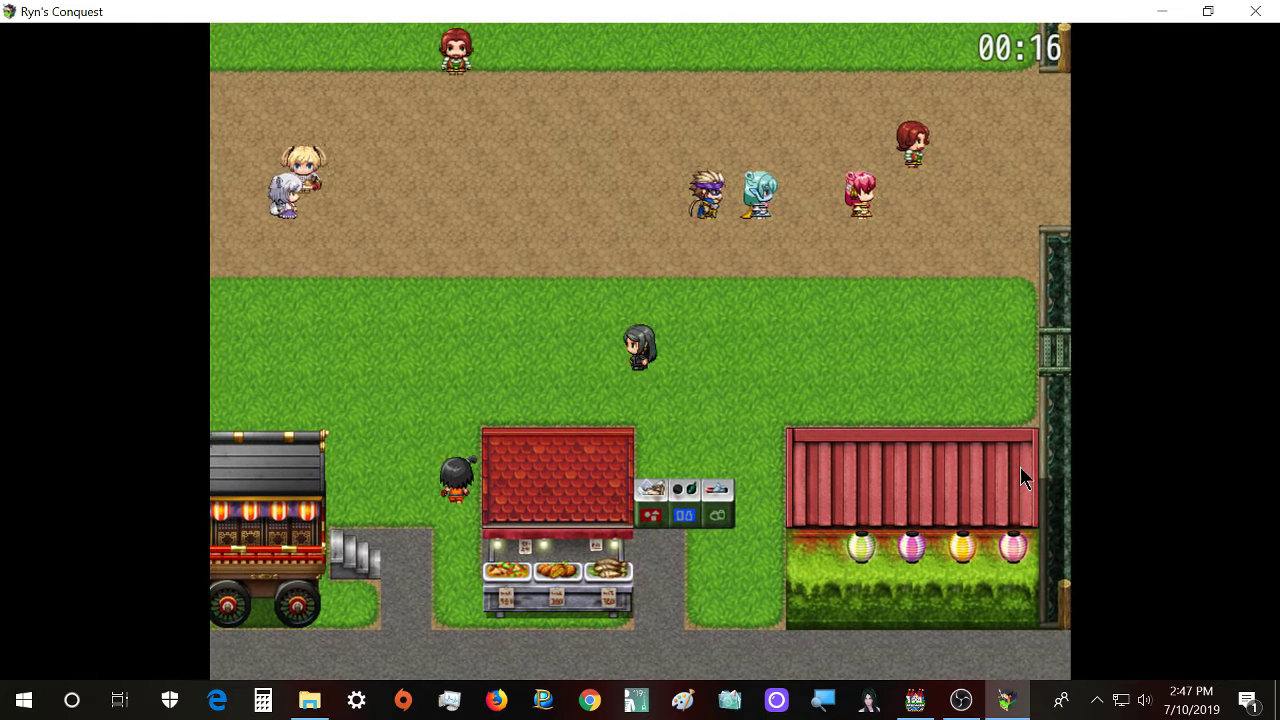
# - Walk down between the stalls to the road, then back up onto the plaza
pyautogui.press('Right')
pyautogui.press('Down')
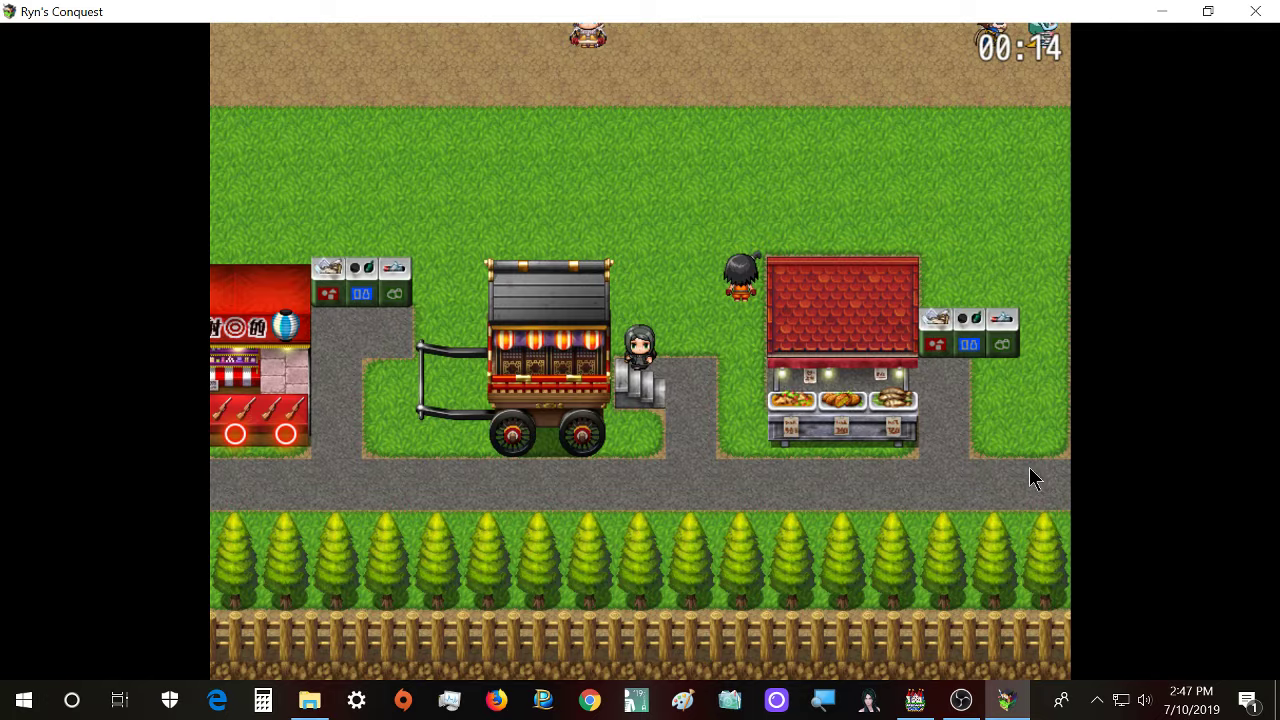
pyautogui.press('Right')
pyautogui.press('Right')
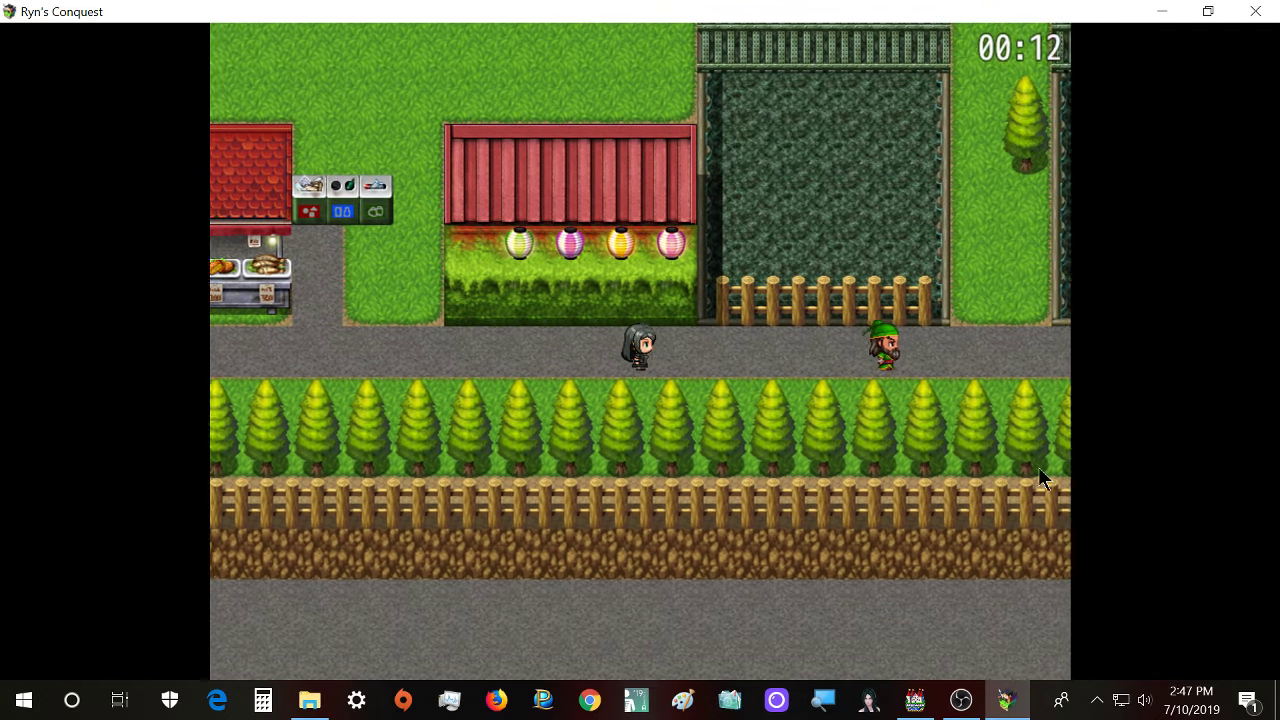
pyautogui.press('Left')
pyautogui.press('Up')
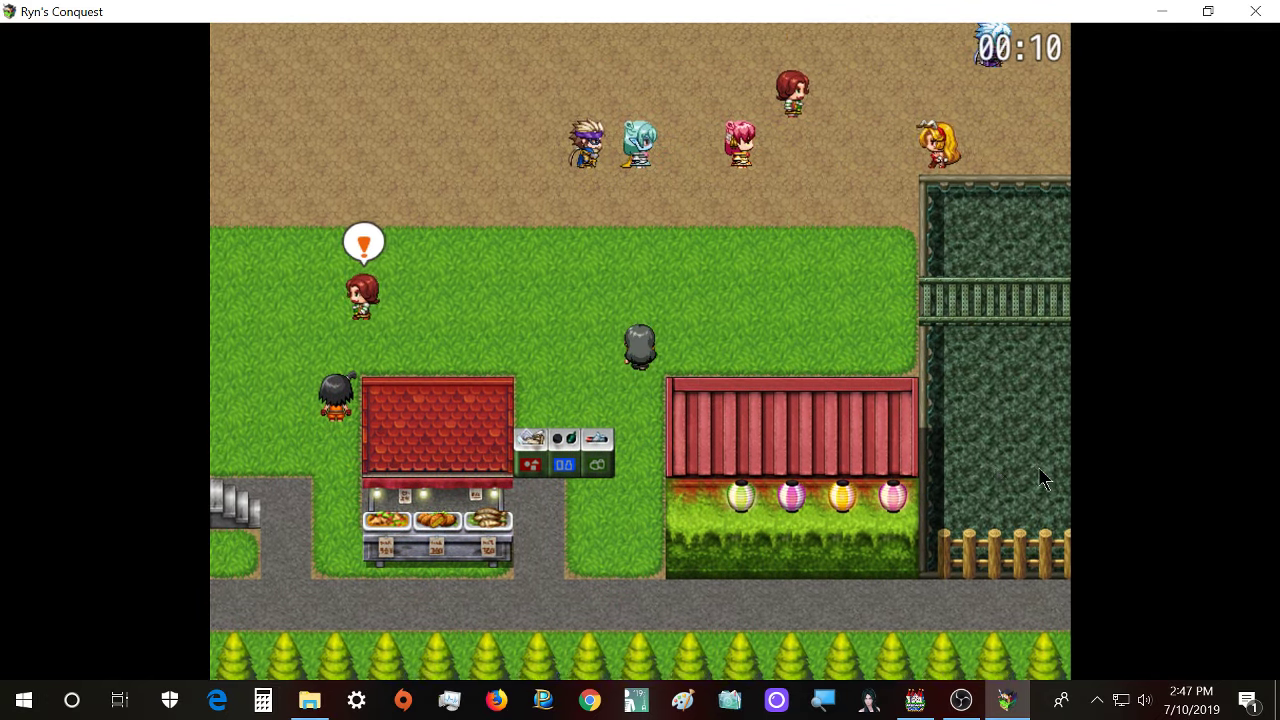
pyautogui.press('Right')
# - Cross the fenced bridge, walk down to the torii stairs, and left along the road to the elf
pyautogui.press('Up')
pyautogui.press('Right')
pyautogui.press('Down')
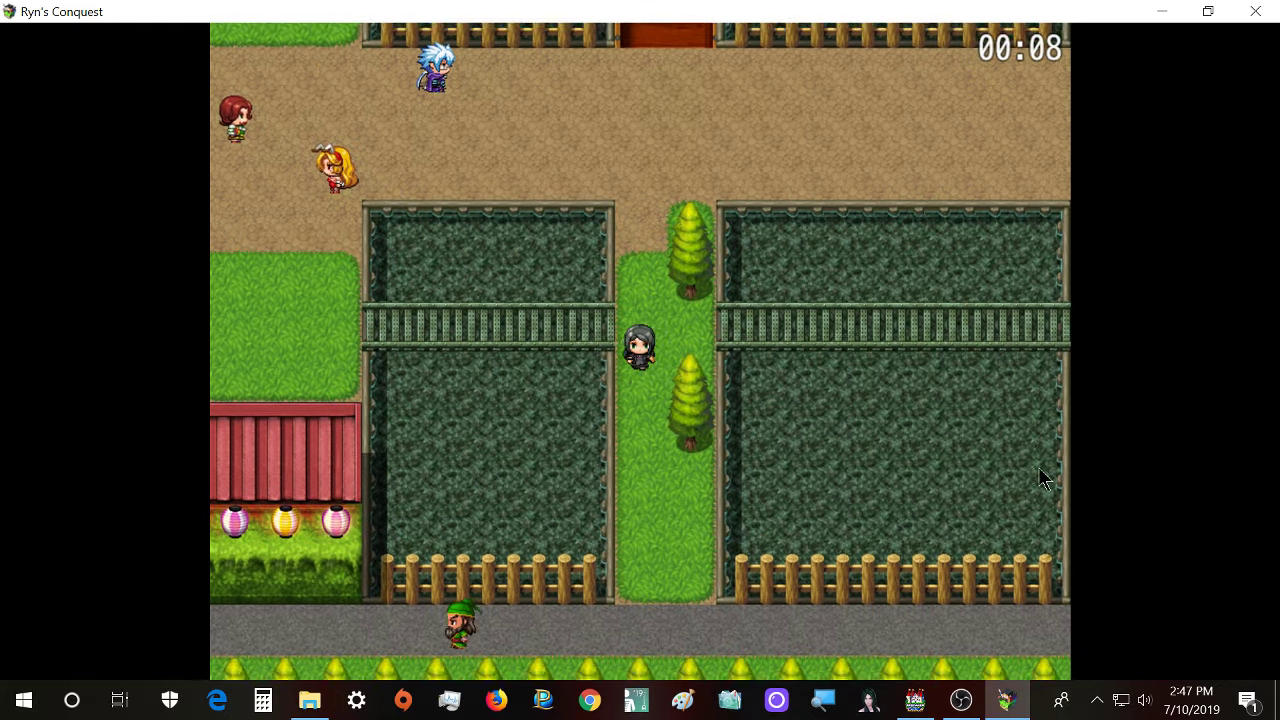
pyautogui.press('Right')
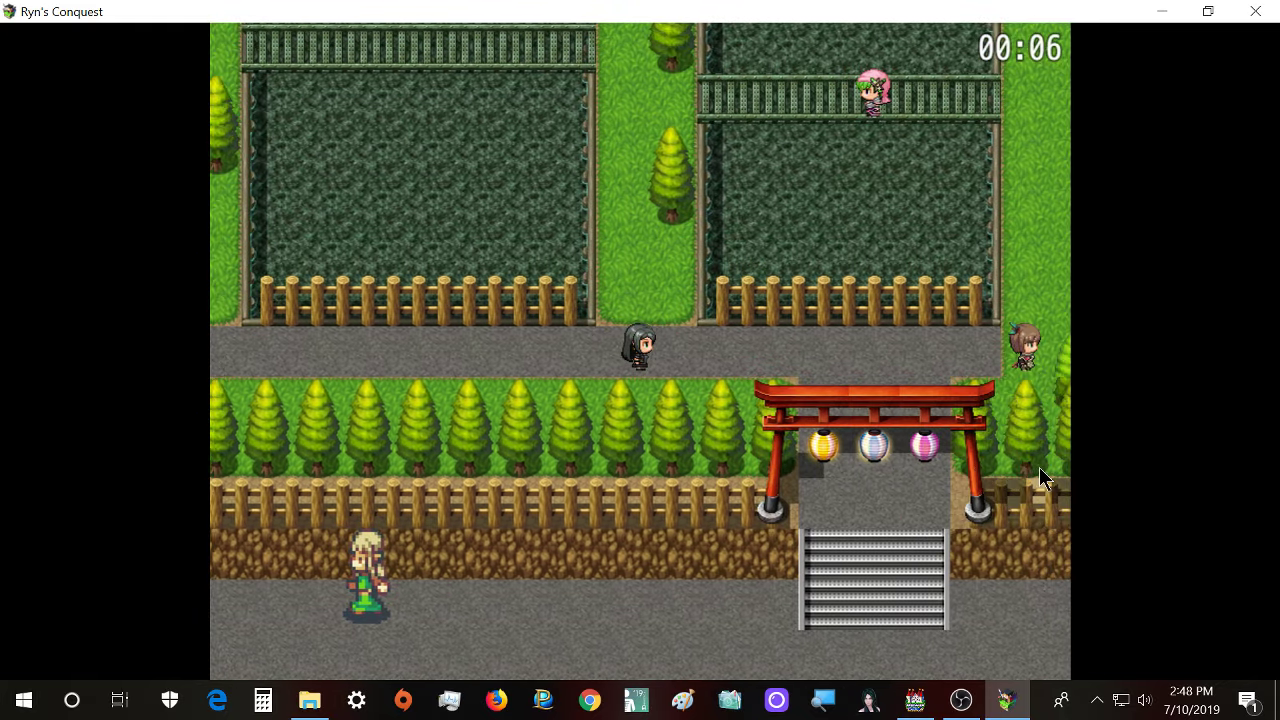
pyautogui.press('Down')
pyautogui.press('Down')
pyautogui.press('Left')
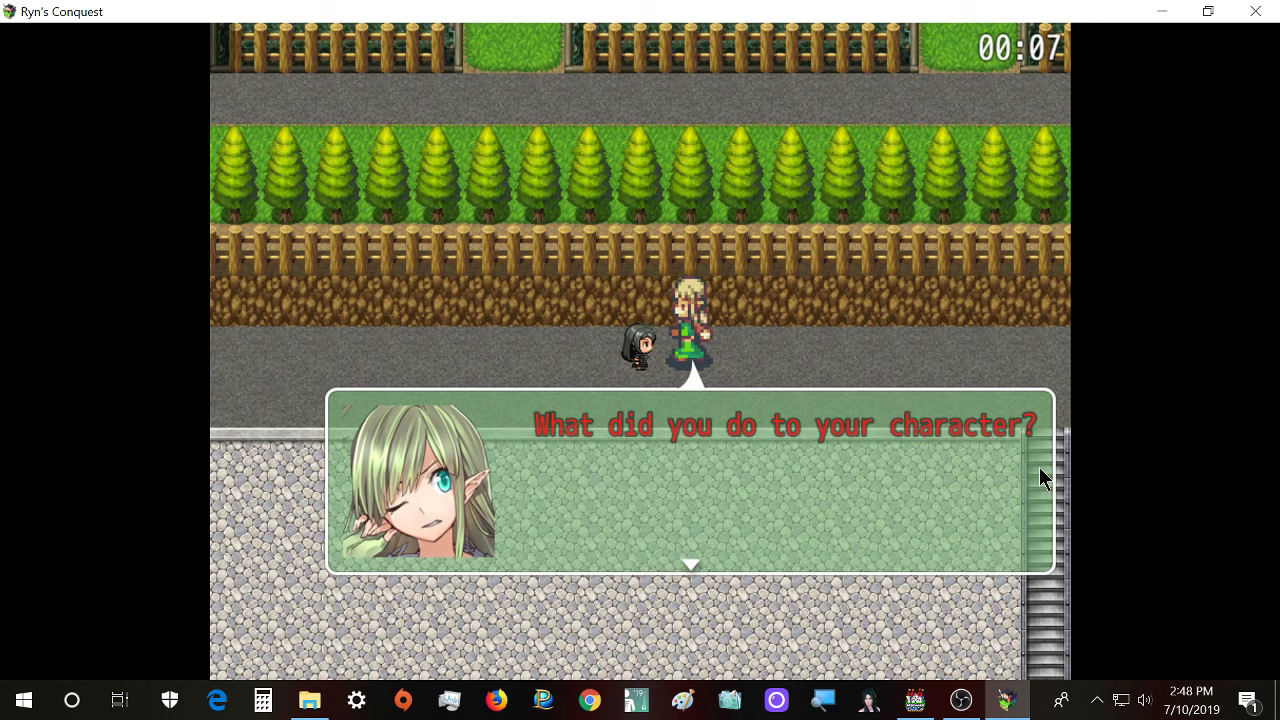
# - Close the elf's question and walk left past the torii gate, up past the mask stall
pyautogui.press('Return')
pyautogui.press('Up')
pyautogui.press('Right')
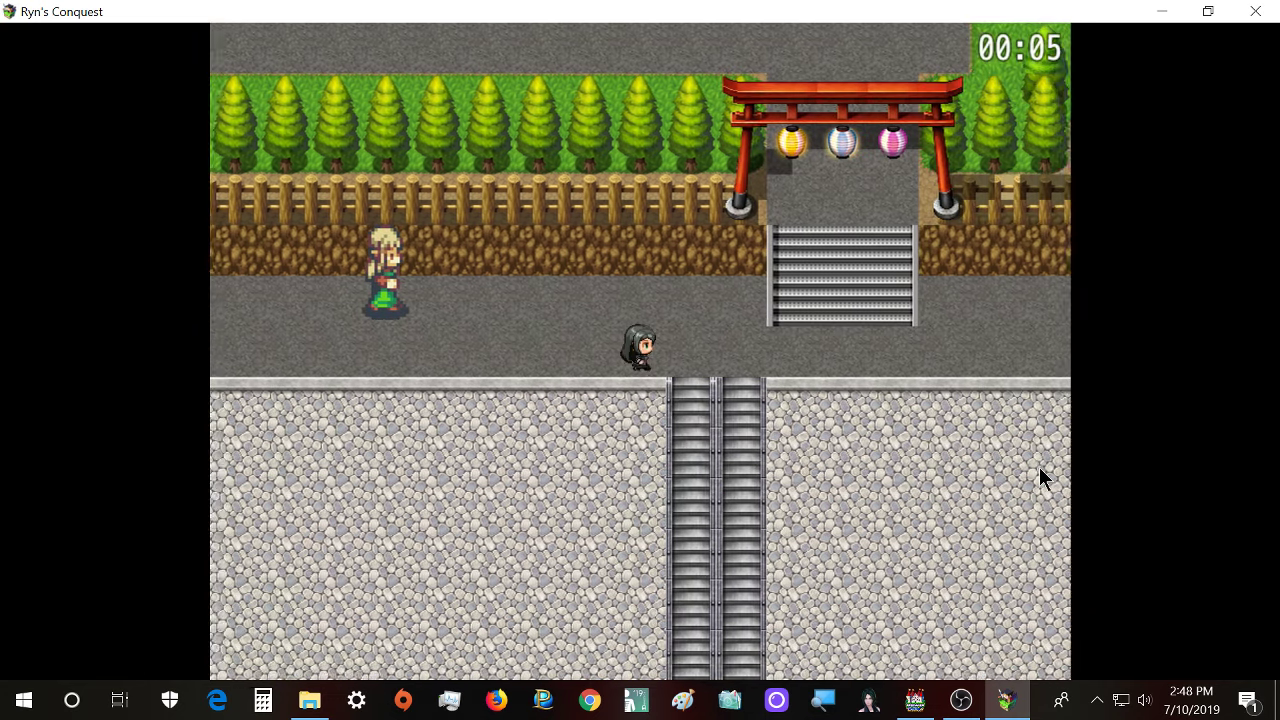
pyautogui.press('Left')
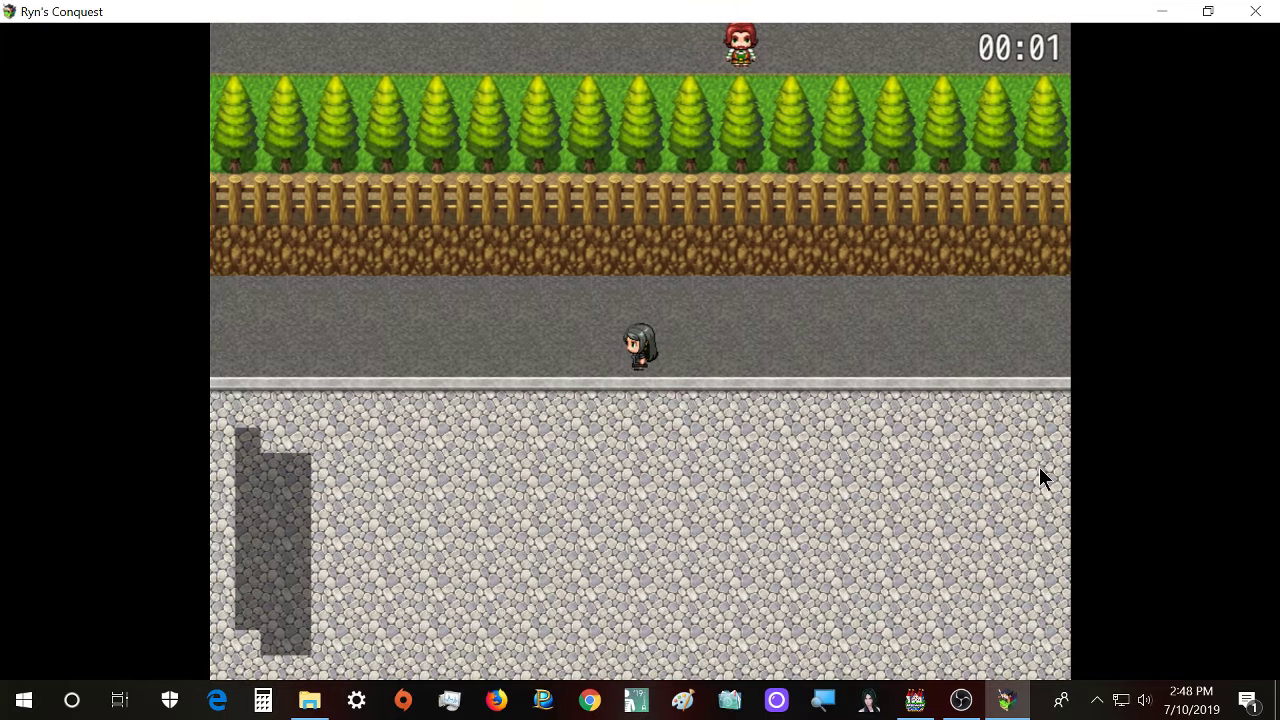
pyautogui.press('Left')
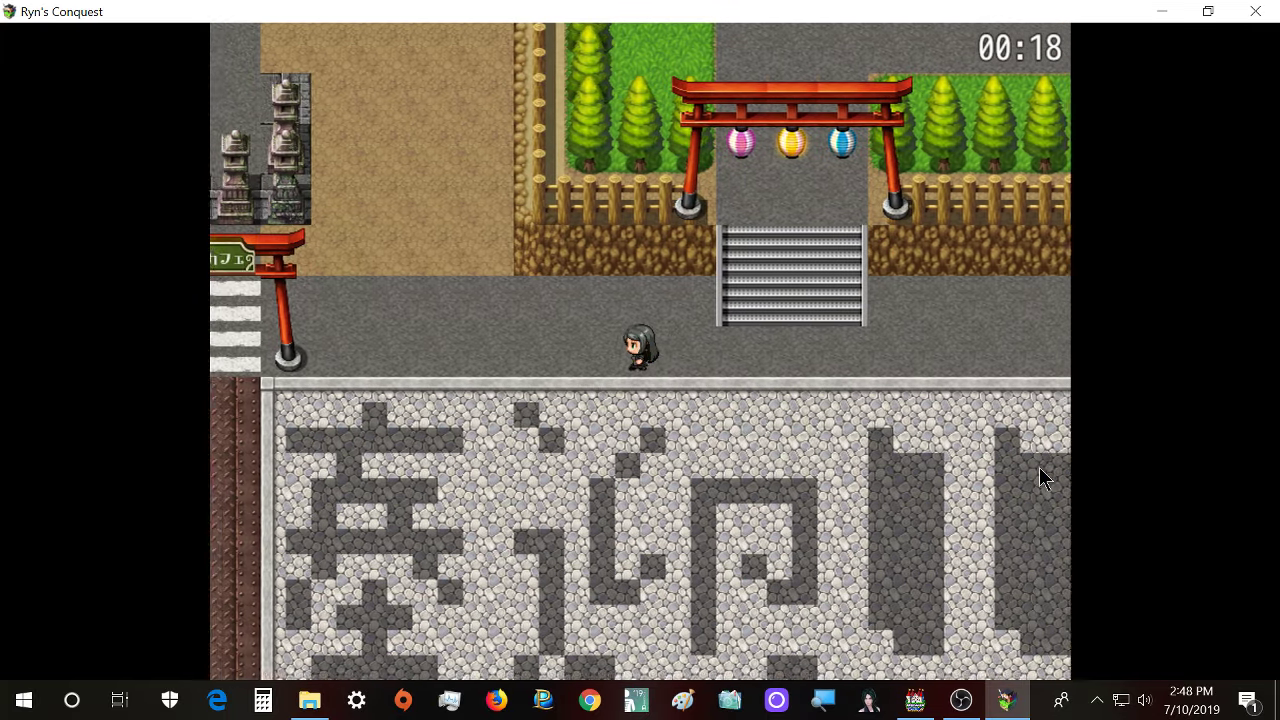
pyautogui.press('Left')
pyautogui.press('Up')
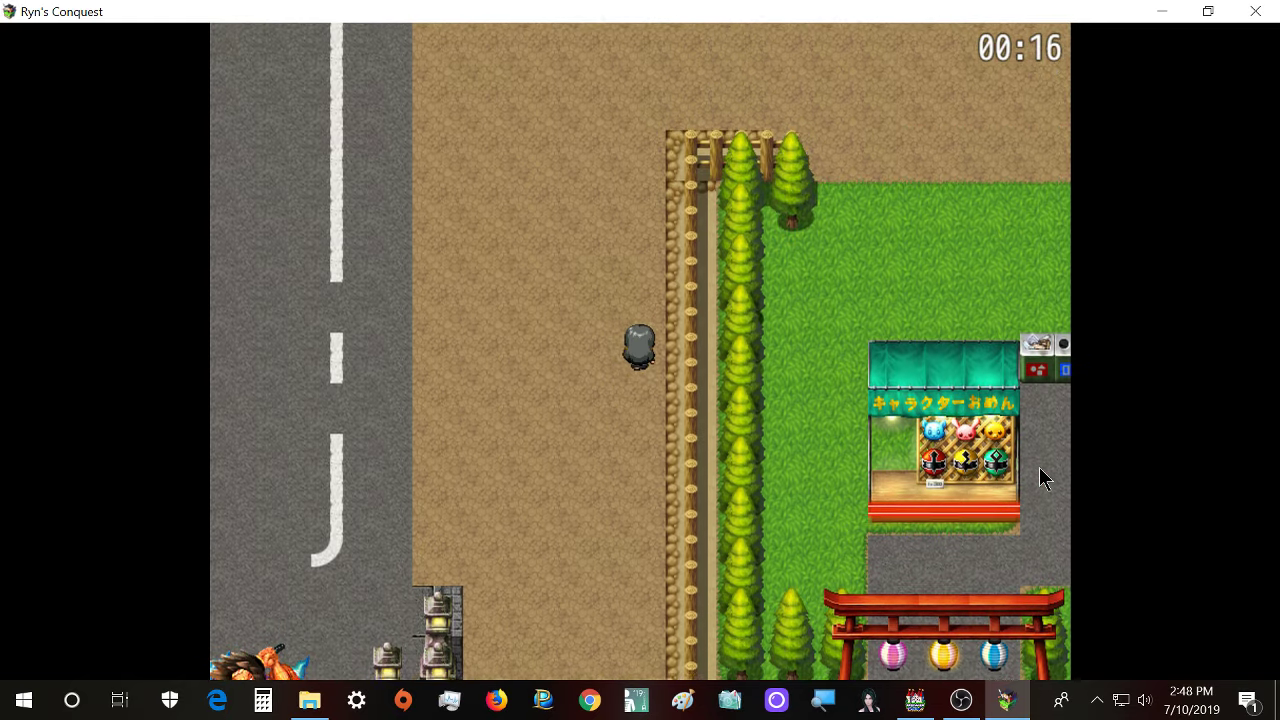
# - Step into the fenced path and back, then walk down past the shrine gate to the plaza
pyautogui.press('Up')
pyautogui.press('Right')
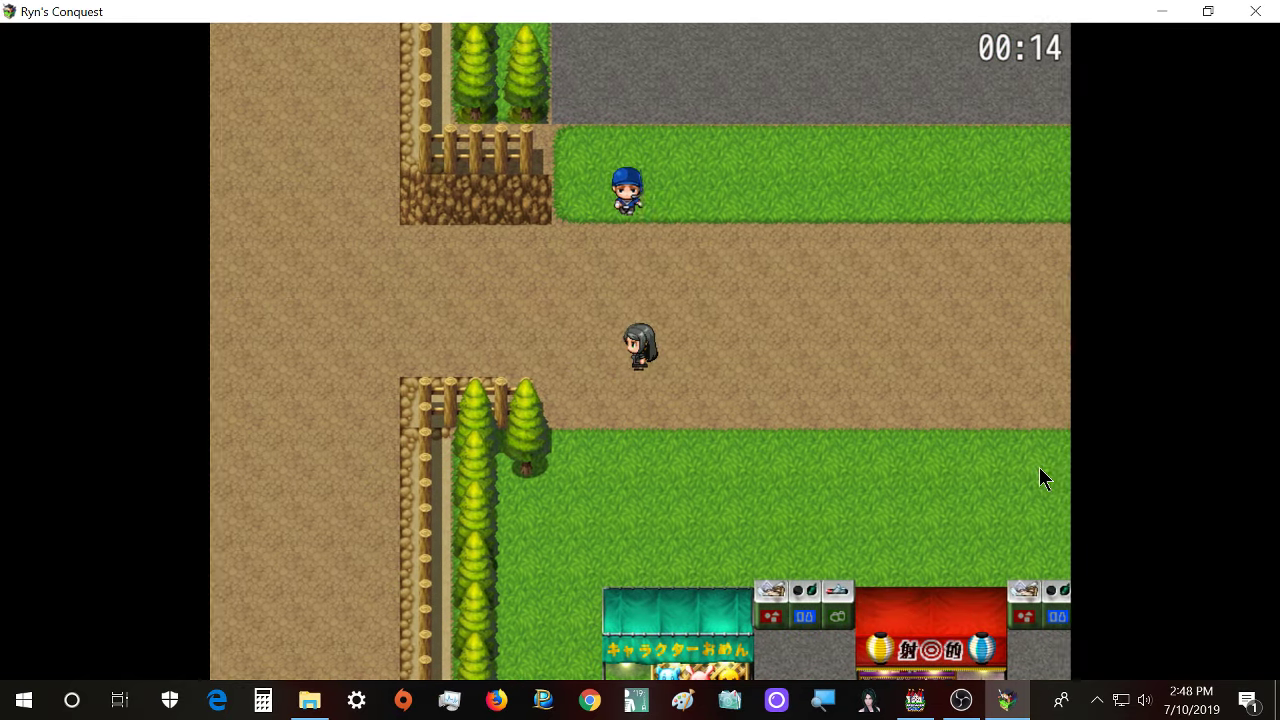
pyautogui.press('Left')
pyautogui.press('Right')
pyautogui.press('Down')
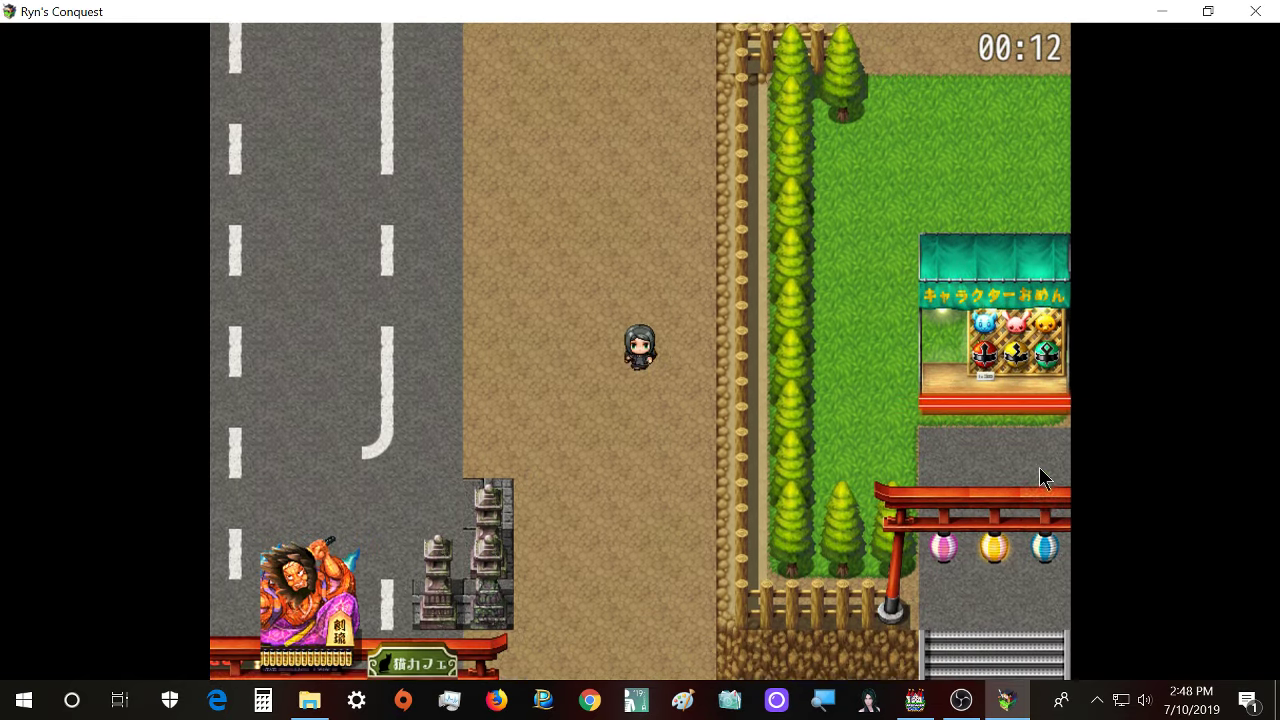
pyautogui.press('Down')
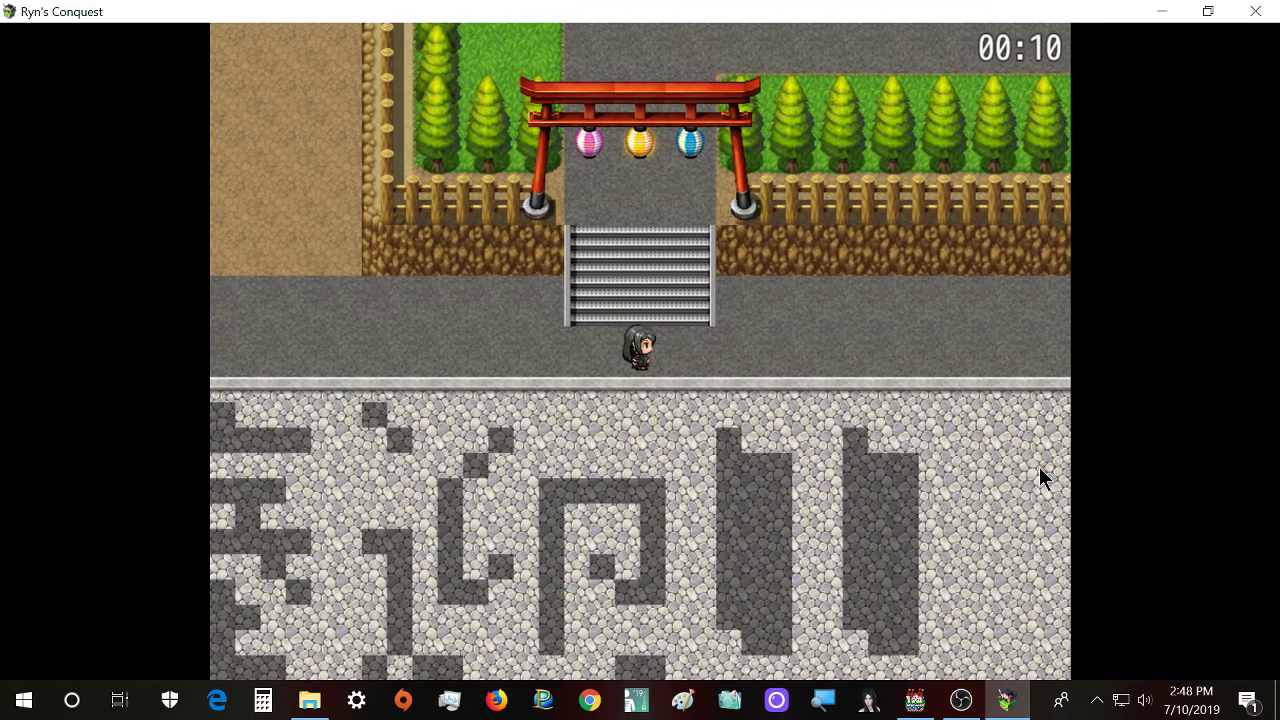
# - Walk right along the street past both shrine gates and onto the crosswalk
pyautogui.press('Right')
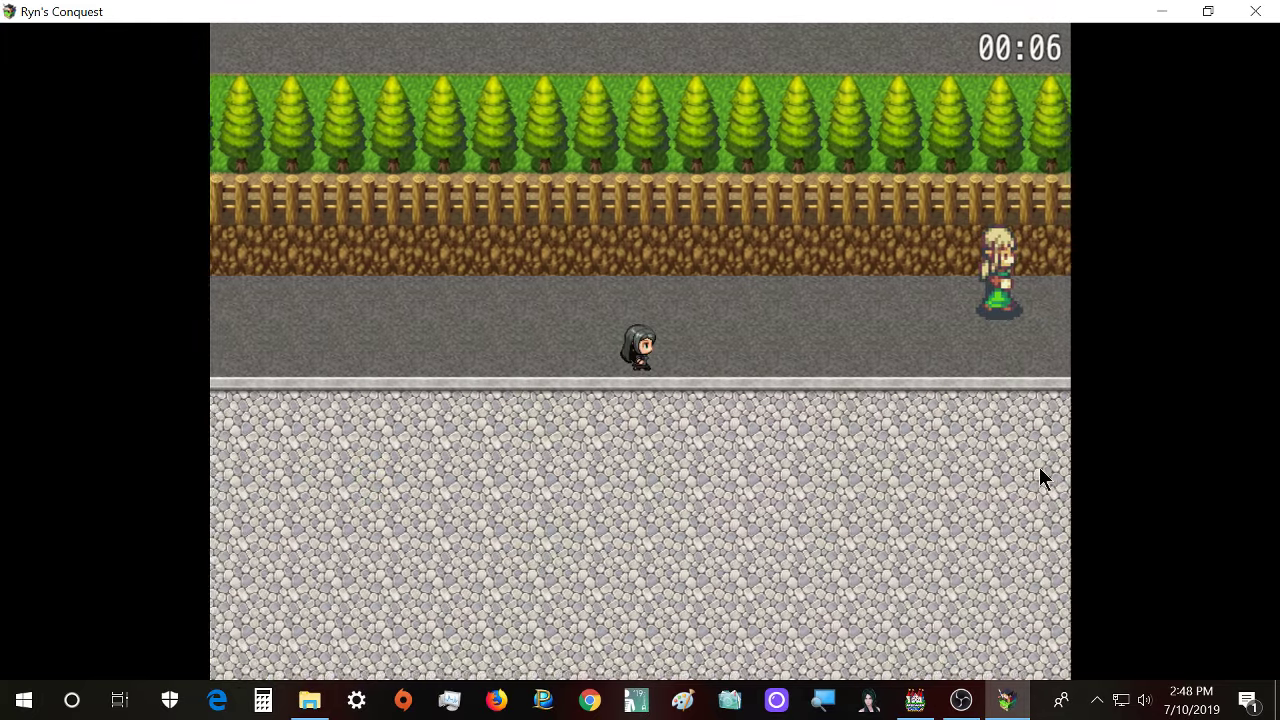
pyautogui.press('Right')
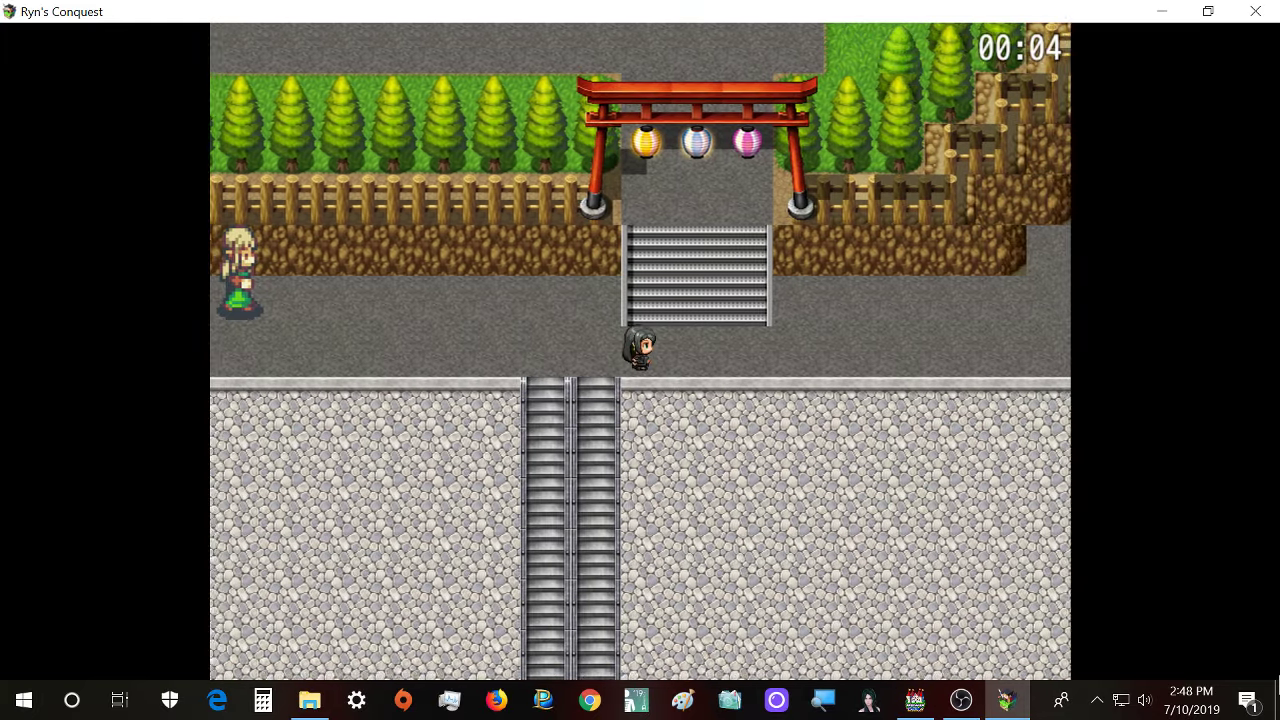
pyautogui.press('Right')
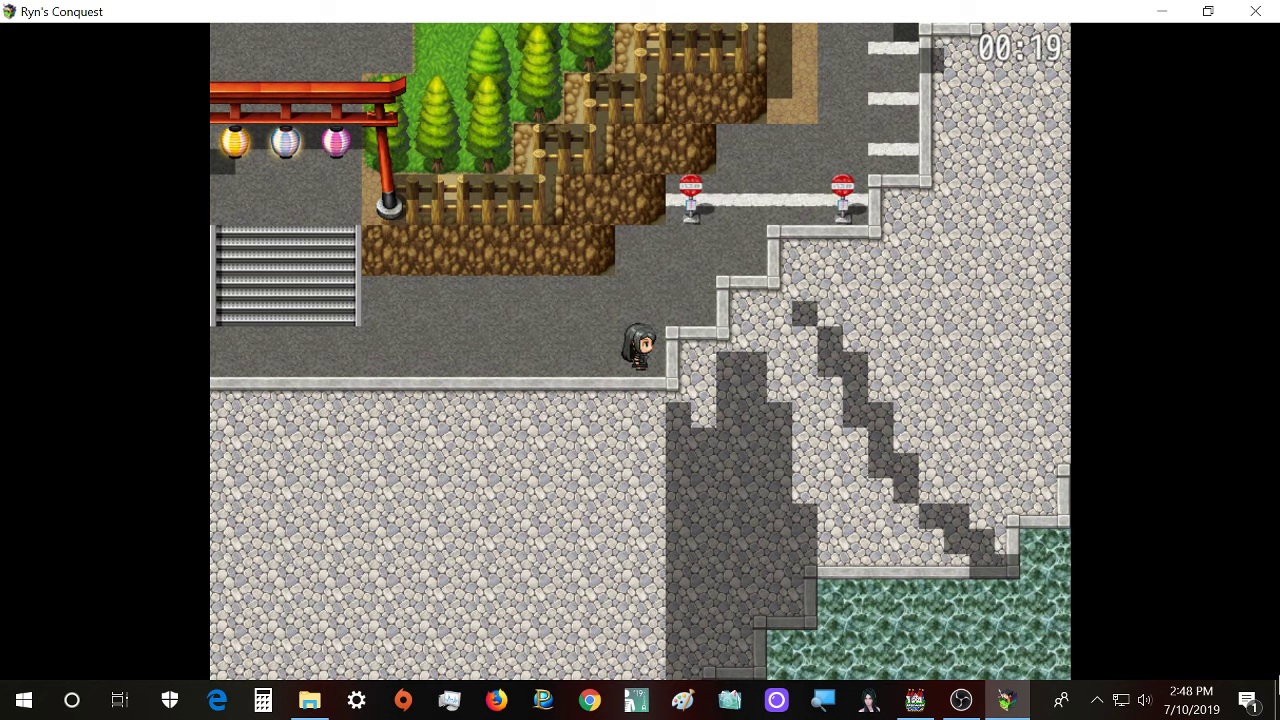
pyautogui.press('Up')
pyautogui.press('Left')
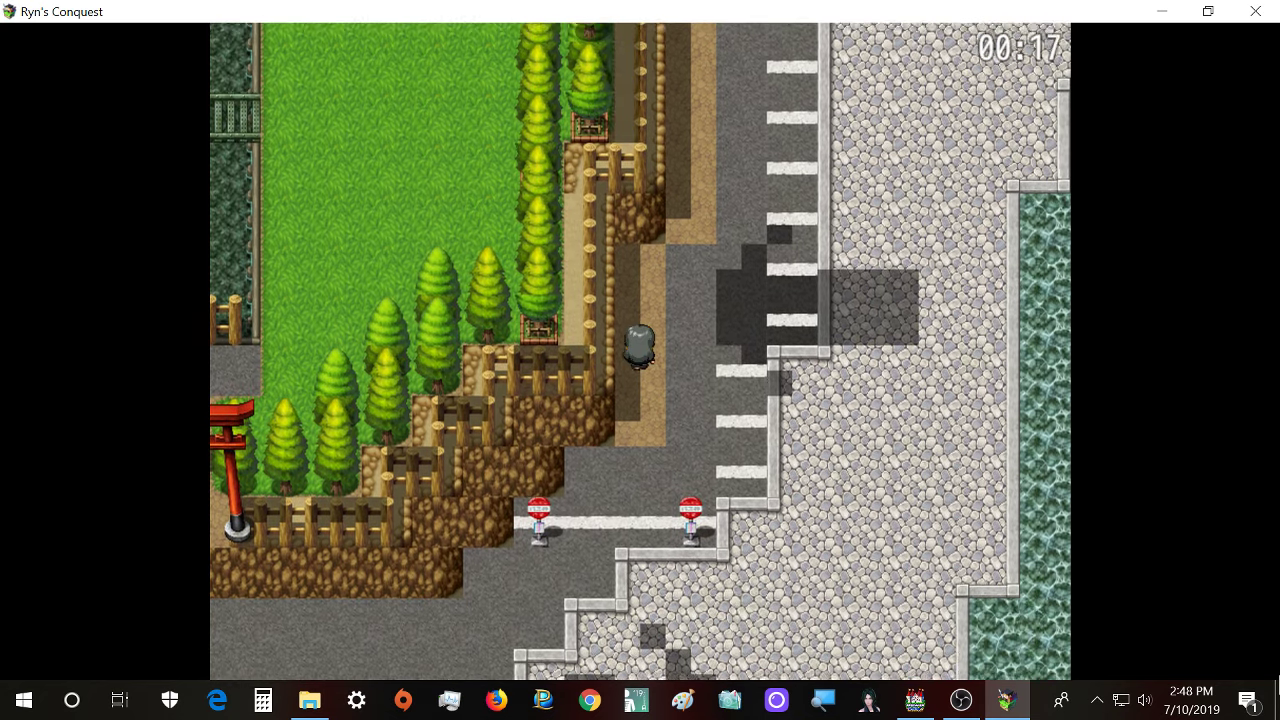
pyautogui.press('Right')
pyautogui.press('Up')
pyautogui.press('Right')
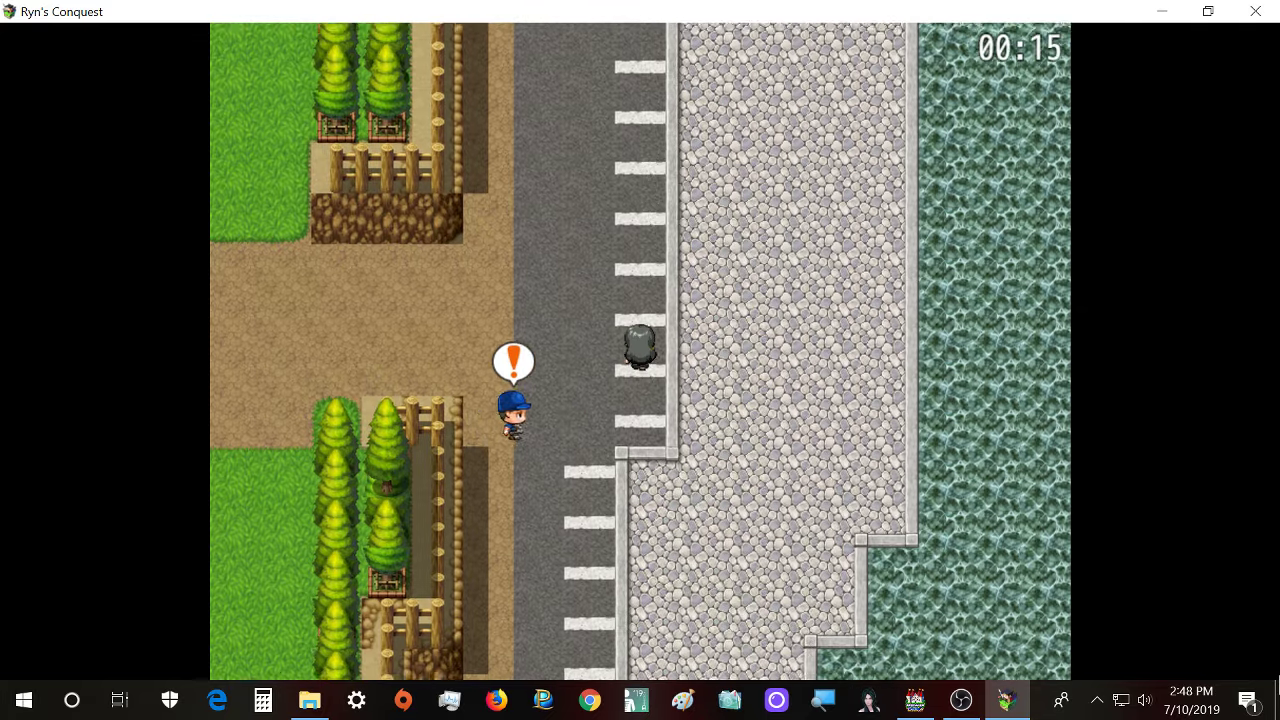
# - Walk up the road beside the tree row, past the manhole intersection, and up the grey median
pyautogui.press('Up')
pyautogui.press('Left')
pyautogui.press('Up')
pyautogui.press('Left')
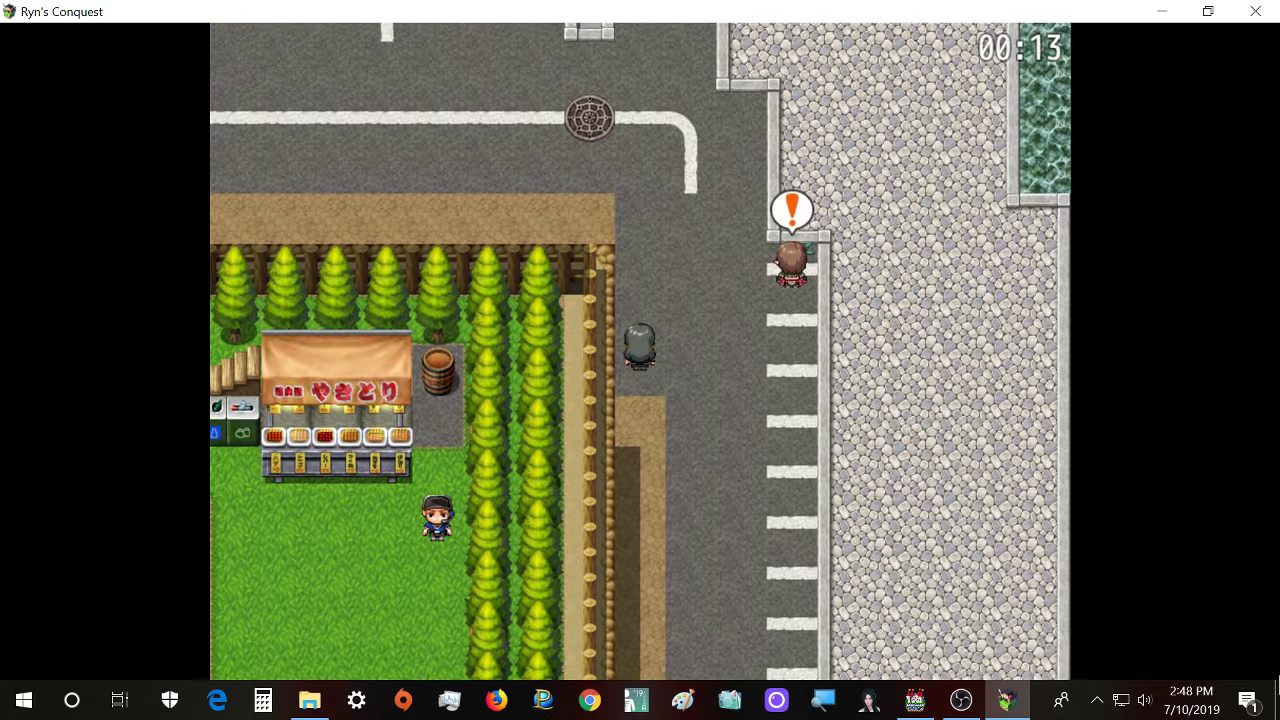
pyautogui.press('Up')
pyautogui.press('Left')
pyautogui.press('Up')
pyautogui.press('Right')
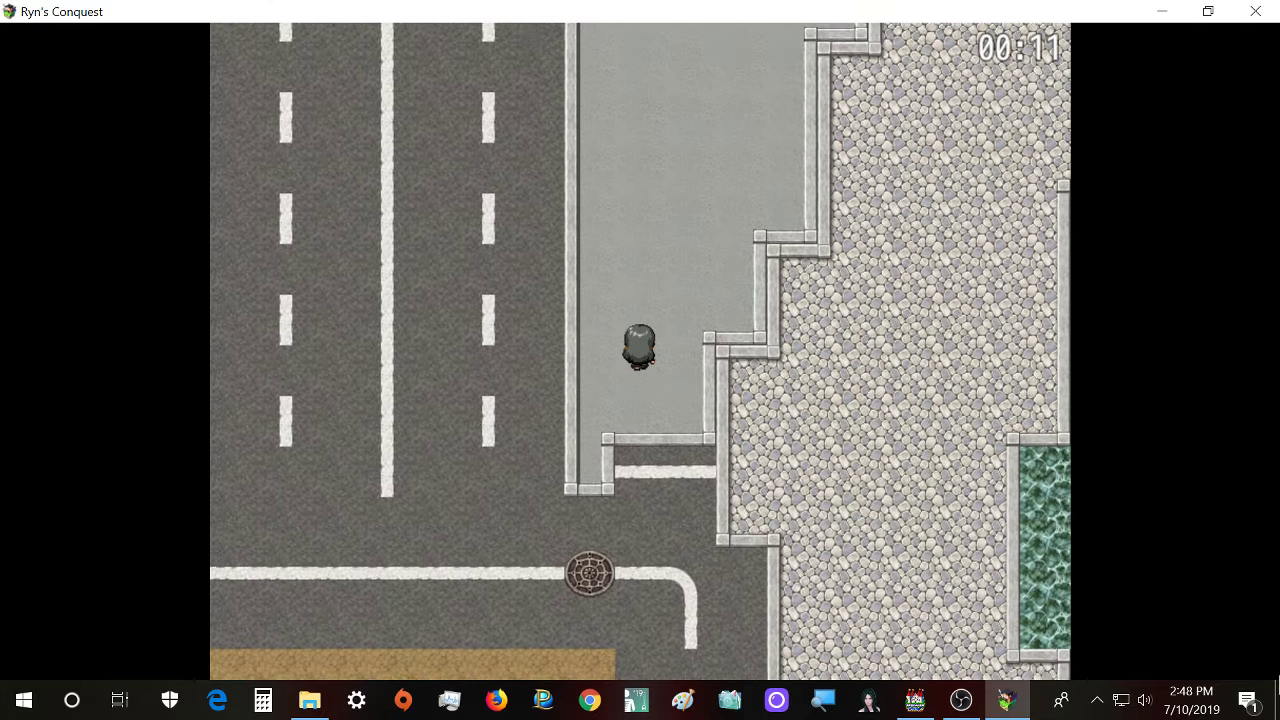
pyautogui.press('Up')
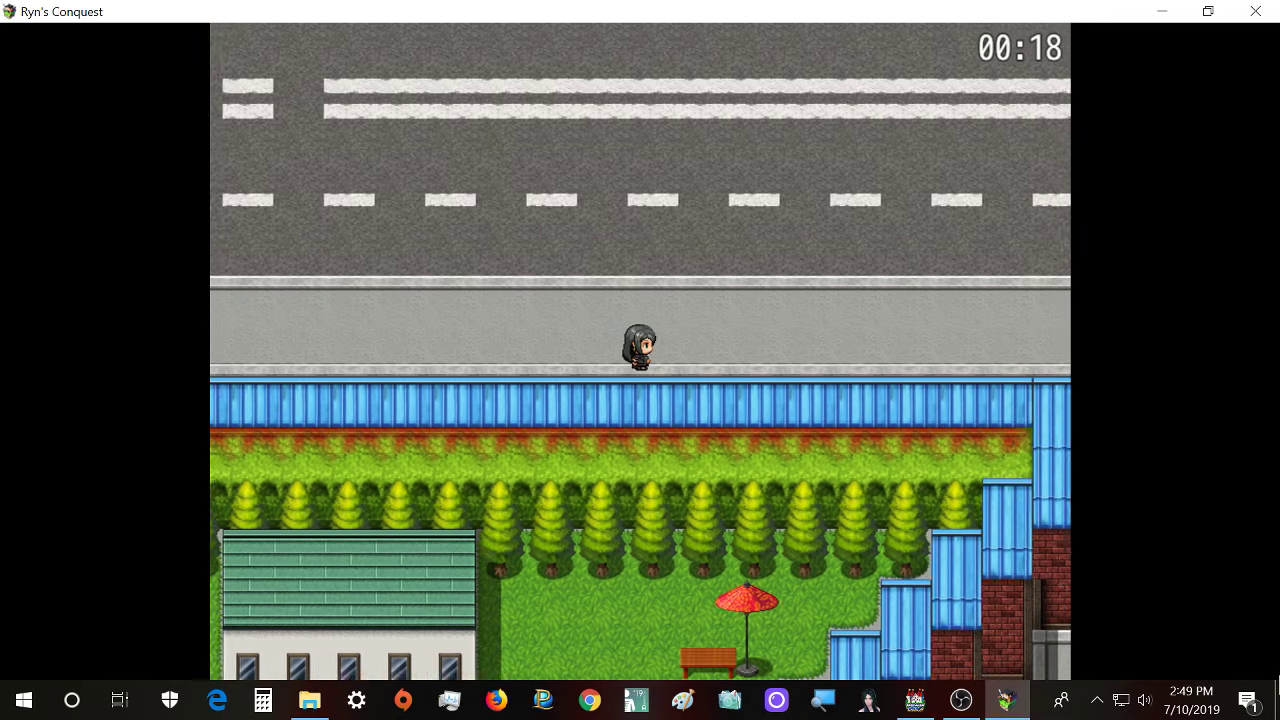
# - Walk along the stepped brick wall, then cross the wide road toward the glass building
pyautogui.press('Right')
pyautogui.press('Right')
pyautogui.press('Right')
pyautogui.press('Right')
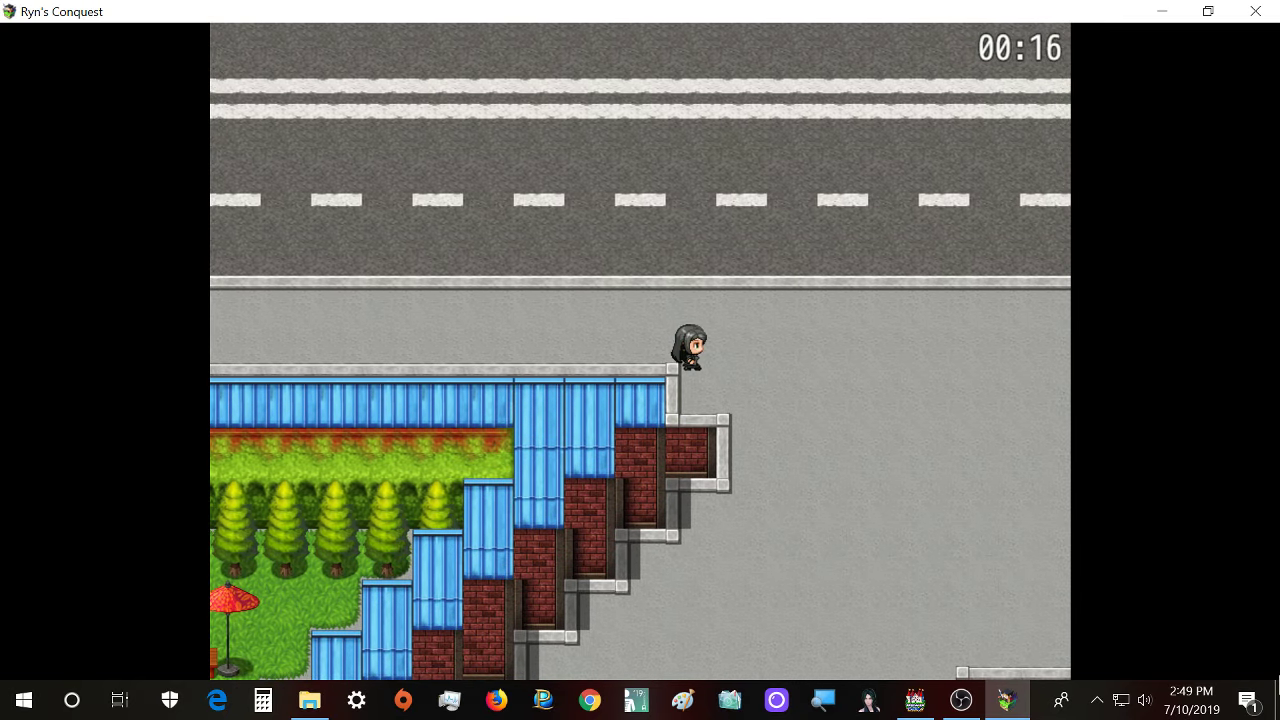
pyautogui.press('Down')
pyautogui.press('Down')
pyautogui.press('Down')
pyautogui.press('Down')
pyautogui.press('Left')
pyautogui.press('Down')
pyautogui.press('Left')
pyautogui.press('Down')
pyautogui.press('Left')
pyautogui.press('Down')
pyautogui.press('Left')
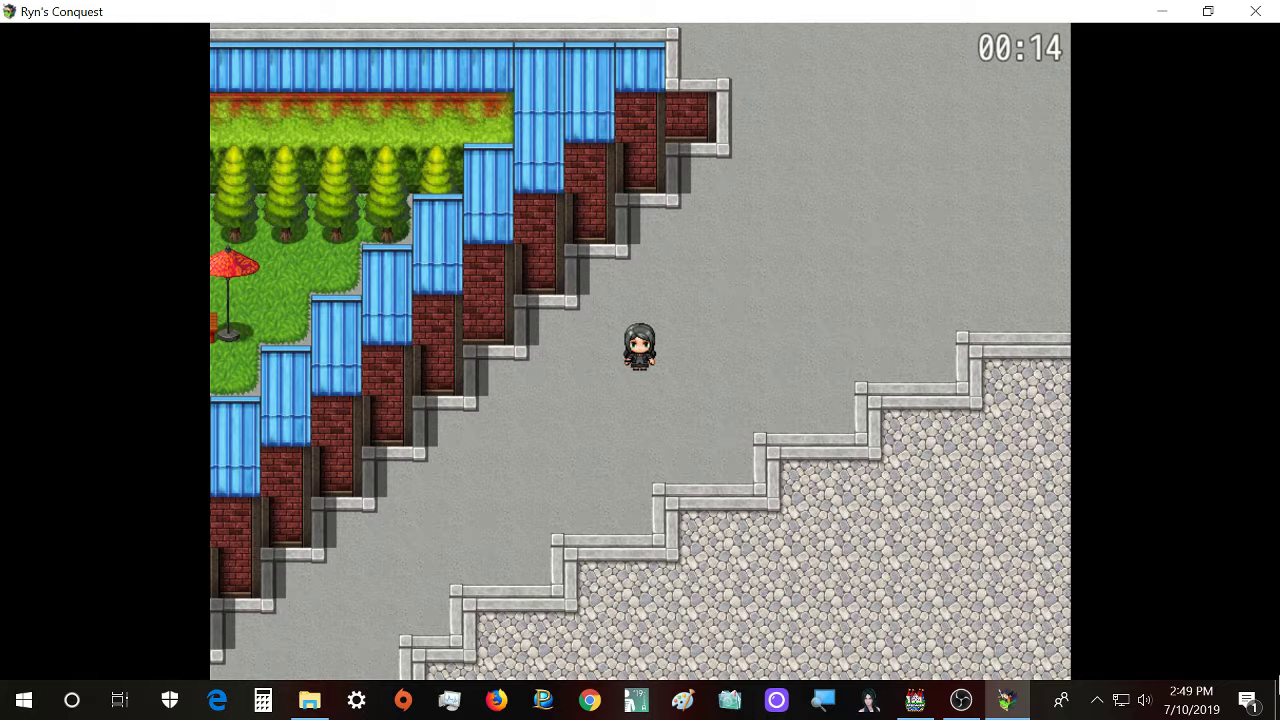
pyautogui.press('Up')
pyautogui.press('Up')
pyautogui.press('Up')
pyautogui.press('Up')
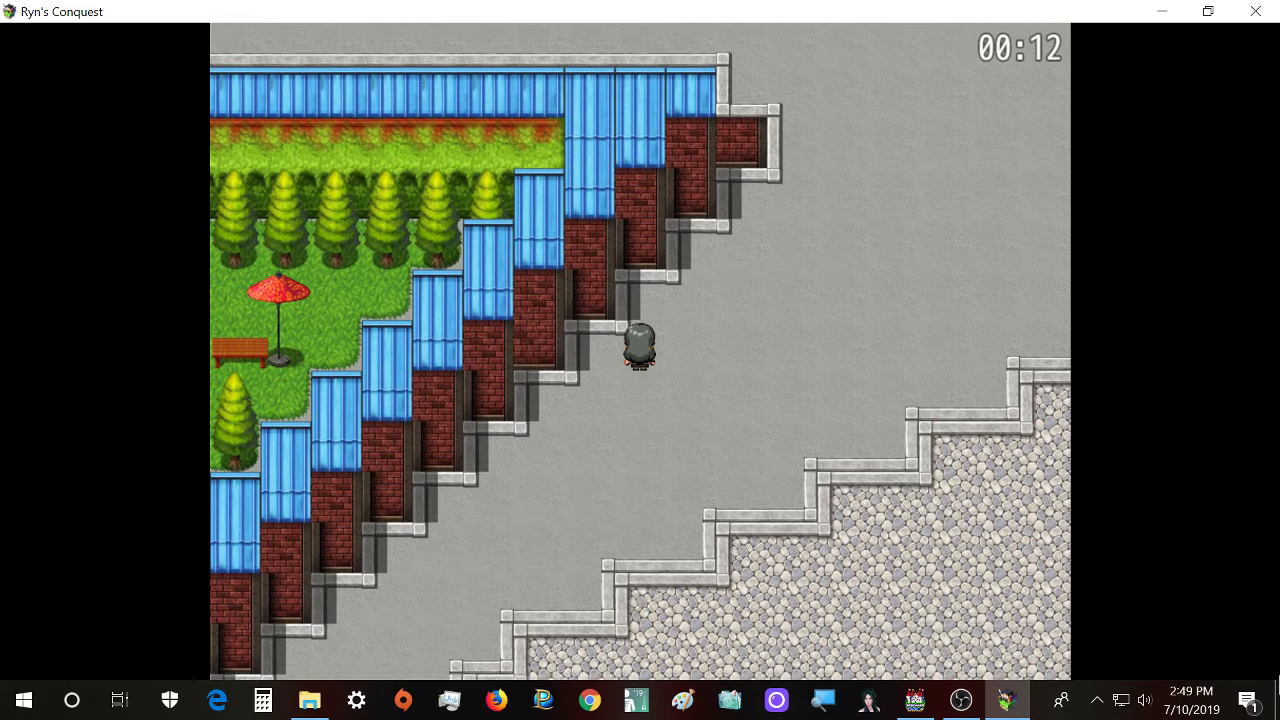
pyautogui.press('Right')
pyautogui.press('Right')
pyautogui.press('Up')
pyautogui.press('Up')
pyautogui.press('Right')
pyautogui.press('Up')
pyautogui.press('Up')
pyautogui.press('Up')
pyautogui.press('Up')
pyautogui.press('Up')
pyautogui.press('Up')
pyautogui.press('Up')
pyautogui.press('Up')
pyautogui.press('Up')
pyautogui.press('Up')
pyautogui.press('Up')
pyautogui.press('Up')
pyautogui.press('Up')
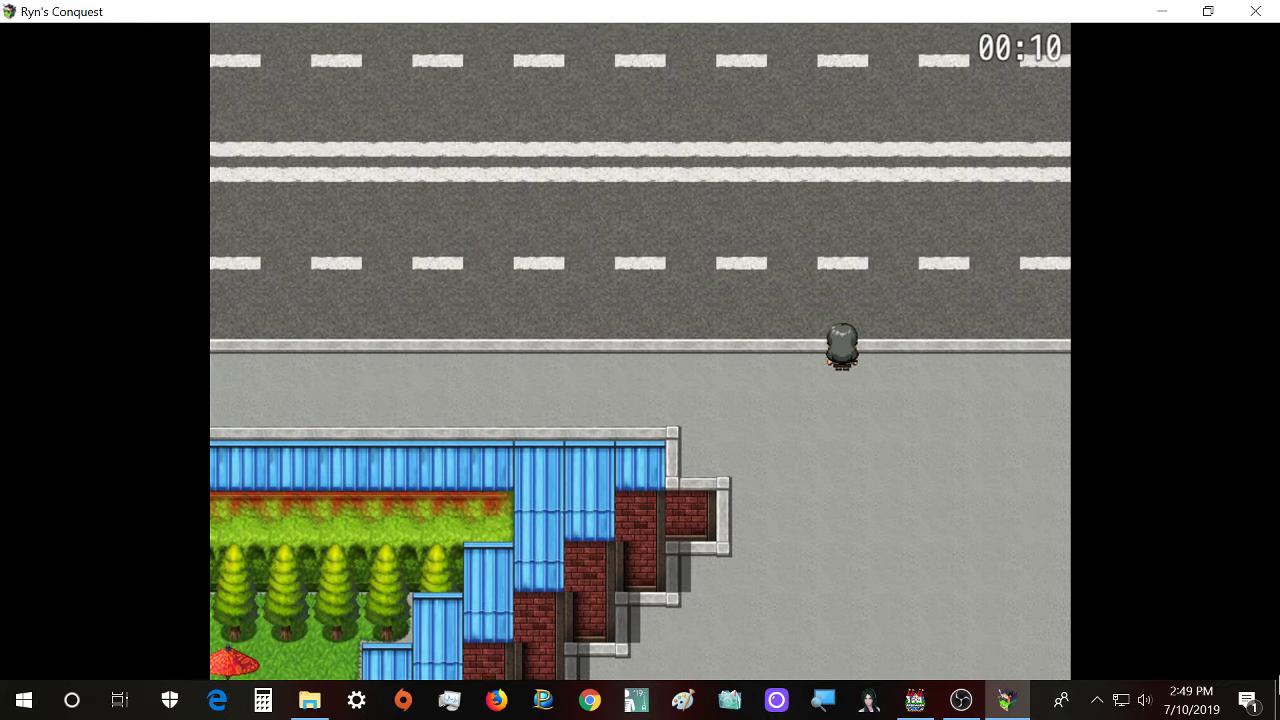
# - Walk along the sidewalk, briefly into the grass, then up to the glass building's steps
pyautogui.press('Left')
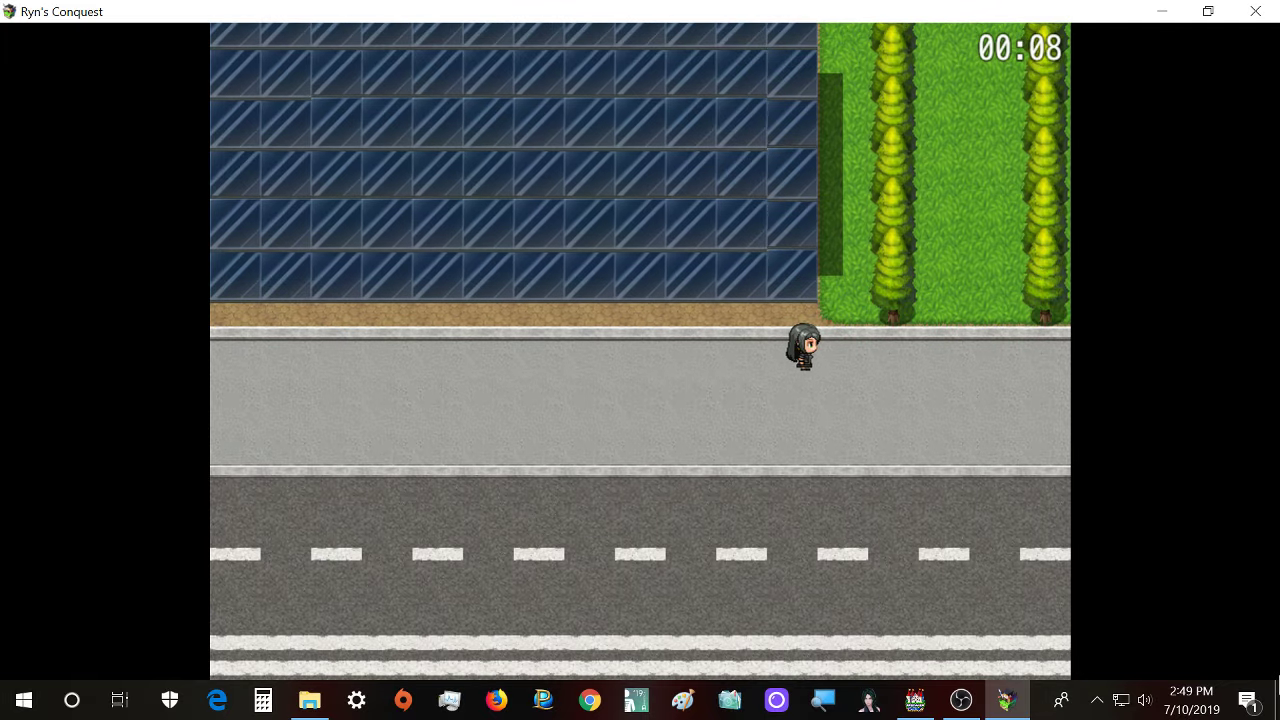
pyautogui.press('Right')
pyautogui.press('Right')
pyautogui.press('Right')
pyautogui.press('Right')
pyautogui.press('Up')
pyautogui.press('Up')
pyautogui.press('Up')
pyautogui.press('Up')
pyautogui.press('Down')
pyautogui.press('Down')
pyautogui.press('Left')
pyautogui.press('Left')
pyautogui.press('Left')
pyautogui.press('Left')
pyautogui.press('Left')
pyautogui.press('Left')
pyautogui.press('Left')
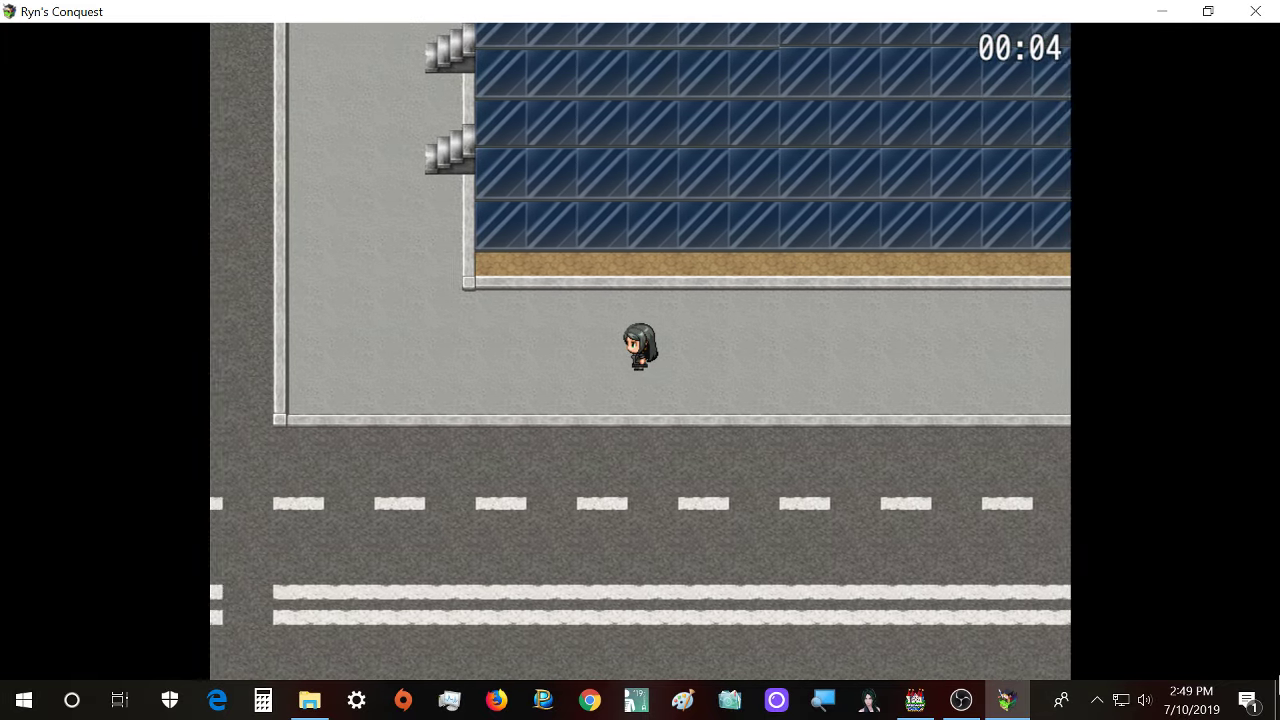
pyautogui.press('Left')
pyautogui.press('Up')
pyautogui.press('Up')
pyautogui.press('Up')
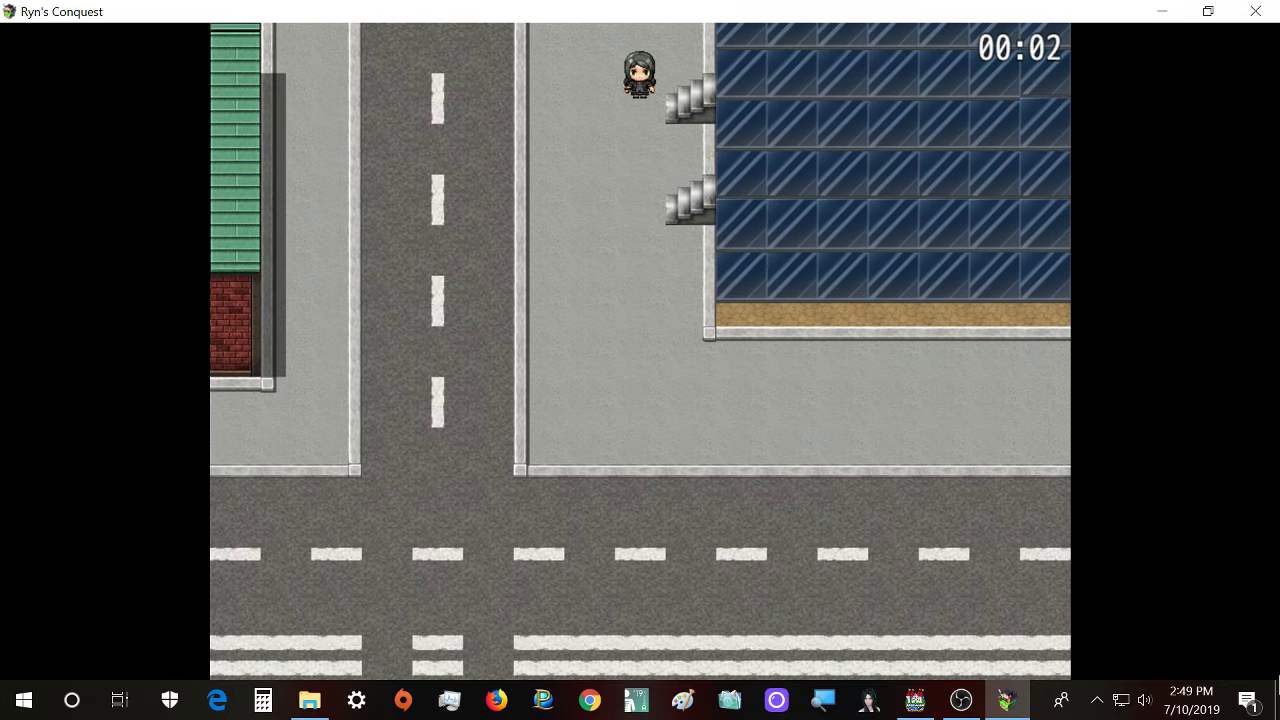
pyautogui.press('Up')
pyautogui.press('Right')
# - Walk left across the side street, past the brick building and grey office block, to the tree strip
pyautogui.press('Left')
pyautogui.press('Left')
pyautogui.press('Left')
pyautogui.press('Left')
pyautogui.press('Left')
pyautogui.press('Left')
pyautogui.press('Left')
pyautogui.press('Left')
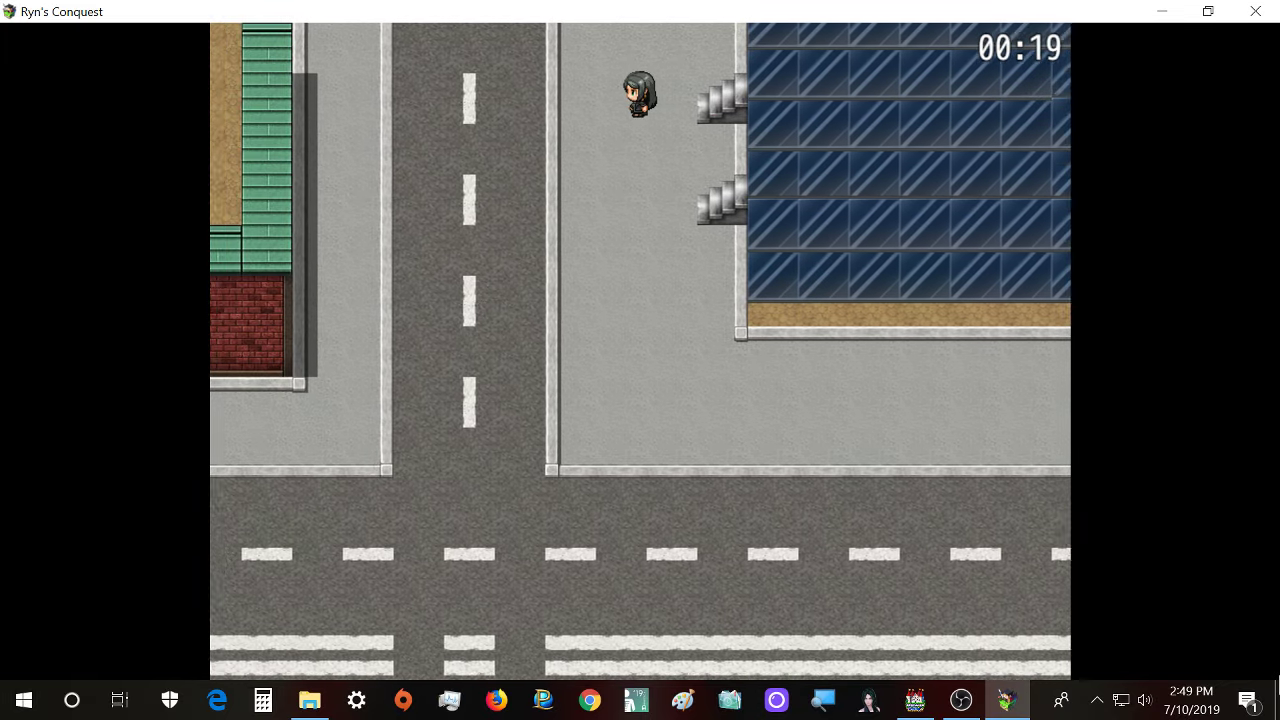
pyautogui.press('Down')
pyautogui.press('Down')
pyautogui.press('Down')
pyautogui.press('Left')
pyautogui.press('Left')
pyautogui.press('Left')
pyautogui.press('Left')
pyautogui.press('Left')
pyautogui.press('Left')
pyautogui.press('Left')
pyautogui.press('Left')
pyautogui.press('Left')
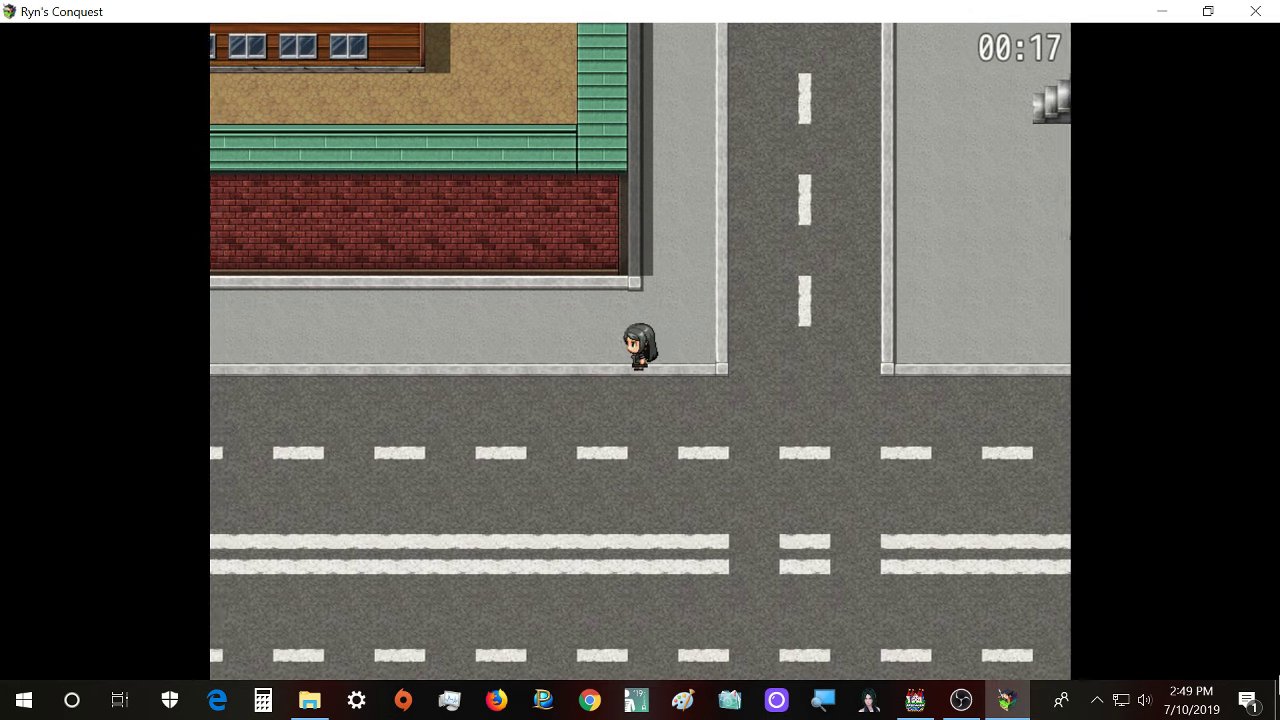
pyautogui.press('Left')
pyautogui.press('Left')
pyautogui.press('Left')
pyautogui.press('Left')
pyautogui.press('Left')
pyautogui.press('Left')
pyautogui.press('Left')
pyautogui.press('Left')
pyautogui.press('Left')
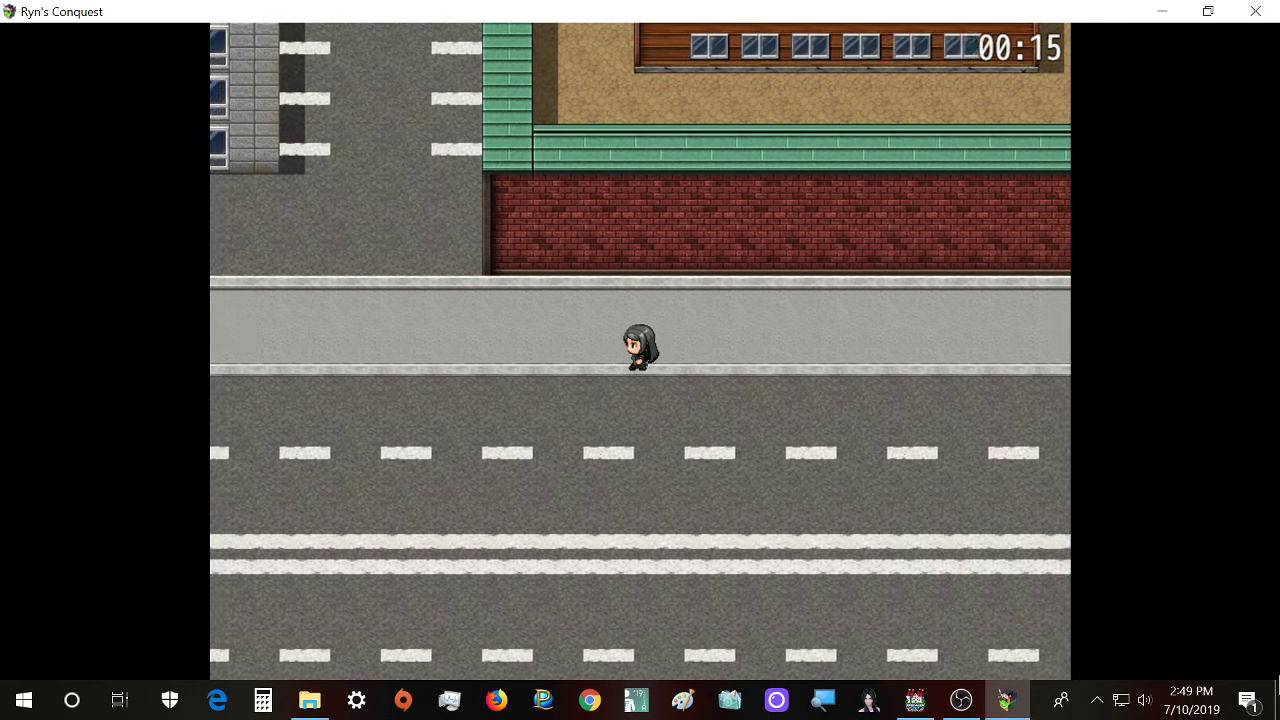
pyautogui.press('Up')
pyautogui.press('Up')
pyautogui.press('Down')
pyautogui.press('Down')
pyautogui.press('Down')
pyautogui.press('Left')
pyautogui.press('Left')
pyautogui.press('Left')
pyautogui.press('Left')
pyautogui.press('Left')
pyautogui.press('Left')
pyautogui.press('Left')
pyautogui.press('Left')
pyautogui.press('Left')
pyautogui.press('Left')
pyautogui.press('Left')
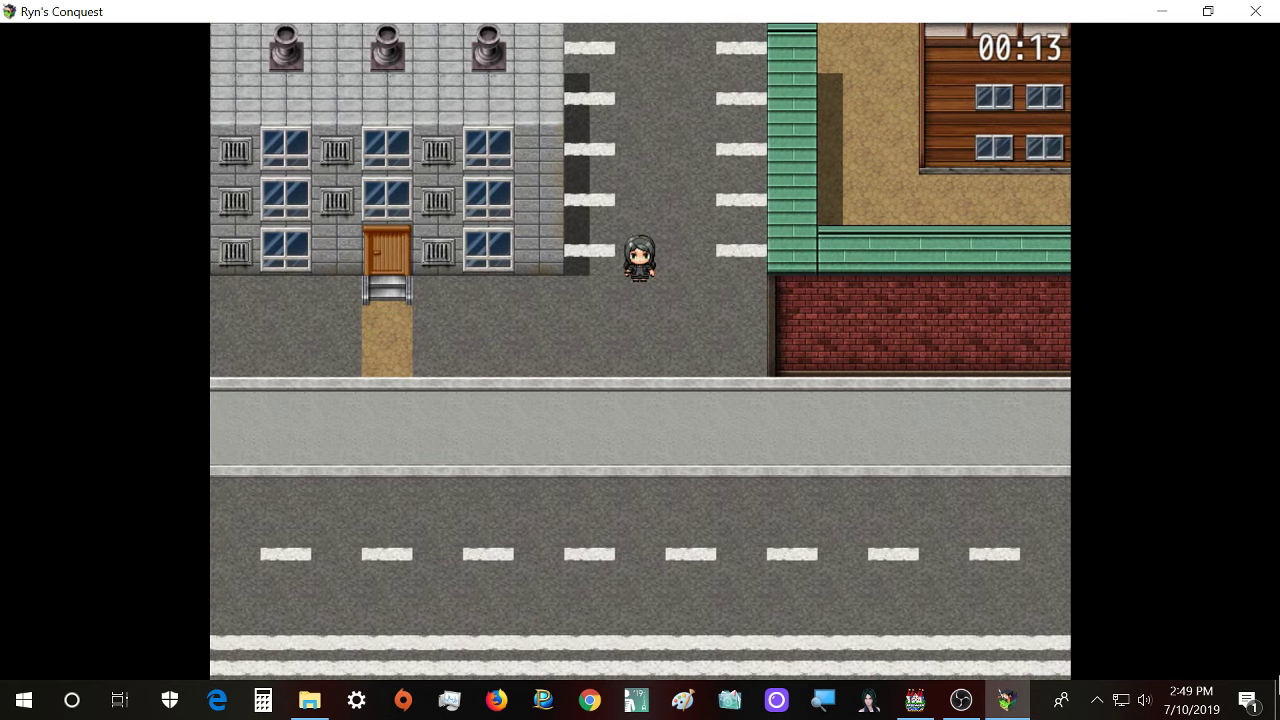
pyautogui.press('Left')
pyautogui.press('Left')
pyautogui.press('Left')
pyautogui.press('Left')
pyautogui.press('Up')
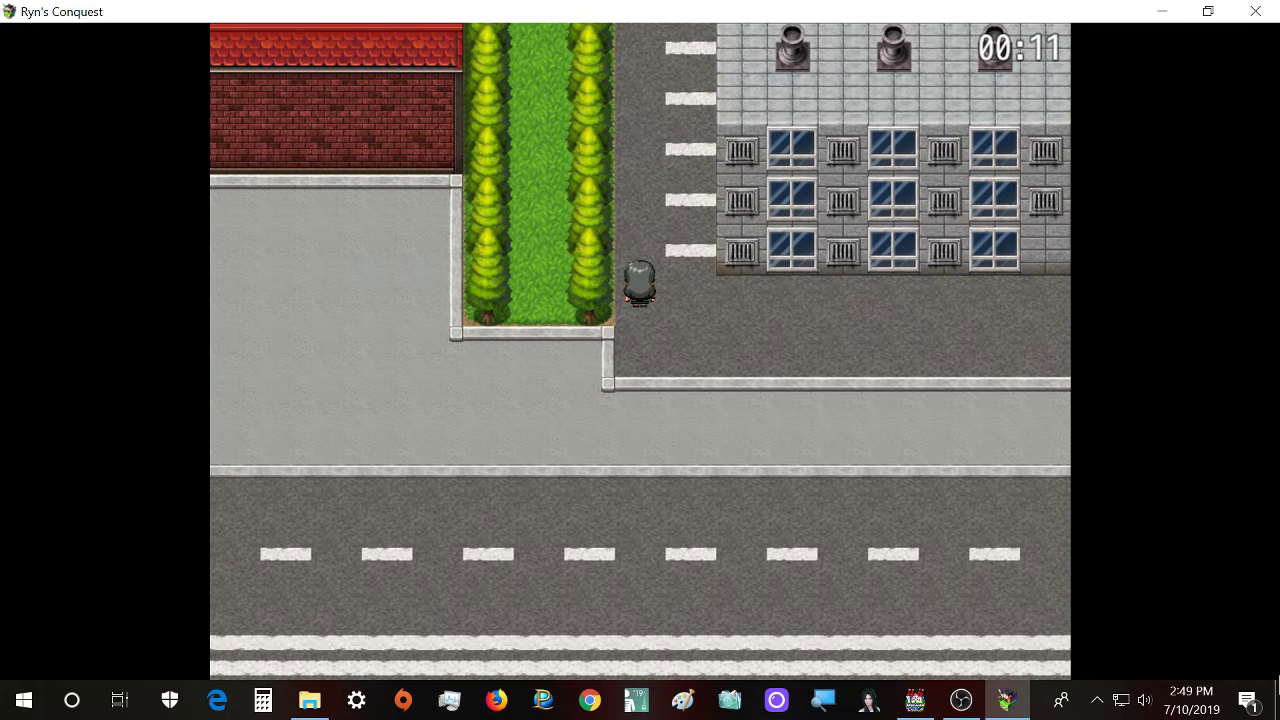
# - Walk up beside the tree strip and left along the red brick wall past the wooden door
pyautogui.press('Left')
pyautogui.press('Left')
pyautogui.press('Up')
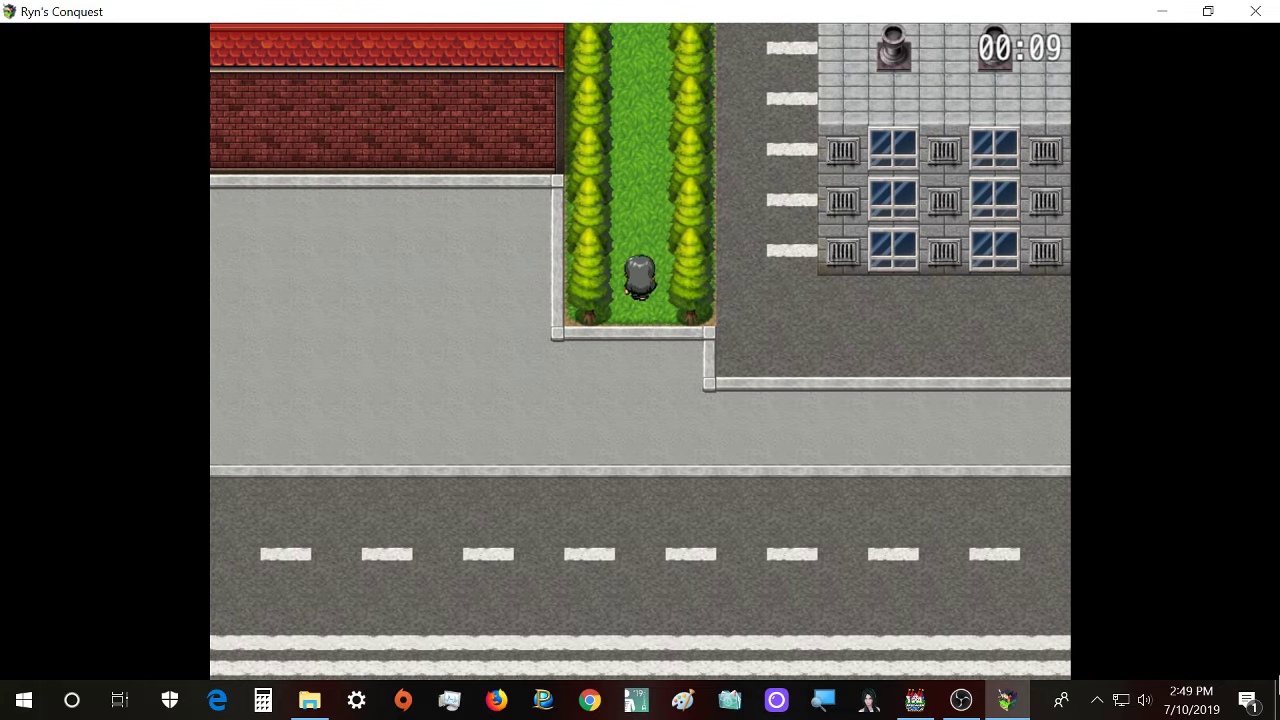
pyautogui.press('Left')
pyautogui.press('Down')
pyautogui.press('Left')
pyautogui.press('Up')
pyautogui.press('Up')
pyautogui.press('Left')
pyautogui.press('Left')
pyautogui.press('Left')
pyautogui.press('Left')
pyautogui.press('Left')
pyautogui.press('Left')
pyautogui.press('Left')
pyautogui.press('Left')
pyautogui.press('Left')
pyautogui.press('Left')
pyautogui.press('Left')
pyautogui.press('Left')
pyautogui.press('Left')
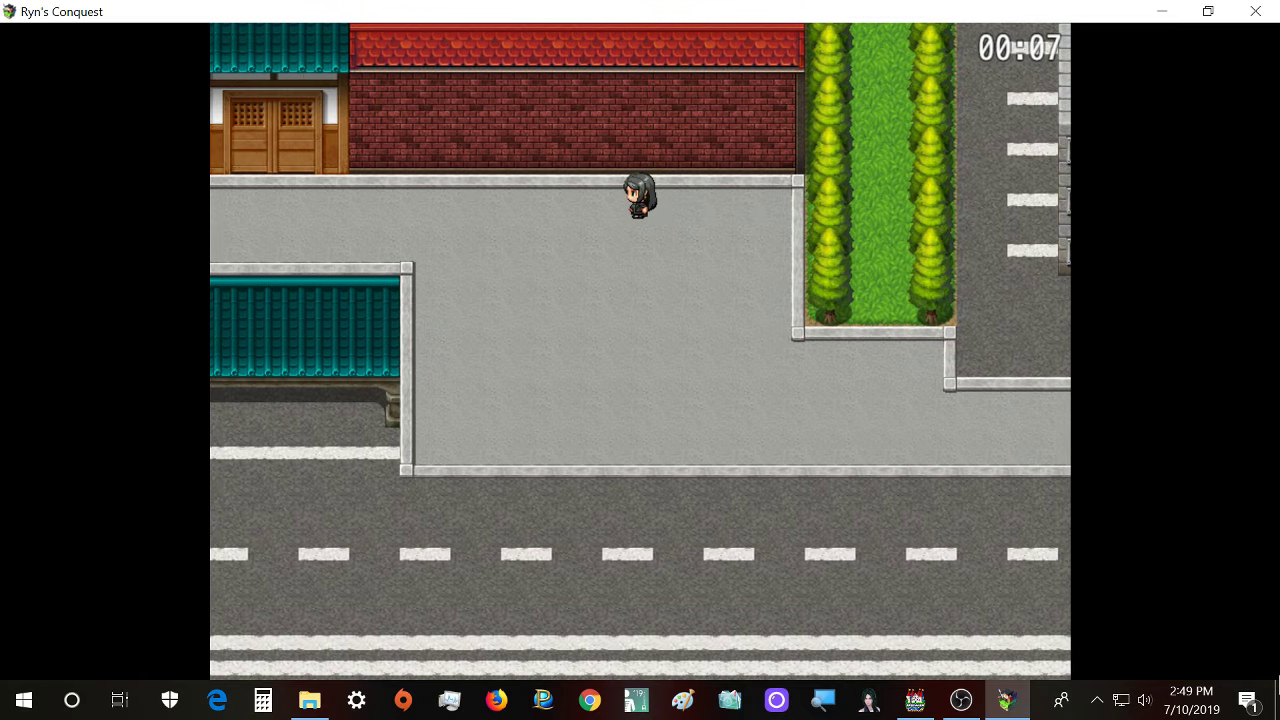
pyautogui.press('Left')
pyautogui.press('Up')
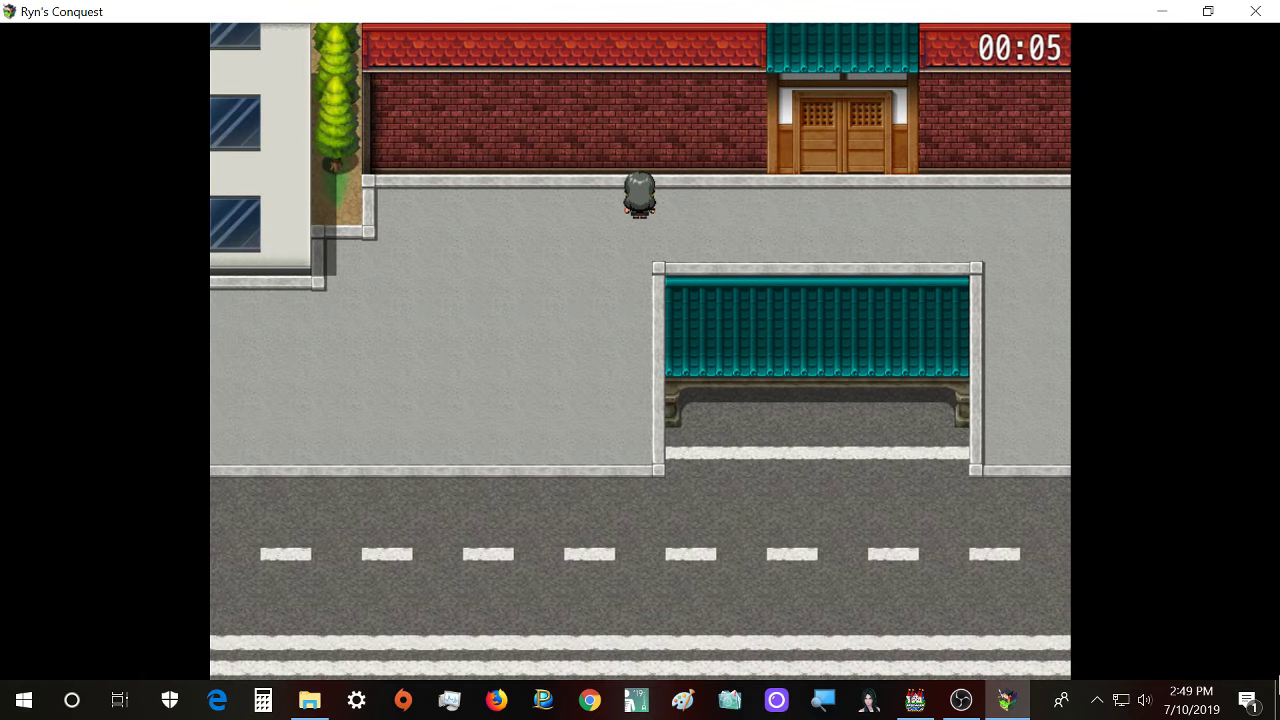
pyautogui.press('Left')
pyautogui.press('Left')
pyautogui.press('Left')
# - Walk down and right along the pavement onto the road by the teal shelter
pyautogui.press('Down')
pyautogui.press('Down')
pyautogui.press('Right')
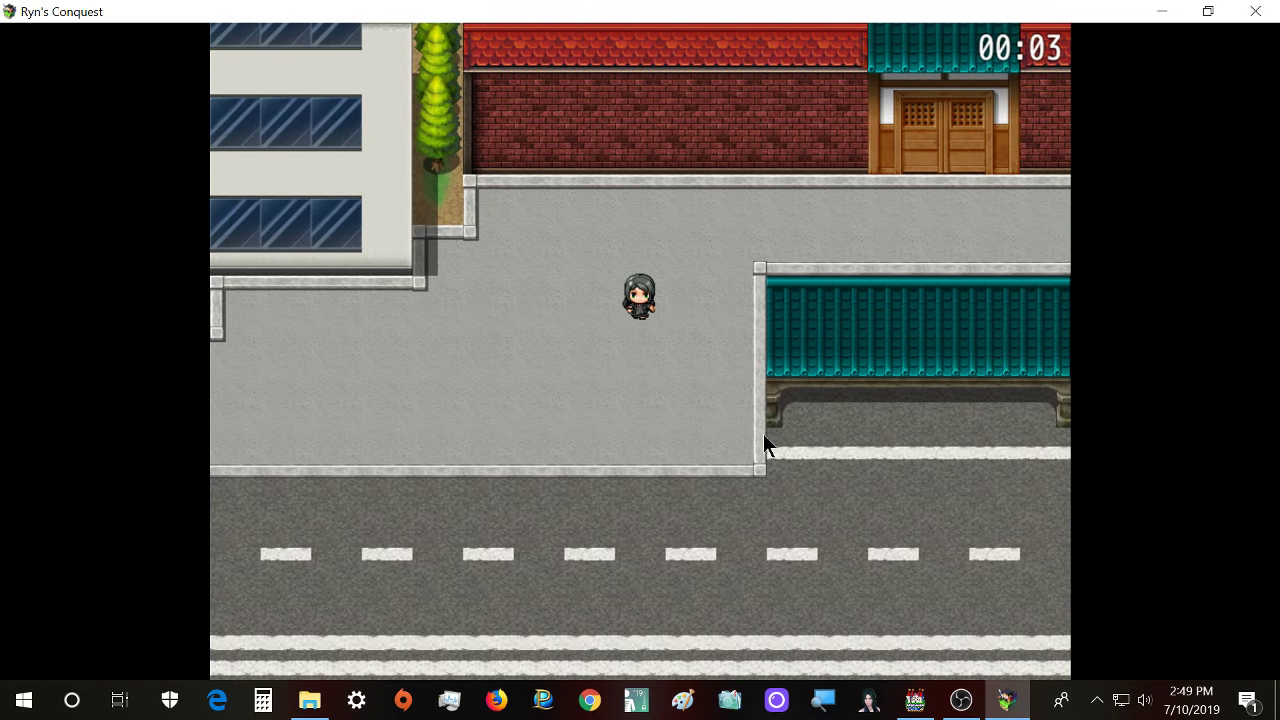
pyautogui.press('Down')
pyautogui.press('Right')
pyautogui.press('Down')
pyautogui.press('Down')
pyautogui.press('Down')
pyautogui.press('Right')
pyautogui.press('Right')
pyautogui.press('Right')
pyautogui.press('Right')
# - Walk the character left, up to the sidewalk, down to the curb, and into and out of the bus shelter
pyautogui.press('Left')
pyautogui.press('Left')
pyautogui.press('Left')
pyautogui.press('Left')
pyautogui.press('Left')
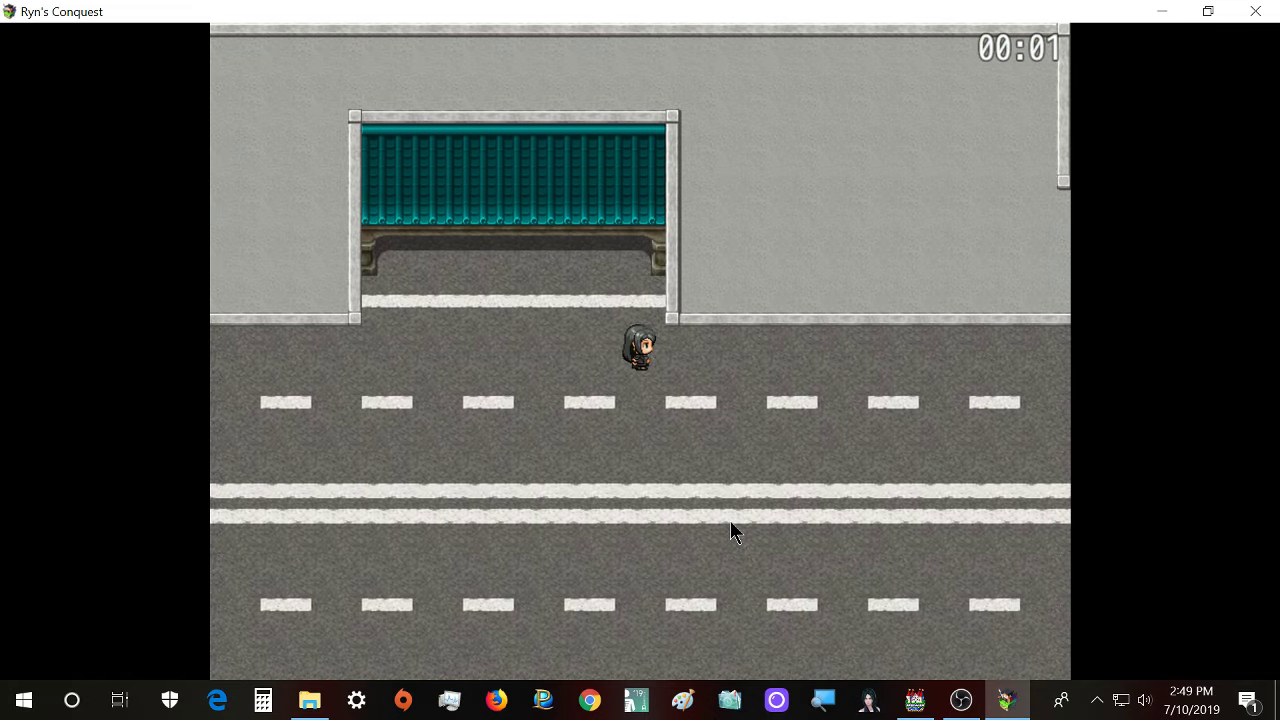
pyautogui.press('Up')
pyautogui.press('Up')
pyautogui.press('Up')
pyautogui.press('Up')
pyautogui.press('Up')
pyautogui.press('Up')
pyautogui.press('Left')
pyautogui.press('Down')
pyautogui.press('Down')
pyautogui.press('Down')
pyautogui.press('Down')
pyautogui.press('Down')
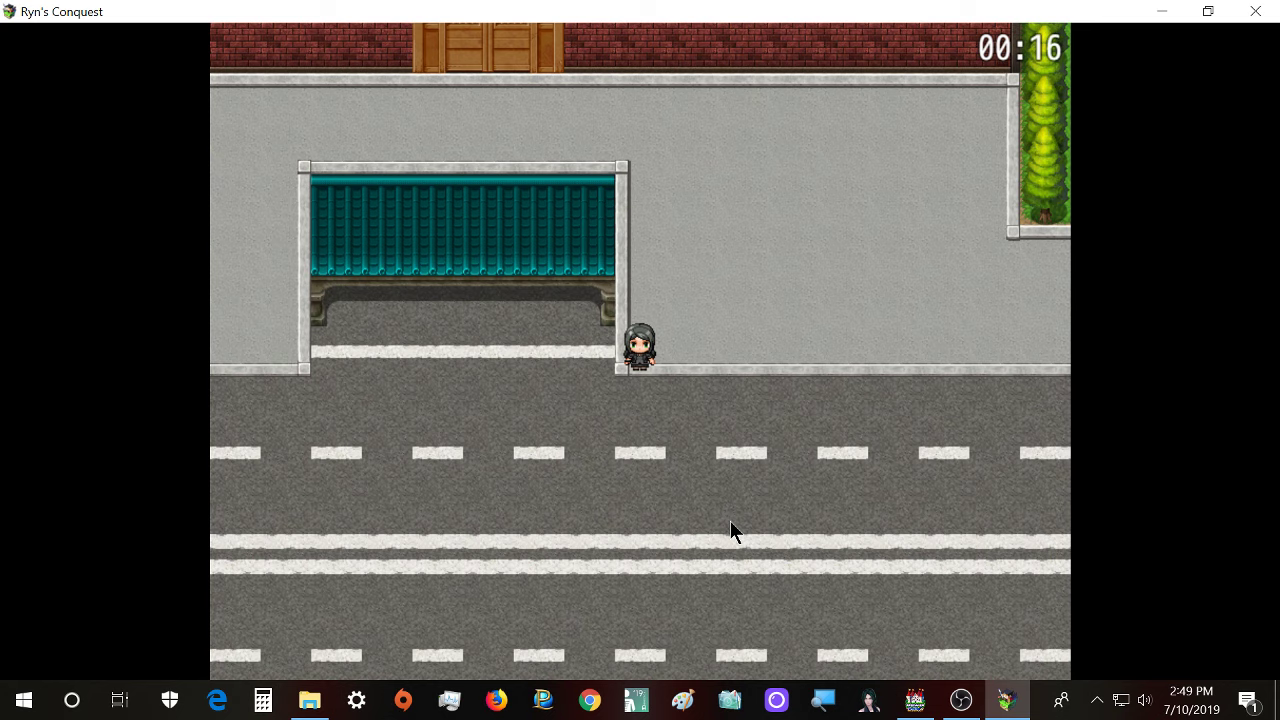
pyautogui.press('Left')
pyautogui.press('Left')
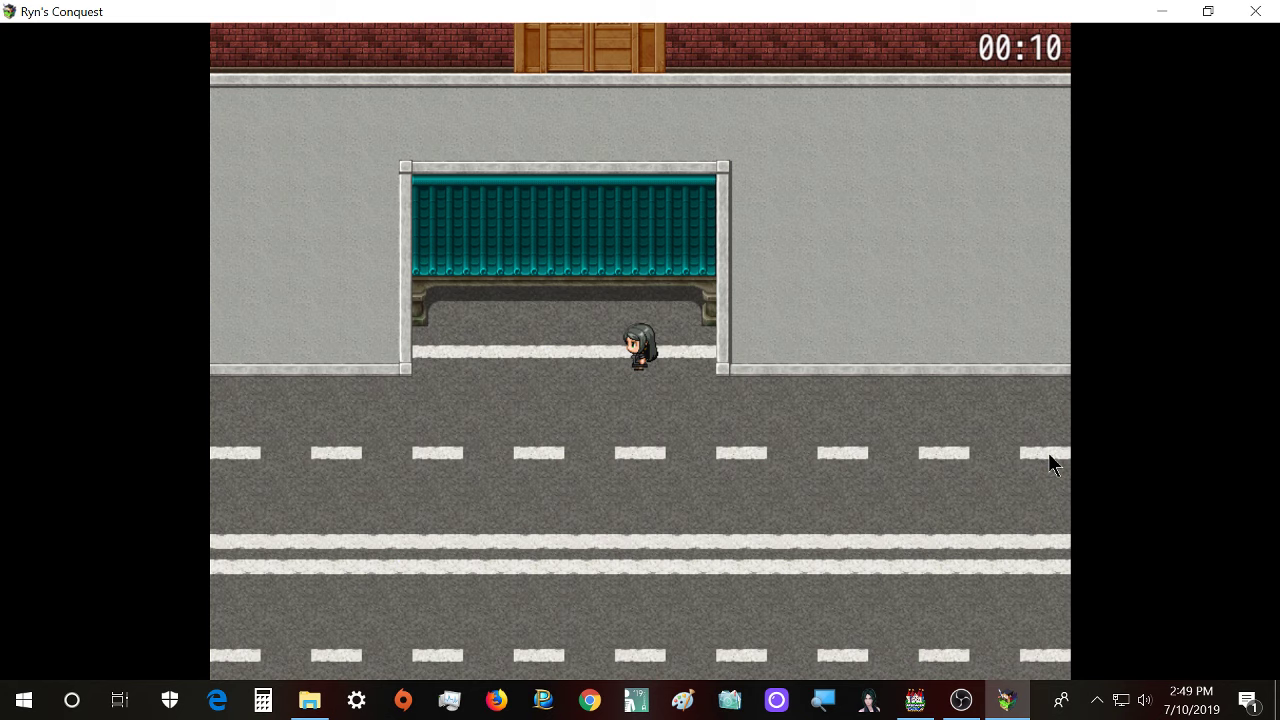
pyautogui.press('Right')
pyautogui.press('Right')
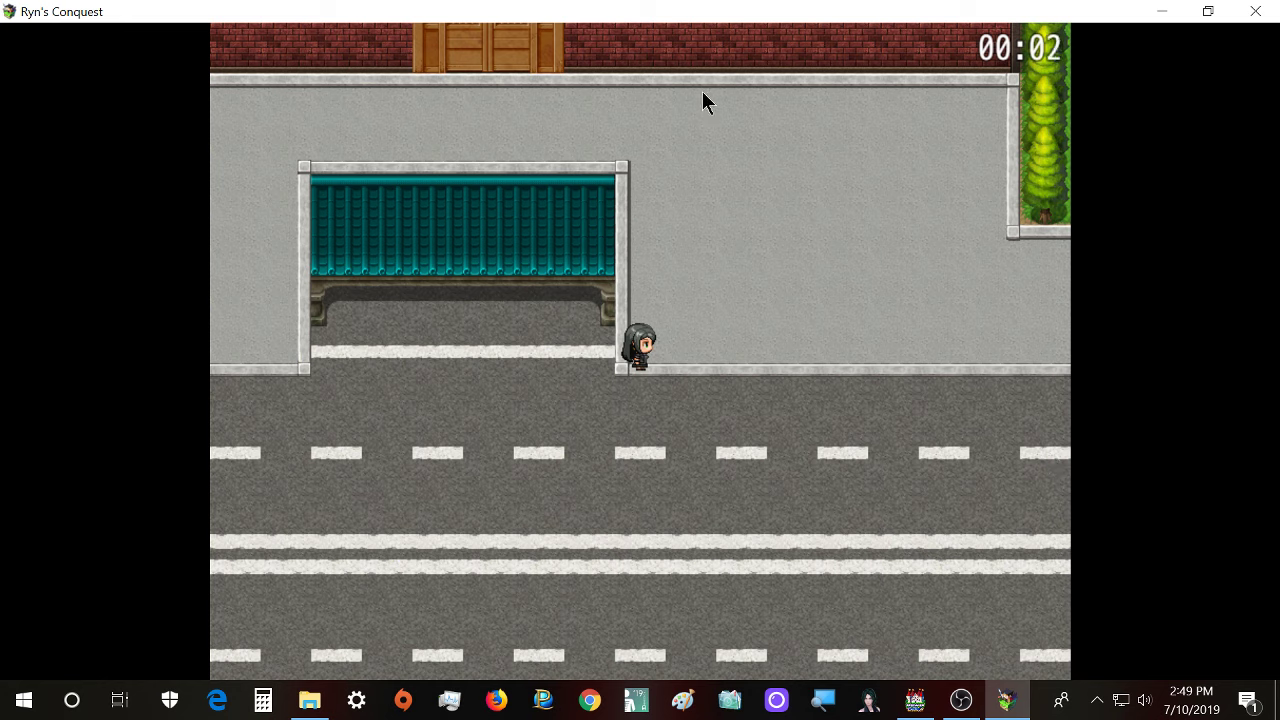
# - Walk up-left along the sidewalk, down to the curb, in and out of the shelter, then two tiles left
pyautogui.press('Up')
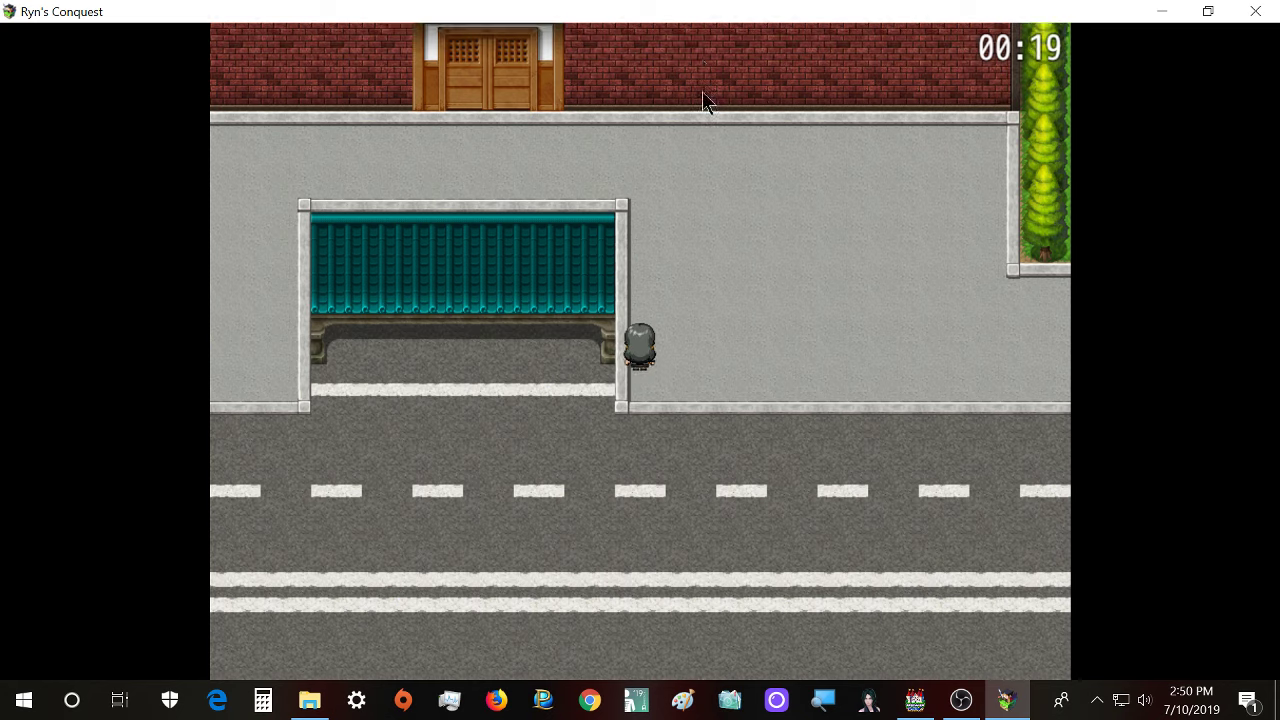
pyautogui.press('Left')
pyautogui.press('Down')
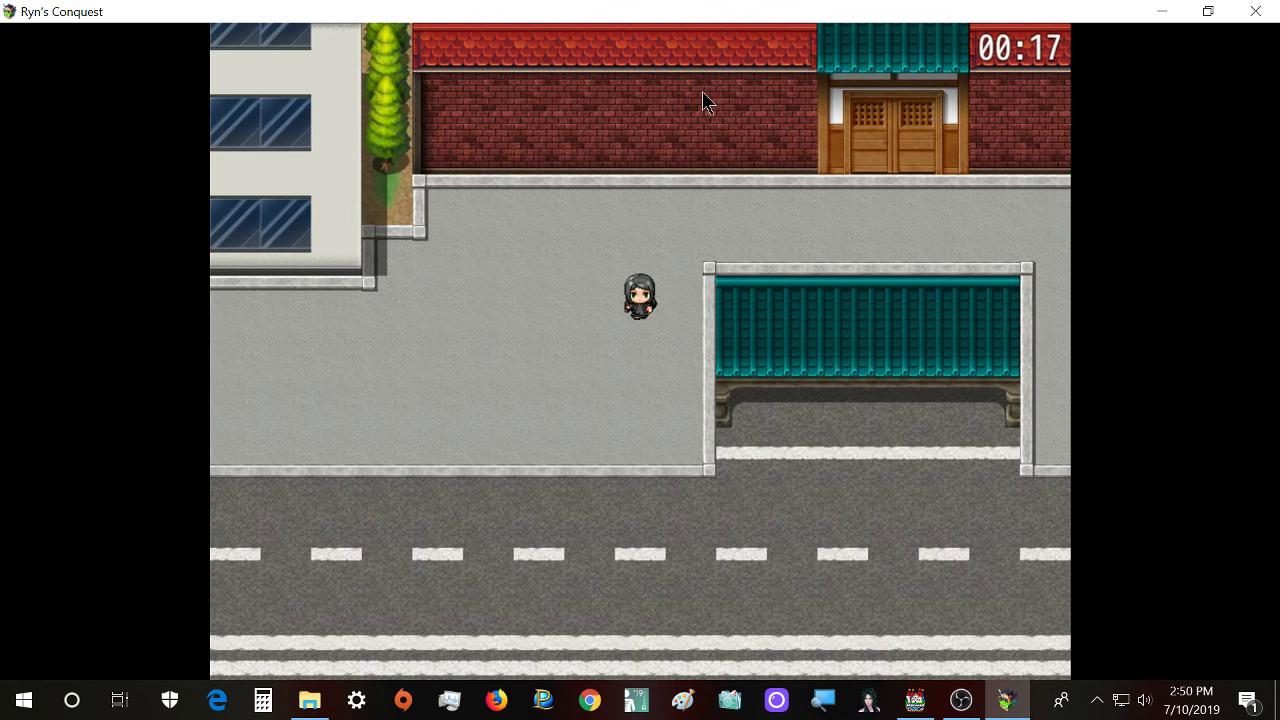
pyautogui.press('Down')
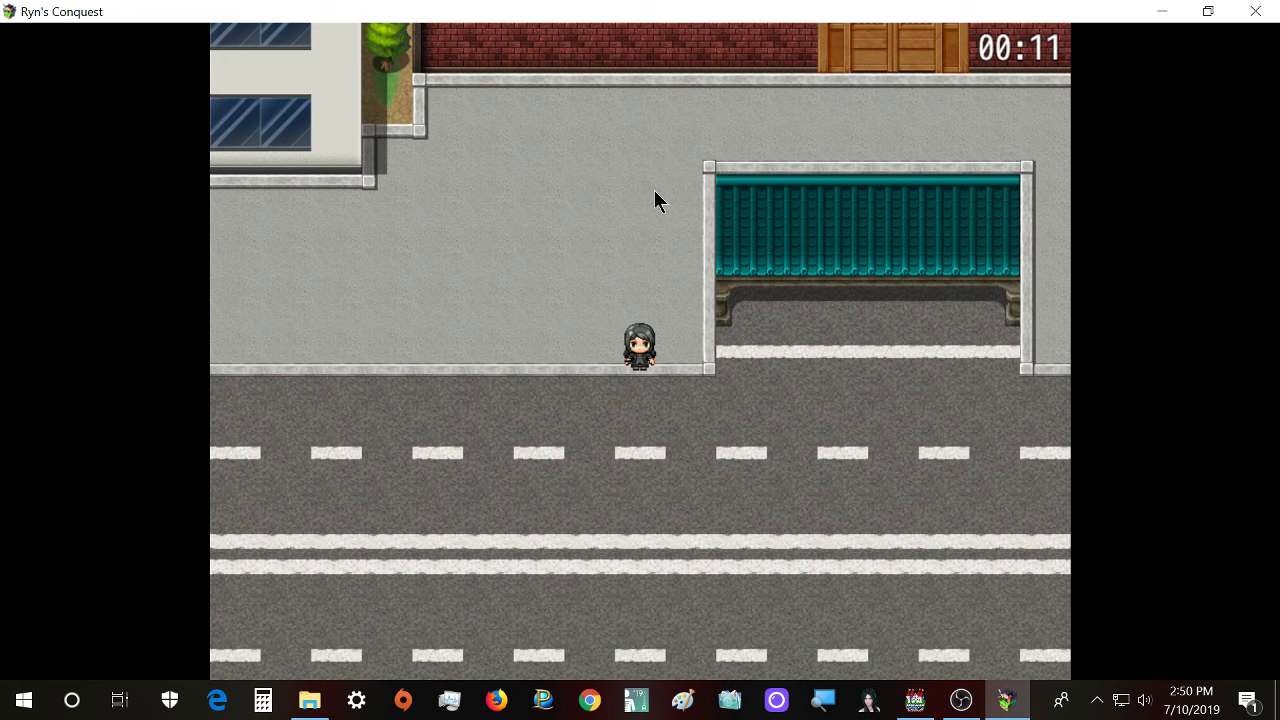
pyautogui.press('Right')
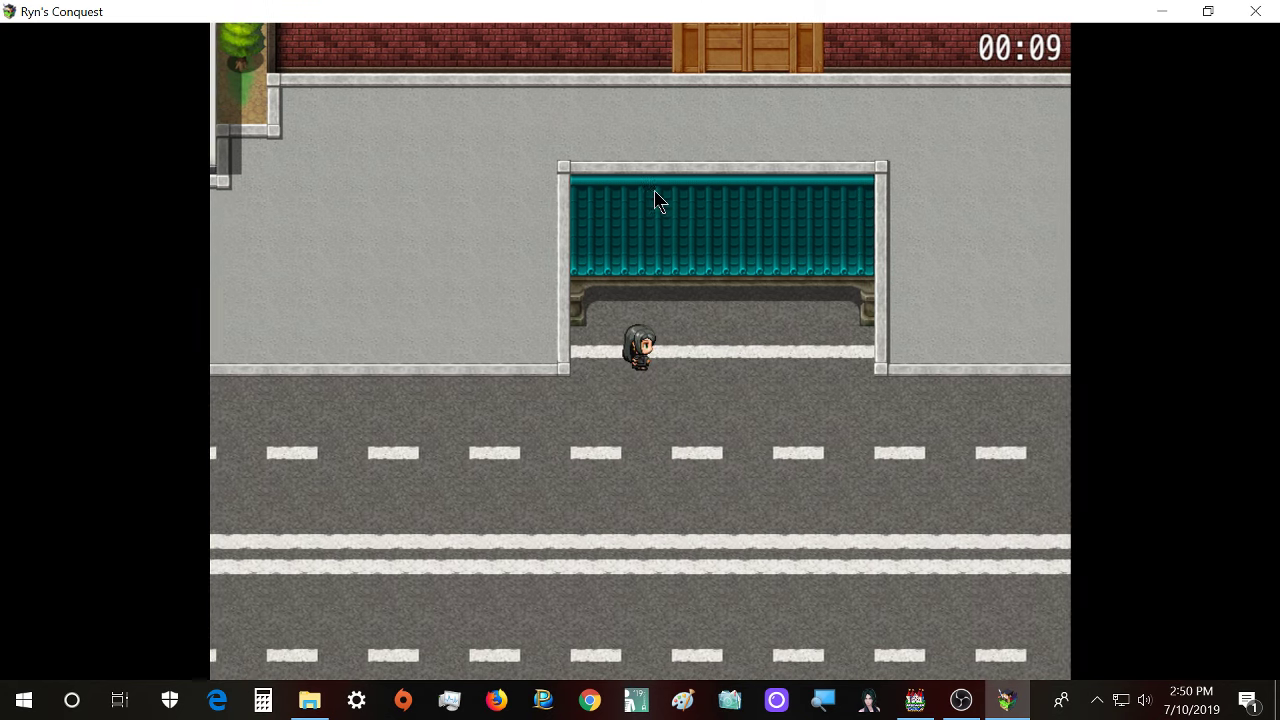
pyautogui.press('Up')
pyautogui.press('Down')
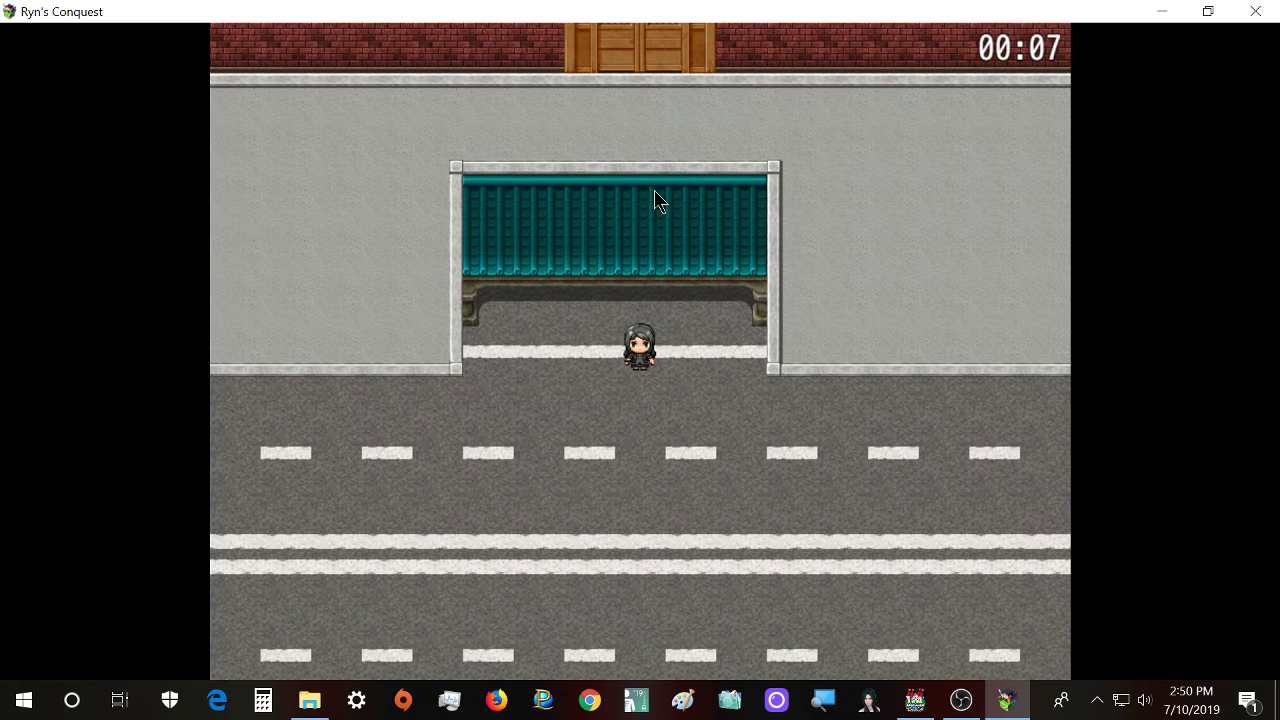
pyautogui.press('Left')
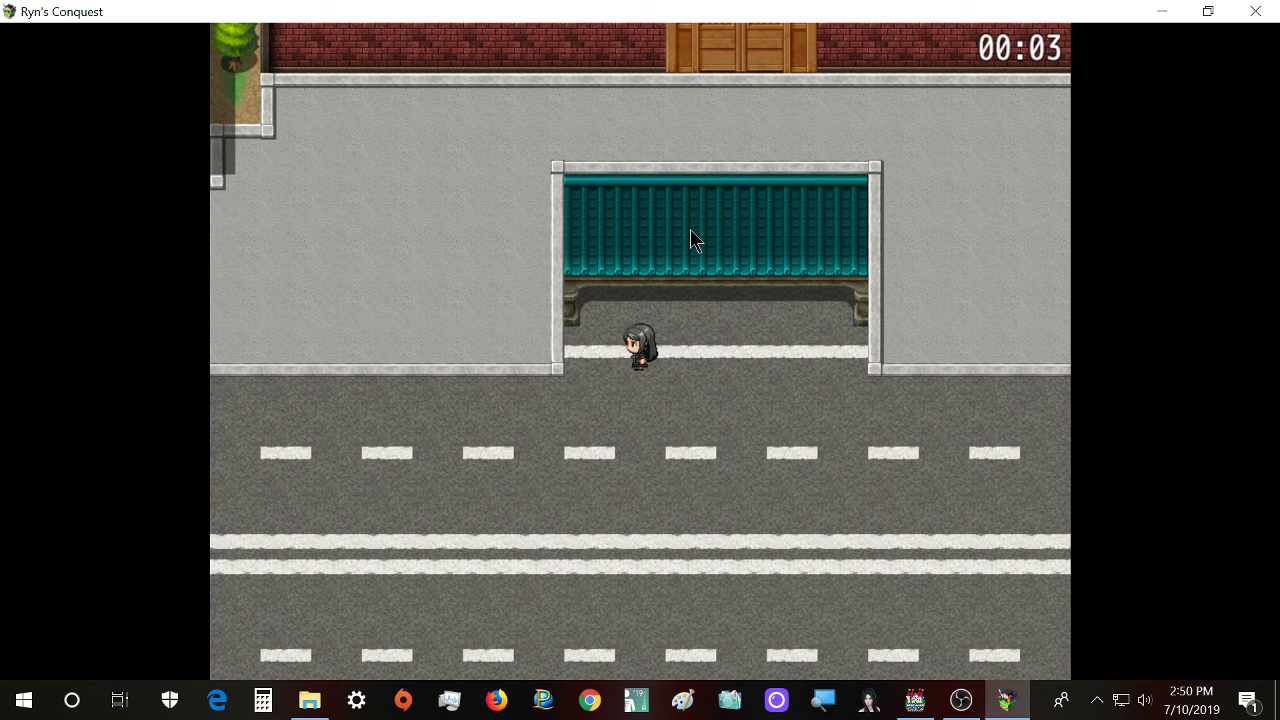
# - Pace near the shelter, go past the glass building and back, then walk left along the curb
pyautogui.press('Right')
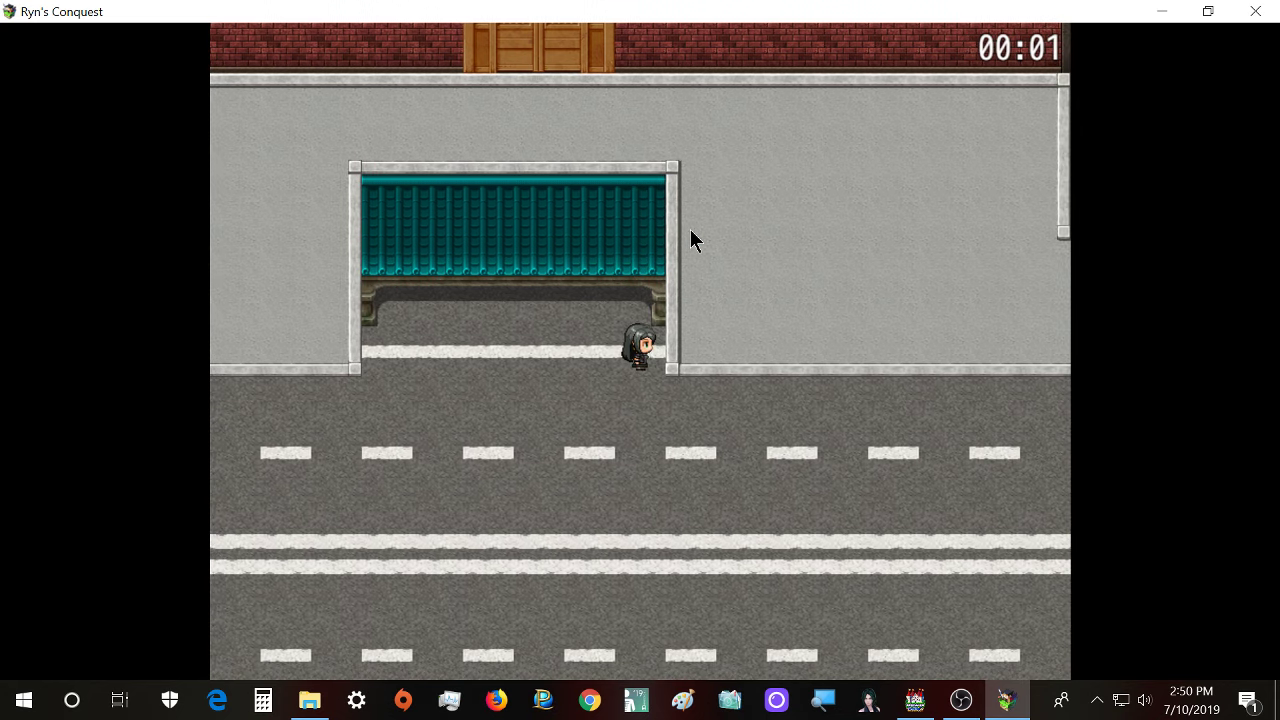
pyautogui.press('Left')
pyautogui.press('Left')
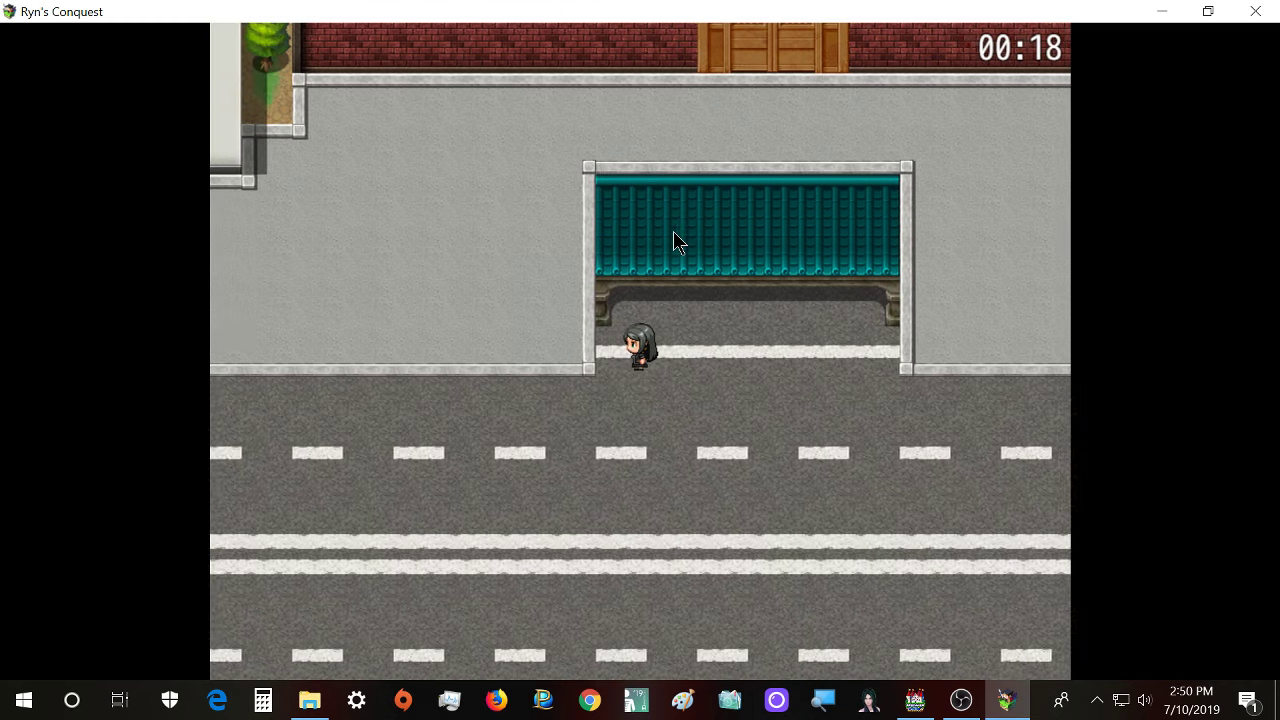
pyautogui.press('Right')
pyautogui.press('Left')
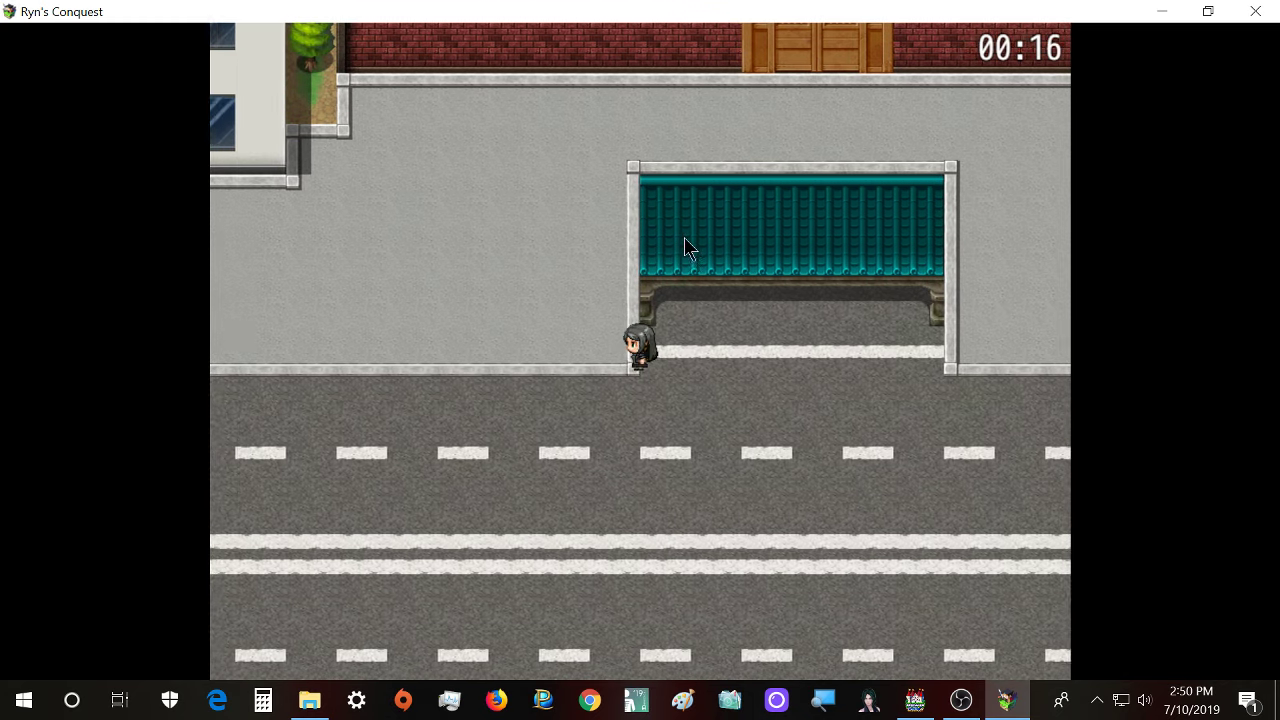
pyautogui.press('Up')
pyautogui.press('Left')
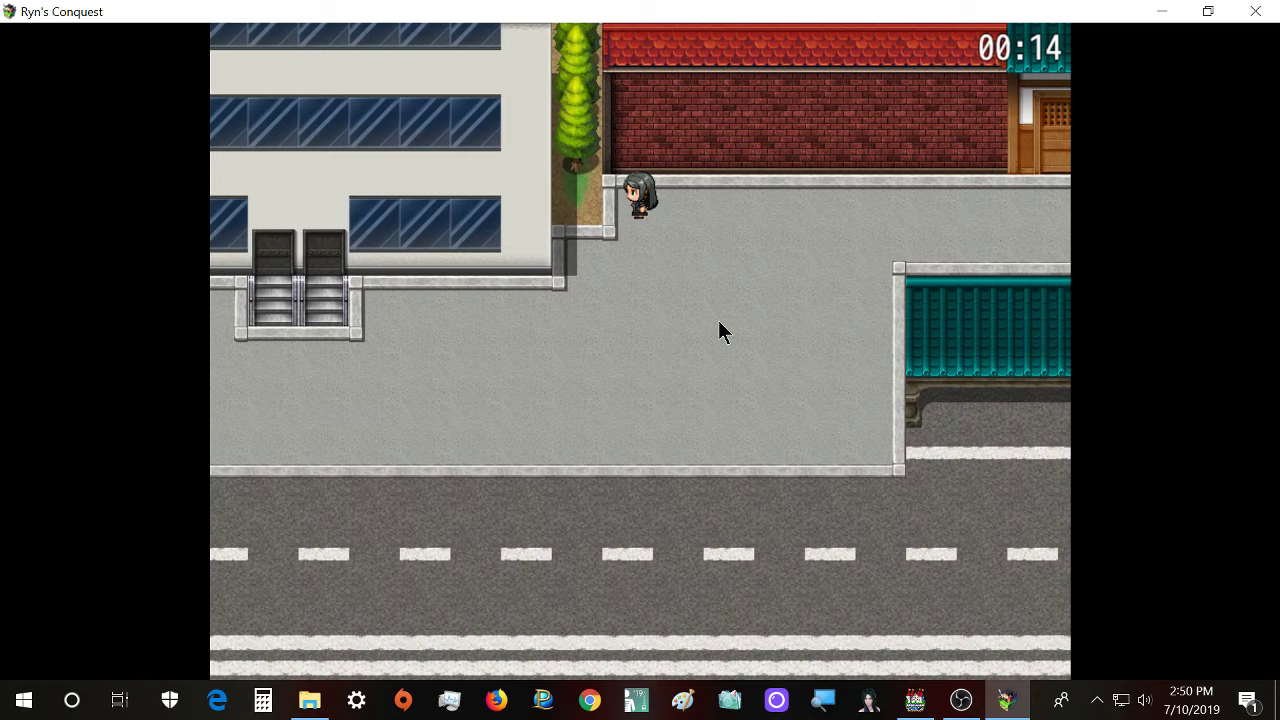
pyautogui.press('Down')
pyautogui.press('Right')
pyautogui.press('Down')
pyautogui.press('Right')
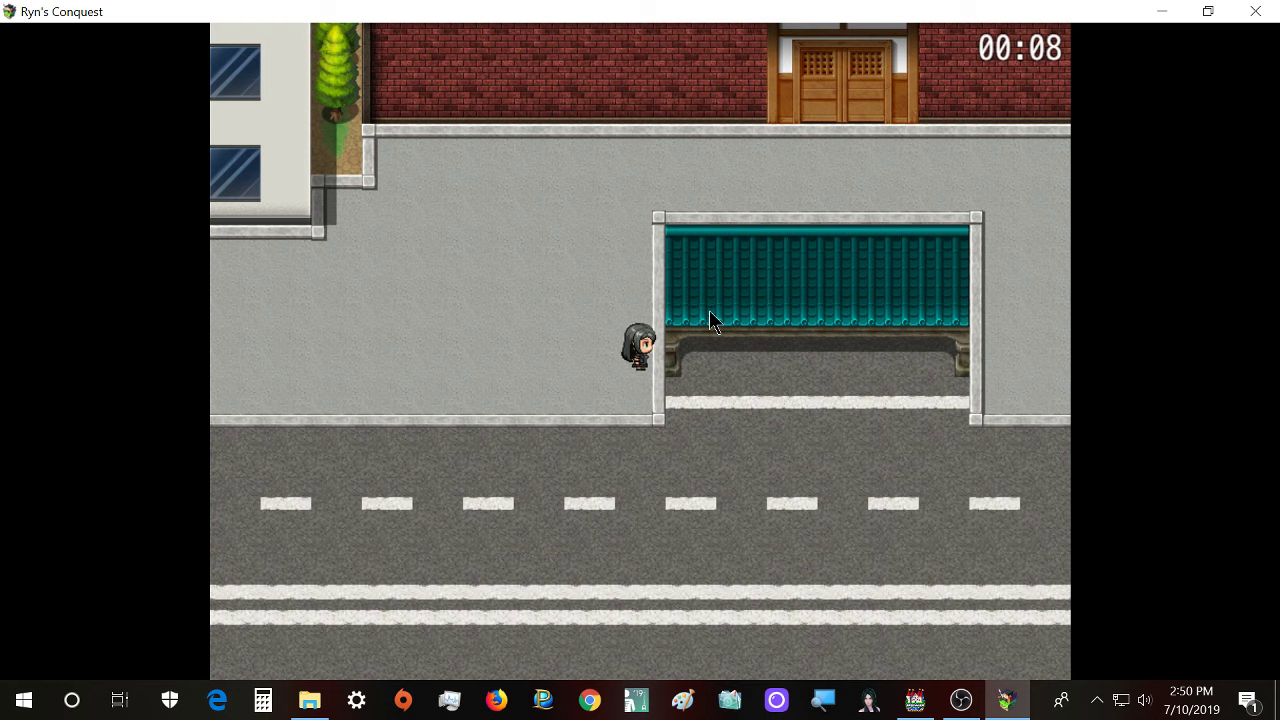
pyautogui.press('Down')
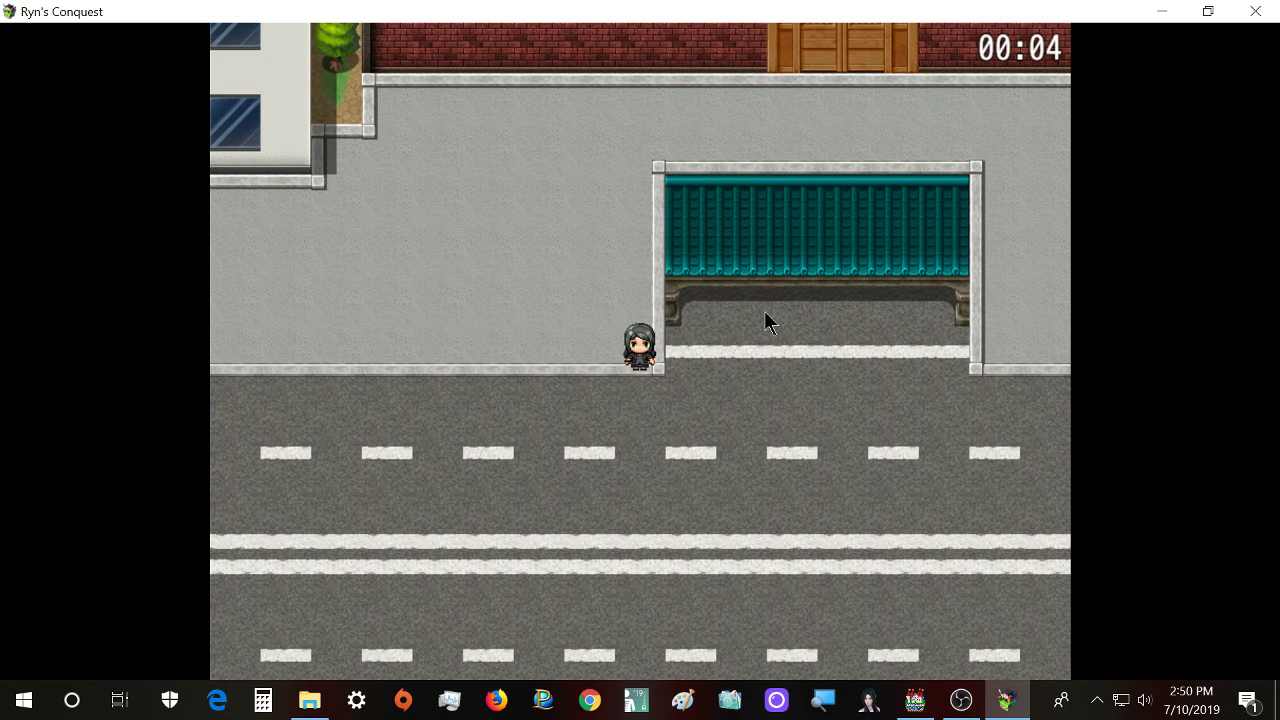
pyautogui.press('Left')
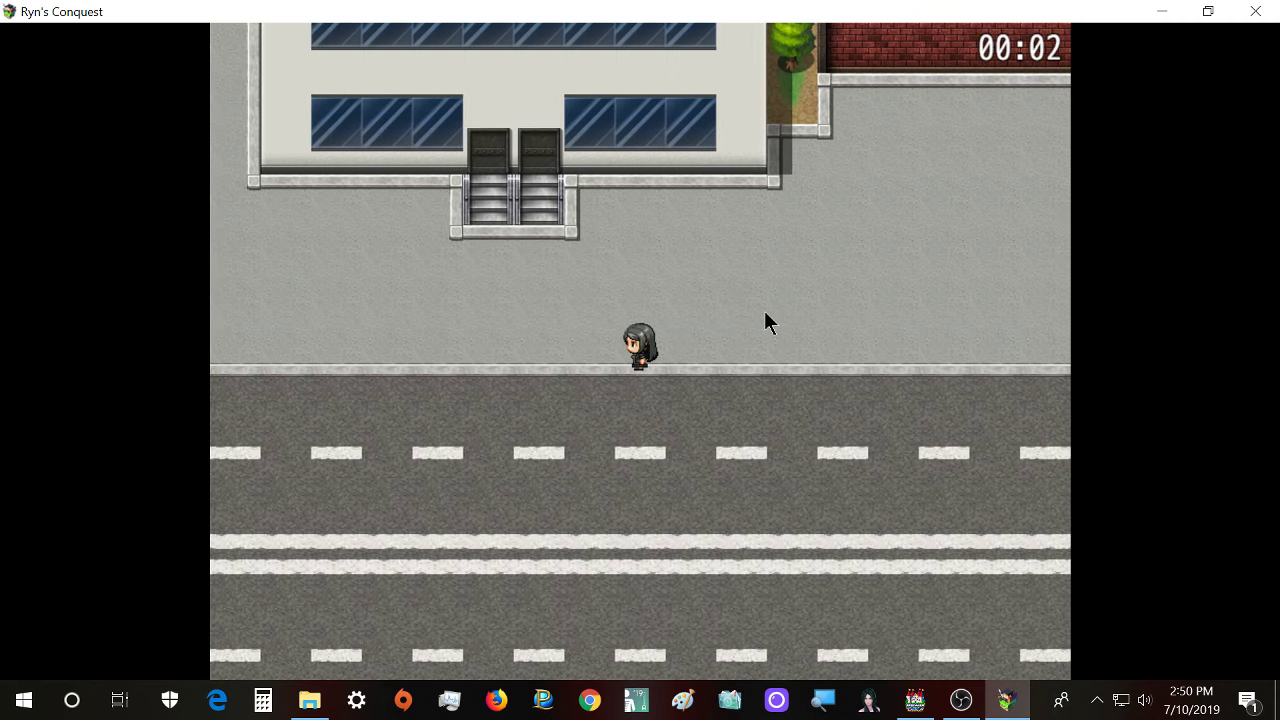
# - Walk left along the sidewalk, cross the crossroads, and continue past the building entrance
pyautogui.press('Left')
pyautogui.press('Up')
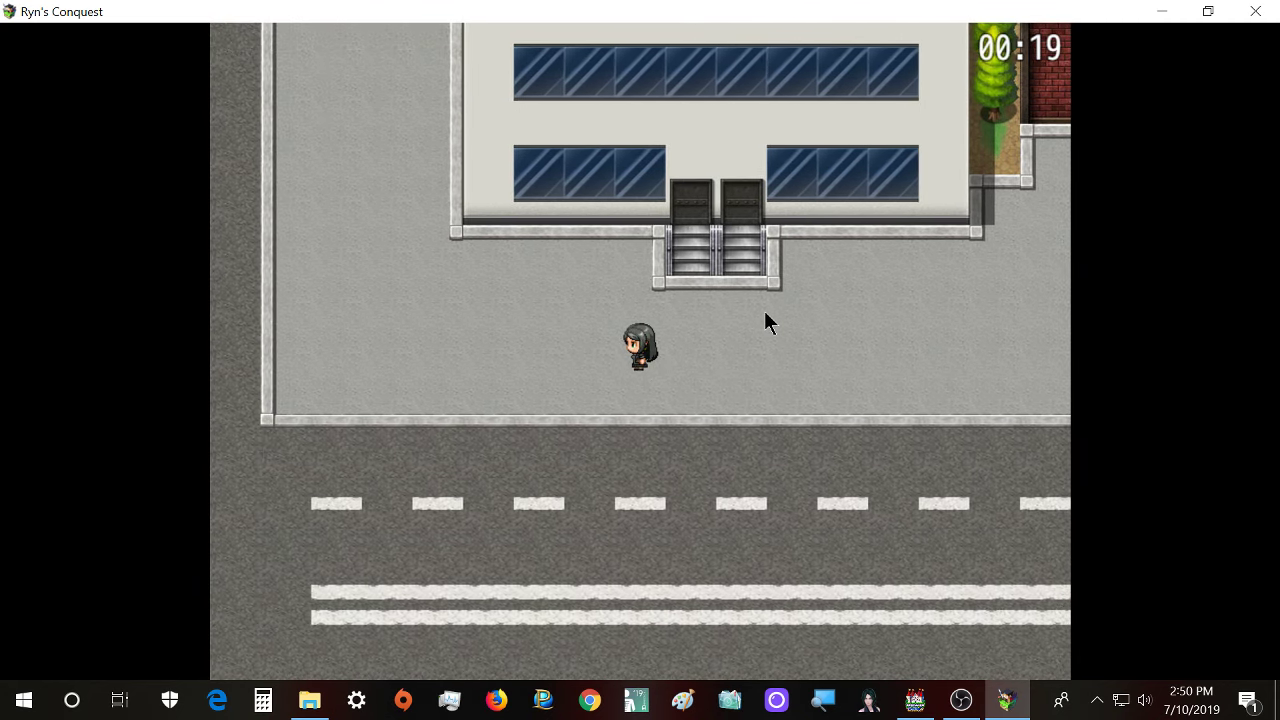
pyautogui.press('Left')
pyautogui.press('Up')
pyautogui.press('Down')
pyautogui.press('Left')
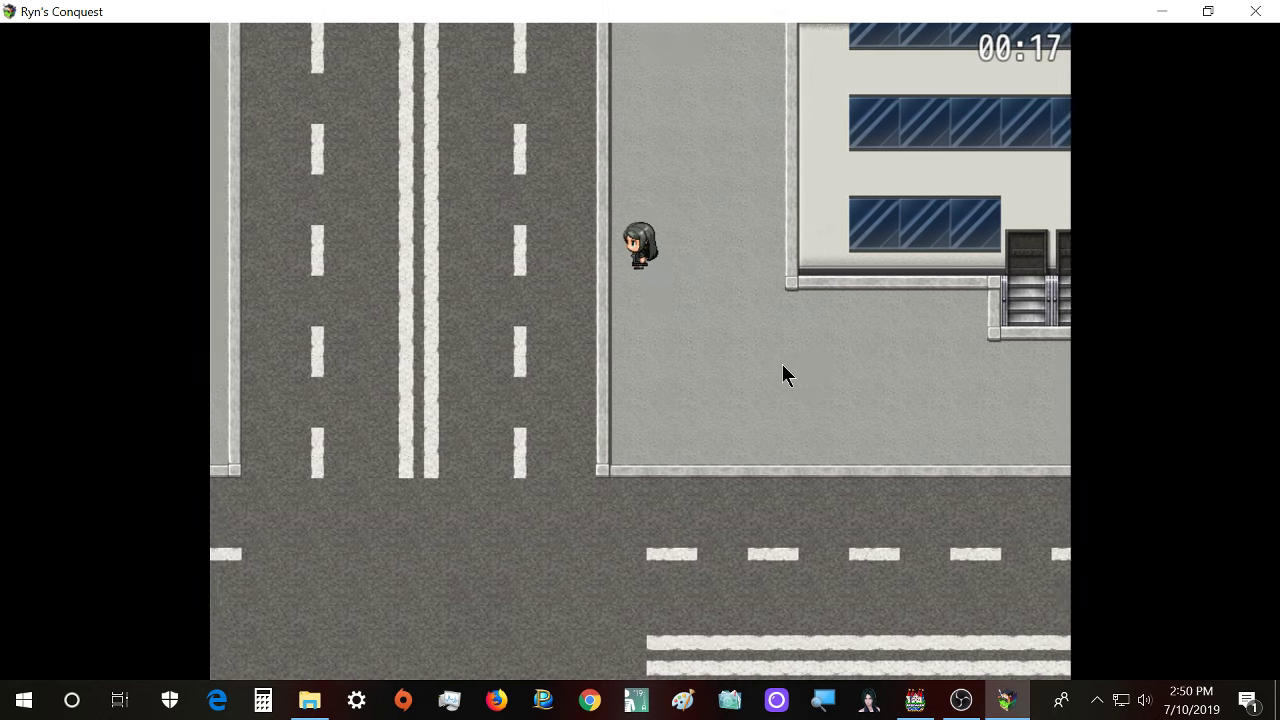
pyautogui.press('Left')
pyautogui.press('Up')
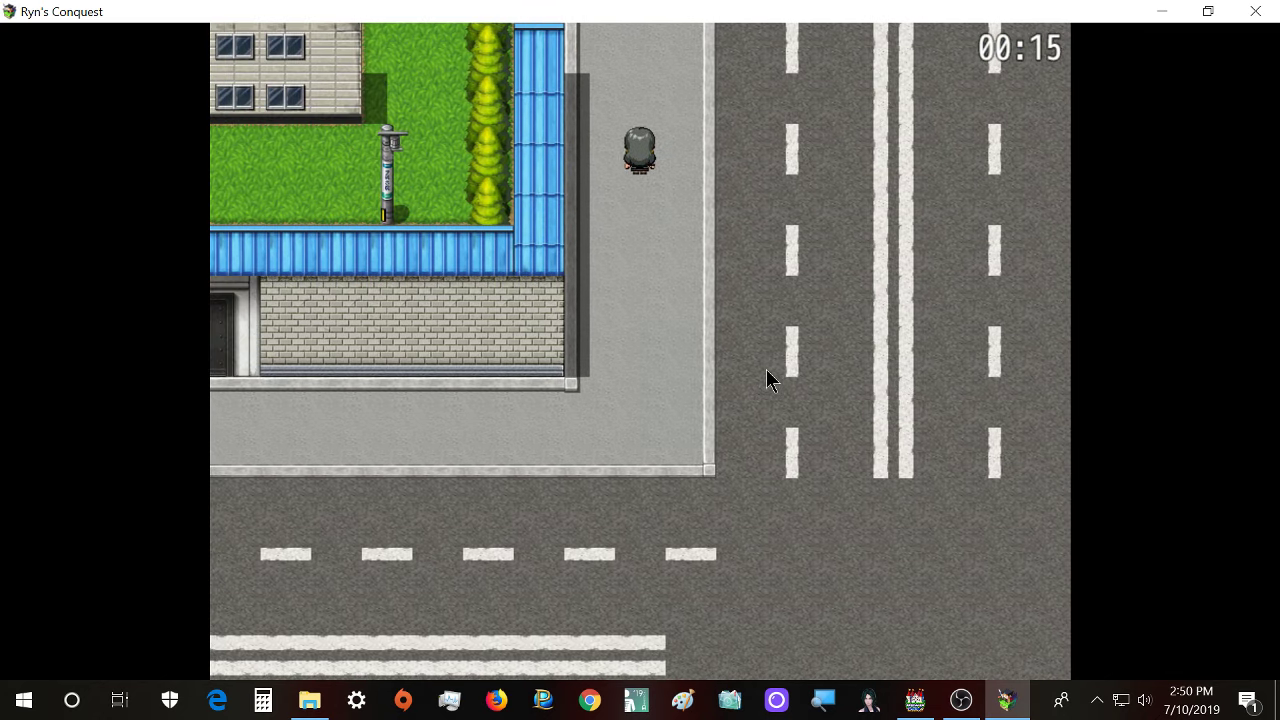
pyautogui.press('Down')
pyautogui.press('Left')
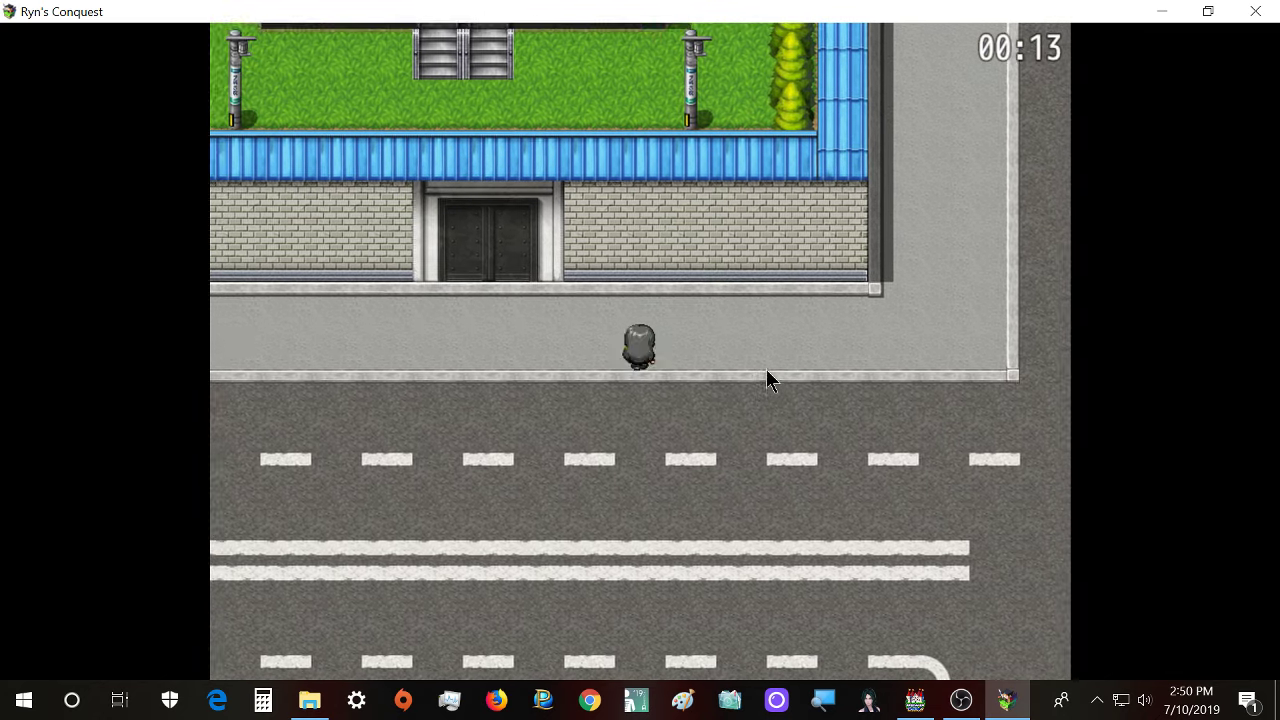
# - Pace in front of the entrance, step onto the road, then back onto the sidewalk heading left
pyautogui.press('Left')
pyautogui.press('Right')
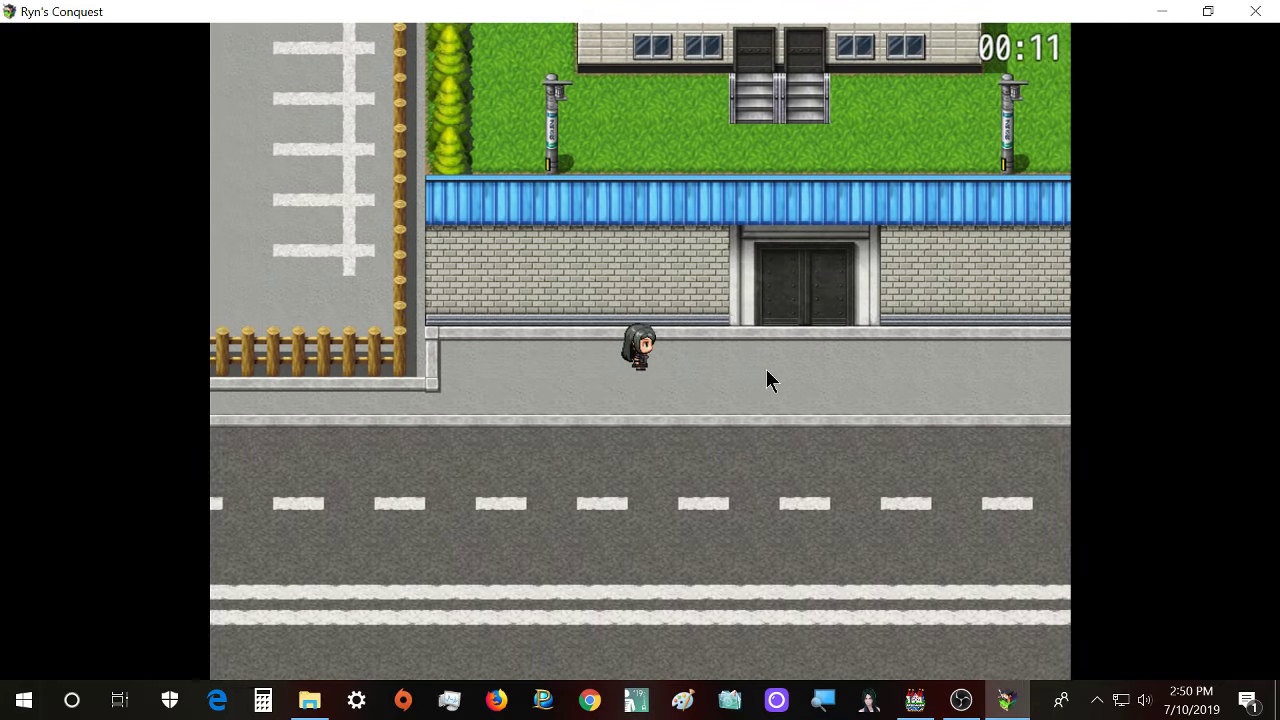
pyautogui.press('Right')
pyautogui.press('Left')
pyautogui.press('Down')
pyautogui.press('Left')
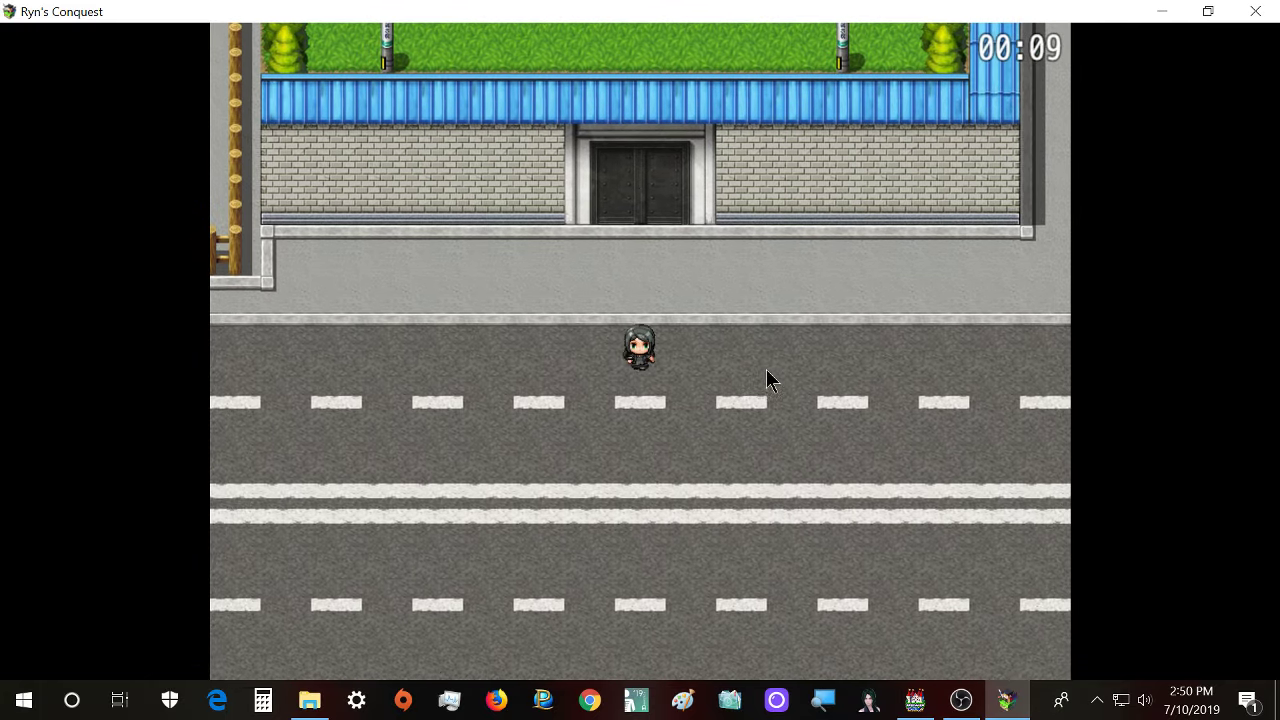
pyautogui.press('Left')
pyautogui.press('Right')
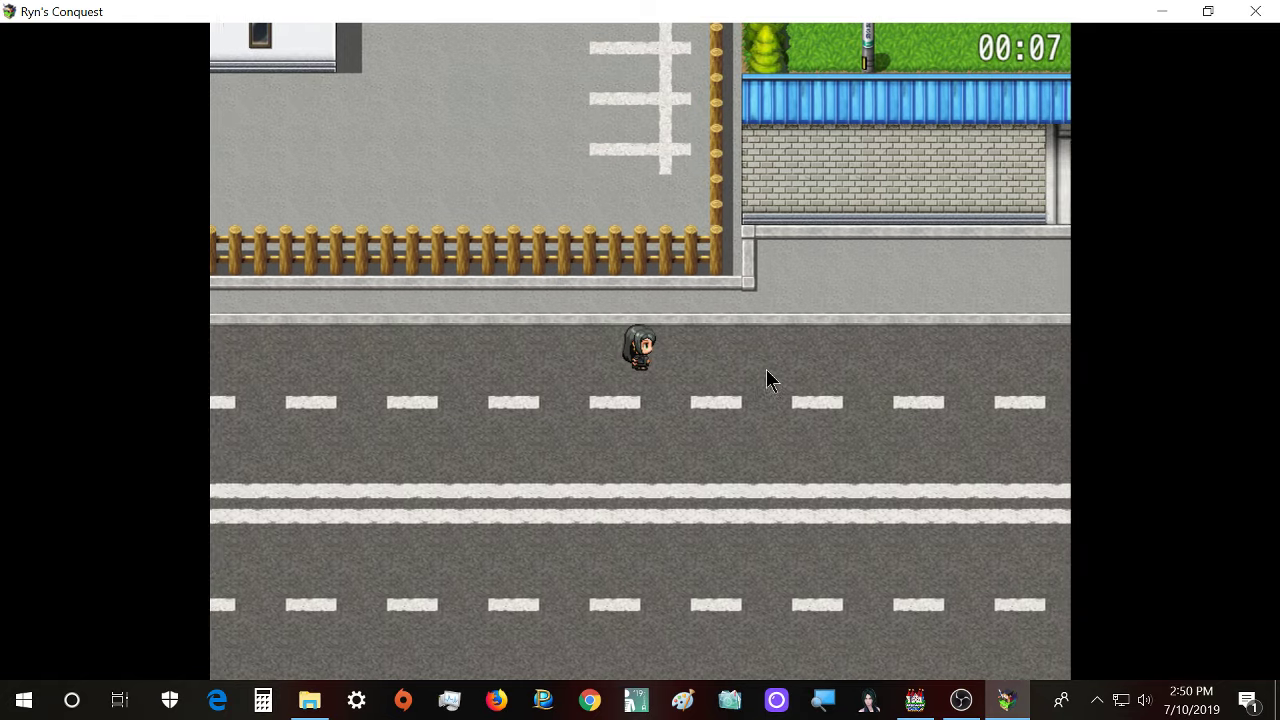
pyautogui.press('Up')
pyautogui.press('Up')
pyautogui.press('Right')
pyautogui.press('Left')
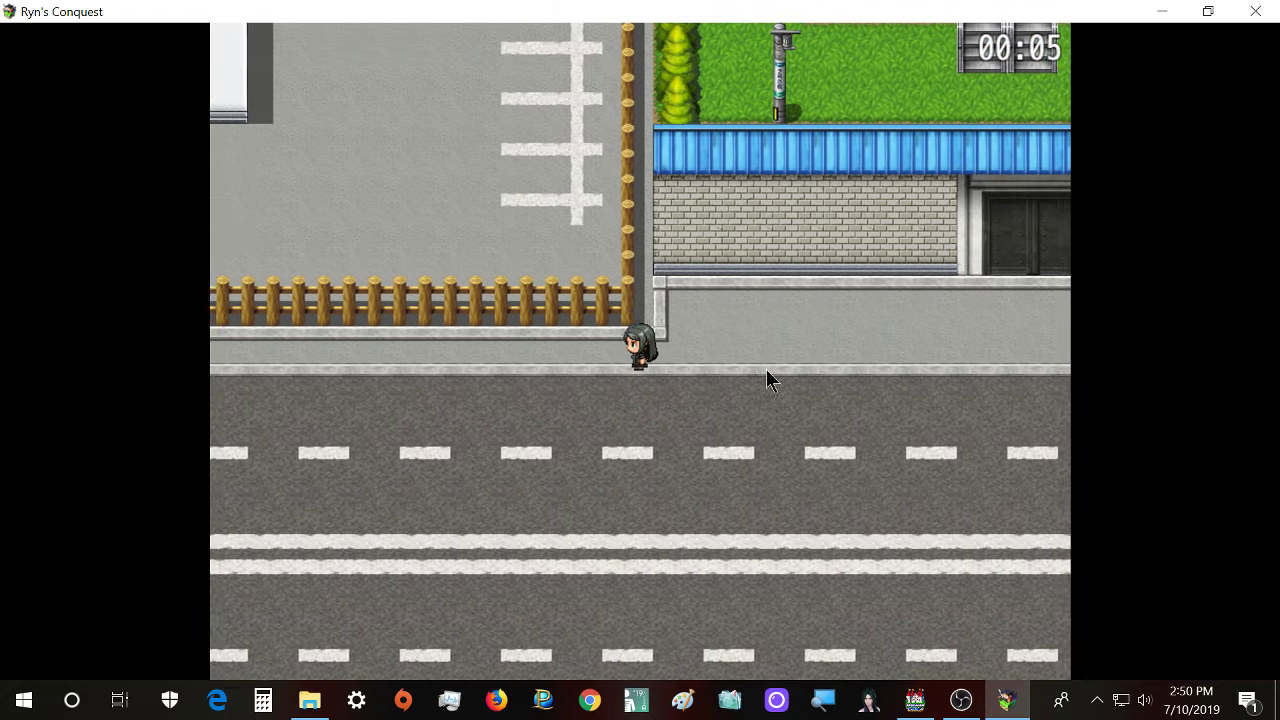
# - Walk left to the INN, up its path to the upper sidewalk, and back down
pyautogui.press('Left')
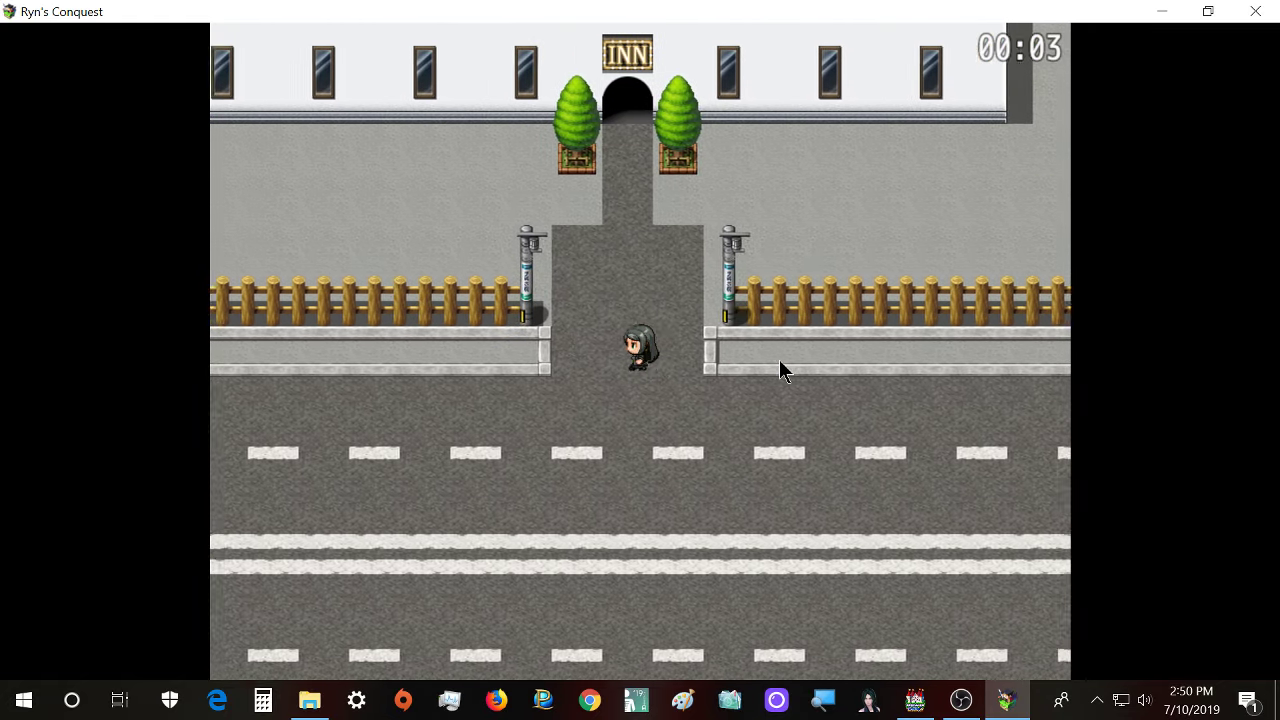
pyautogui.press('Left')
pyautogui.press('Right')
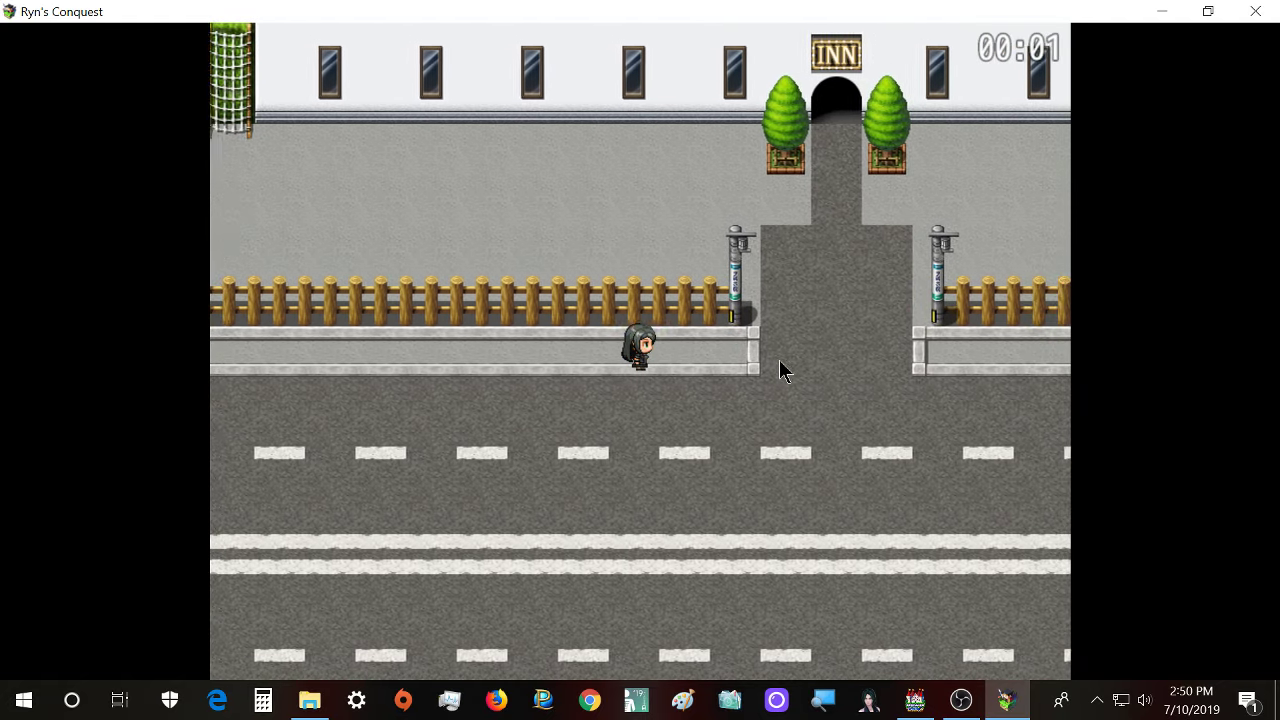
pyautogui.press('Up')
pyautogui.press('Right')
pyautogui.press('Up')
pyautogui.press('Left')
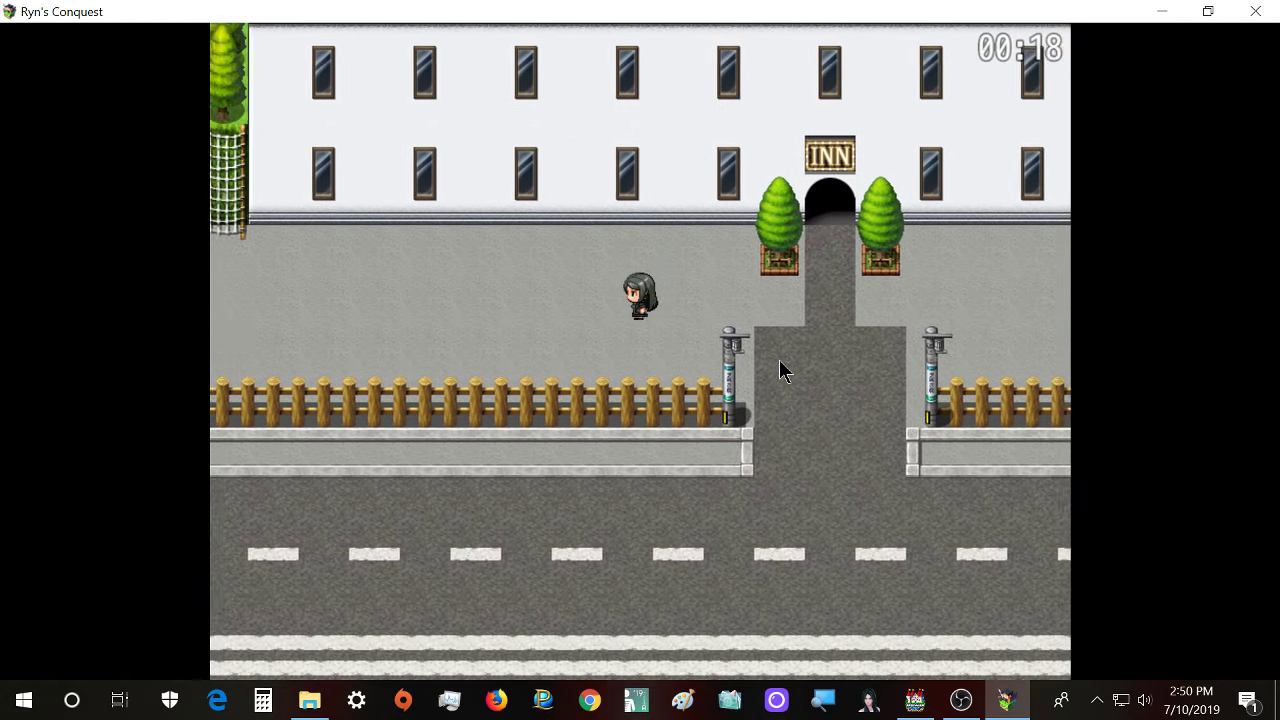
pyautogui.press('Down')
pyautogui.press('Left')
pyautogui.press('Right')
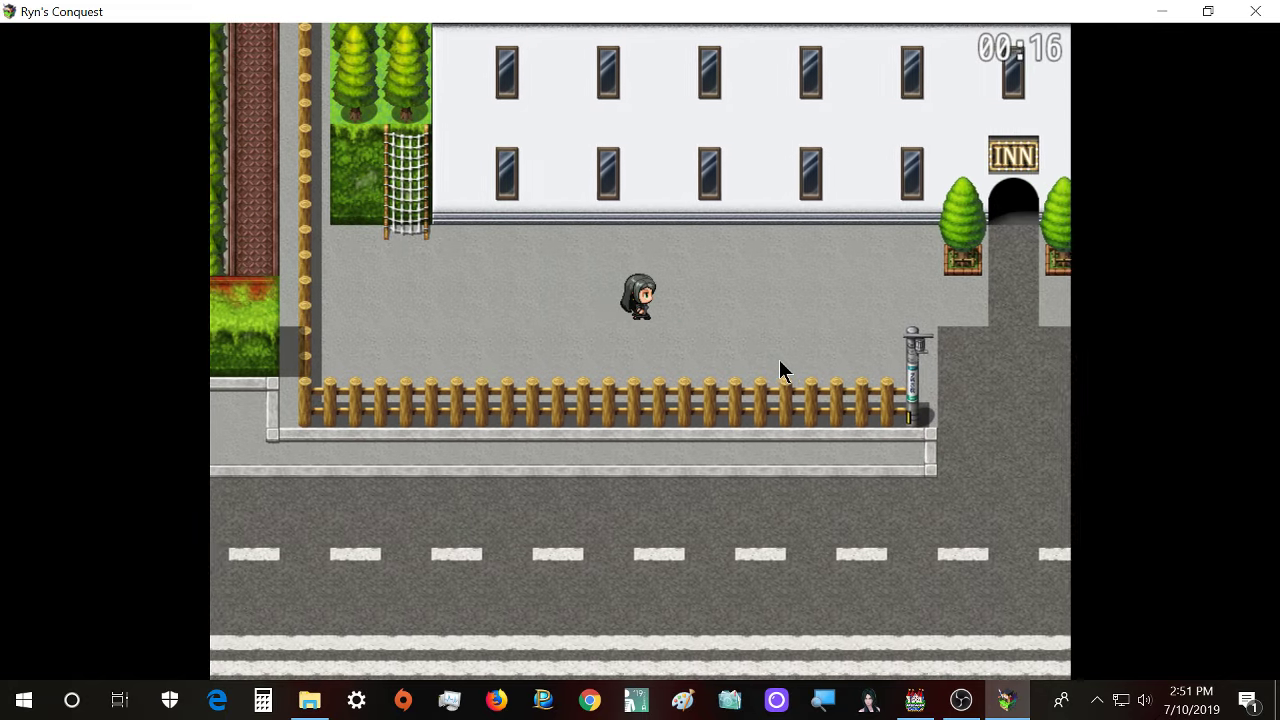
pyautogui.press('Right')
pyautogui.press('Down')
pyautogui.press('Left')
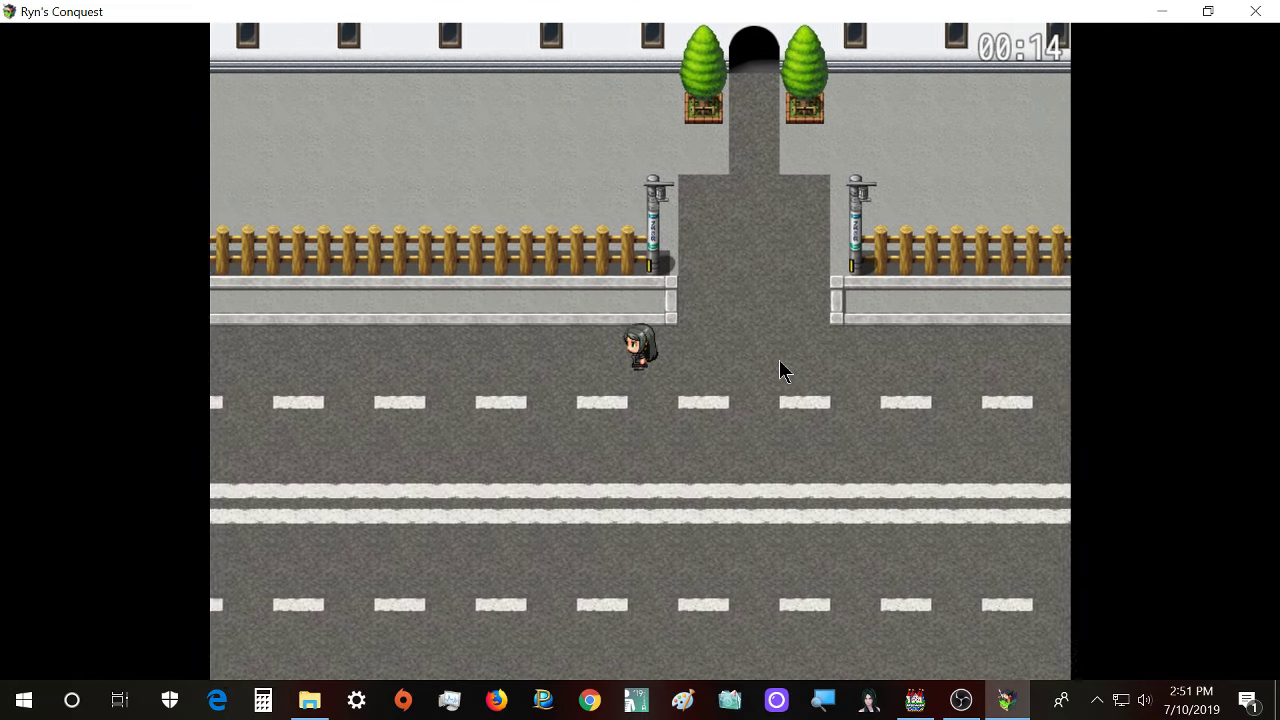
pyautogui.press('Up')
# - Walk left past the fence, gated shop and shrine stairs, then cross the road to the sidewalk
pyautogui.press('Left')
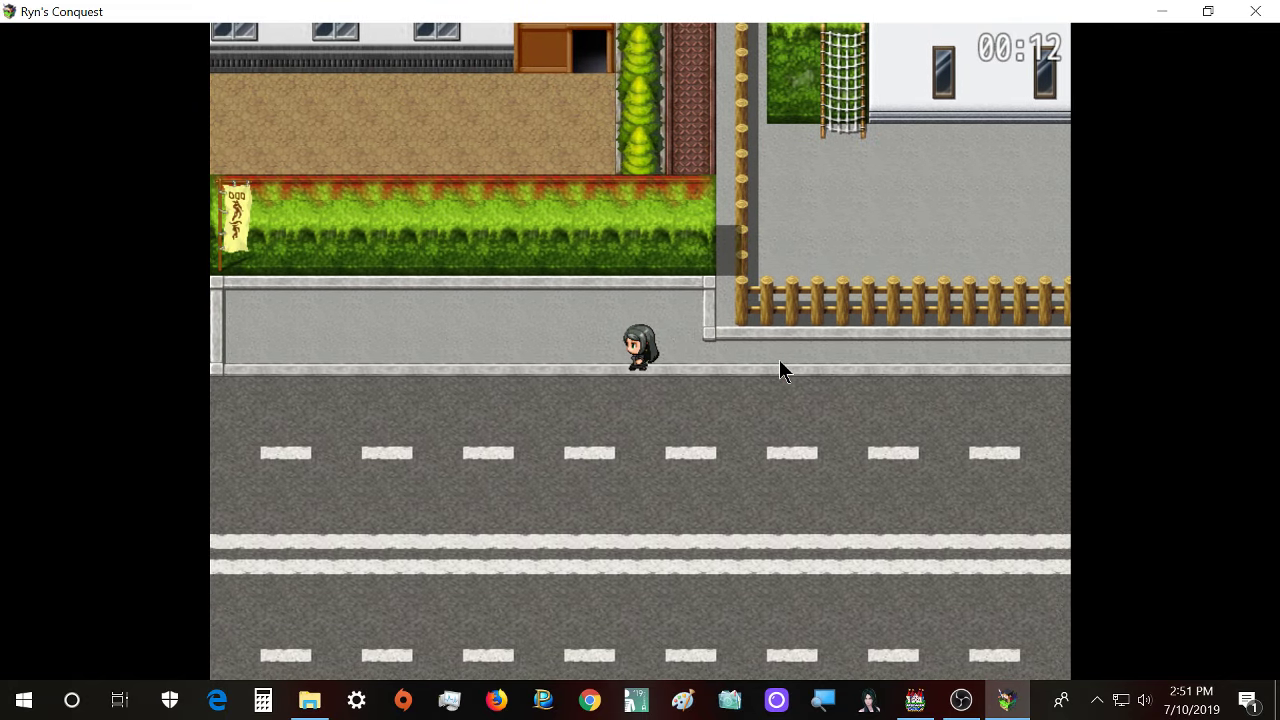
pyautogui.press('Left')
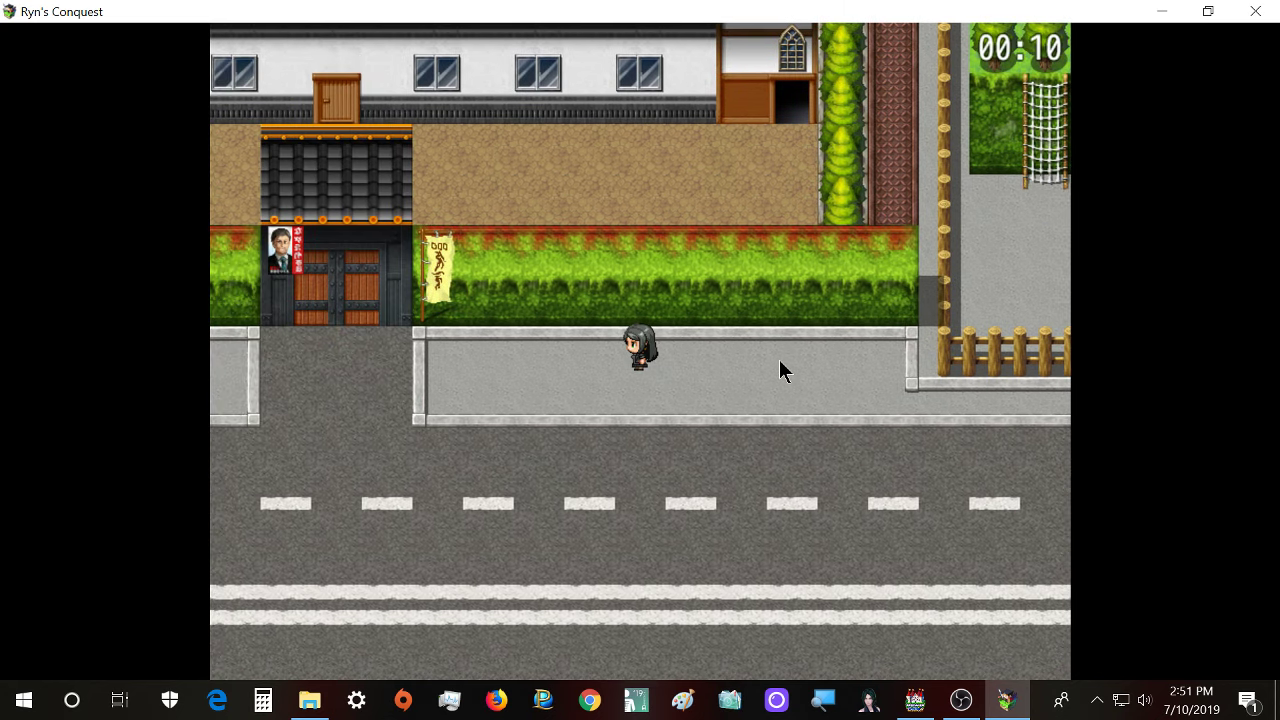
pyautogui.press('Left')
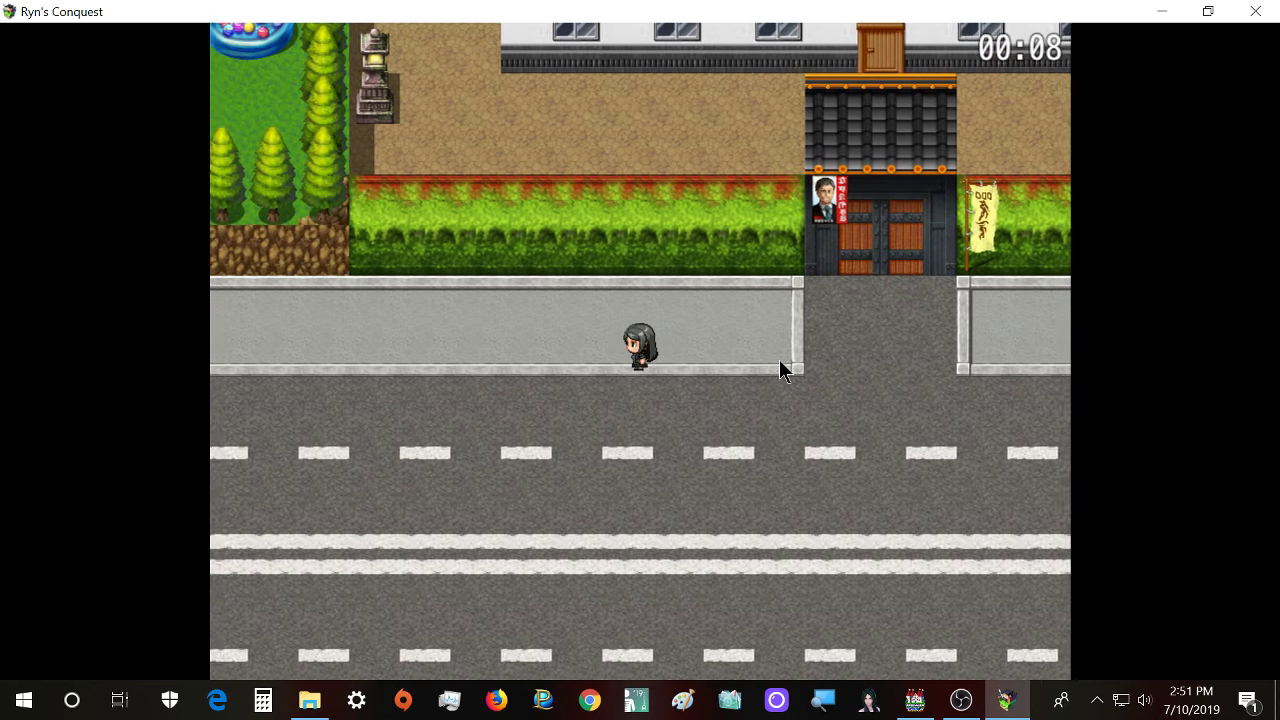
pyautogui.press('Left')
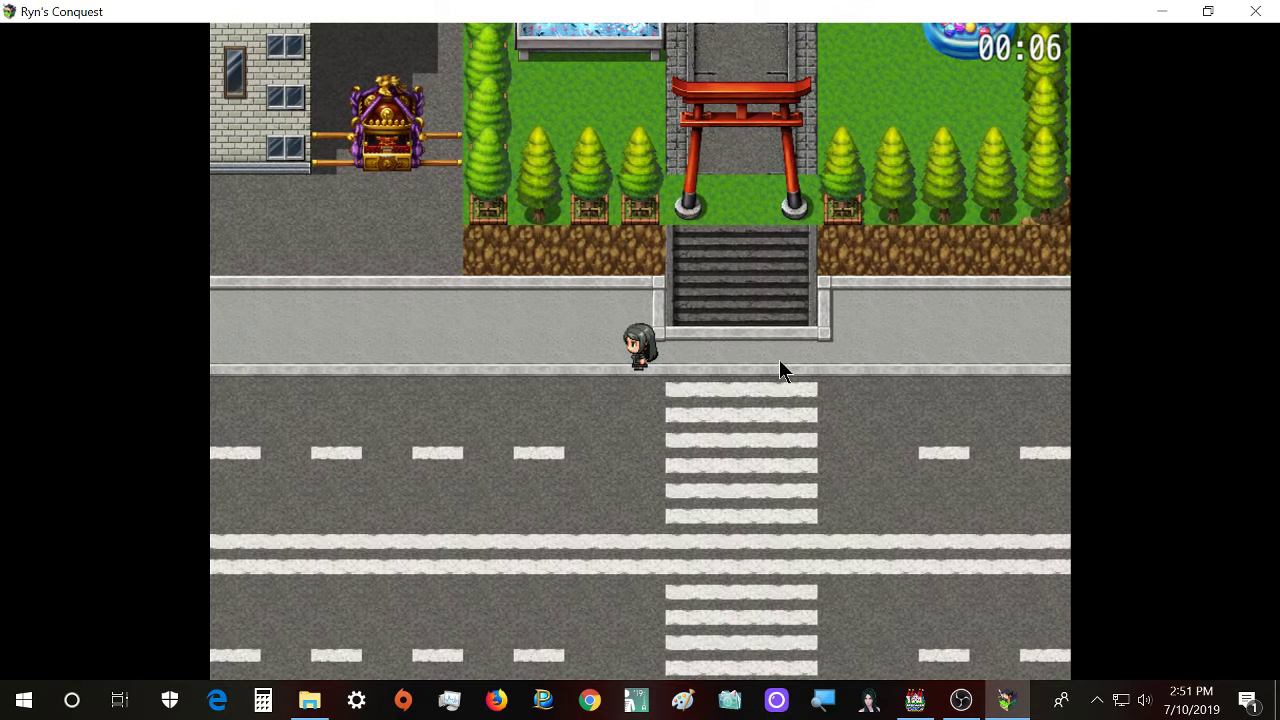
pyautogui.press('Left')
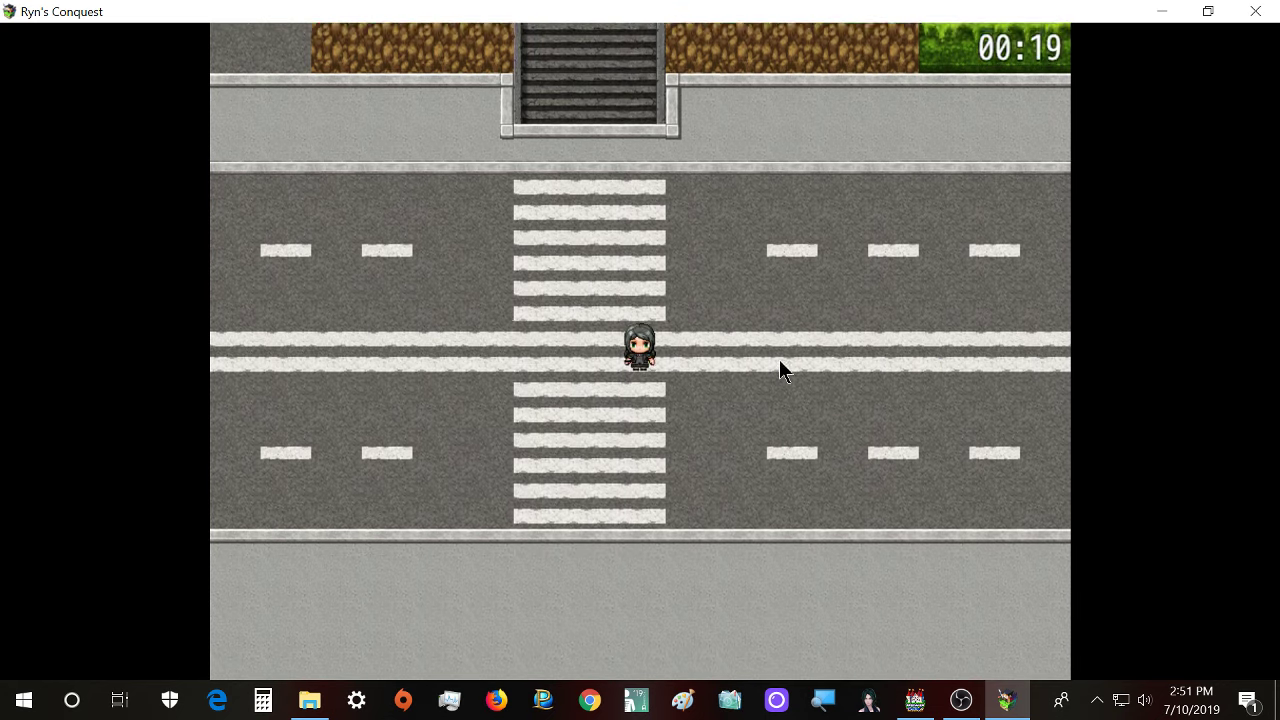
pyautogui.press('Down')
pyautogui.press('Left')
pyautogui.press('Left')
pyautogui.press('Up')
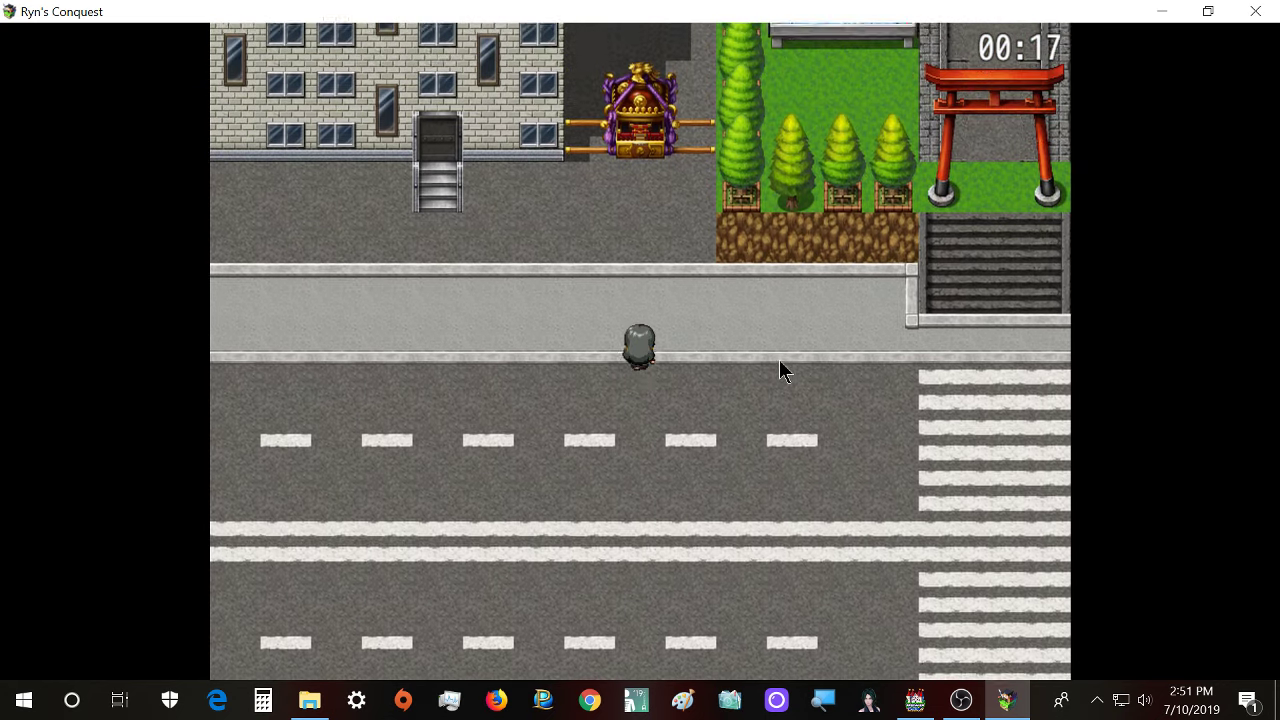
pyautogui.press('Down')
pyautogui.press('Left')
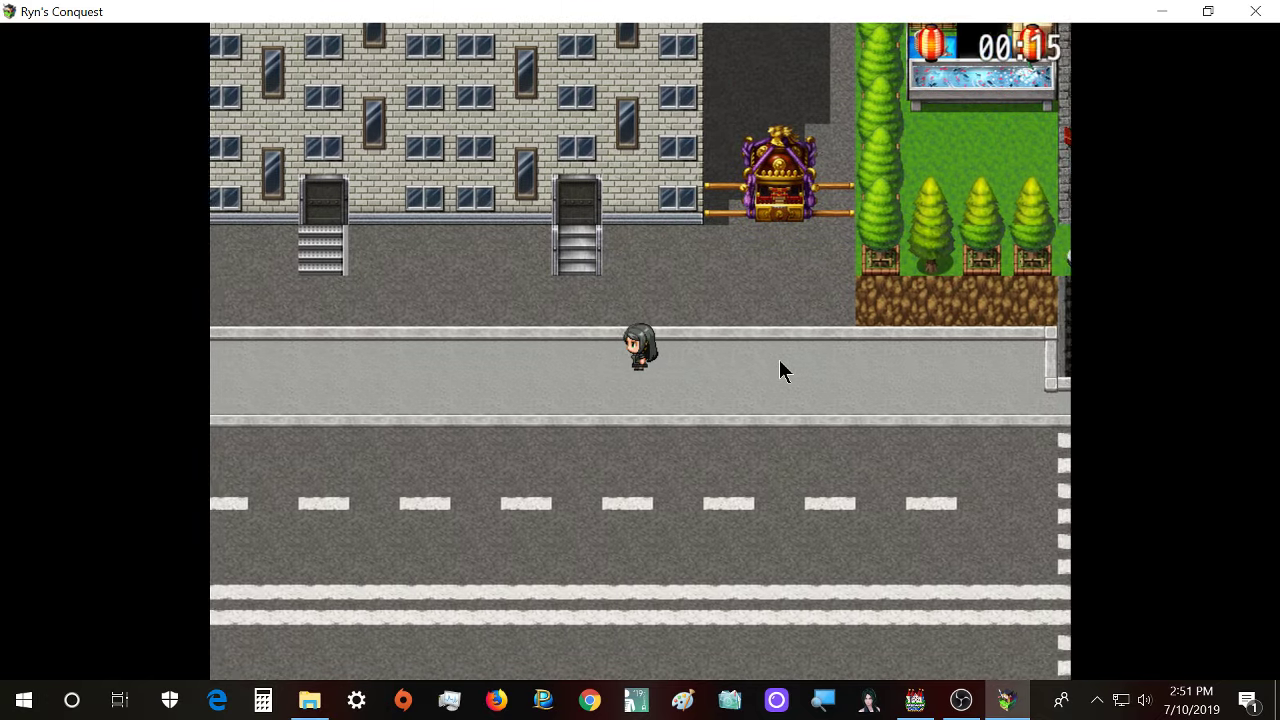
pyautogui.press('Left')
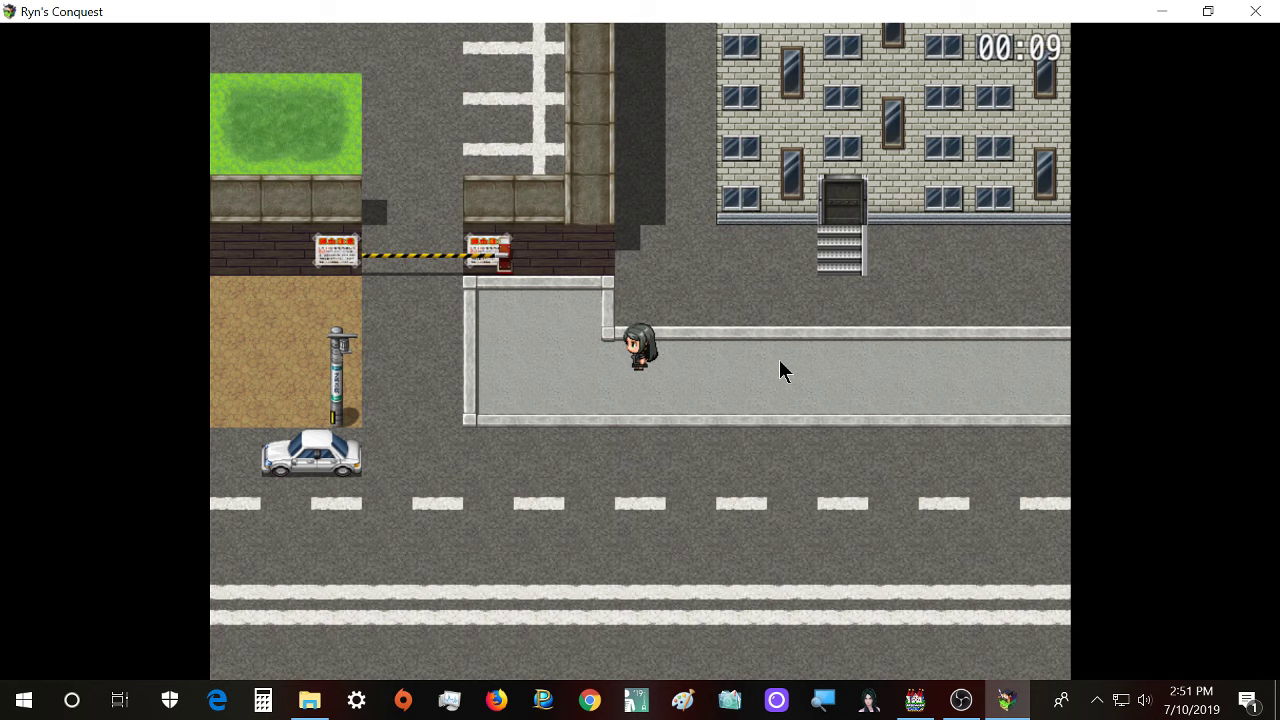
# - Walk the character left along the sidewalk past the parked cars toward the four-way intersection
pyautogui.press('Up')
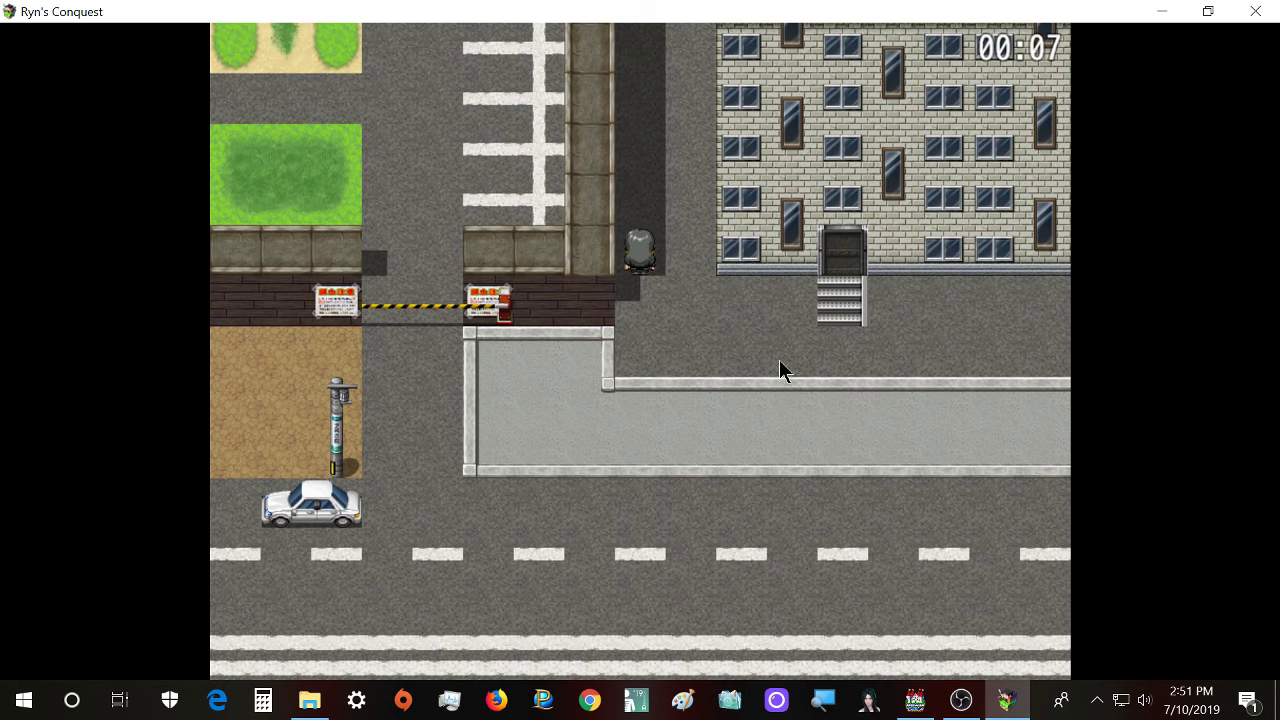
pyautogui.press('Down')
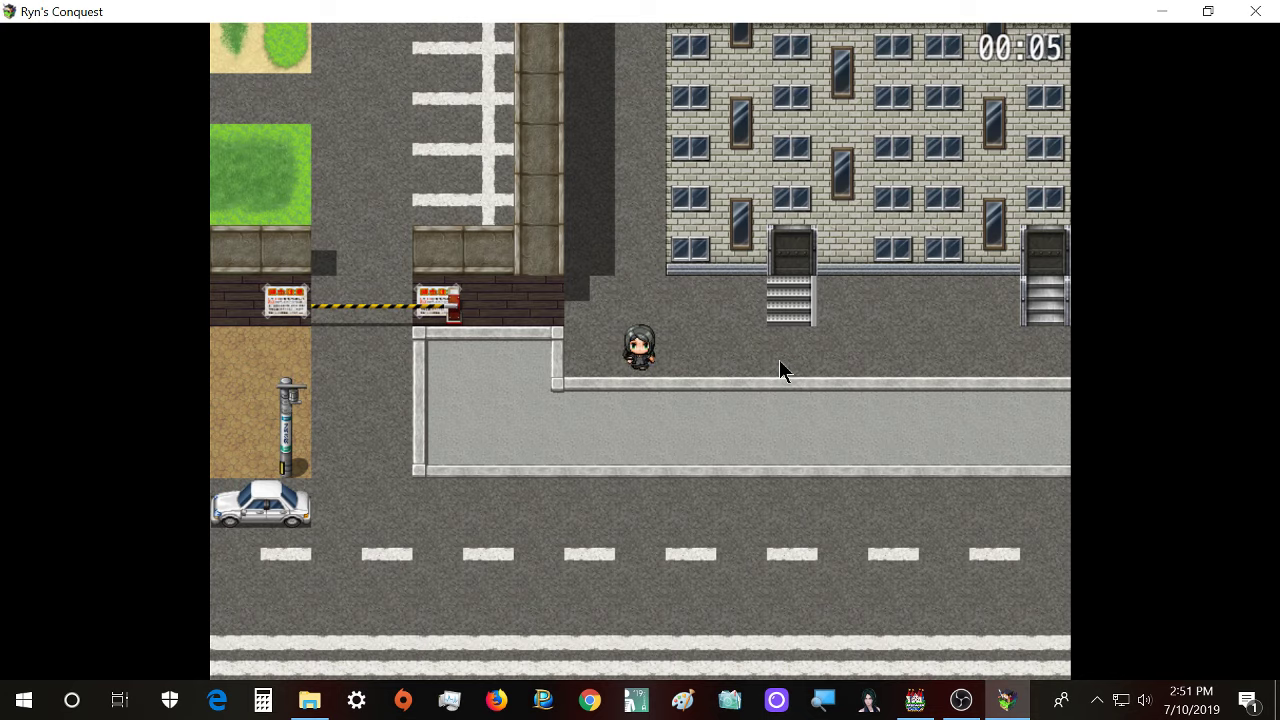
pyautogui.press('Left')
pyautogui.press('Left')
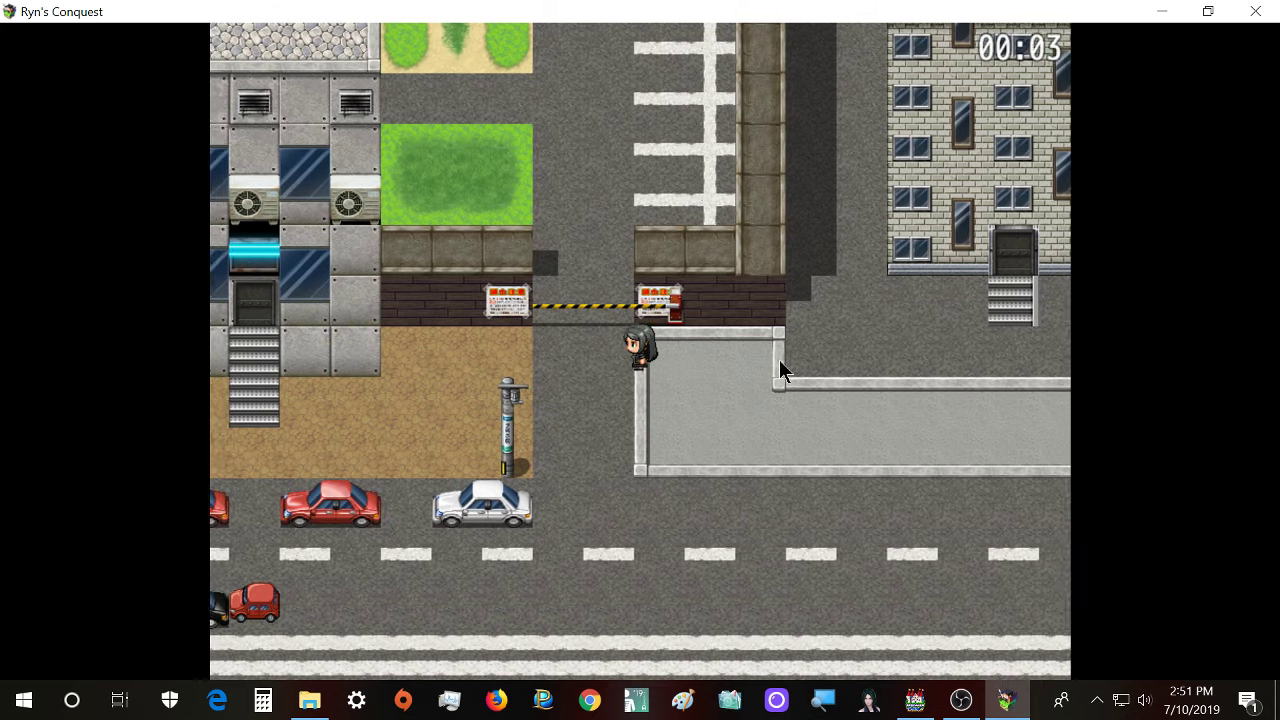
pyautogui.press('Down')
pyautogui.press('Up')
pyautogui.press('Left')
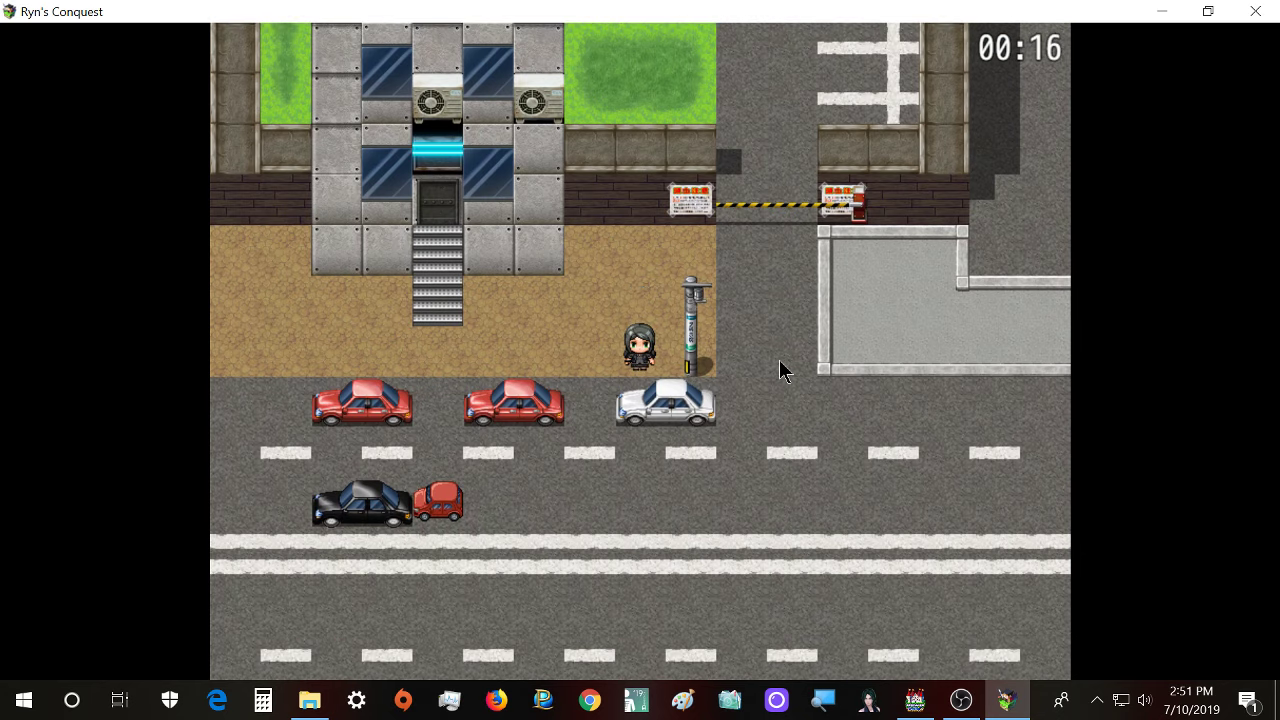
pyautogui.press('Left')
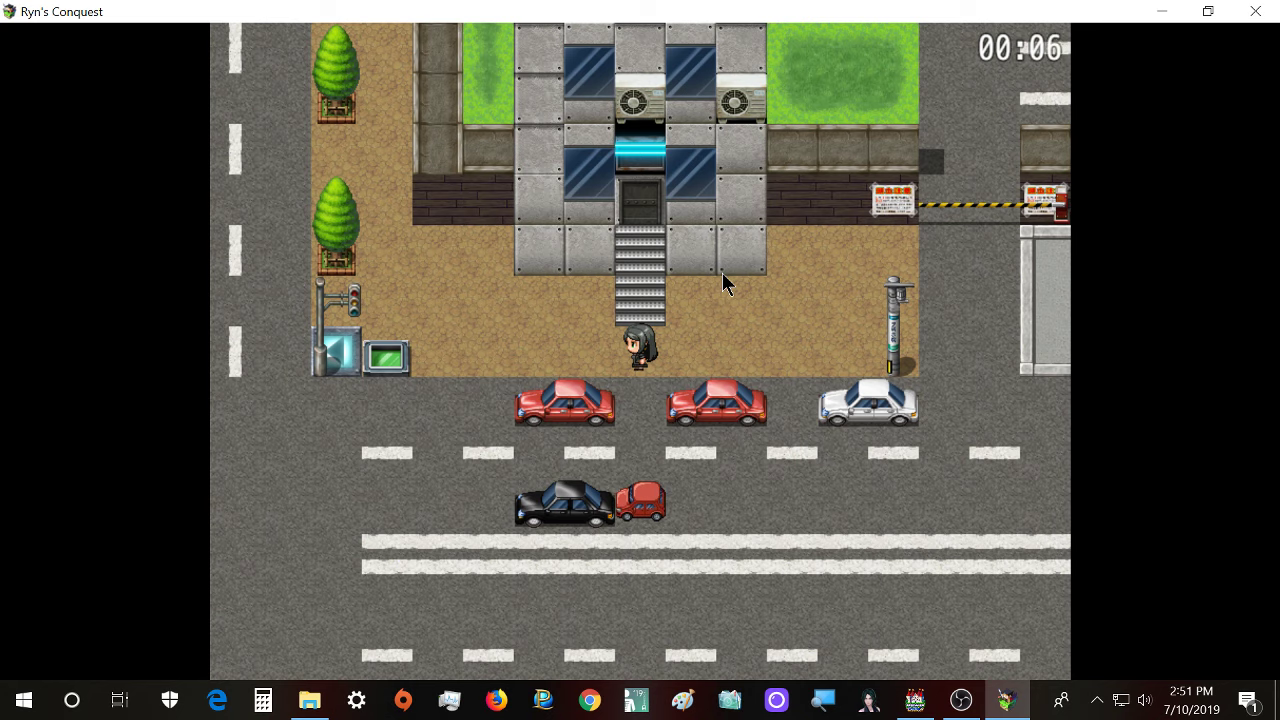
pyautogui.press('Left')
# - Step down, left and up into the intersection and wait as the traffic lights cycle
pyautogui.press('Down')
pyautogui.press('Left')
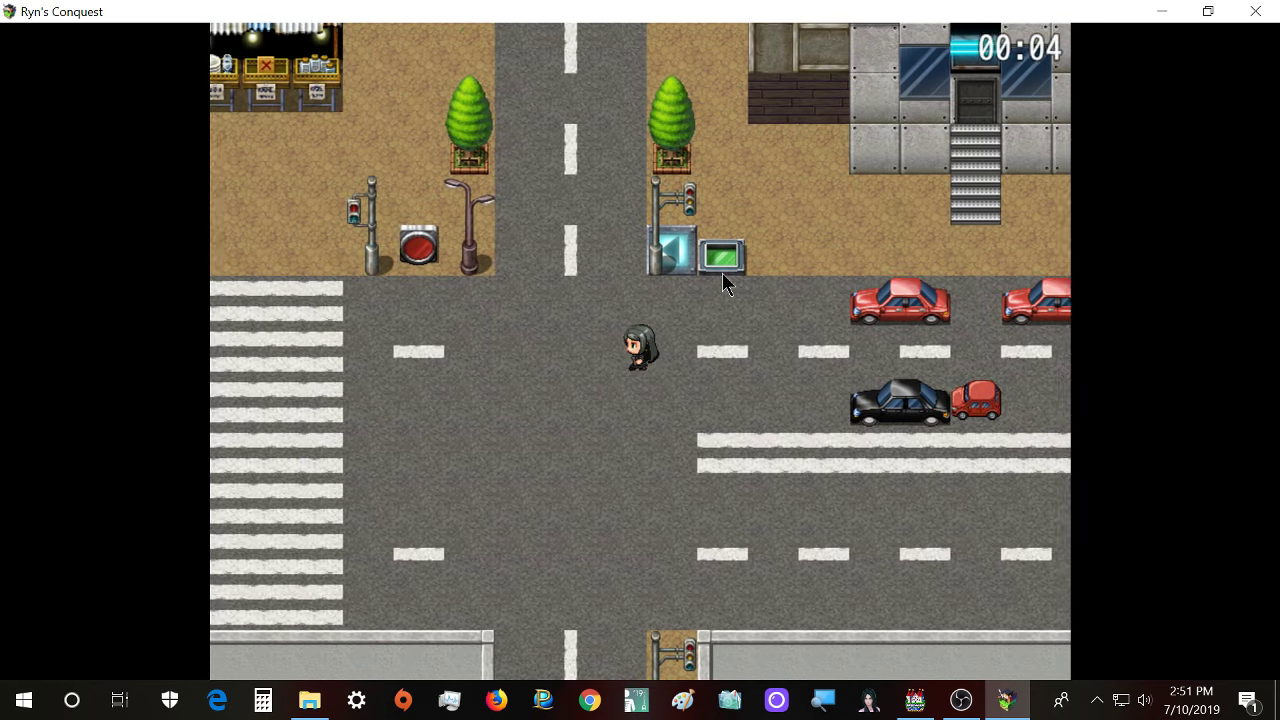
pyautogui.press('Up')
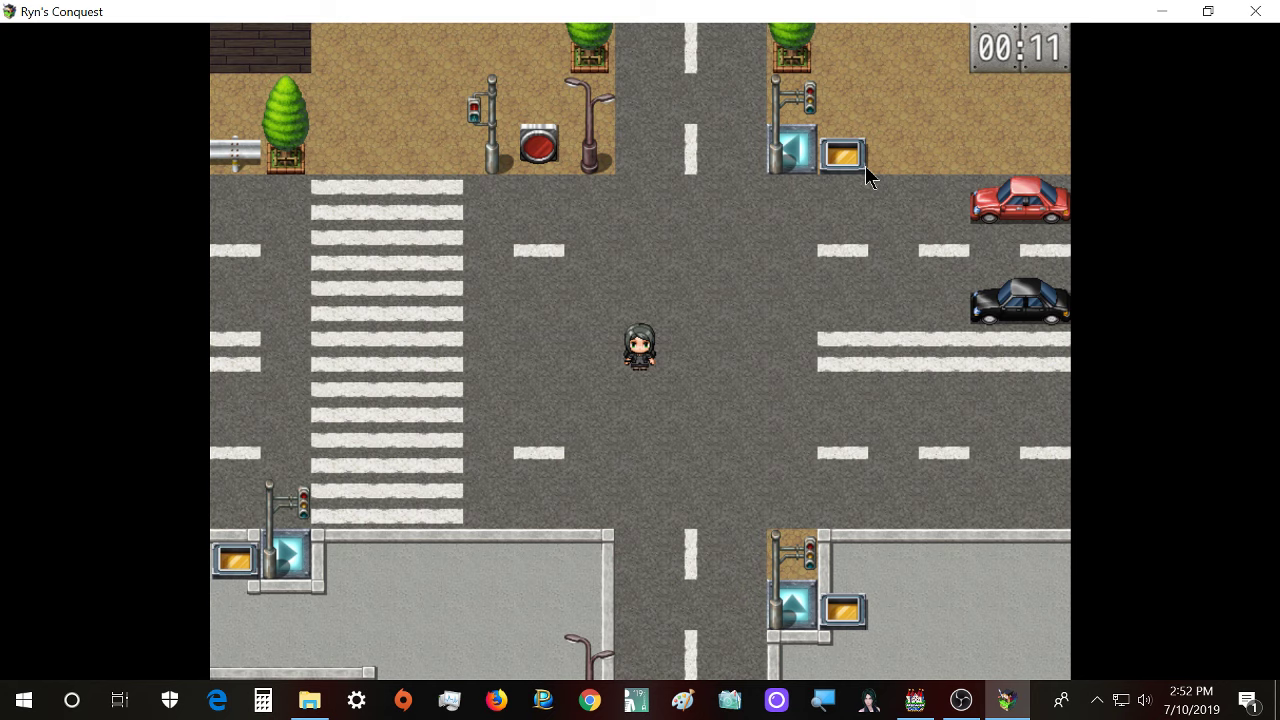
# - Walk right toward the crosswalk and back left, then stand beside and face the black car
pyautogui.press('Right')
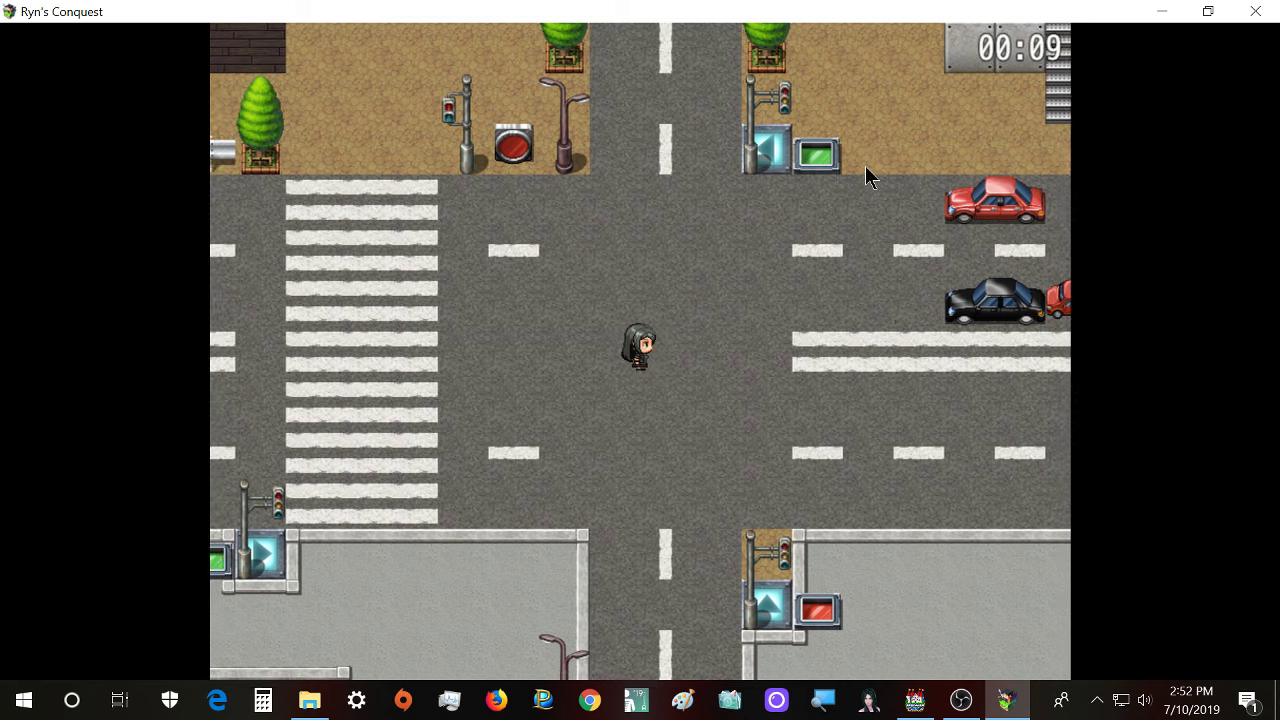
pyautogui.press('Right')
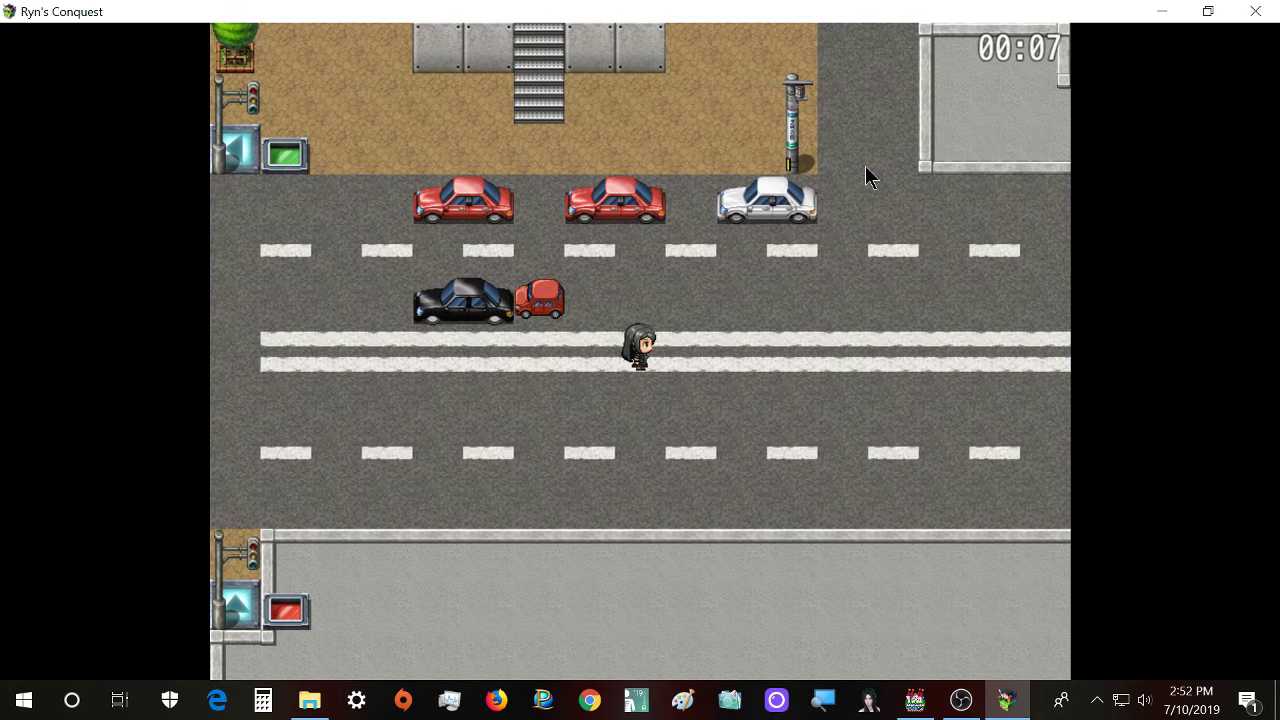
pyautogui.press('Left')
pyautogui.press('Left')
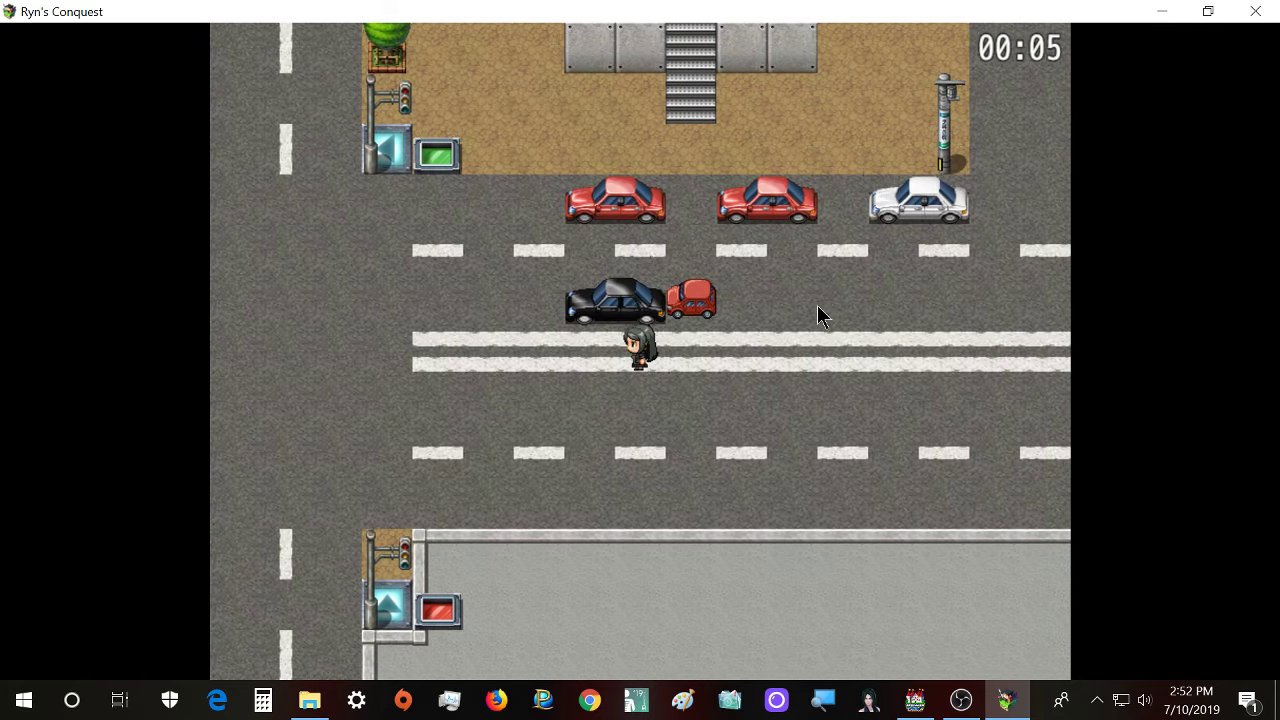
pyautogui.press('Left')
pyautogui.press('Left')
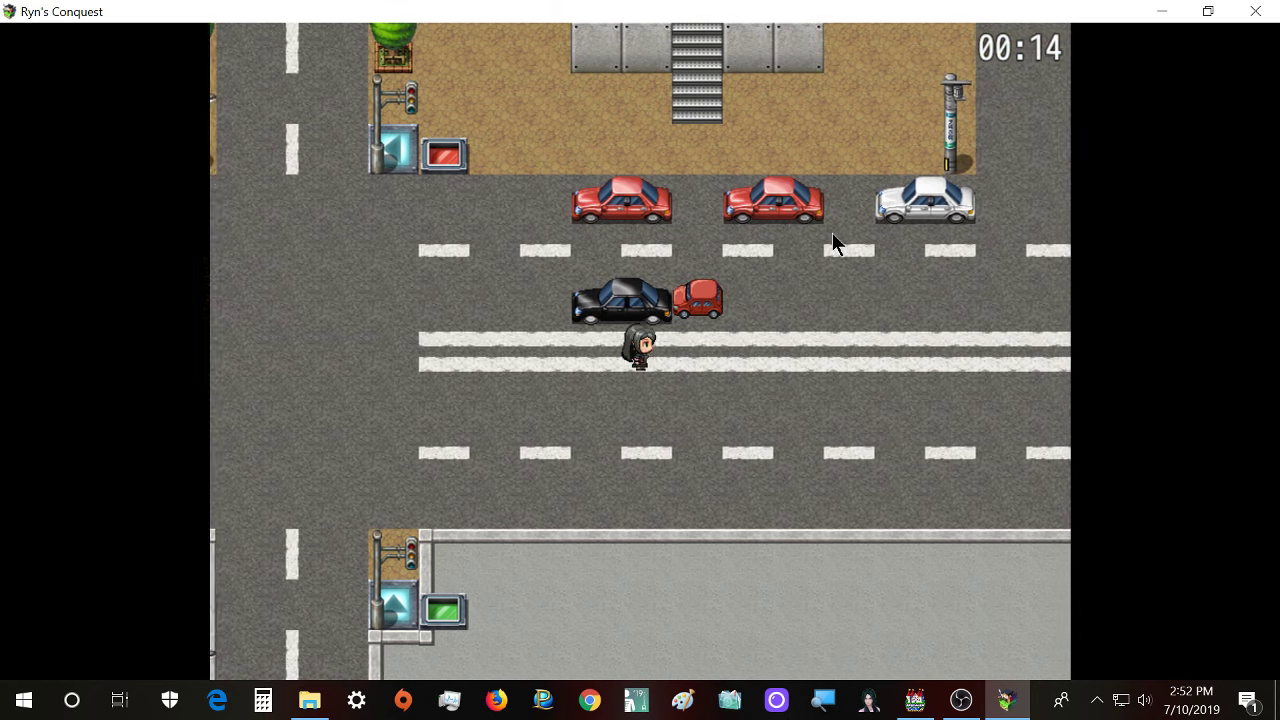
pyautogui.press('Up')
pyautogui.press('Up')
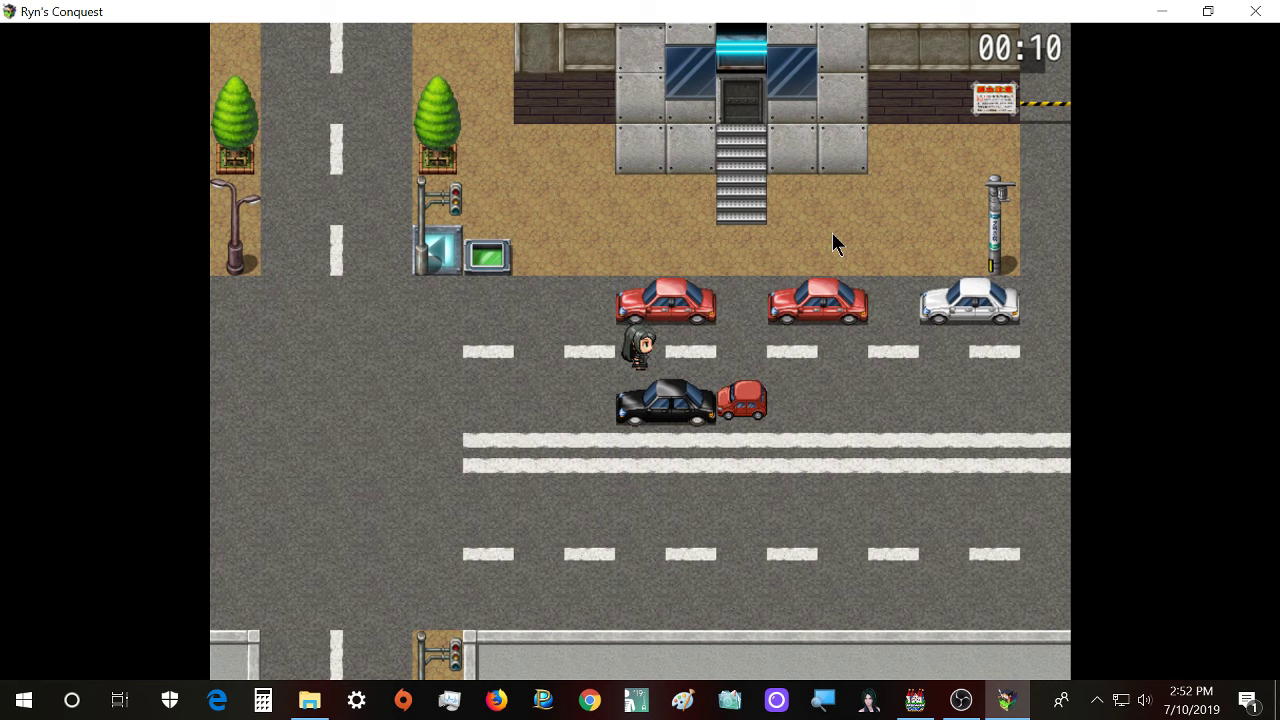
pyautogui.press('Left')
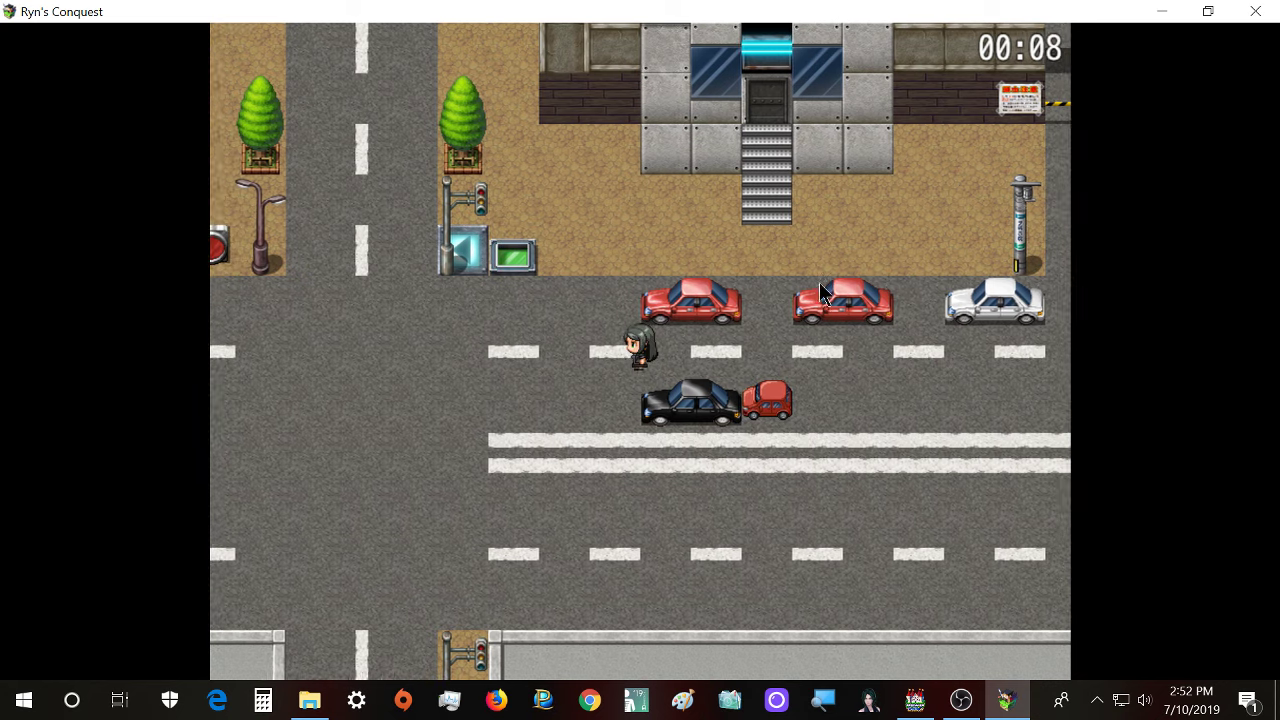
pyautogui.press('Down')
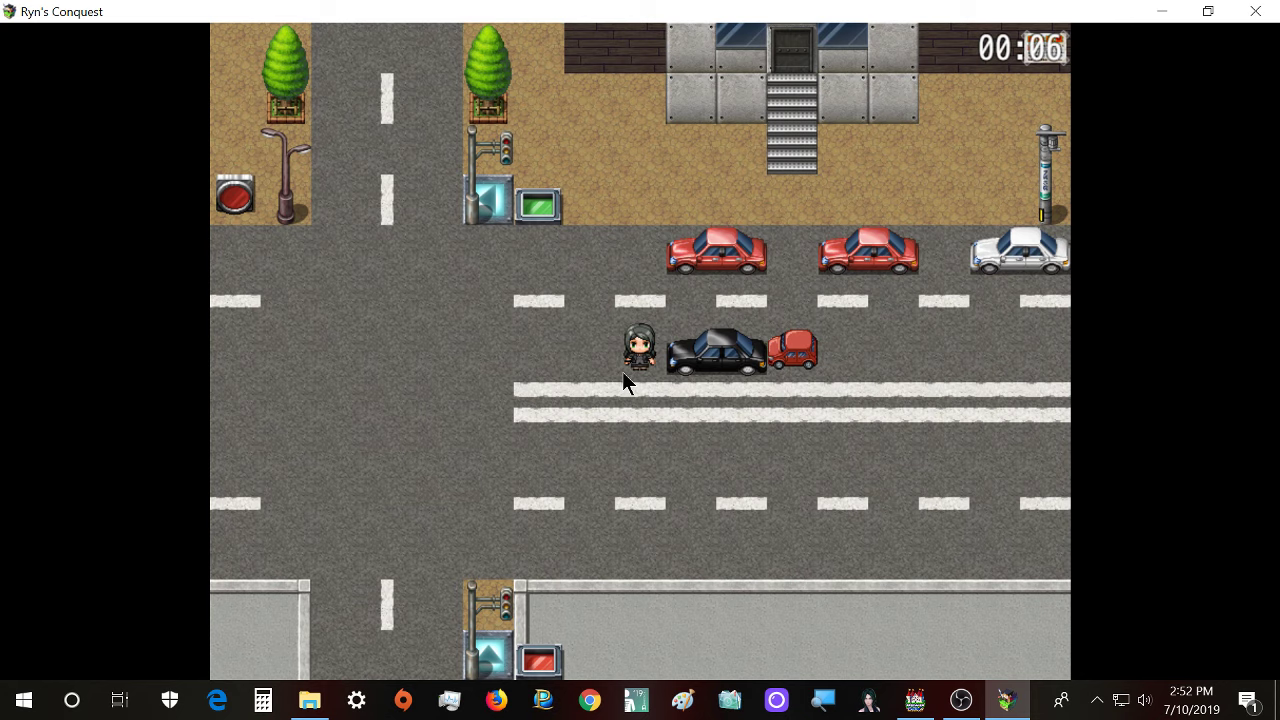
pyautogui.press('Right')
# - Walk onto the crosswalk, along it, and west across the intersection about ten tiles down the road
pyautogui.press('Down')
pyautogui.press('Right')
pyautogui.press('Right')
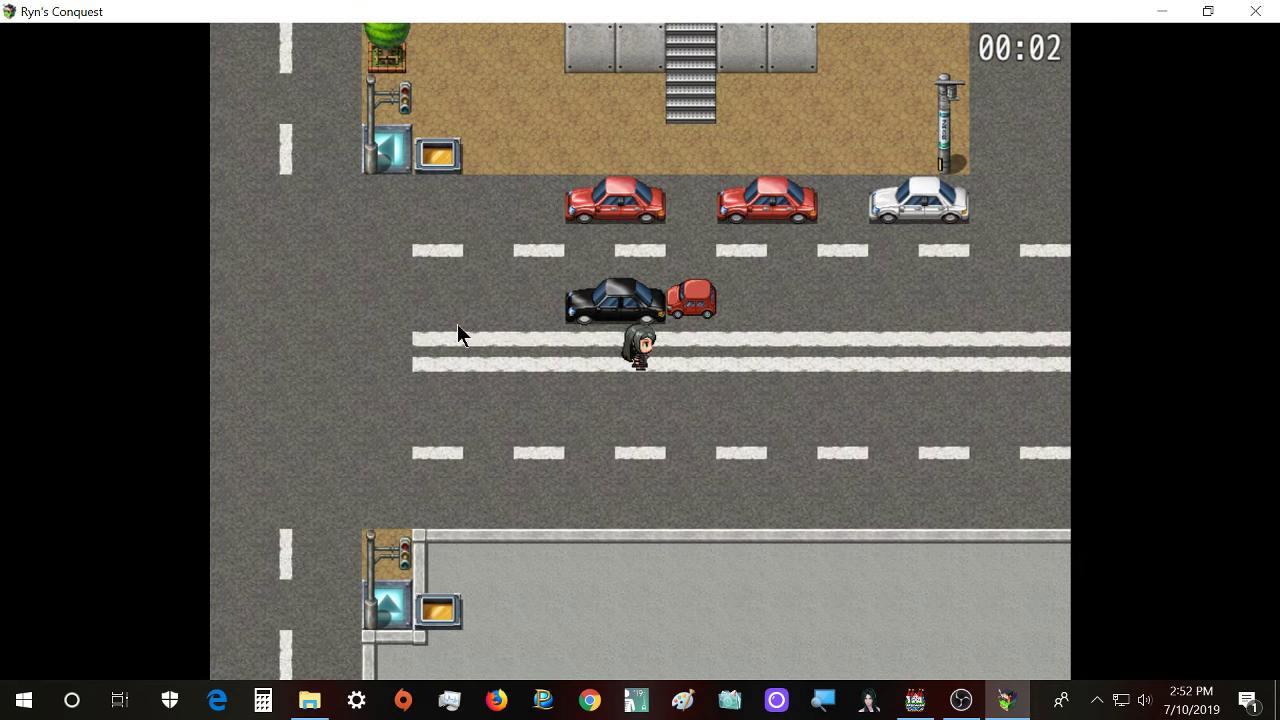
pyautogui.press('Left')
pyautogui.press('Left')
pyautogui.press('Left')
pyautogui.press('Left')
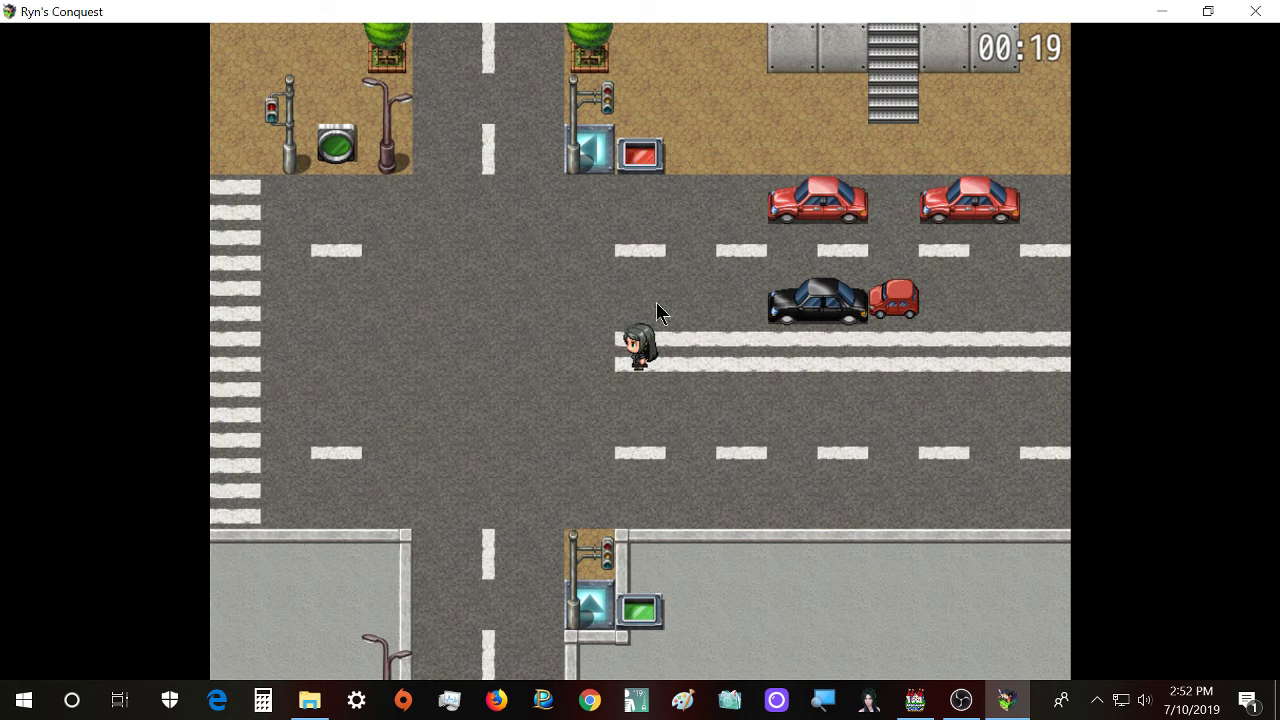
pyautogui.press('Left')
pyautogui.press('Left')
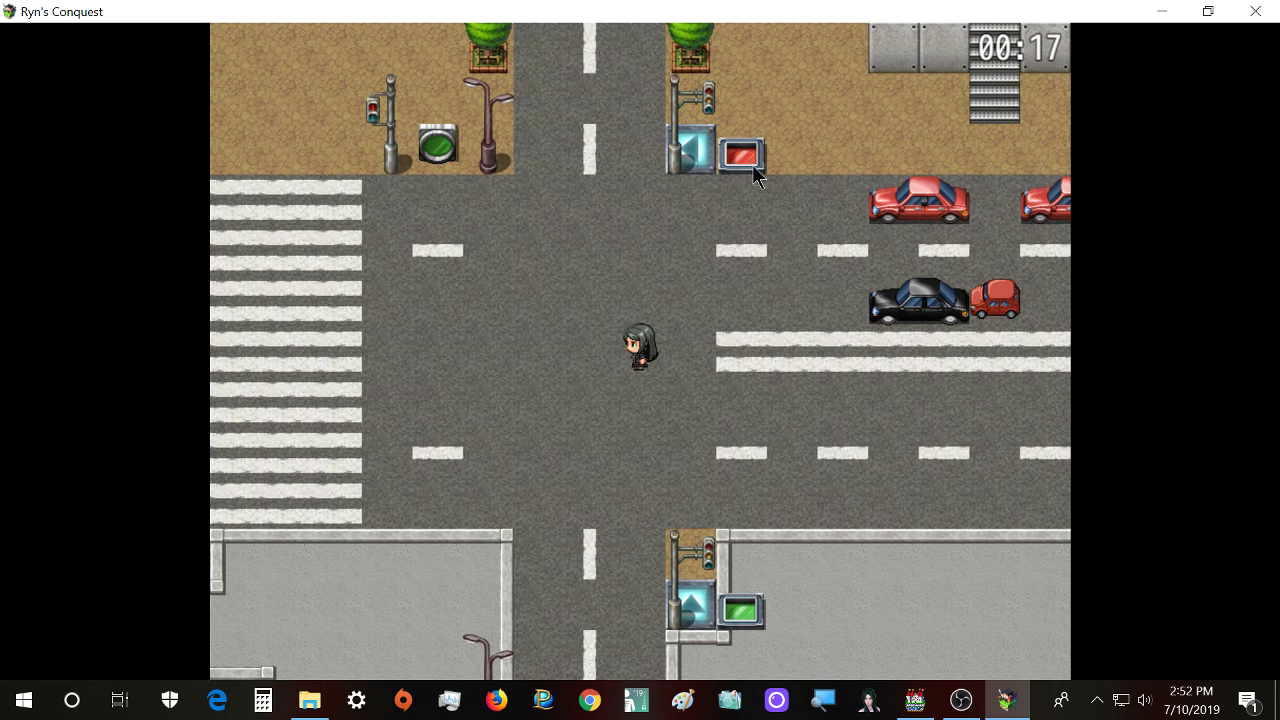
pyautogui.press('Right')
pyautogui.press('Right')
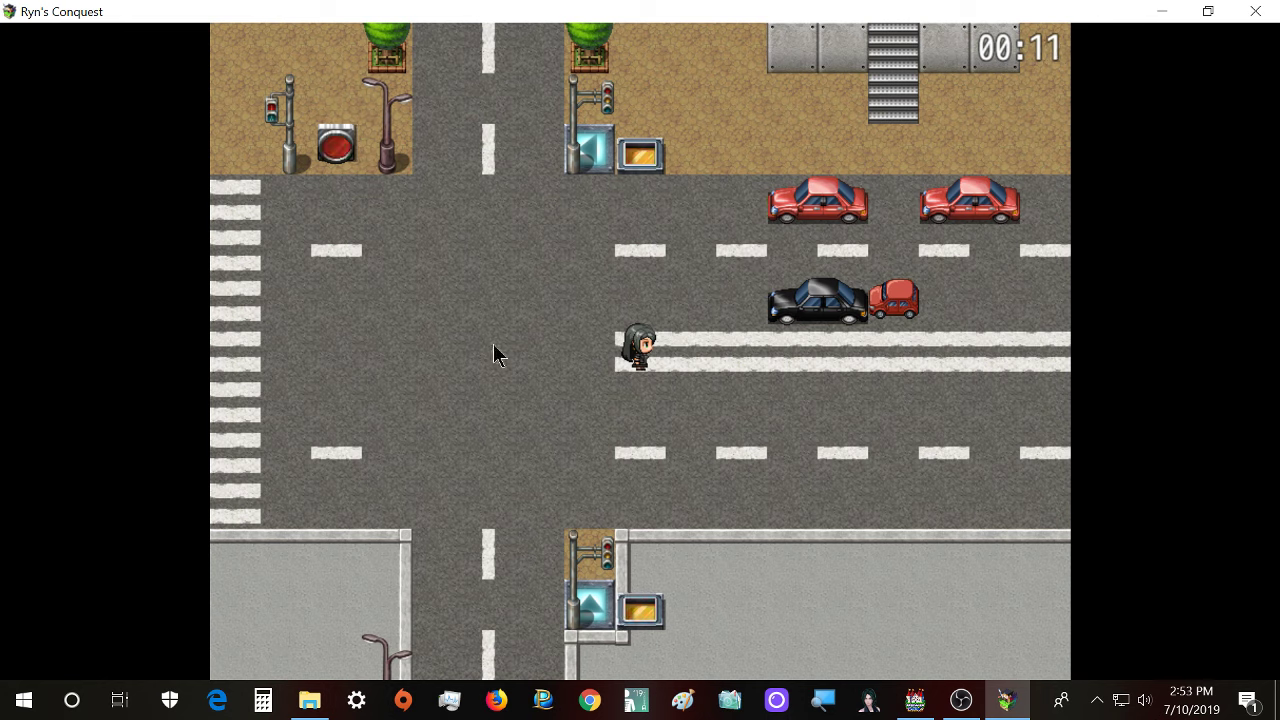
pyautogui.press('Left')
pyautogui.press('Left')
pyautogui.press('Left')
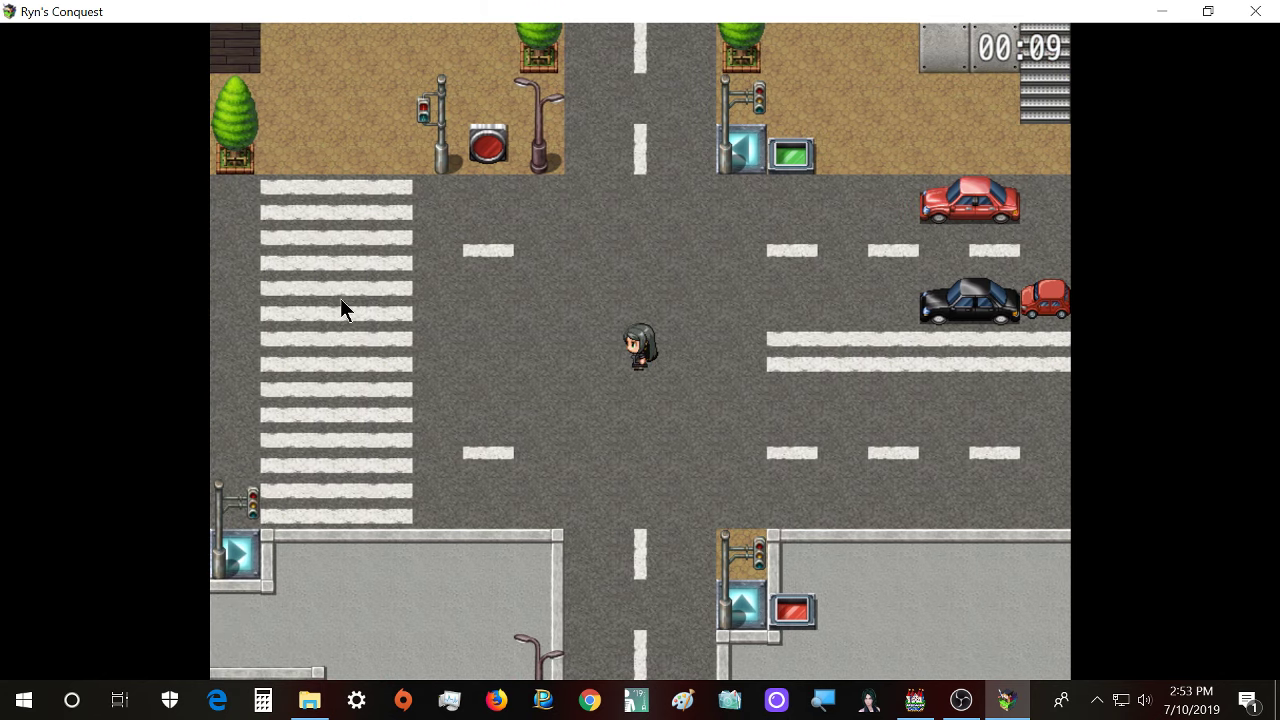
pyautogui.press('Left')
pyautogui.press('Left')
pyautogui.press('Left')
pyautogui.press('Left')
pyautogui.press('Left')
pyautogui.press('Left')
pyautogui.press('Left')
pyautogui.press('Left')
pyautogui.press('Left')
pyautogui.press('Left')
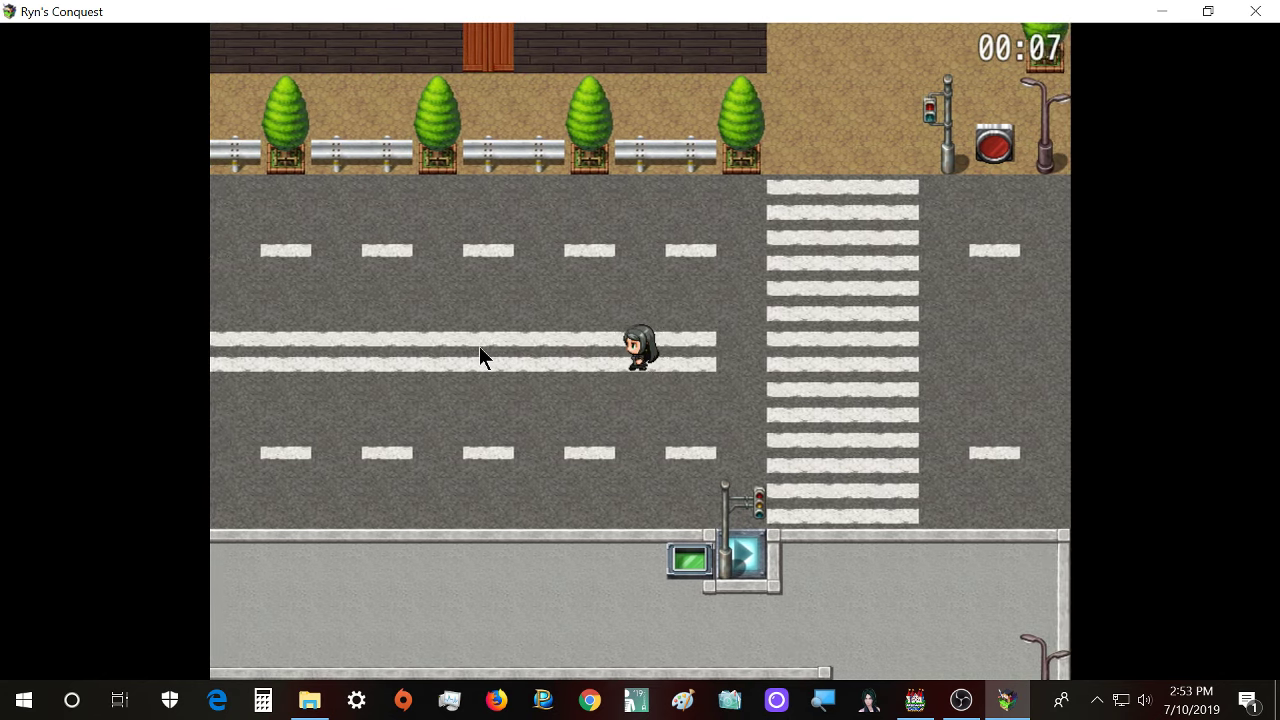
# - Walk past the column of traffic cones, along the sidewalk to the map edge, and up across the road
pyautogui.press('Left')
pyautogui.press('Left')
pyautogui.press('Left')
pyautogui.press('Up')
pyautogui.press('Up')
pyautogui.press('Up')
pyautogui.press('Left')
pyautogui.press('Left')
pyautogui.press('Left')
pyautogui.press('Left')
pyautogui.press('Down')
pyautogui.press('Down')
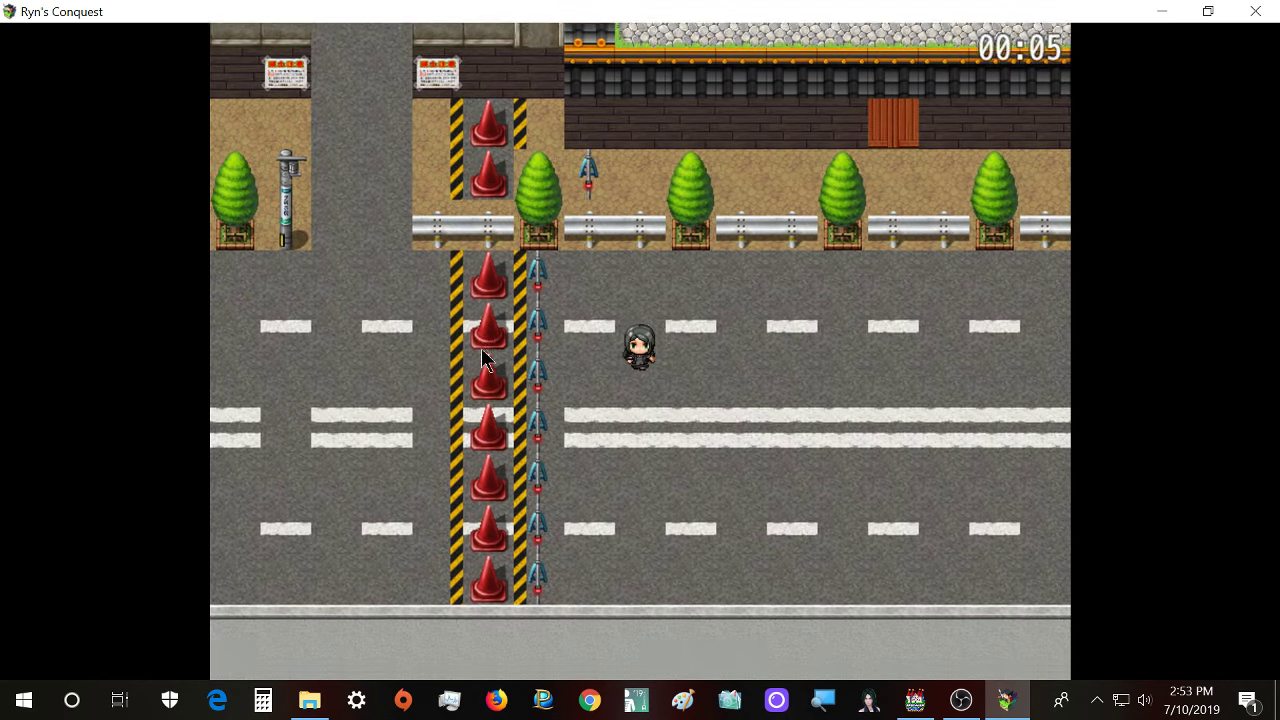
pyautogui.press('Left')
pyautogui.press('Left')
pyautogui.press('Down')
pyautogui.press('Down')
pyautogui.press('Down')
pyautogui.press('Down')
pyautogui.press('Down')
pyautogui.press('Down')
pyautogui.press('Down')
pyautogui.press('Left')
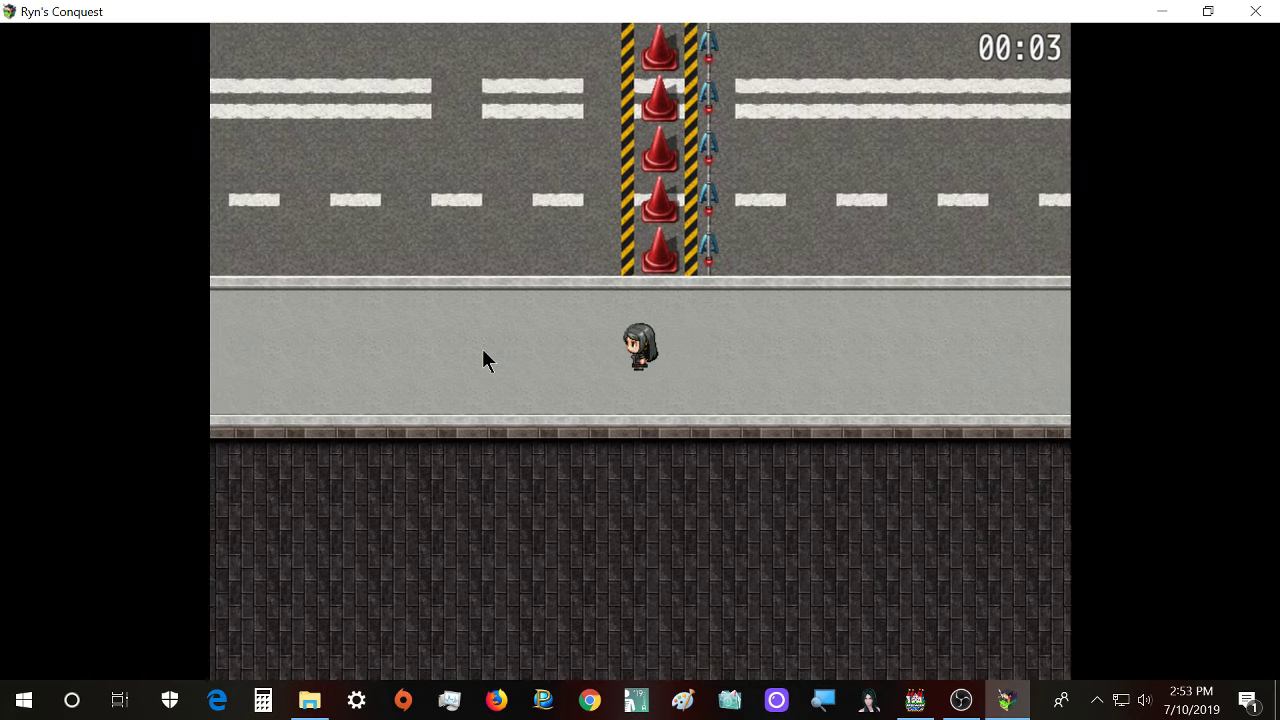
pyautogui.press('Left')
pyautogui.press('Left')
pyautogui.press('Left')
pyautogui.press('Left')
pyautogui.press('Left')
pyautogui.press('Left')
pyautogui.press('Left')
pyautogui.press('Left')
pyautogui.press('Up')
pyautogui.press('Up')
pyautogui.press('Up')
pyautogui.press('Up')
pyautogui.press('Up')
pyautogui.press('Up')
pyautogui.press('Up')
pyautogui.press('Up')
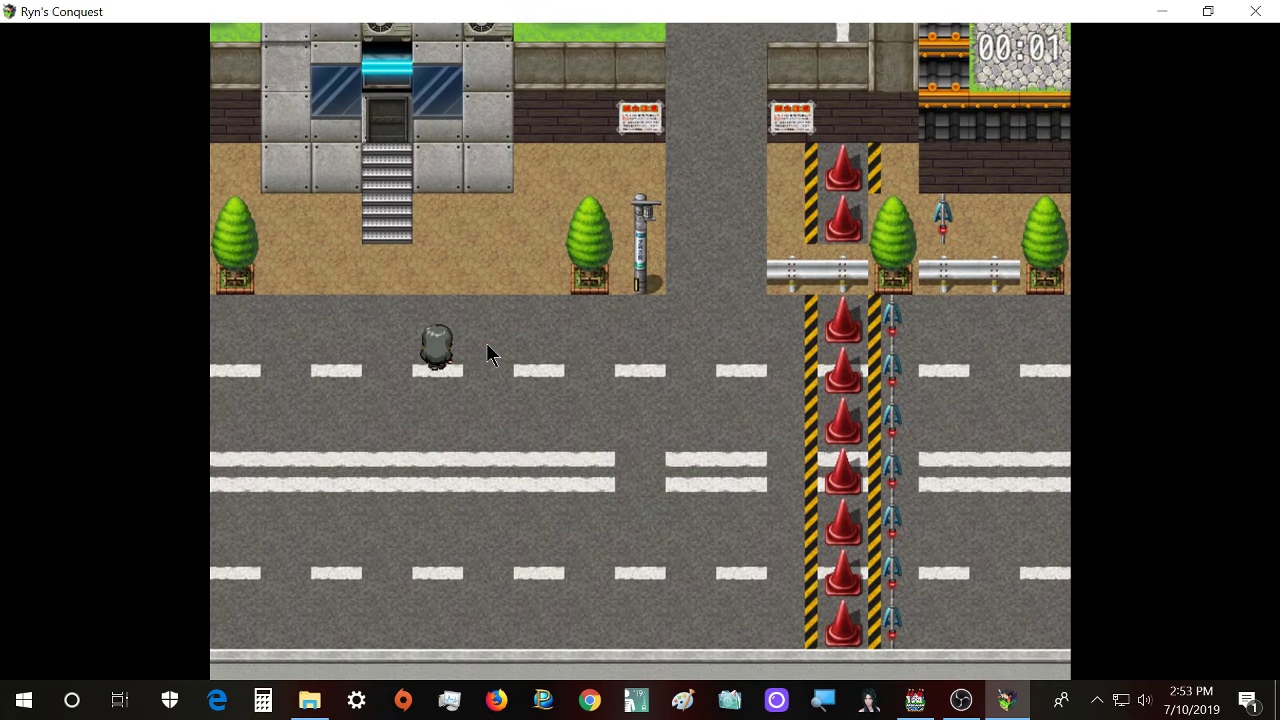
# - Walk up through the wall onto the grass and parking lot, then left and down the road
pyautogui.press('Up')
pyautogui.press('Up')
pyautogui.press('Up')
pyautogui.press('Right')
pyautogui.press('Right')
pyautogui.press('Right')
pyautogui.press('Up')
pyautogui.press('Up')
pyautogui.press('Up')
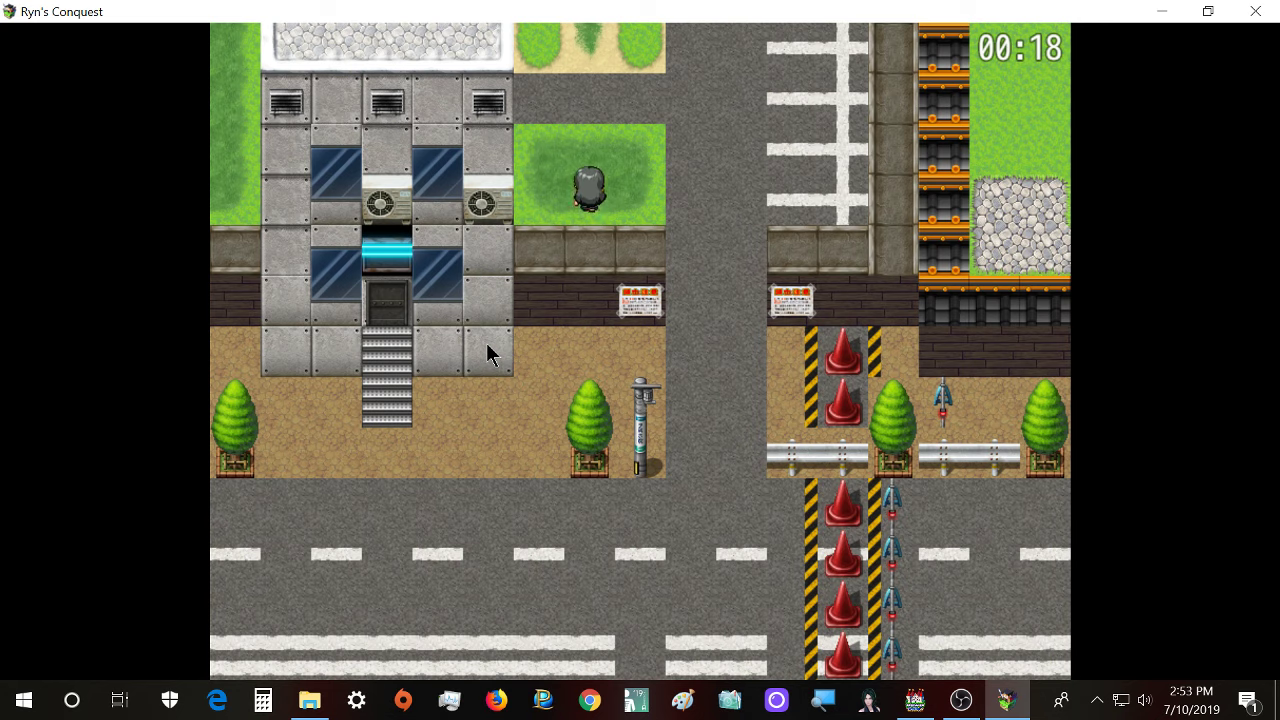
pyautogui.press('Up')
pyautogui.press('Up')
pyautogui.press('Down')
pyautogui.press('Down')
pyautogui.press('Down')
pyautogui.press('Down')
pyautogui.press('Down')
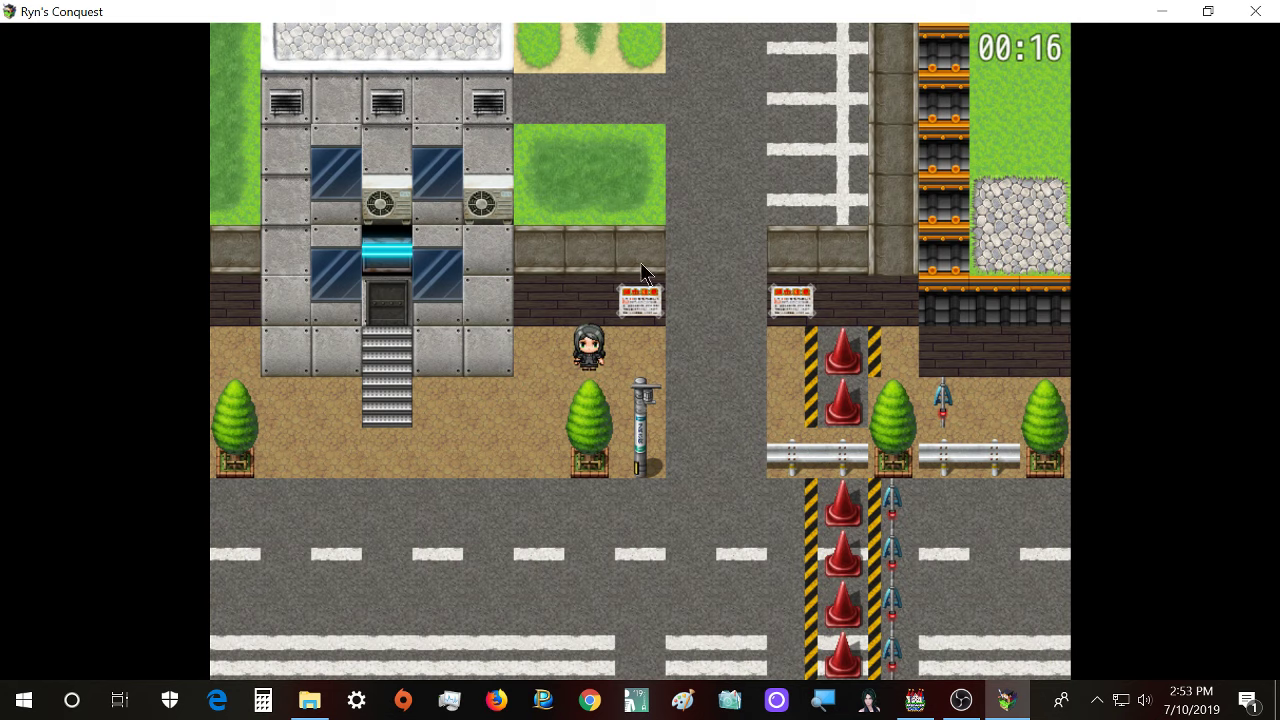
pyautogui.press('Up')
pyautogui.press('Up')
pyautogui.press('Left')
pyautogui.press('Right')
pyautogui.press('Right')
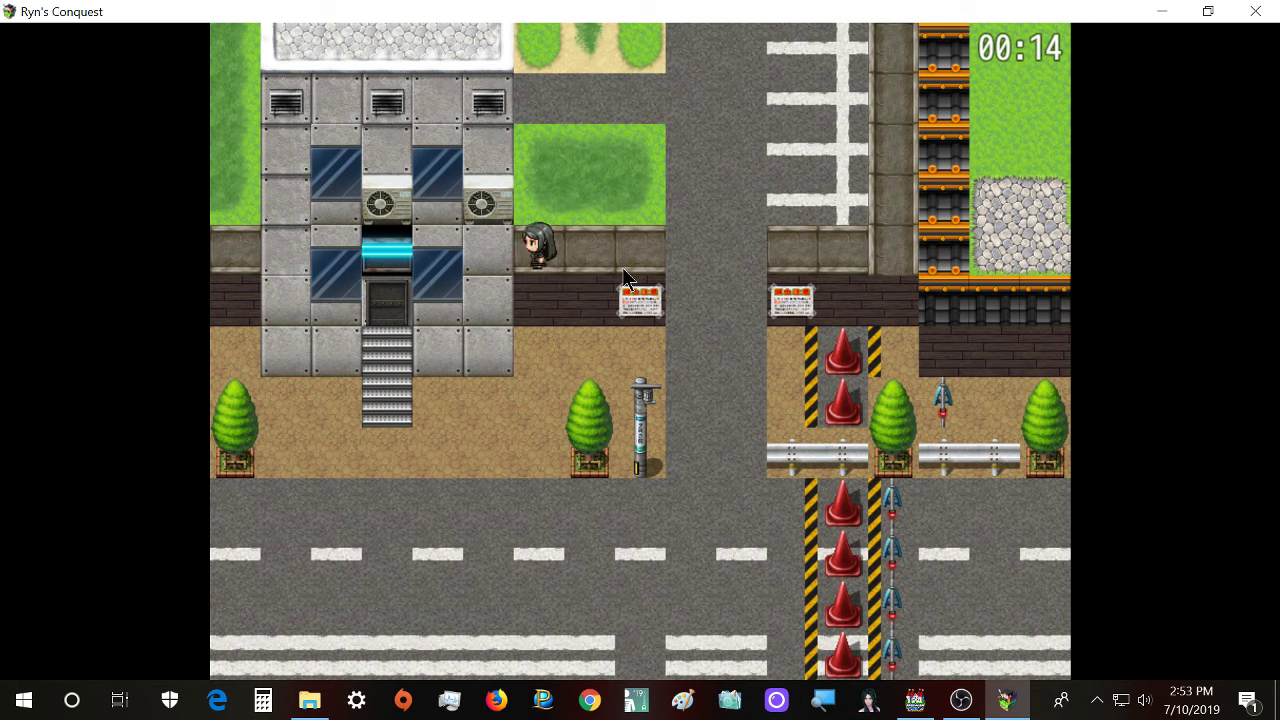
pyautogui.press('Right')
pyautogui.press('Up')
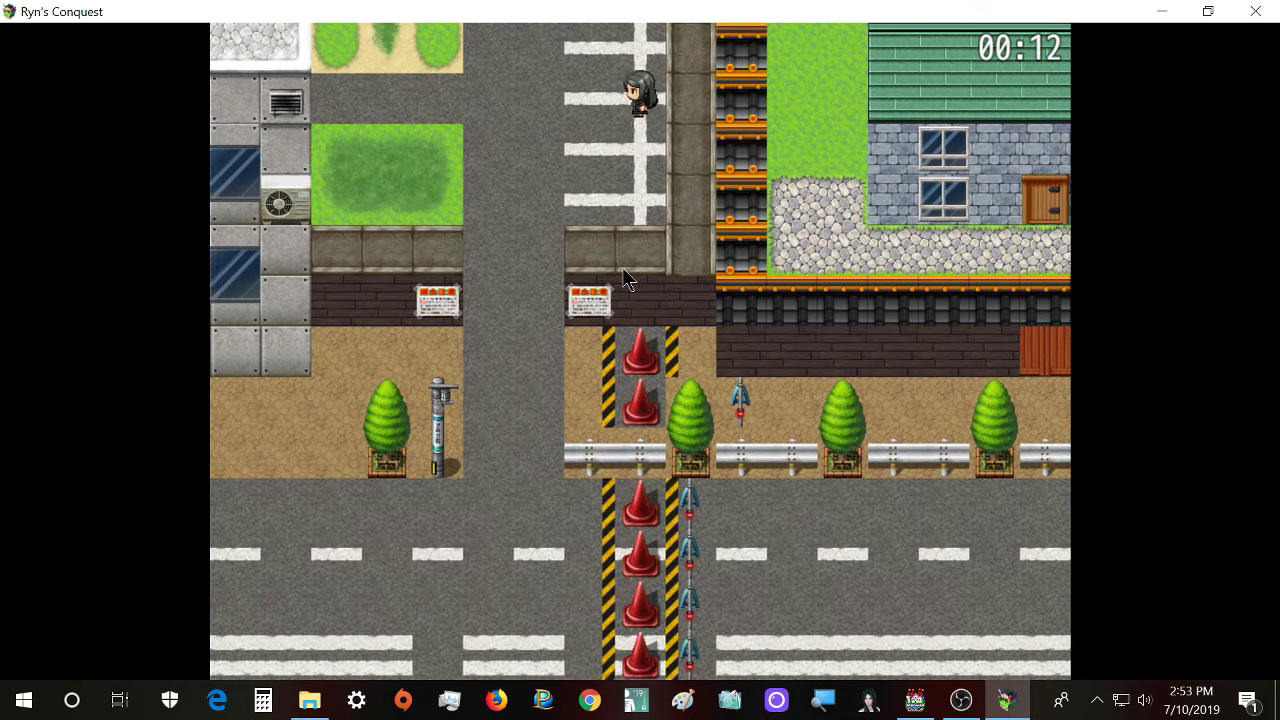
pyautogui.press('Left')
pyautogui.press('Down')
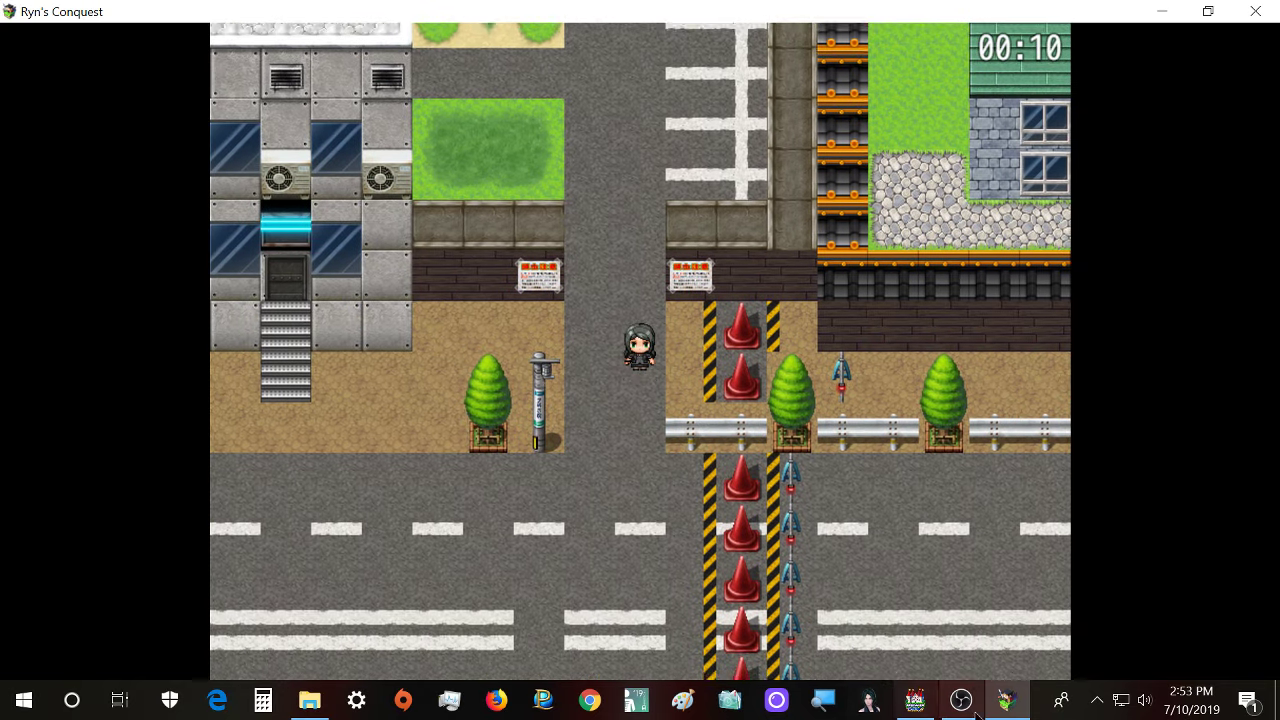
# - Switch back to the RPG Maker MV editor window and drag to adjust the view
pyautogui.click(905, 705)
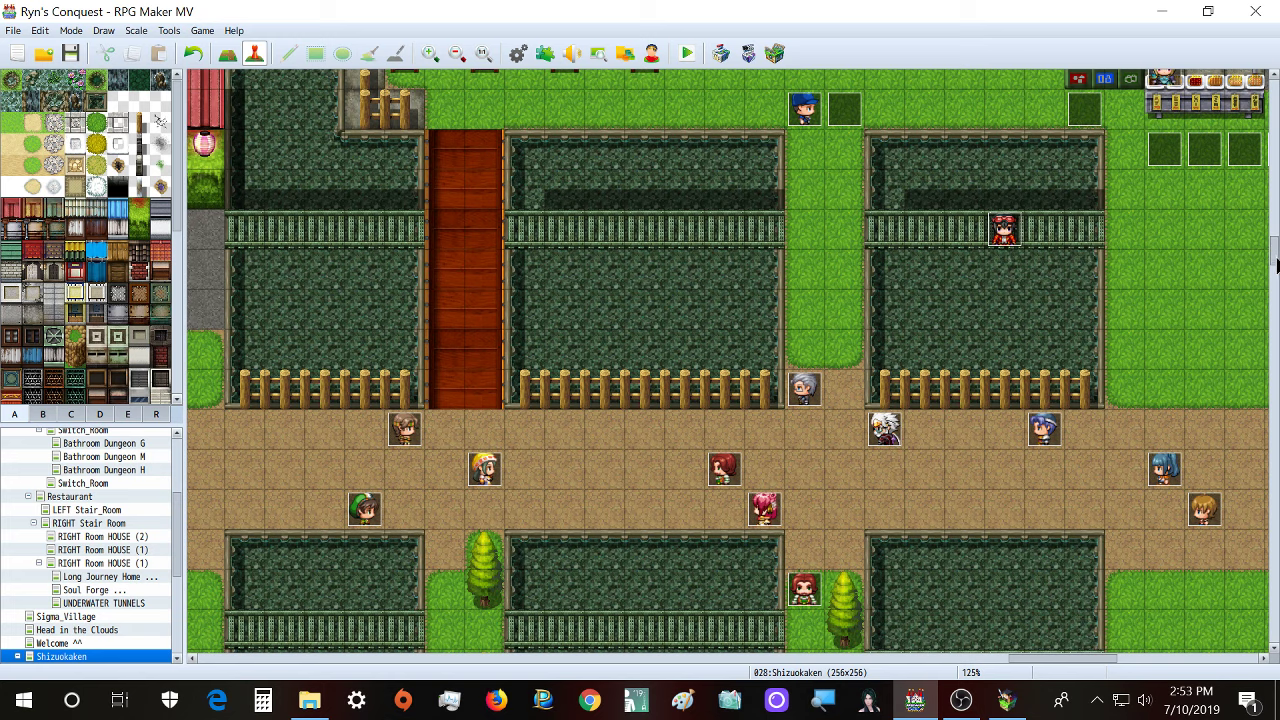
pyautogui.moveTo(1275, 262); pyautogui.dragTo(1275, 97)
pyautogui.moveTo(1049, 658); pyautogui.dragTo(225, 690)
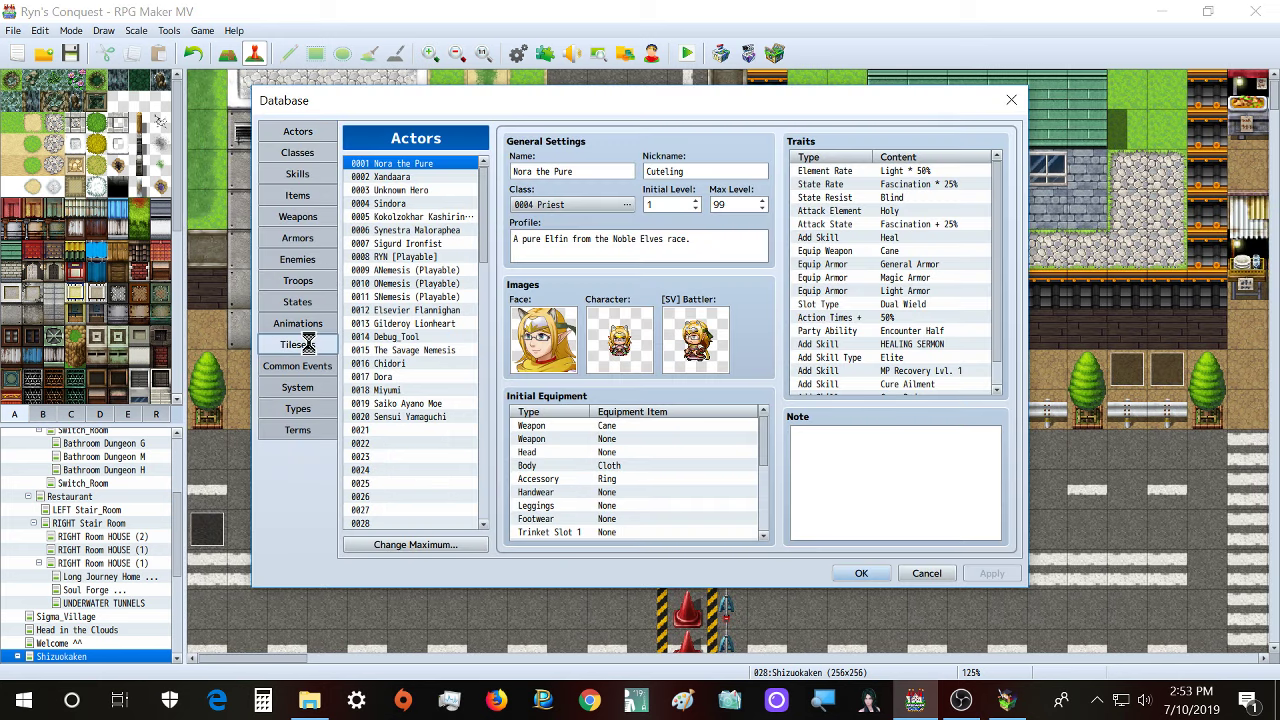
# - Scroll through the Present Day tileset images in the Database's Tilesets tab, then close it with OK
pyautogui.click(297, 344)
pyautogui.click(412, 270)
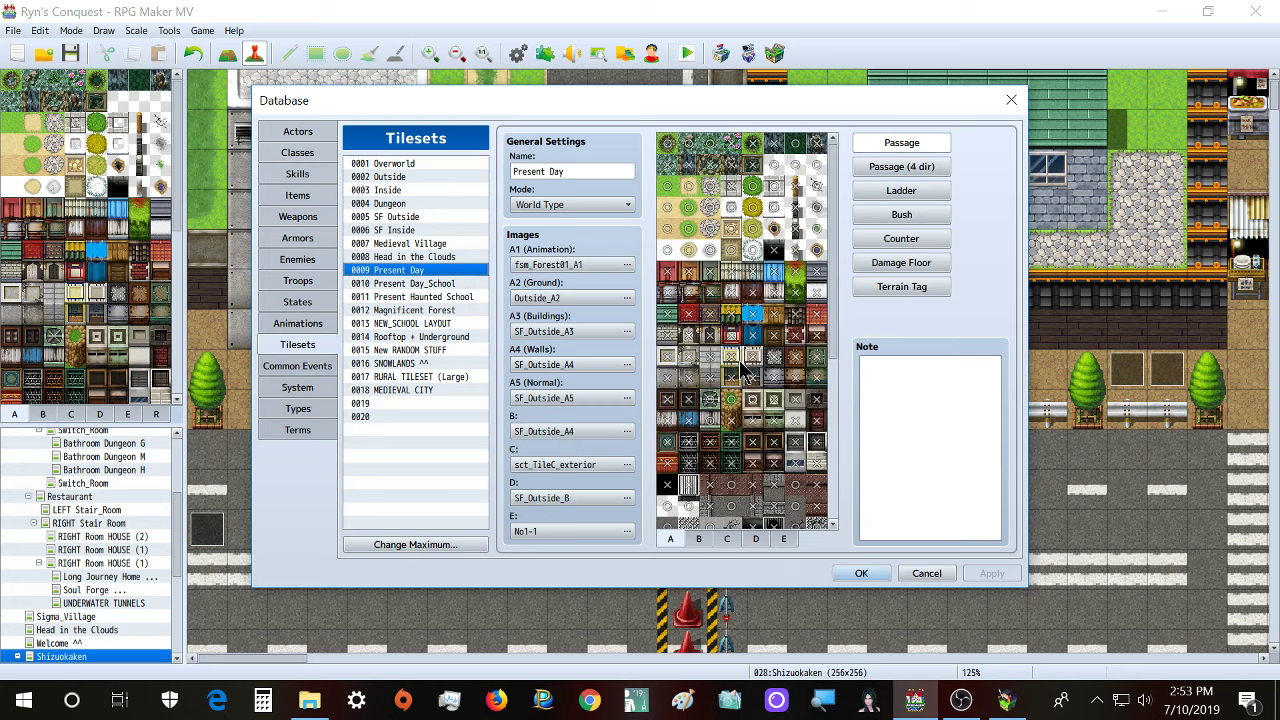
pyautogui.scroll(-5, 716, 378)
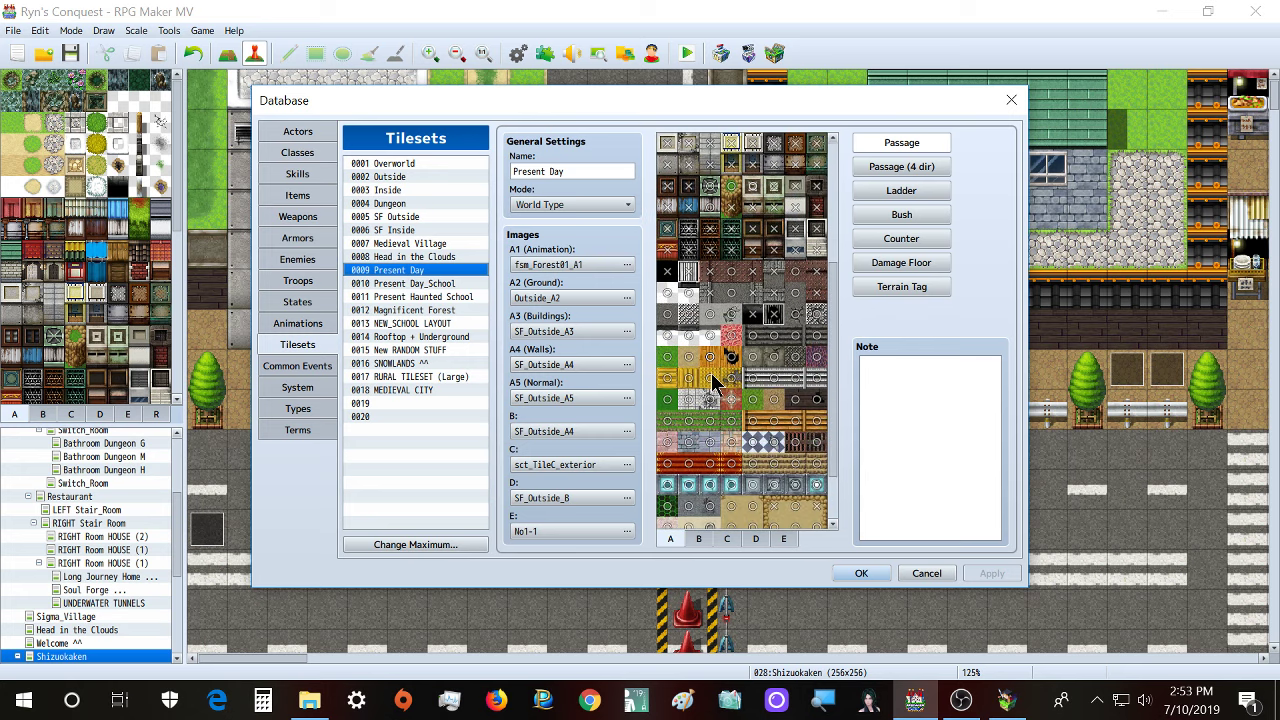
pyautogui.scroll(2, 740, 452)
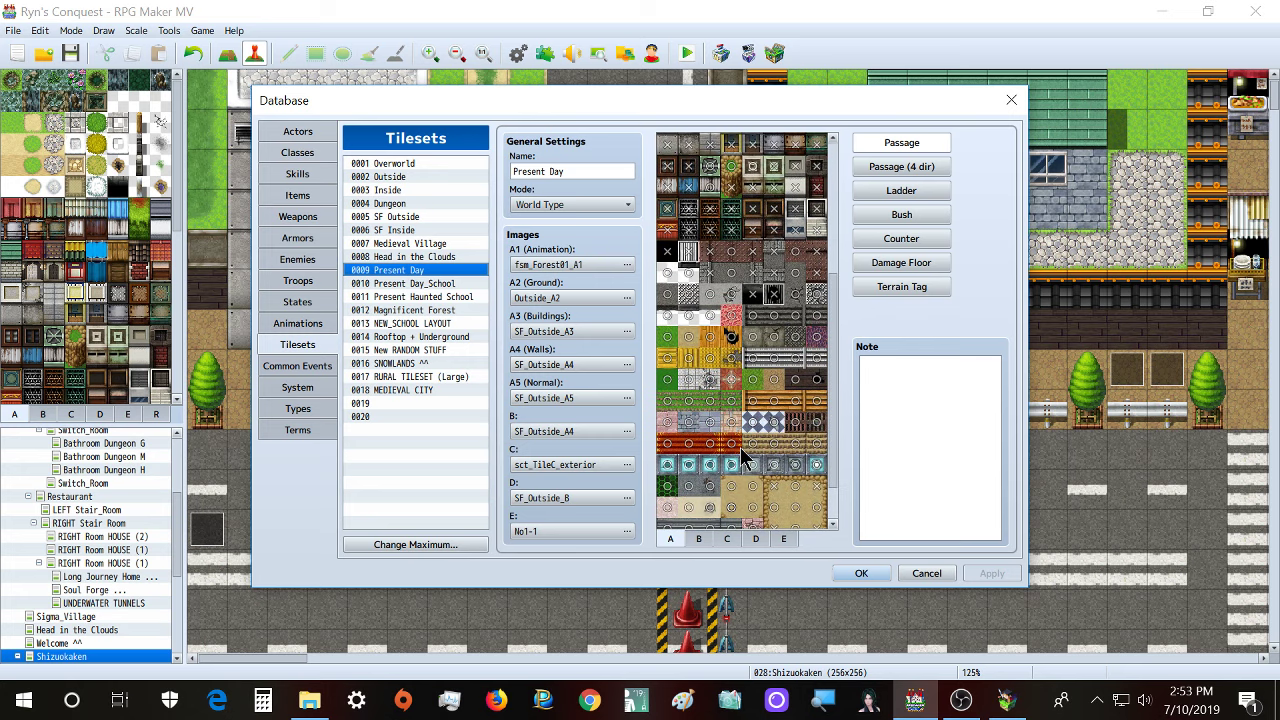
pyautogui.scroll(5, 740, 452)
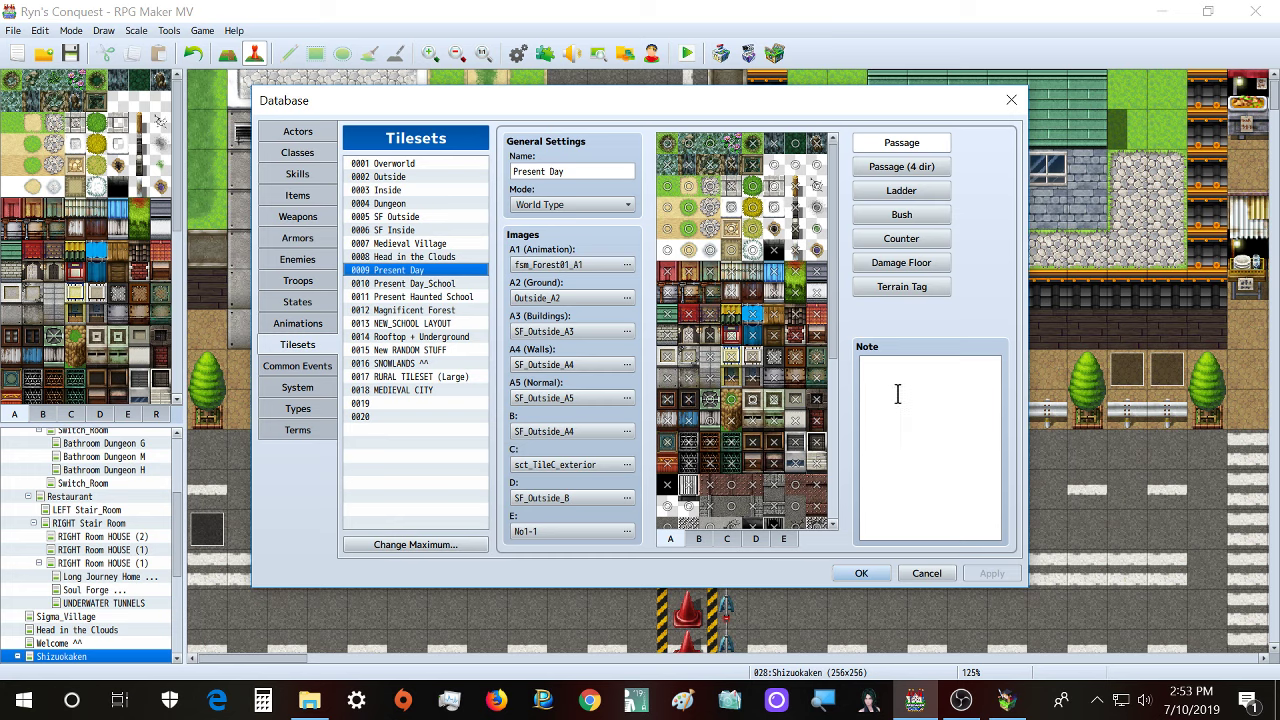
pyautogui.click(886, 573)
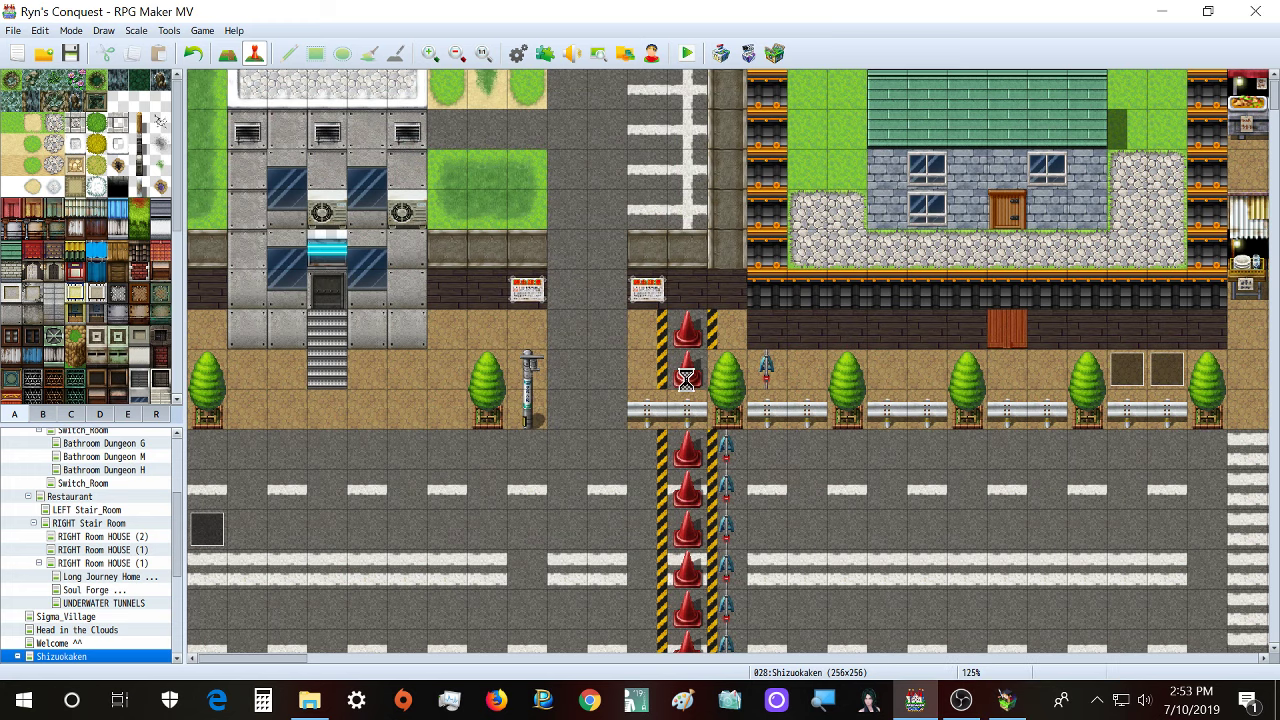
# - Reopen the Database with F9, view tileset pages C and D, close it, and switch to Map Mode
pyautogui.press('F9')
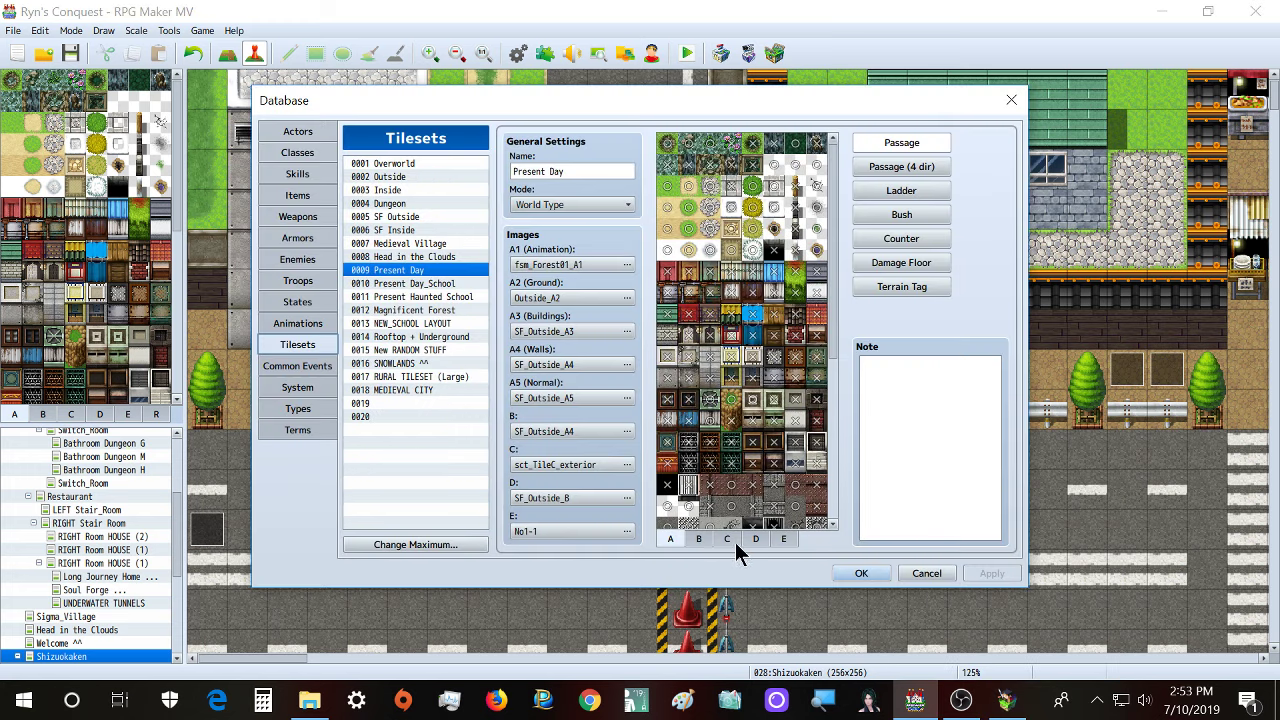
pyautogui.click(727, 539)
pyautogui.click(757, 541)
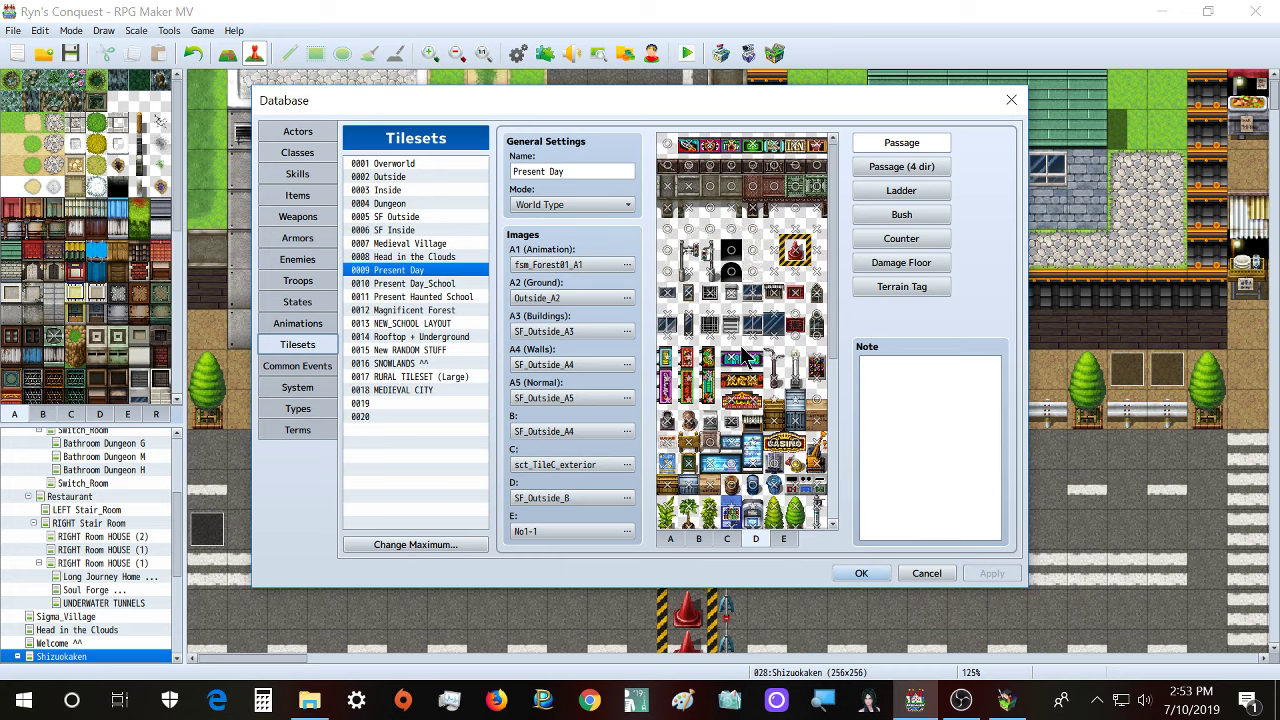
pyautogui.click(866, 580)
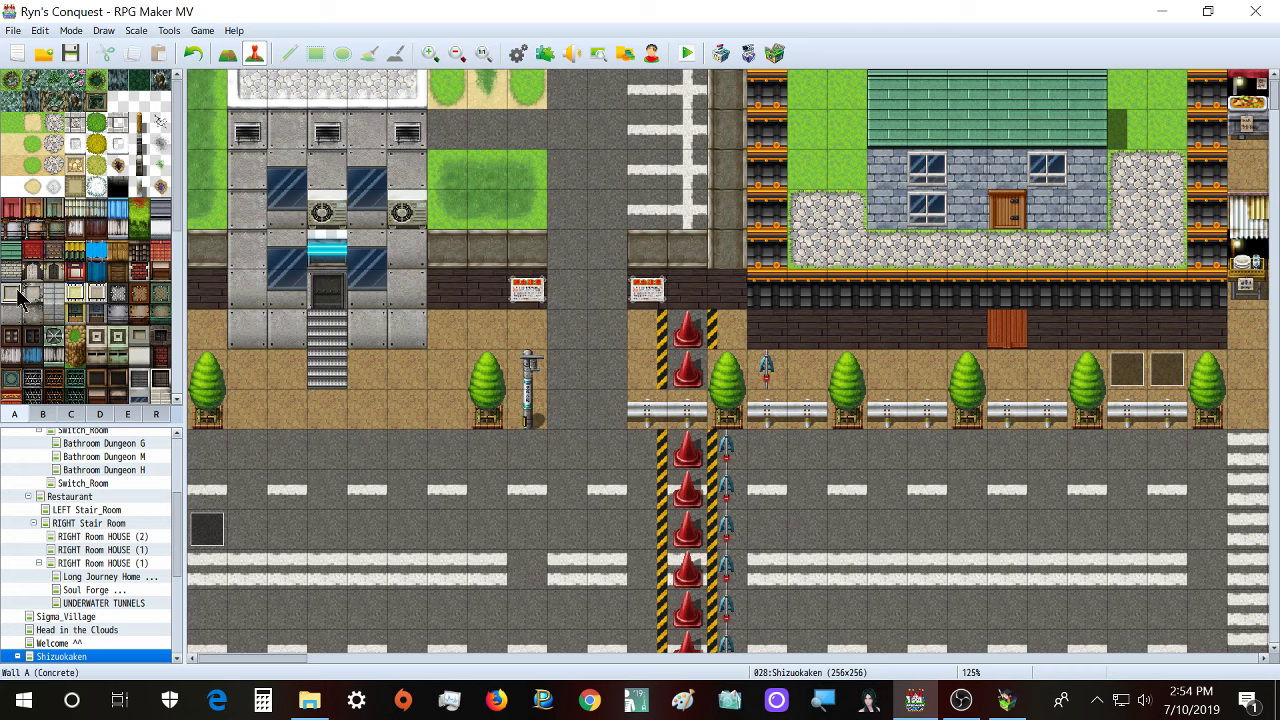
pyautogui.click(232, 56)
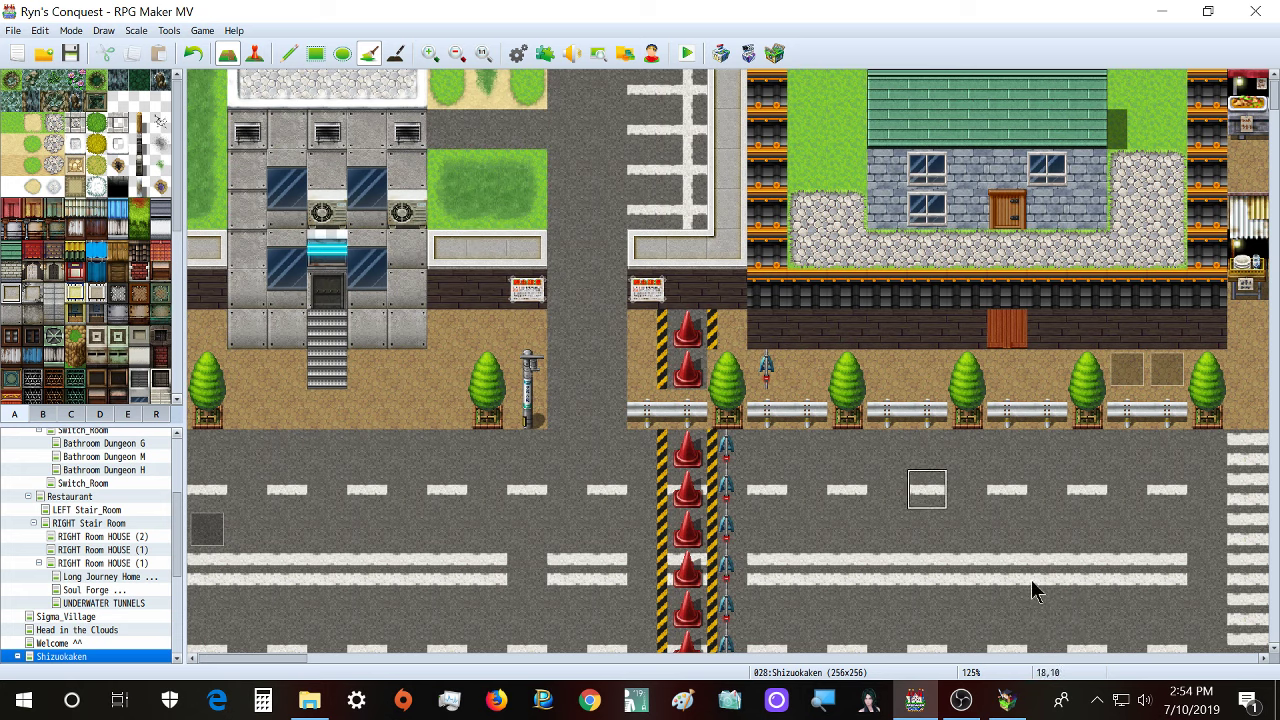
# - Walk the character down onto the sidewalk, then right across the roads and up
pyautogui.press('Down')
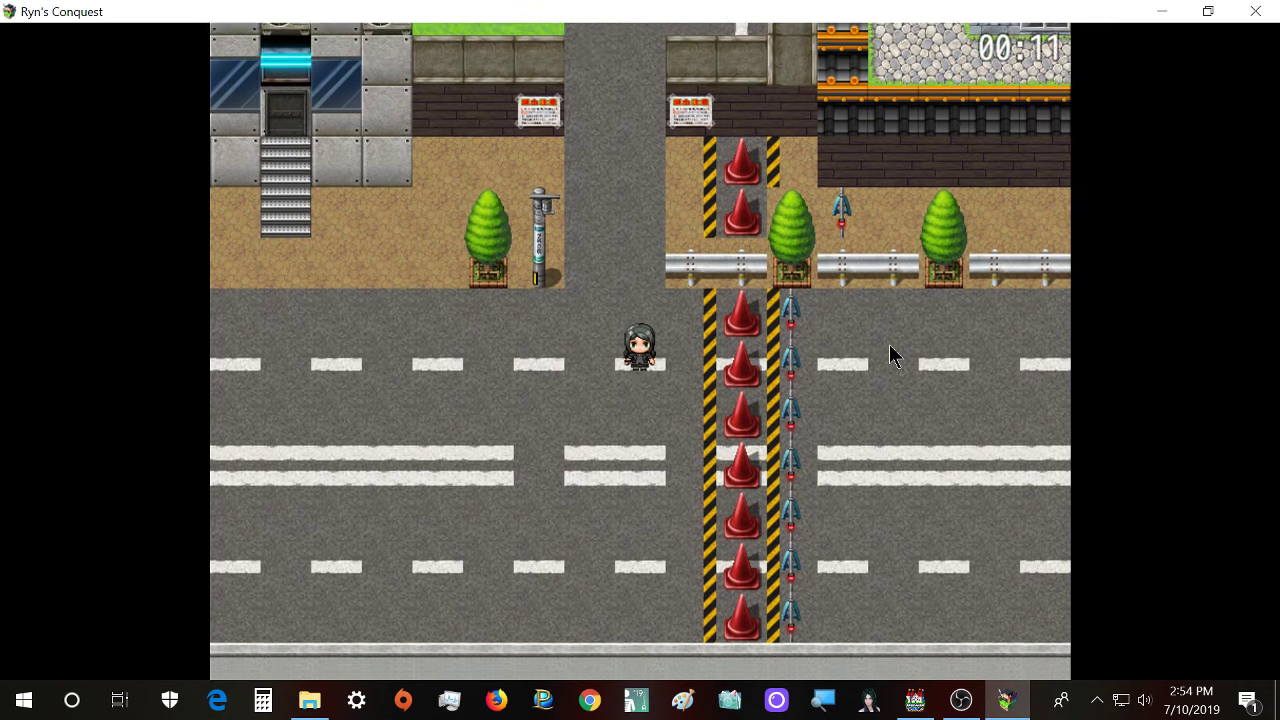
pyautogui.press('Down')
pyautogui.press('Right')
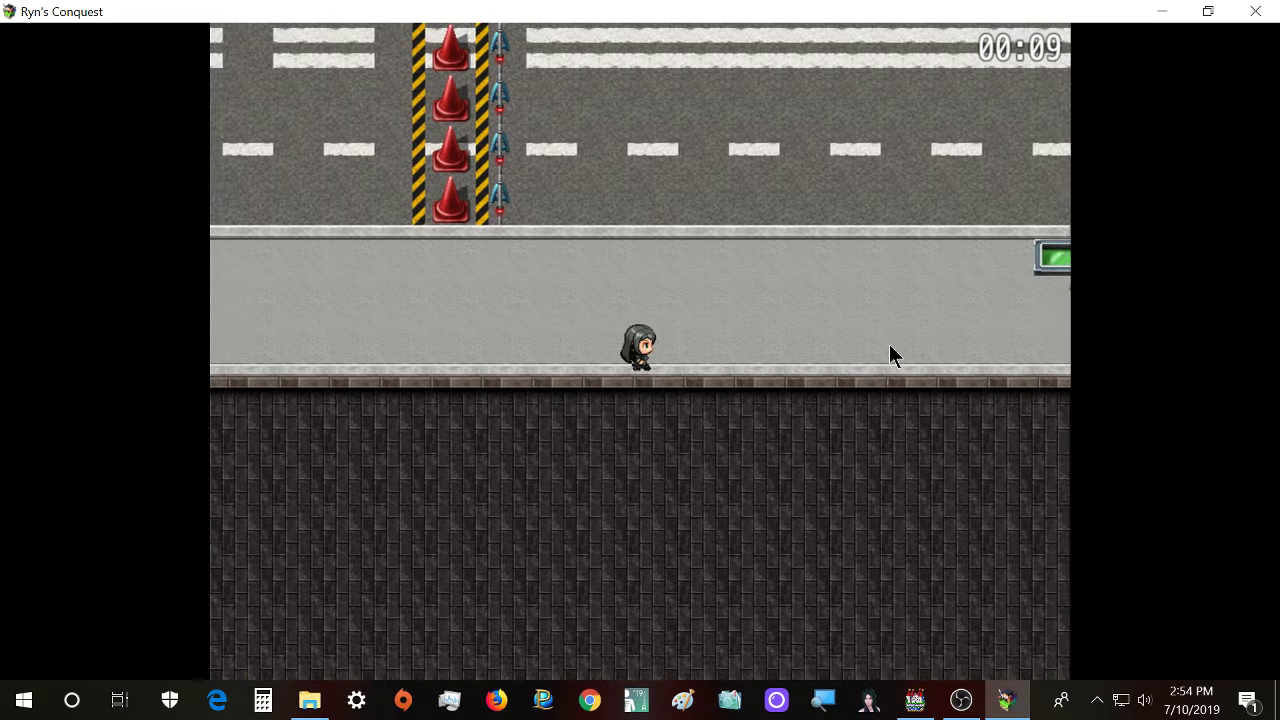
pyautogui.press('Right')
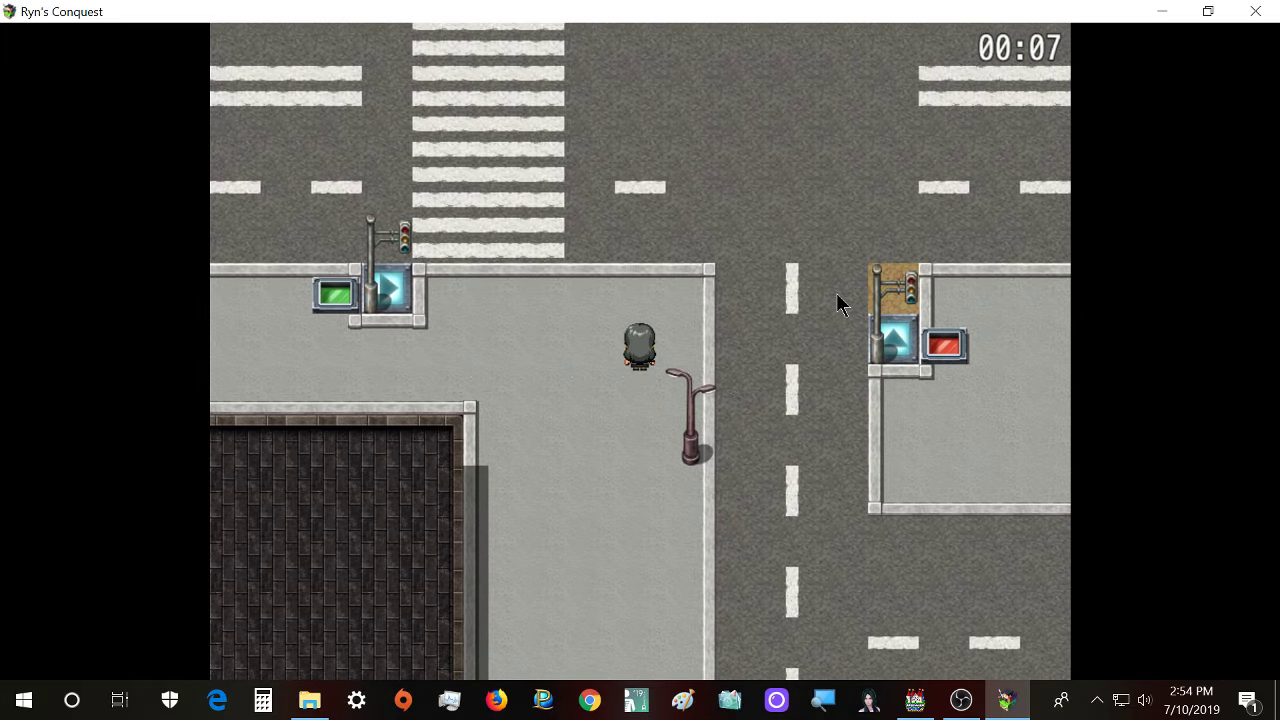
pyautogui.press('Down')
pyautogui.press('Right')
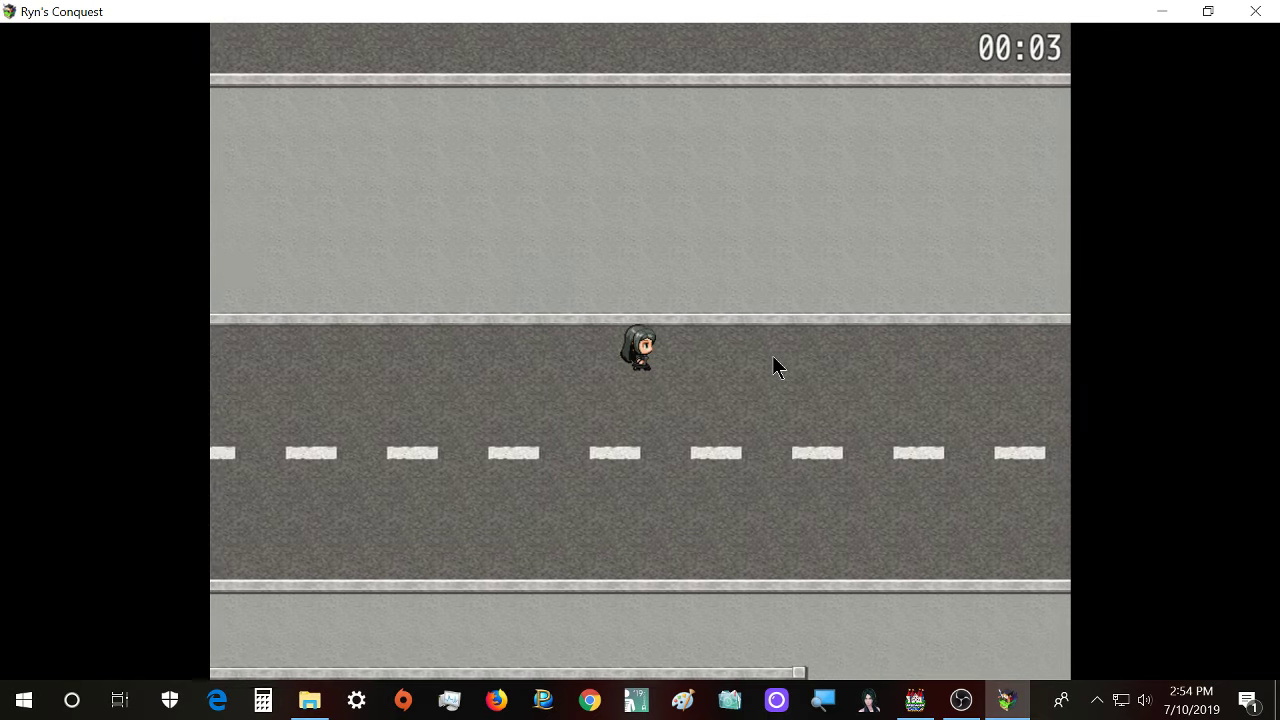
pyautogui.press('Right')
pyautogui.press('Up')
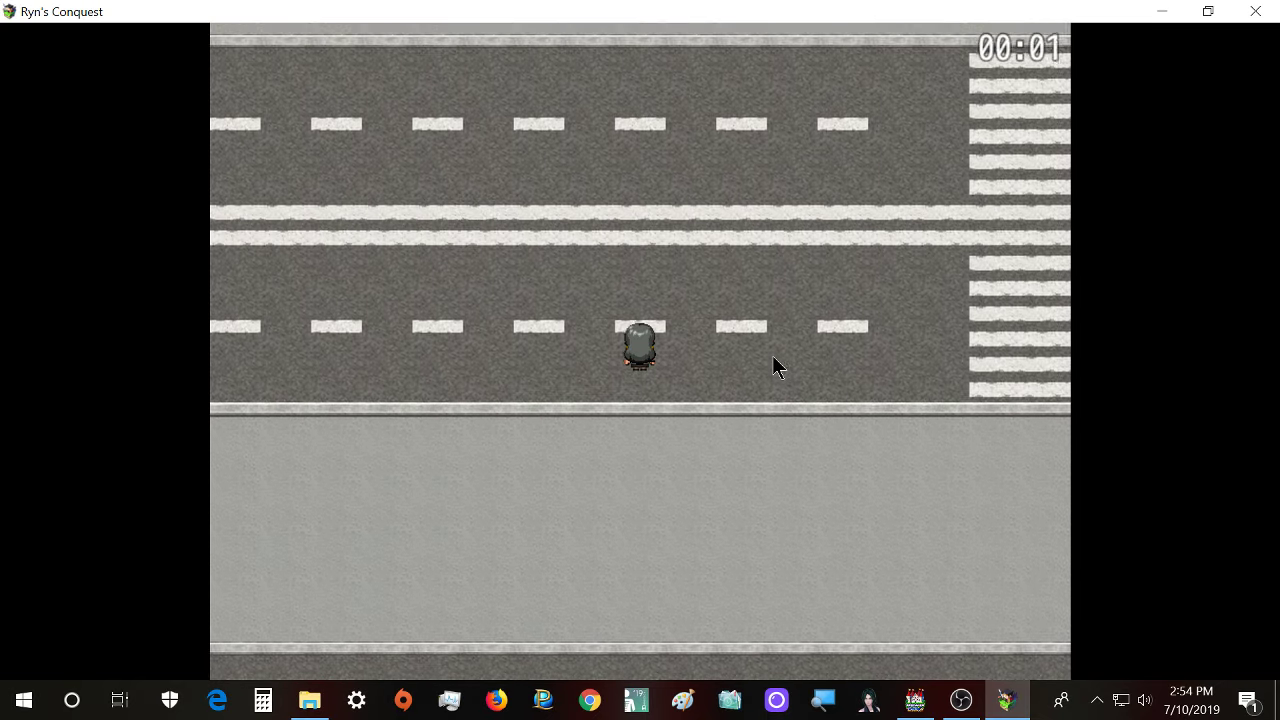
# - After the timer resets, walk up-left, down across the double line, then left and up
pyautogui.press('Up')
pyautogui.press('Left')
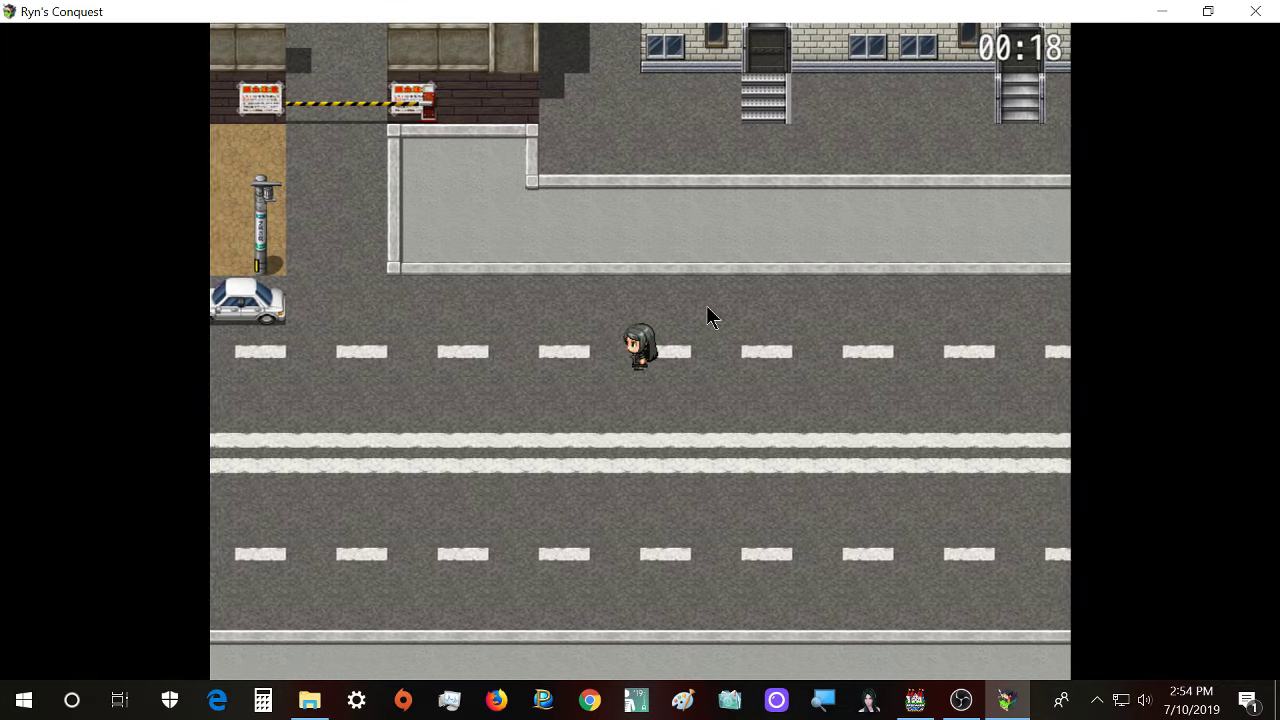
pyautogui.press('Left')
pyautogui.press('Down')
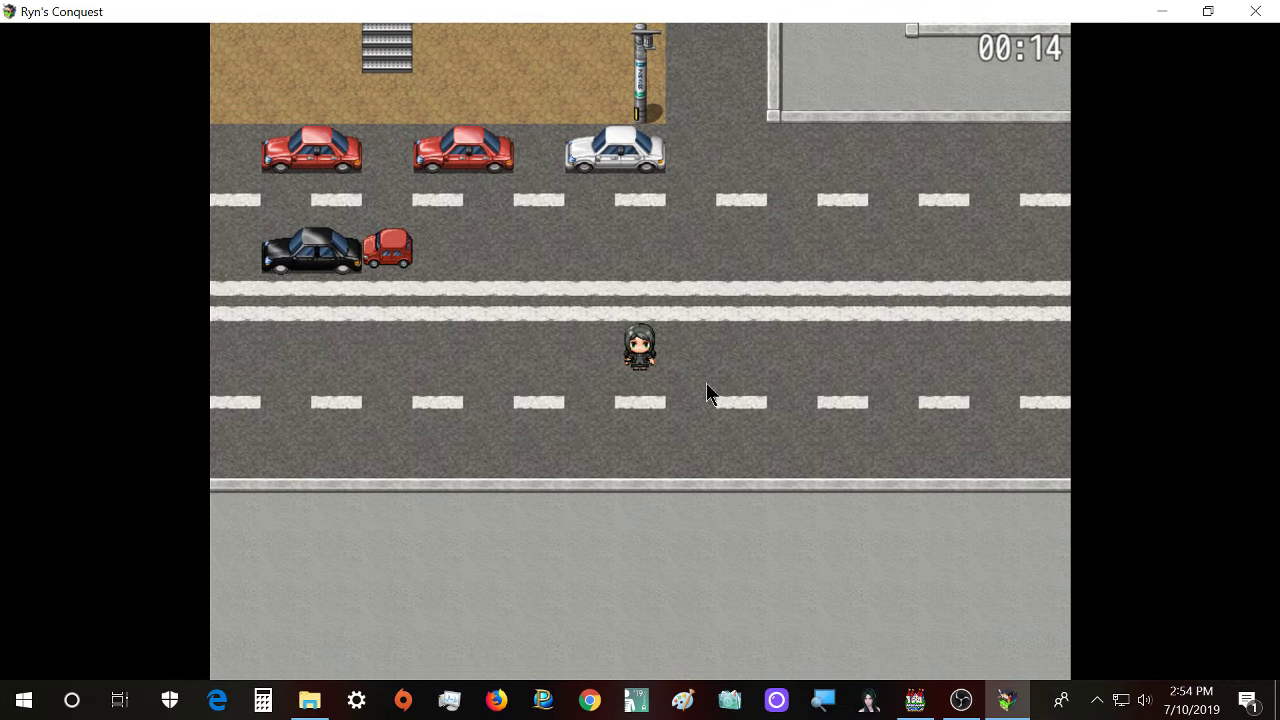
pyautogui.press('Down')
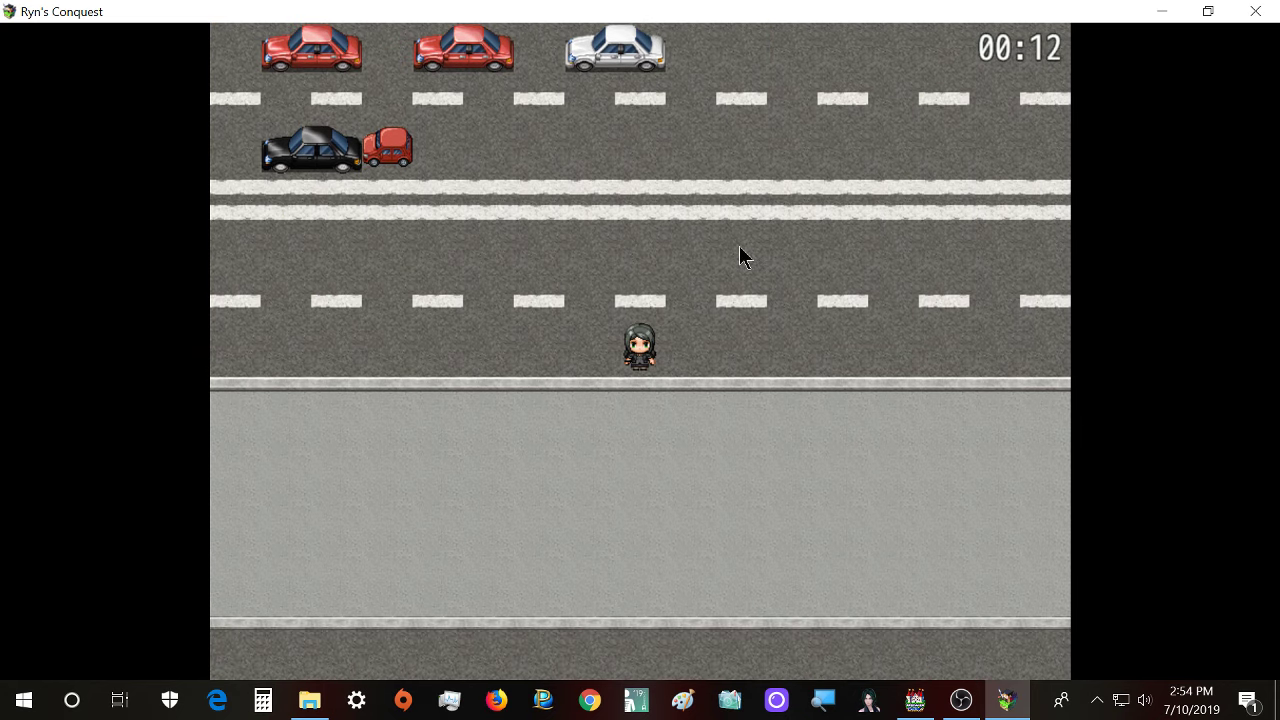
pyautogui.press('Left')
pyautogui.press('Left')
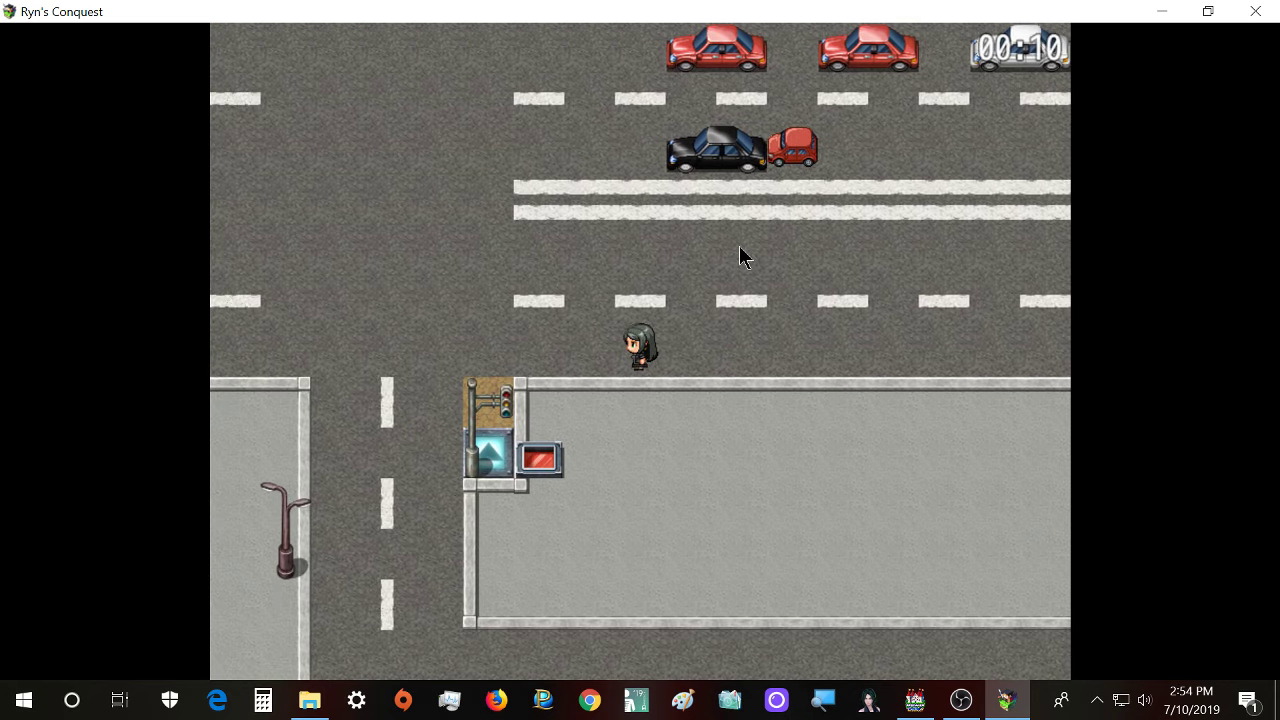
pyautogui.press('Left')
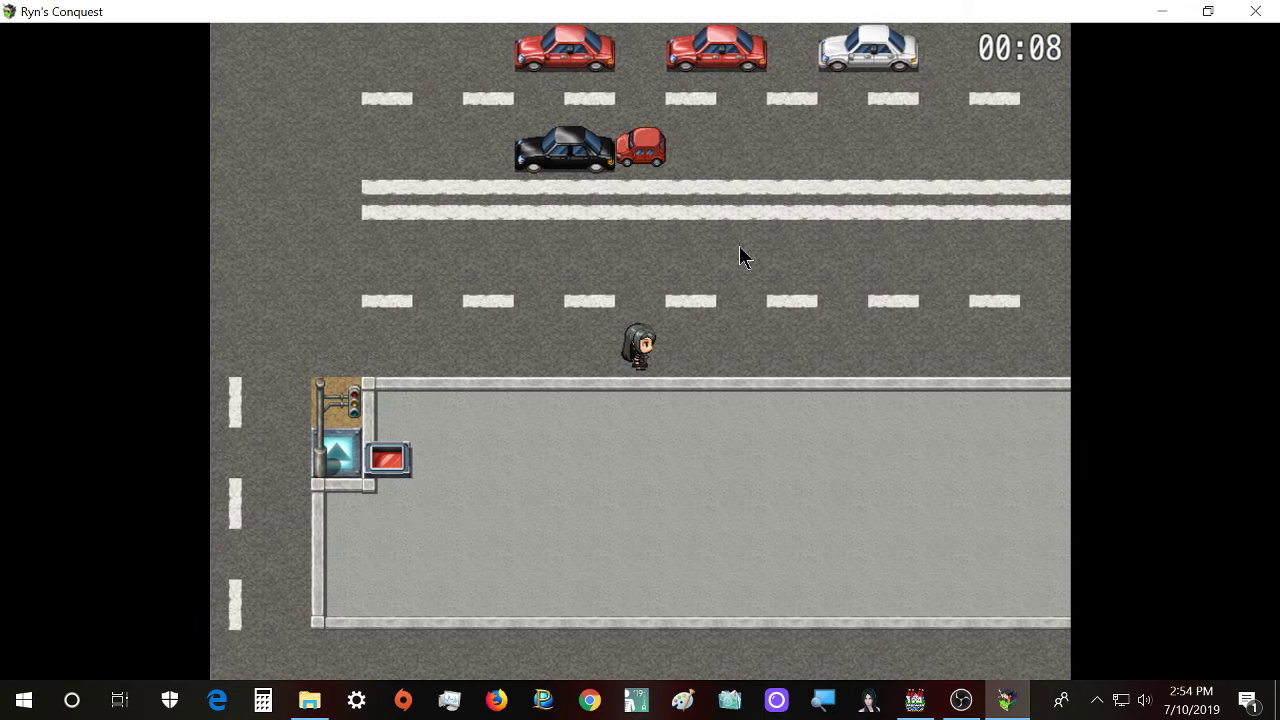
pyautogui.press('Up')
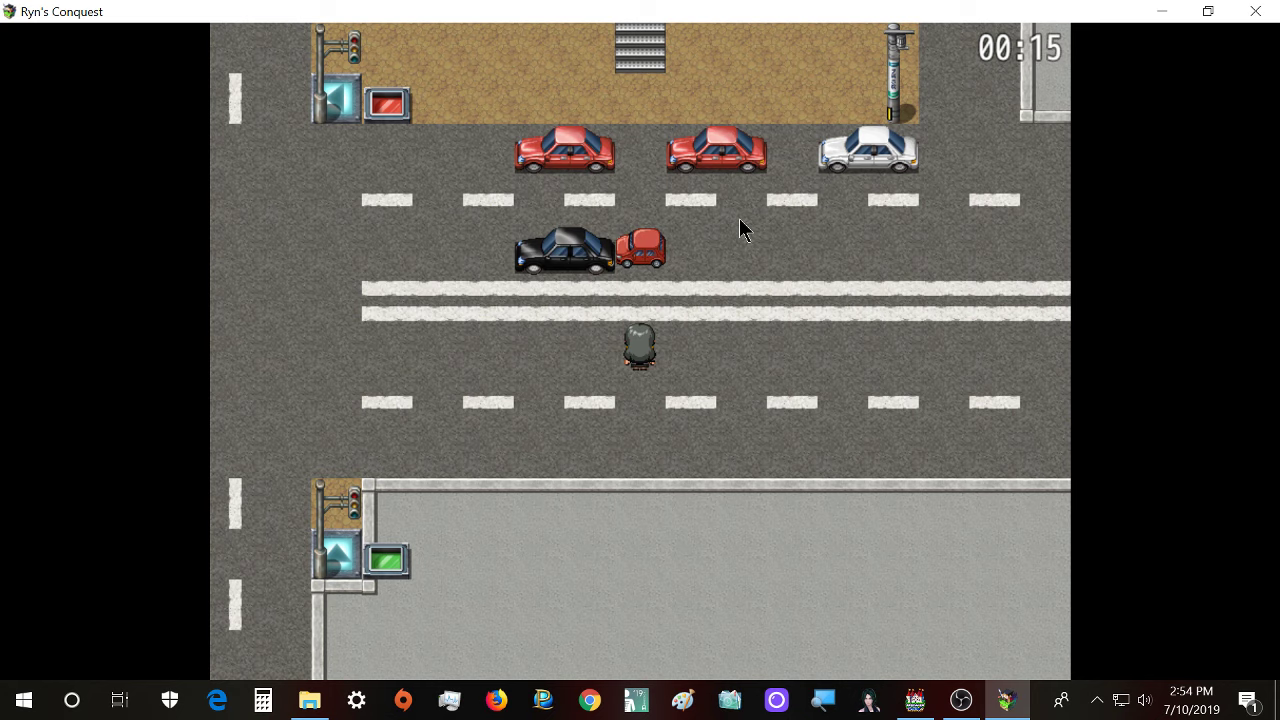
# - Cross down onto the sidewalk block and walk right along it toward the crosswalk
pyautogui.press('Down')
pyautogui.press('Left')
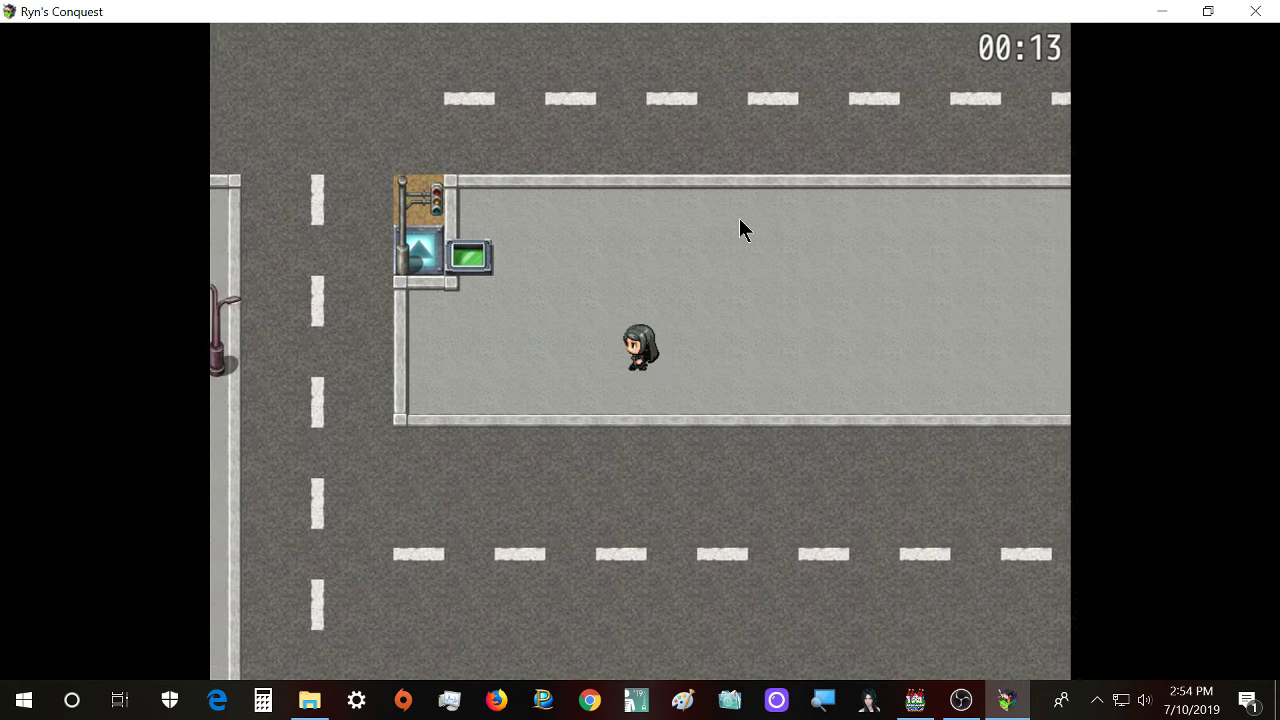
pyautogui.press('Left')
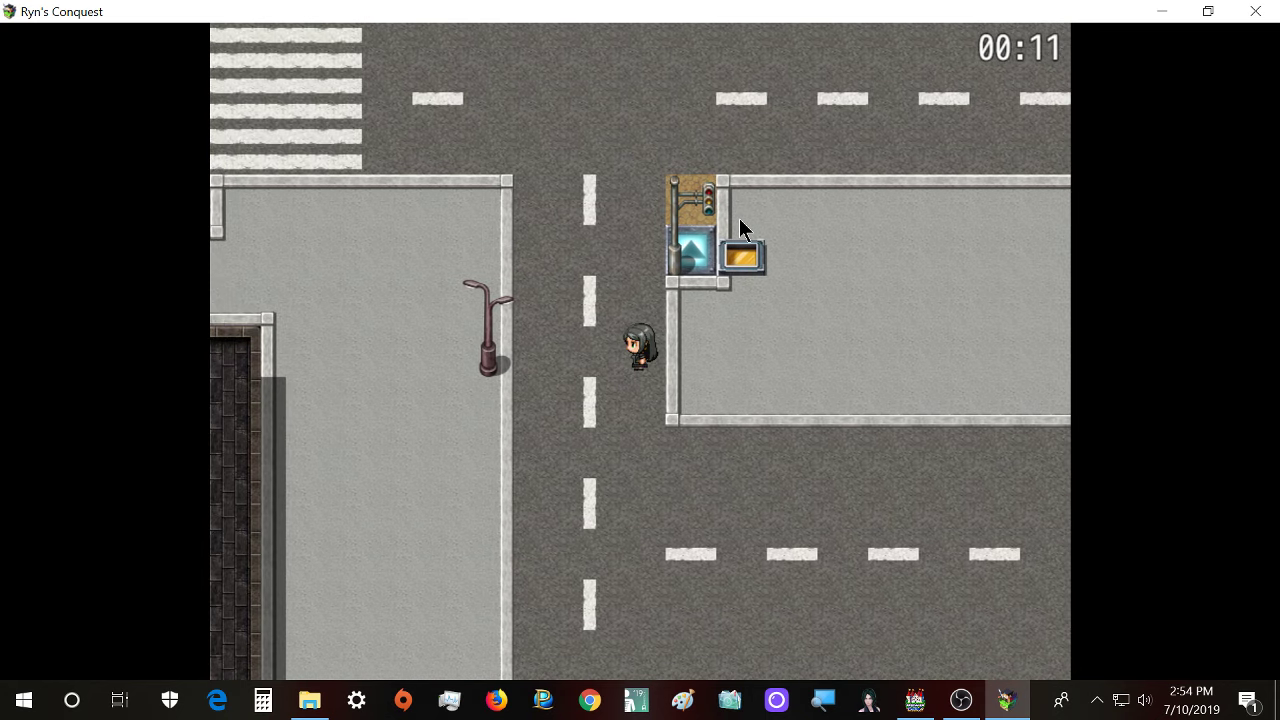
pyautogui.press('Down')
pyautogui.press('Right')
pyautogui.press('Up')
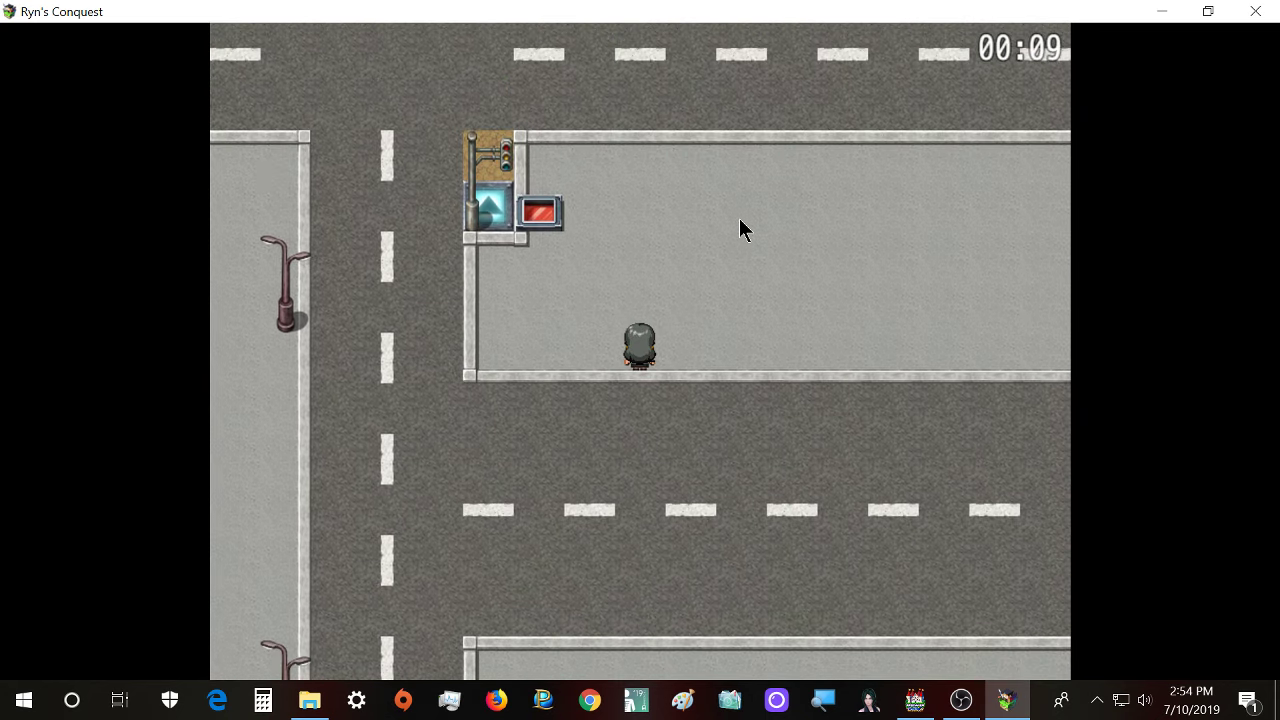
pyautogui.press('Right')
pyautogui.press('Right')
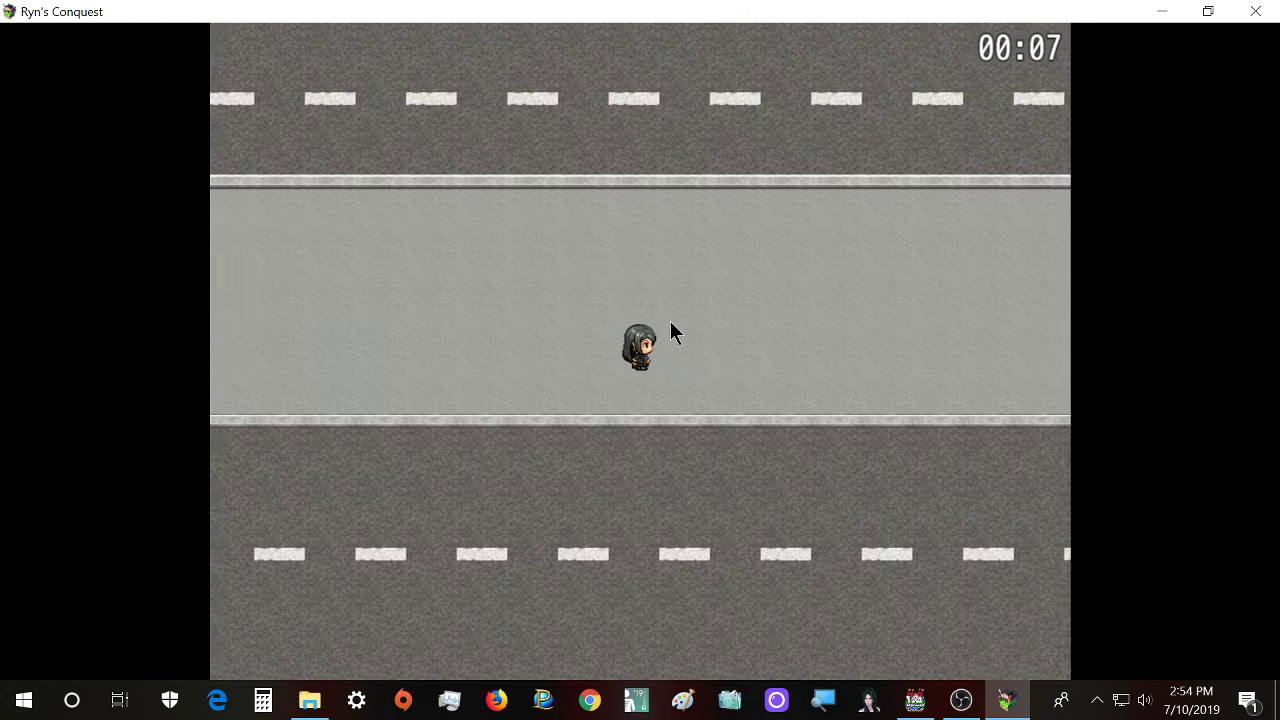
pyautogui.press('Right')
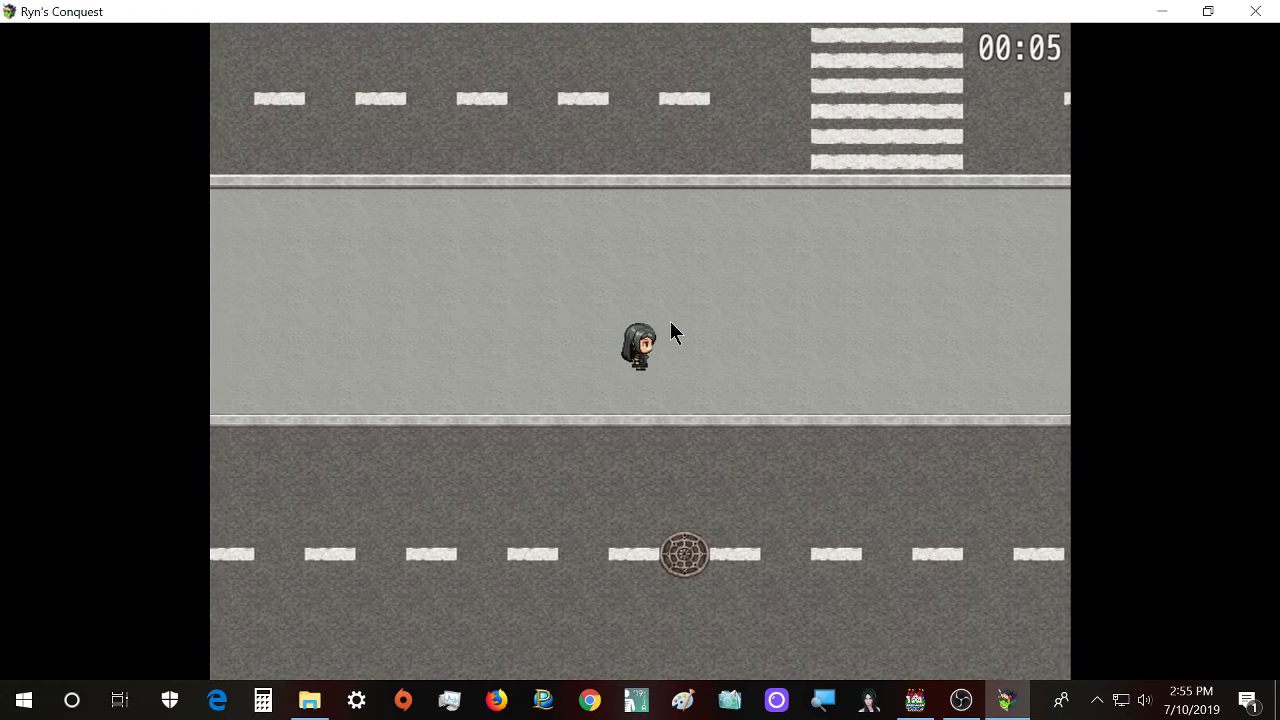
pyautogui.press('Right')
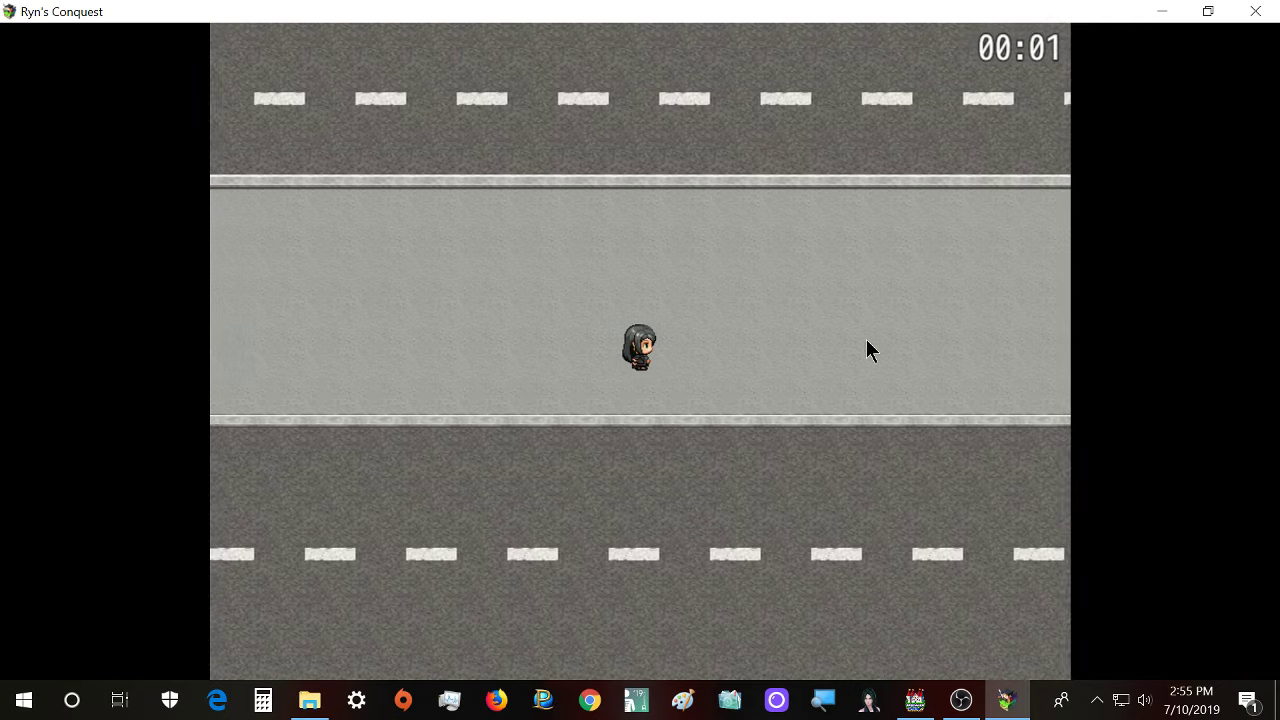
# - On the new street map, walk left and down along the crosswalk, then back up
pyautogui.press('Down')
pyautogui.press('Left')
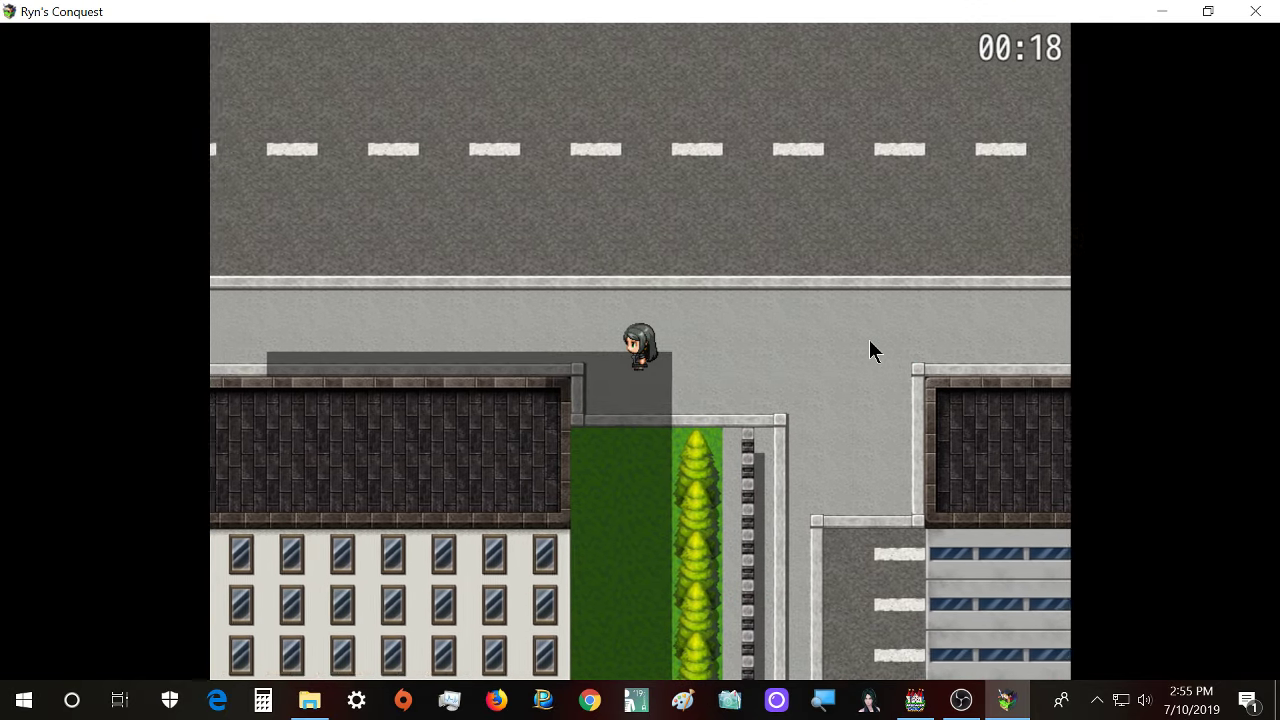
pyautogui.press('Down')
pyautogui.press('Left')
pyautogui.press('Down')
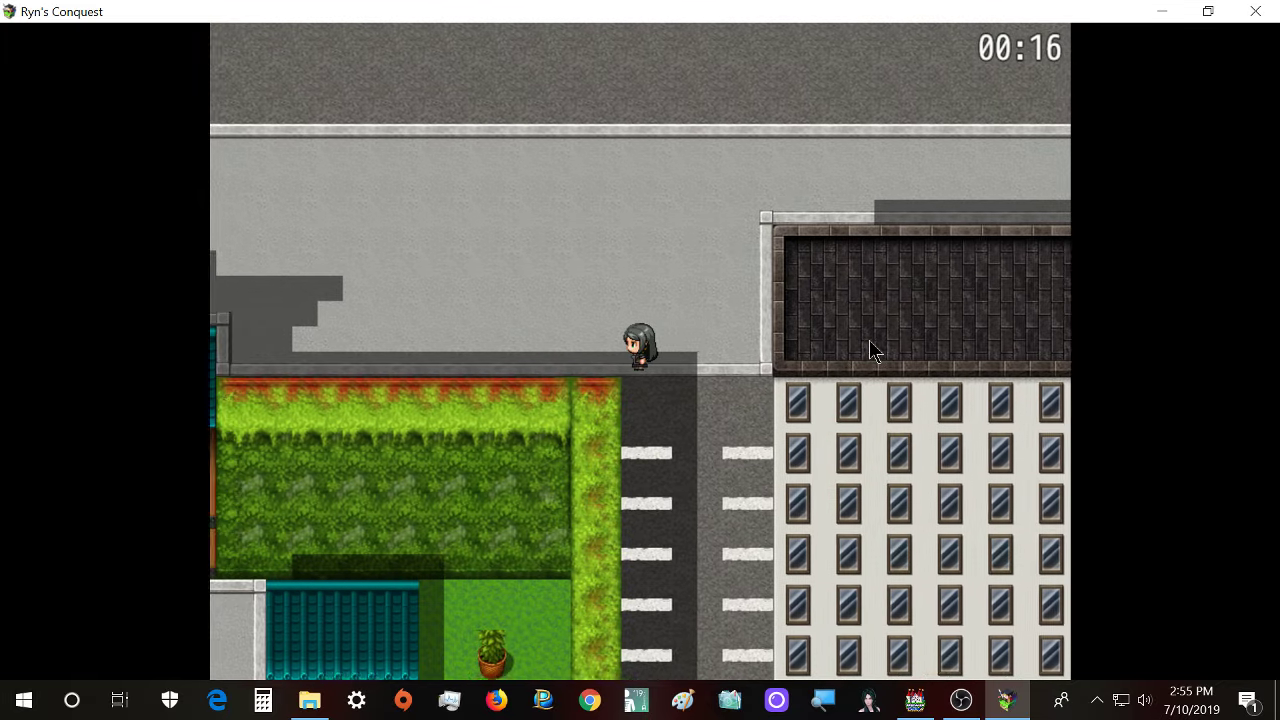
pyautogui.press('Left')
pyautogui.press('Right')
pyautogui.press('Down')
pyautogui.press('Down')
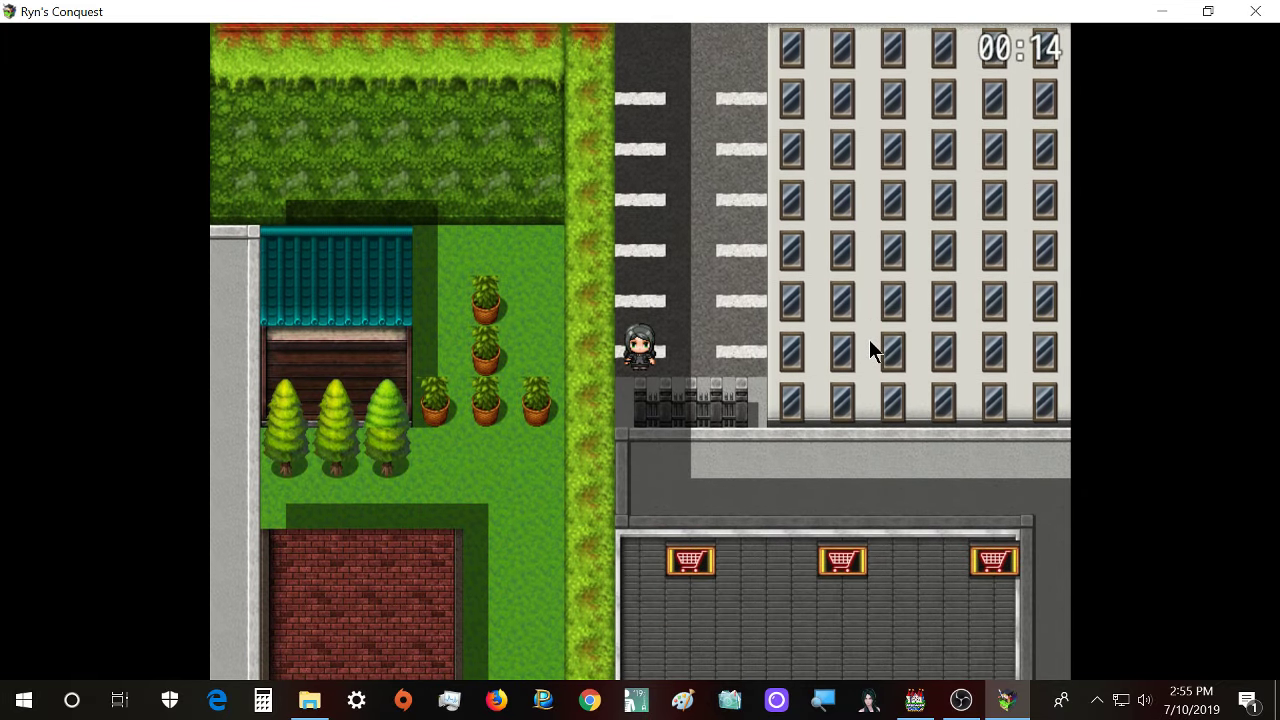
pyautogui.press('Up')
pyautogui.press('Left')
pyautogui.press('Left')
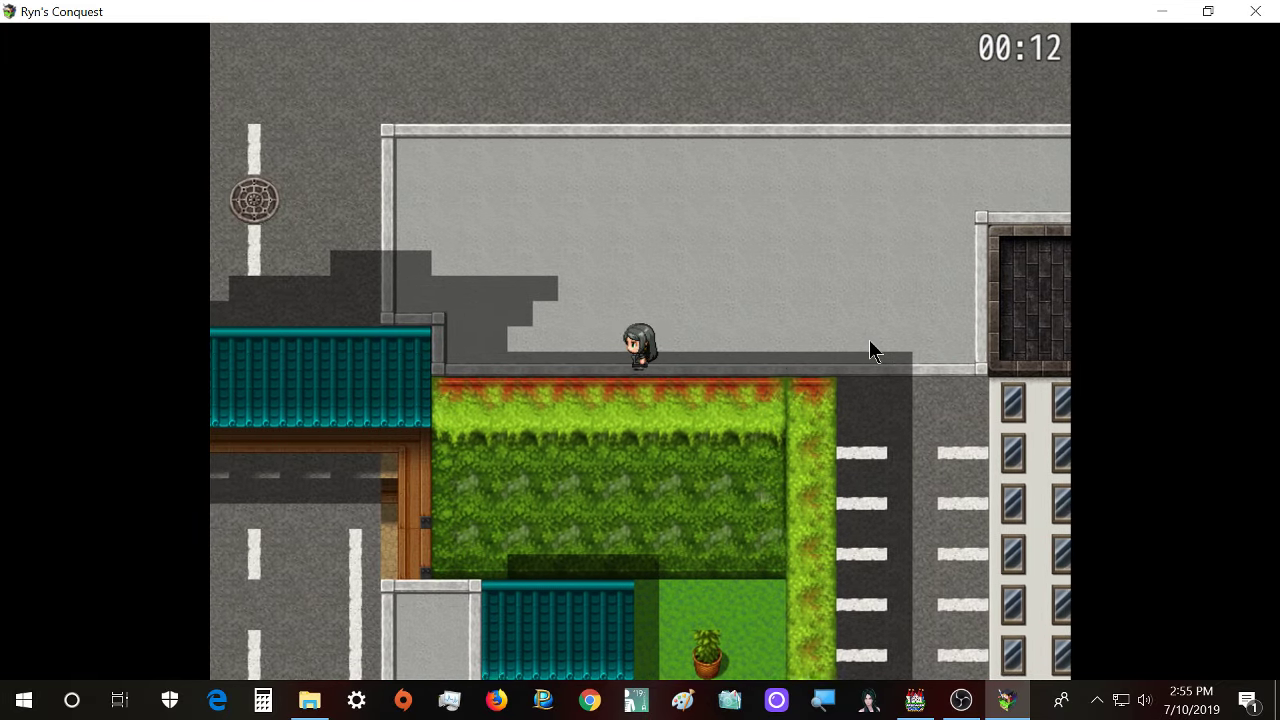
# - Walk along the sidewalk, down under the gate, then up onto the dirt lot
pyautogui.press('Up')
pyautogui.press('Down')
pyautogui.press('Down')
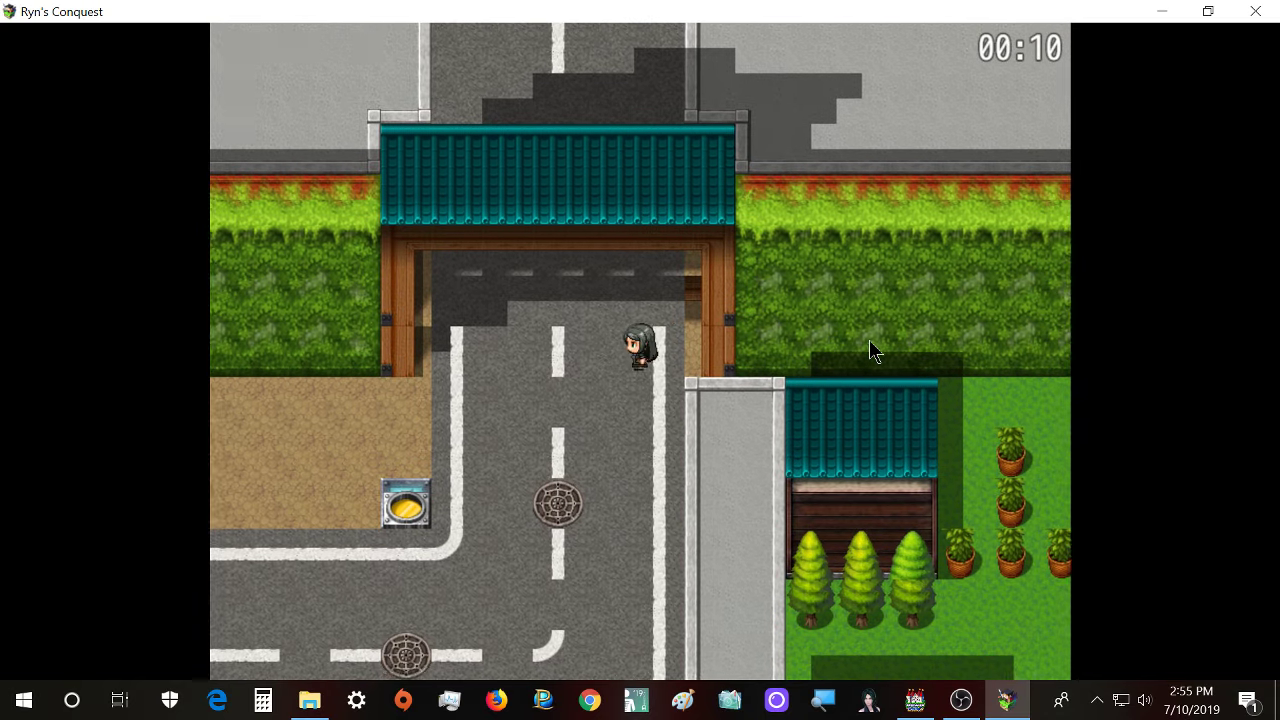
pyautogui.press('Up')
pyautogui.press('Left')
pyautogui.press('Down')
pyautogui.press('Down')
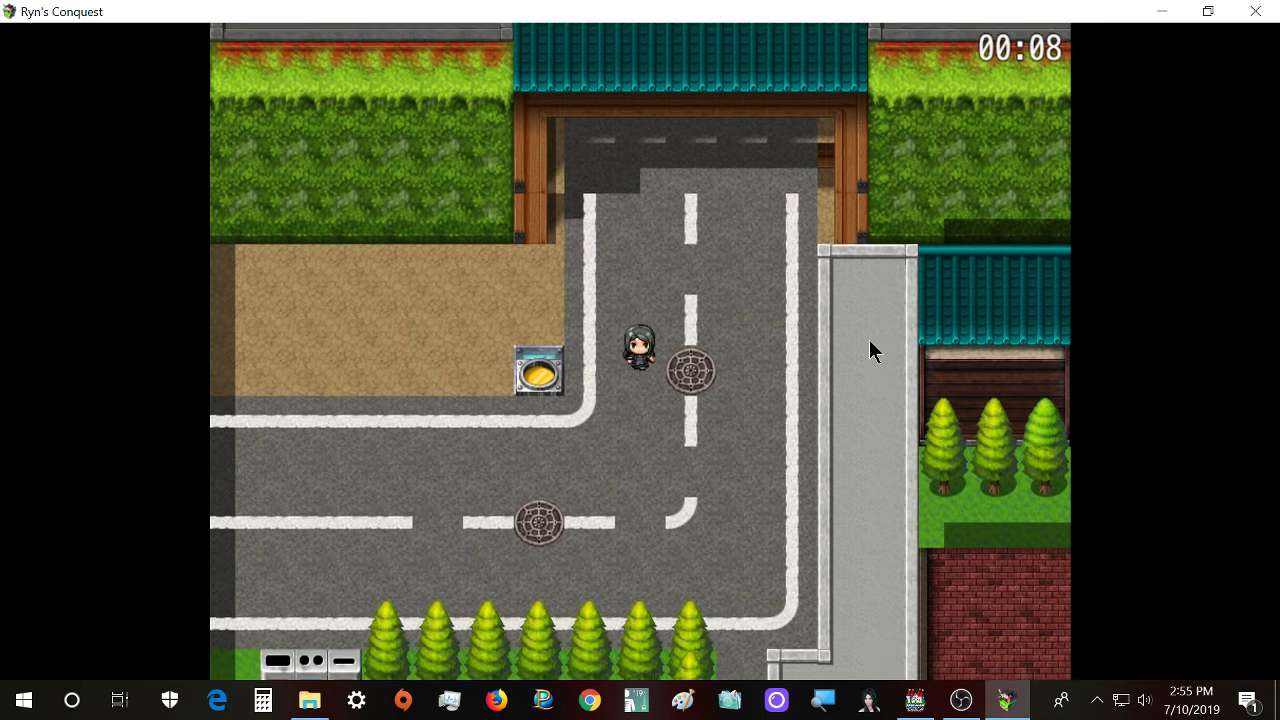
pyautogui.press('Left')
pyautogui.press('Left')
pyautogui.press('Up')
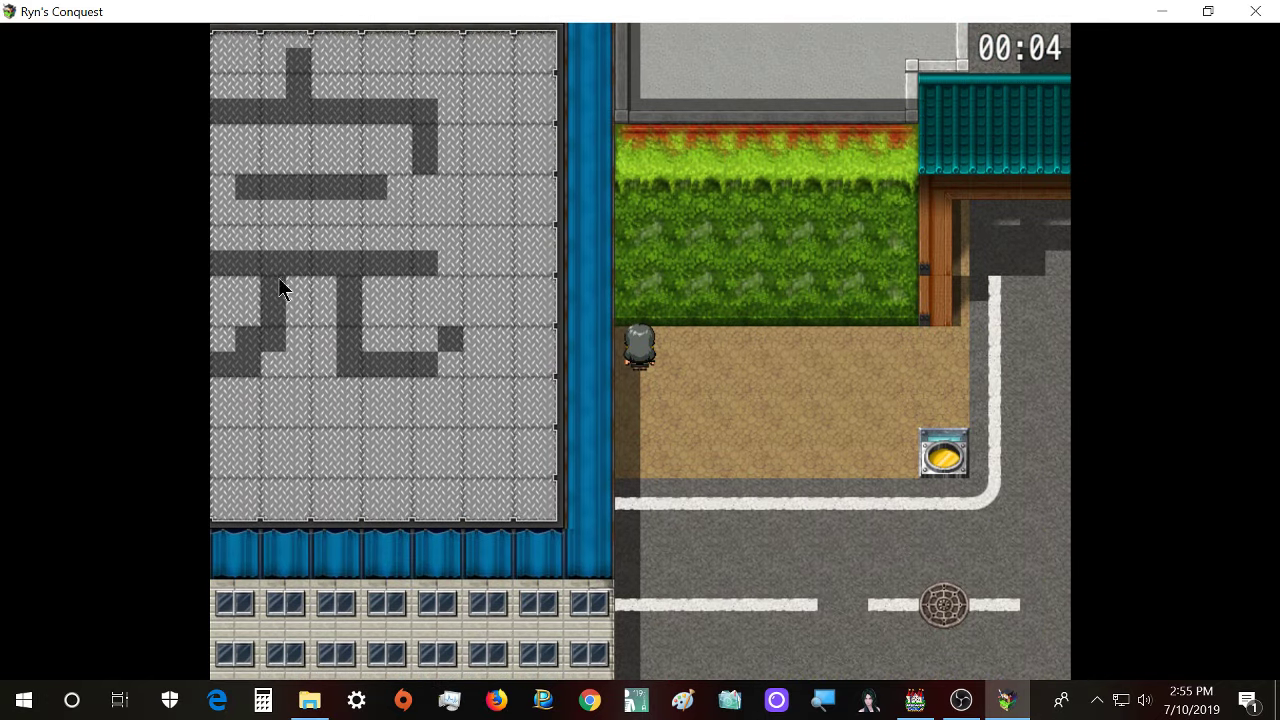
# - Walk between the road and dirt lot, then down past the tree row
pyautogui.press('Right')
pyautogui.press('Down')
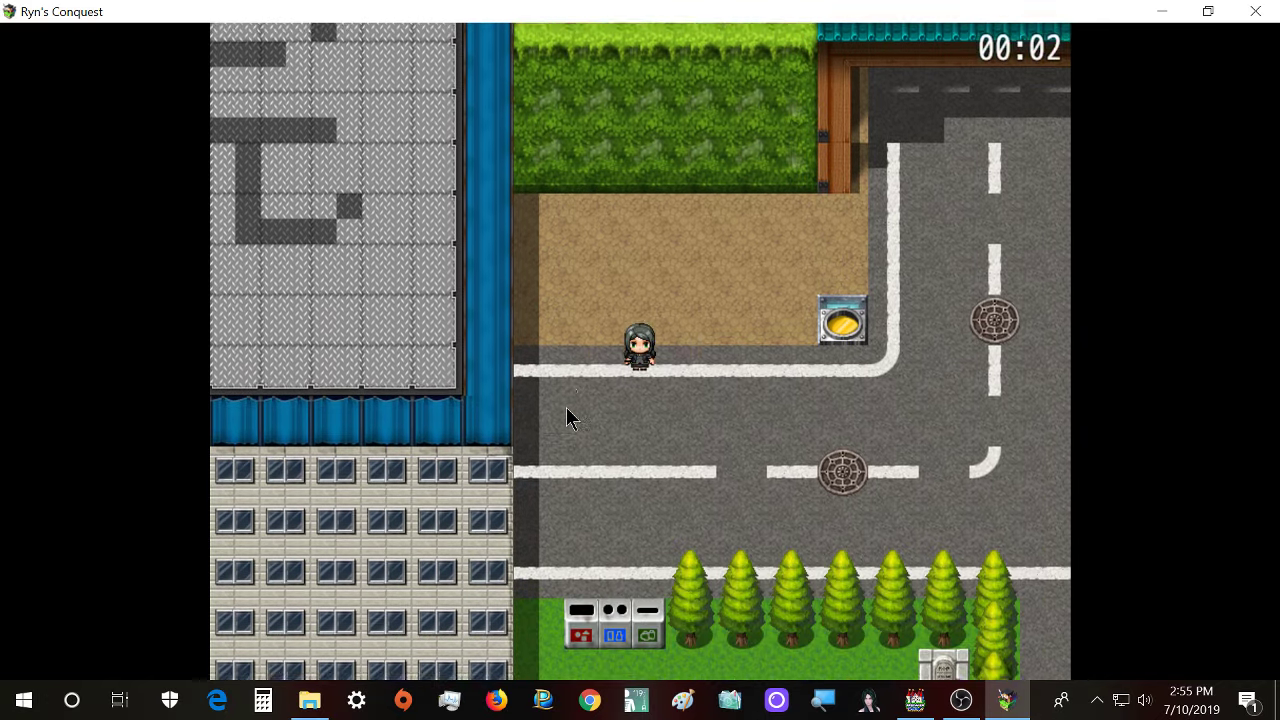
pyautogui.press('Left')
pyautogui.press('Up')
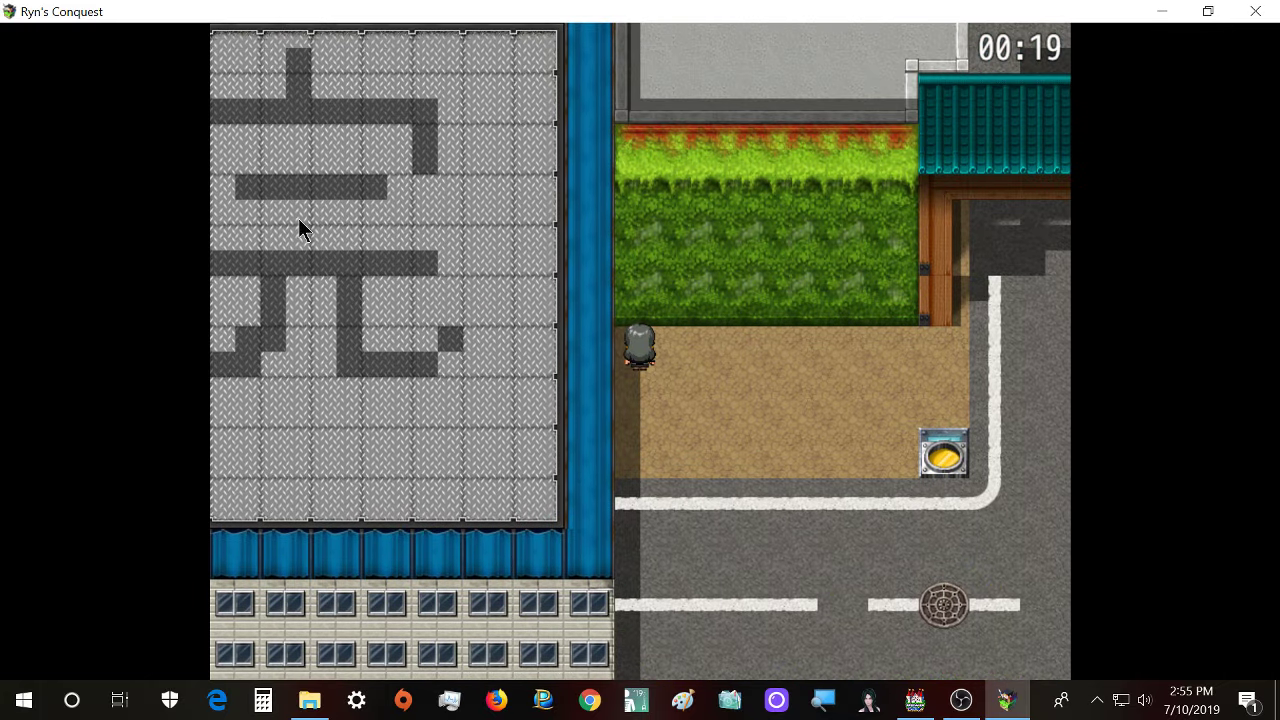
pyautogui.press('Down')
pyautogui.press('Right')
pyautogui.press('Right')
pyautogui.press('Down')
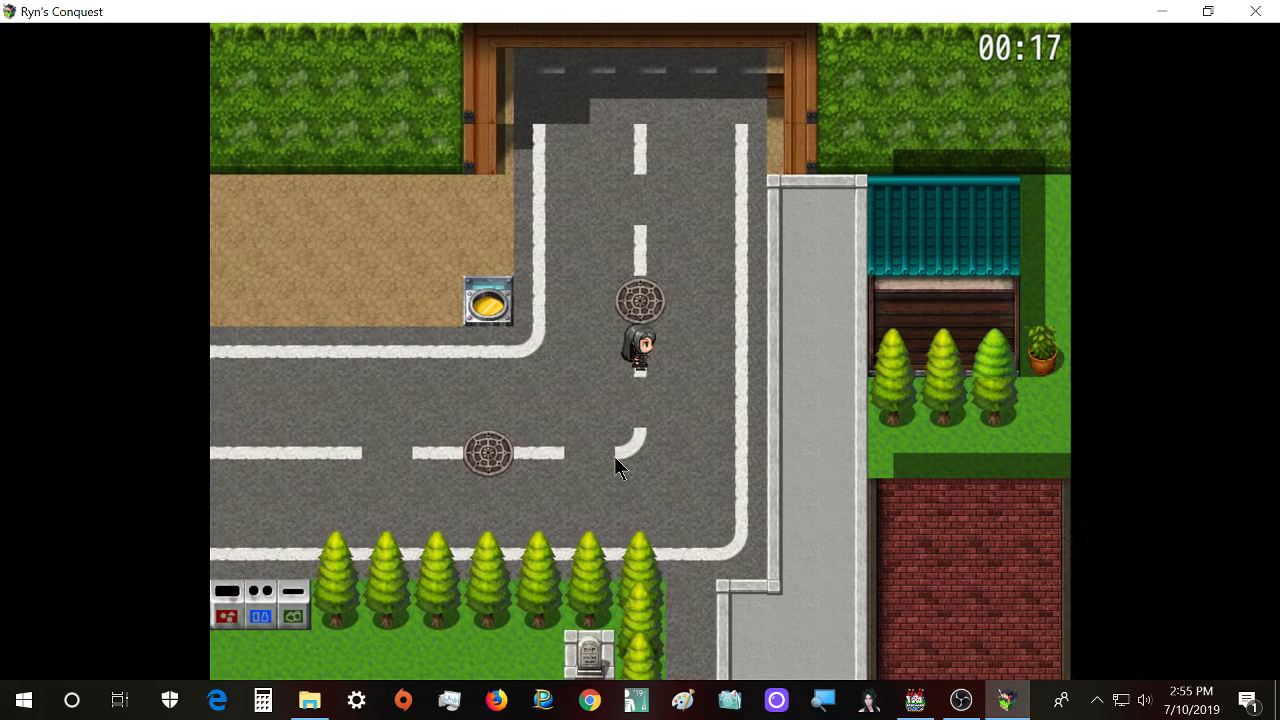
# - Walk down the paved lot into the barrel alcove and back out to the path above the trees
pyautogui.press('Down')
pyautogui.press('Left')
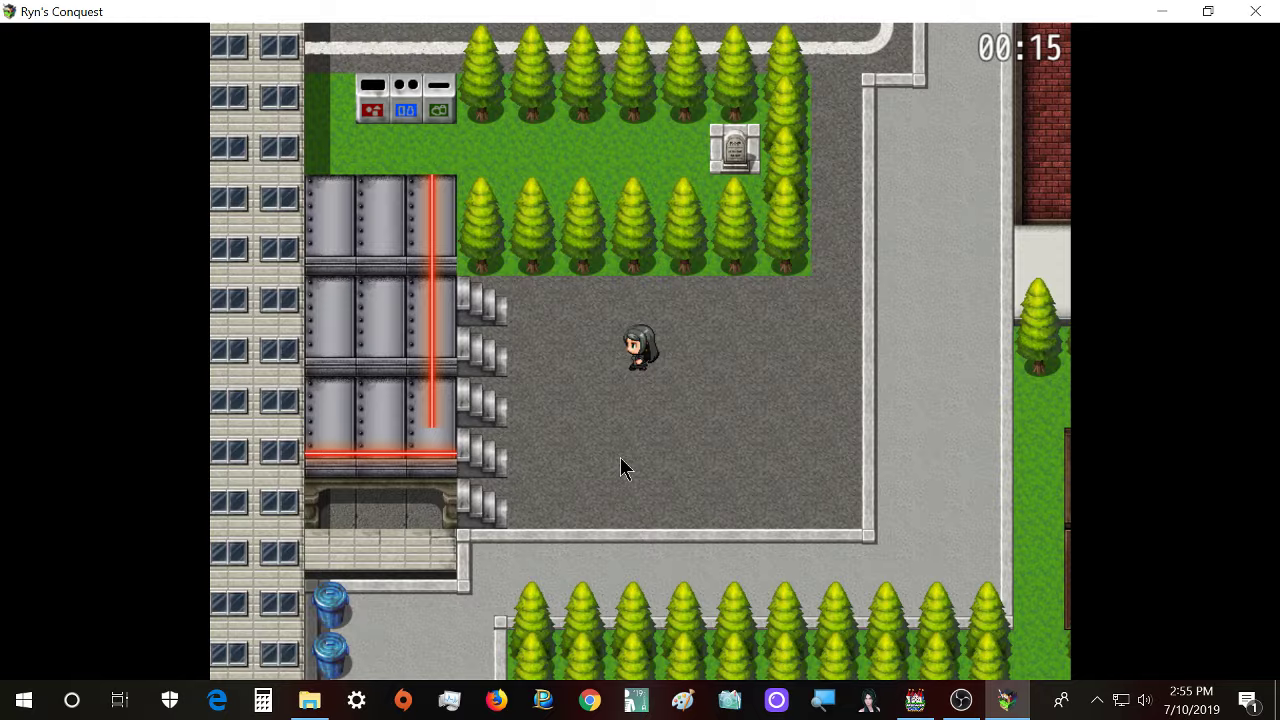
pyautogui.press('Down')
pyautogui.press('Left')
pyautogui.press('Left')
pyautogui.press('Down')
pyautogui.press('Down')
pyautogui.press('Right')
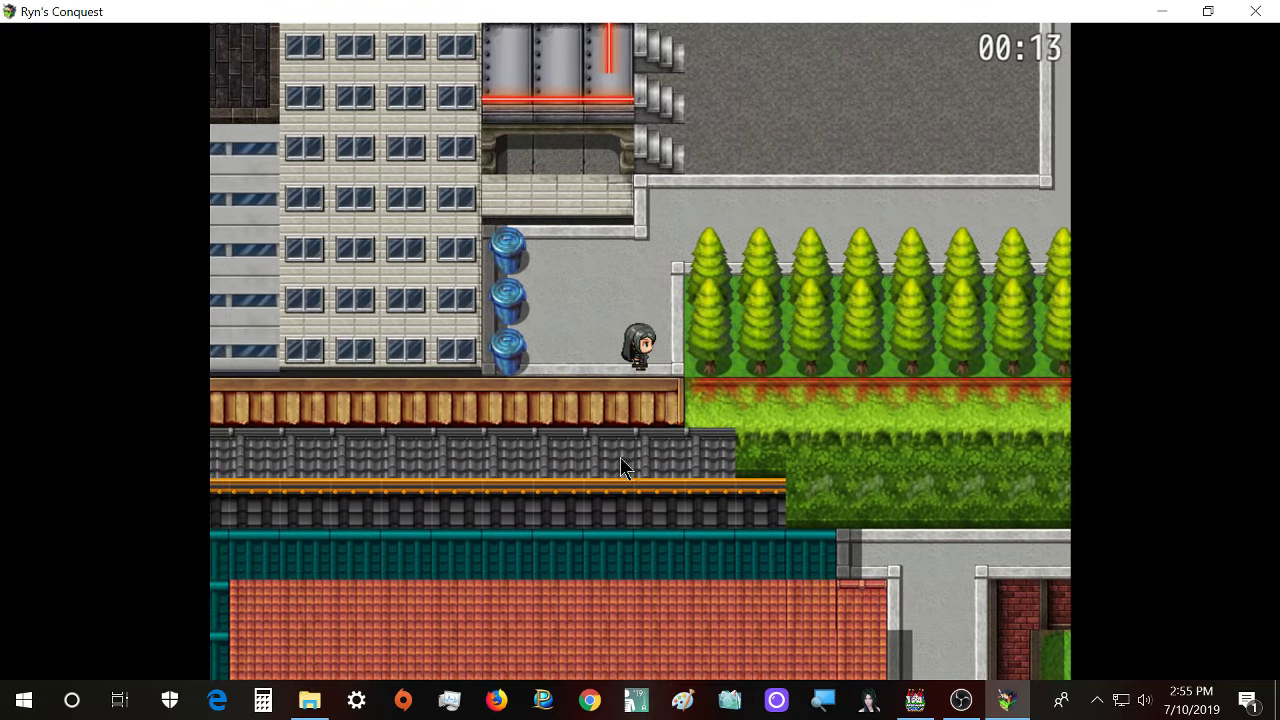
pyautogui.press('Up')
pyautogui.press('Right')
pyautogui.press('Up')
# - Follow the park path past the gravestone and out onto the stone road
pyautogui.press('Right')
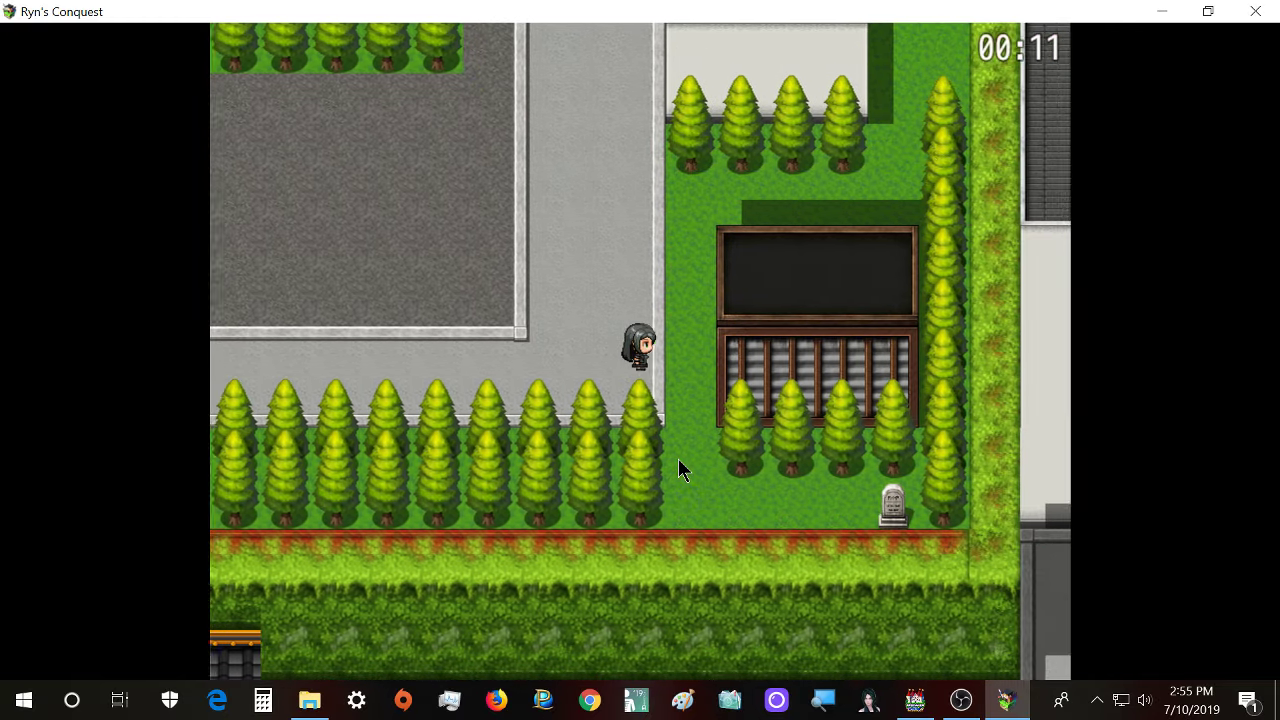
pyautogui.press('Down')
pyautogui.press('Right')
pyautogui.press('Right')
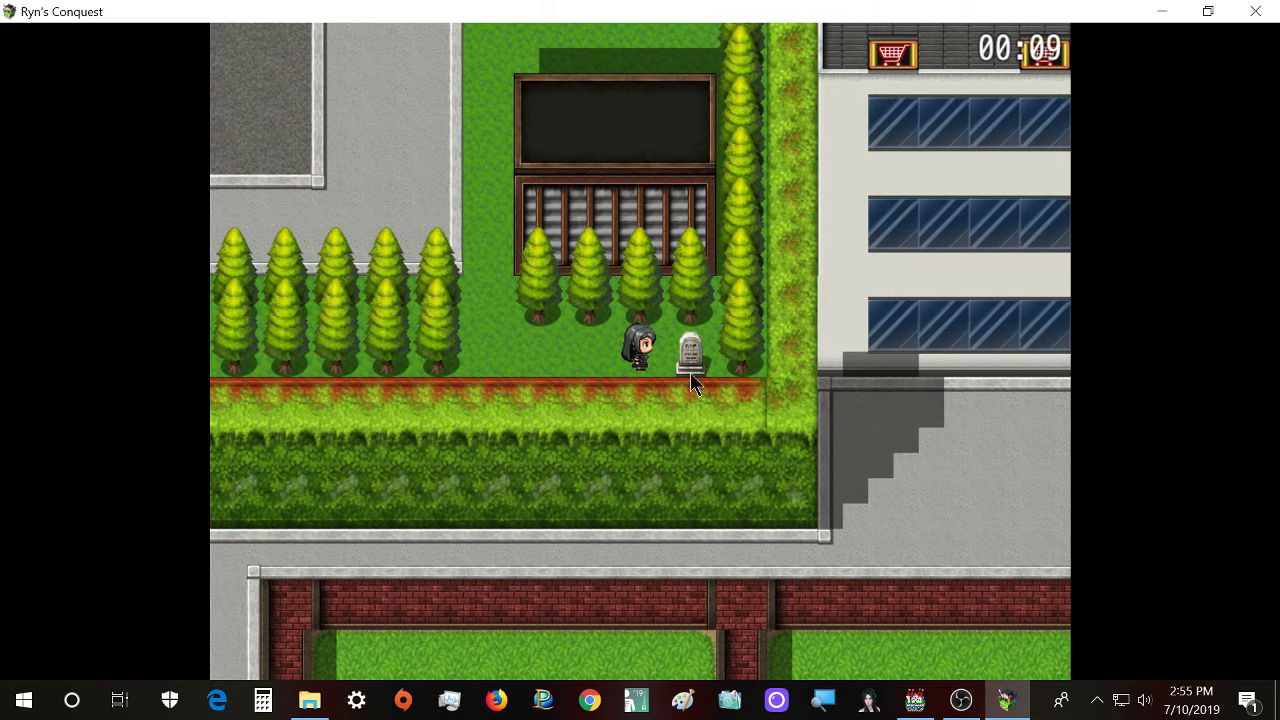
pyautogui.press('Left')
pyautogui.press('Up')
pyautogui.press('Left')
pyautogui.press('Up')
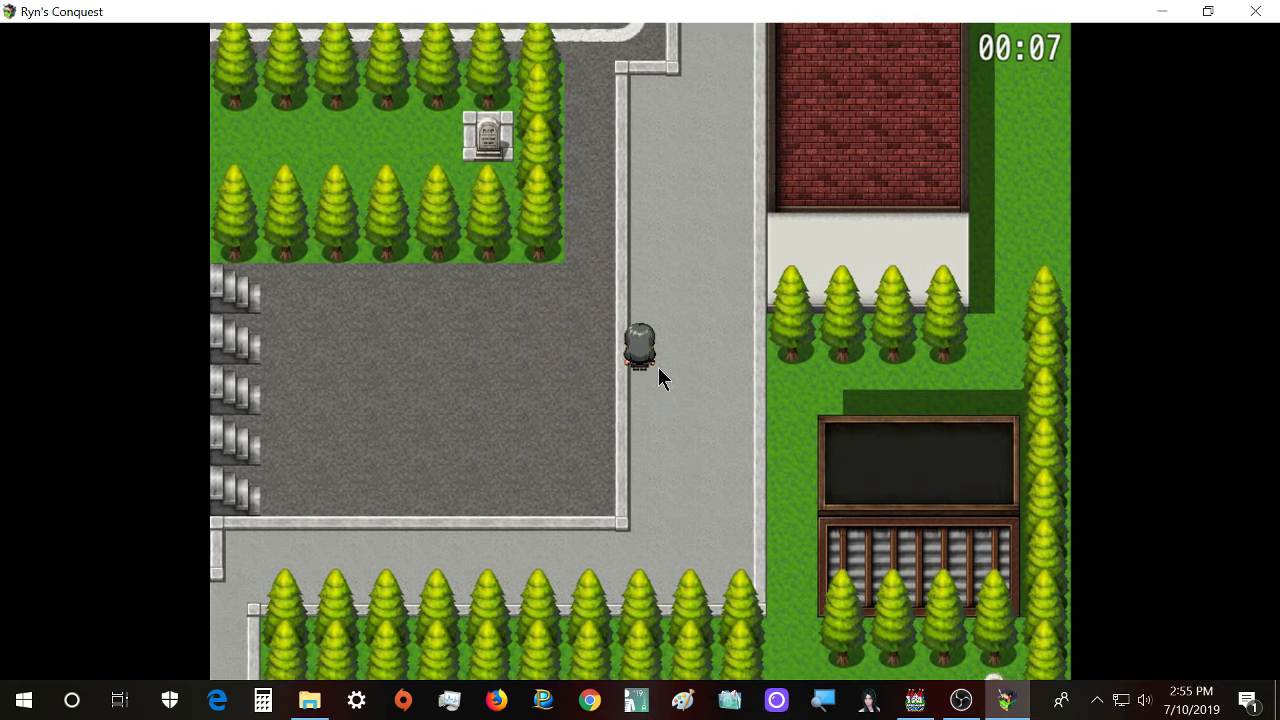
# - Walk up through the gateway onto the main street and along its edge
pyautogui.press('Up')
pyautogui.press('Up')
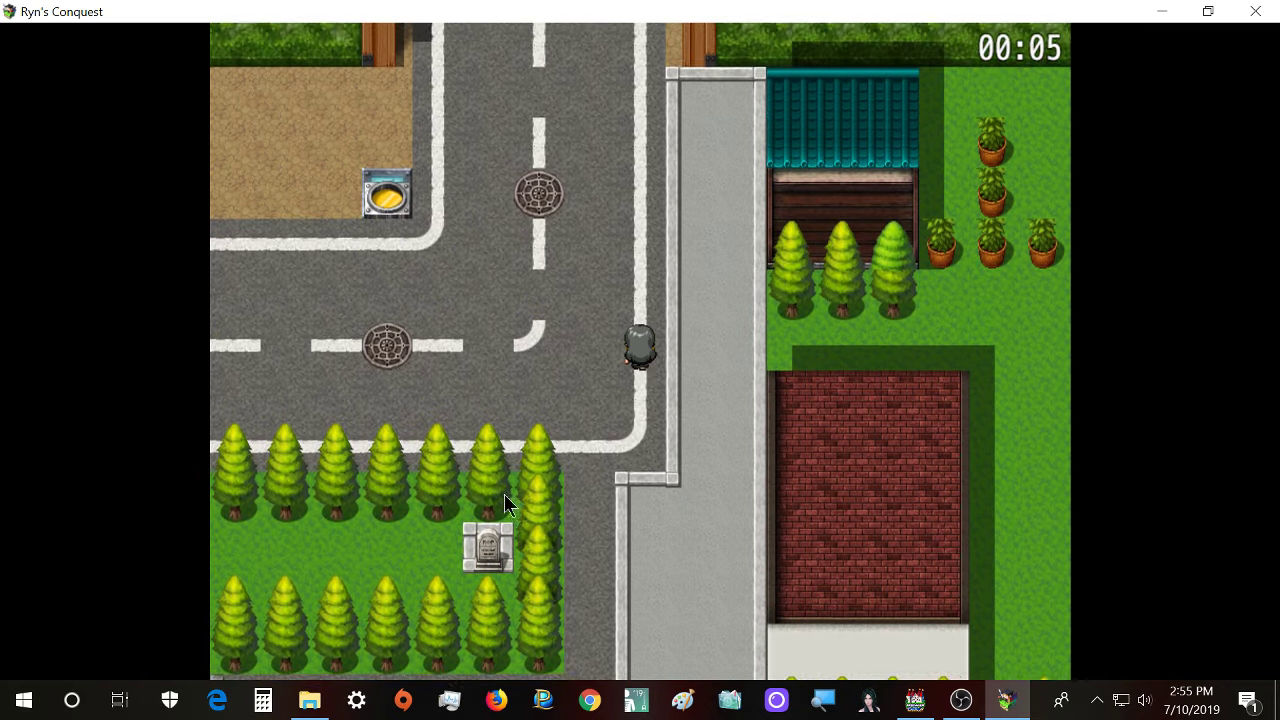
pyautogui.press('Left')
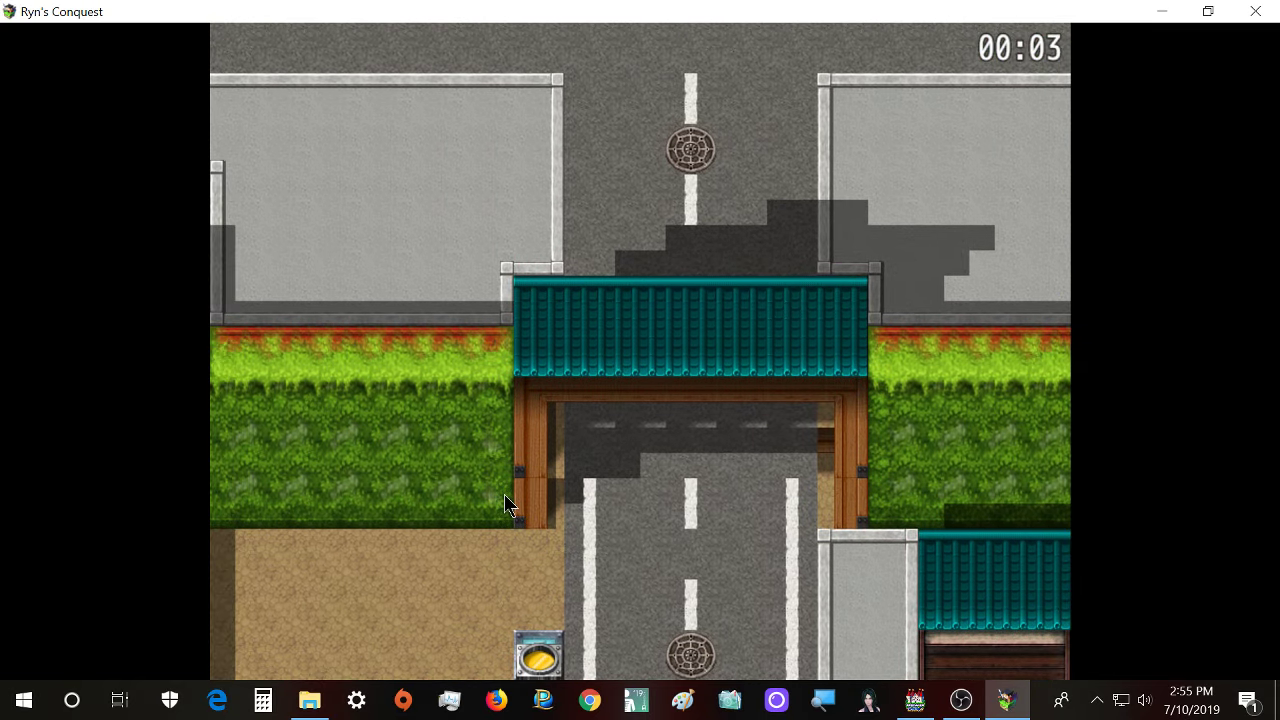
pyautogui.press('Up')
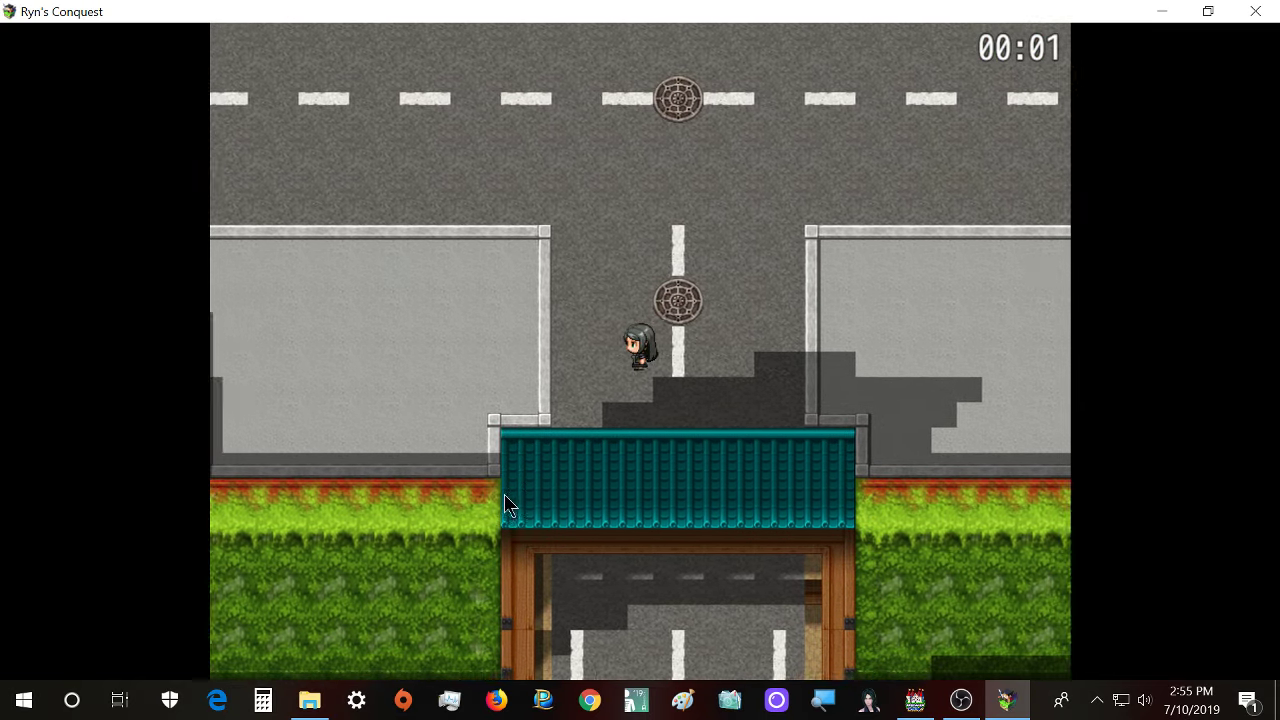
pyautogui.press('Left')
pyautogui.press('Right')
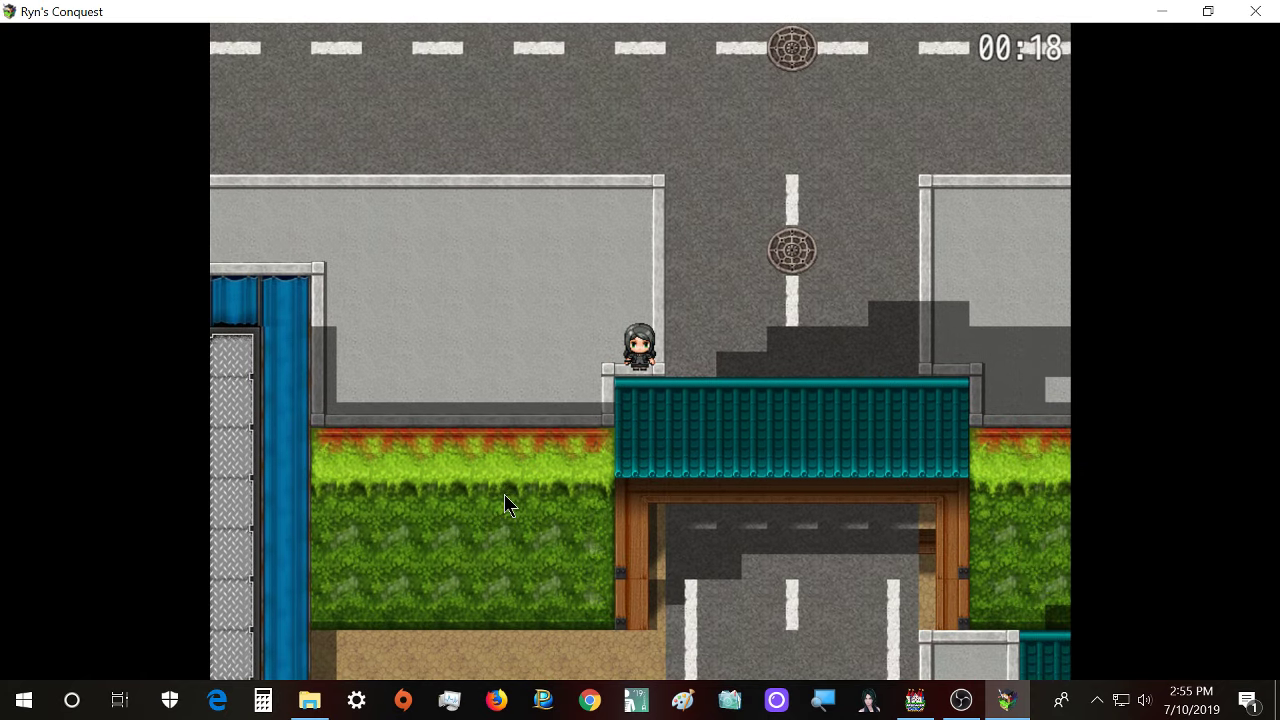
pyautogui.press('Right')
pyautogui.press('Left')
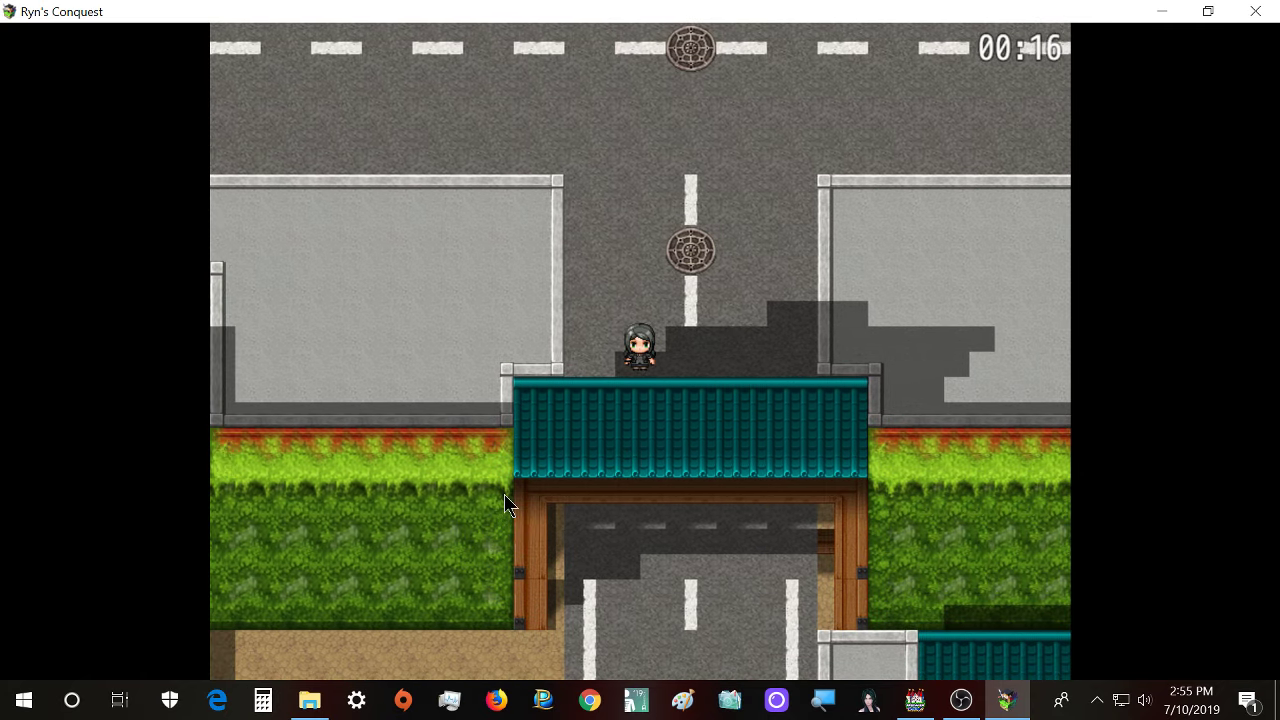
pyautogui.press('Right')
pyautogui.press('Down')
pyautogui.press('Up')
pyautogui.press('Left')
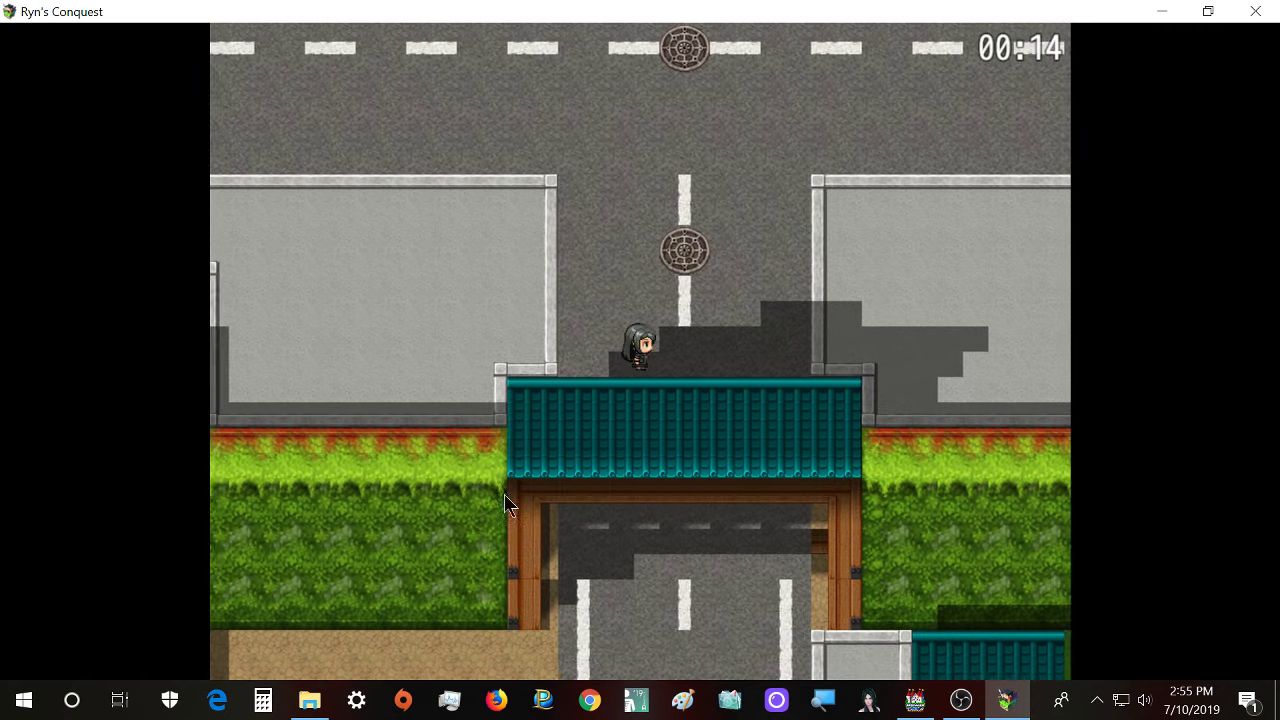
pyautogui.press('Right')
# - Walk left along the sidewalk and around the building's corner, left wall and top edge
pyautogui.press('Left')
pyautogui.press('Up')
pyautogui.press('Left')
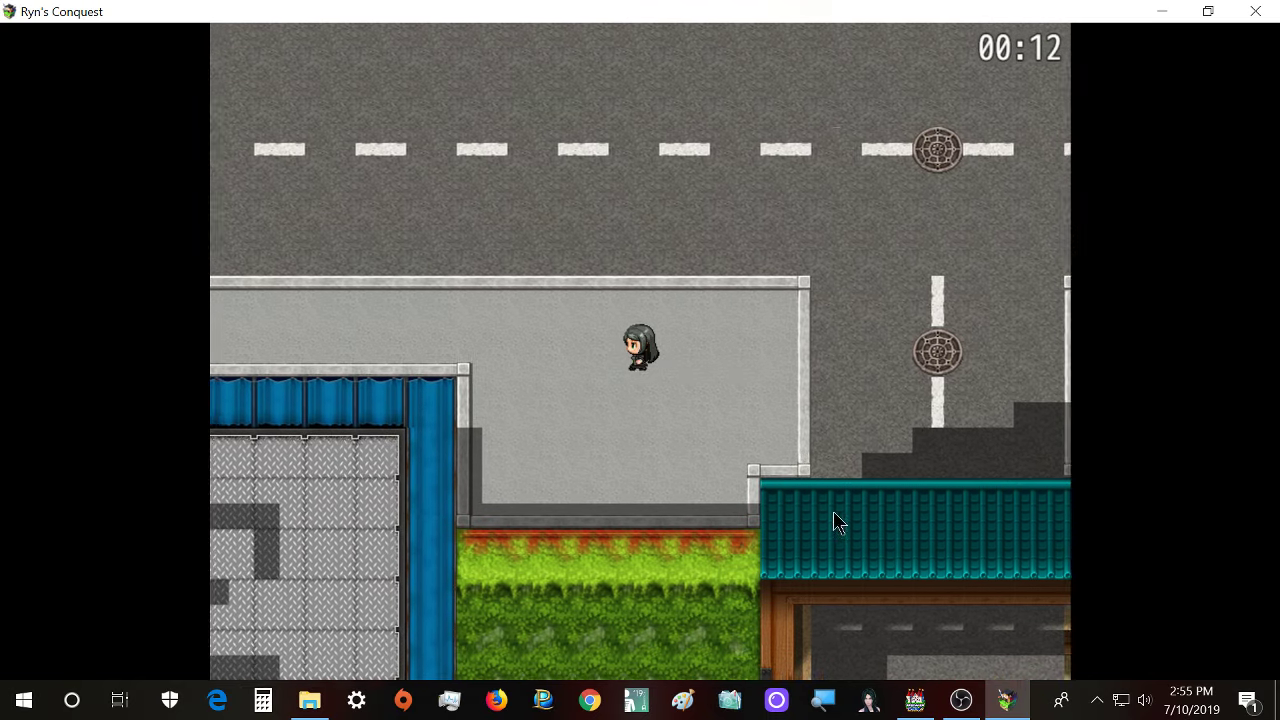
pyautogui.press('Down')
pyautogui.press('Left')
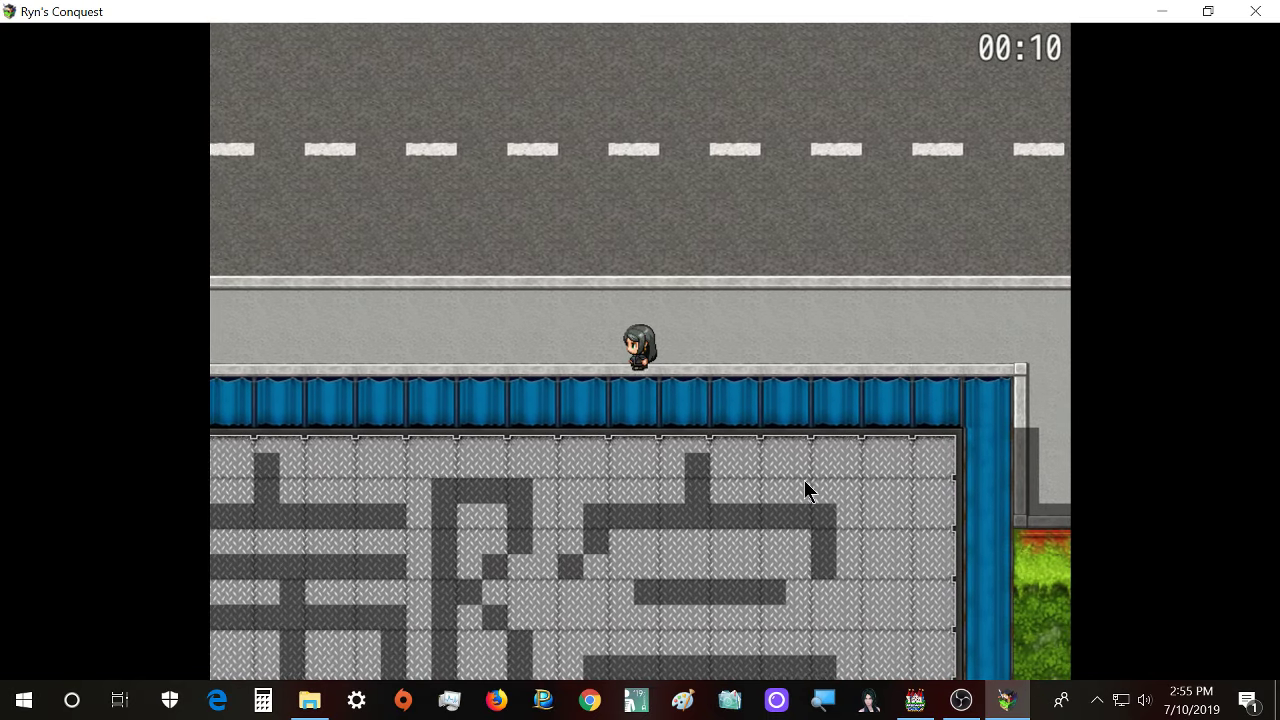
pyautogui.press('Left')
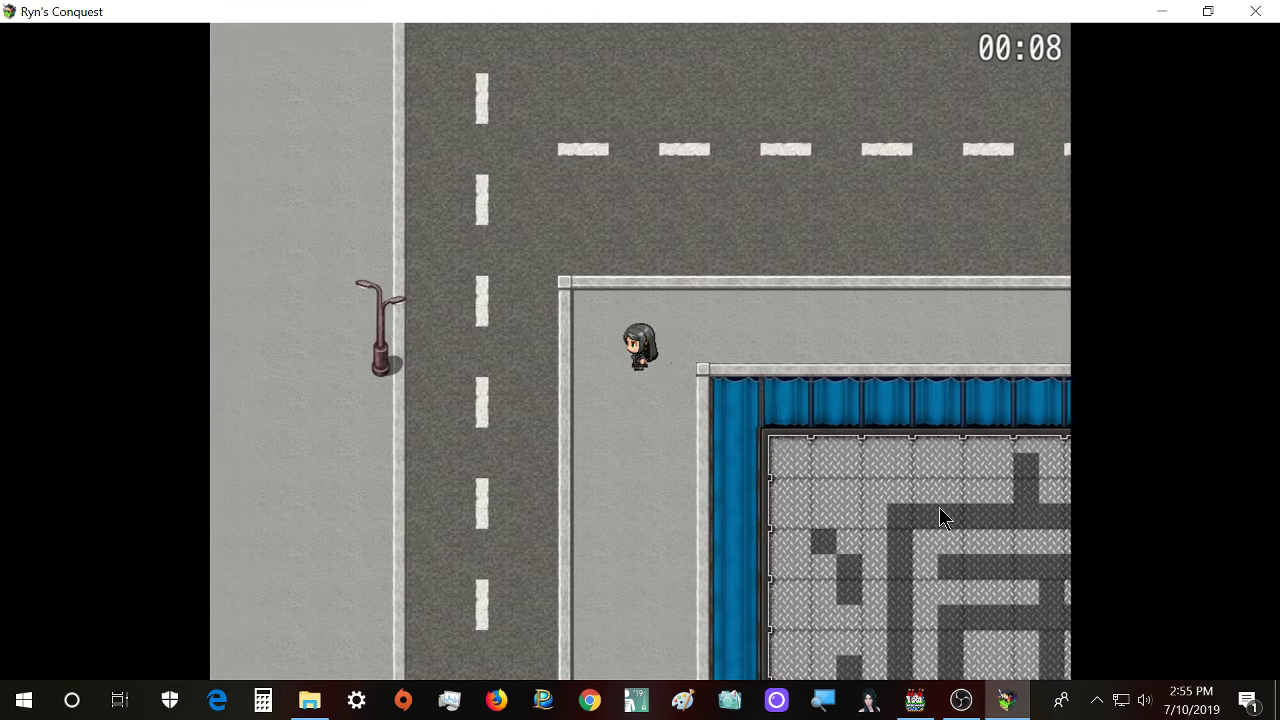
pyautogui.press('Down')
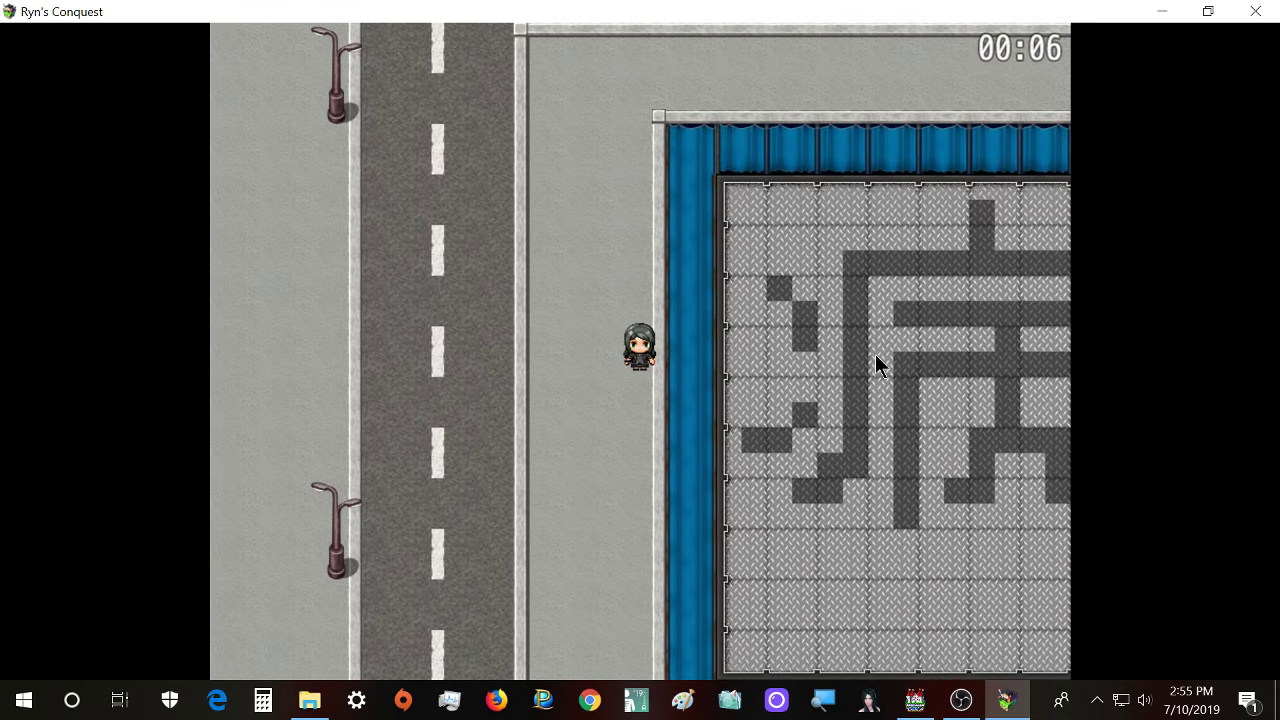
pyautogui.press('Up')
pyautogui.press('Right')
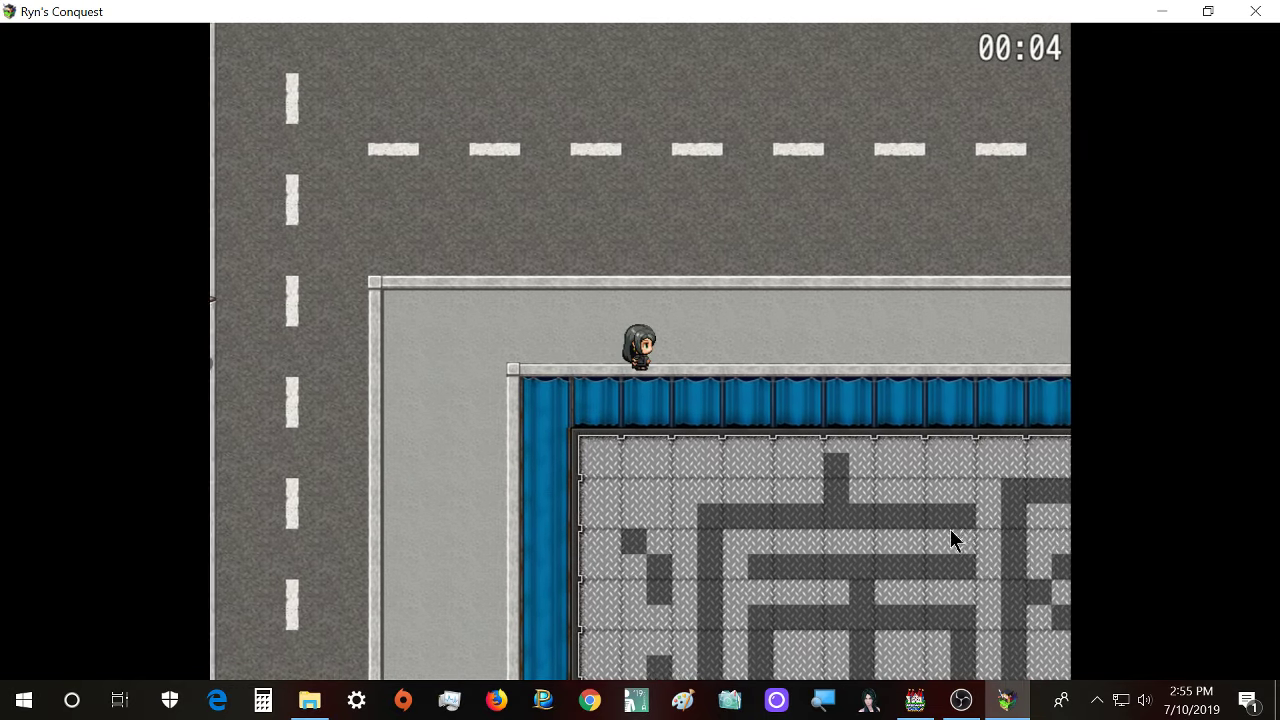
pyautogui.press('Right')
pyautogui.press('Left')
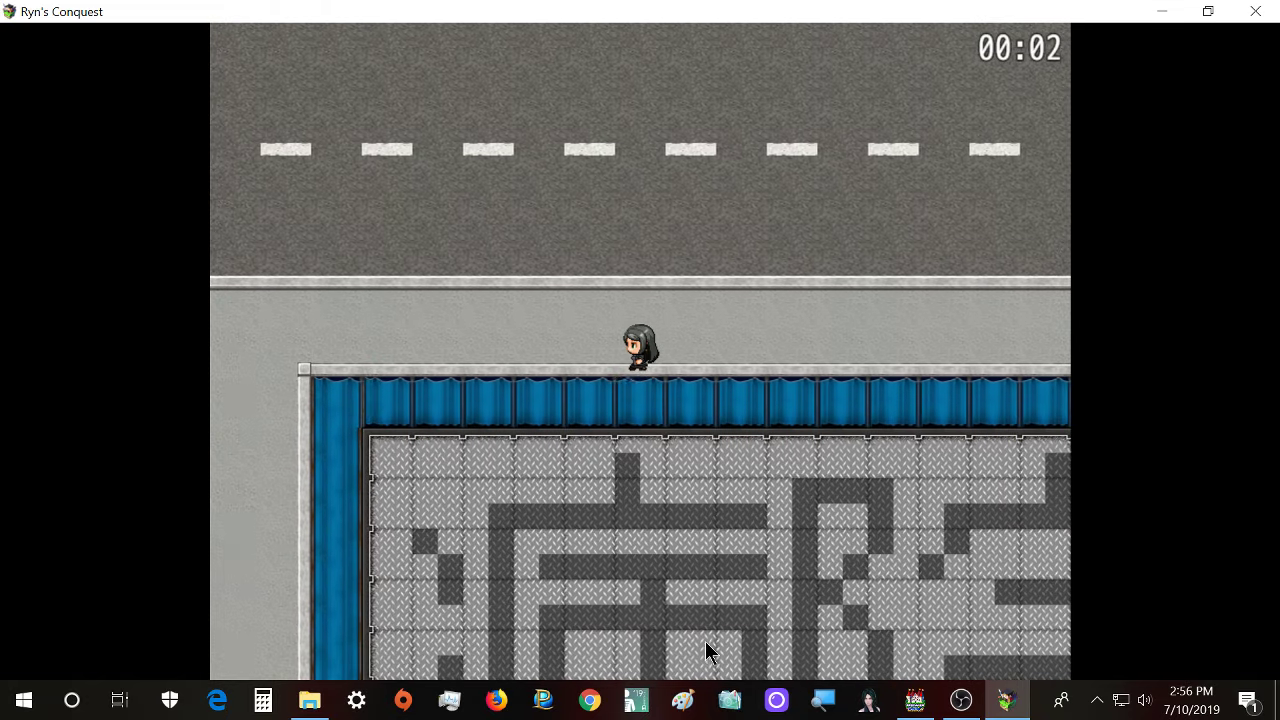
pyautogui.press('Down')
pyautogui.press('Down')
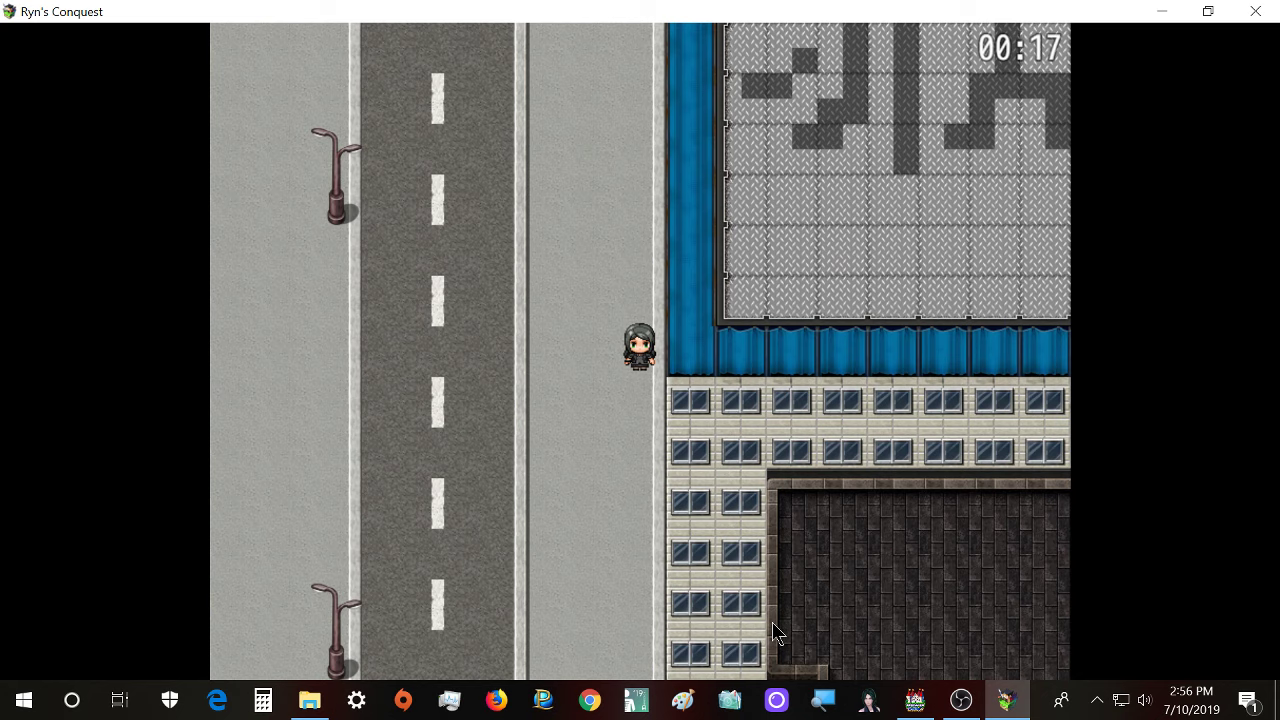
# - Pace up and down beside the building between the blue rooftop and the crosswalk
pyautogui.press('Up')
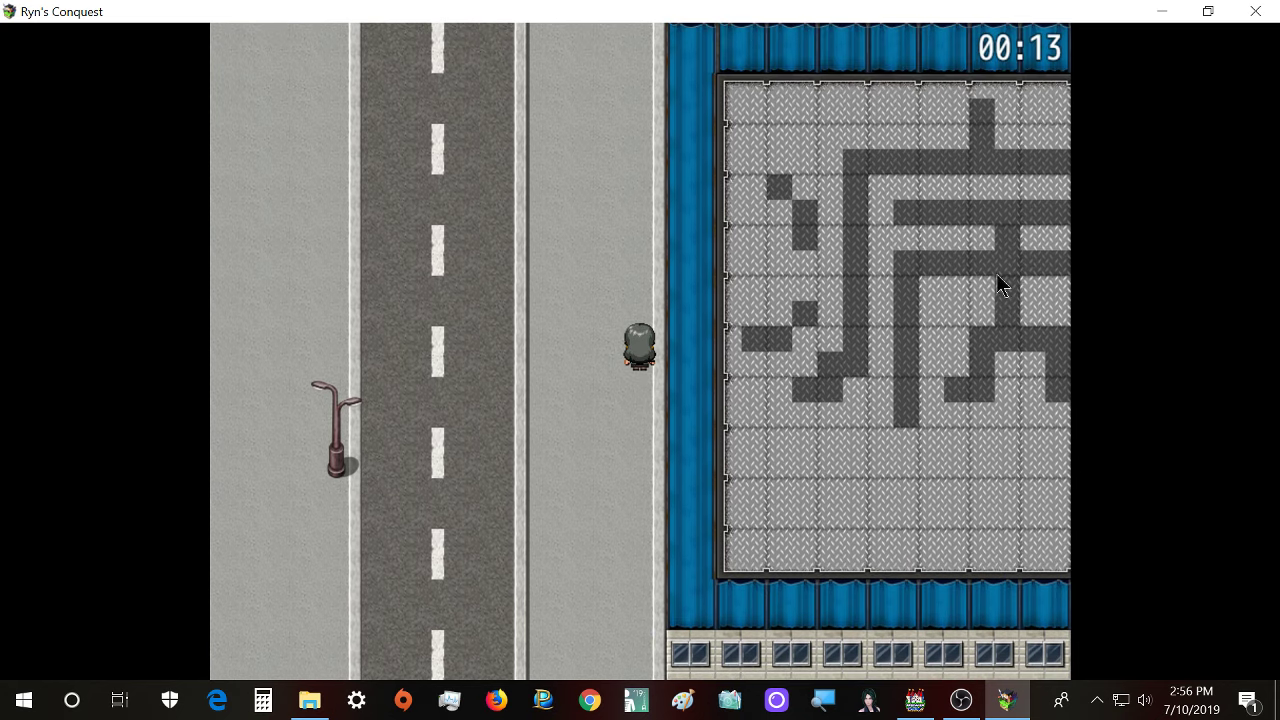
pyautogui.press('Down')
pyautogui.press('Up')
pyautogui.press('Down')
pyautogui.press('Down')
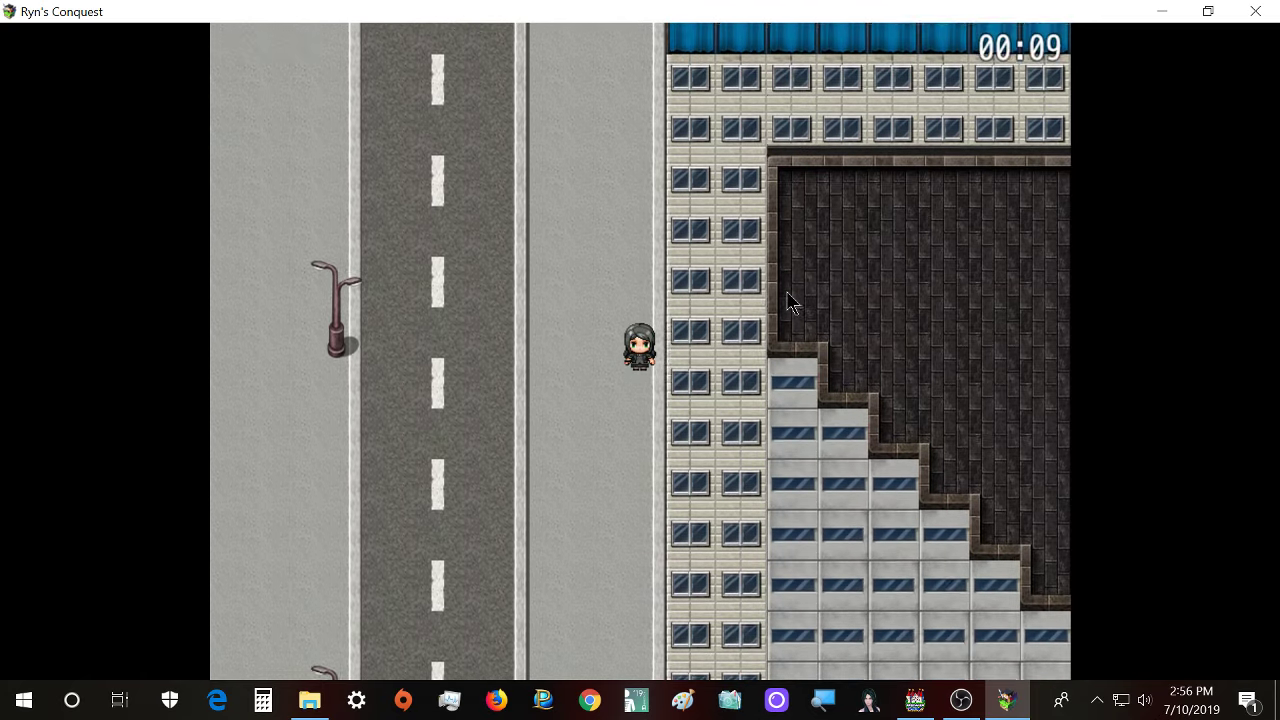
pyautogui.press('Down')
pyautogui.press('Up')
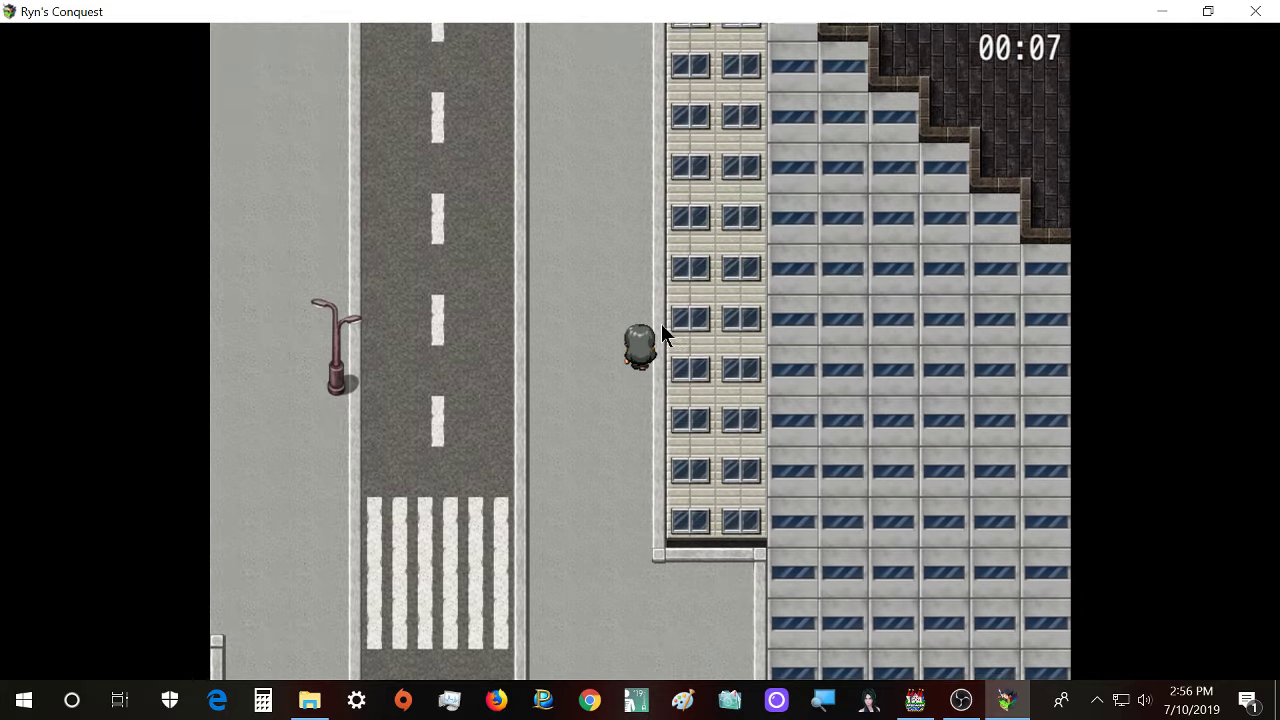
pyautogui.press('Up')
pyautogui.press('Down')
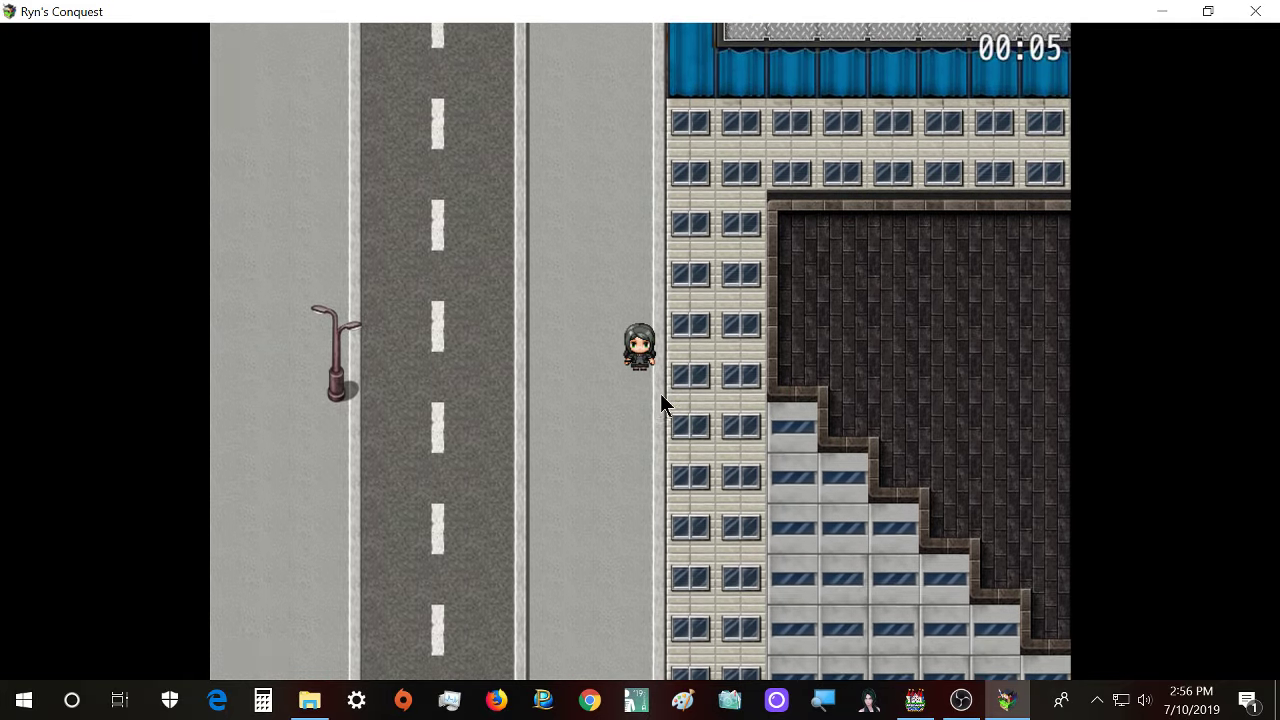
pyautogui.press('Down')
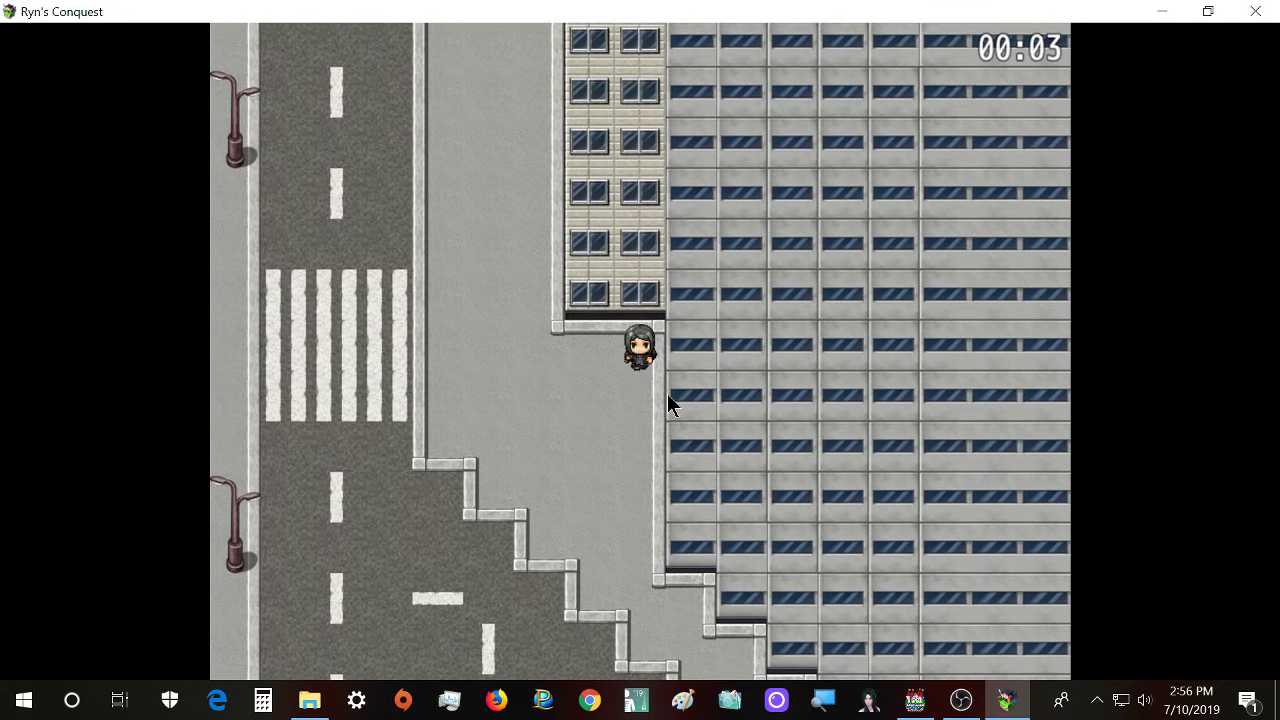
# - Walk down-right along the stepped diagonal sidewalk toward the road
pyautogui.press('Right')
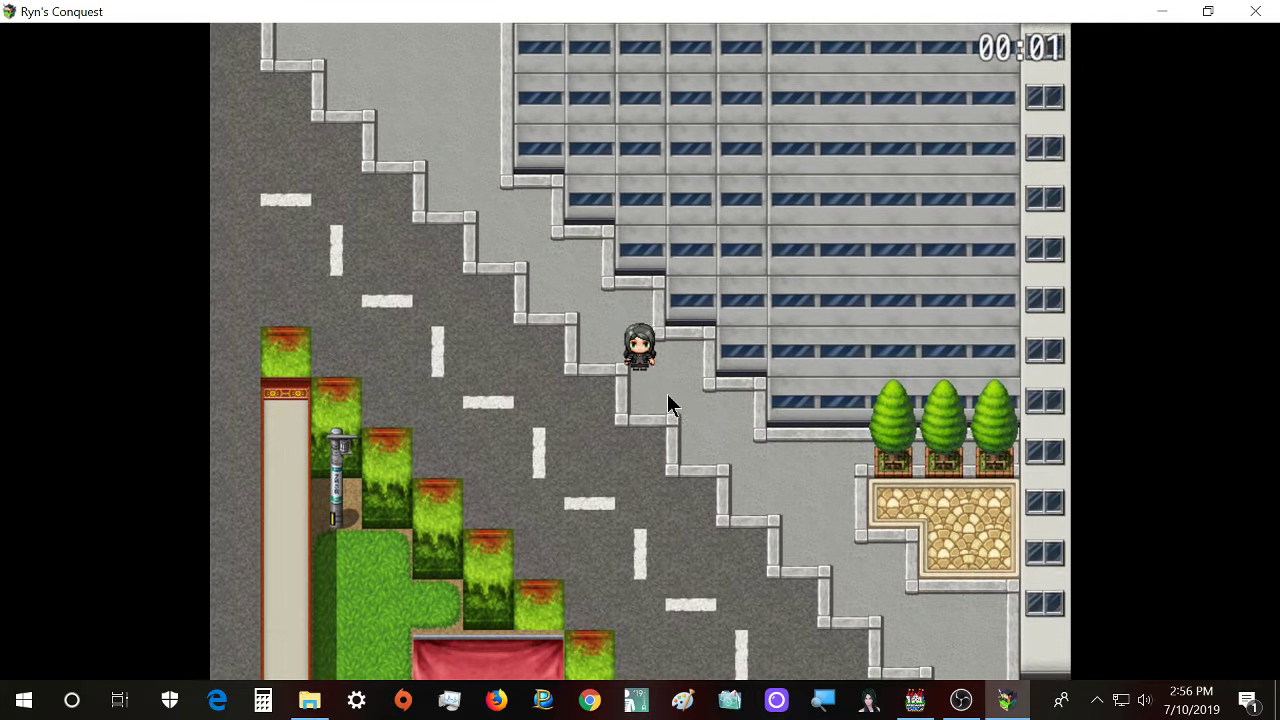
pyautogui.press('Up')
pyautogui.press('Left')
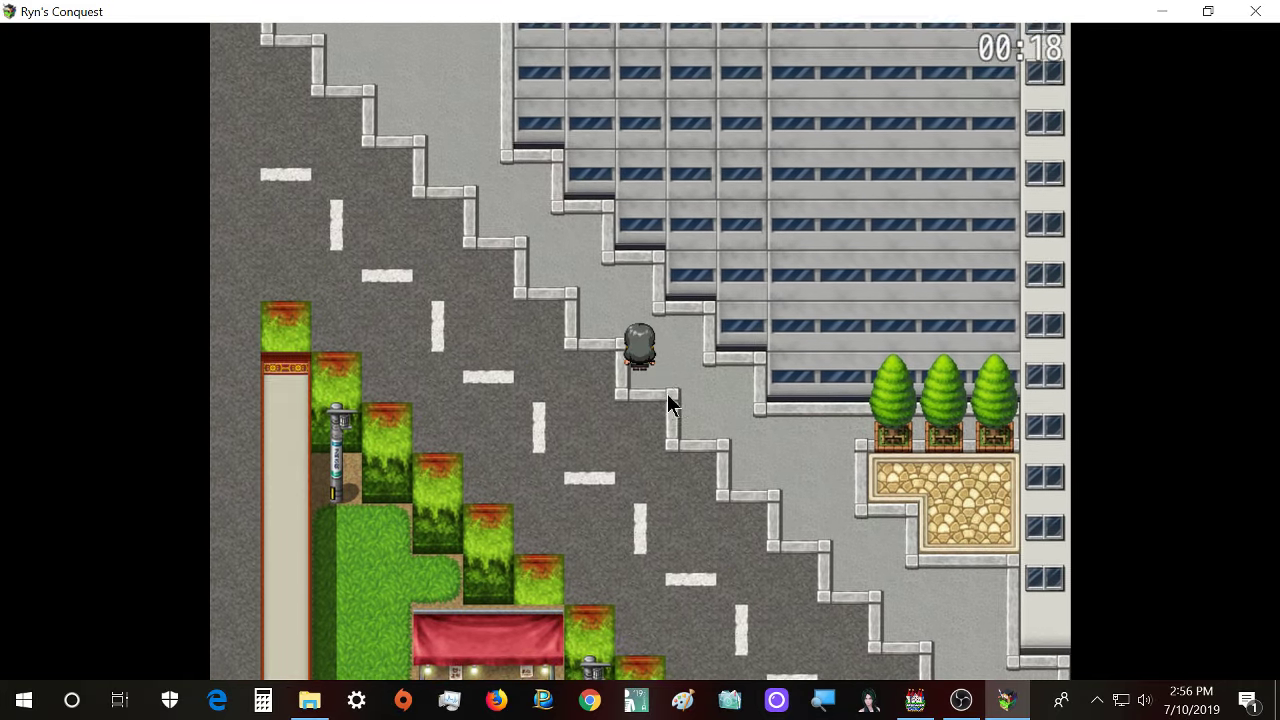
pyautogui.press('Right')
pyautogui.press('Down')
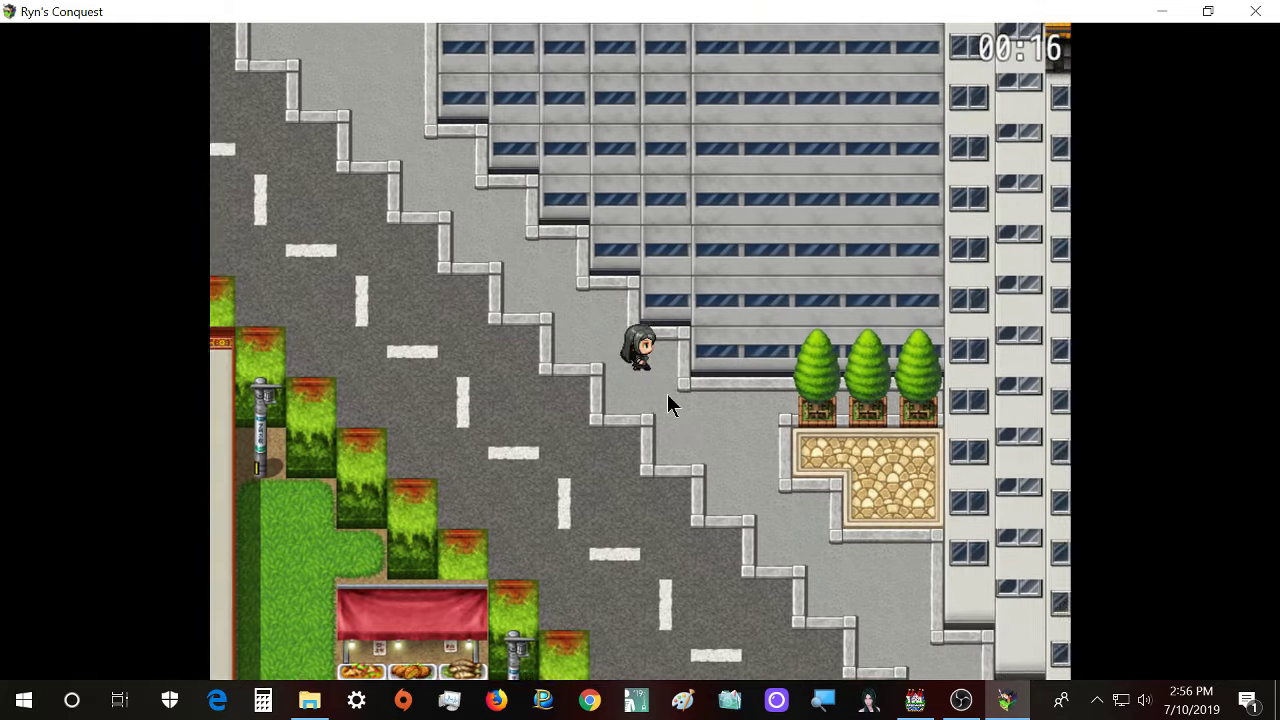
pyautogui.press('Down')
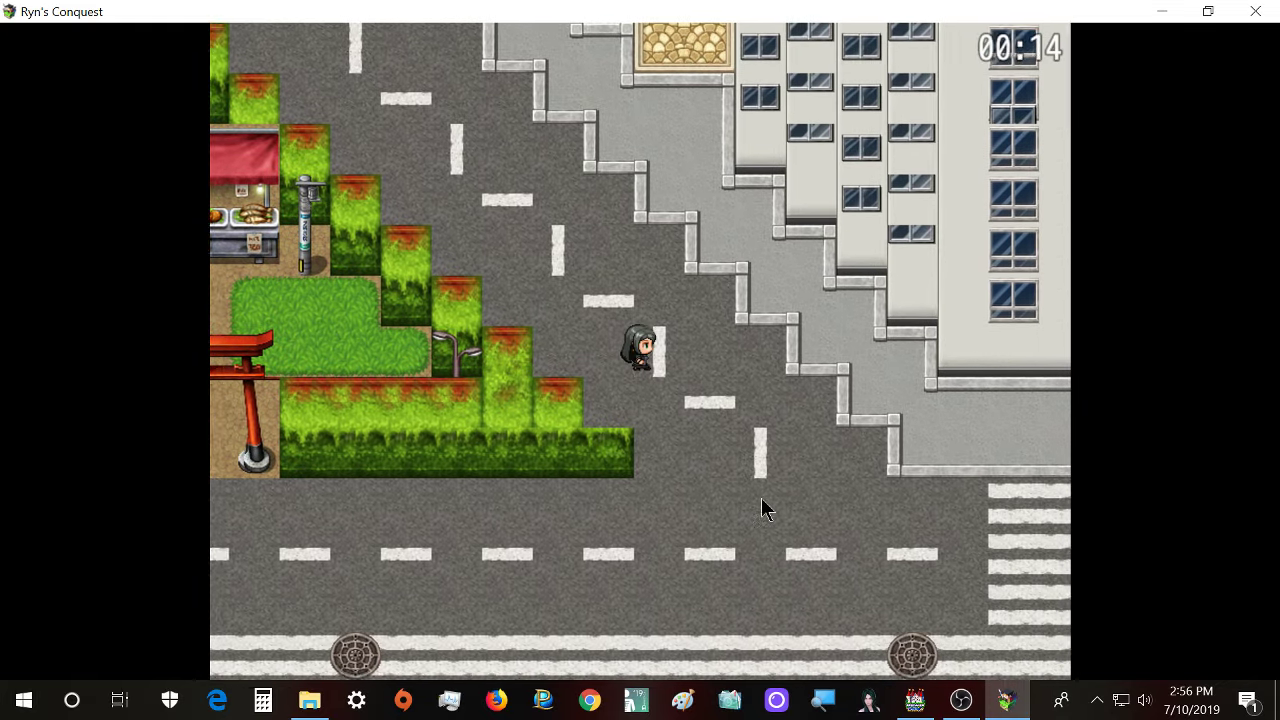
# - Move around the road, then walk down onto the wide road below the torii-gated park
pyautogui.press('Up')
pyautogui.press('Up')
pyautogui.press('Left')
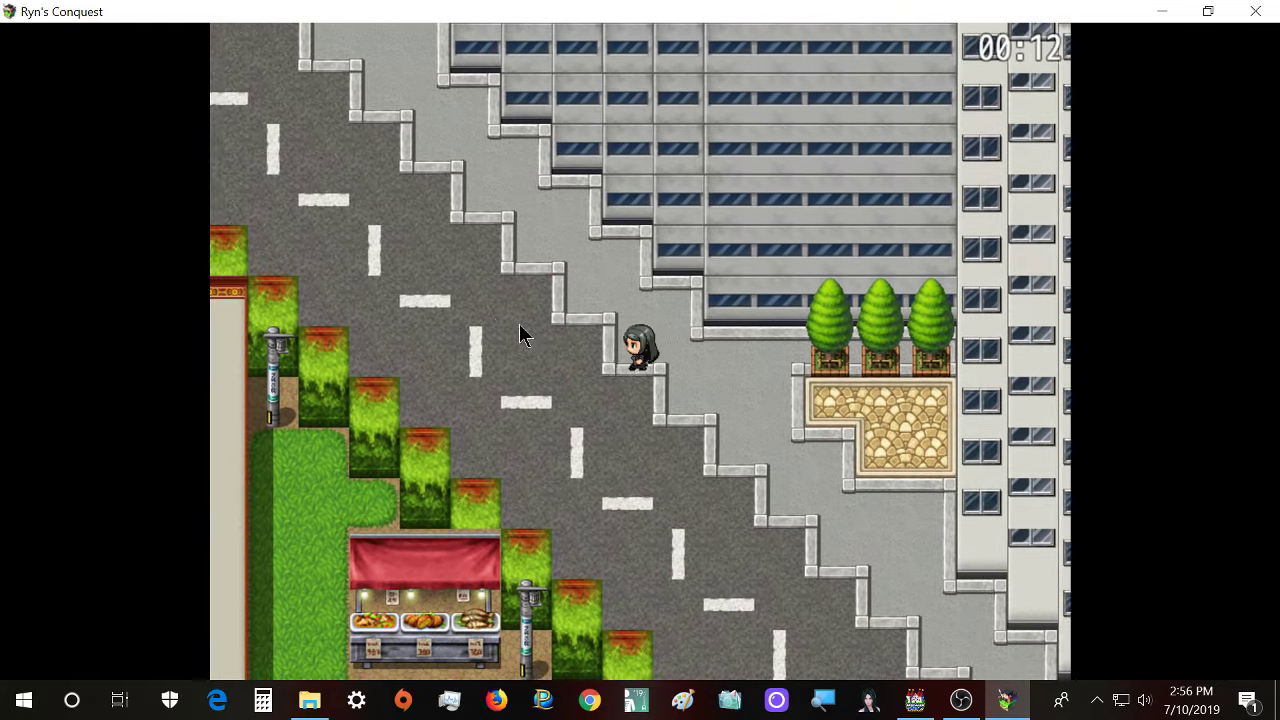
pyautogui.press('Up')
pyautogui.press('Down')
pyautogui.press('Right')
pyautogui.press('Down')
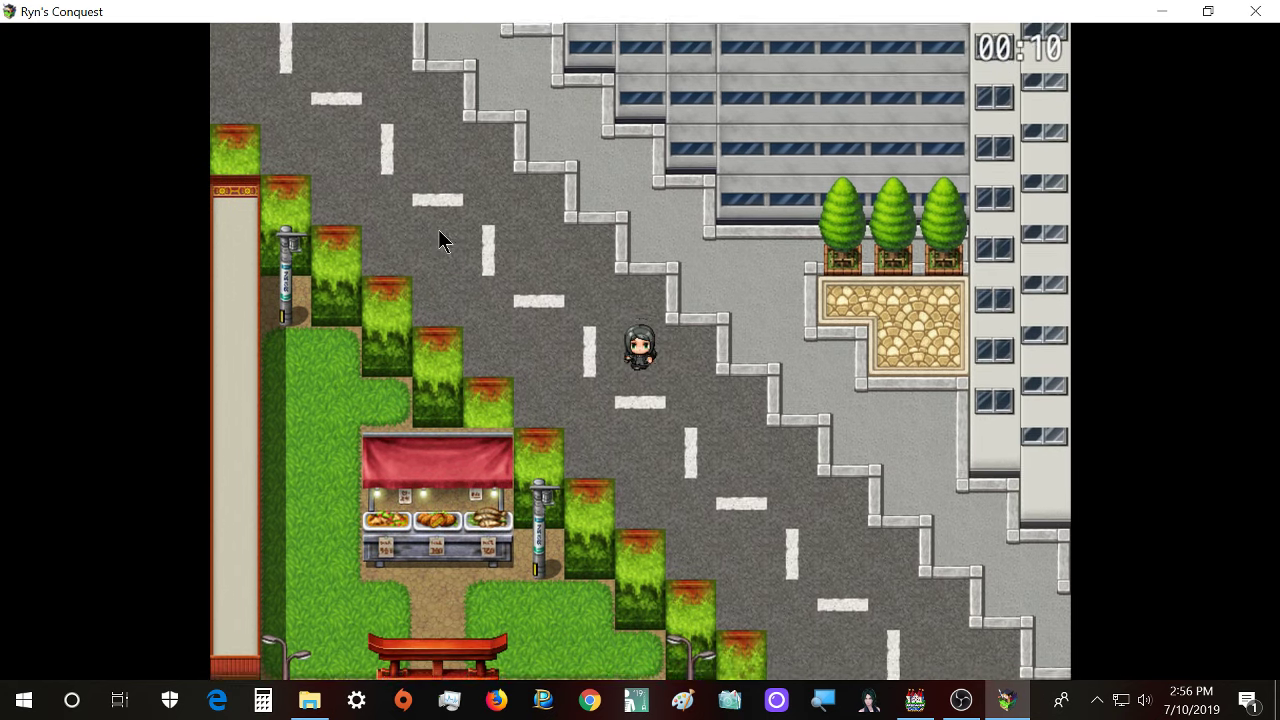
pyautogui.press('Up')
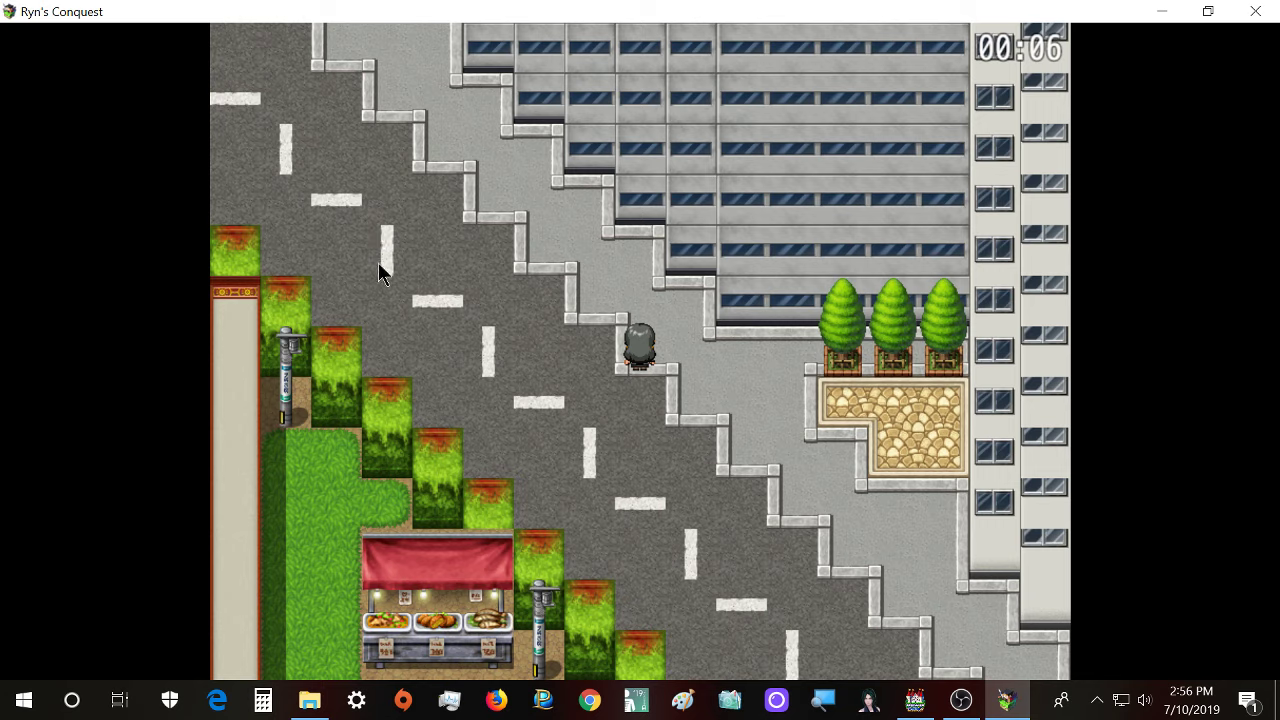
pyautogui.press('Down')
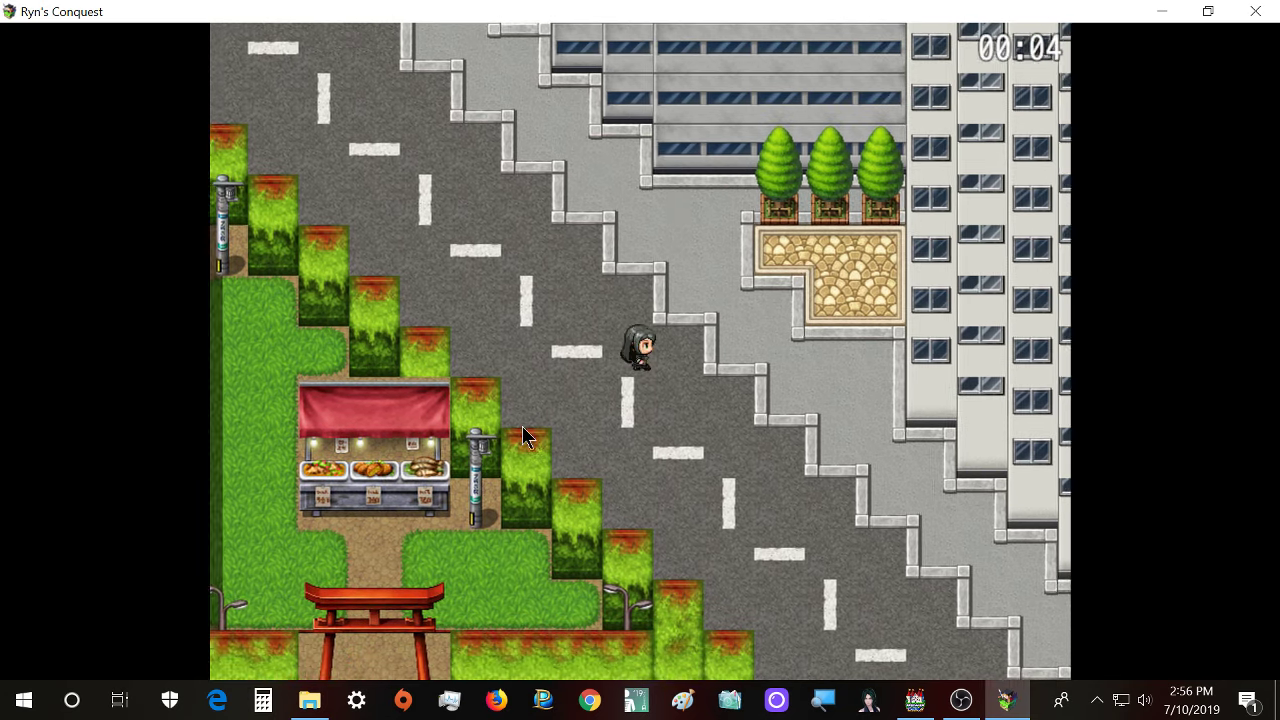
pyautogui.press('Down')
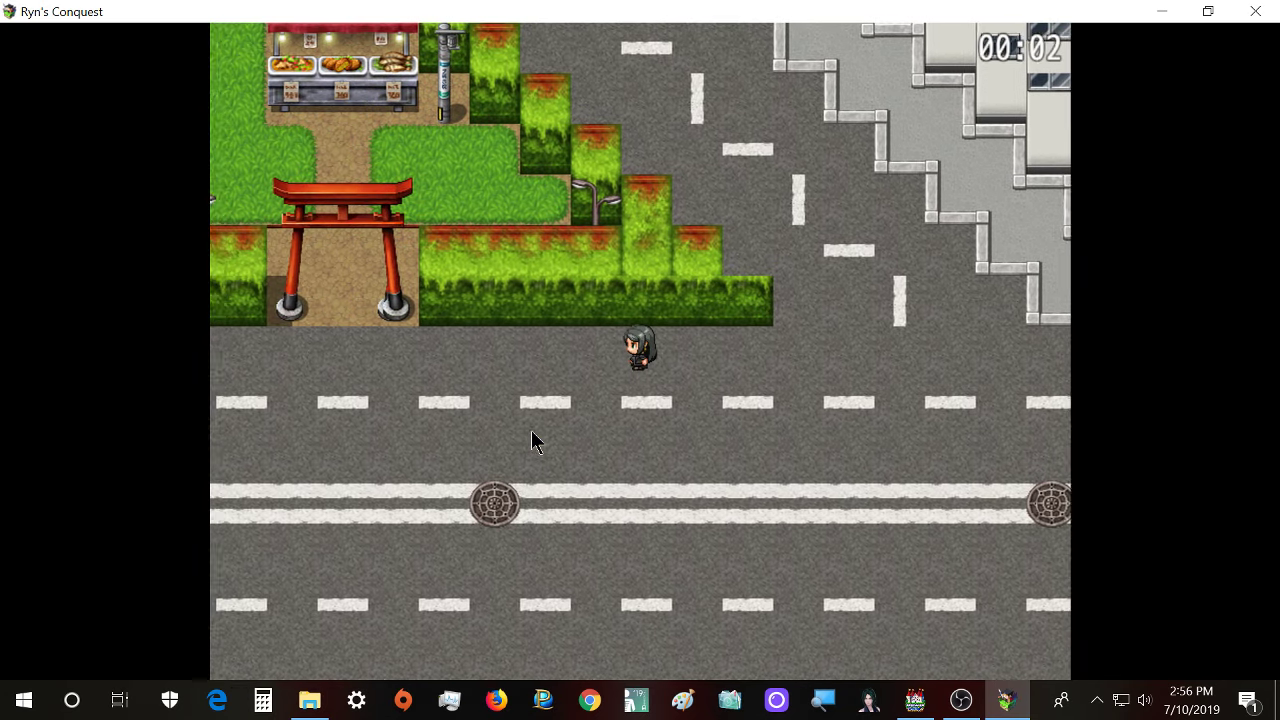
# - Walk through the torii gate along the park path and back down past the food stall
pyautogui.press('Left')
pyautogui.press('Up')
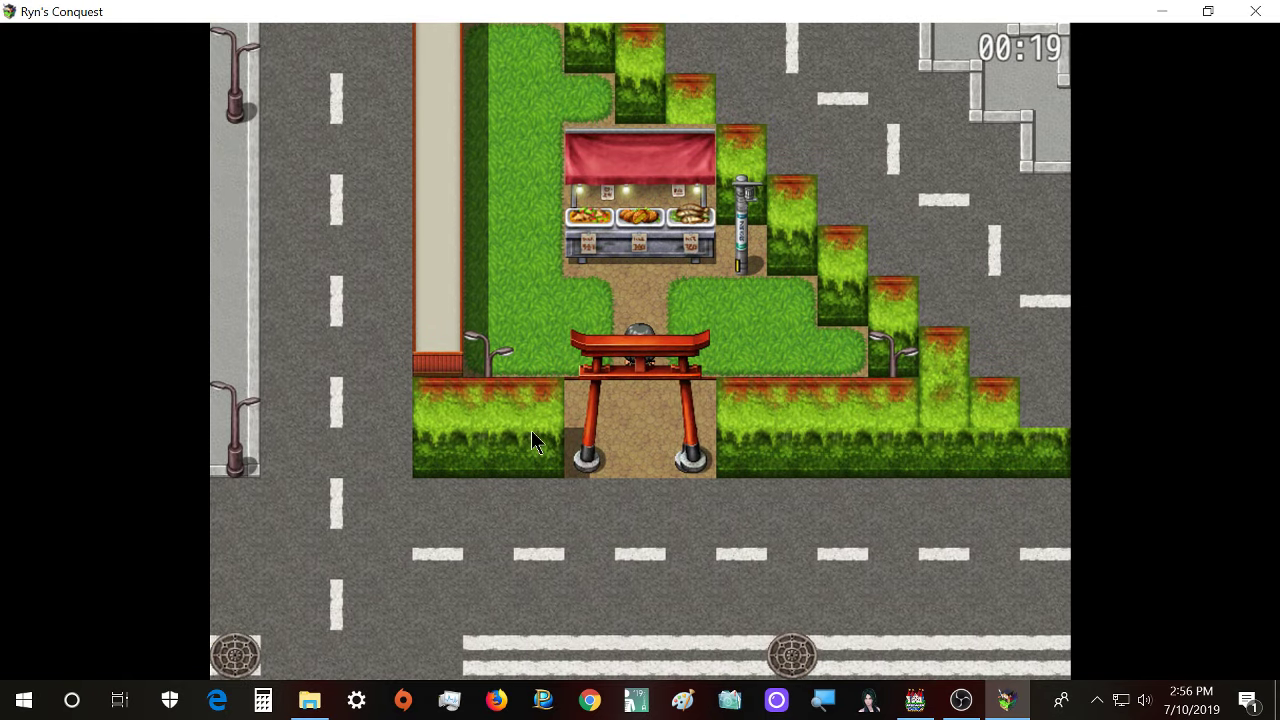
pyautogui.press('Up')
pyautogui.press('Left')
pyautogui.press('Up')
pyautogui.press('Down')
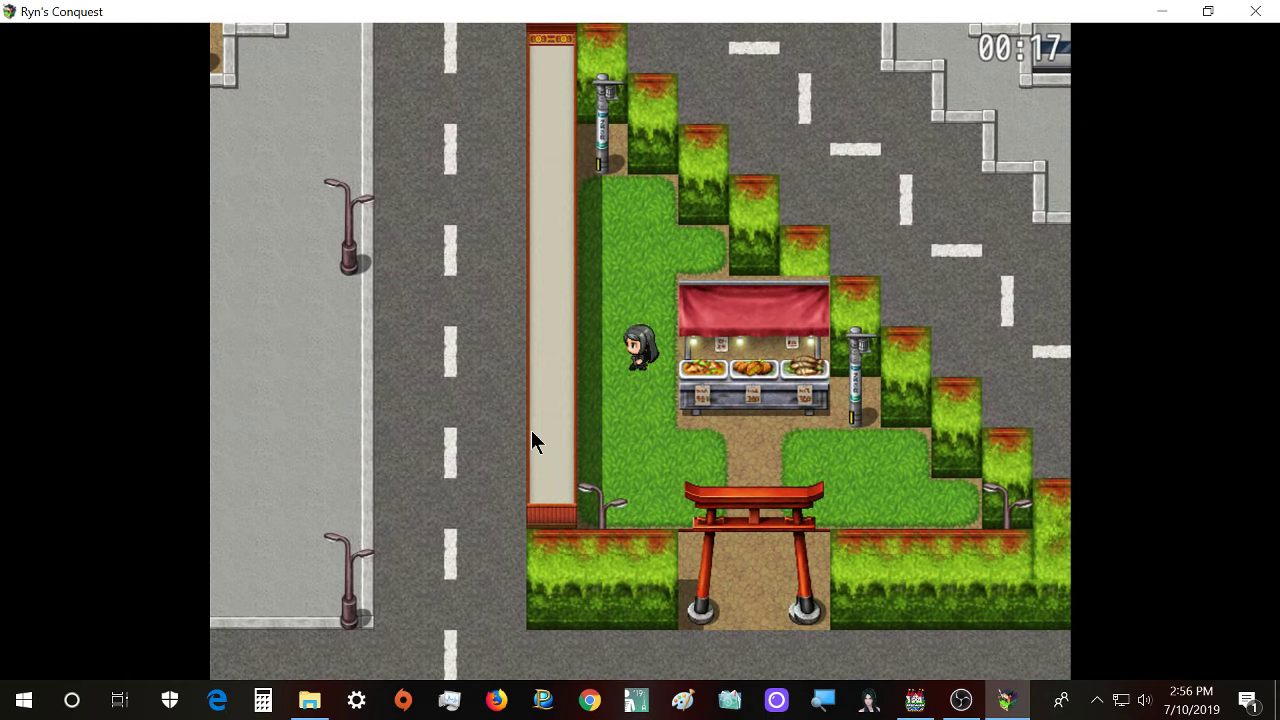
pyautogui.press('Down')
pyautogui.press('Right')
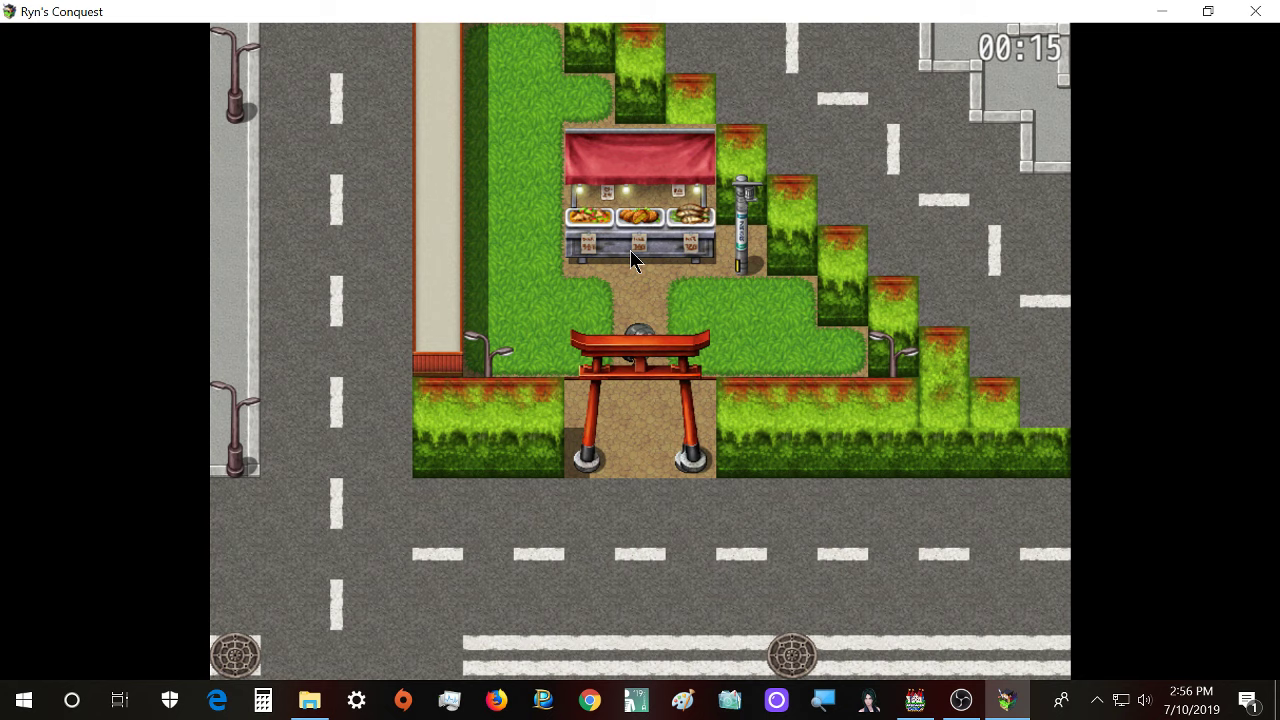
# - Walk from the gate onto the road and along the sidewalk to the shrine stairs
pyautogui.press('Down')
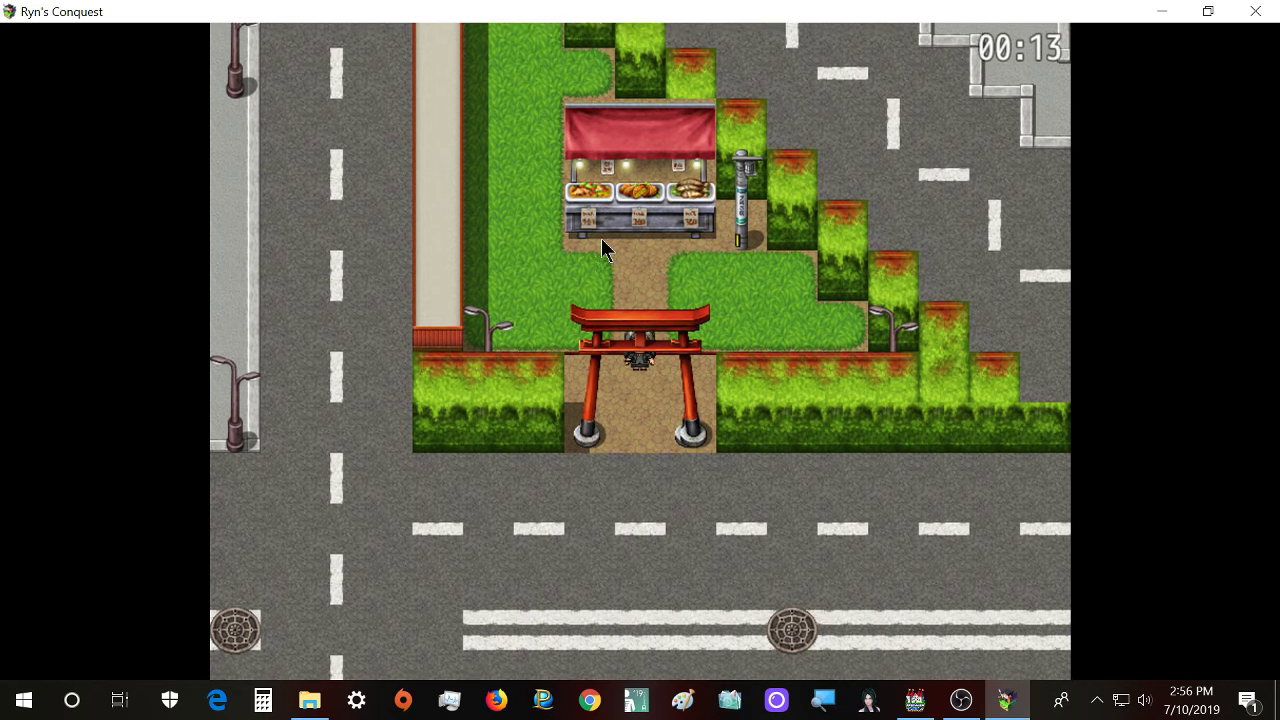
pyautogui.press('Left')
pyautogui.press('Up')
pyautogui.press('Left')
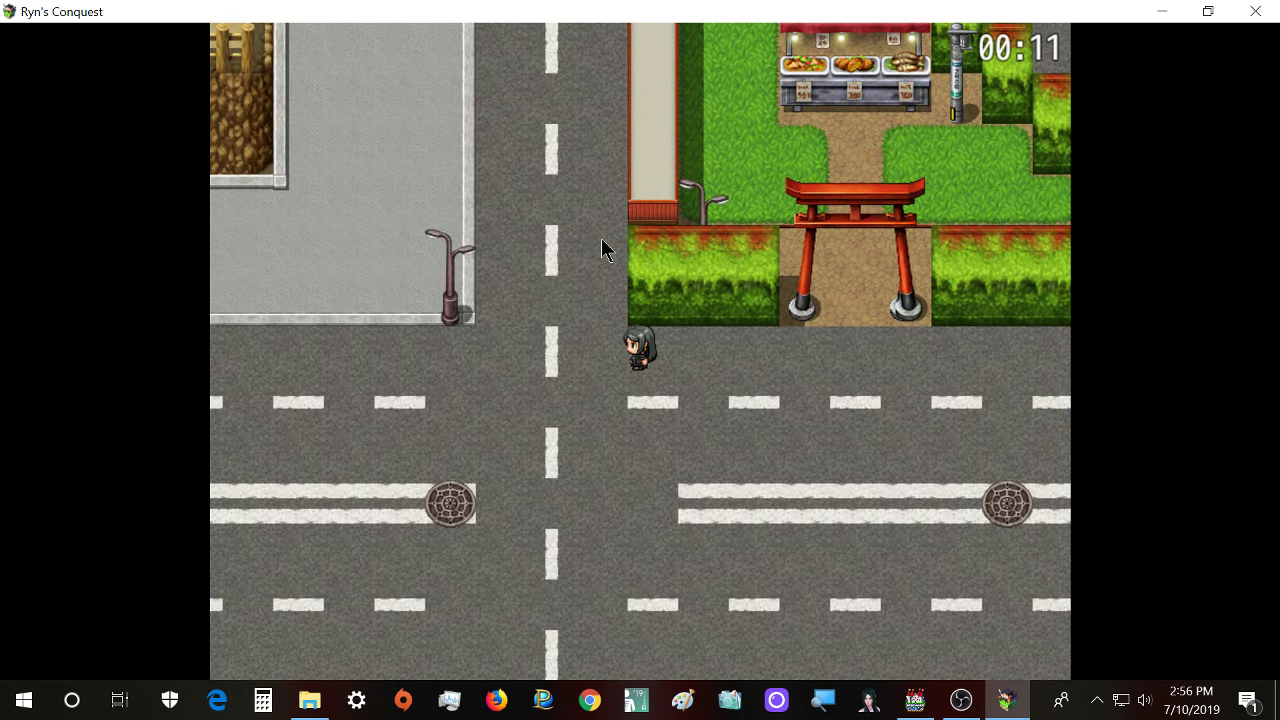
pyautogui.press('Up')
pyautogui.press('Up')
pyautogui.press('Left')
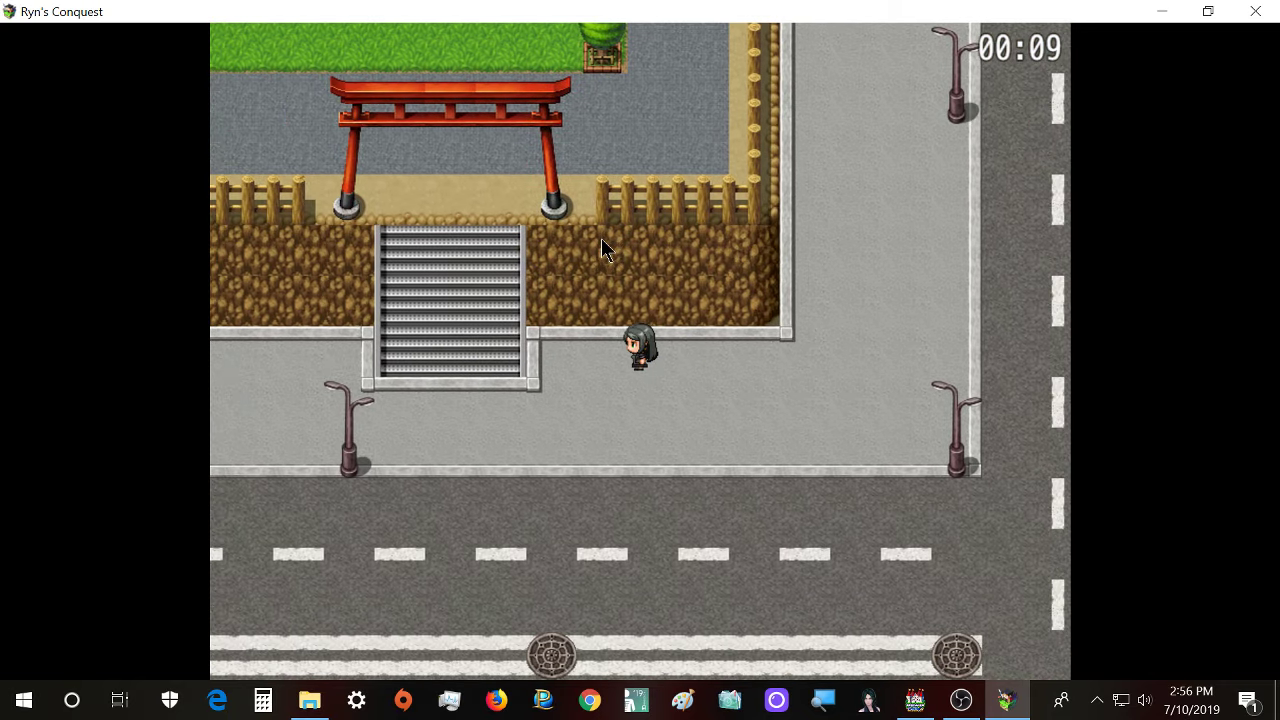
pyautogui.press('Up')
# - Climb the shrine stairs into the garden, then the stone stairs into the upper garden
pyautogui.press('Left')
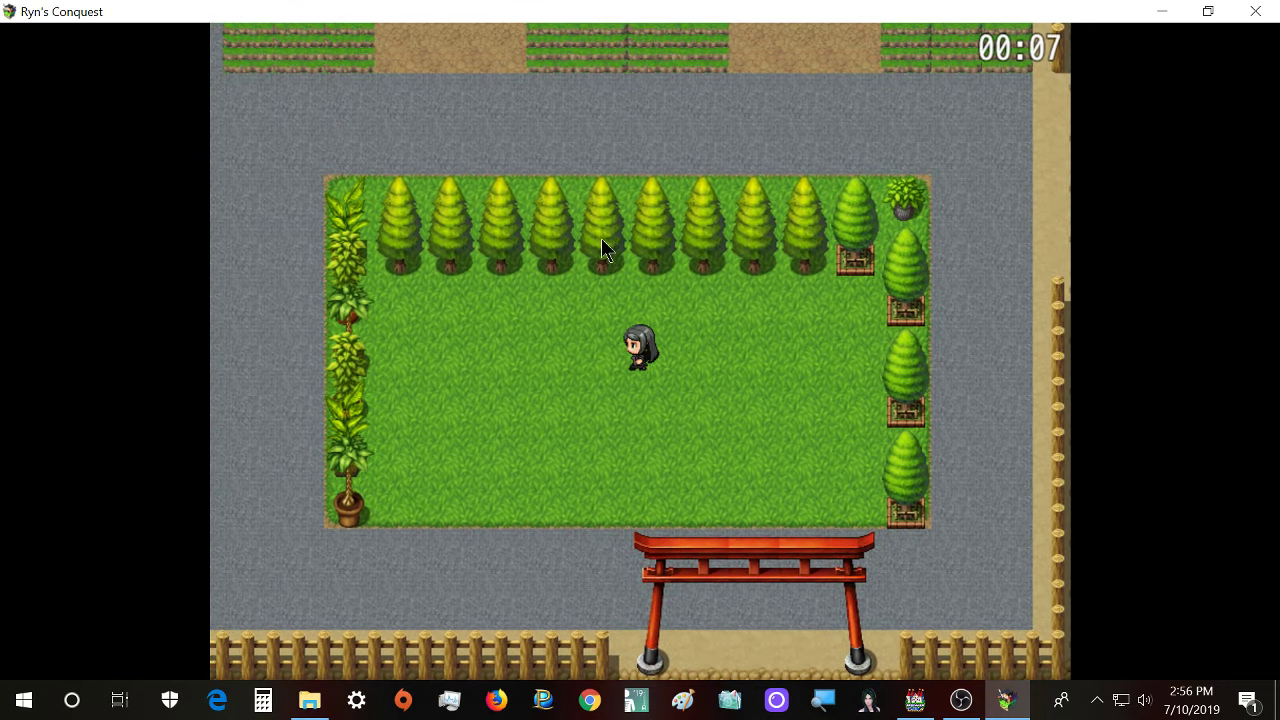
pyautogui.press('Down')
pyautogui.press('Down')
pyautogui.press('Left')
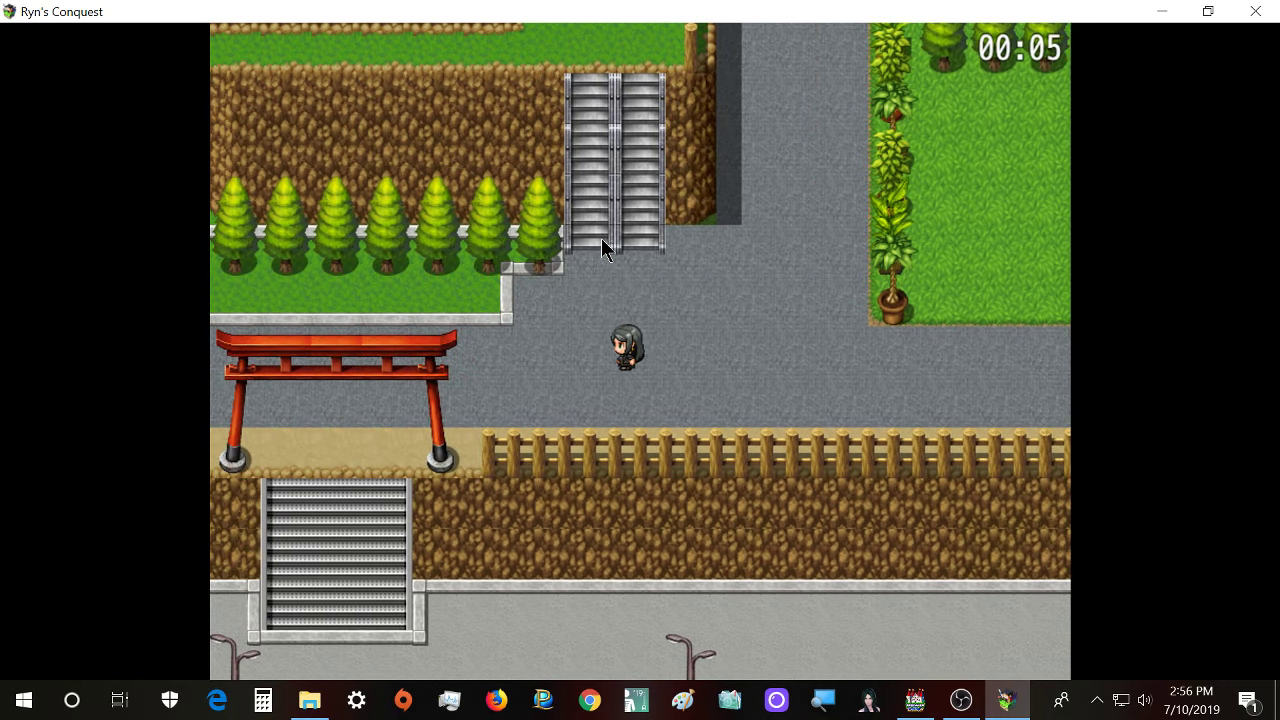
pyautogui.press('Up')
pyautogui.press('Up')
pyautogui.press('Left')
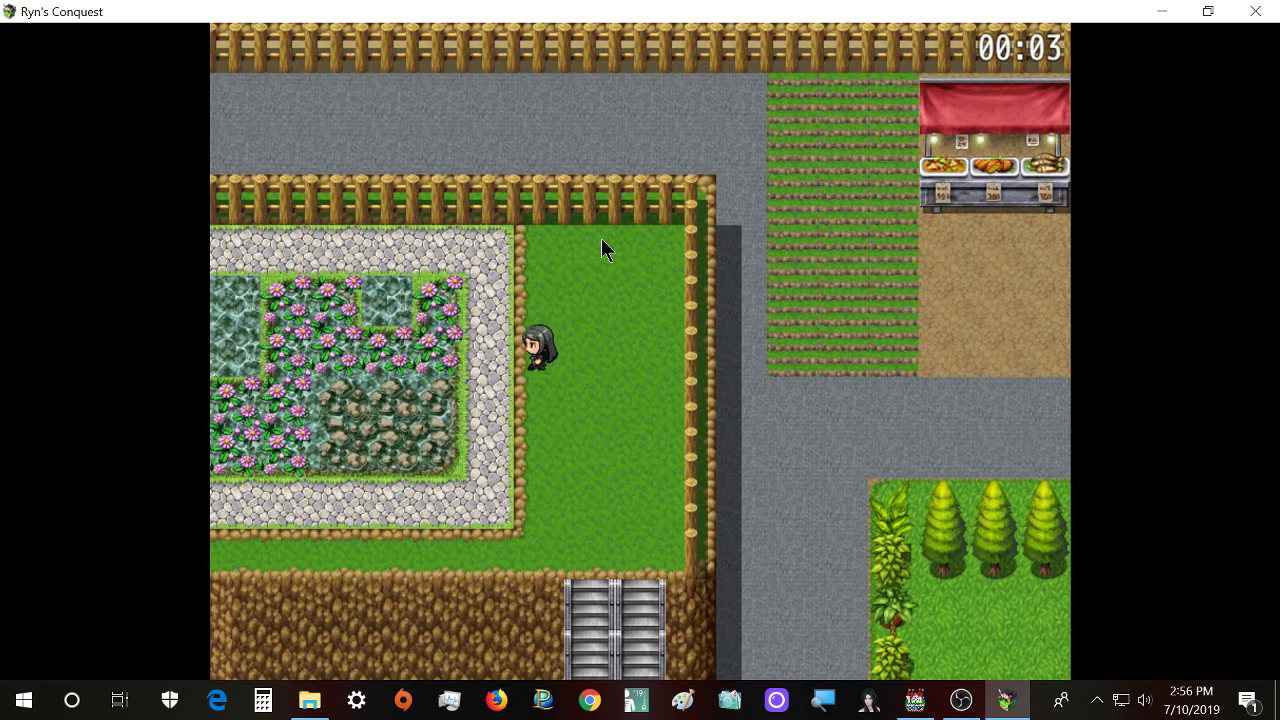
# - Wander across the fenced flower bed and move to a nearby flower tile
pyautogui.press('Down')
pyautogui.press('Left')
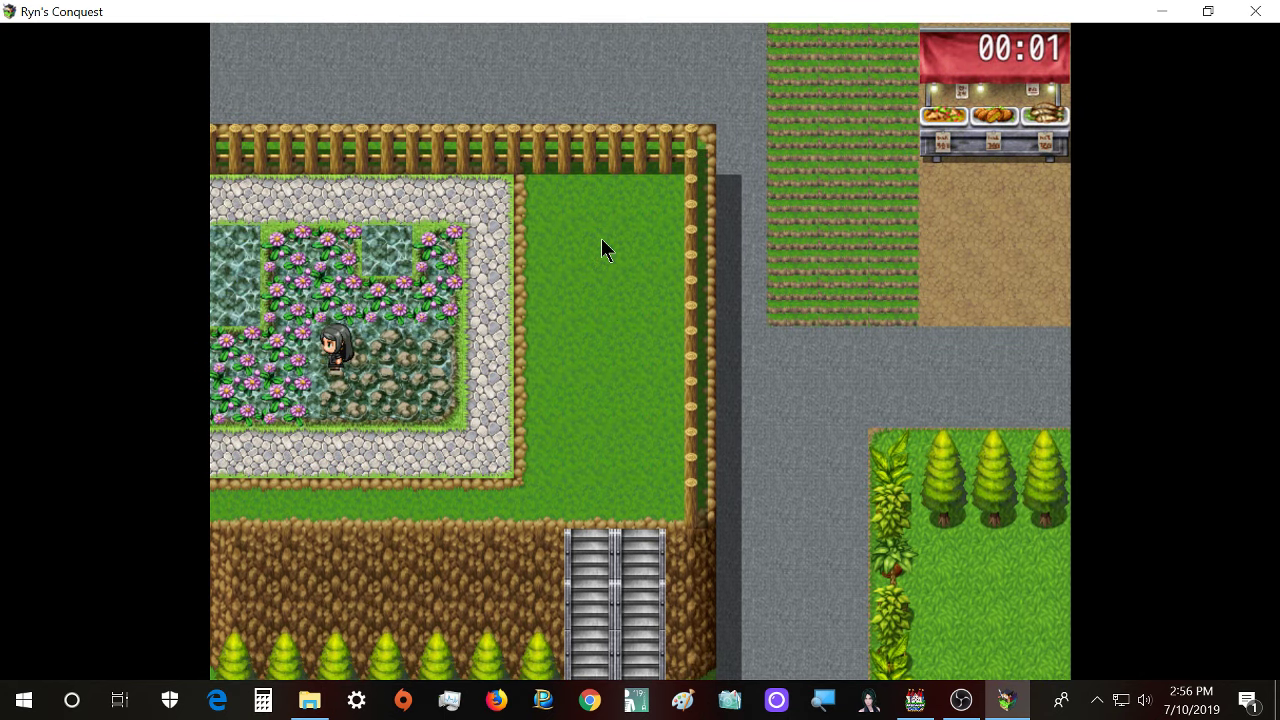
pyautogui.press('Down')
pyautogui.press('Down')
pyautogui.press('Left')
pyautogui.press('Up')
pyautogui.press('Right')
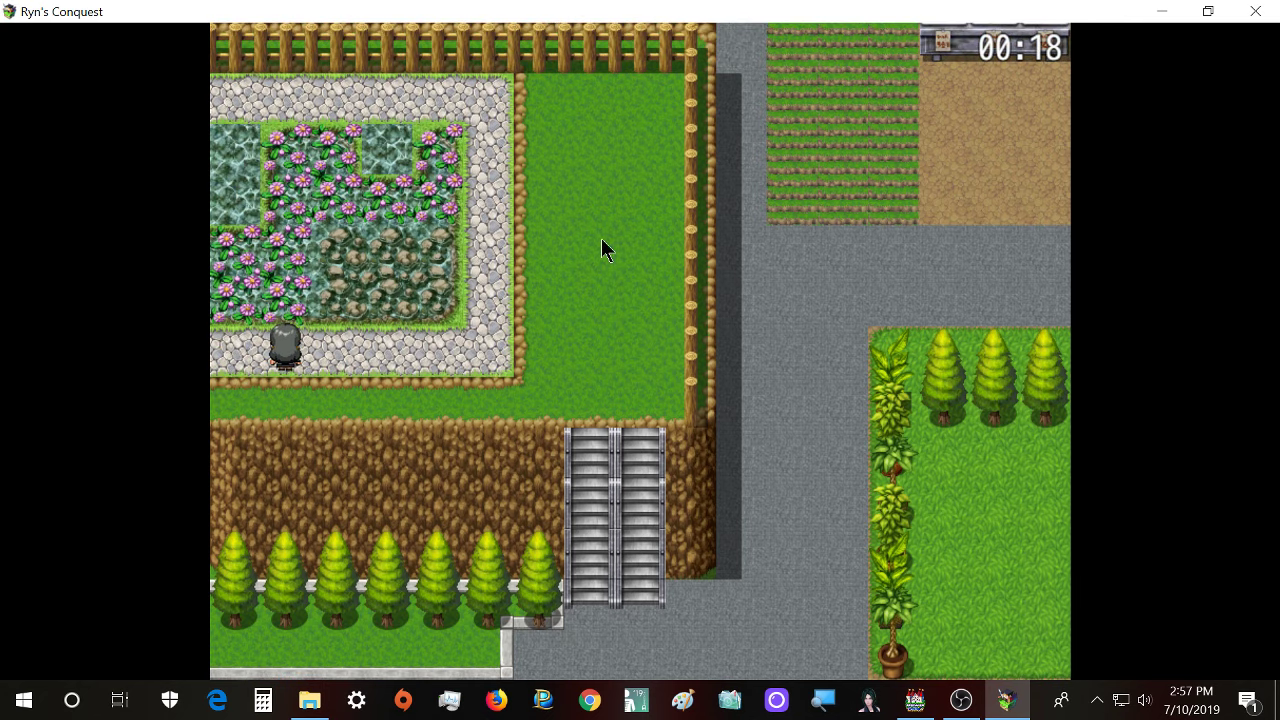
pyautogui.press('Up')
pyautogui.click(378, 392)
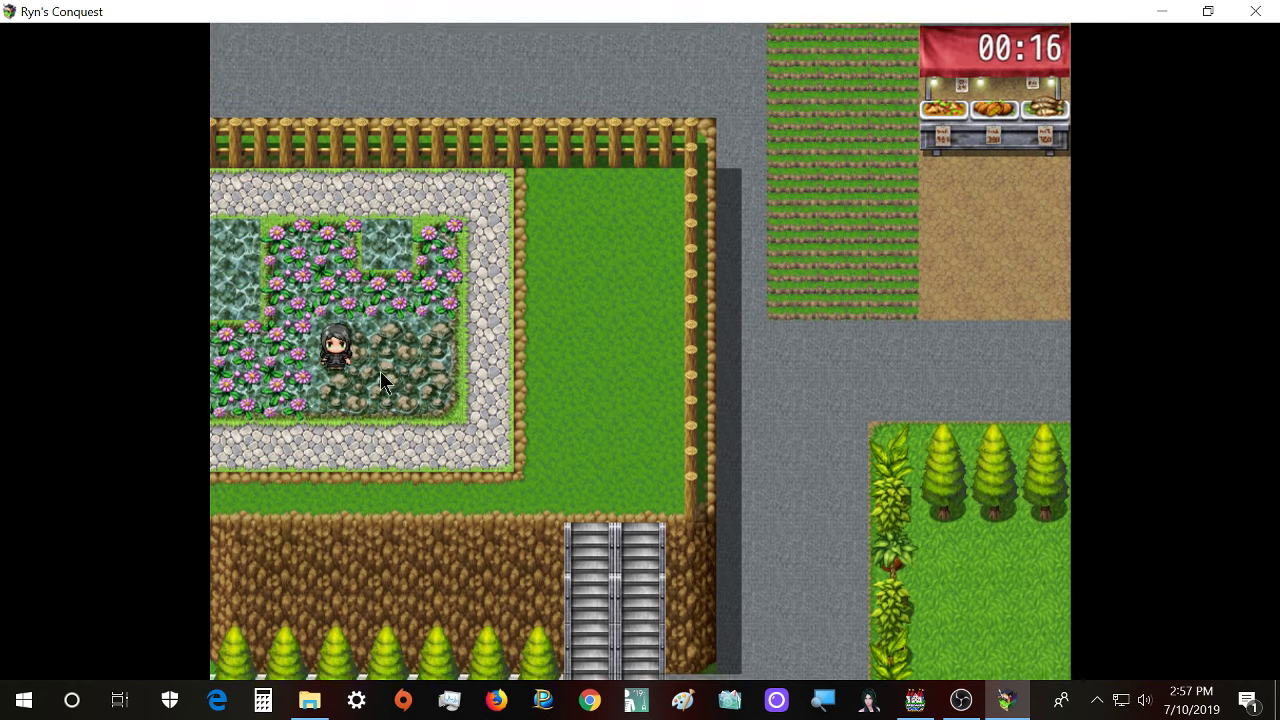
pyautogui.press('super')
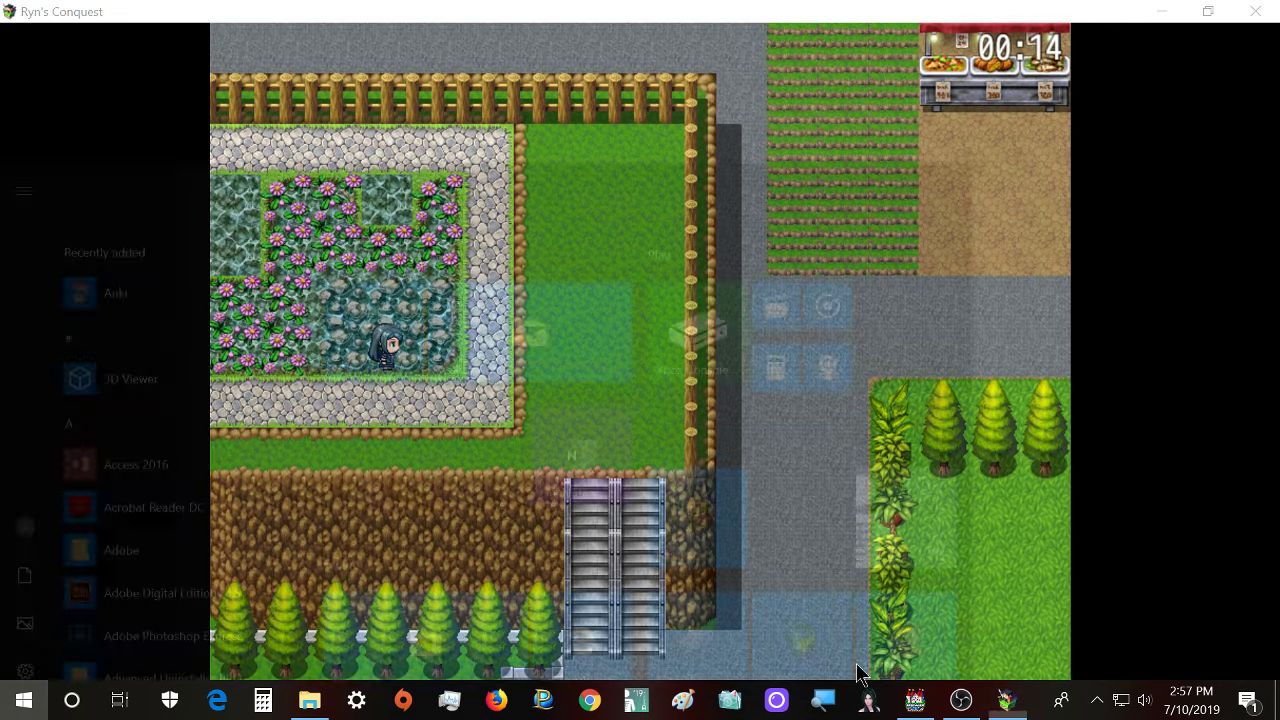
pyautogui.click(915, 702)
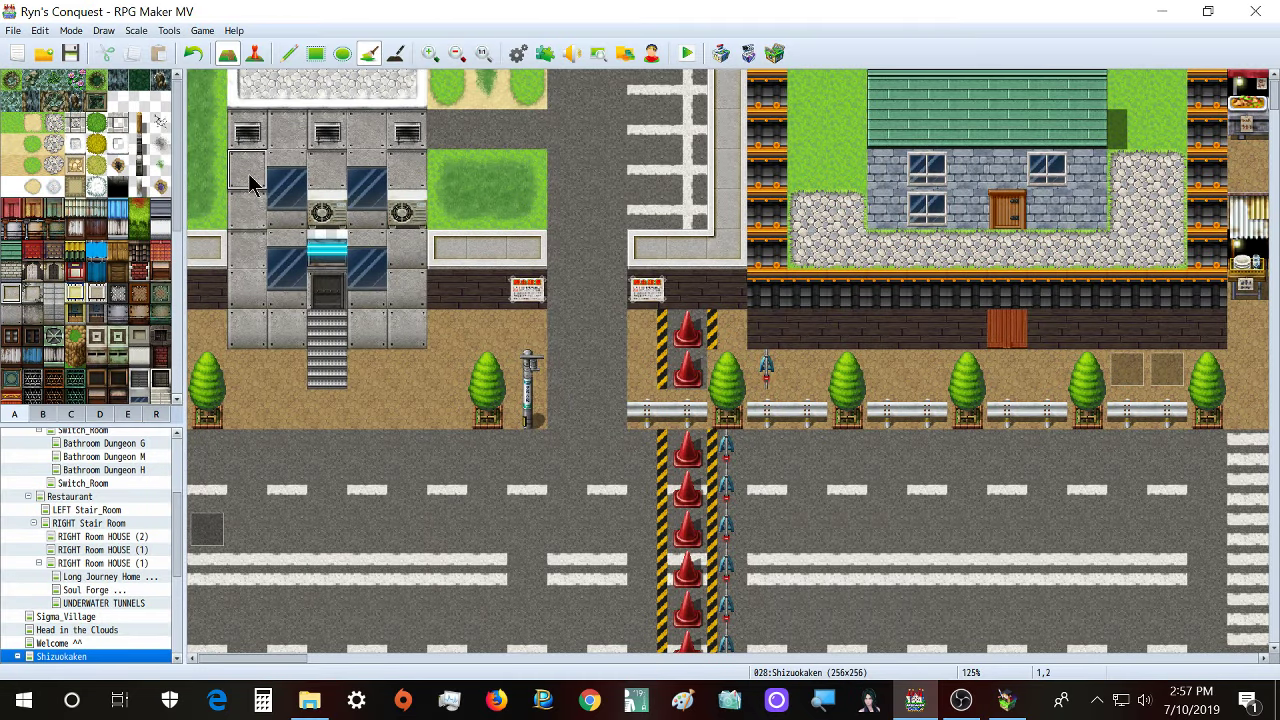
pyautogui.moveTo(1276, 103); pyautogui.dragTo(1140, 228)
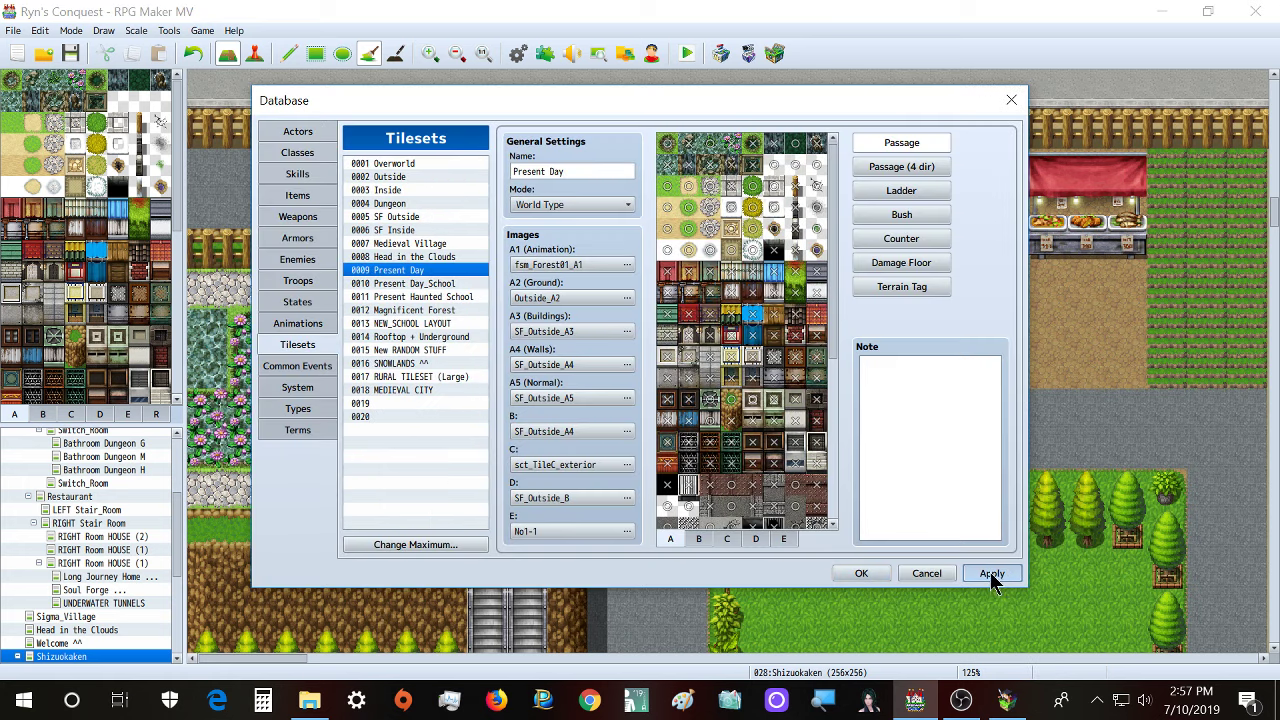
pyautogui.click(861, 573)
pyautogui.click(1005, 700)
# - Leave the flower garden and walk along the fence across the field past the food stalls
pyautogui.click(878, 418)
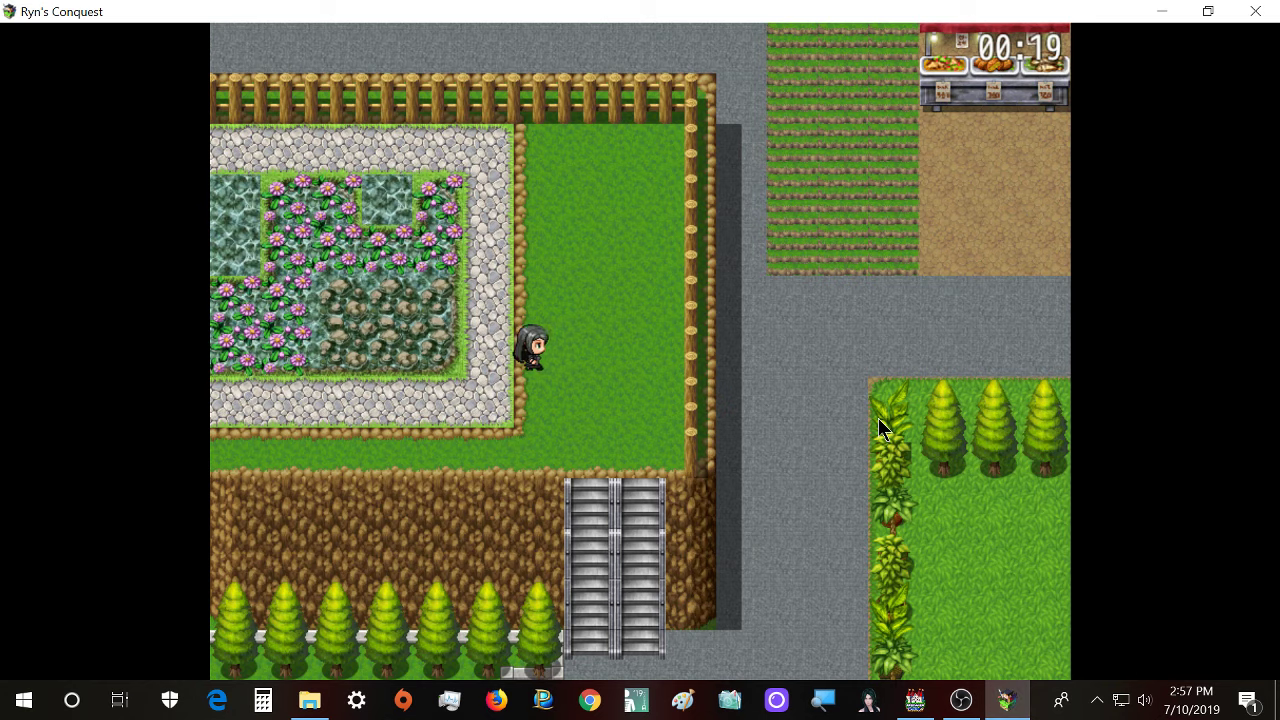
pyautogui.press('Up')
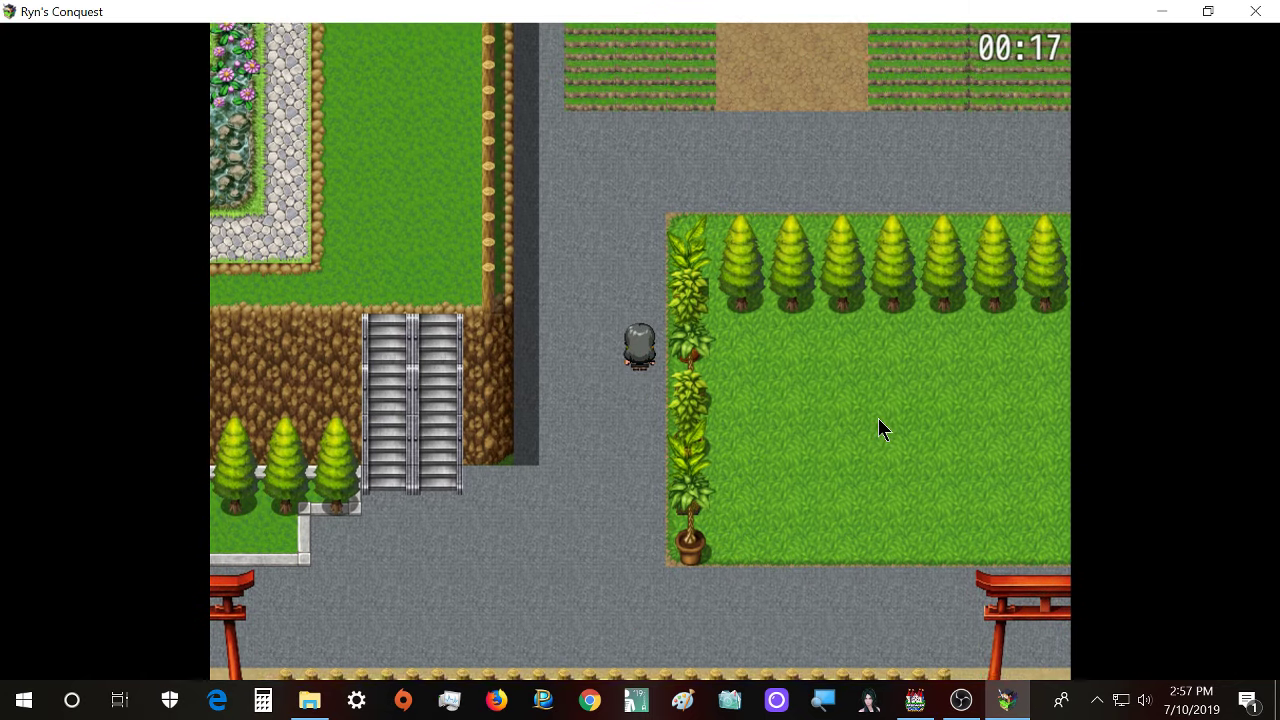
pyautogui.press('Up')
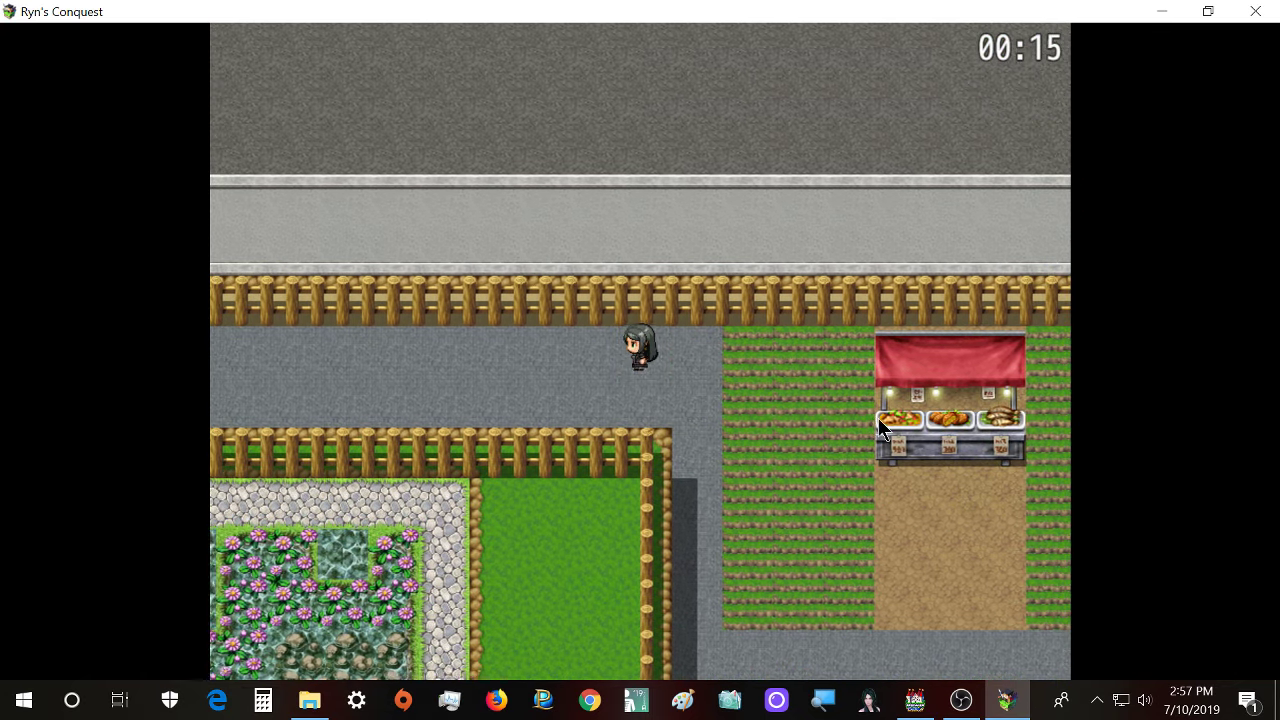
pyautogui.press('Left')
pyautogui.press('Right')
pyautogui.press('Down')
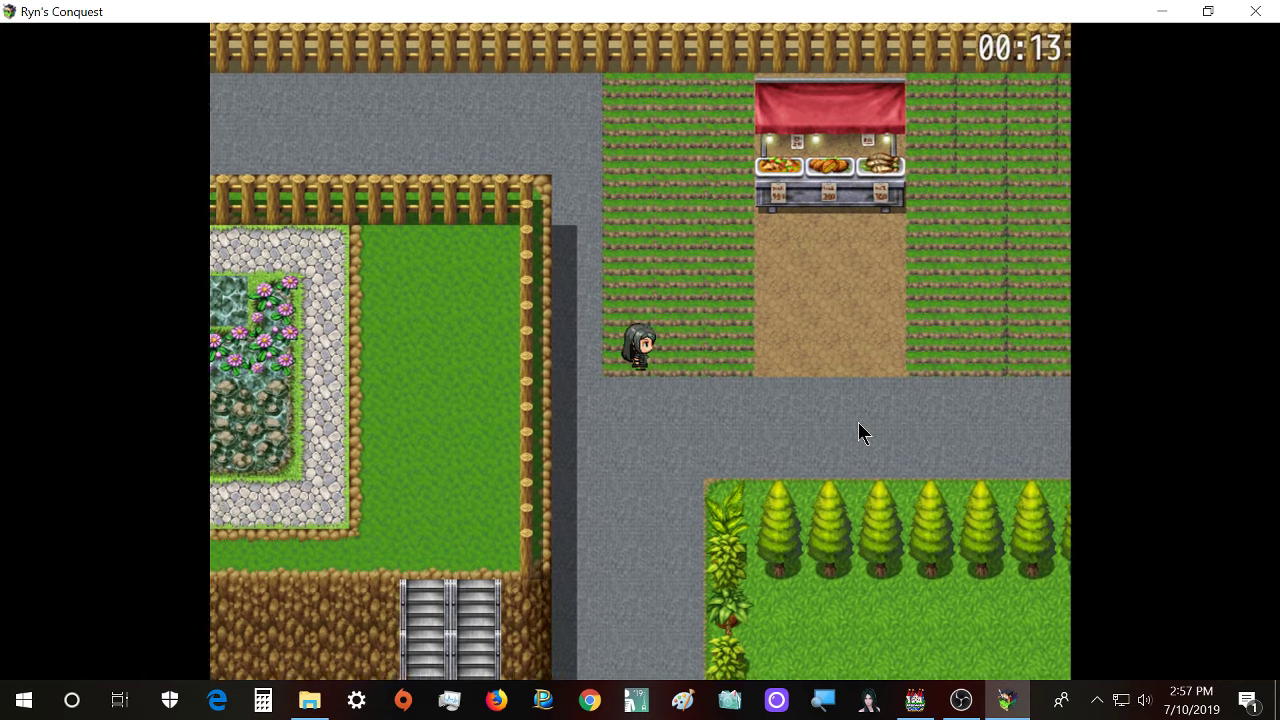
pyautogui.press('Right')
pyautogui.press('Right')
# - Walk past the tree grove and down the stepped curb onto the sidewalk by the apartment block
pyautogui.press('Down')
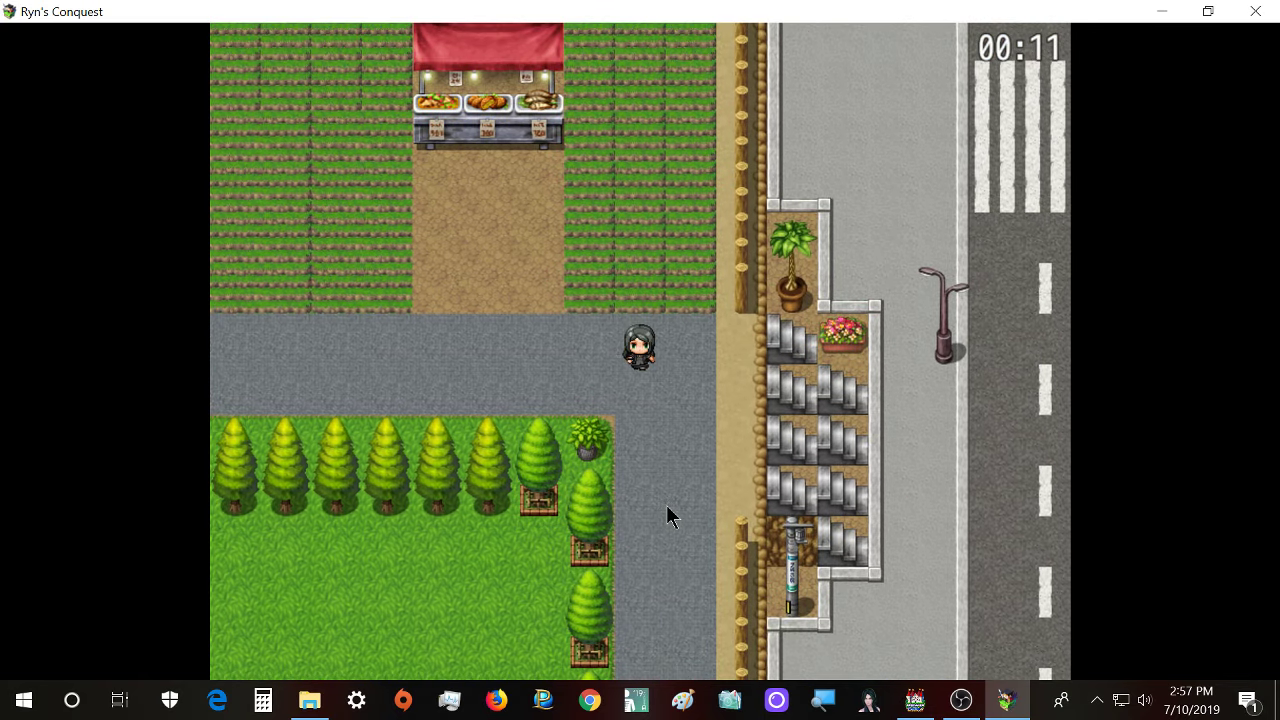
pyautogui.press('Up')
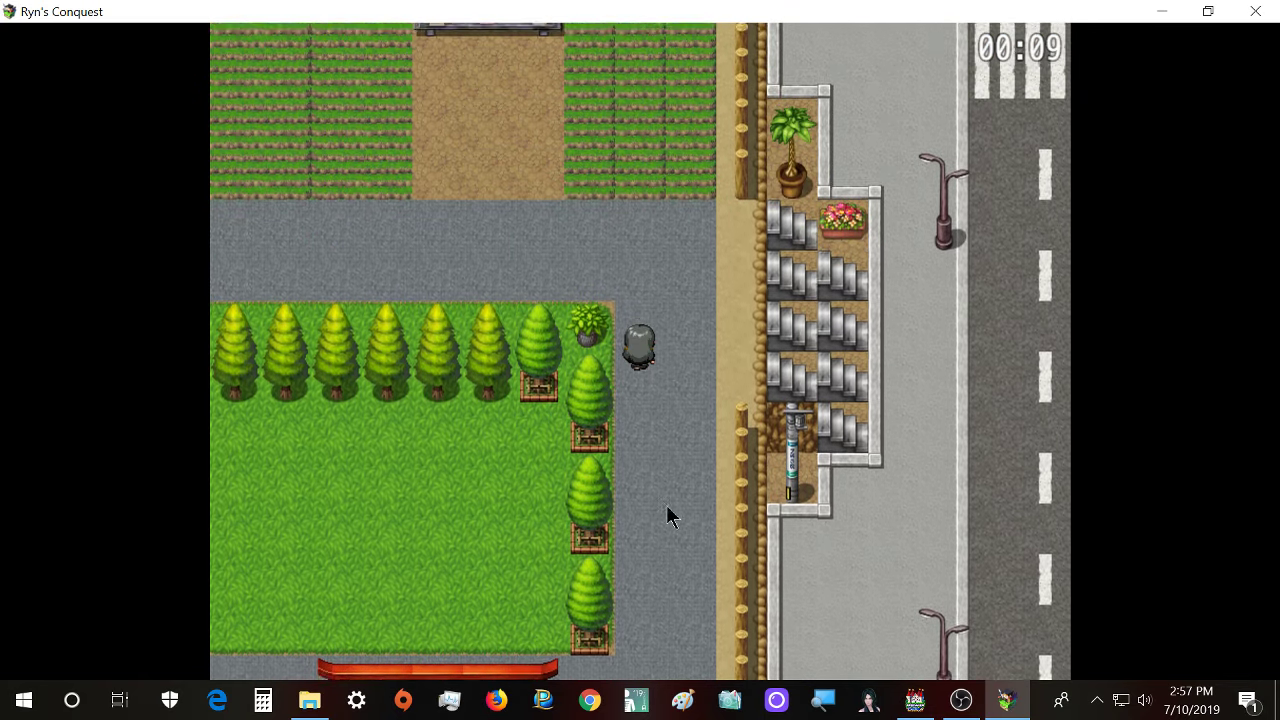
pyautogui.press('Right')
pyautogui.press('Right')
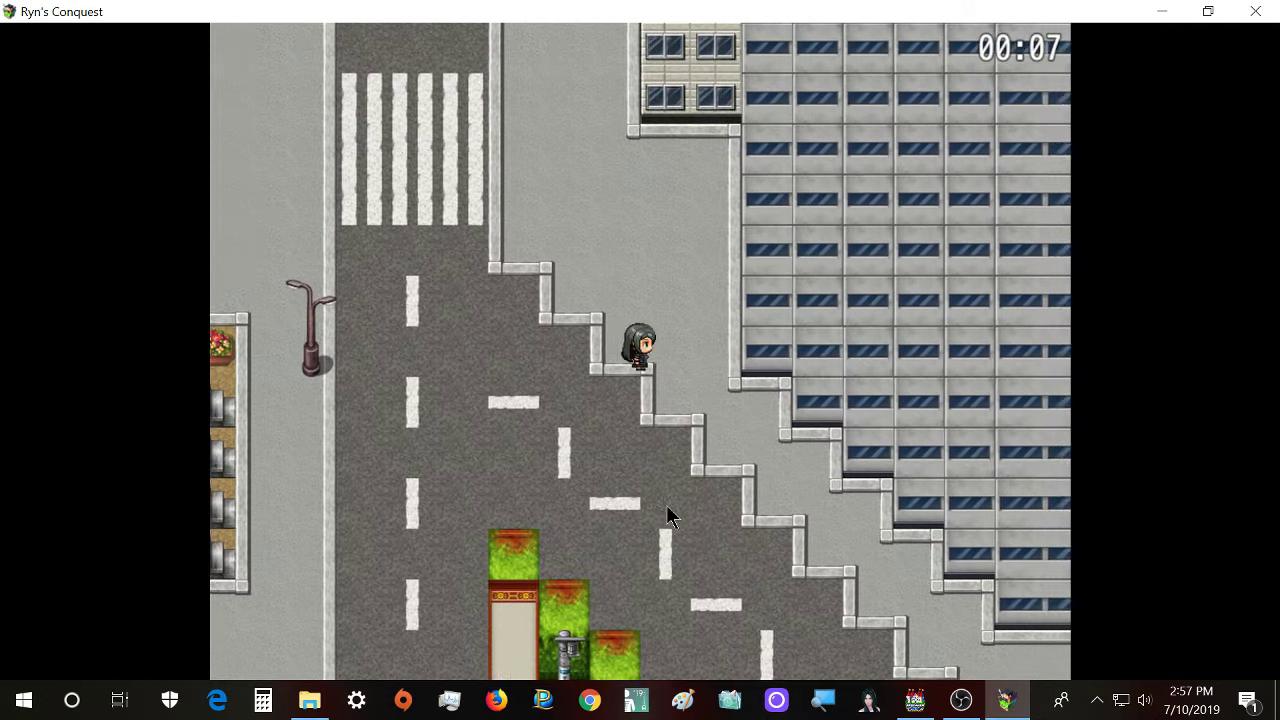
pyautogui.press('Down')
pyautogui.press('Down')
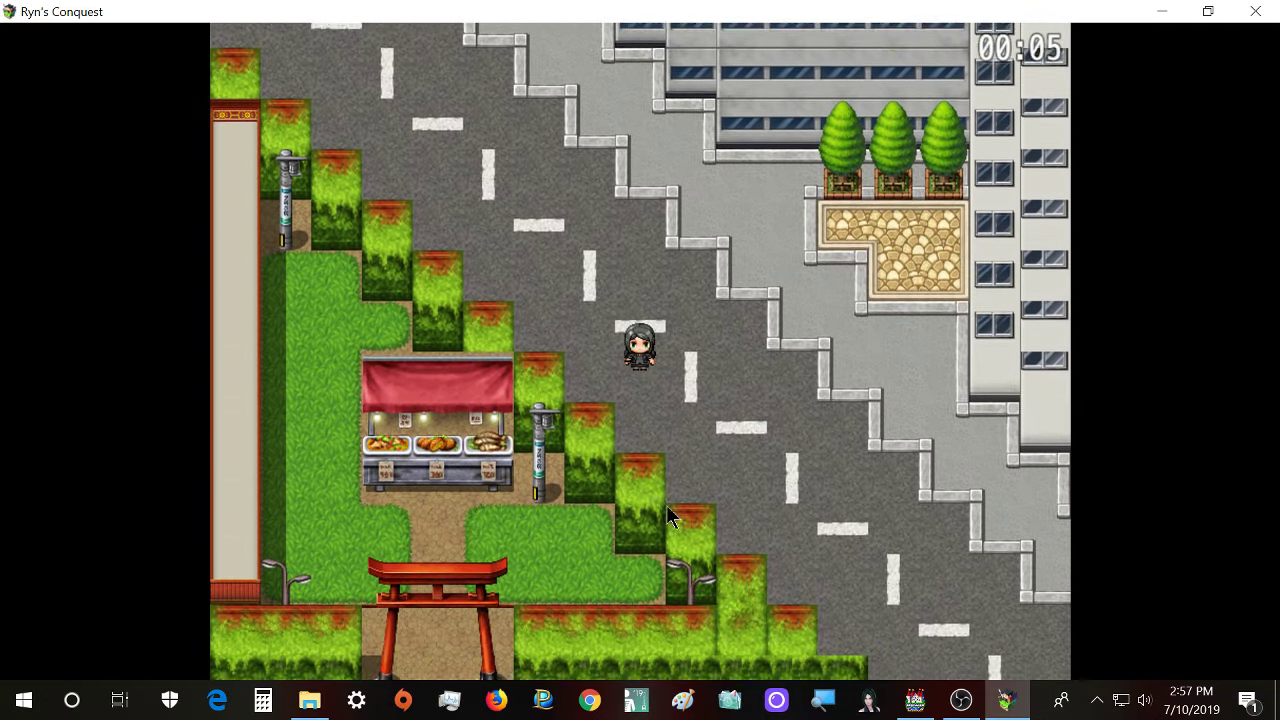
pyautogui.press('Right')
pyautogui.press('Down')
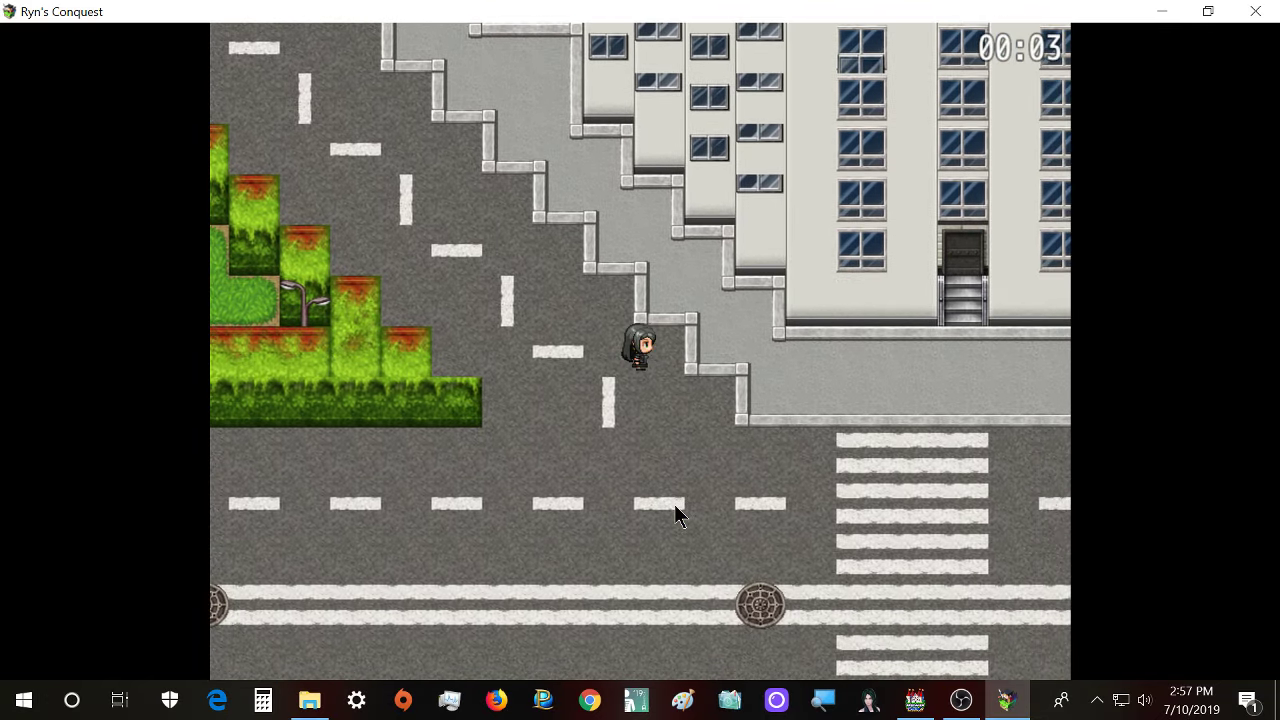
pyautogui.press('Right')
pyautogui.press('Right')
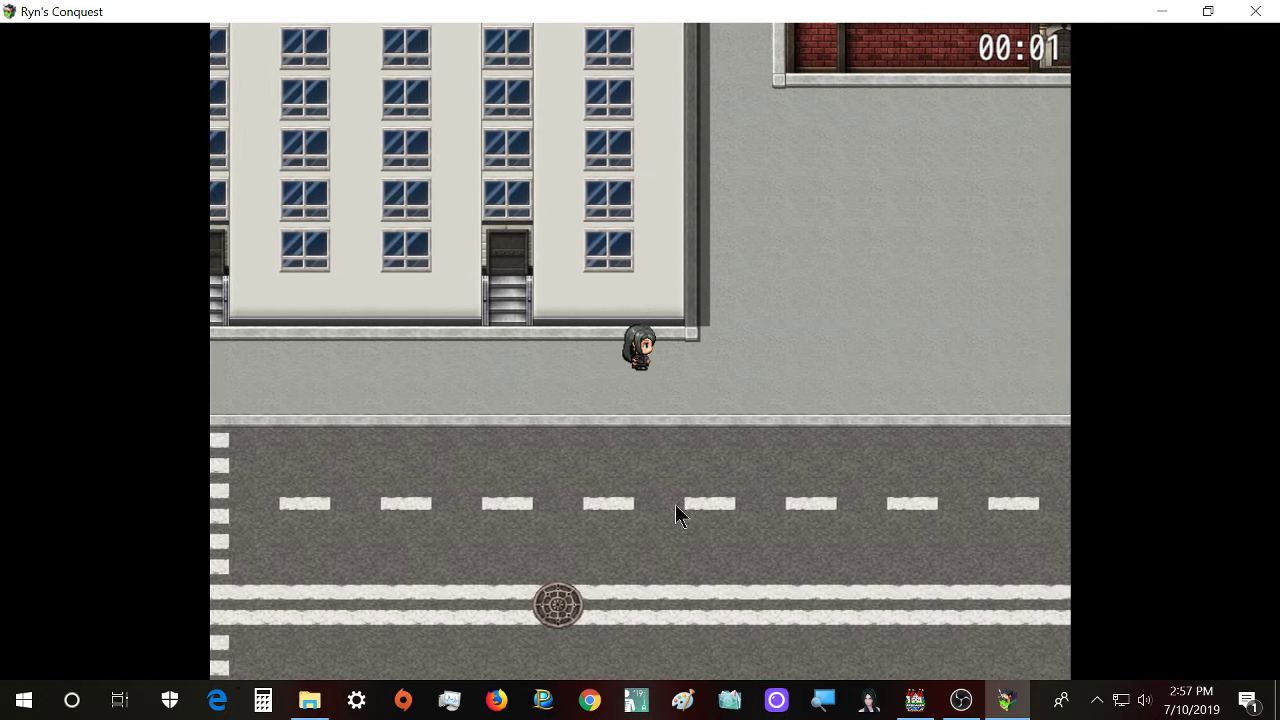
# - Walk up a side street and back, then right past the teal-roofed building
pyautogui.press('Up')
pyautogui.press('Up')
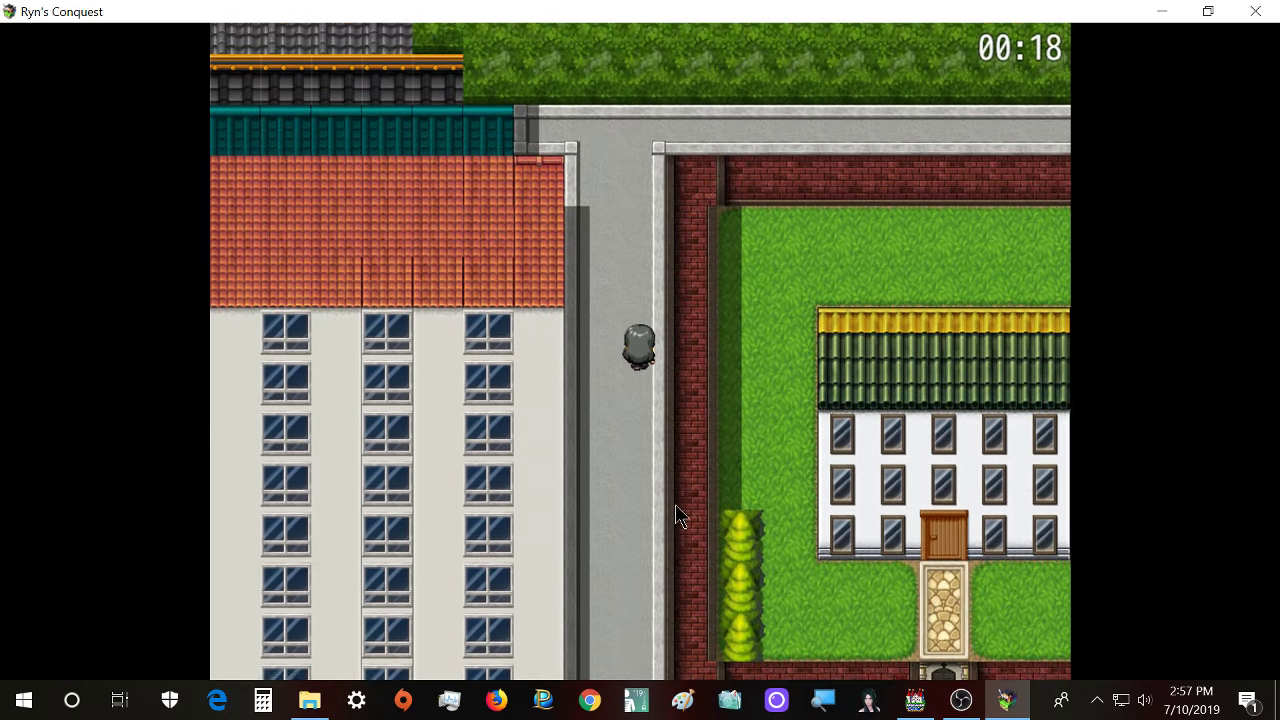
pyautogui.press('Down')
pyautogui.press('Right')
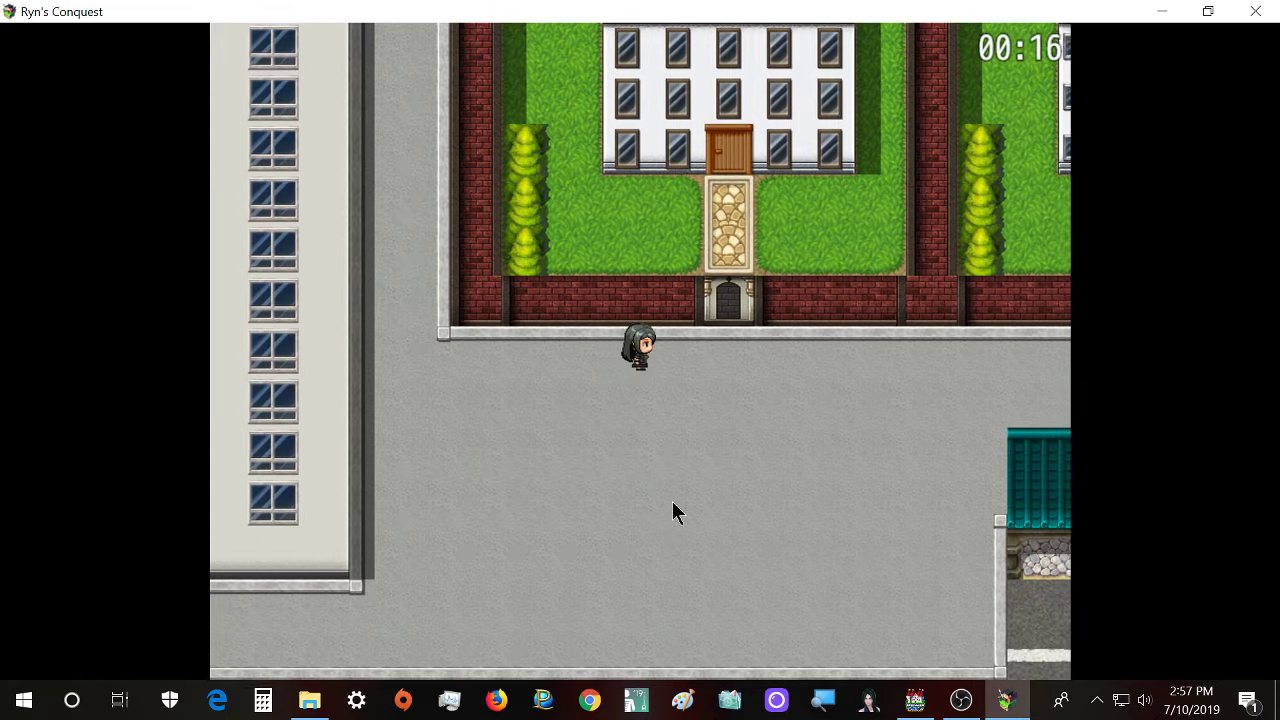
pyautogui.press('Down')
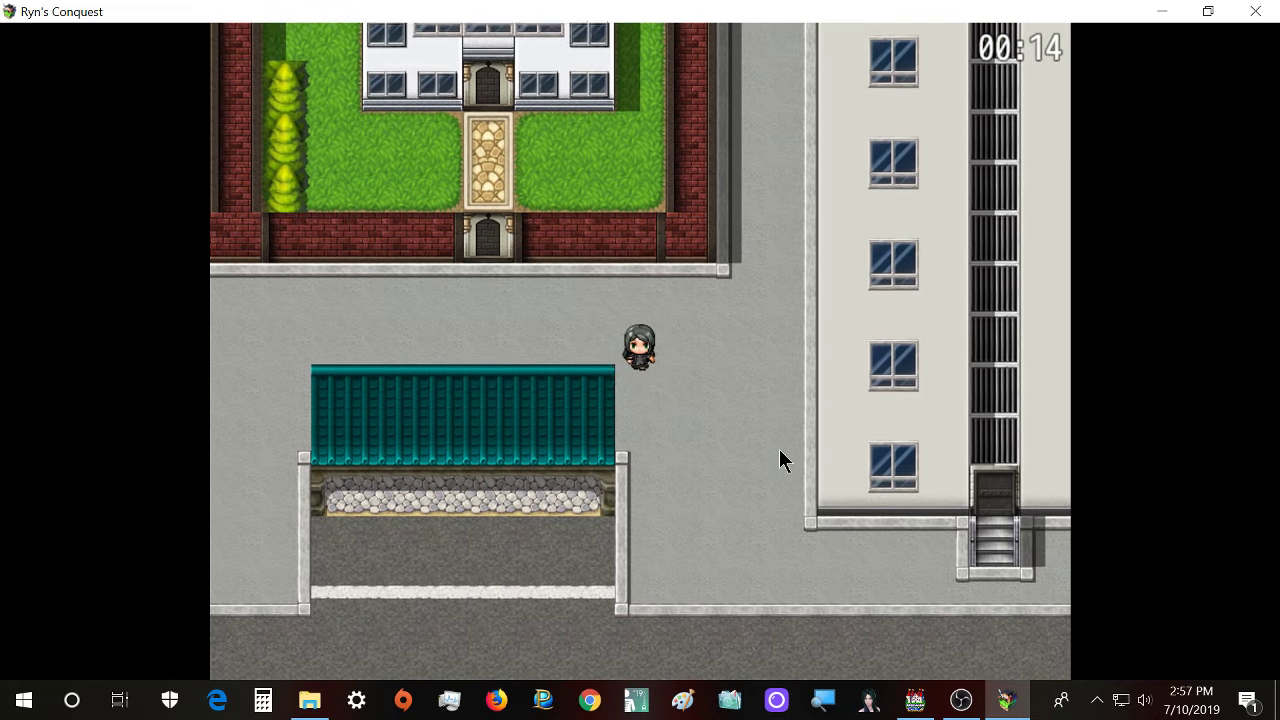
pyautogui.press('Up')
pyautogui.press('Left')
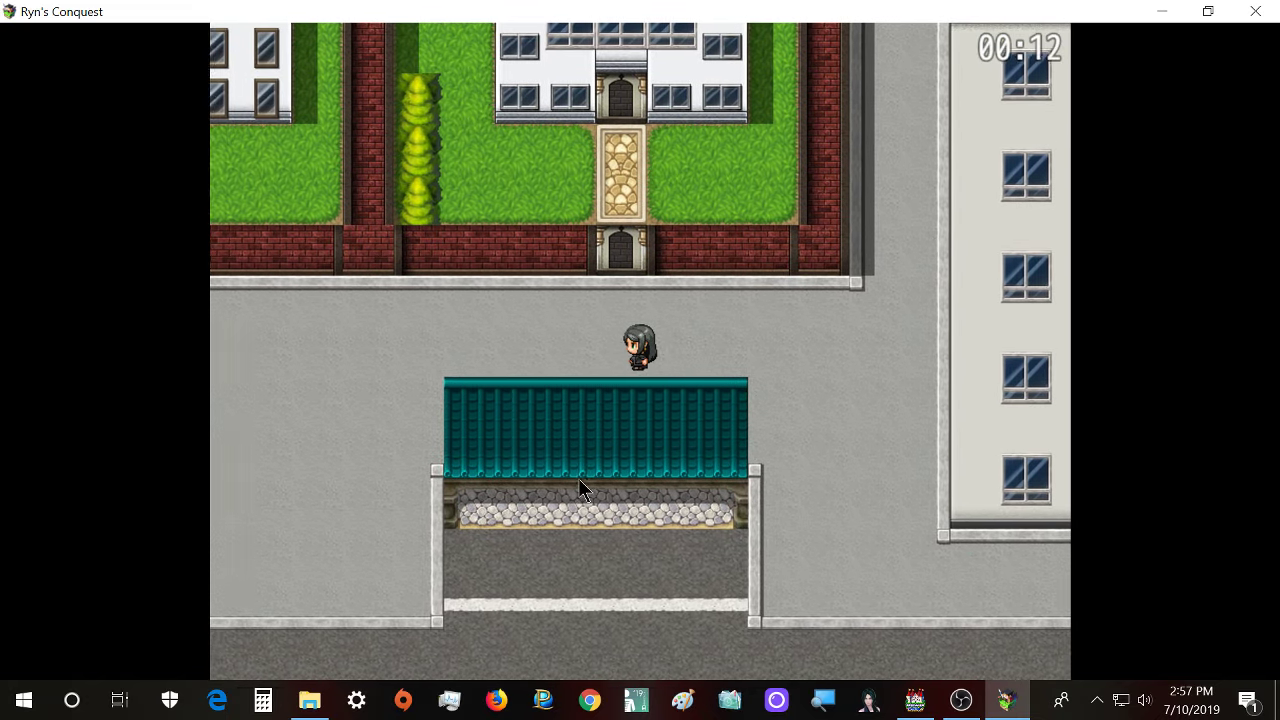
pyautogui.press('Right')
# - Walk up the street beside the teal roof and steer around the corner
pyautogui.press('Up')
pyautogui.press('Right')
pyautogui.press('Up')
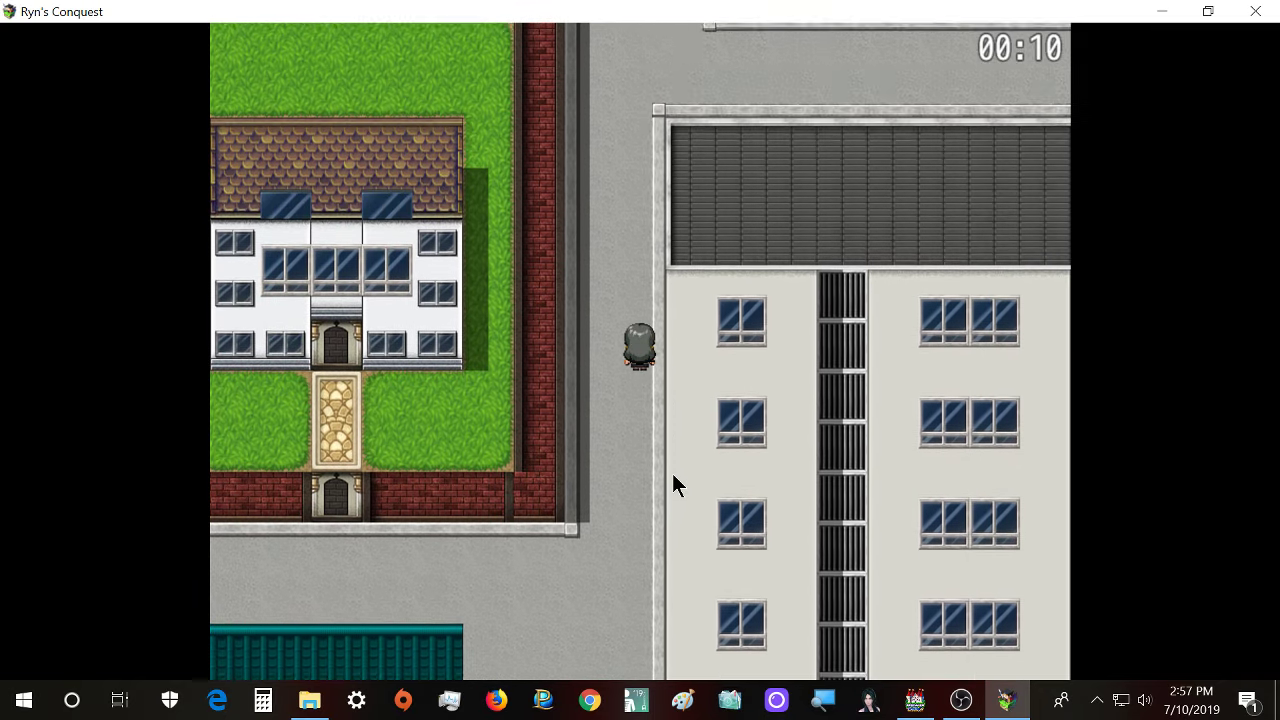
pyautogui.press('Down')
pyautogui.press('Left')
pyautogui.press('Down')
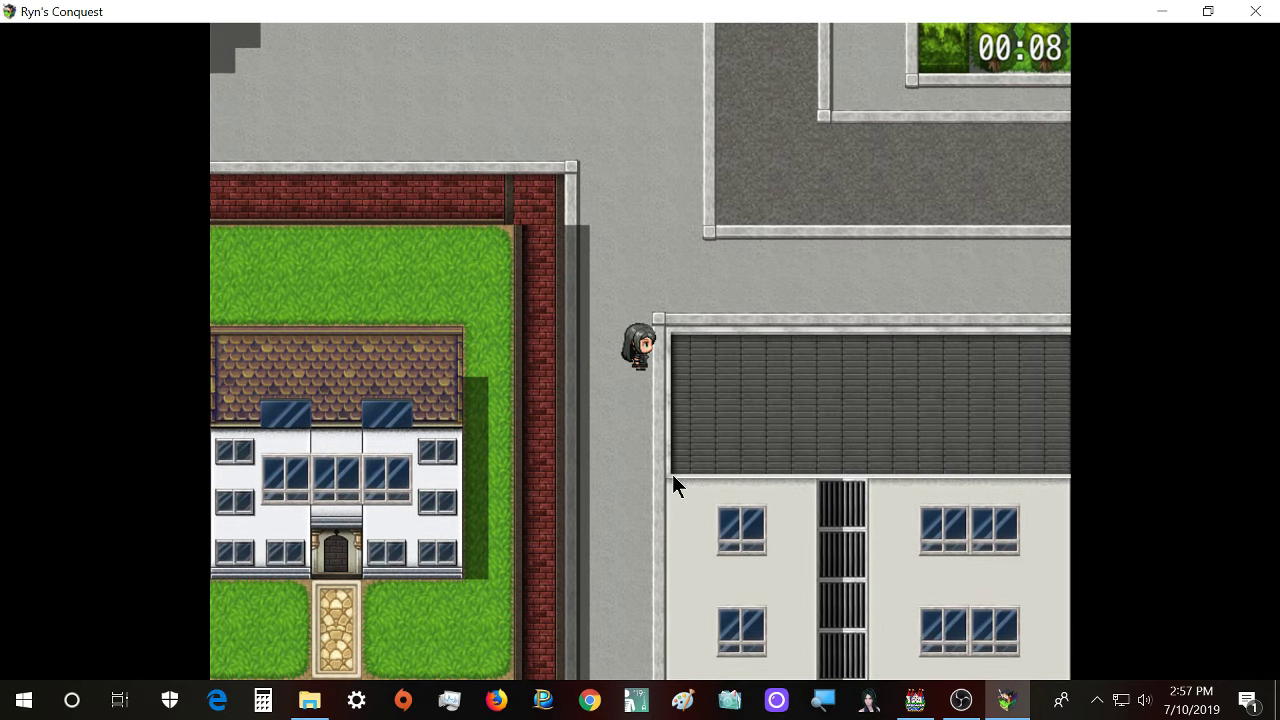
pyautogui.press('Up')
pyautogui.press('Right')
# - Walk right along the road and down the tree-lined sidewalk until the Shizuoka Street message appears
pyautogui.press('Right')
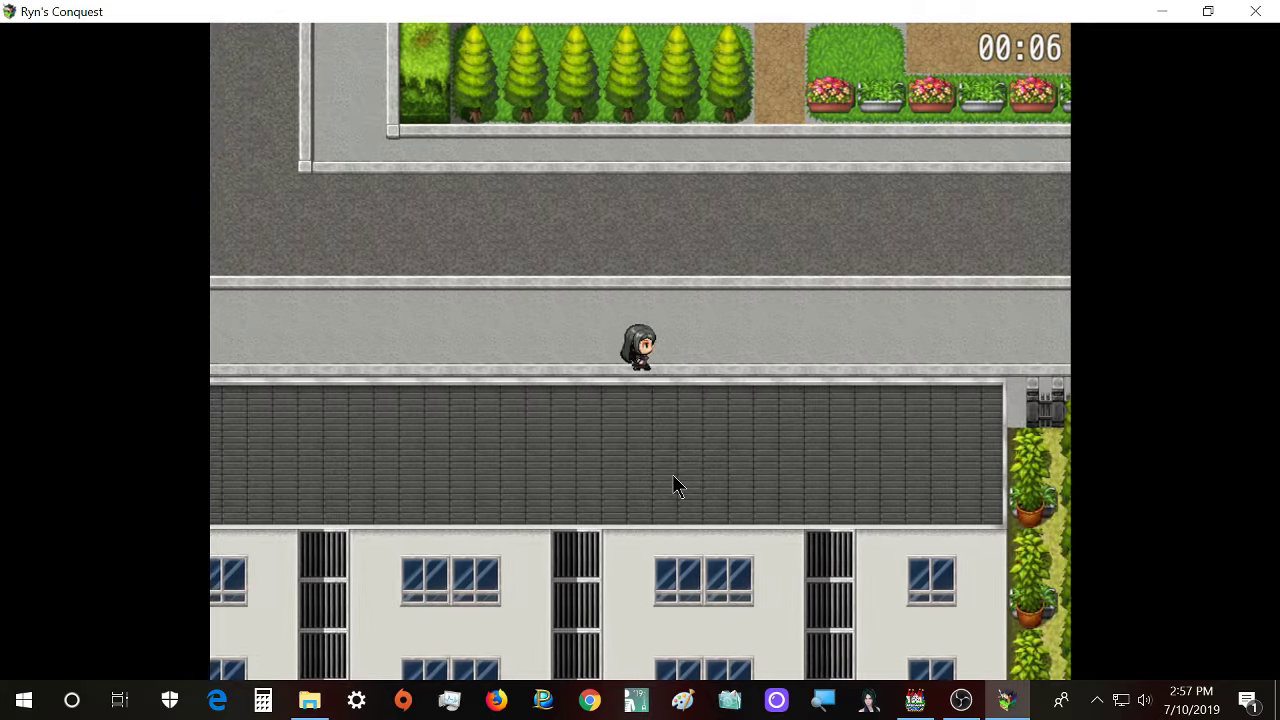
pyautogui.press('Right')
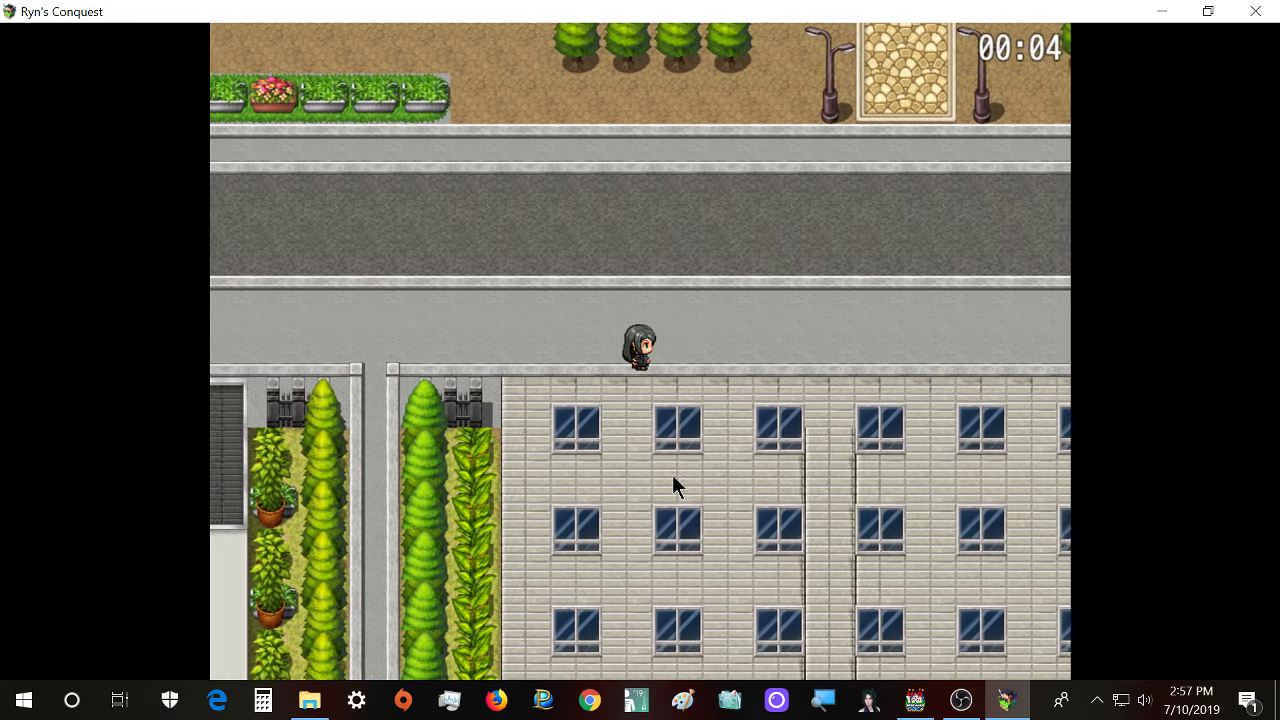
pyautogui.press('Right')
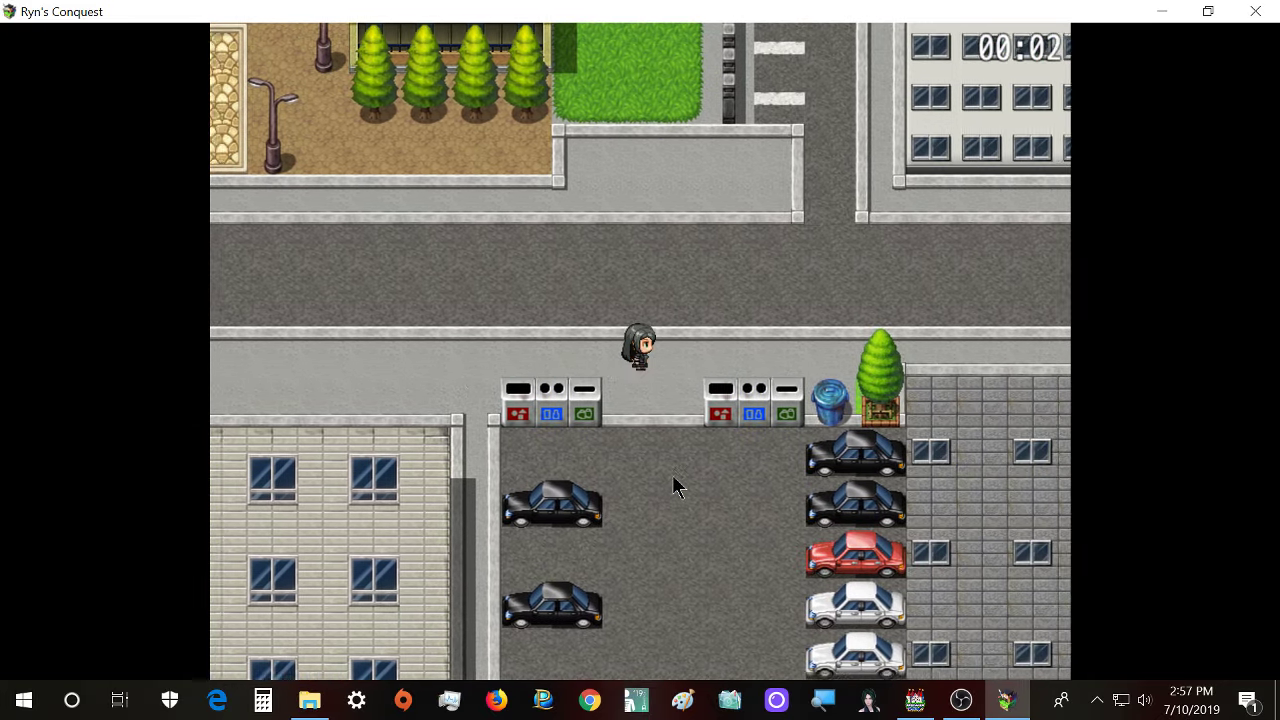
pyautogui.press('Up')
pyautogui.press('Right')
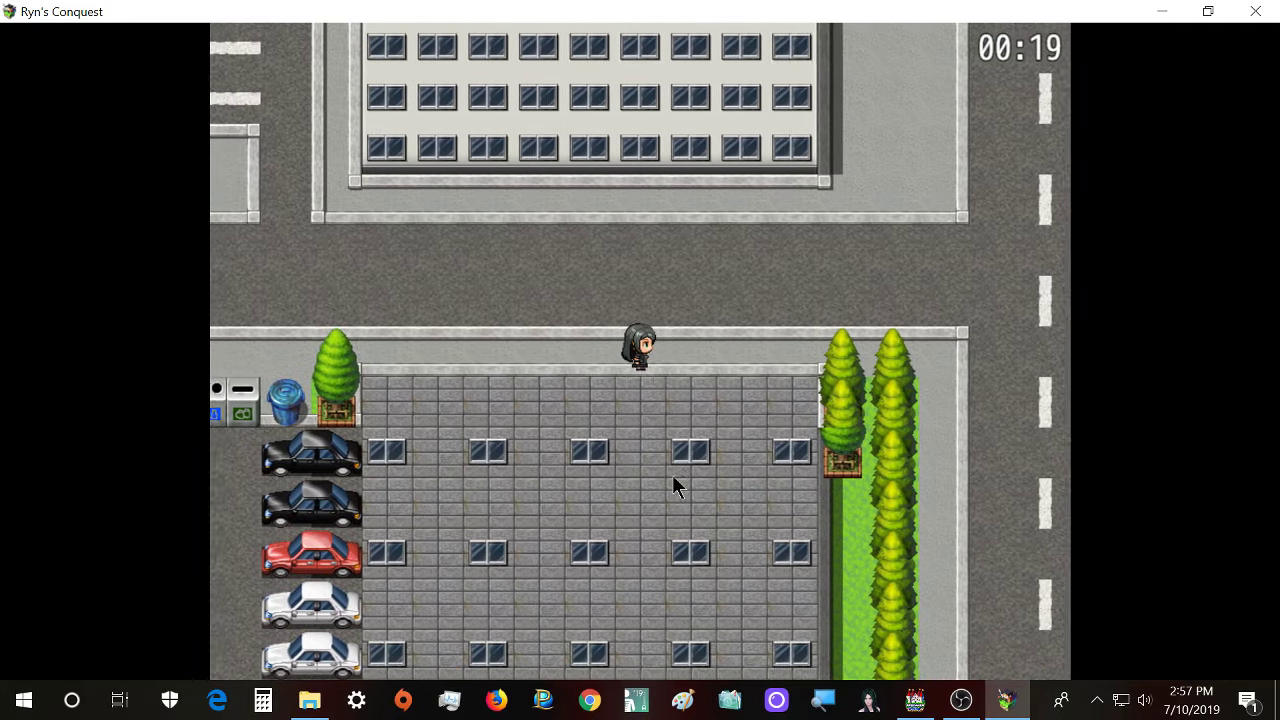
pyautogui.press('Right')
pyautogui.press('Down')
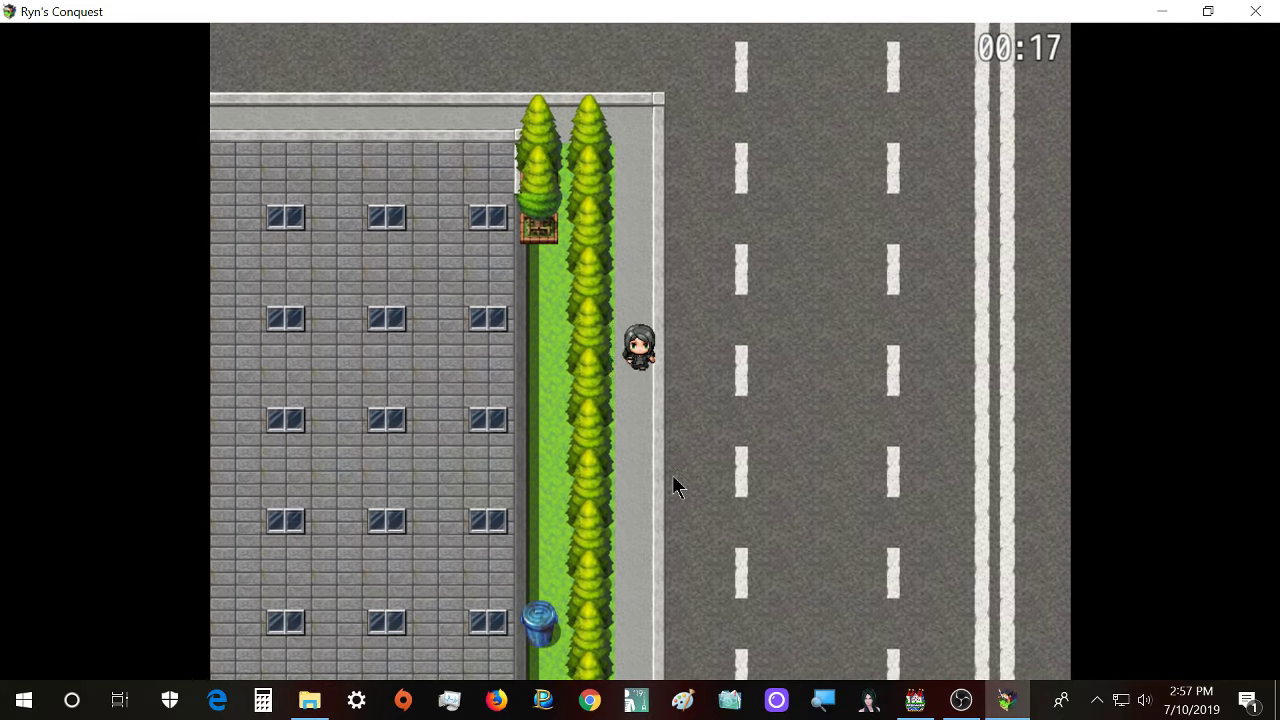
pyautogui.press('Down')
pyautogui.press('Left')
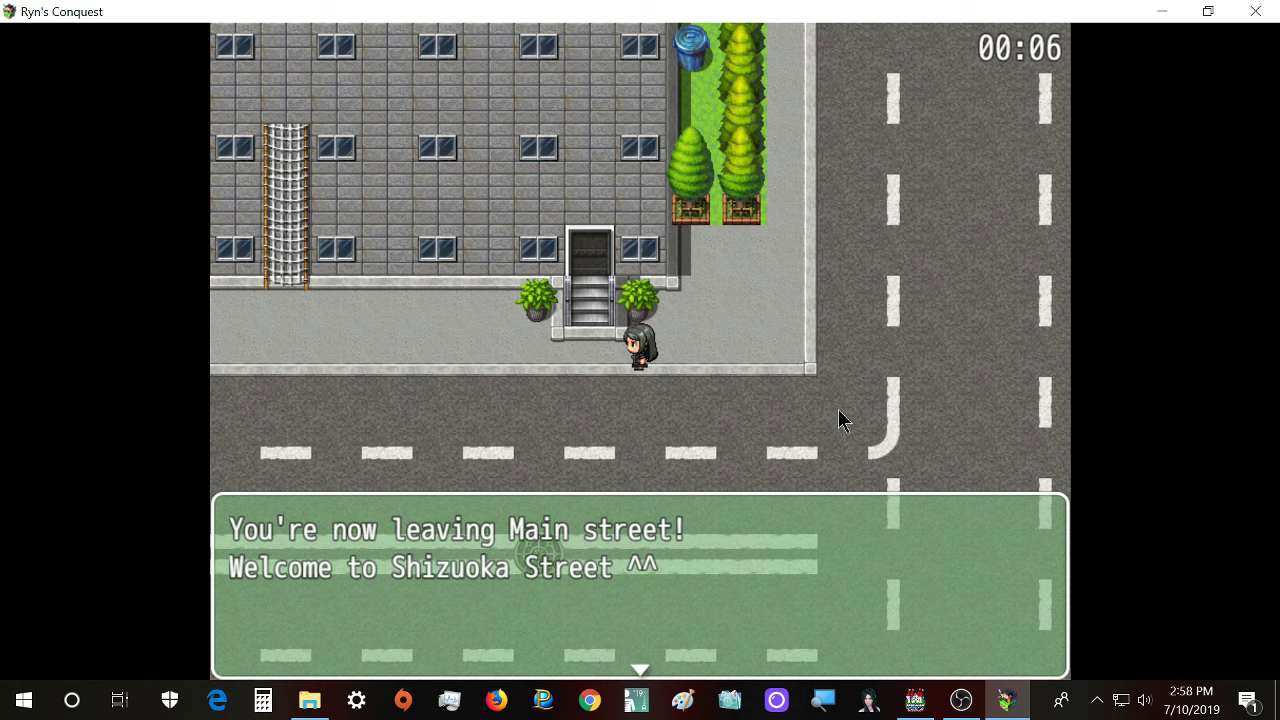
# - Dismiss the leaving Main street message and walk past the parked cars back to the ladder
pyautogui.press('Return')
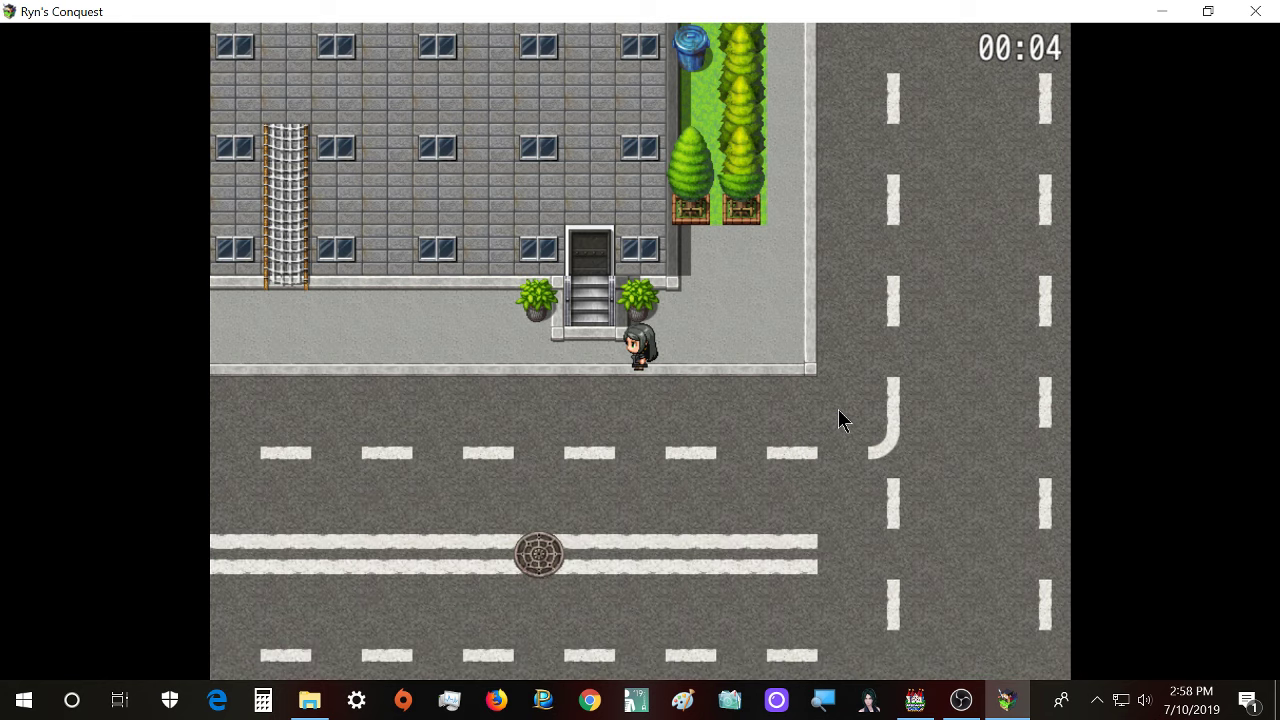
pyautogui.press('Left')
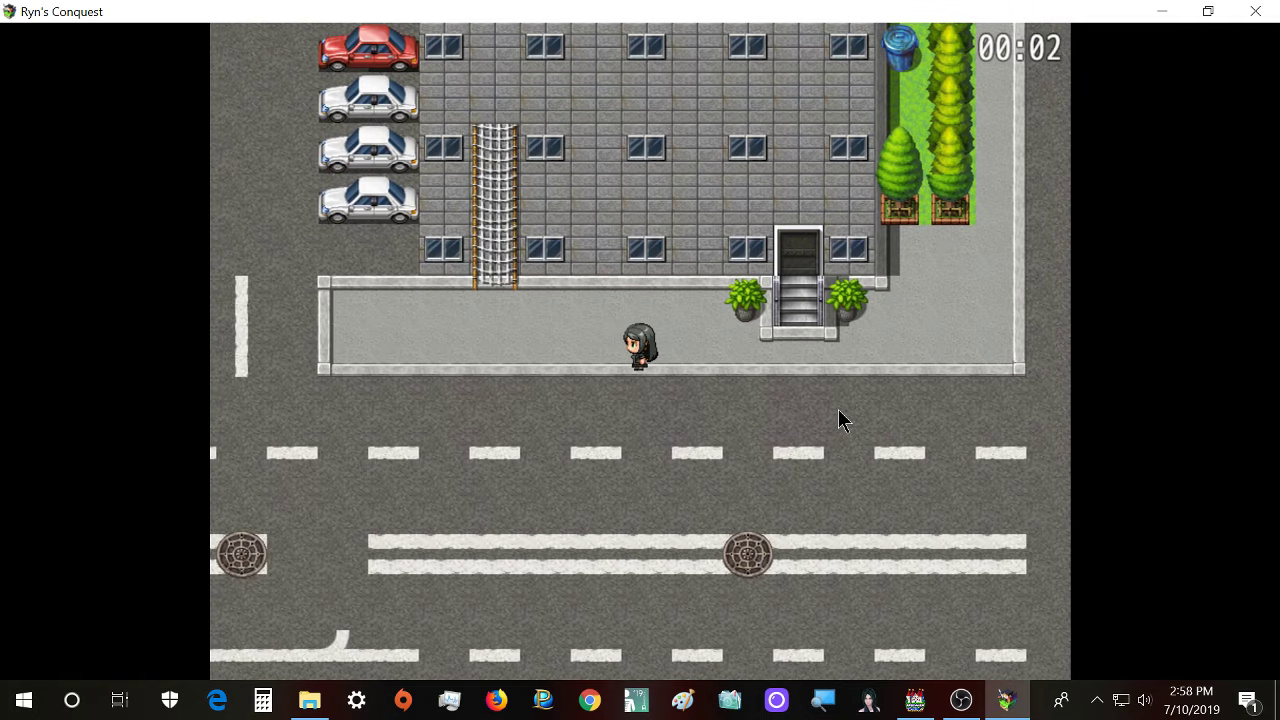
pyautogui.press('Up')
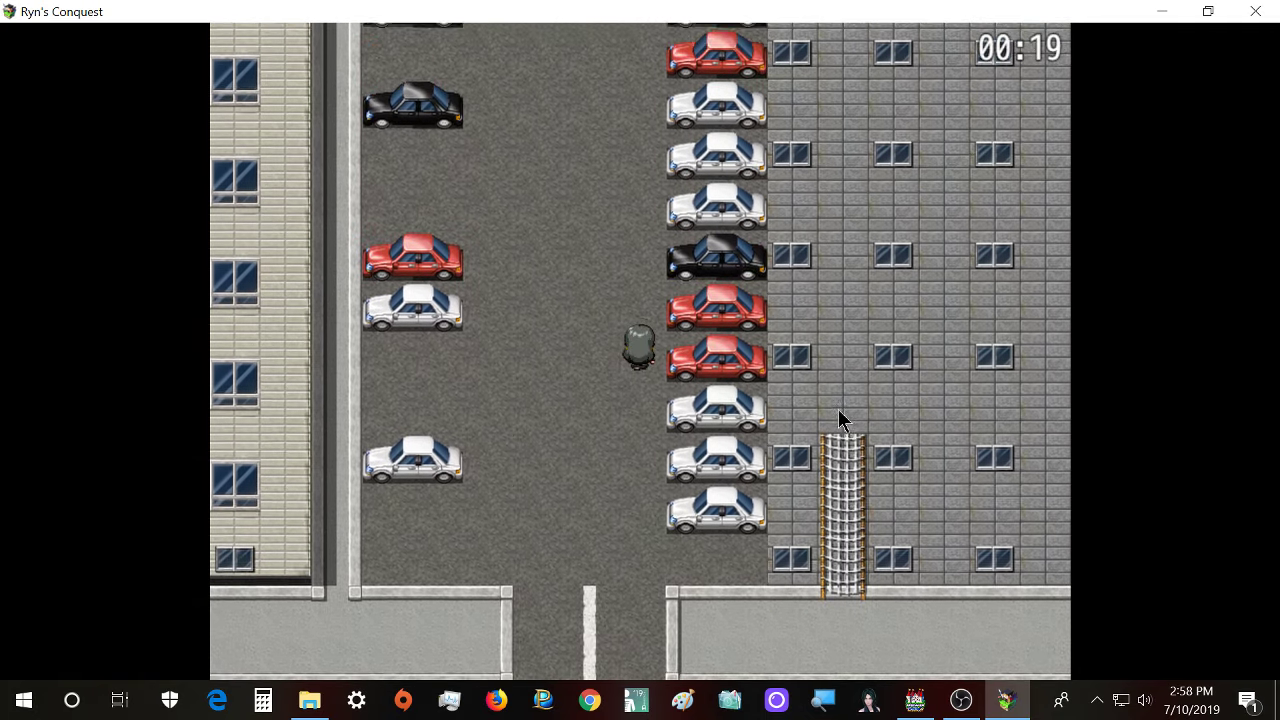
pyautogui.press('Down')
pyautogui.press('Right')
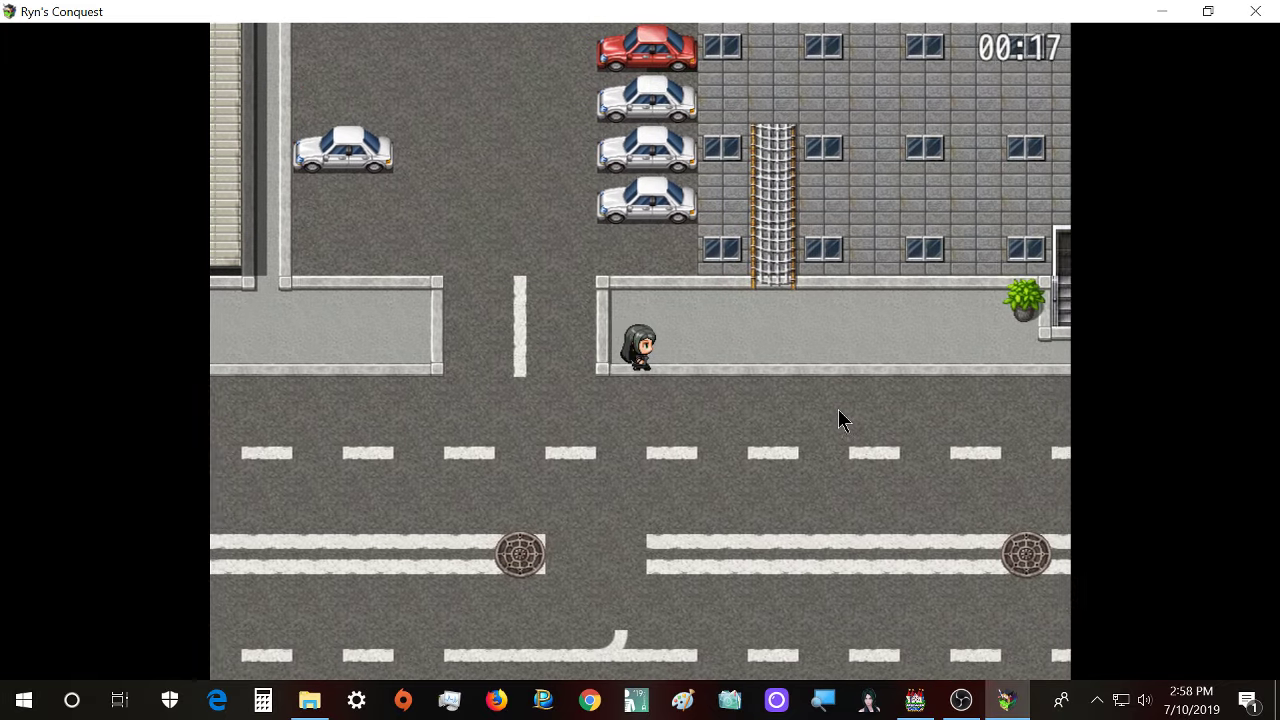
pyautogui.press('Up')
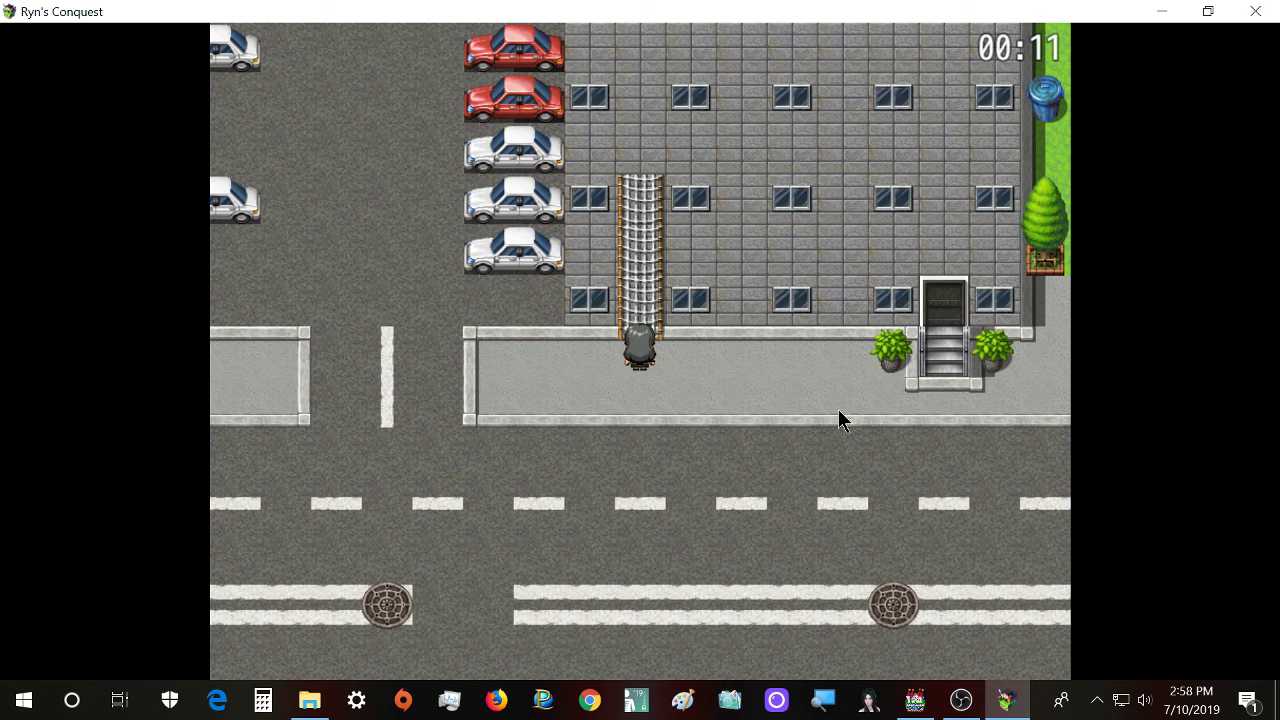
# - Climb the ladder onto the building ledge and step left
pyautogui.press('Up')
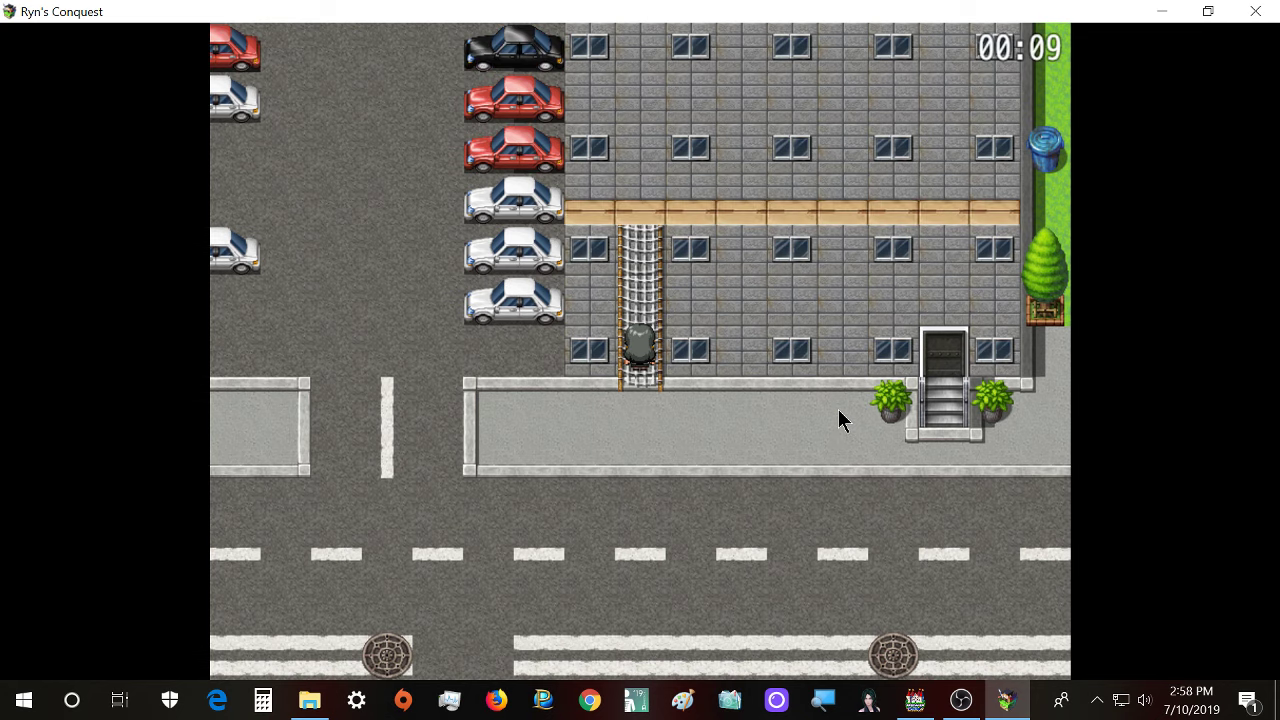
pyautogui.press('Up')
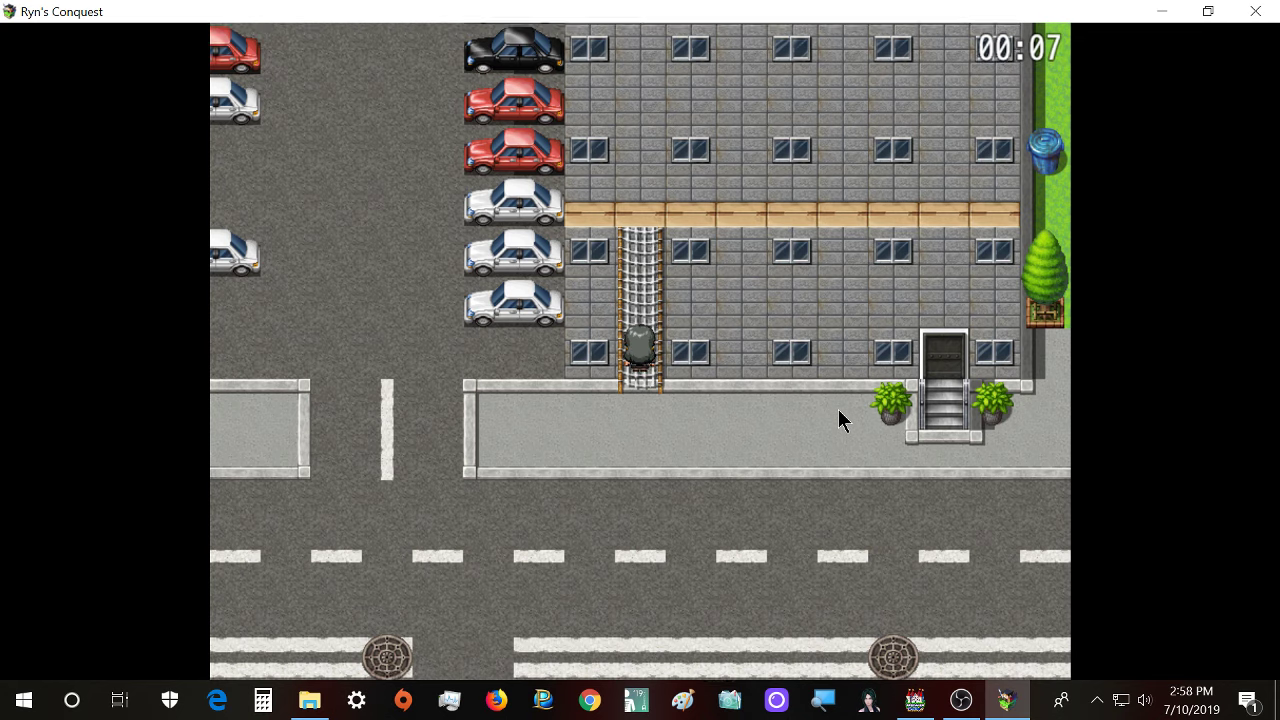
pyautogui.press('Left')
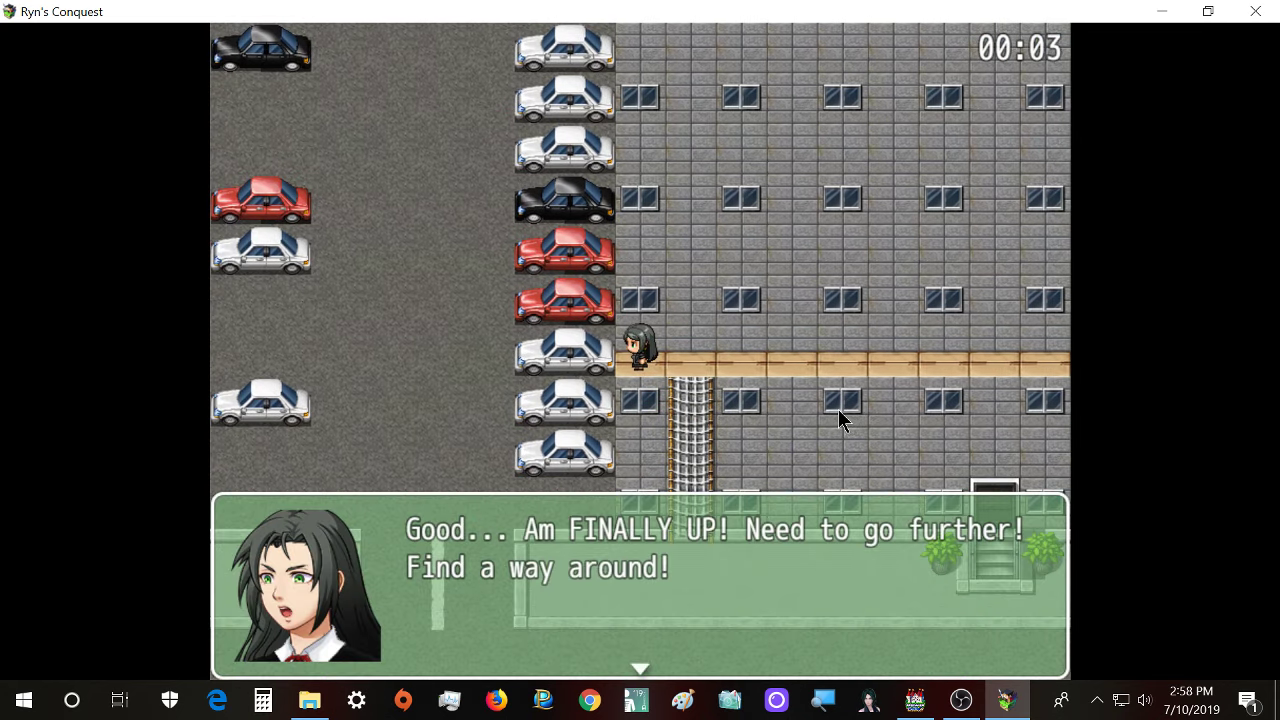
# - Dismiss the 'Am FINALLY UP!' dialog and walk along the ledge onto the stairs spot
pyautogui.press('Return')
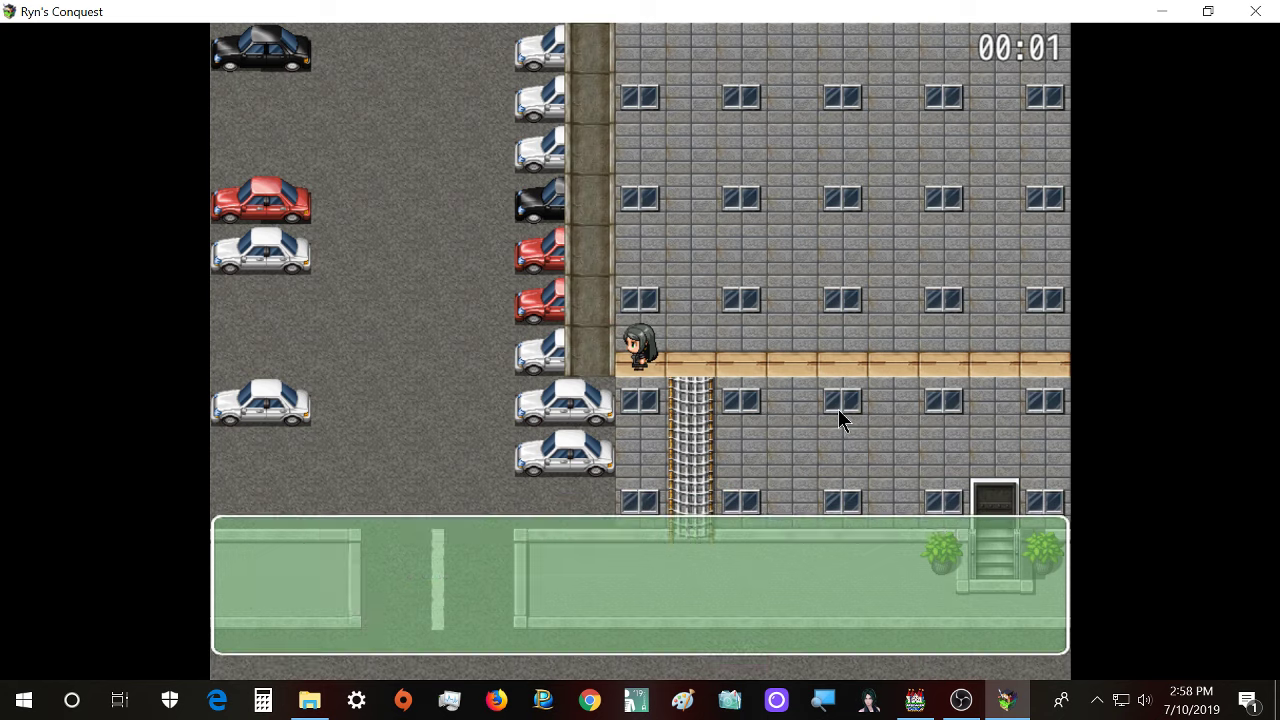
pyautogui.press('Right')
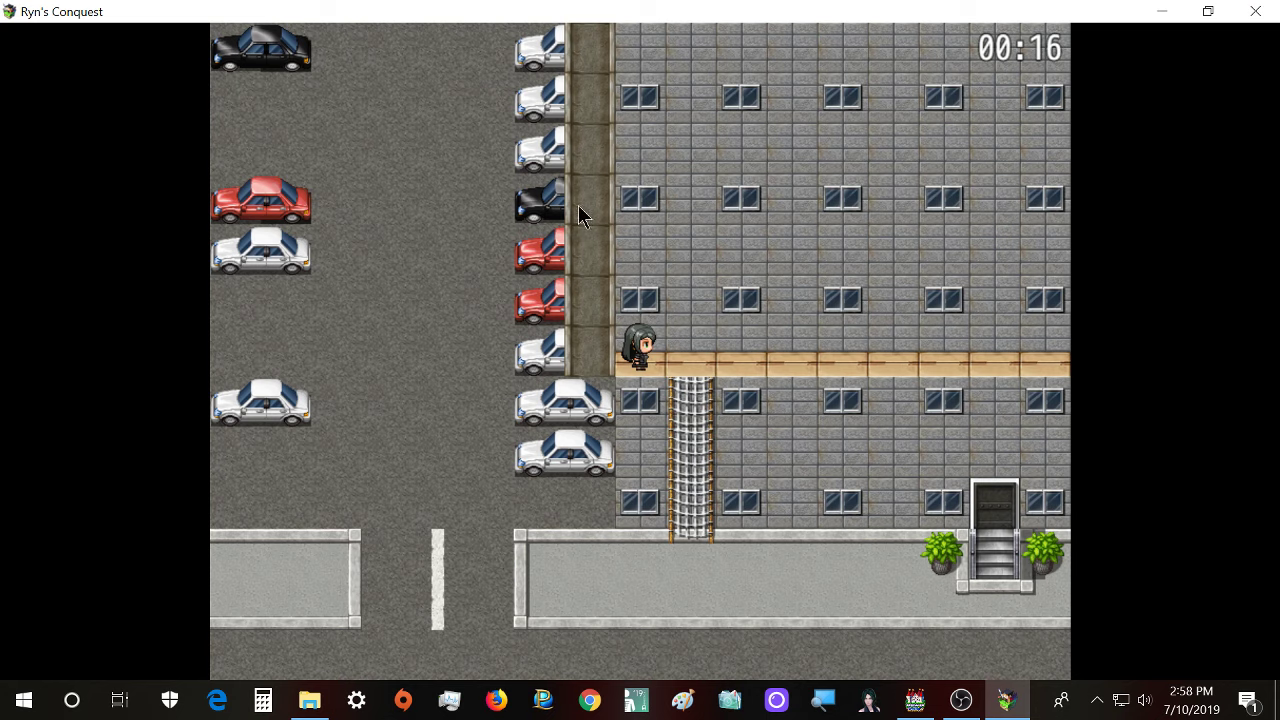
pyautogui.press('Left')
pyautogui.press('Up')
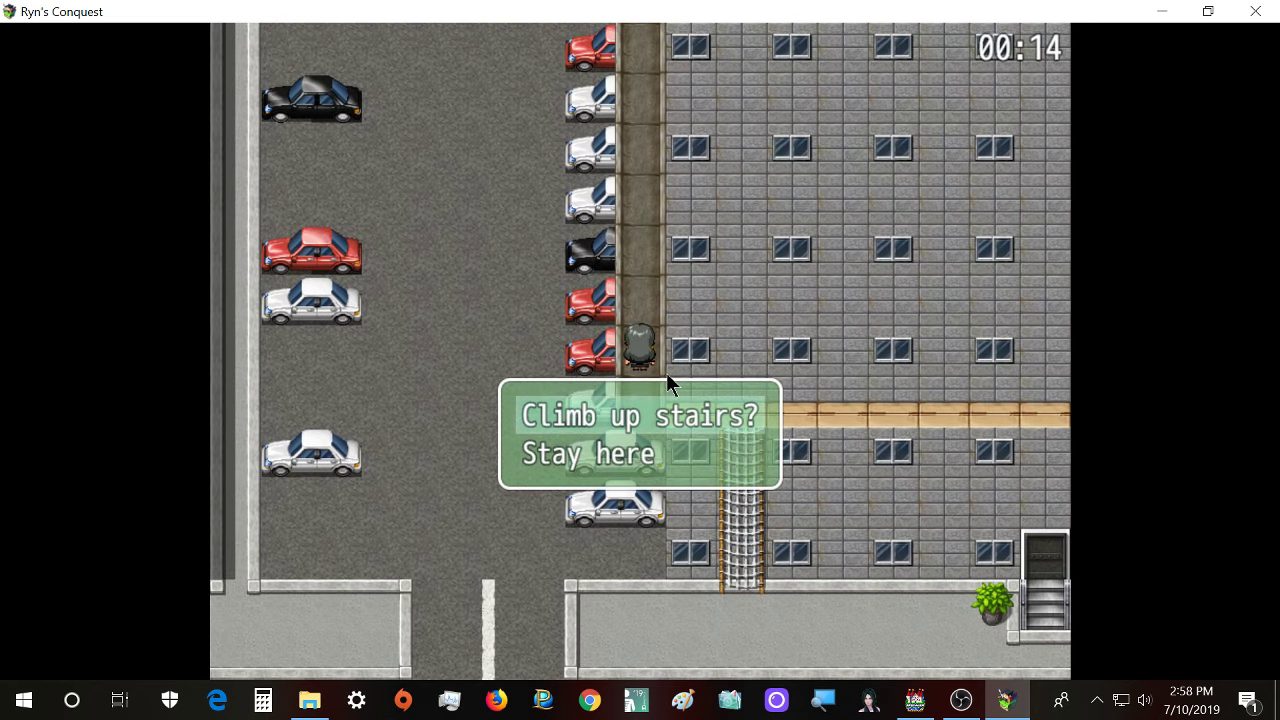
# - Answer the stairs choice, walk up the narrow path and back, and return to the stairs trigger
pyautogui.press('Return')
pyautogui.press('Up')
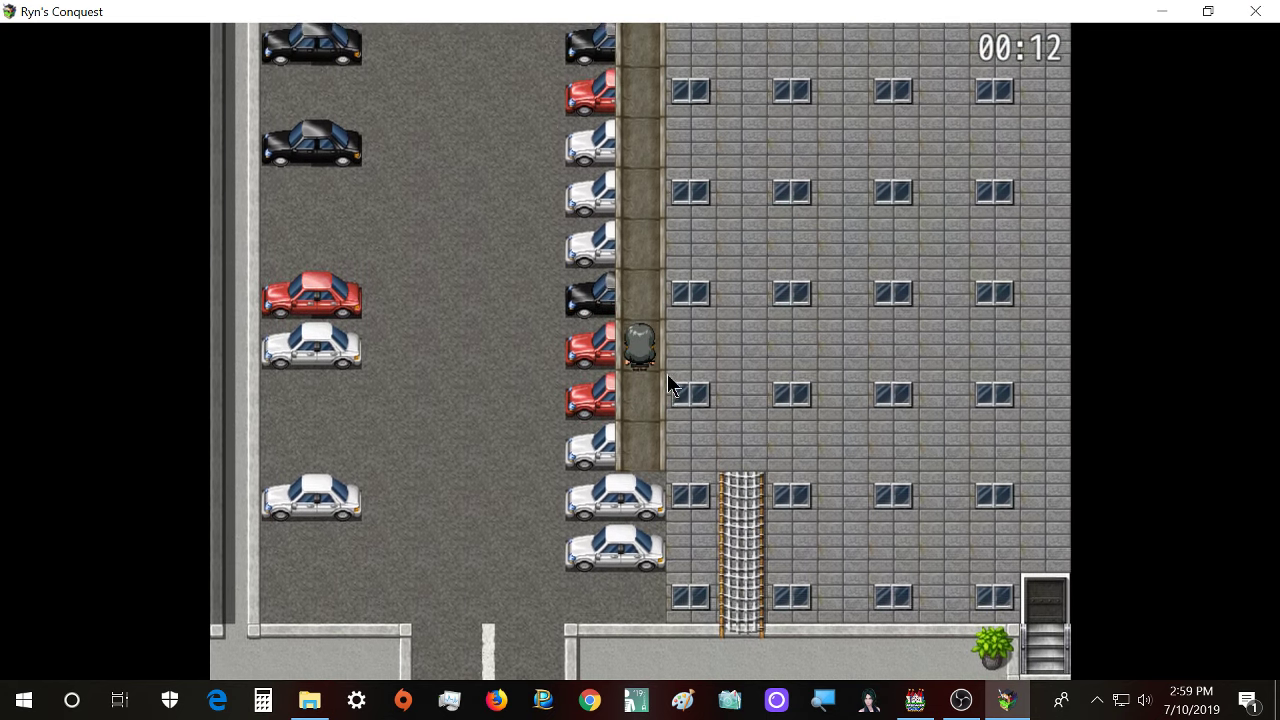
pyautogui.press('Up')
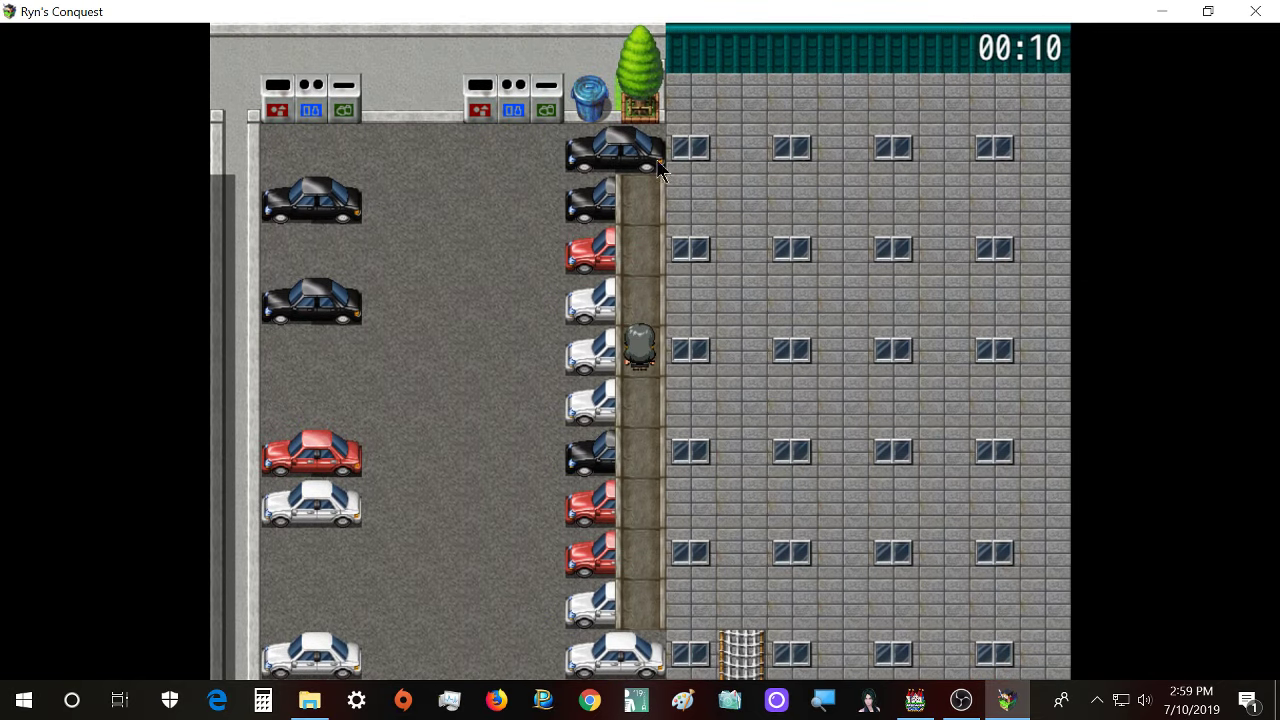
pyautogui.press('Down')
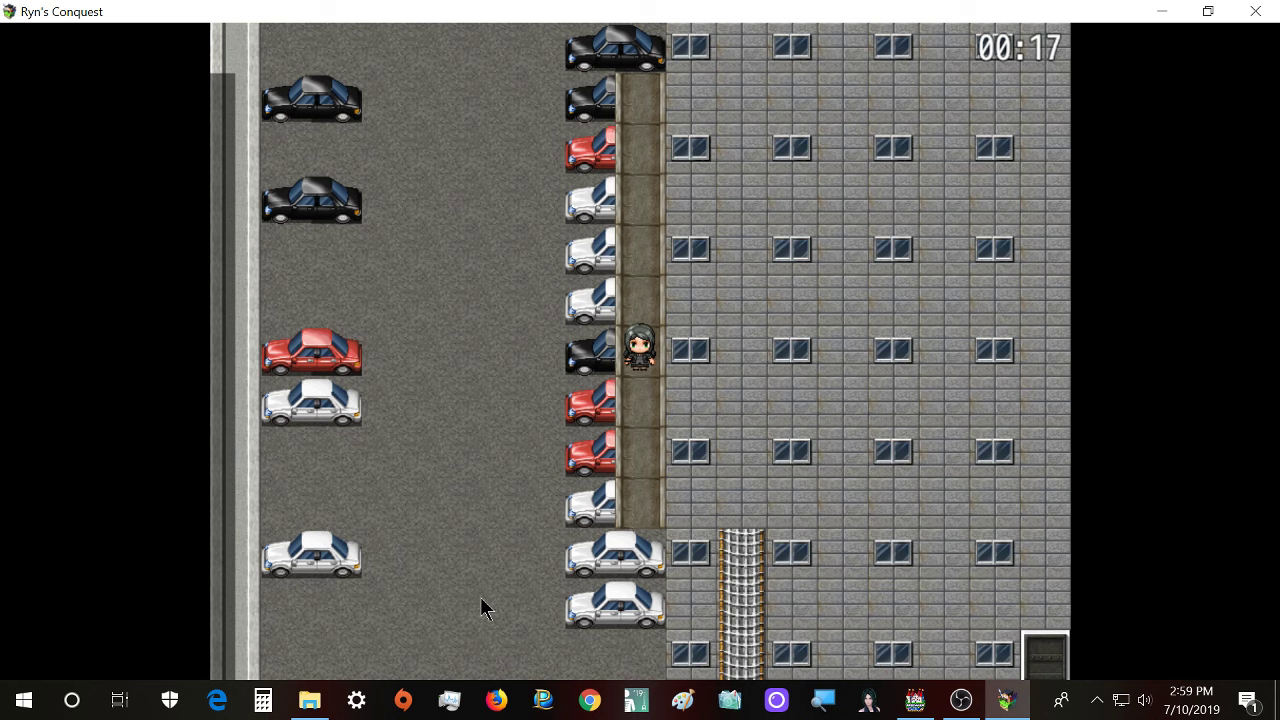
pyautogui.press('Down')
pyautogui.press('Down')
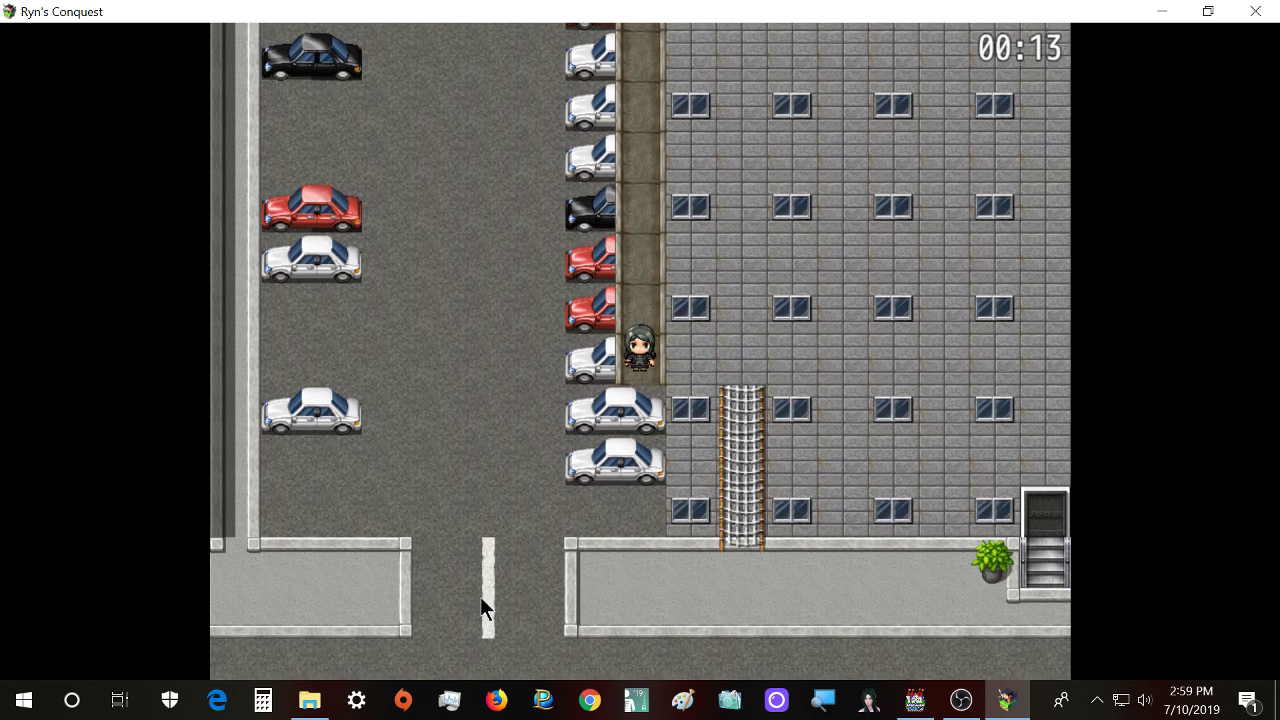
pyautogui.press('Right')
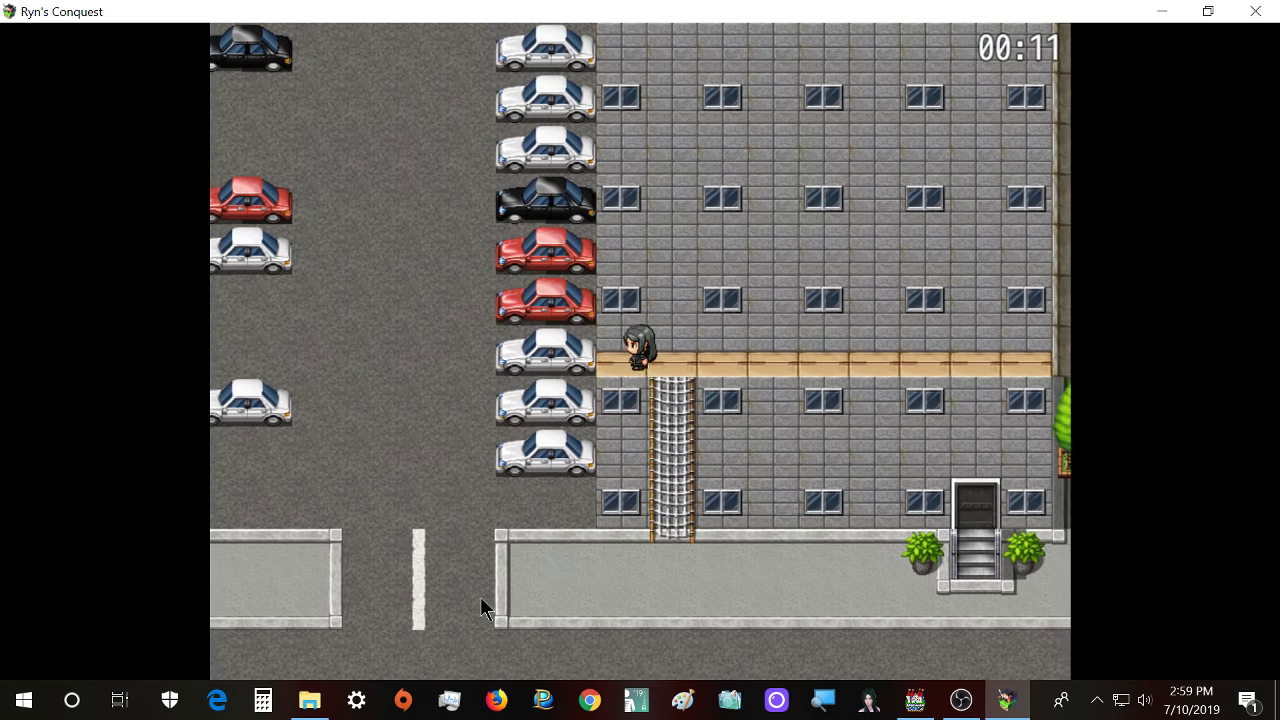
pyautogui.press('Left')
pyautogui.press('Up')
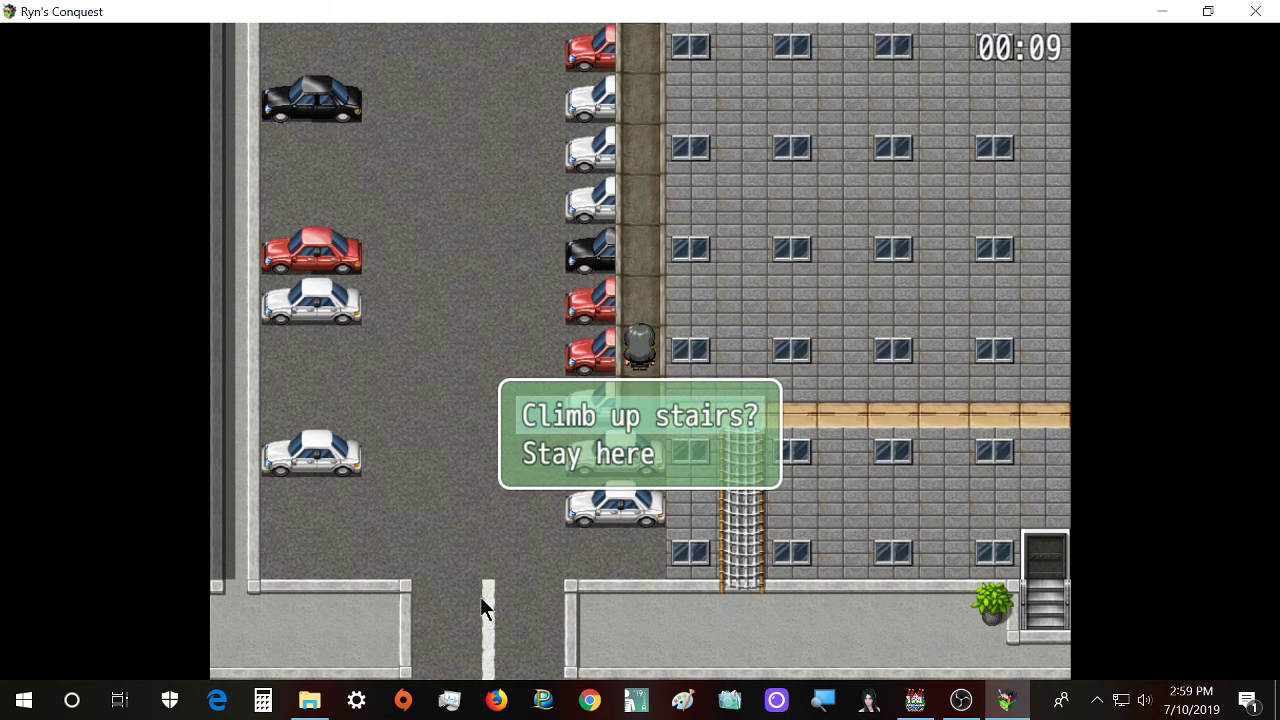
# - Choose 'Stay here', walk up toward the teal roof and back and forth along the tan walkway
pyautogui.press('Return')
pyautogui.press('Up')
pyautogui.press('Up')
pyautogui.press('Up')
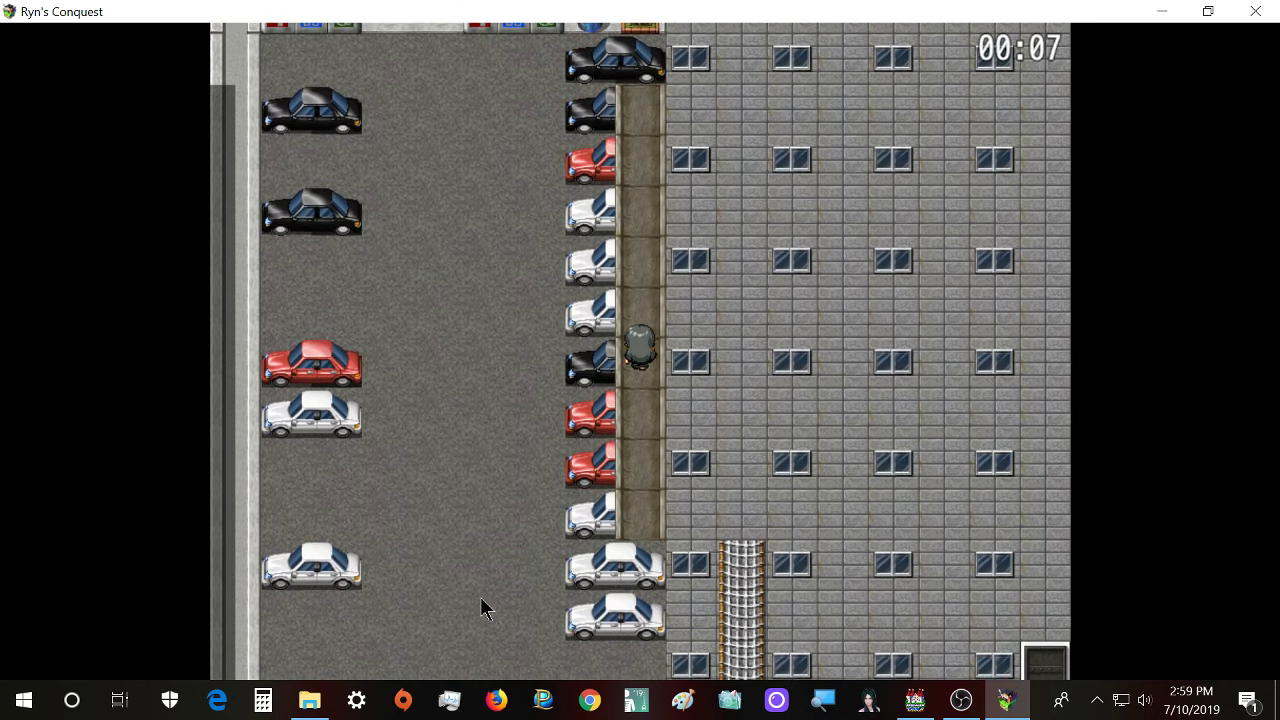
pyautogui.press('Up')
pyautogui.press('Up')
pyautogui.press('Up')
pyautogui.press('Up')
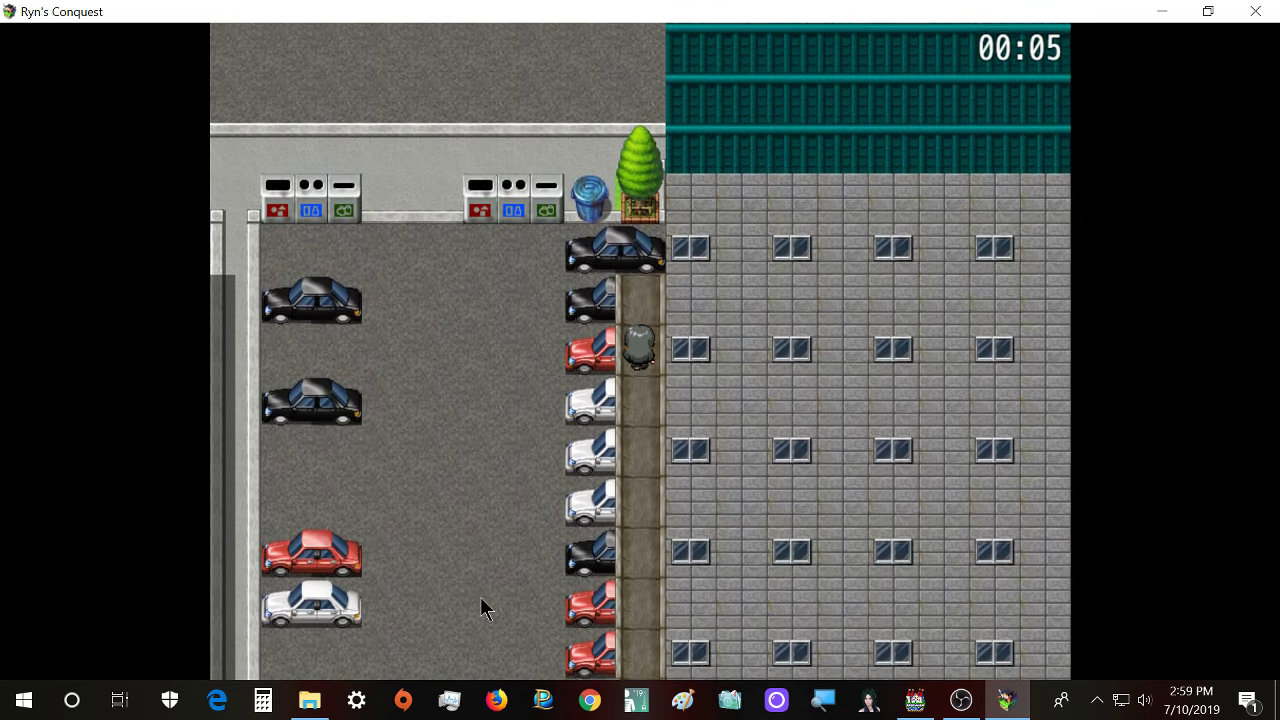
pyautogui.press('Right')
pyautogui.press('Right')
pyautogui.press('Right')
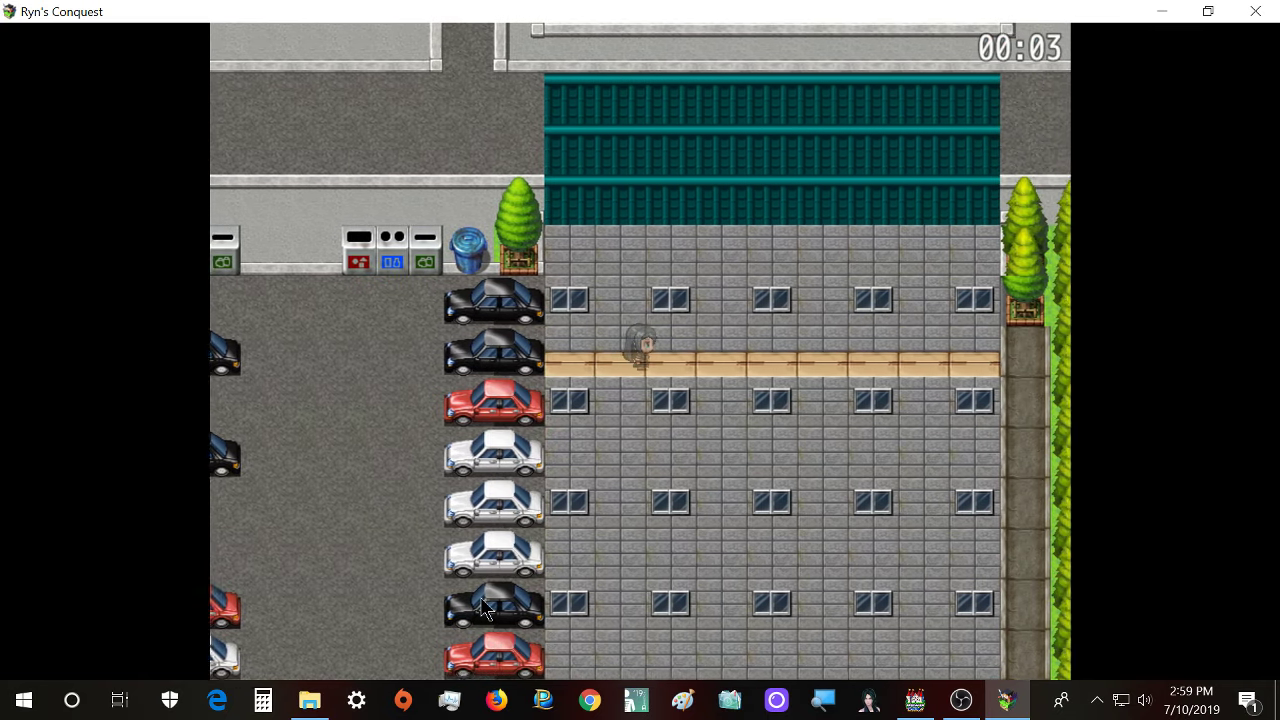
pyautogui.press('Right')
pyautogui.press('Right')
pyautogui.press('Right')
pyautogui.press('Right')
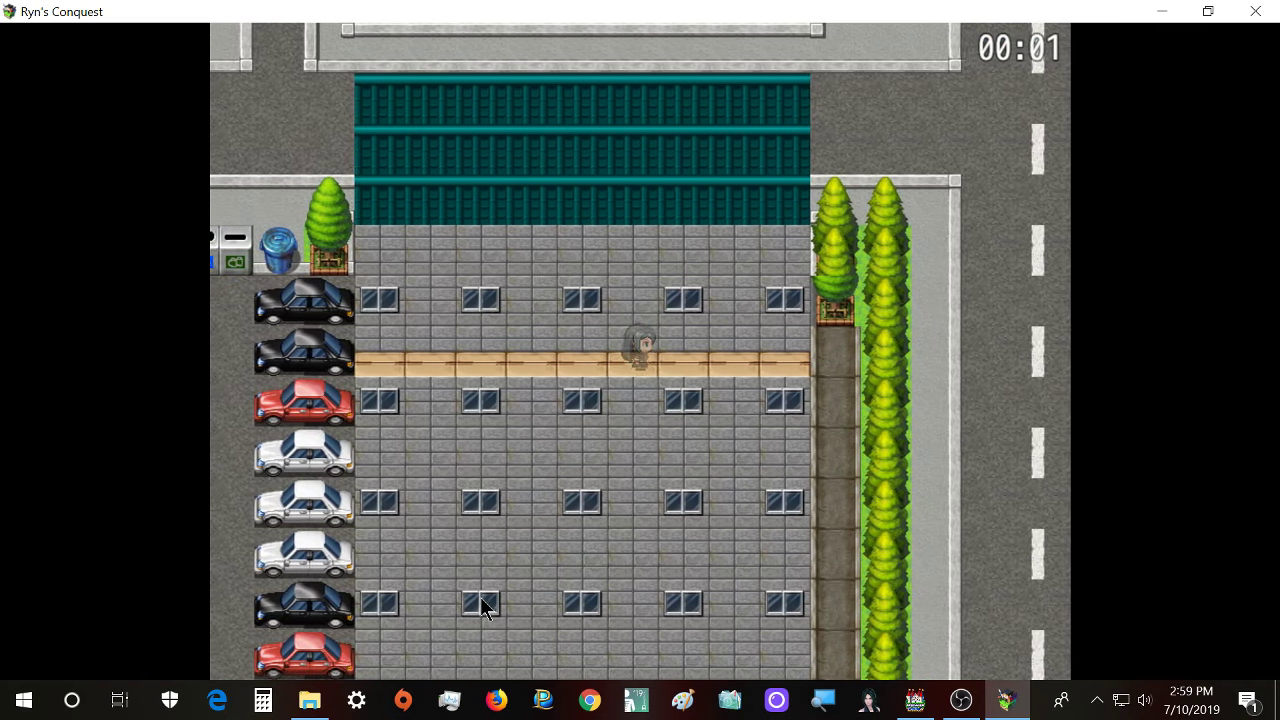
pyautogui.press('Right')
pyautogui.press('Right')
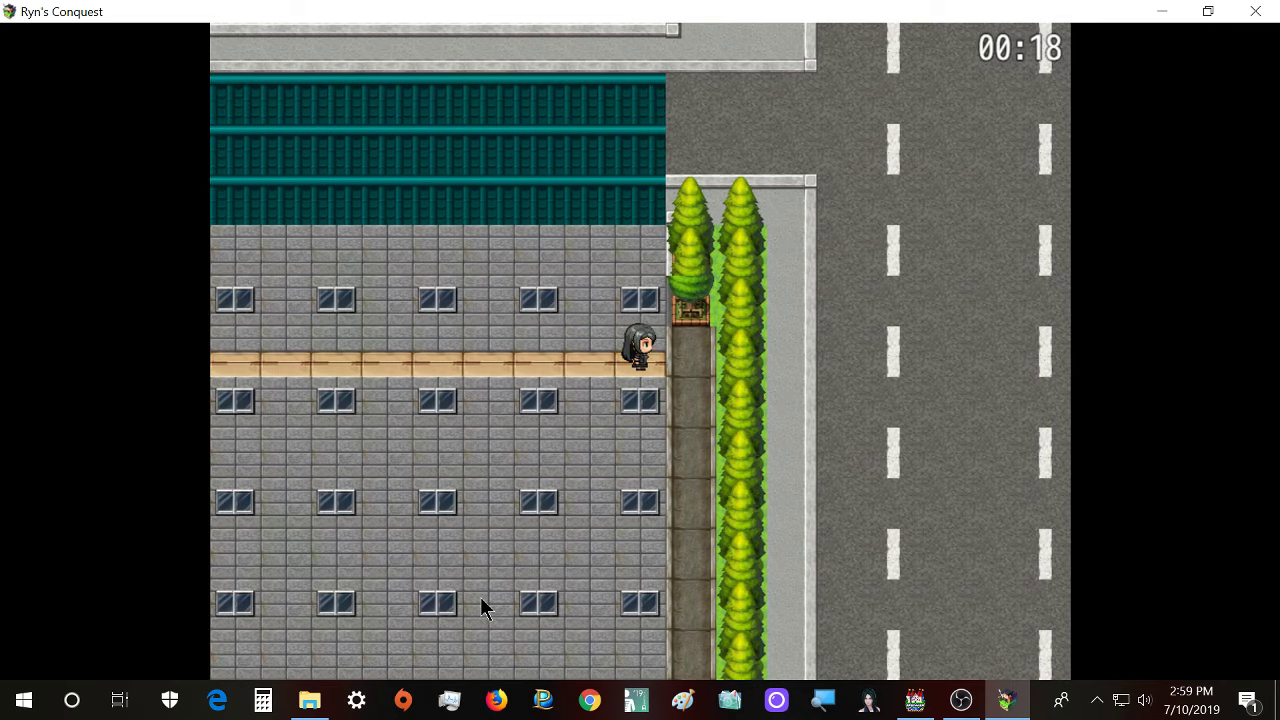
pyautogui.press('Left')
pyautogui.press('Left')
pyautogui.press('Left')
pyautogui.press('Left')
pyautogui.press('Left')
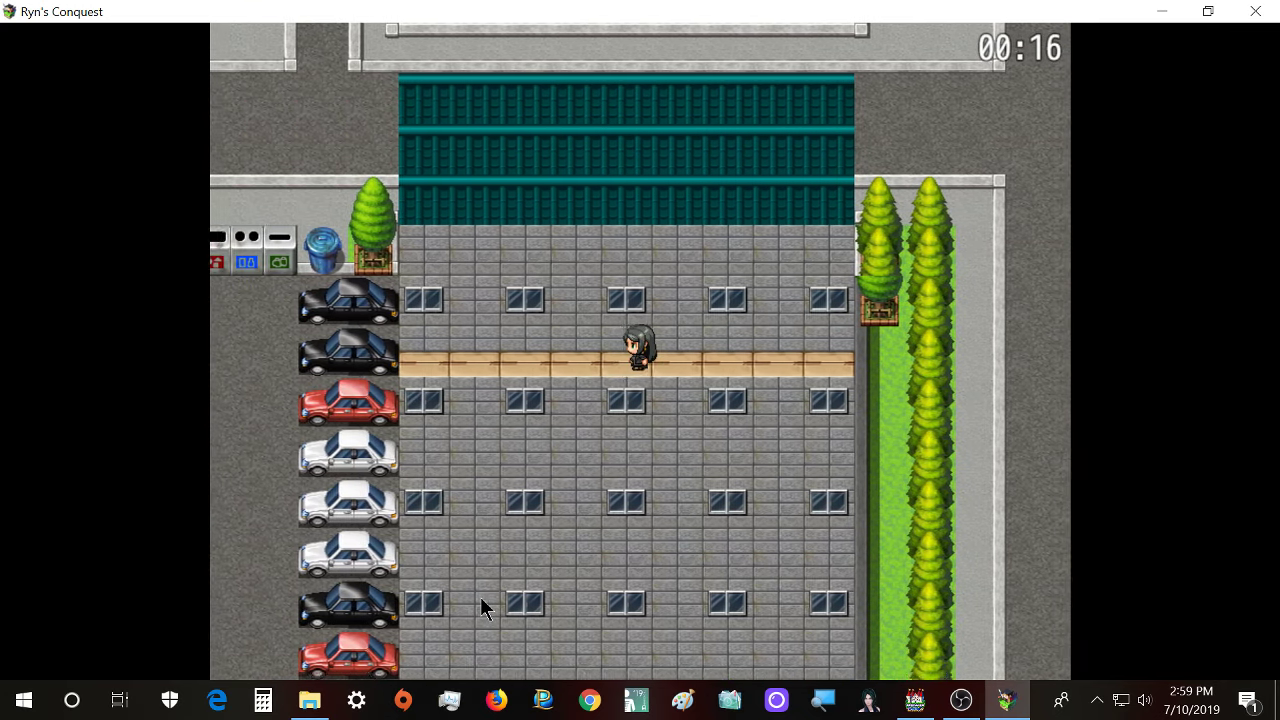
pyautogui.press('Left')
pyautogui.press('Left')
pyautogui.press('Left')
pyautogui.press('Left')
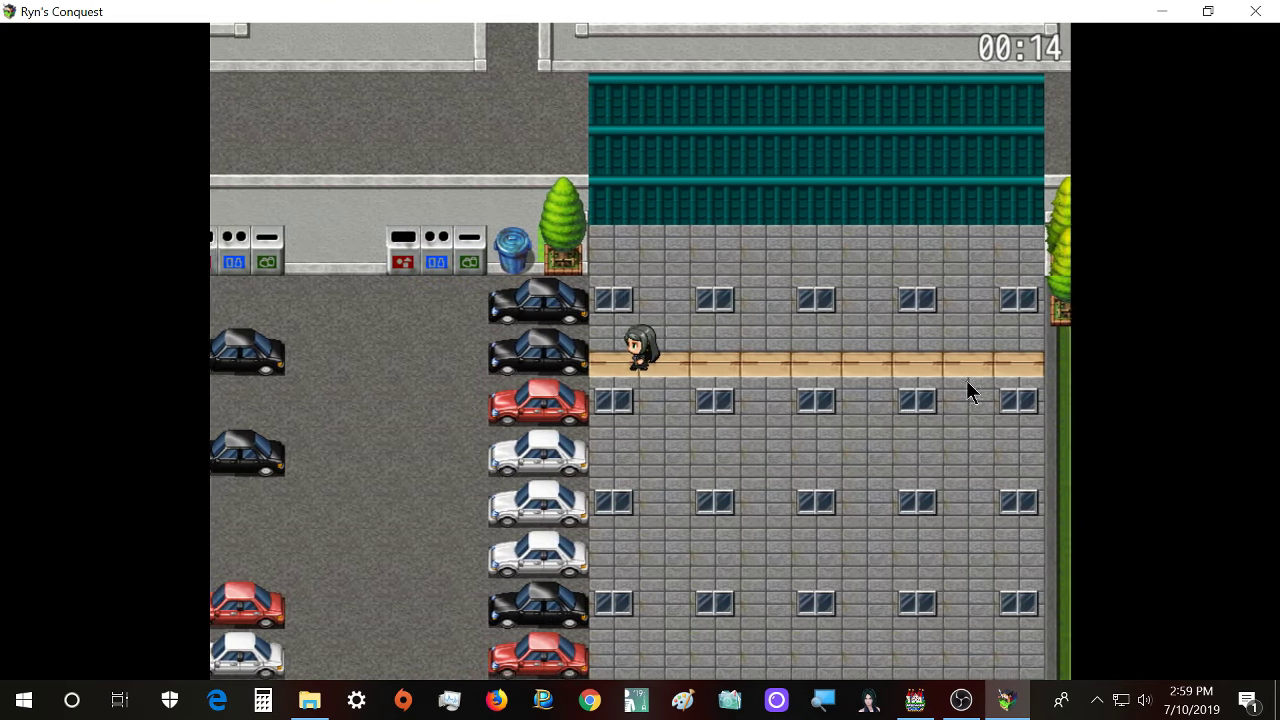
pyautogui.press('Left')
# - Walk down the sidewalk by the cars, climb the ladder, and cross the wooden ledge
pyautogui.press('Down')
pyautogui.press('Down')
pyautogui.press('Down')
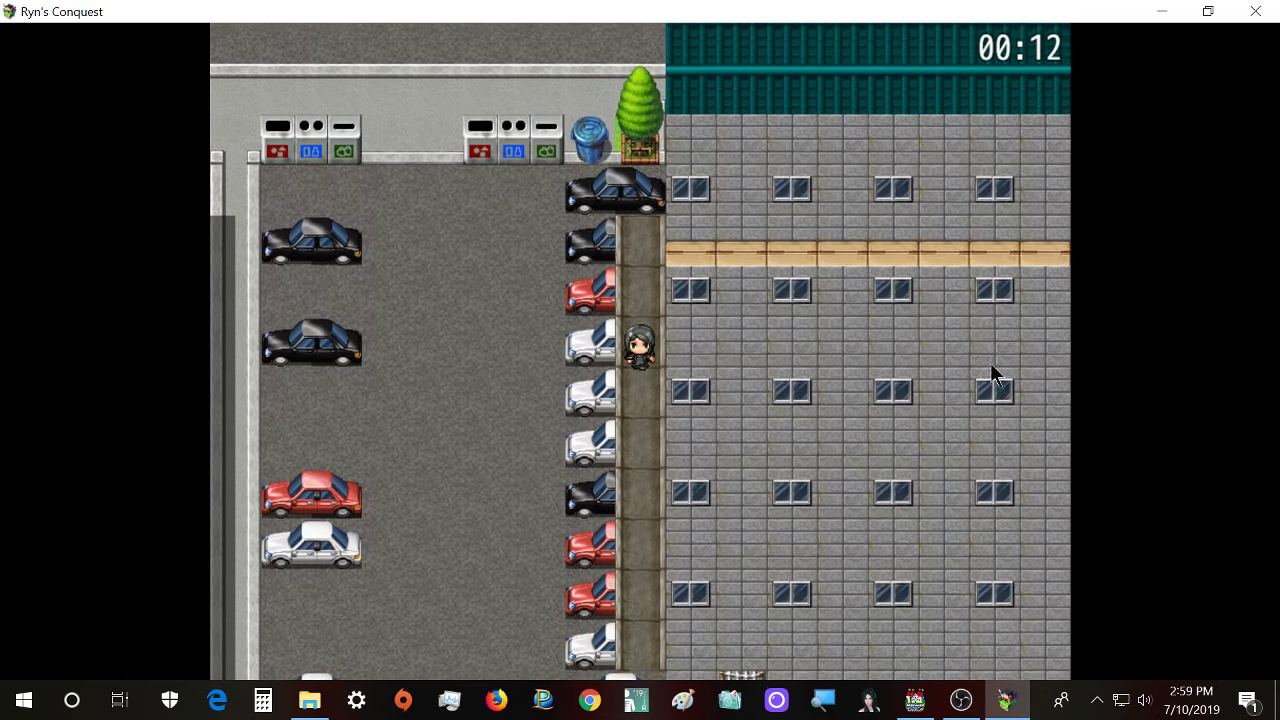
pyautogui.press('Down')
pyautogui.press('Down')
pyautogui.press('Down')
pyautogui.press('Down')
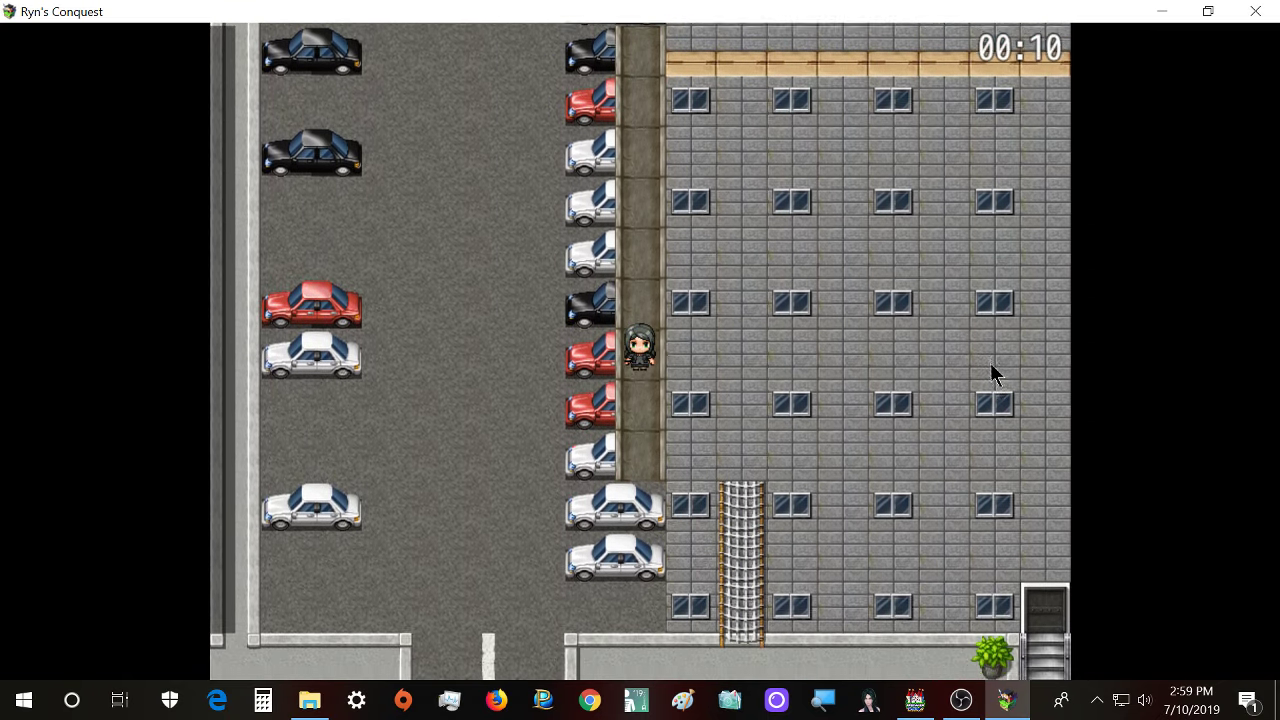
pyautogui.press('Return')
pyautogui.press('Return')
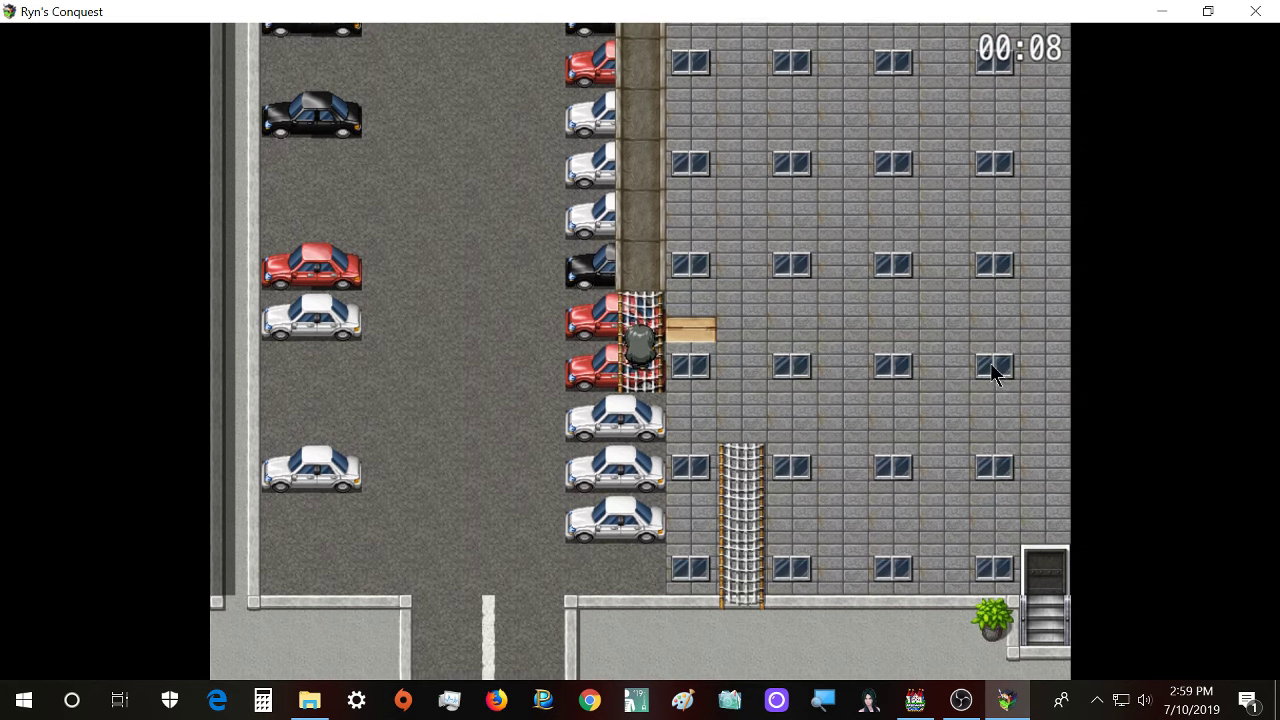
pyautogui.press('Right')
pyautogui.press('Right')
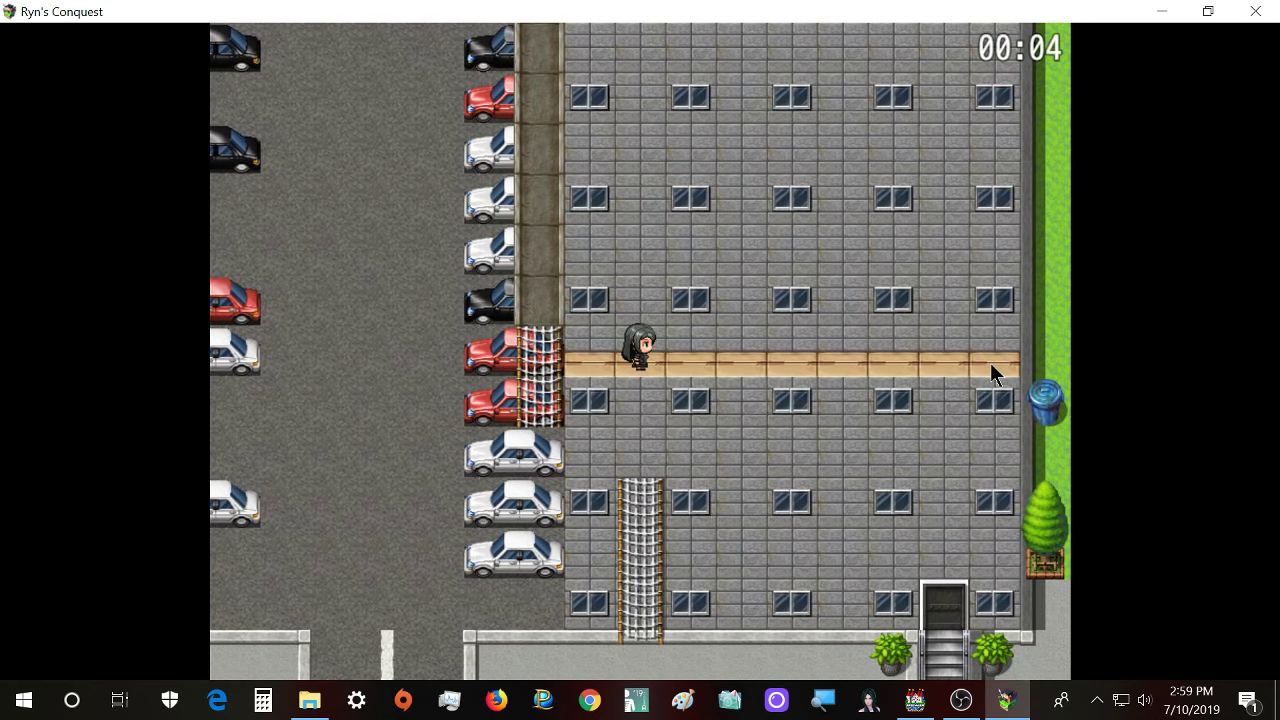
pyautogui.press('Right')
pyautogui.press('Right')
pyautogui.press('Right')
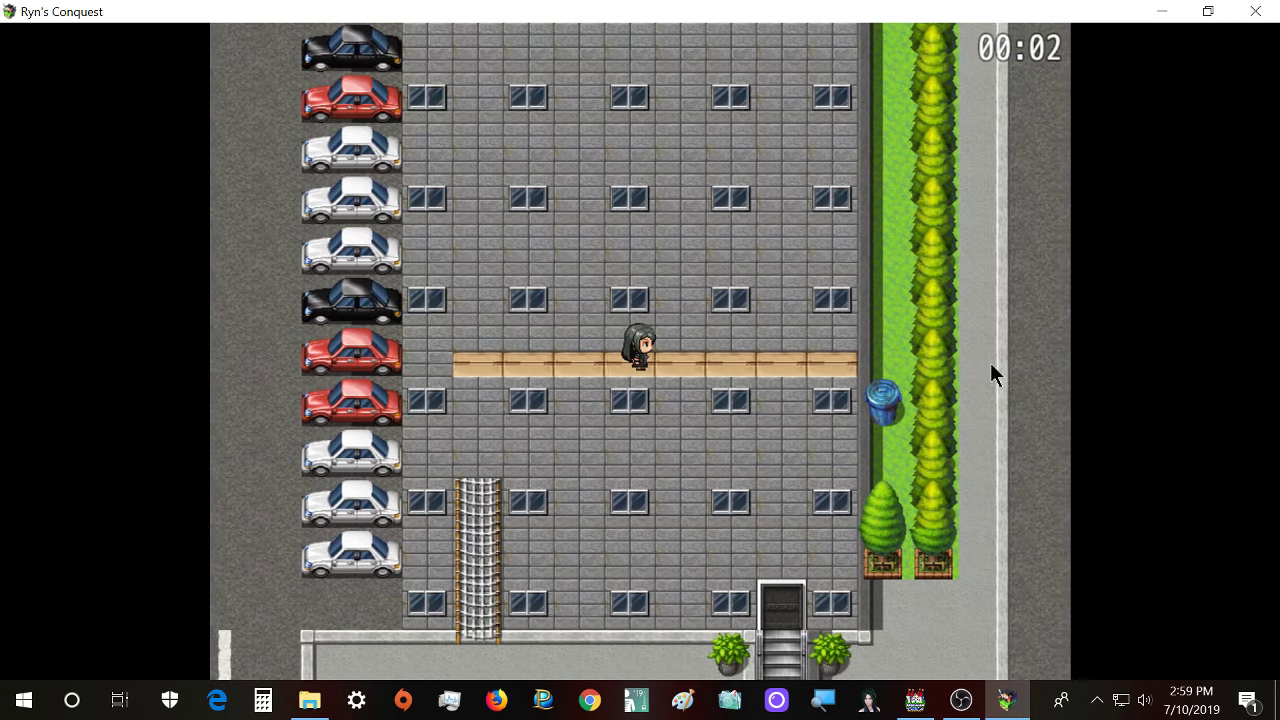
pyautogui.press('Right')
pyautogui.press('Right')
pyautogui.press('Right')
pyautogui.press('Right')
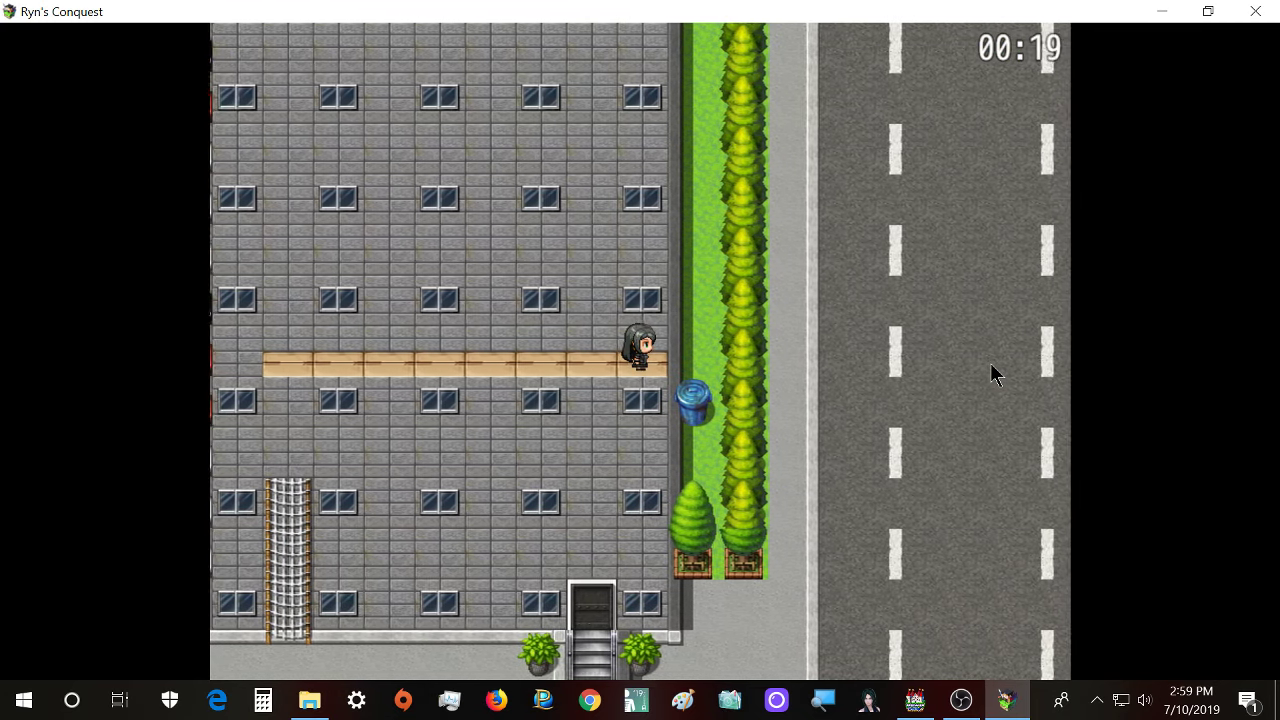
# - Step off the ledge, walk up the tree-lined sidewalk, and head left toward the upper ledge
pyautogui.press('Right')
pyautogui.press('Up')
pyautogui.press('Up')
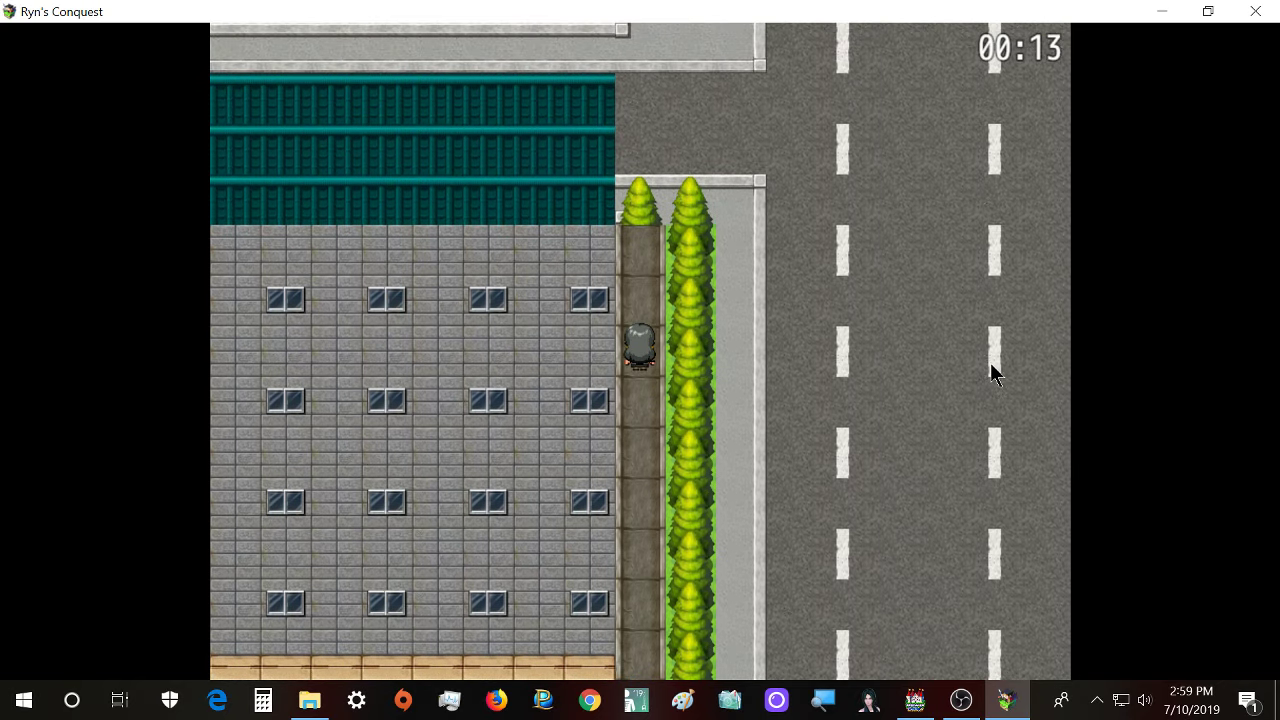
pyautogui.press('Up')
pyautogui.press('Down')
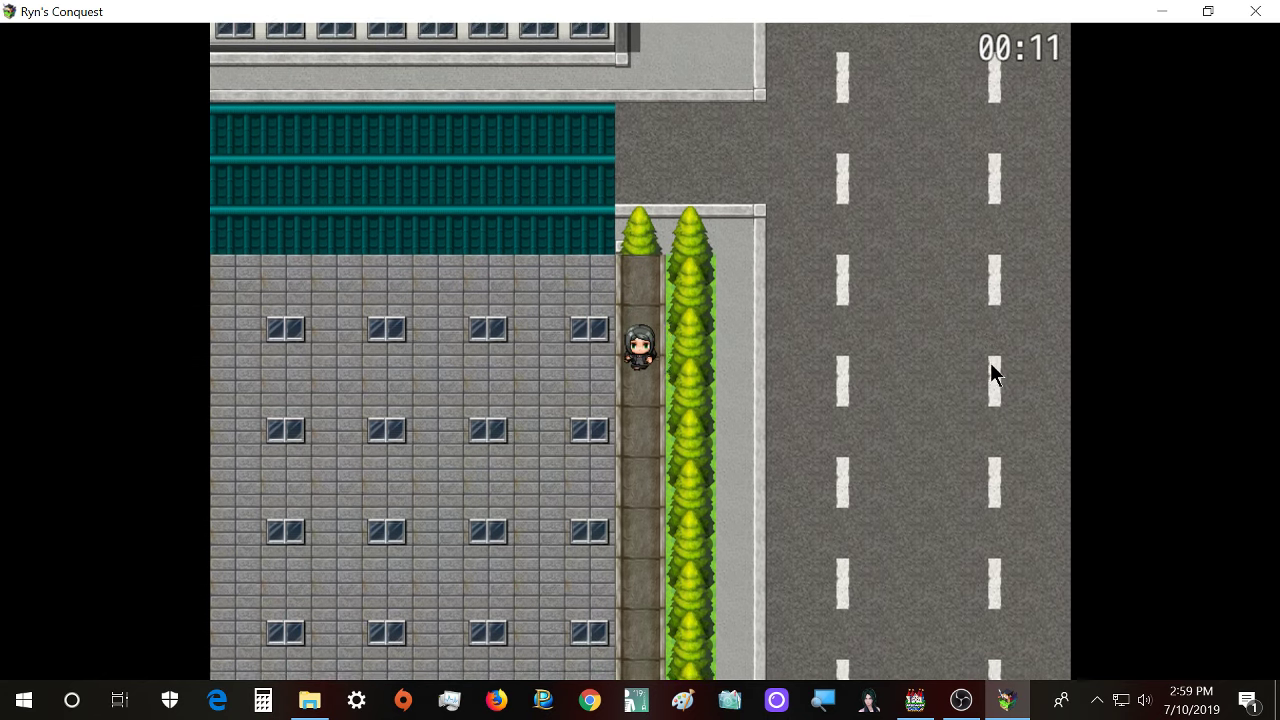
pyautogui.press('Up')
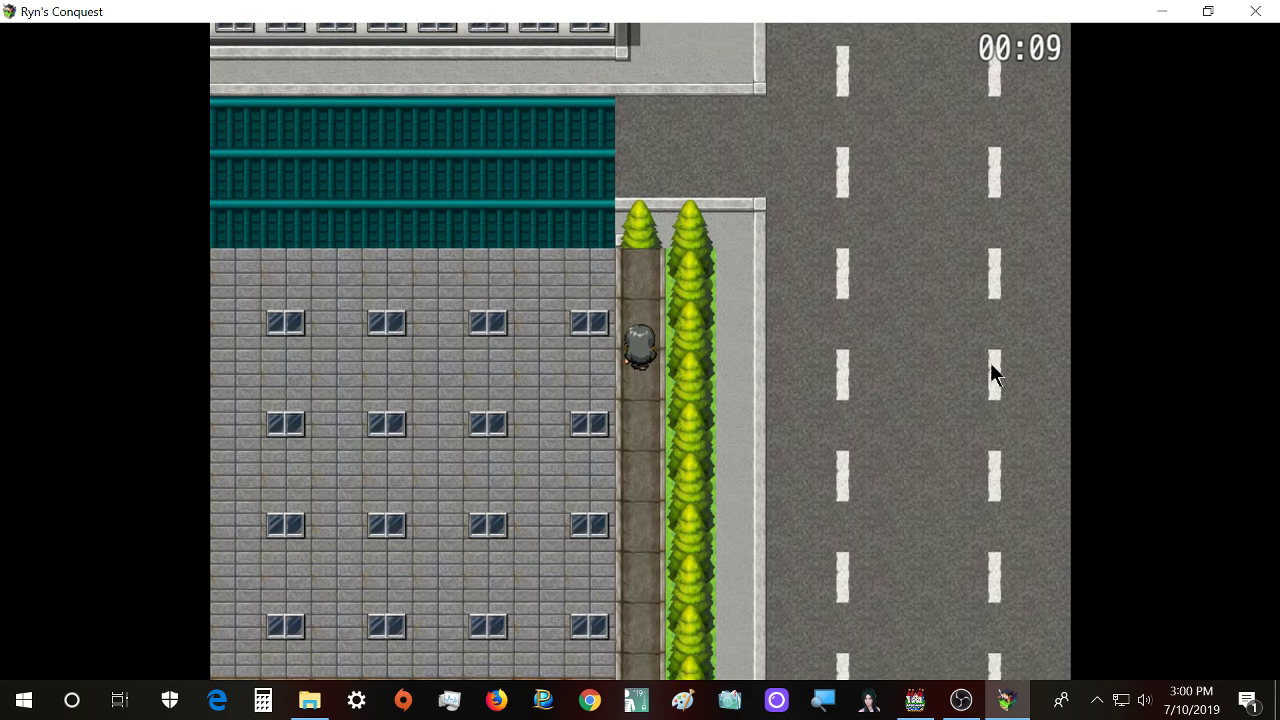
pyautogui.press('Left')
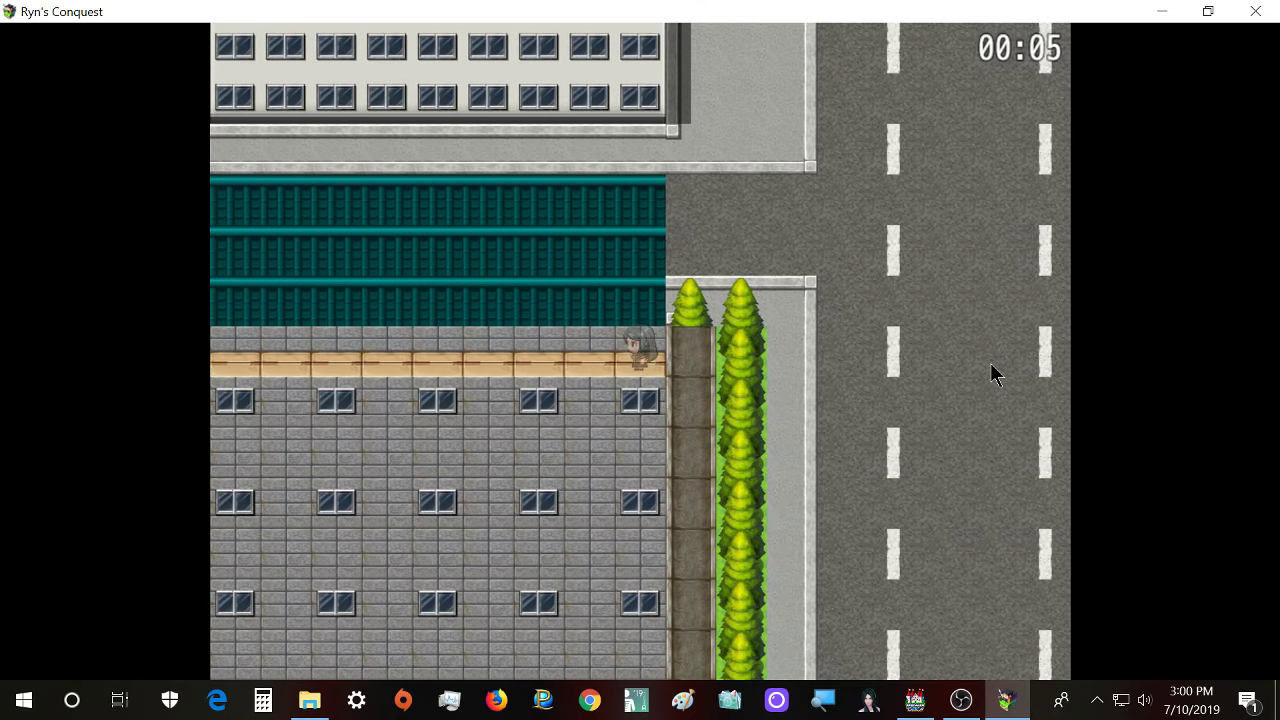
# - Trigger the room event, pick 'Look better inside' then 'Break Into?', and close 'Okay! LET'S DO THIS'
pyautogui.press('Left')
pyautogui.press('Left')
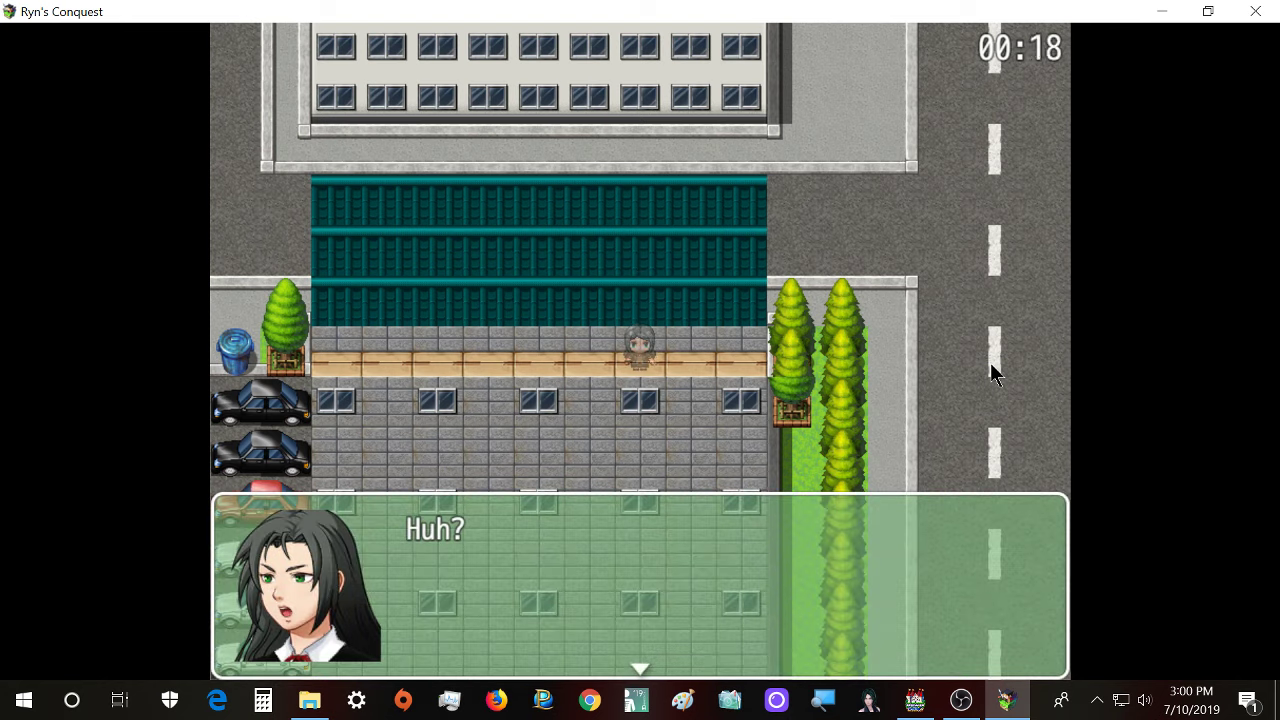
pyautogui.press('Return')
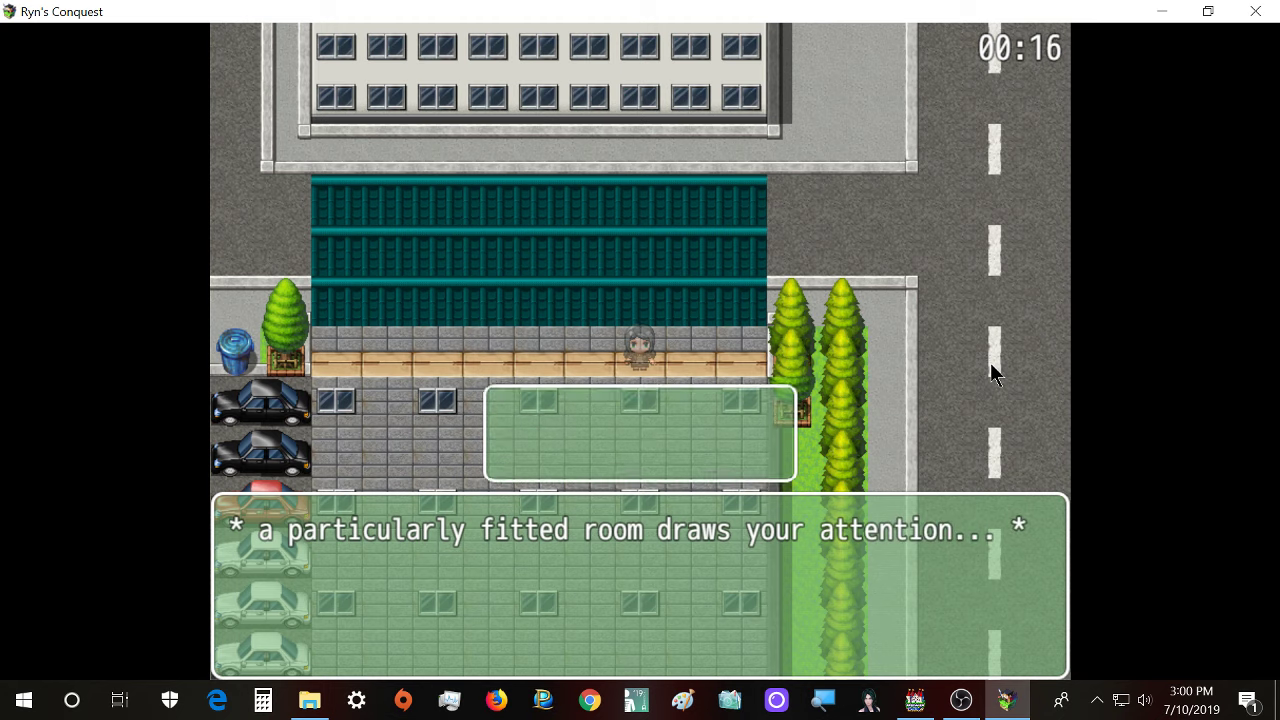
pyautogui.press('Return')
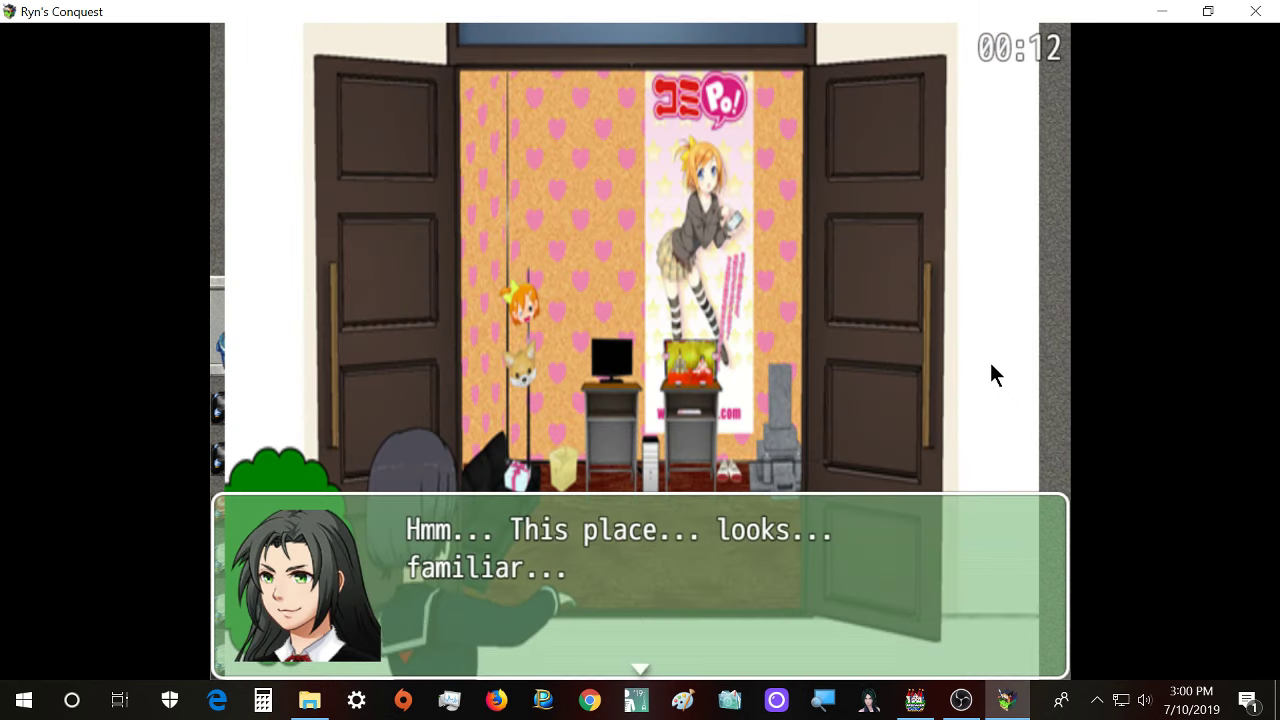
pyautogui.press('Return')
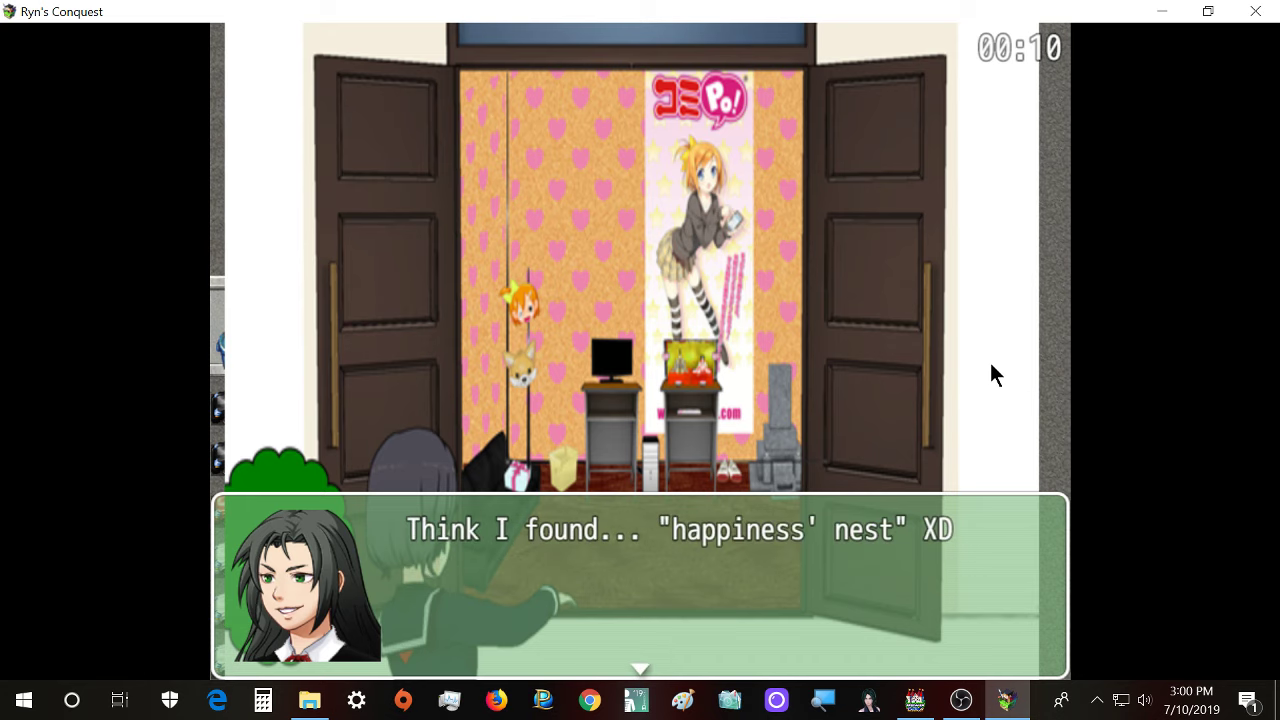
pyautogui.press('Return')
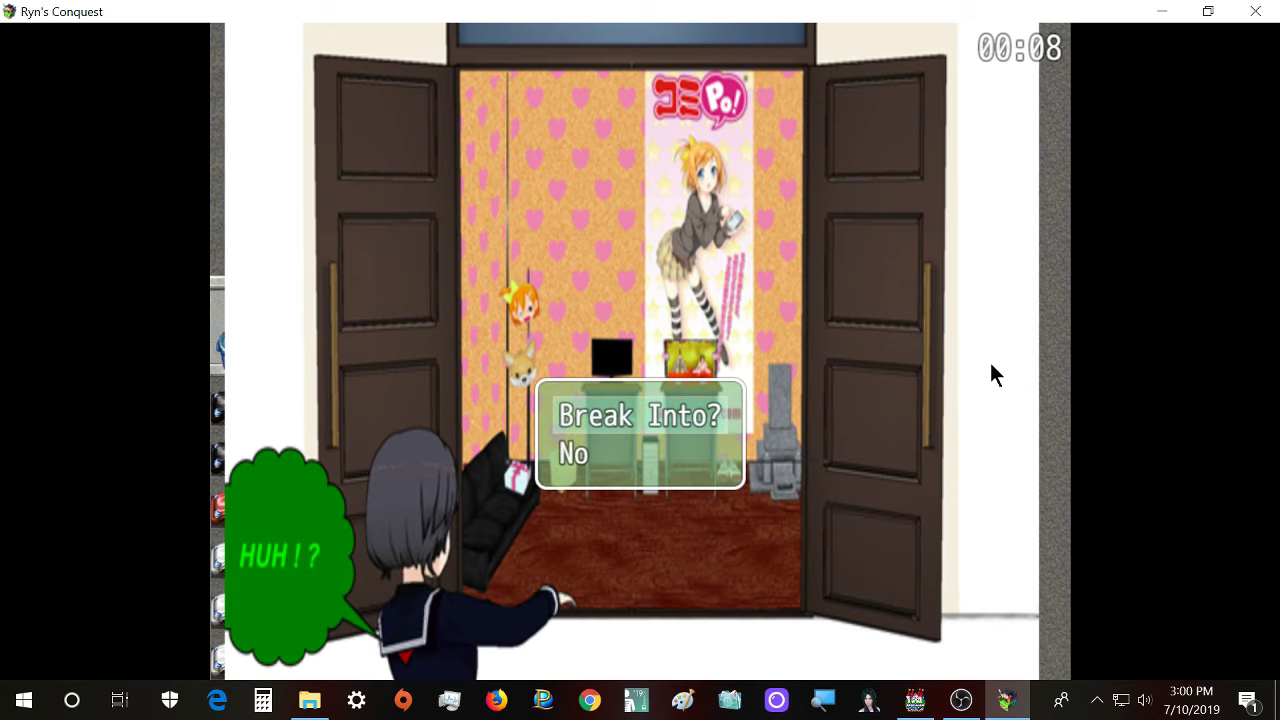
pyautogui.press('Return')
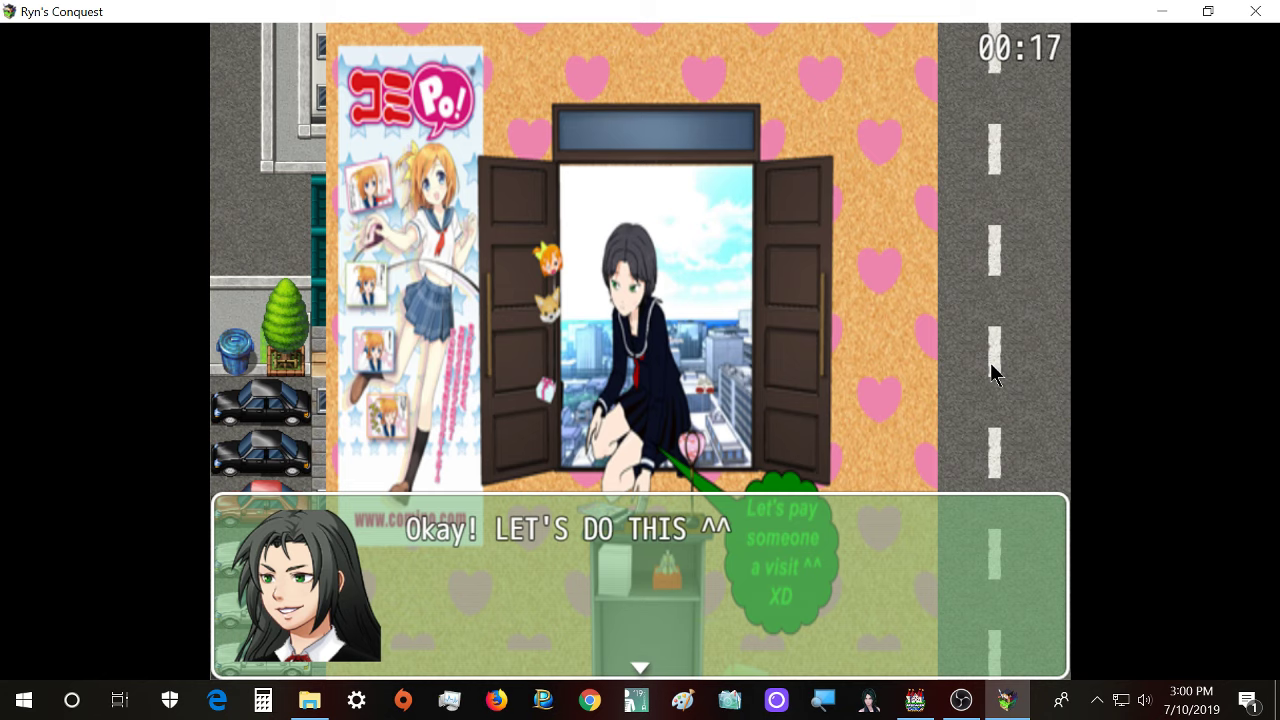
pyautogui.press('Return')
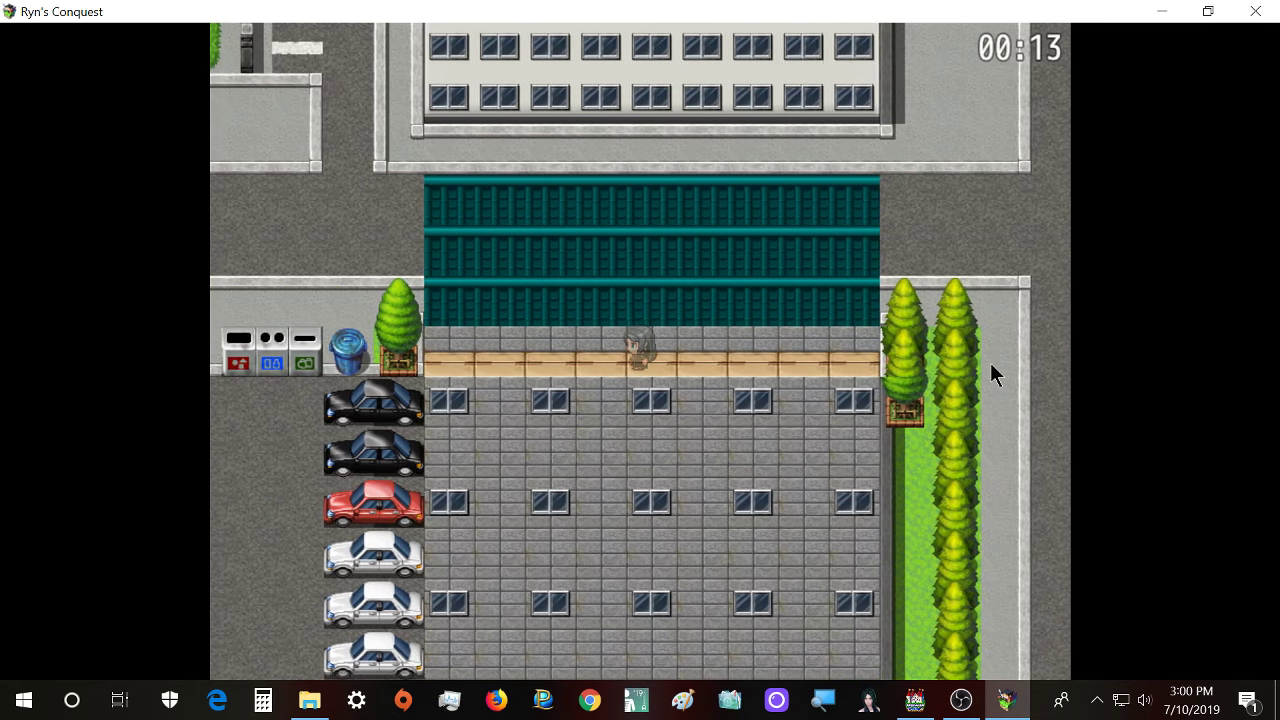
# - Walk down the walkway by the cars, take the stairs and ladder down to the road
pyautogui.press('Left')
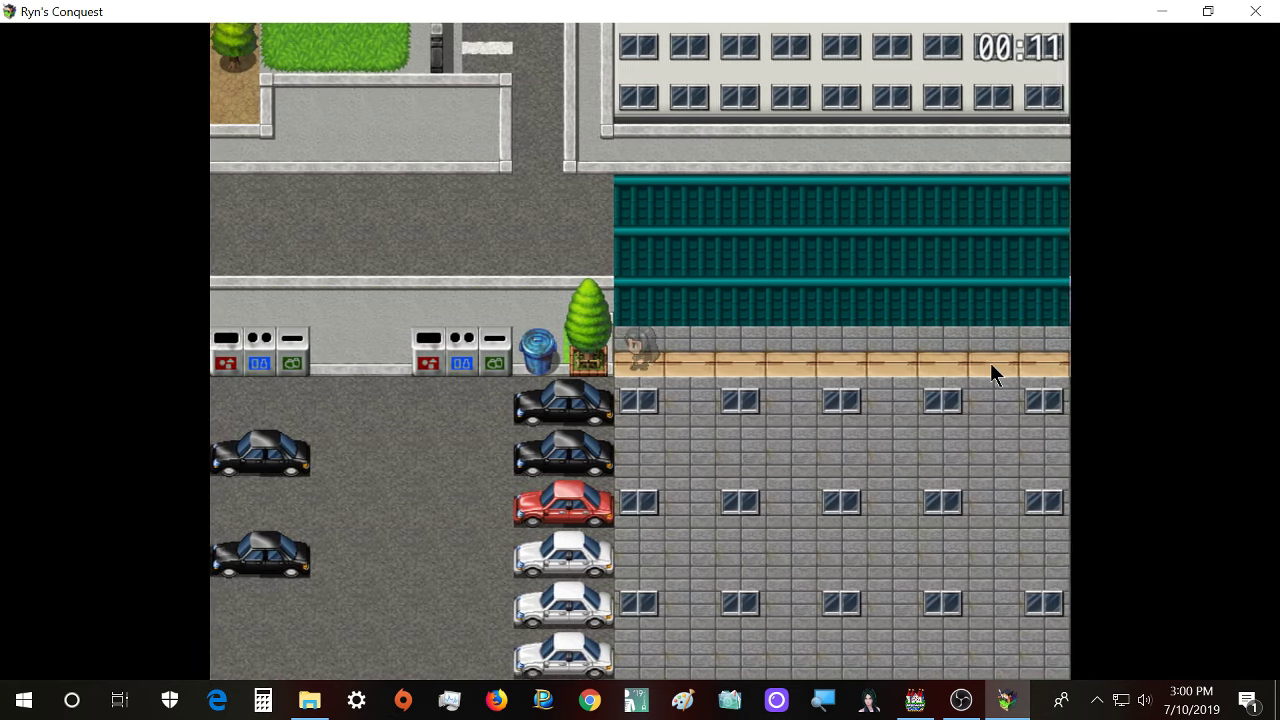
pyautogui.press('Down')
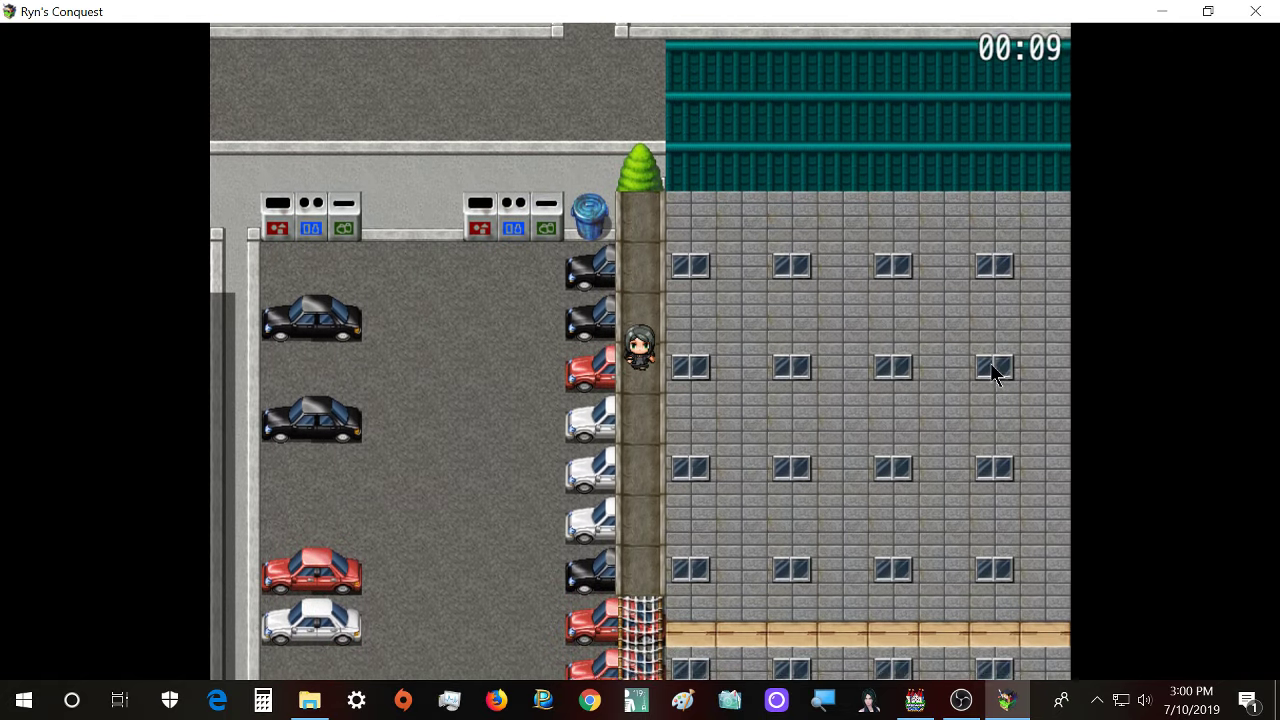
pyautogui.press('Down')
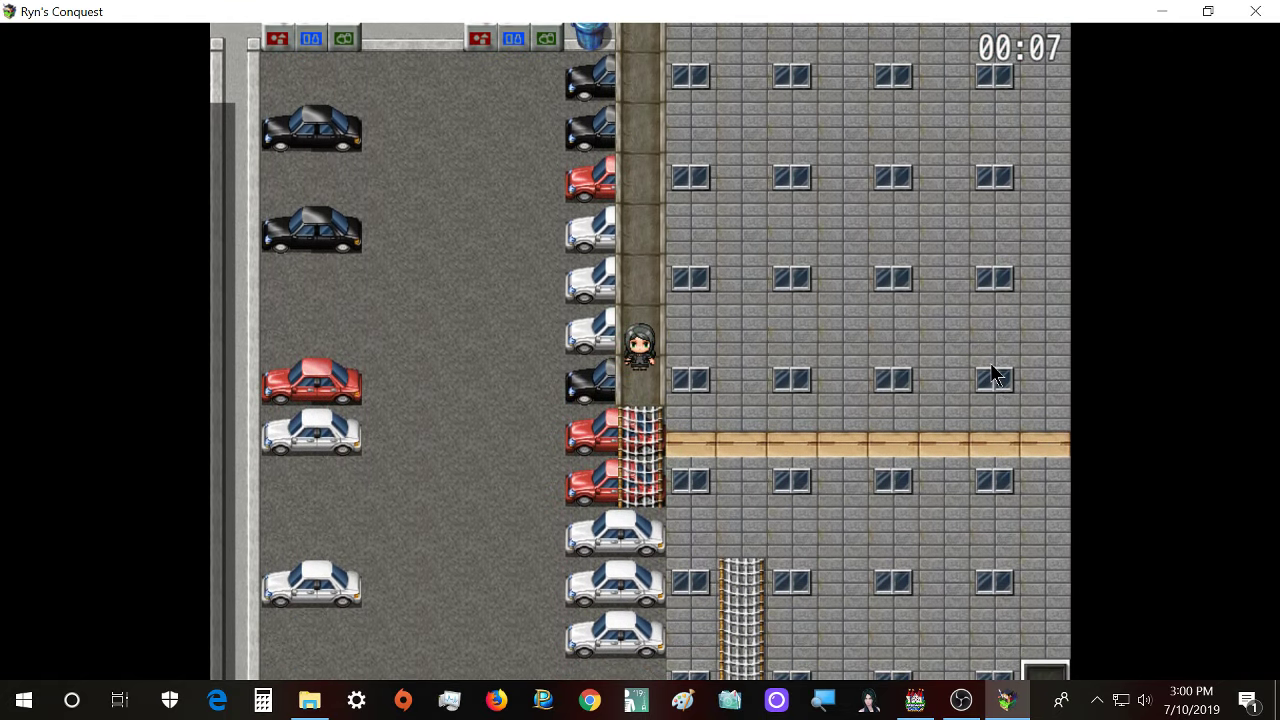
pyautogui.press('Down')
pyautogui.press('Return')
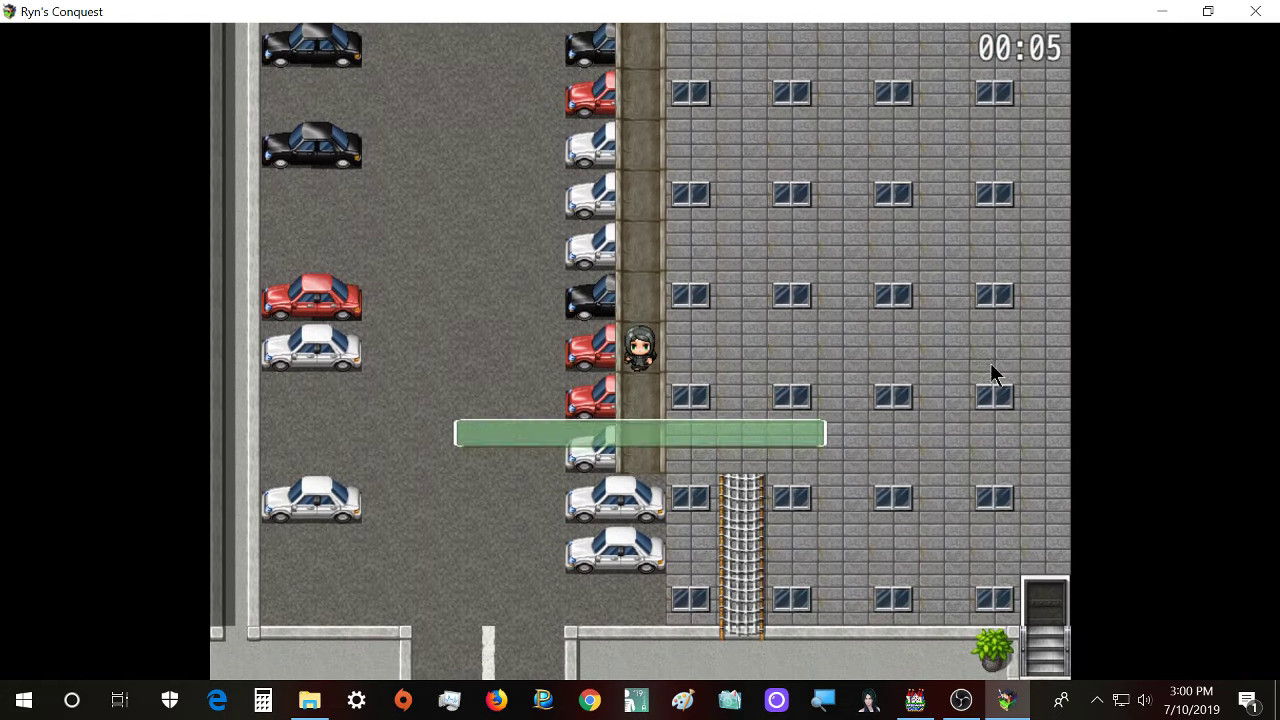
pyautogui.press('Right')
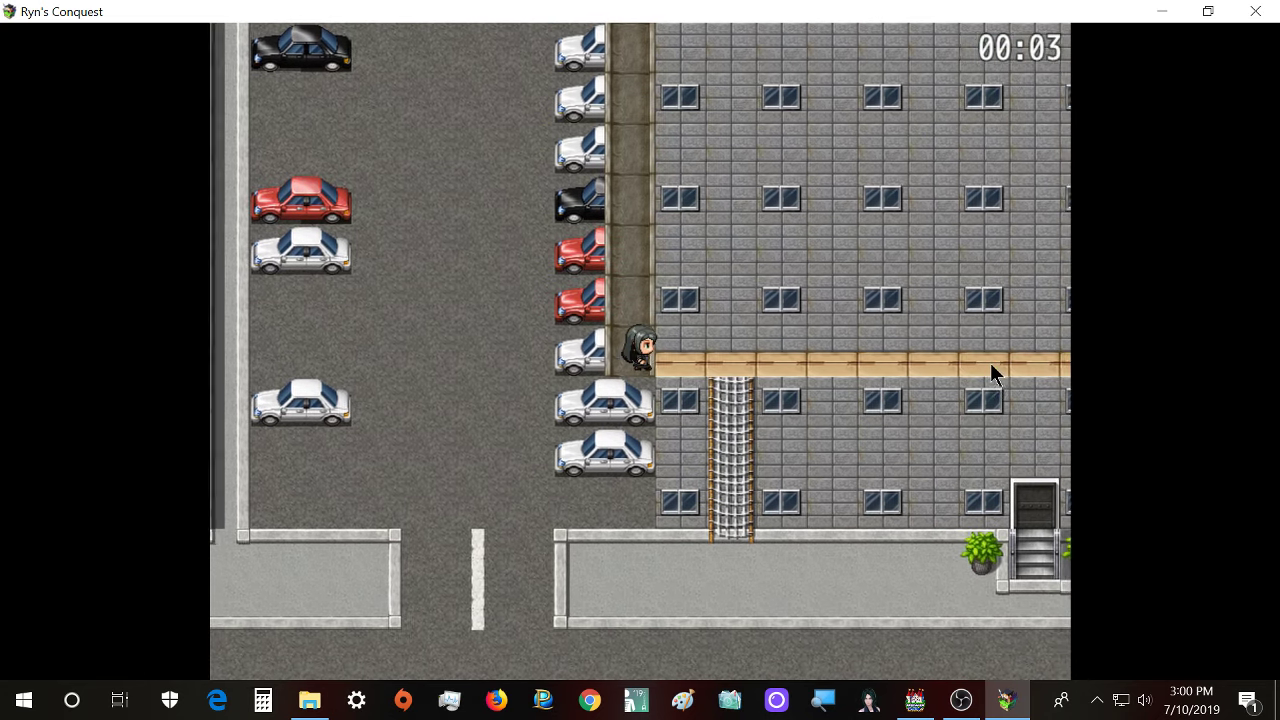
pyautogui.press('Down')
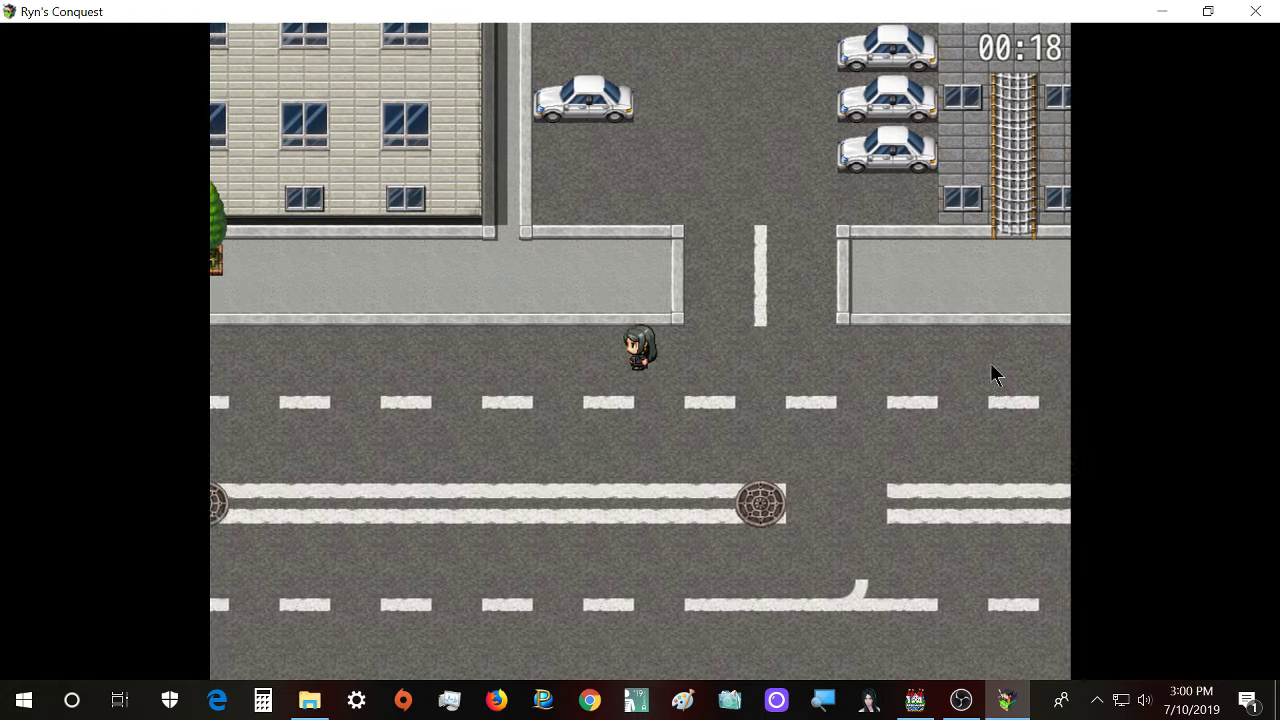
# - Walk up the street toward the parking lot, then back to the crosswalk and sidewalk
pyautogui.press('Left')
pyautogui.press('Right')
pyautogui.press('Up')
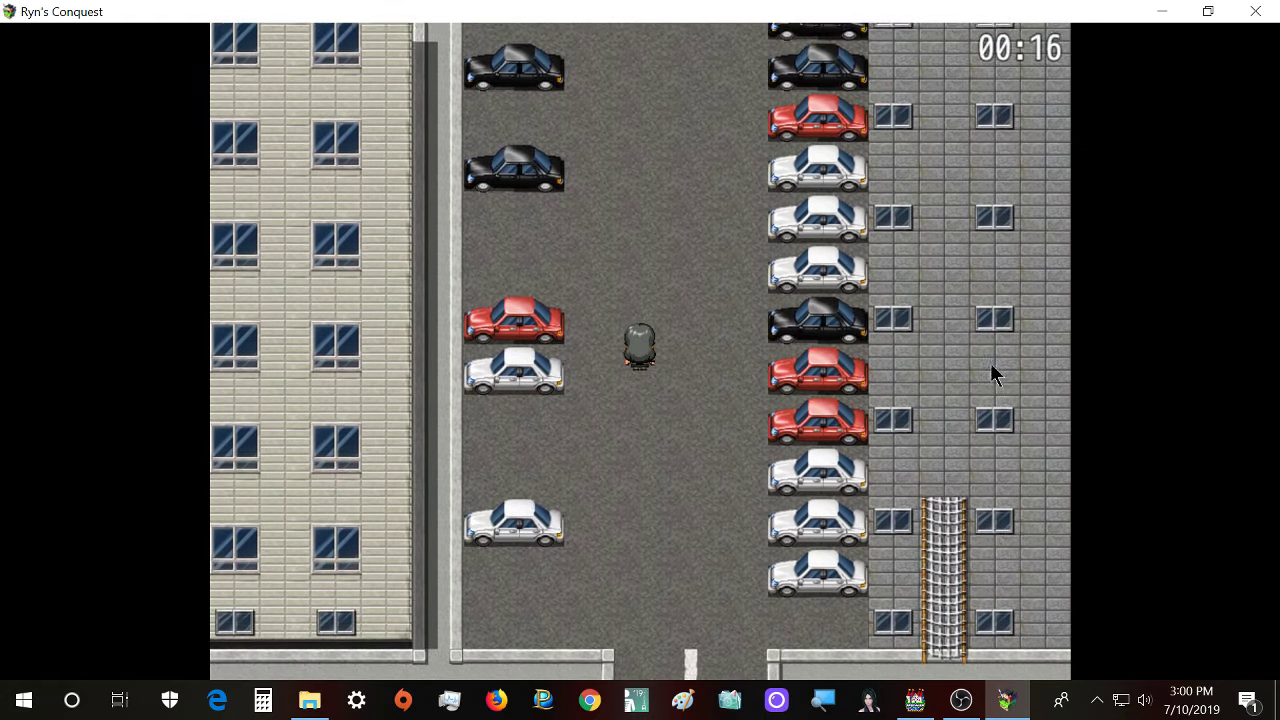
pyautogui.press('Down')
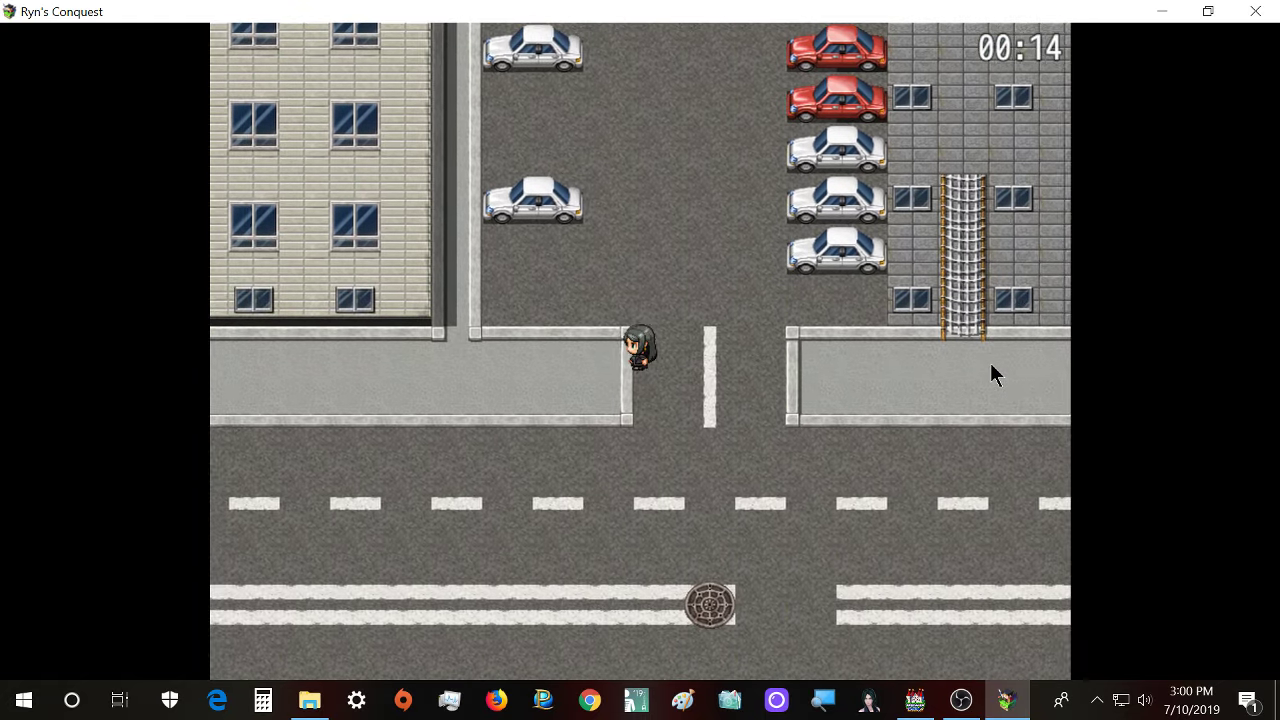
pyautogui.press('Left')
pyautogui.press('Down')
pyautogui.press('Left')
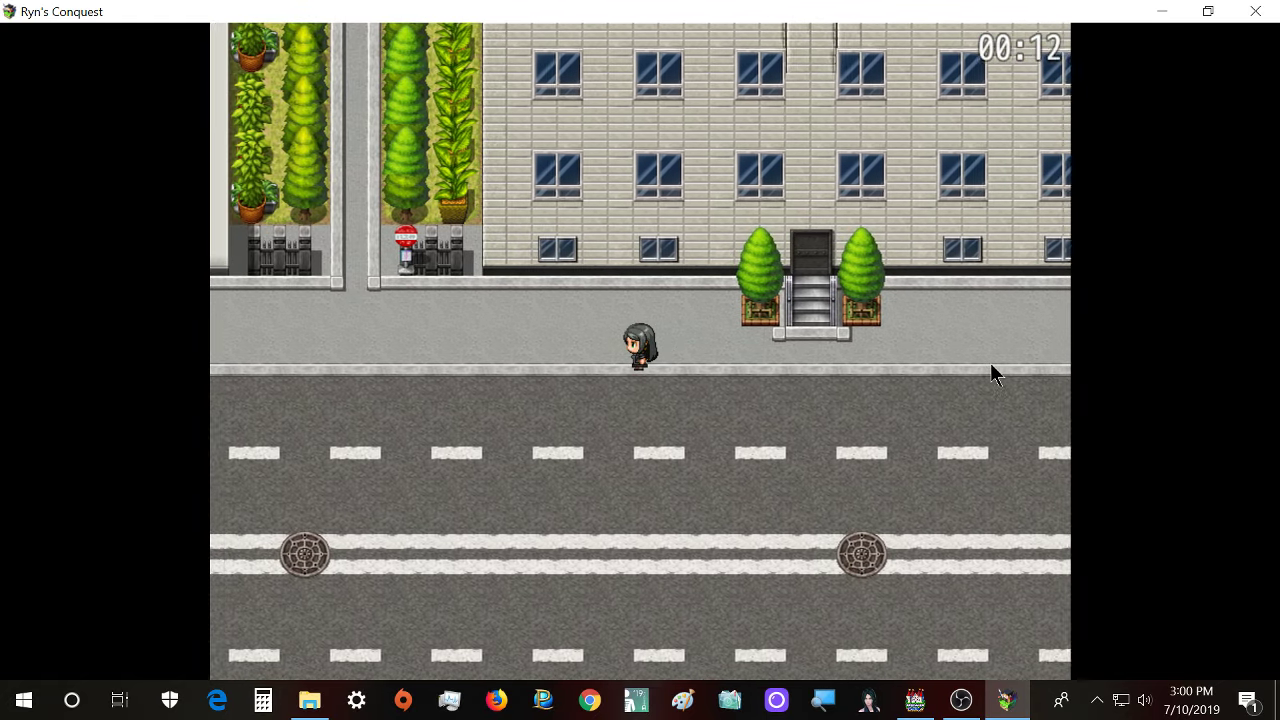
# - Walk left along the sidewalk into the bus shelter and continue past it
pyautogui.press('Left')
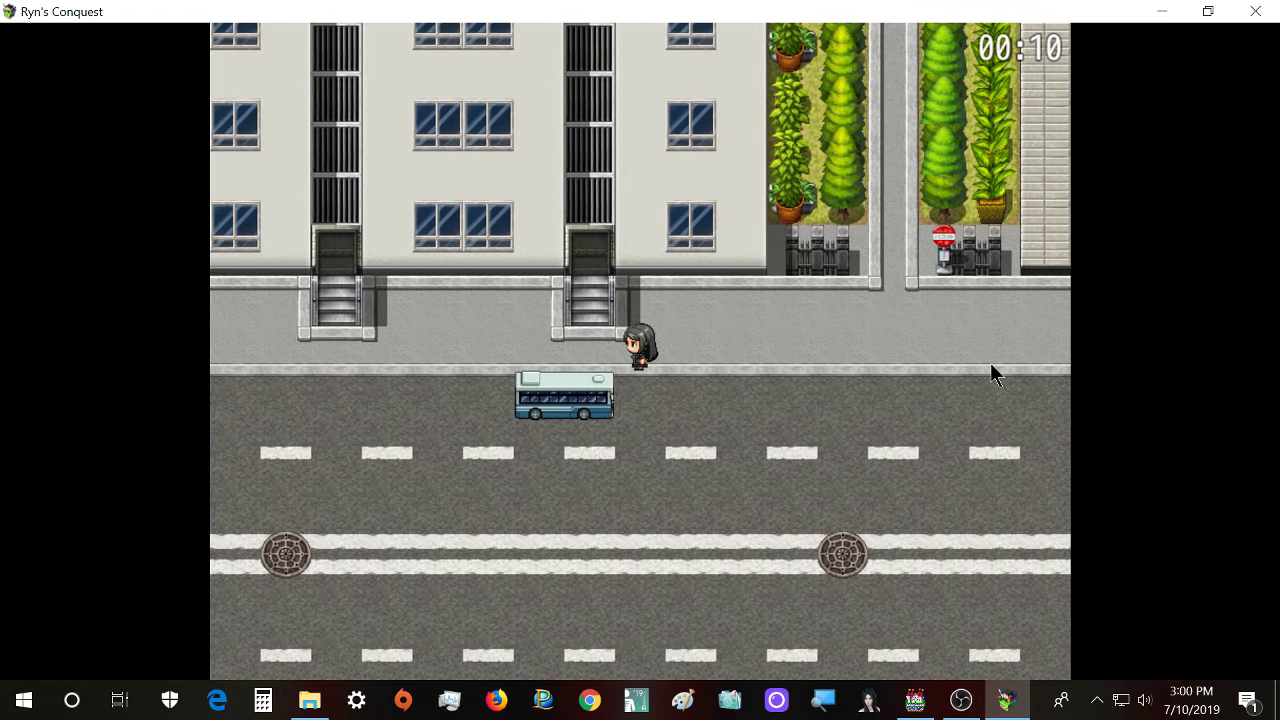
pyautogui.press('Left')
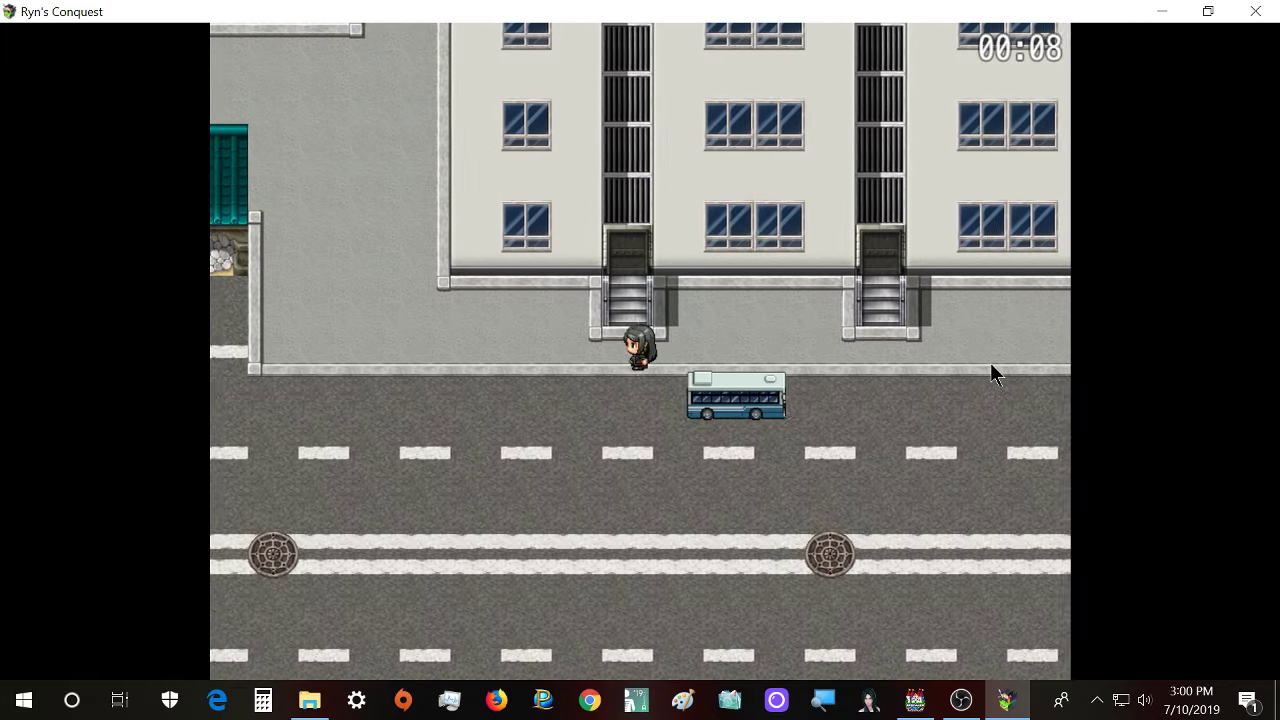
pyautogui.press('Left')
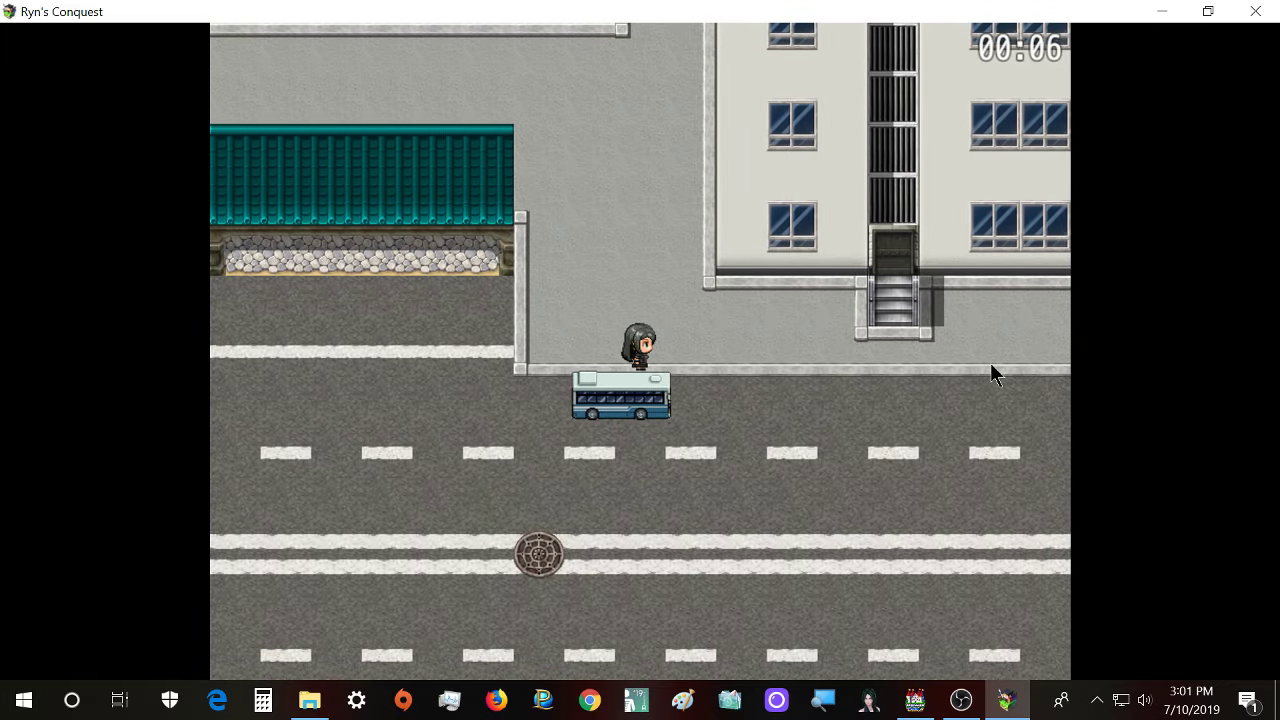
pyautogui.press('Left')
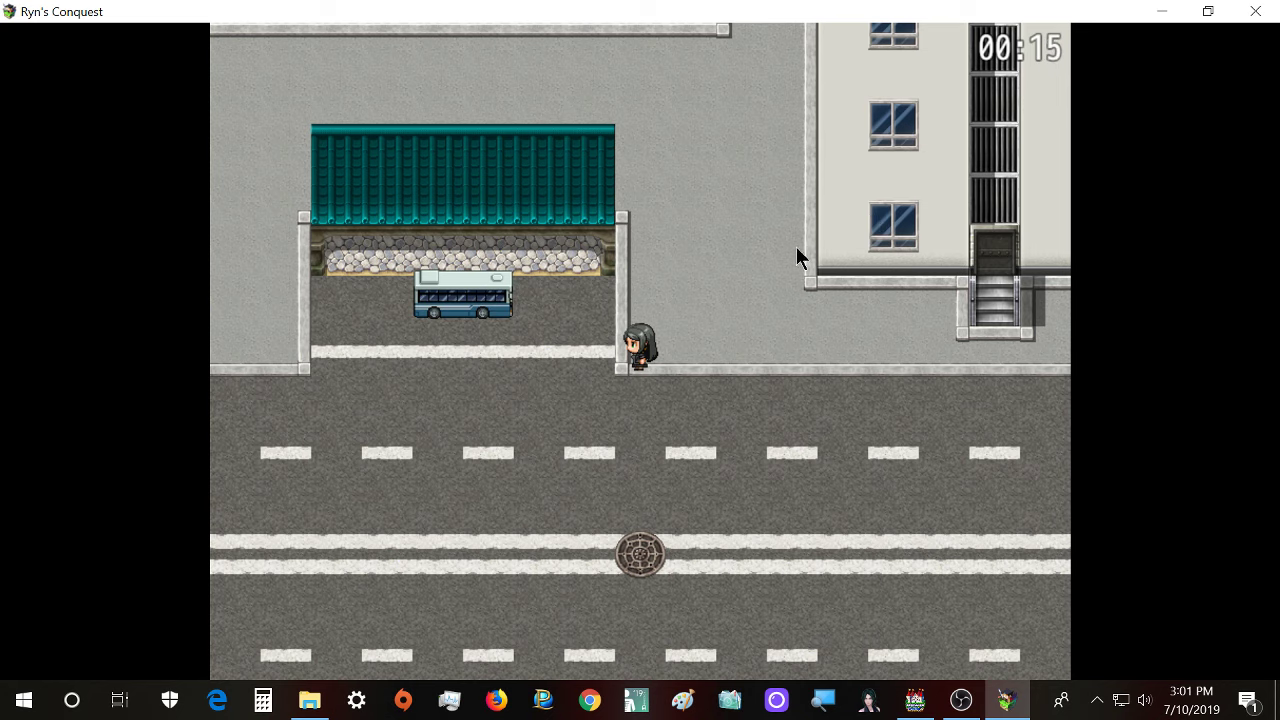
pyautogui.press('Left')
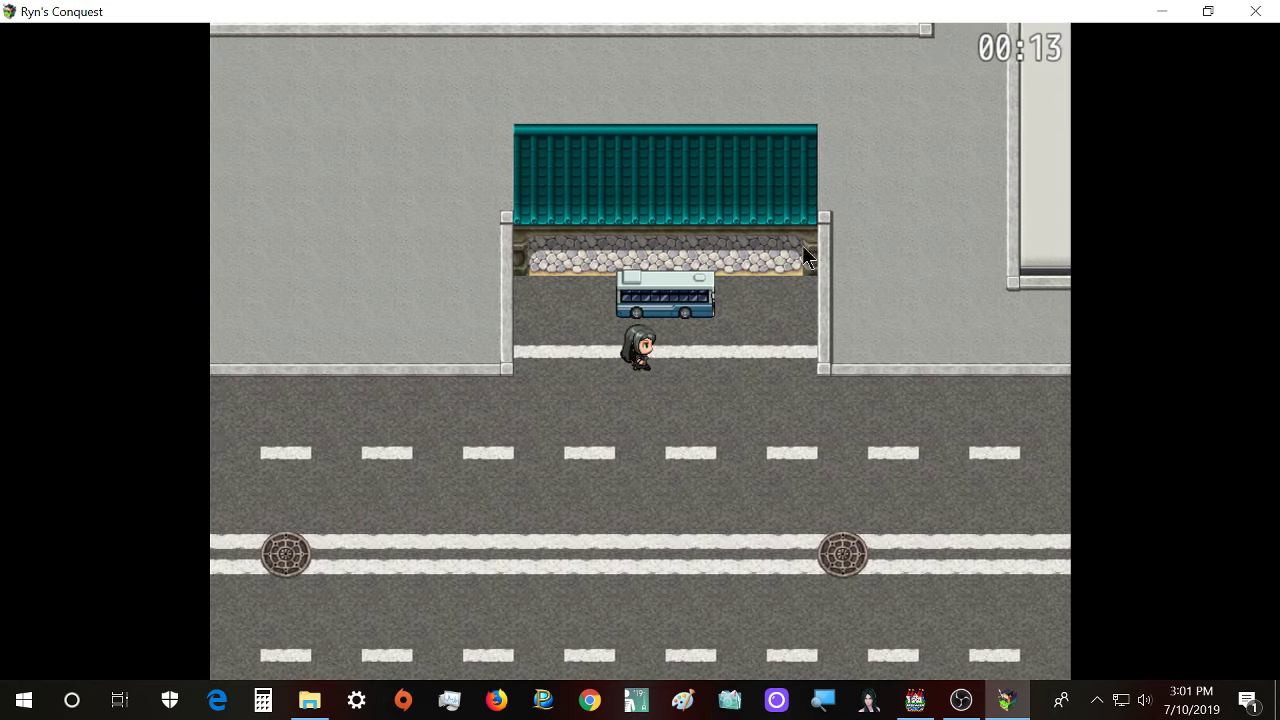
pyautogui.press('Left')
pyautogui.press('Right')
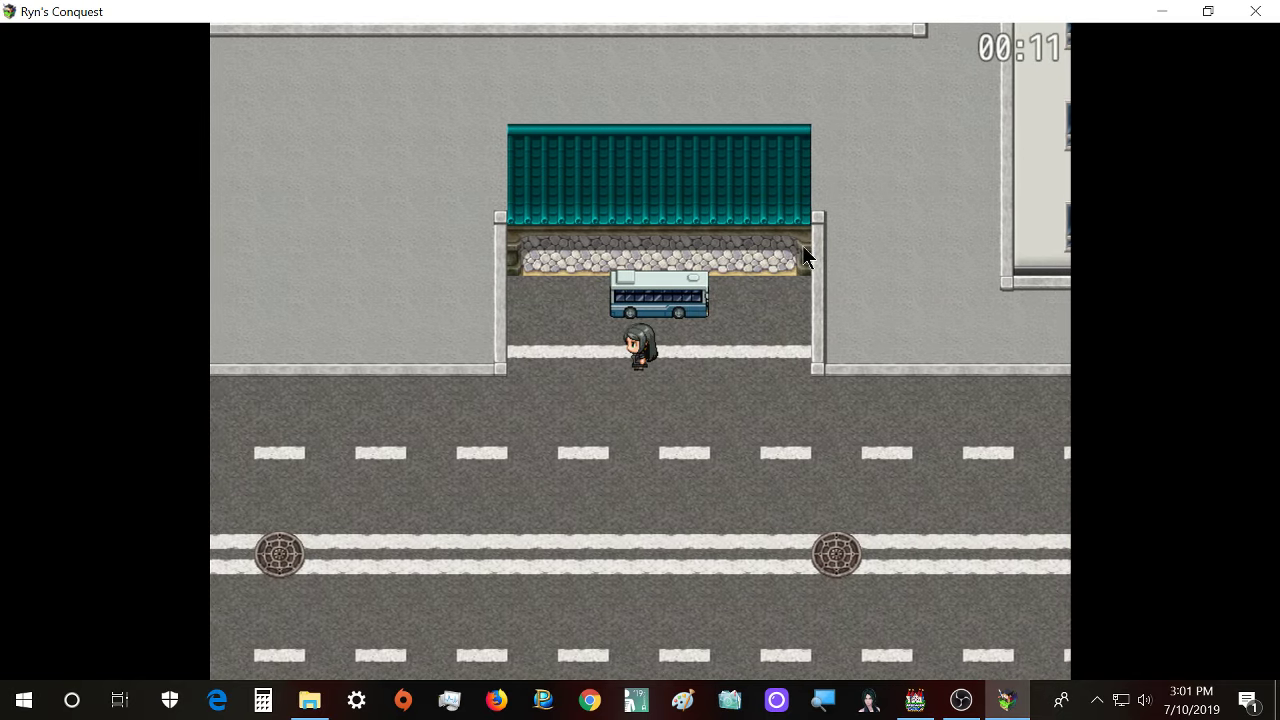
pyautogui.press('Left')
pyautogui.press('Right')
pyautogui.press('Left')
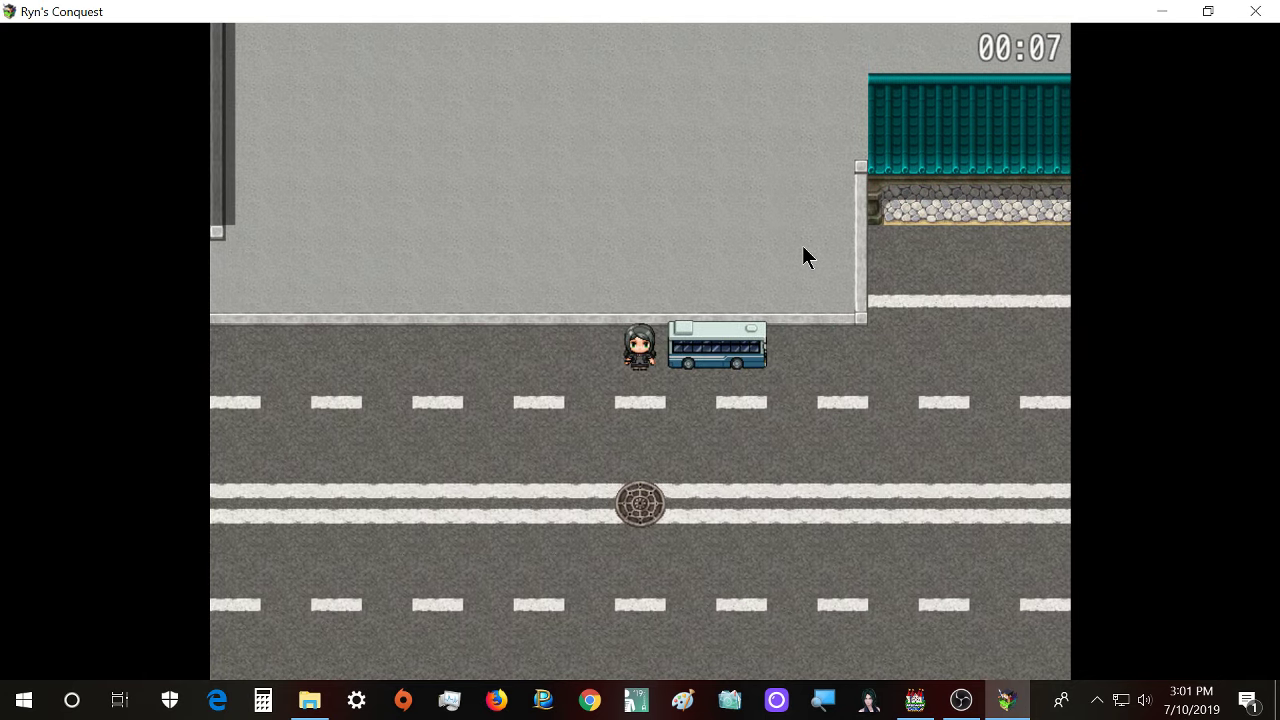
# - Walk up into the plaza, then back down across the road past the crosswalk
pyautogui.press('Up')
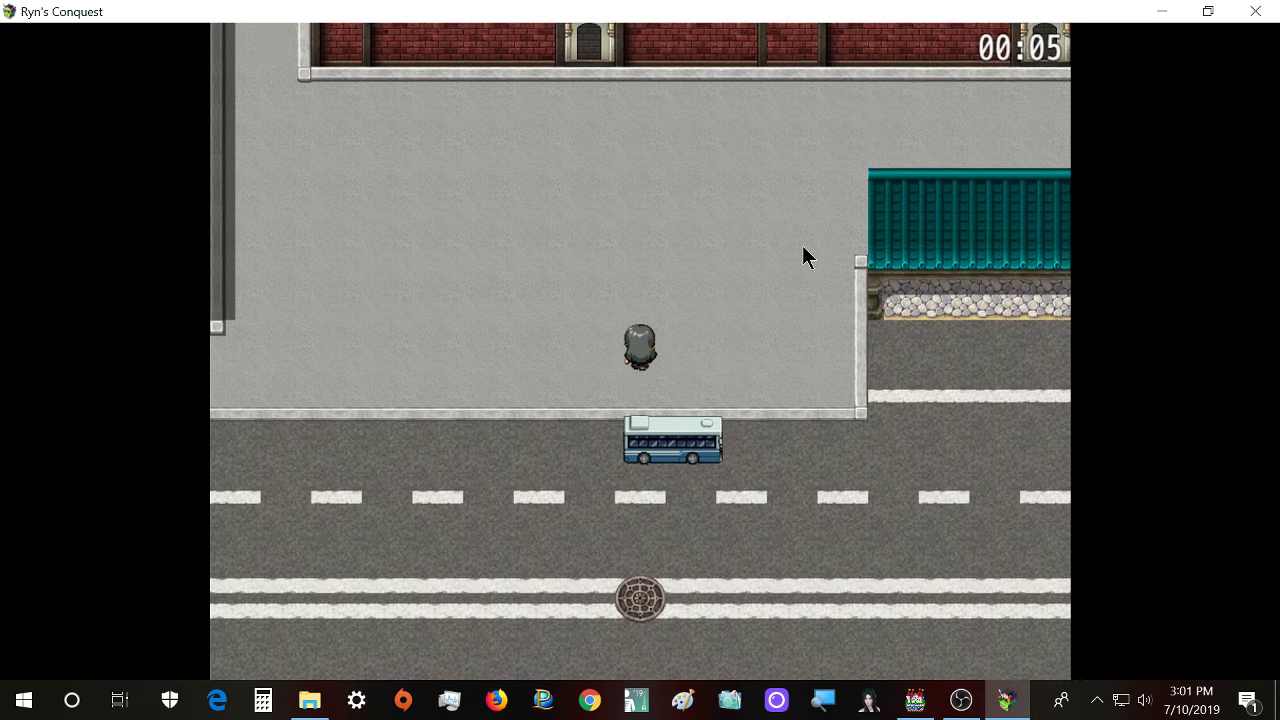
pyautogui.press('Left')
pyautogui.press('Up')
pyautogui.press('Down')
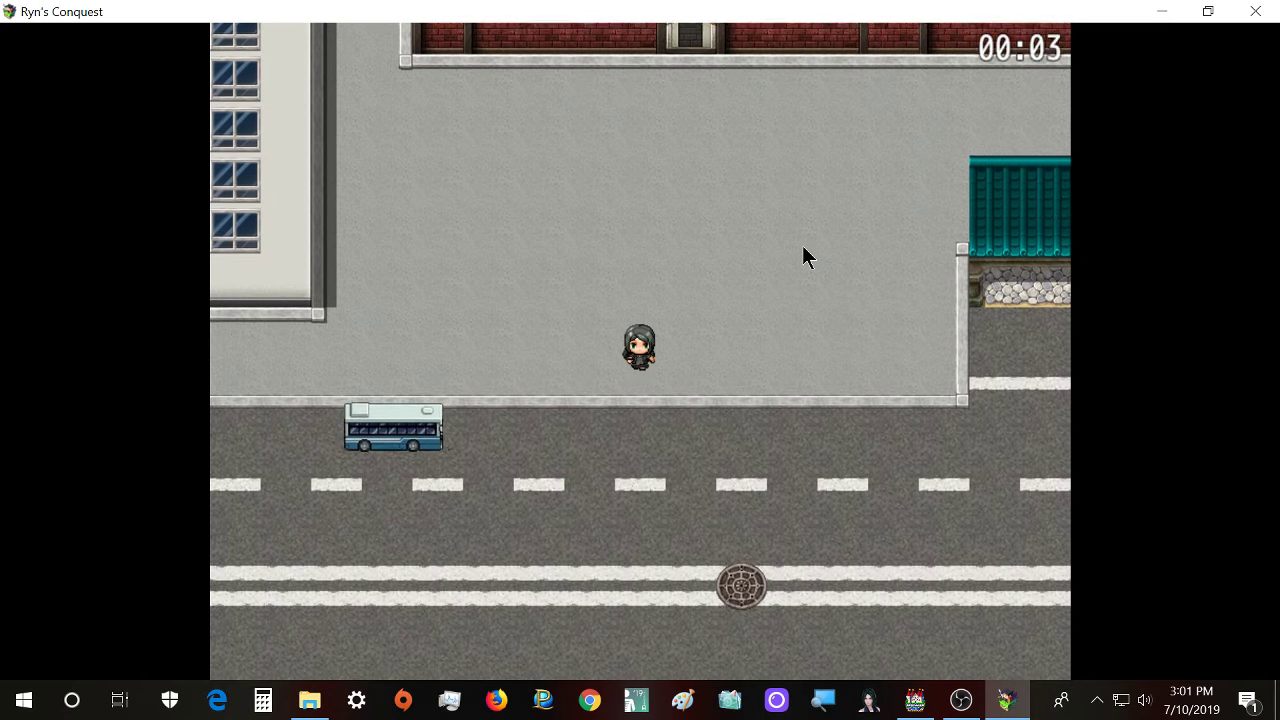
pyautogui.press('Left')
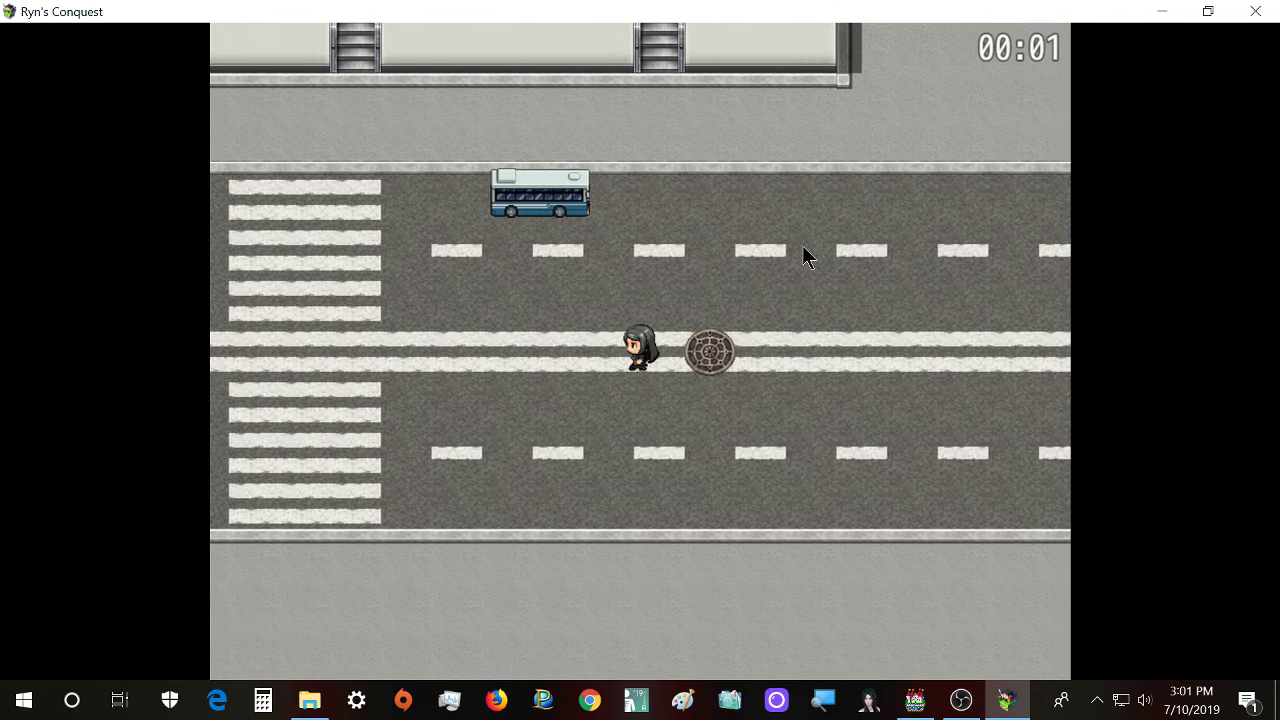
# - Cross the road to the sidewalk and walk along the fenced houses to the lower sidewalk
pyautogui.press('Down')
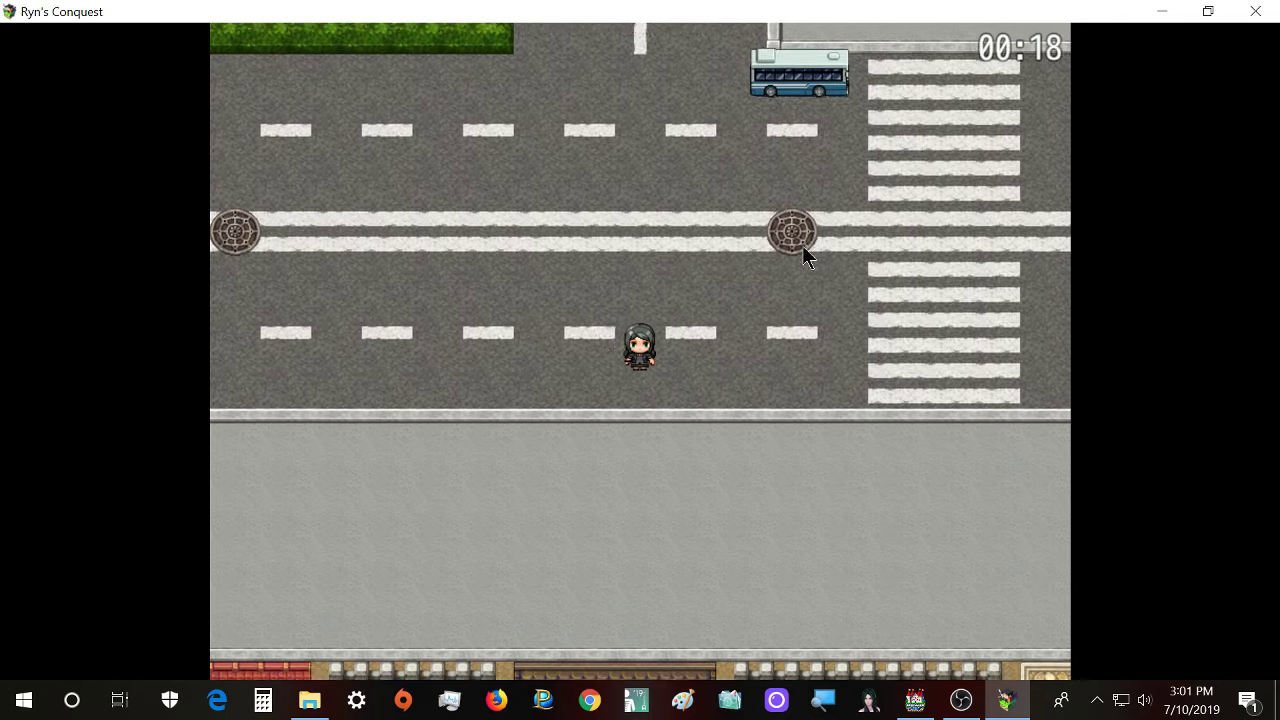
pyautogui.press('Down')
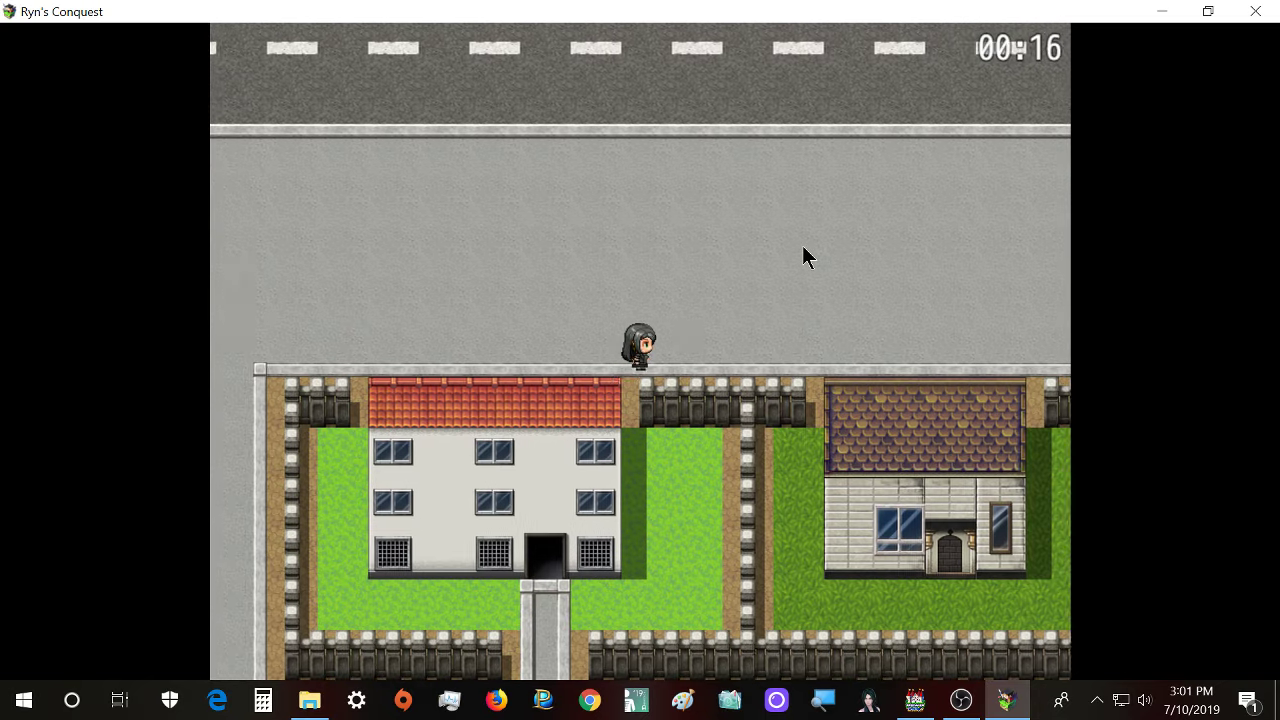
pyautogui.press('Right')
pyautogui.press('Right')
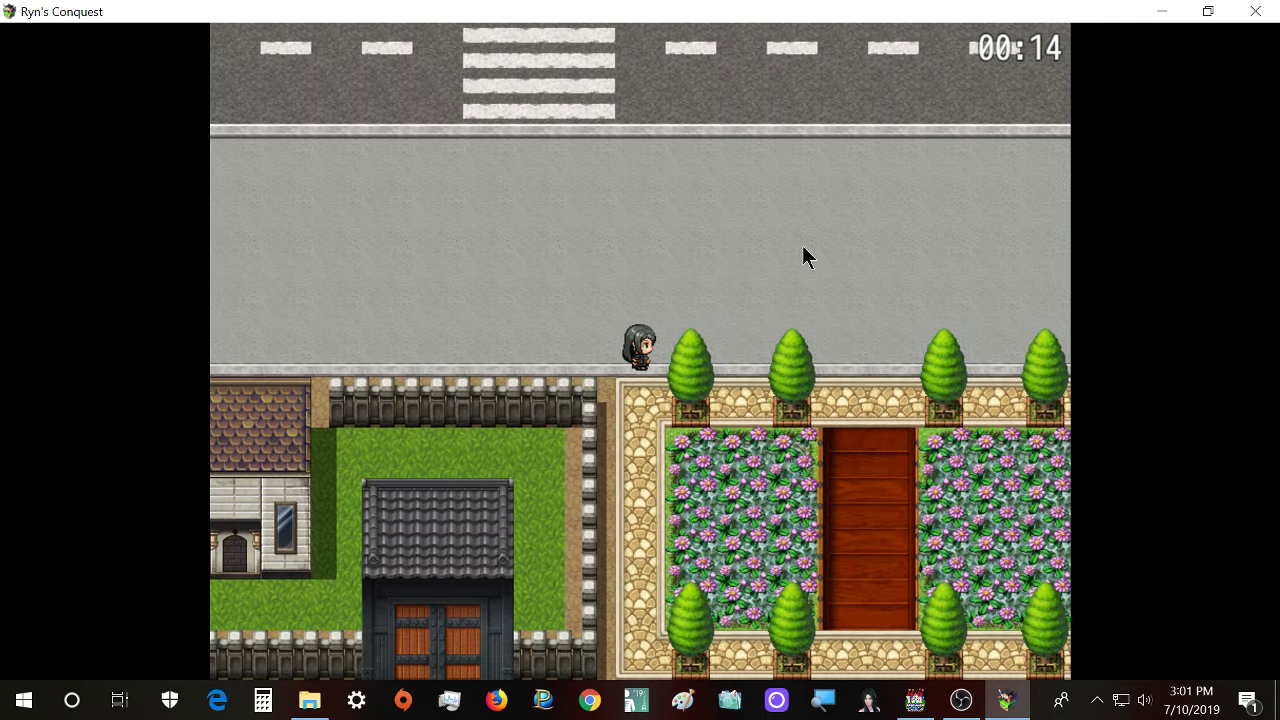
pyautogui.press('Down')
pyautogui.press('Left')
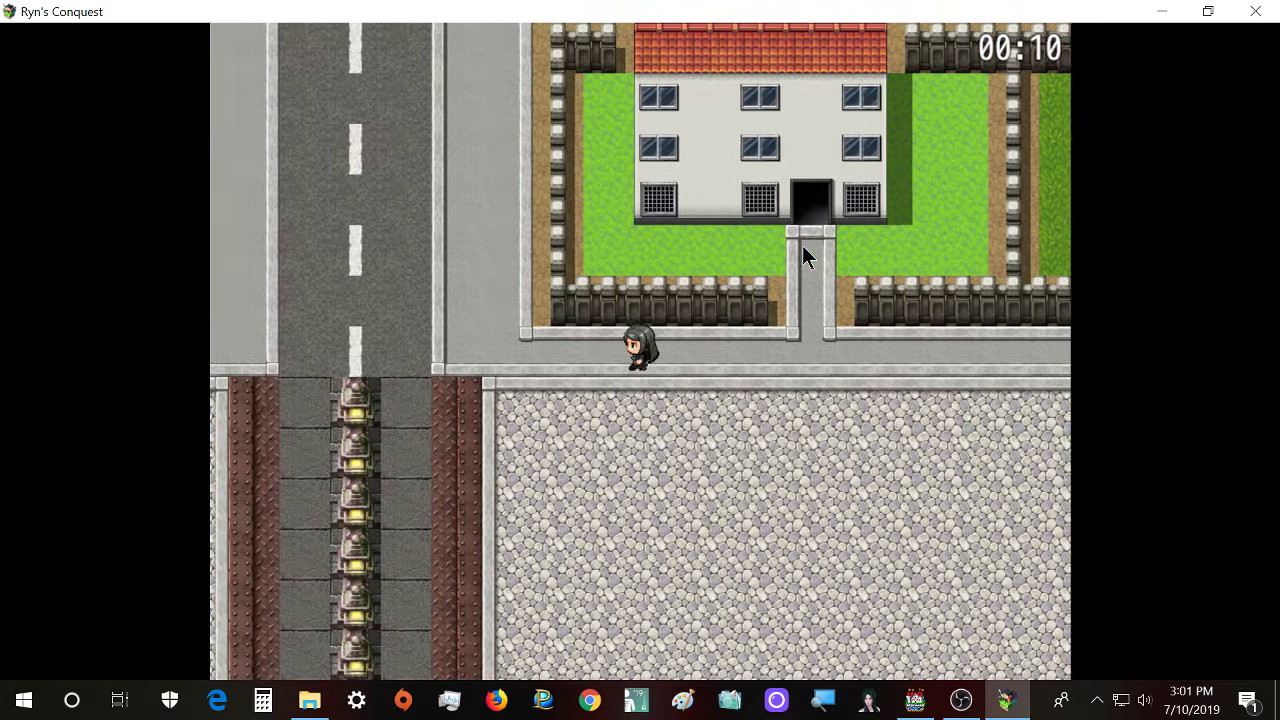
# - Walk right past the houses and flower garden onto the park grass
pyautogui.press('Right')
pyautogui.press('Right')
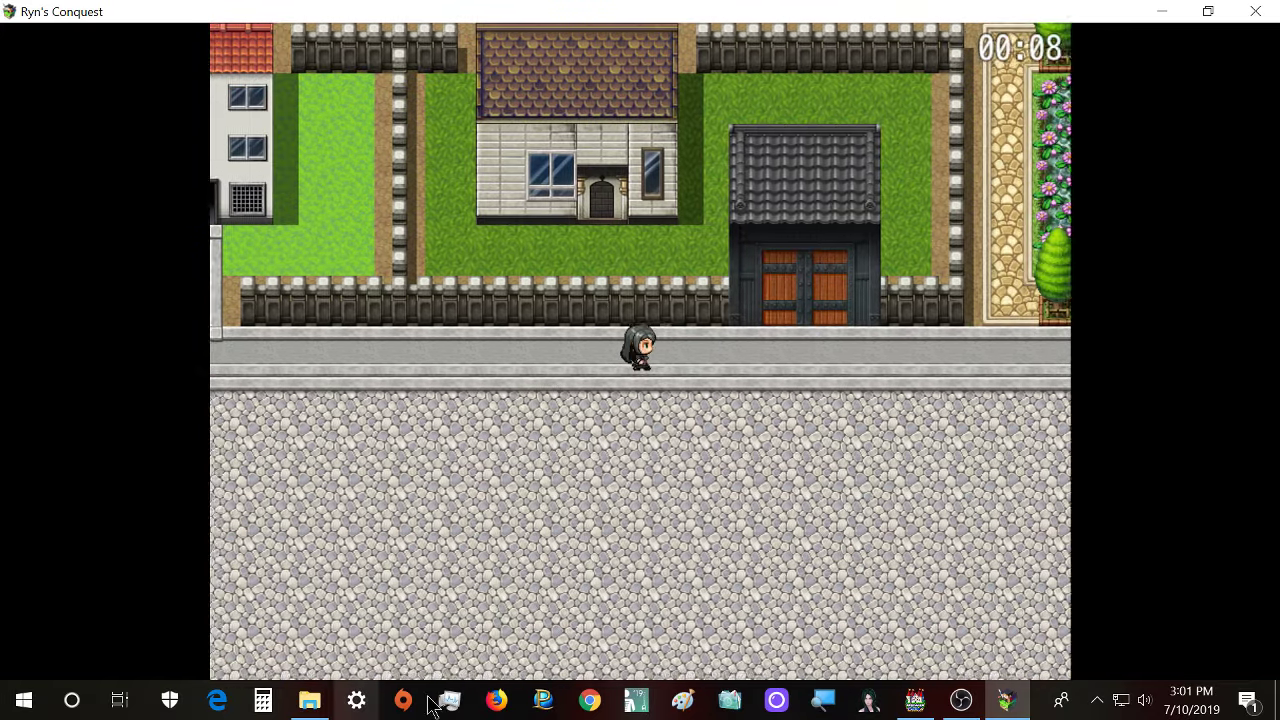
pyautogui.press('Right')
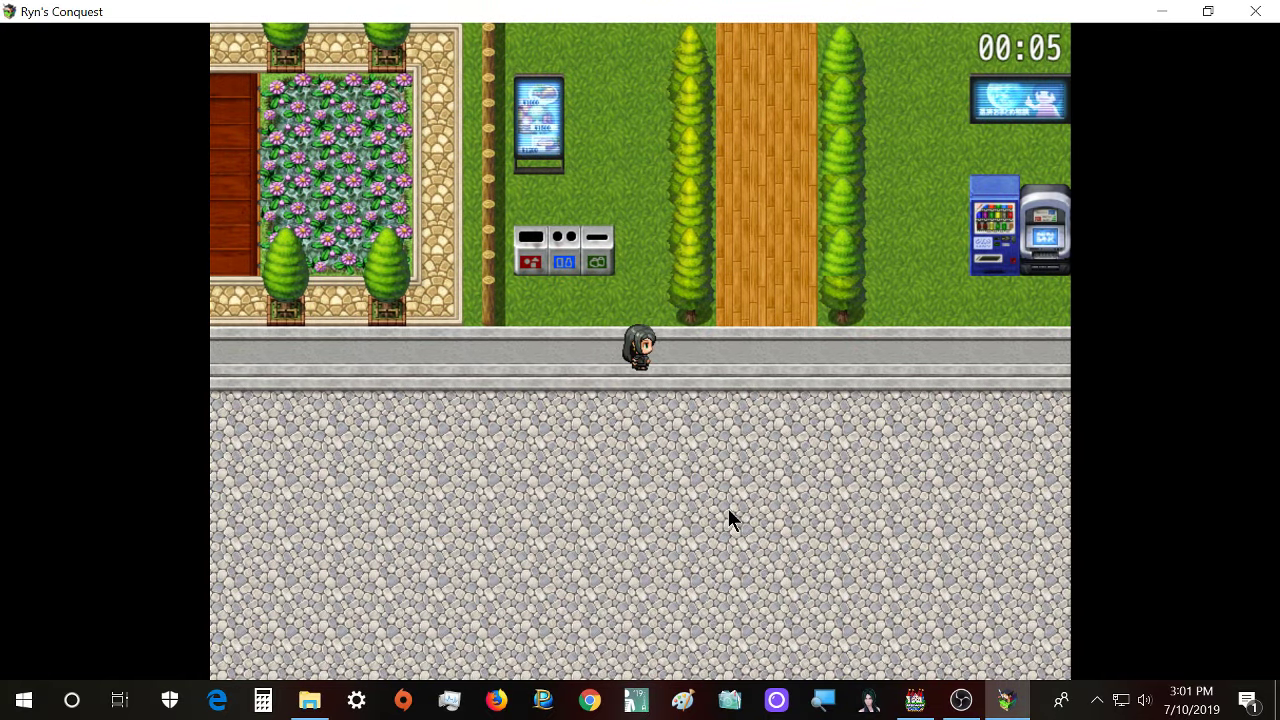
pyautogui.press('Left')
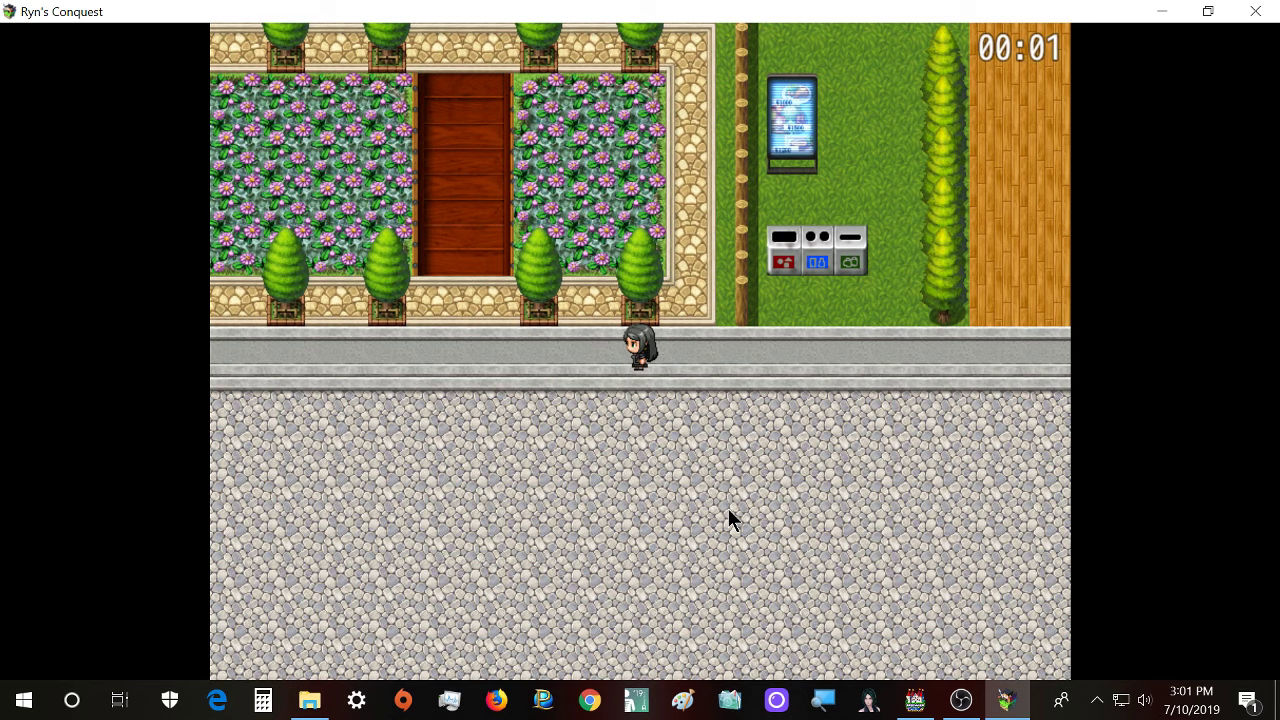
pyautogui.press('Right')
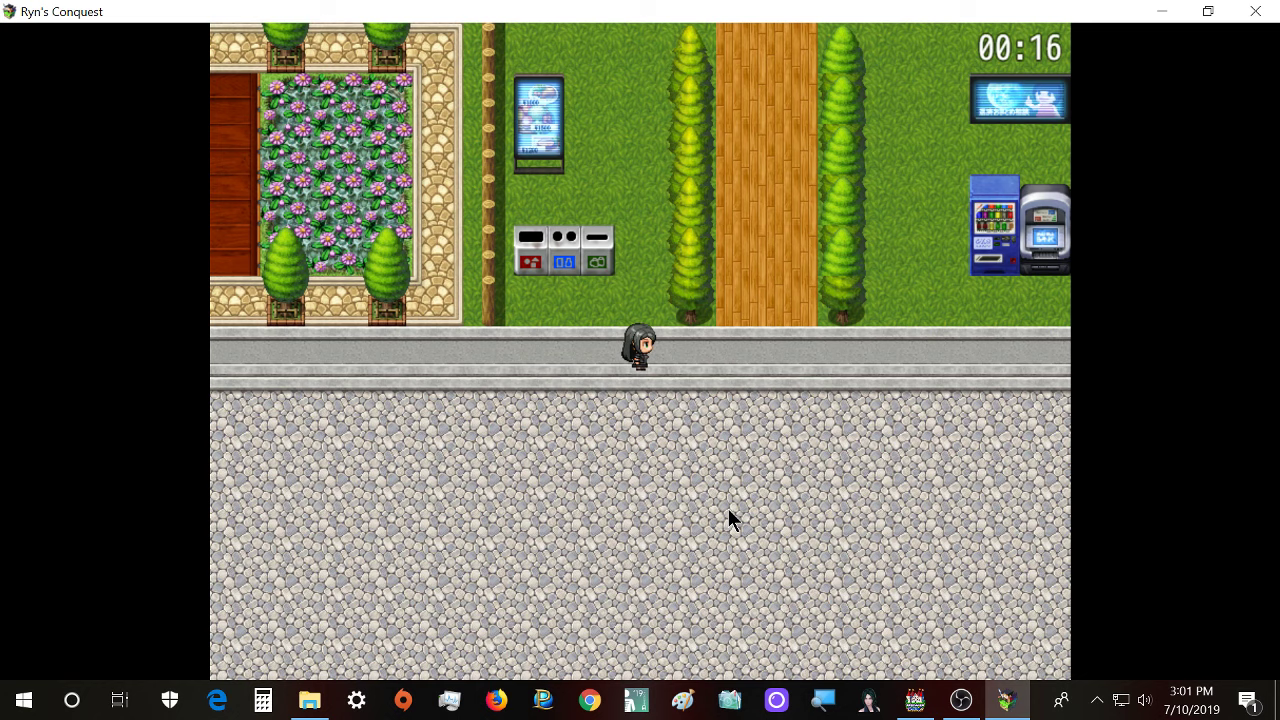
pyautogui.click(915, 700)
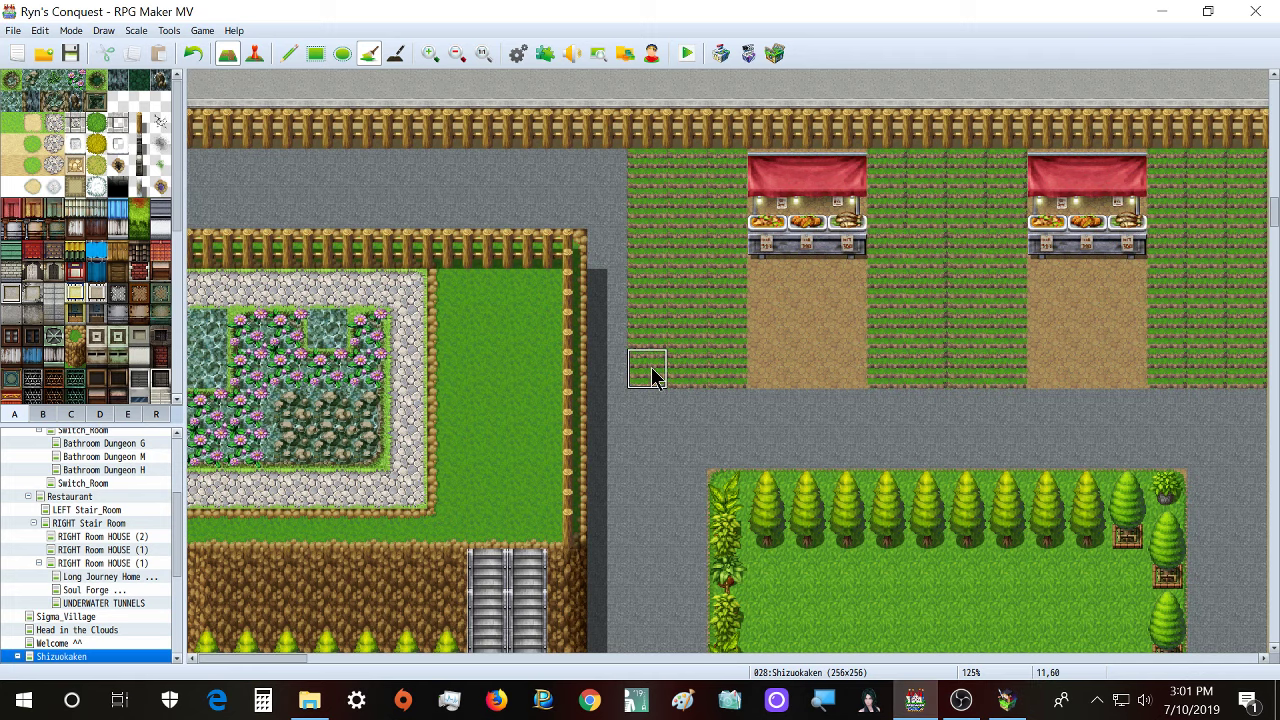
pyautogui.keyDown('ctrl'); pyautogui.scroll(-4, 651, 376); pyautogui.keyUp('ctrl')
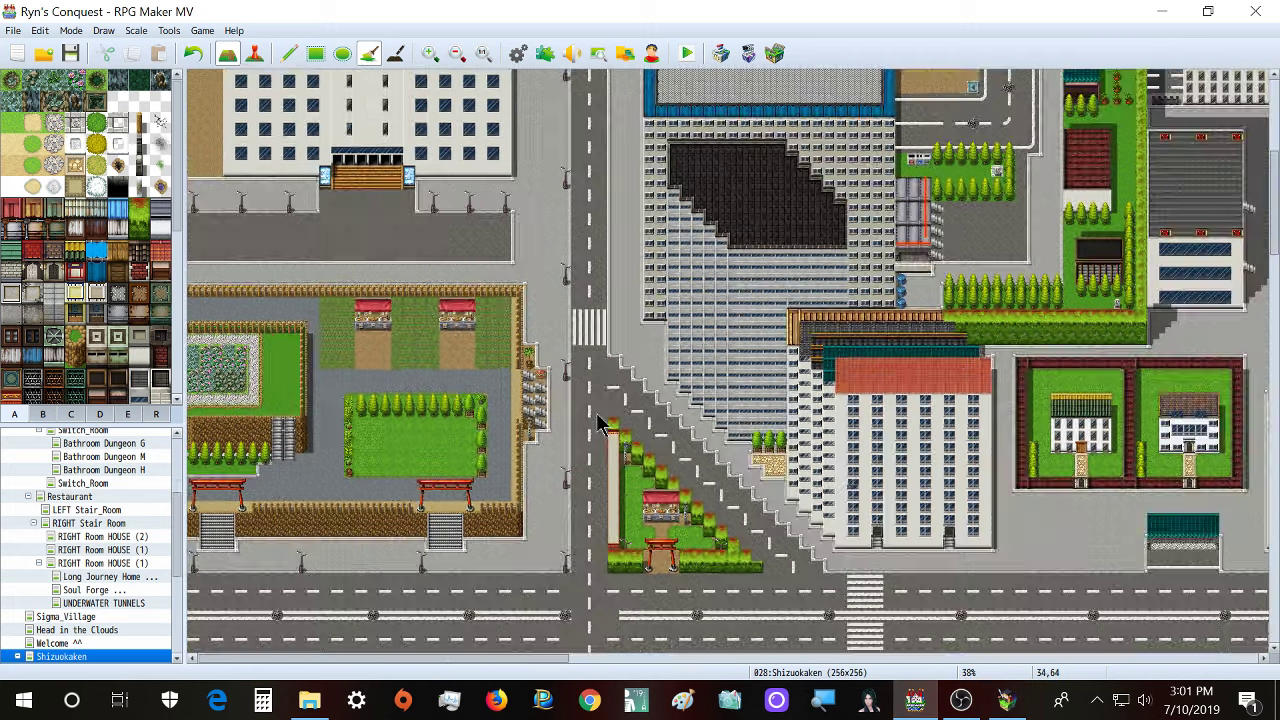
pyautogui.keyDown('ctrl'); pyautogui.scroll(-3, 597, 424); pyautogui.keyUp('ctrl')
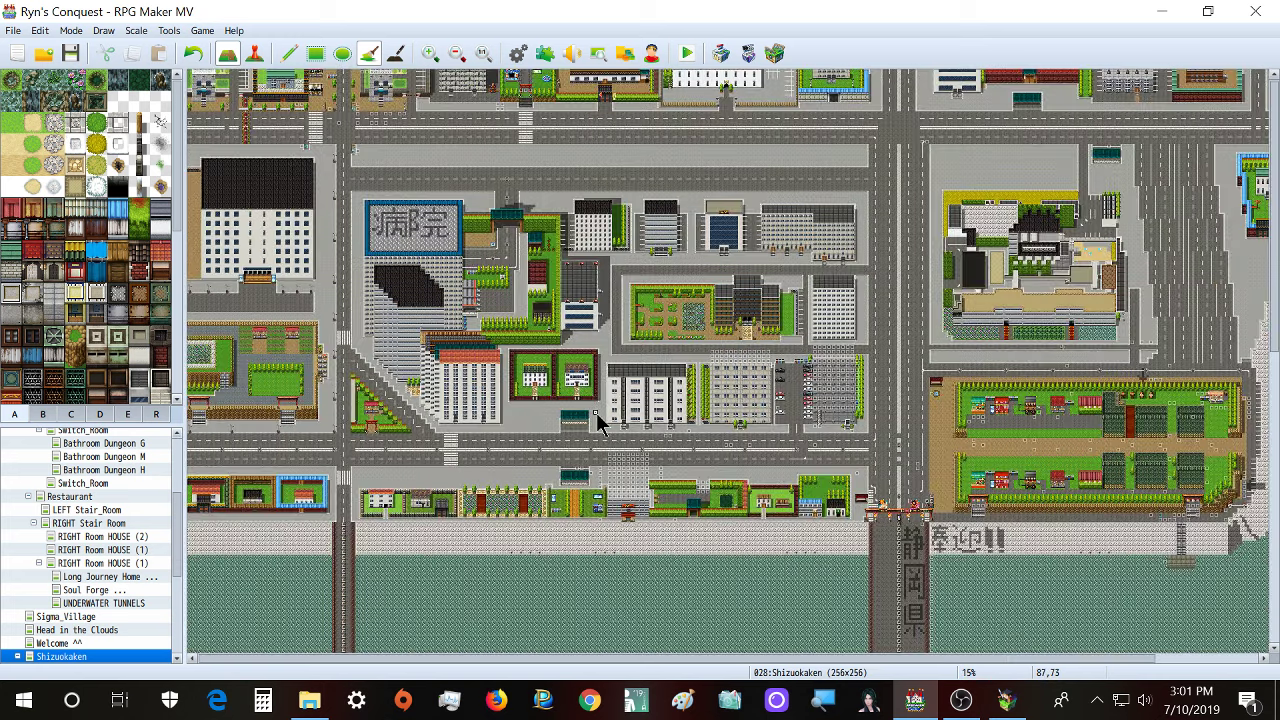
pyautogui.keyDown('ctrl'); pyautogui.scroll(3, 375, 530); pyautogui.keyUp('ctrl')
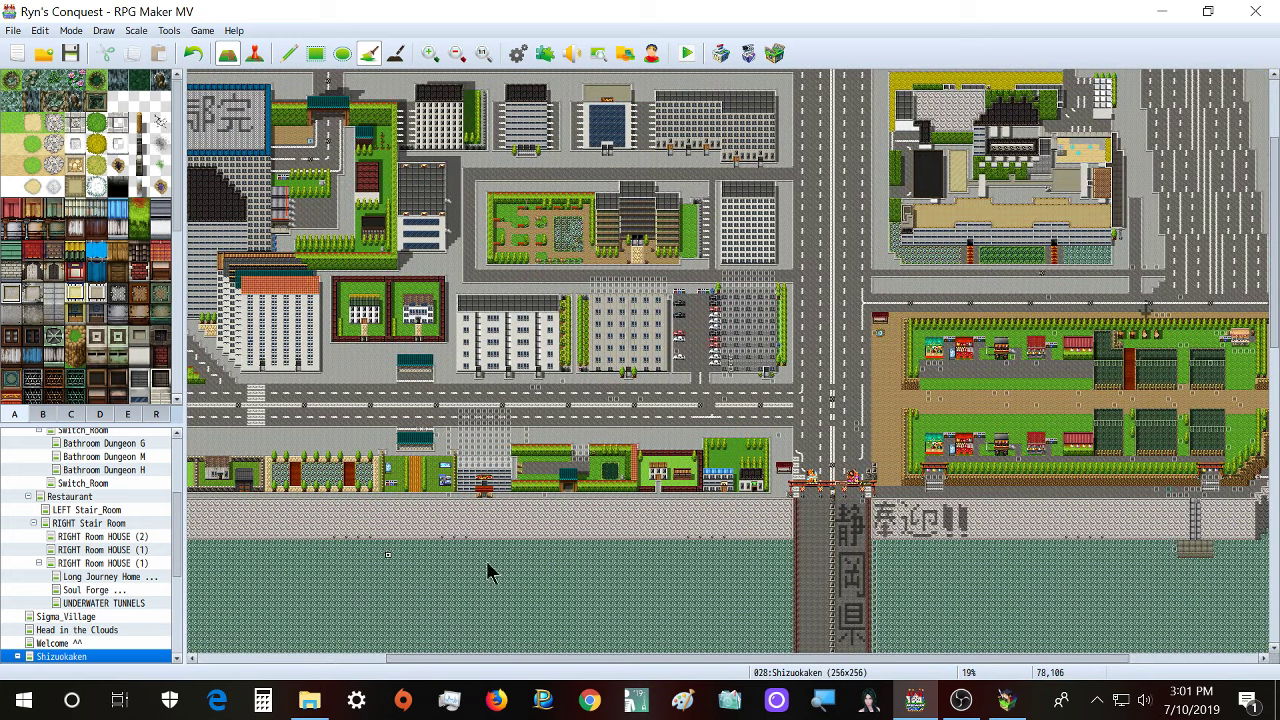
pyautogui.keyDown('ctrl'); pyautogui.scroll(3, 582, 495); pyautogui.keyUp('ctrl')
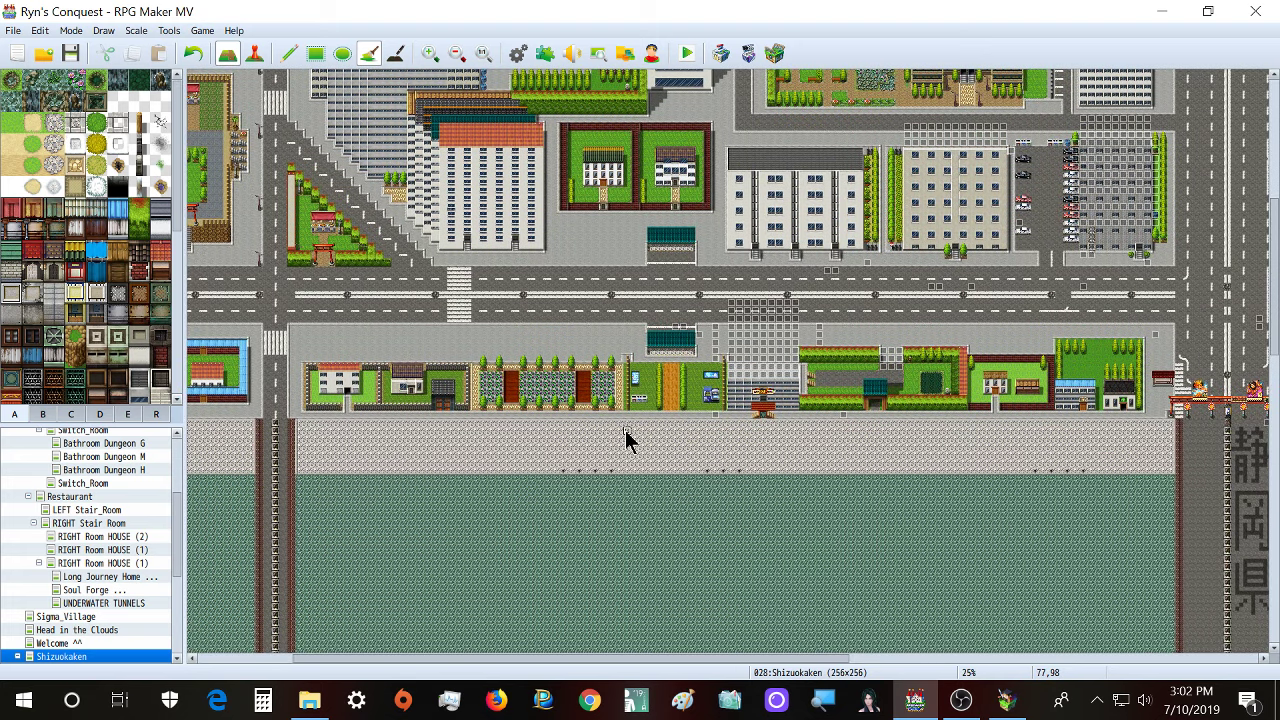
pyautogui.scroll(-3, 474, 528)
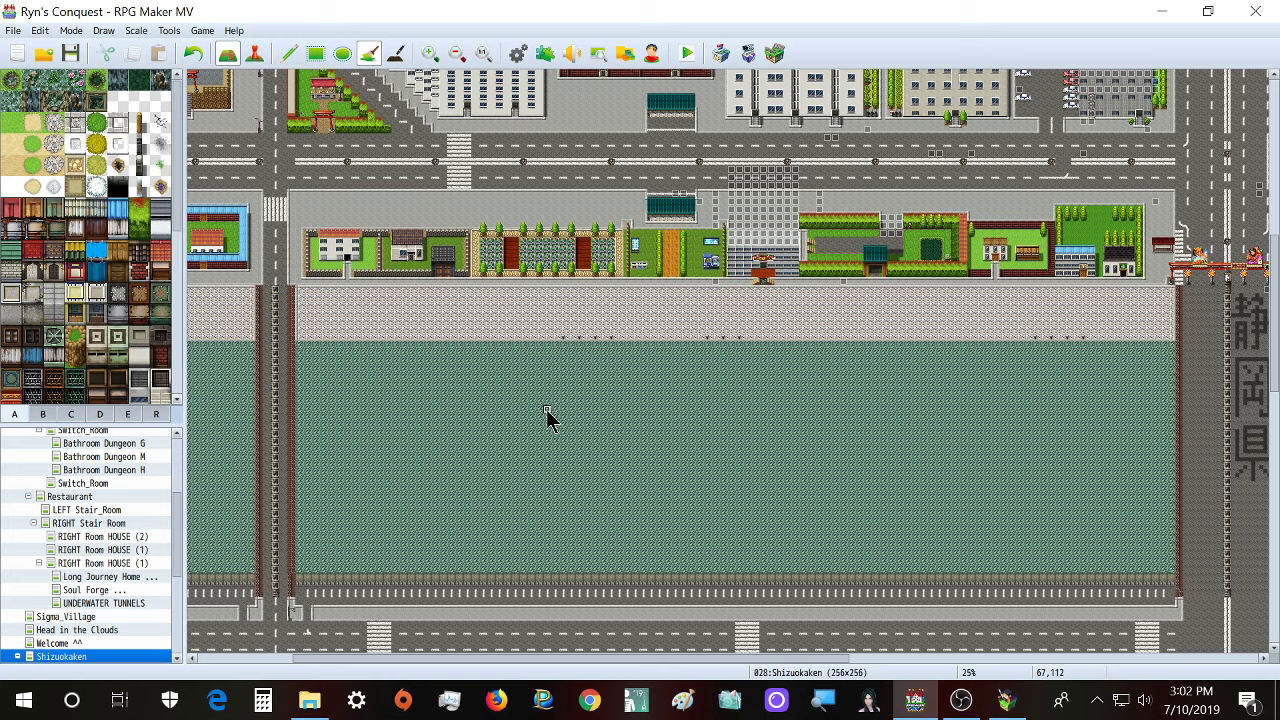
pyautogui.scroll(3, 546, 415)
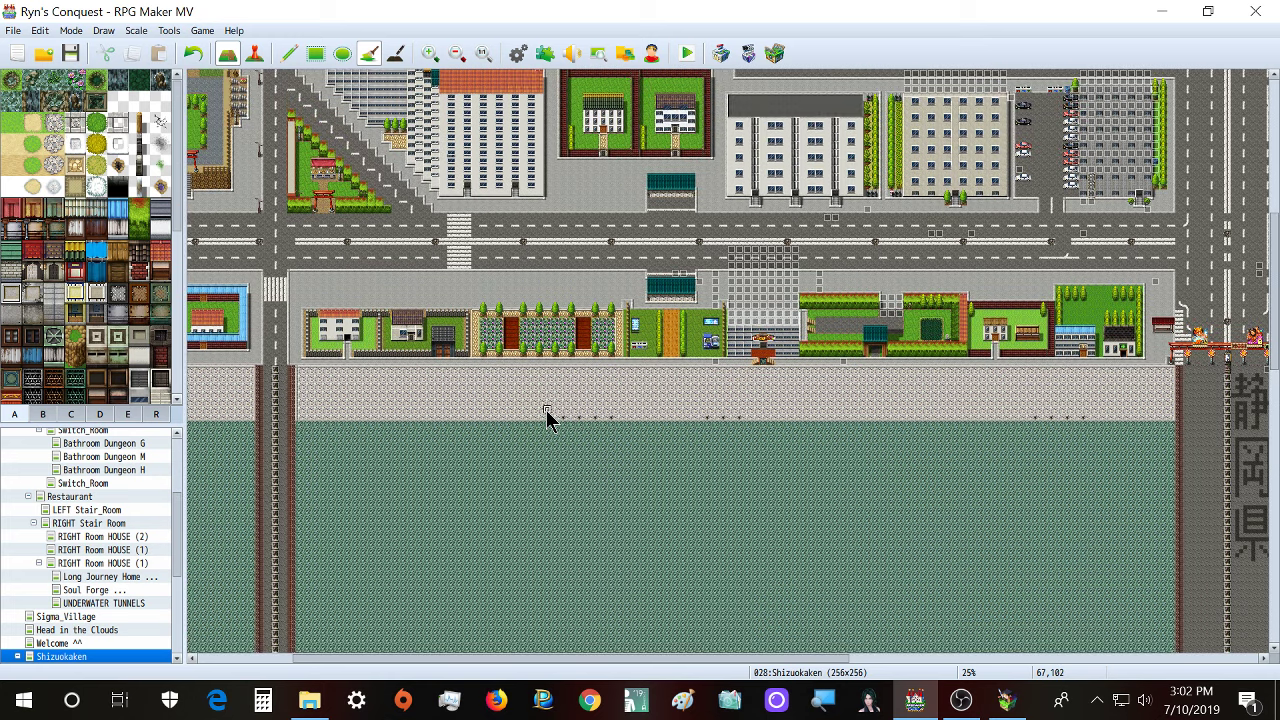
# - Return to the running game and walk right along the building front
pyautogui.click(1006, 700)
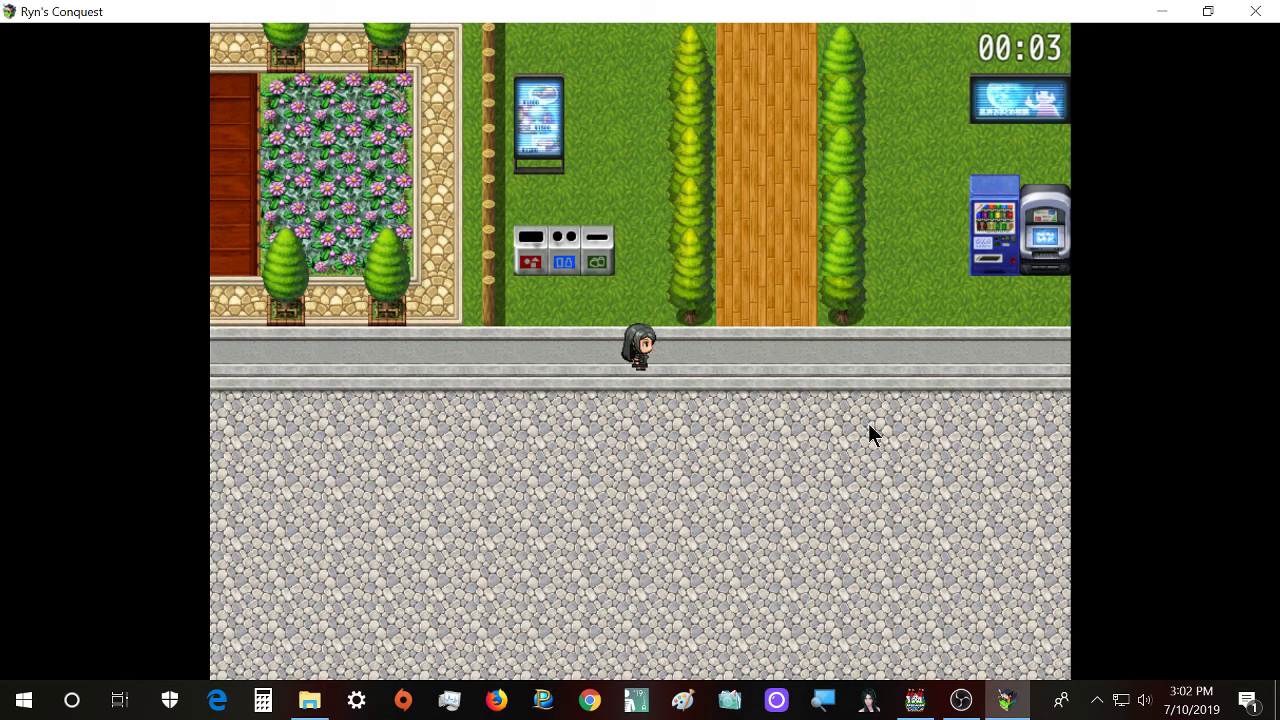
pyautogui.press('Right')
pyautogui.press('Up')
pyautogui.press('Up')
pyautogui.press('Right')
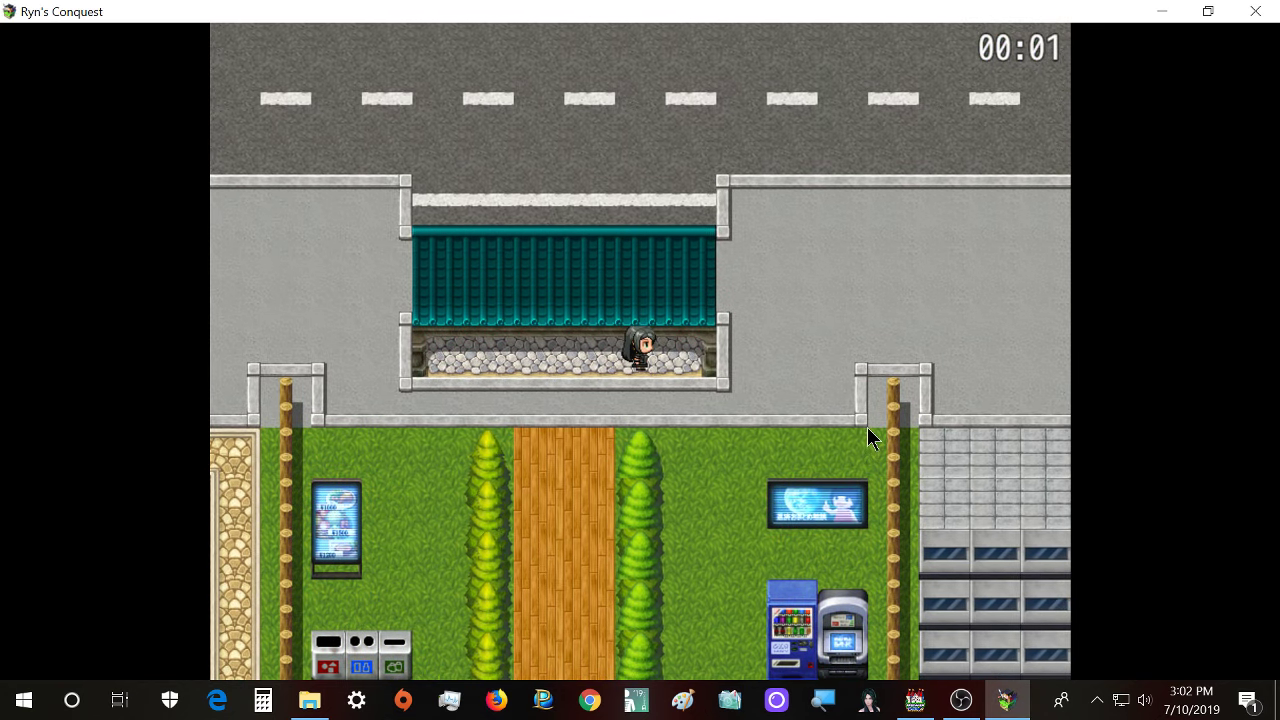
pyautogui.press('Right')
pyautogui.press('Up')
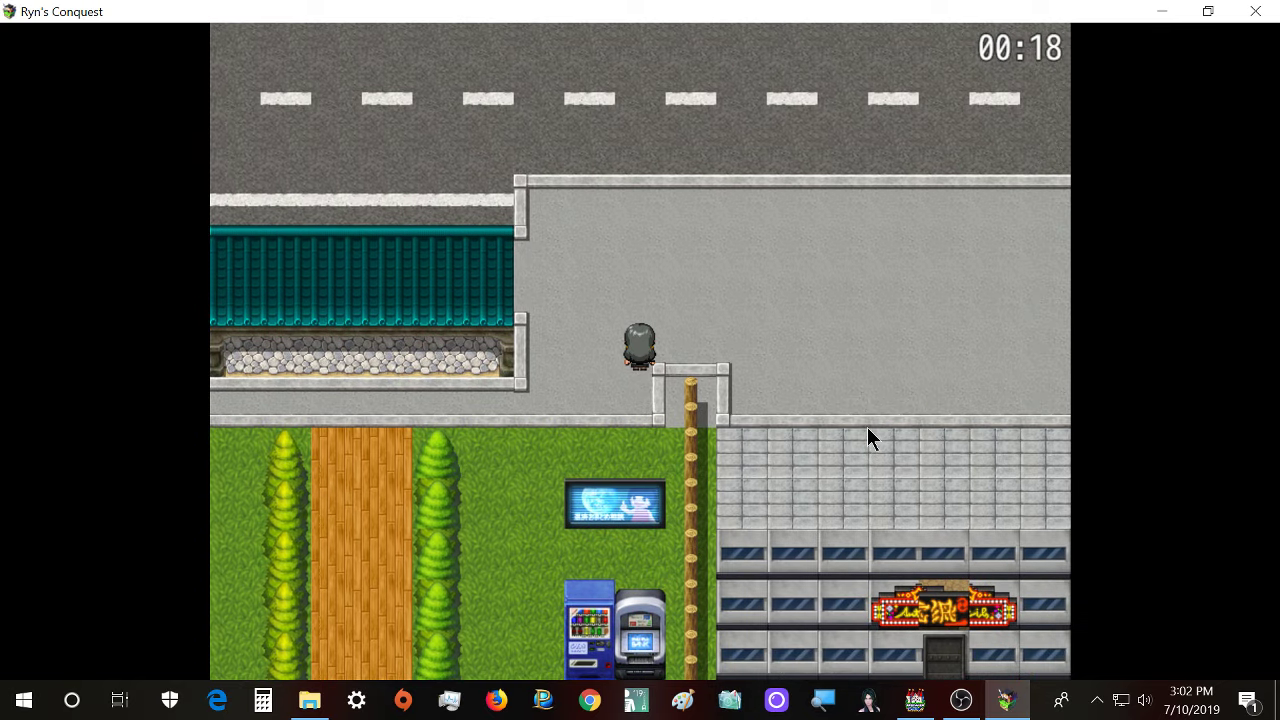
pyautogui.press('Down')
# - Walk around the tall building's corner along the park edge and sidewalk
pyautogui.press('Up')
pyautogui.press('Up')
pyautogui.press('Left')
pyautogui.press('Down')
pyautogui.press('Left')
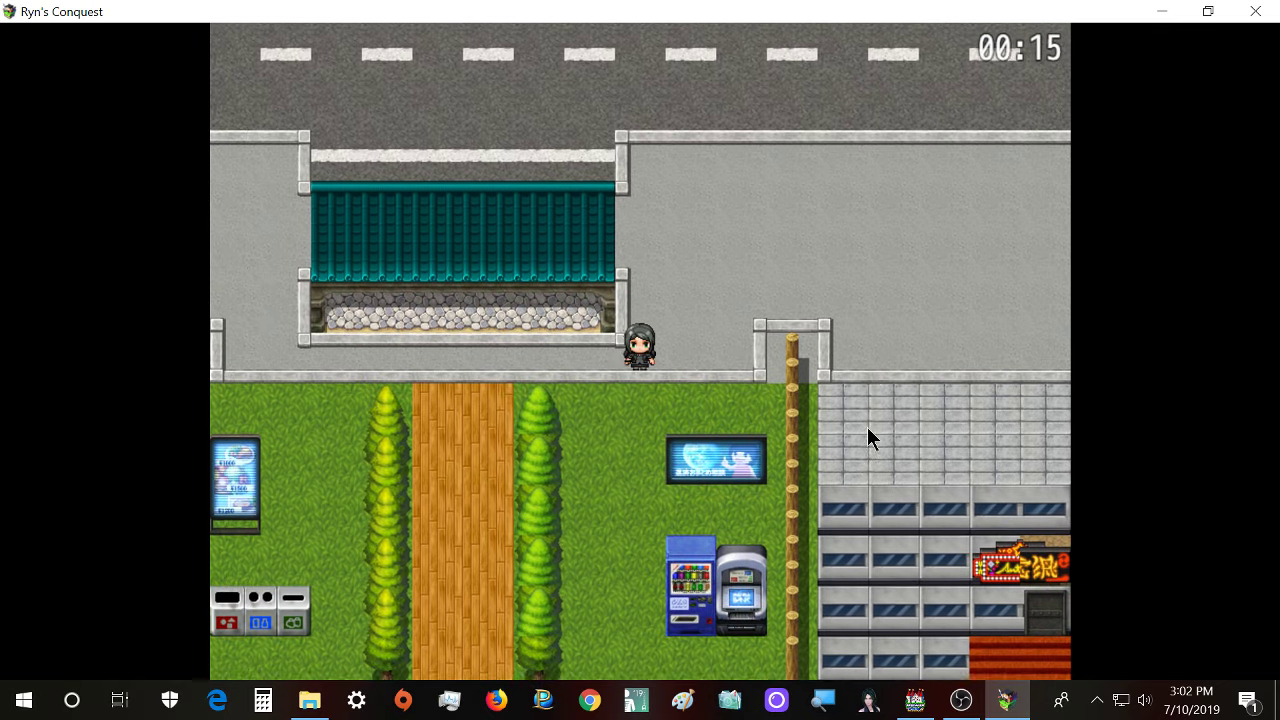
pyautogui.press('Right')
pyautogui.press('Up')
pyautogui.press('Right')
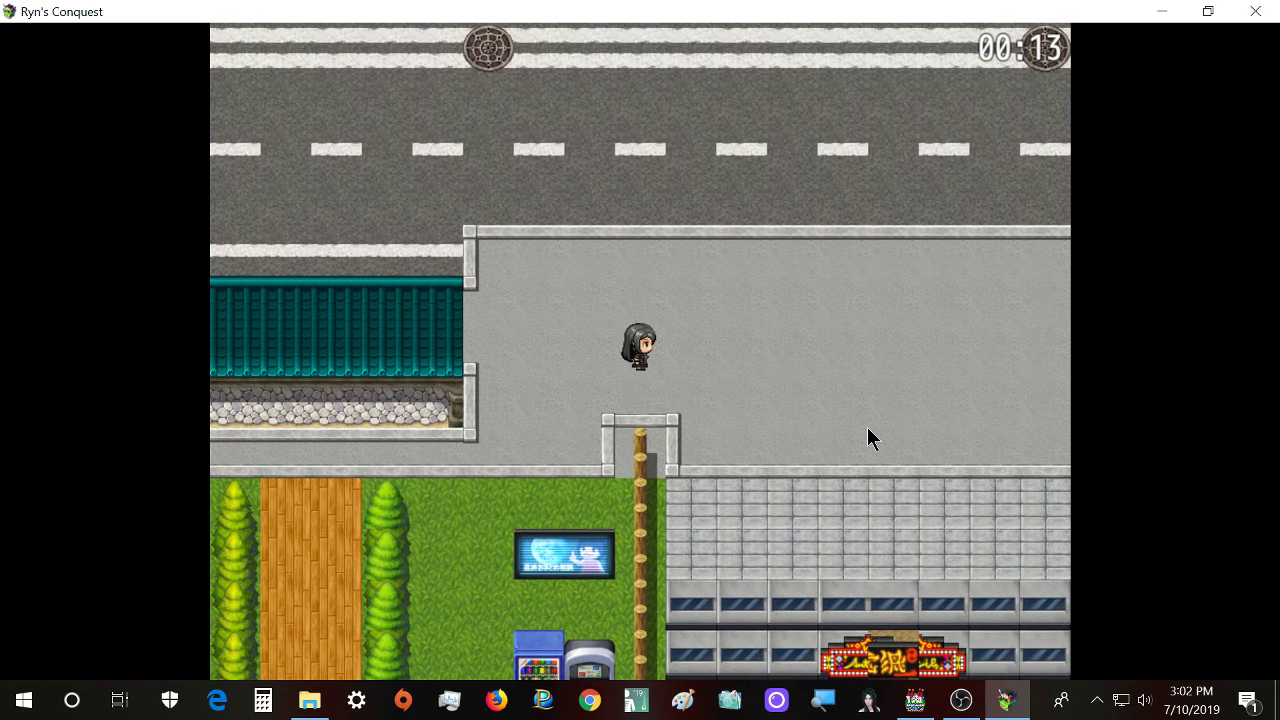
pyautogui.press('Left')
pyautogui.press('Down')
pyautogui.press('Down')
pyautogui.press('Left')
pyautogui.press('Up')
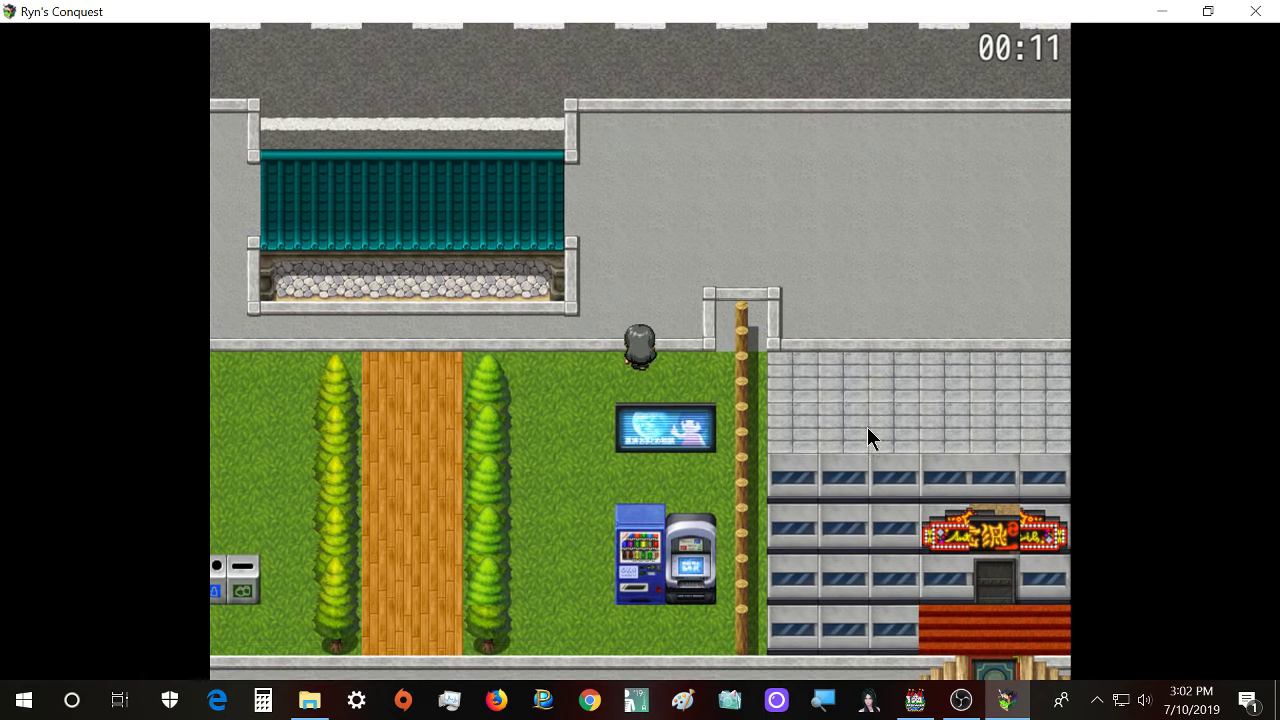
pyautogui.press('Right')
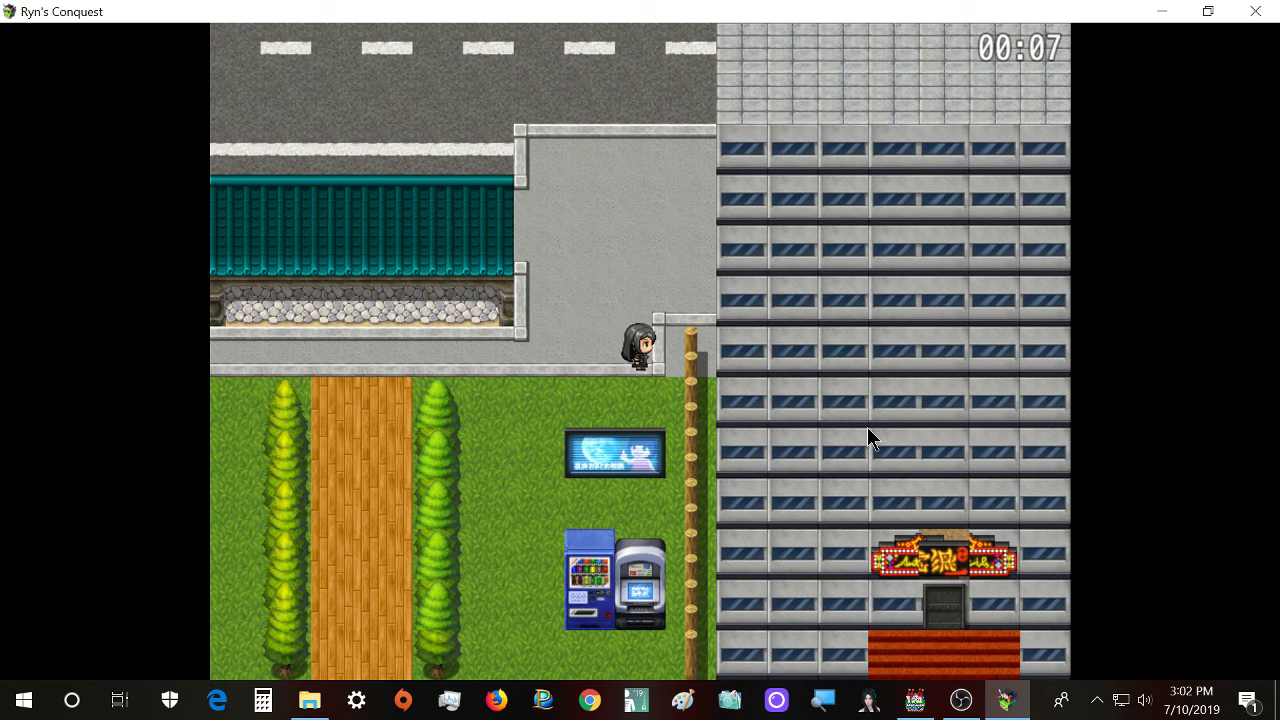
# - Walk past the hedge, cross to the road median, and return to the sidewalk by the wall
pyautogui.press('Up')
pyautogui.press('Right')
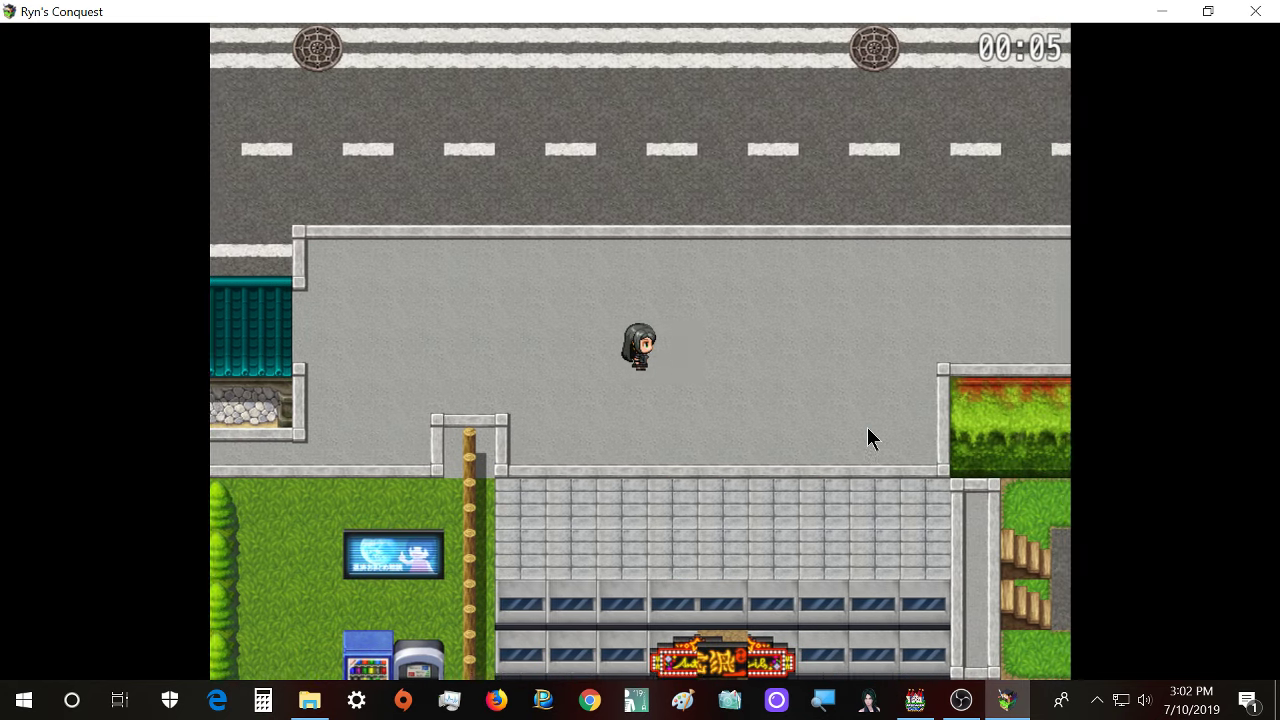
pyautogui.press('Right')
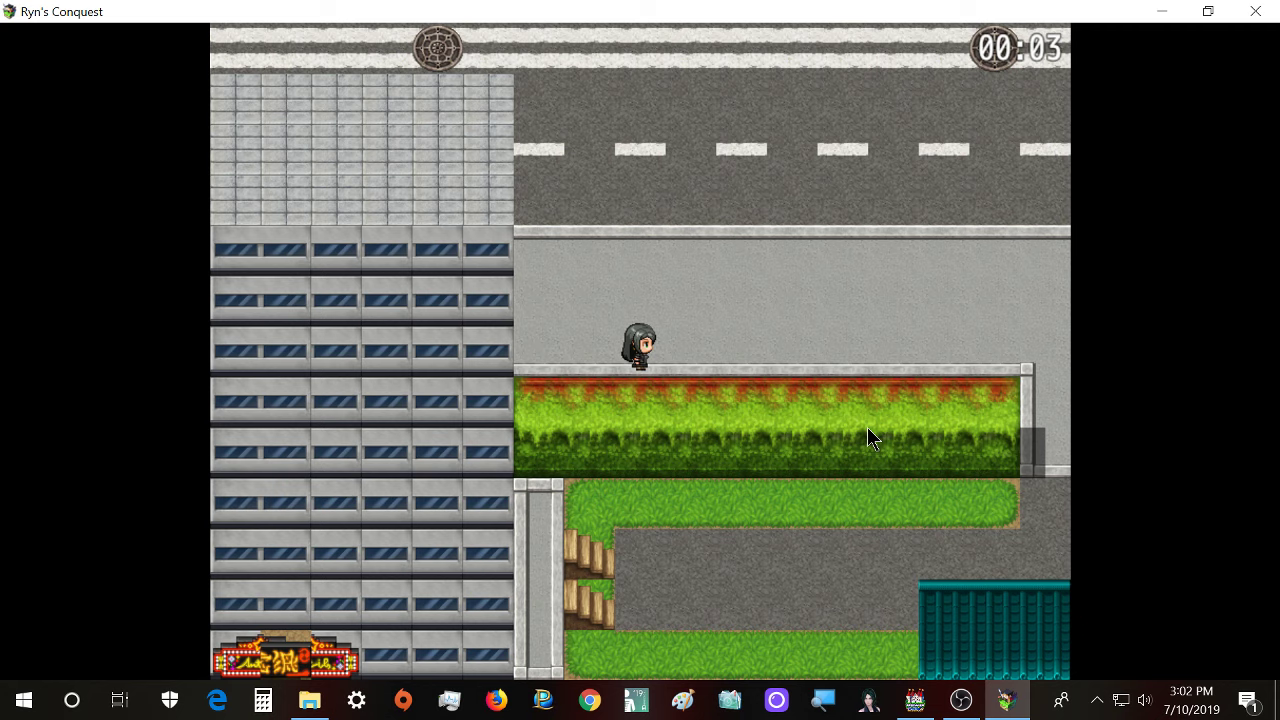
pyautogui.press('Left')
pyautogui.press('Right')
pyautogui.press('Left')
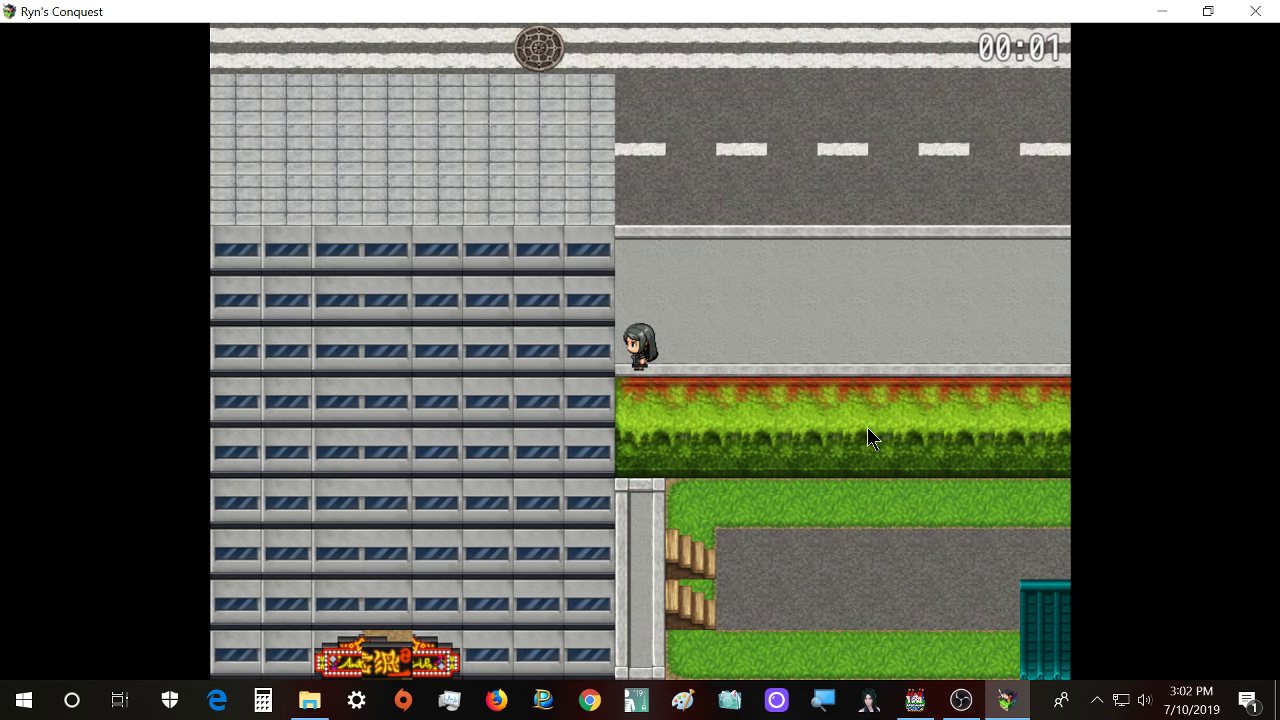
pyautogui.press('Up')
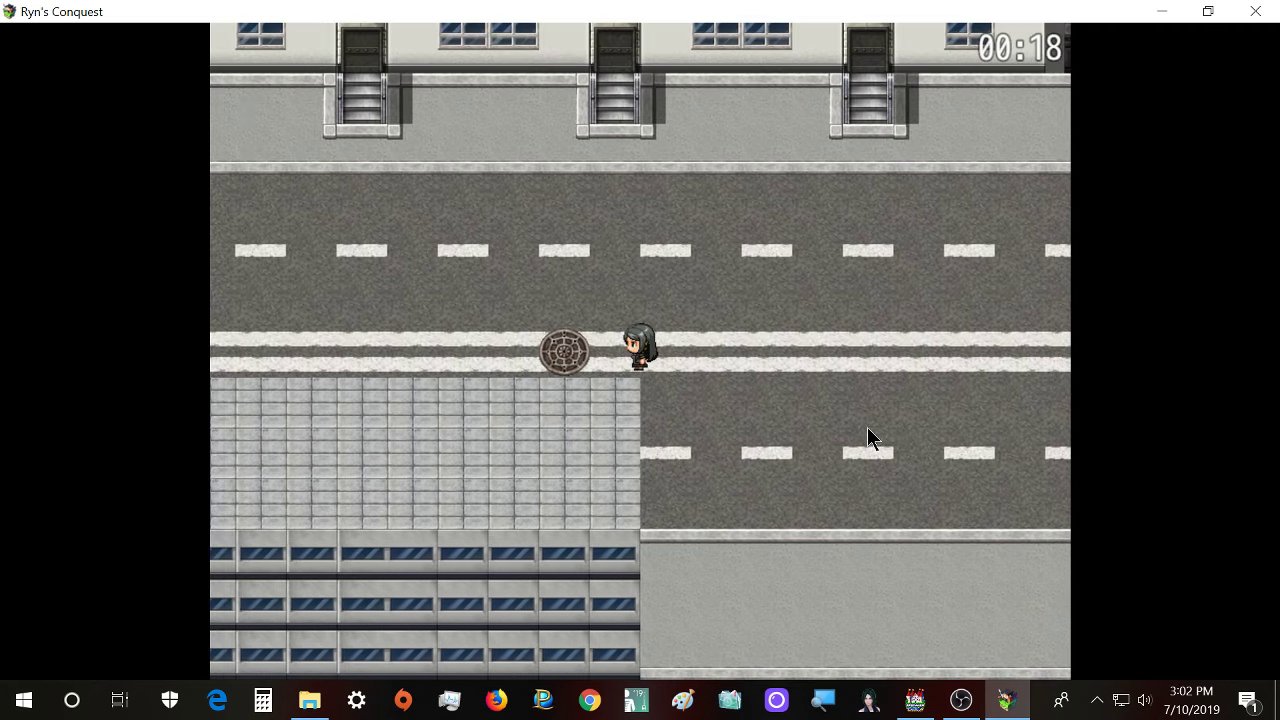
pyautogui.press('Left')
pyautogui.press('Down')
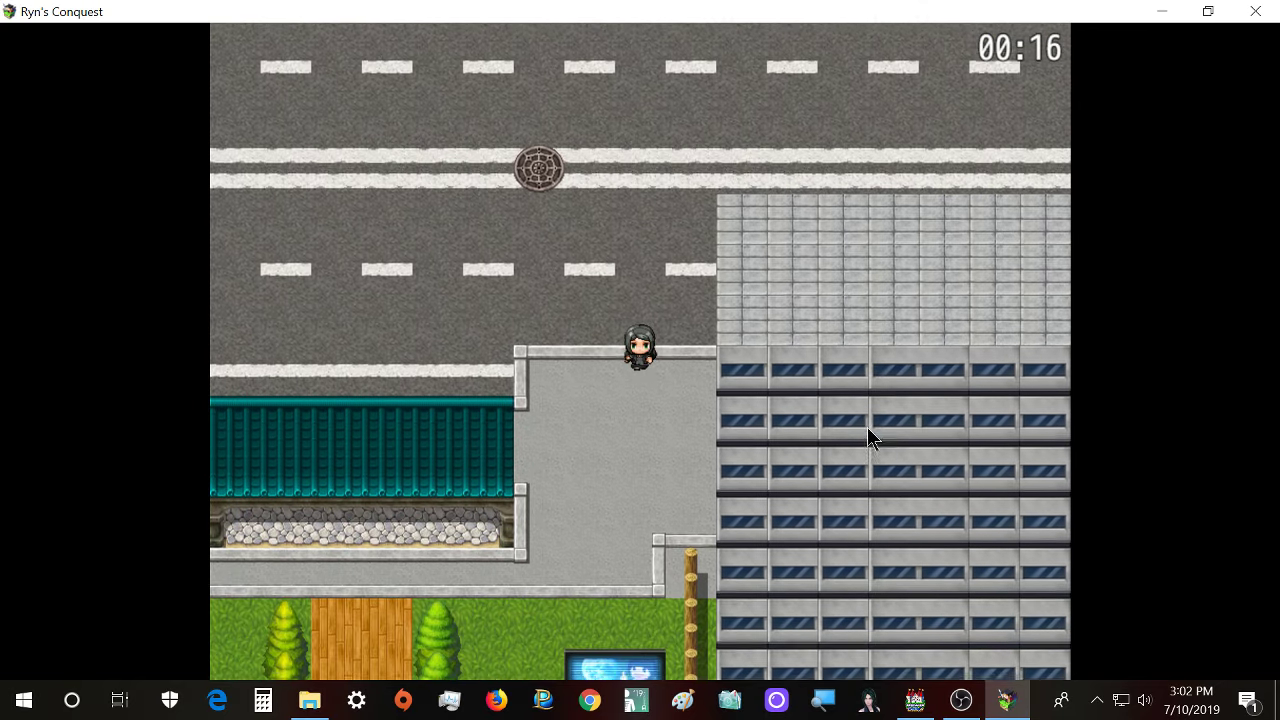
pyautogui.press('Down')
pyautogui.press('Left')
pyautogui.press('Up')
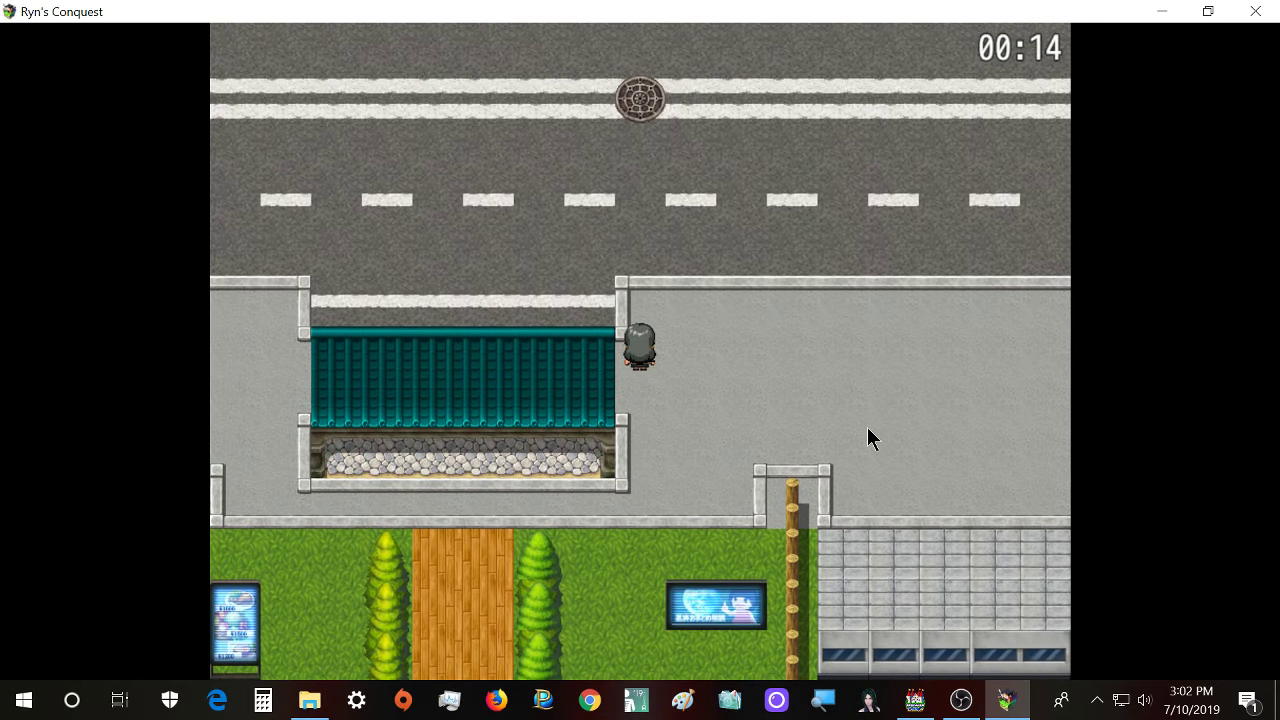
# - Cross the park grass by the vending machines and follow the wooden path to the gate
pyautogui.press('Down')
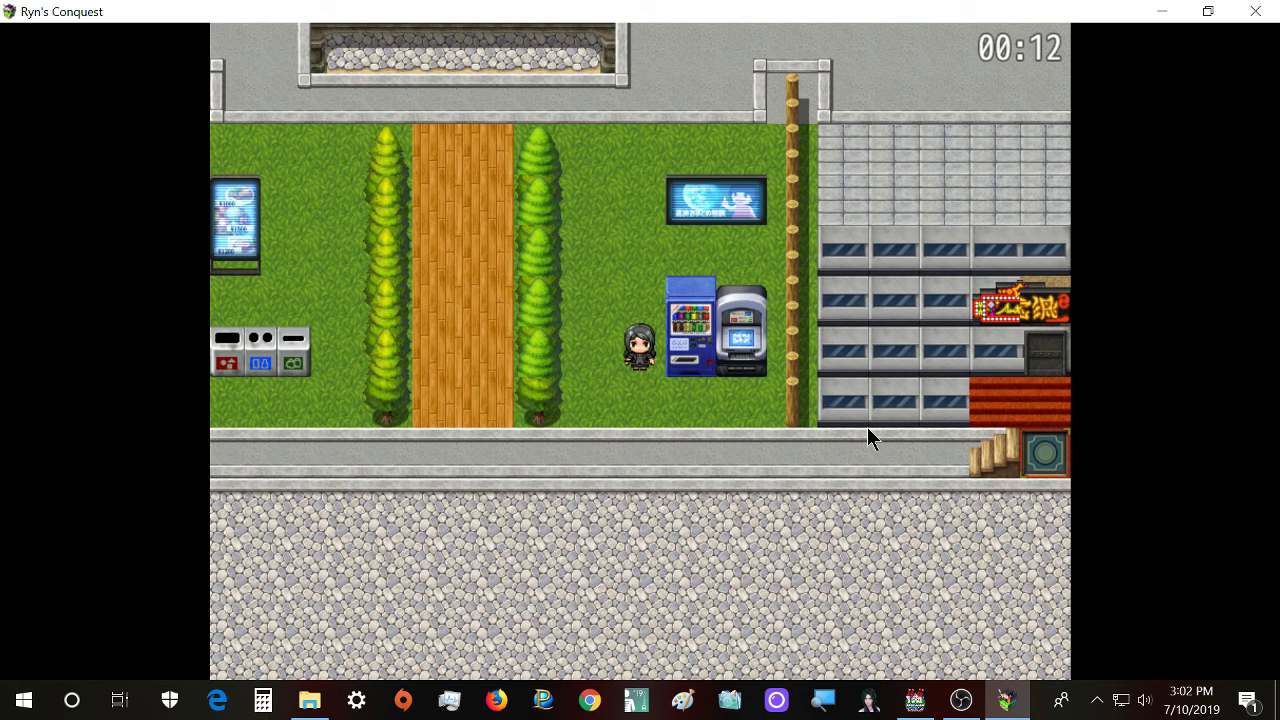
pyautogui.press('Left')
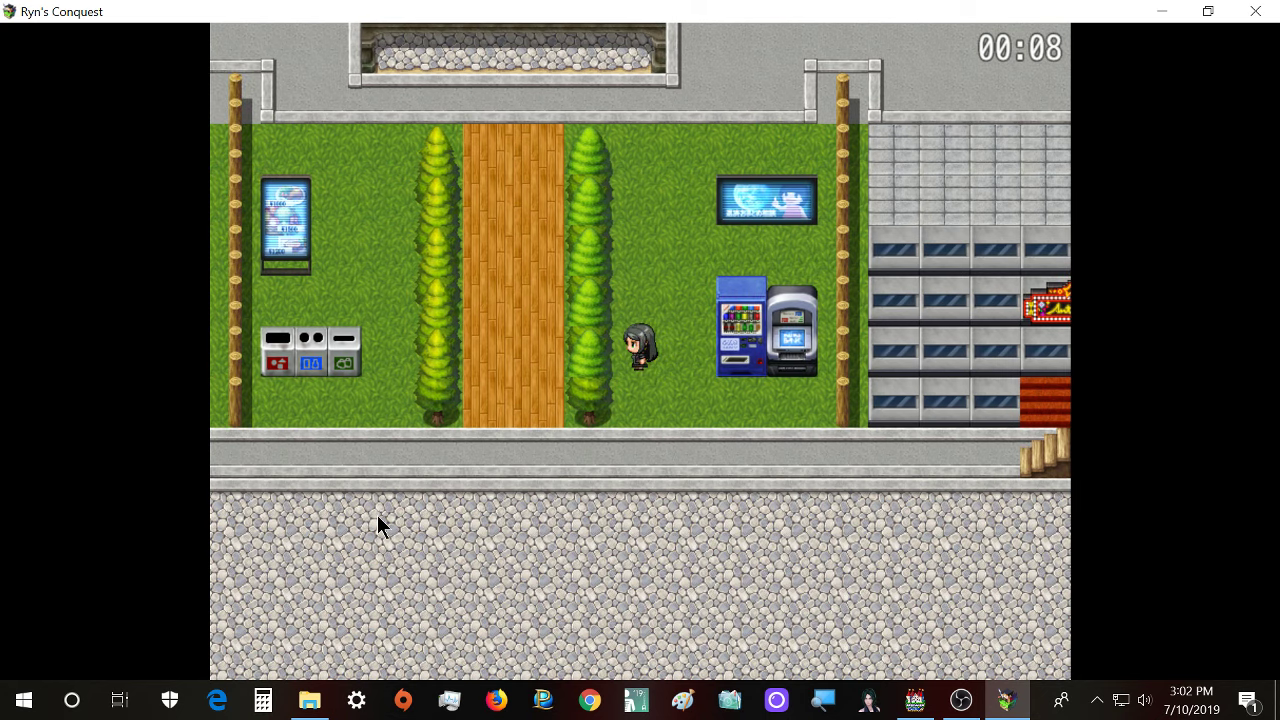
pyautogui.press('Down')
pyautogui.press('Left')
pyautogui.press('Up')
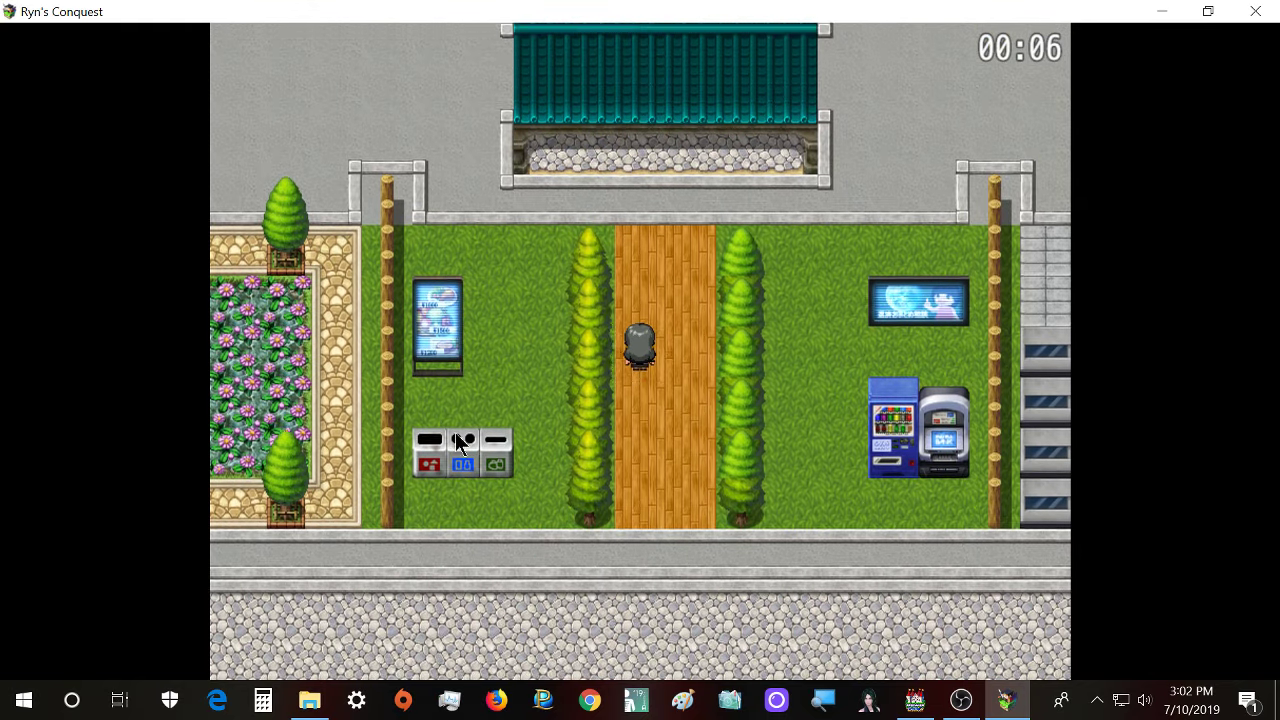
pyautogui.press('Up')
pyautogui.press('Left')
pyautogui.press('Down')
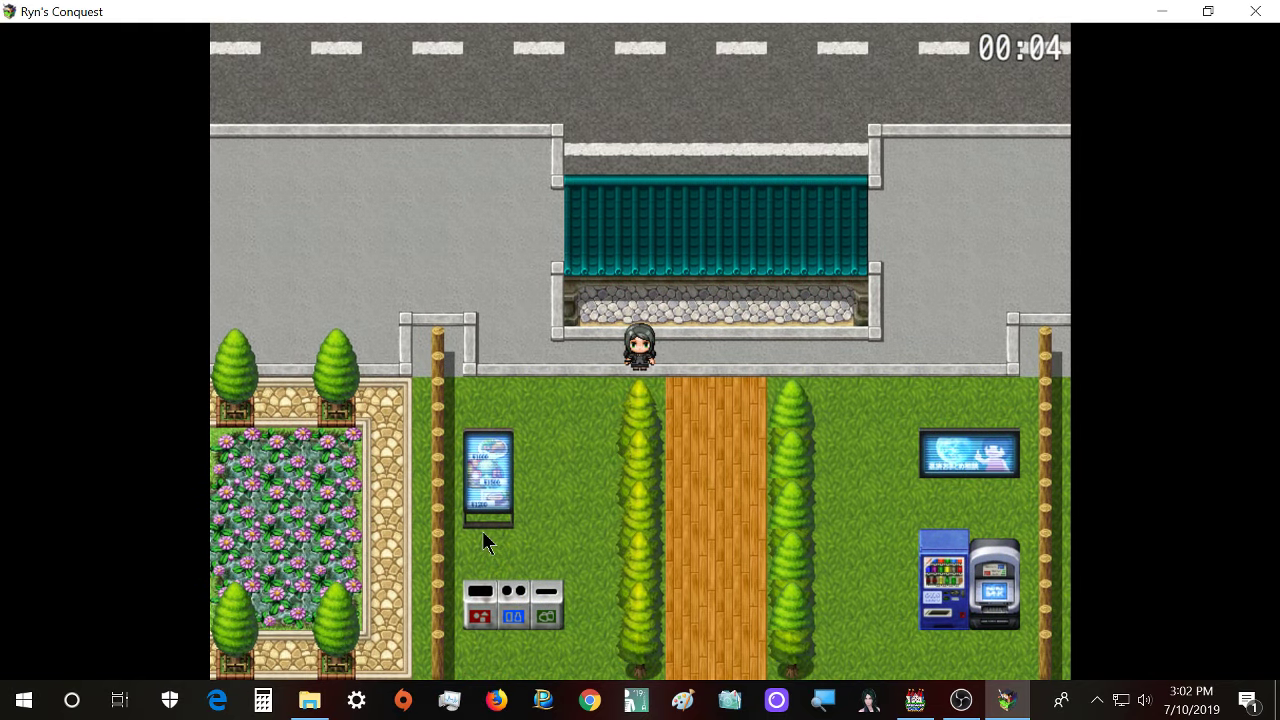
# - Walk to the spot below the ad sign and on past the teal bus shelter
pyautogui.click(483, 540)
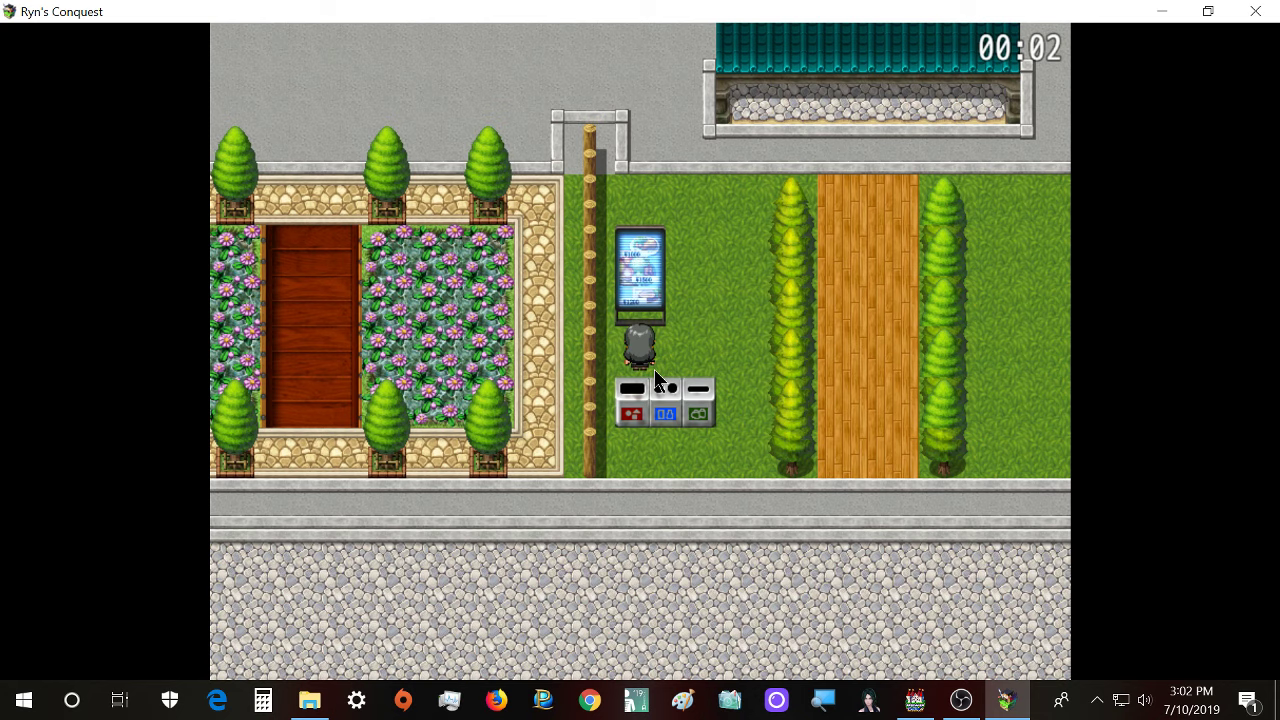
pyautogui.press('Right')
pyautogui.press('Up')
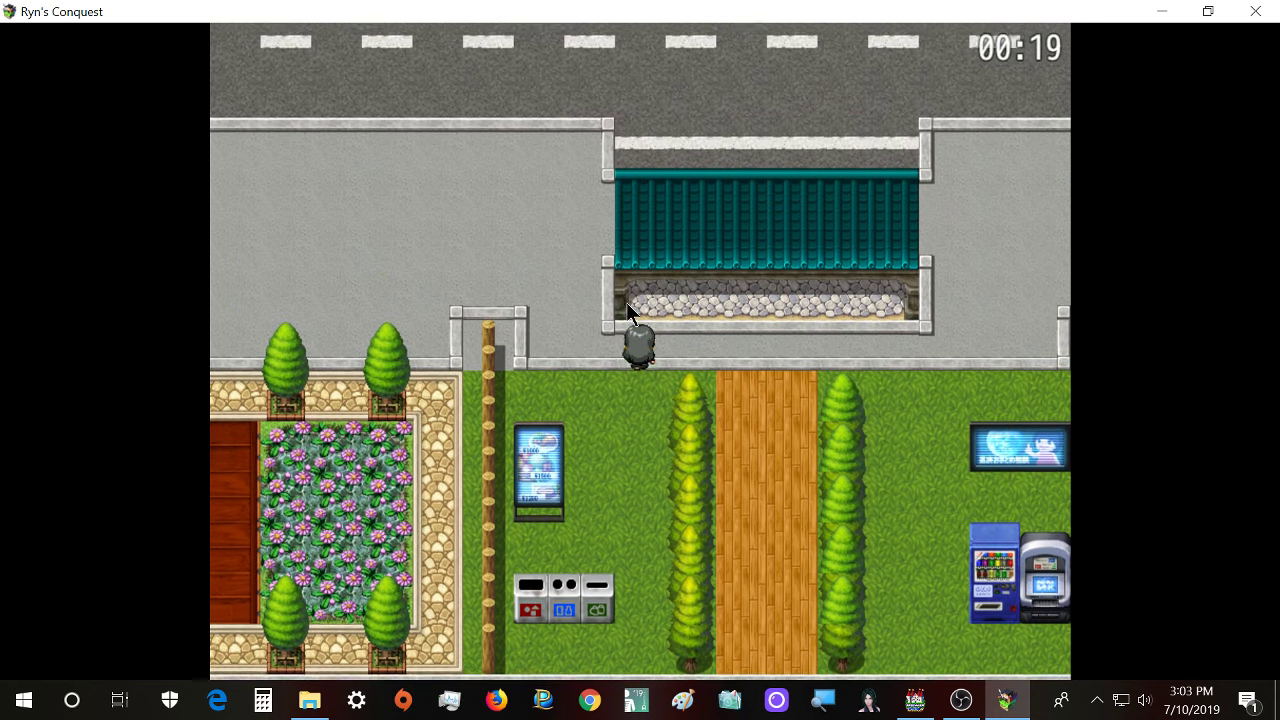
pyautogui.press('Right')
# - At the bus shelter, interact with the stop and choose Get on the Bus
pyautogui.press('Up')
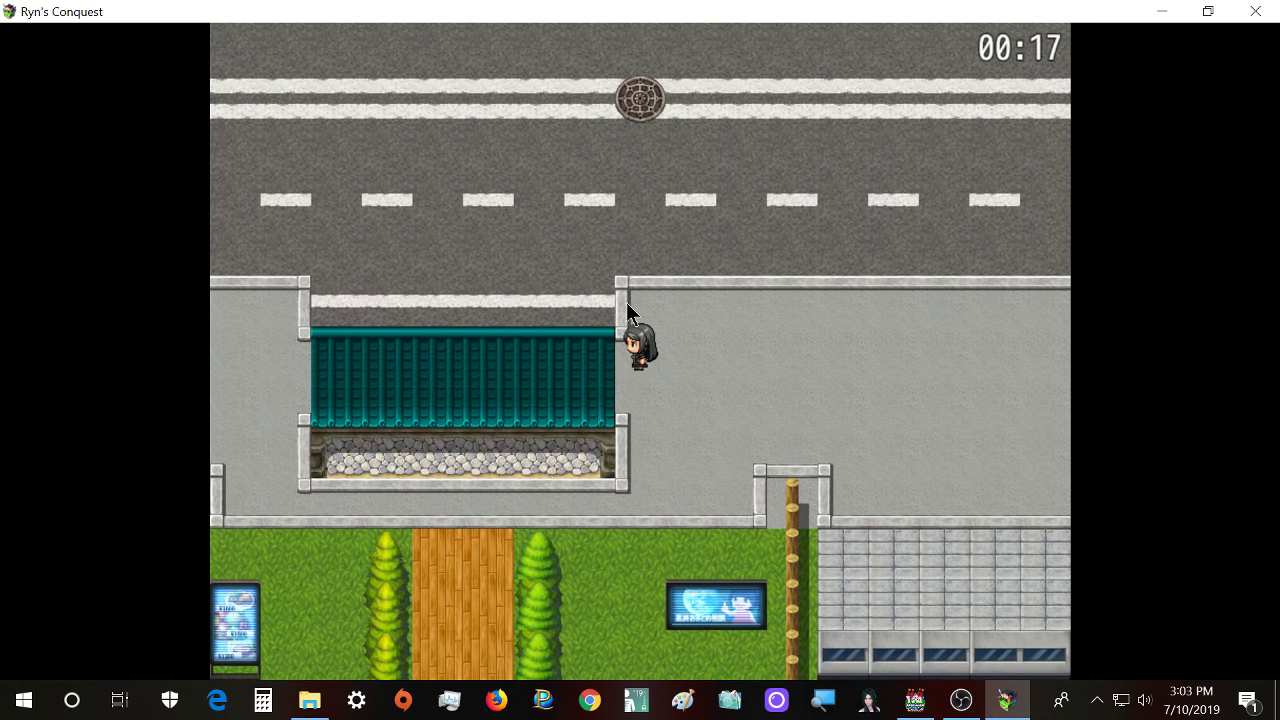
pyautogui.press('Return')
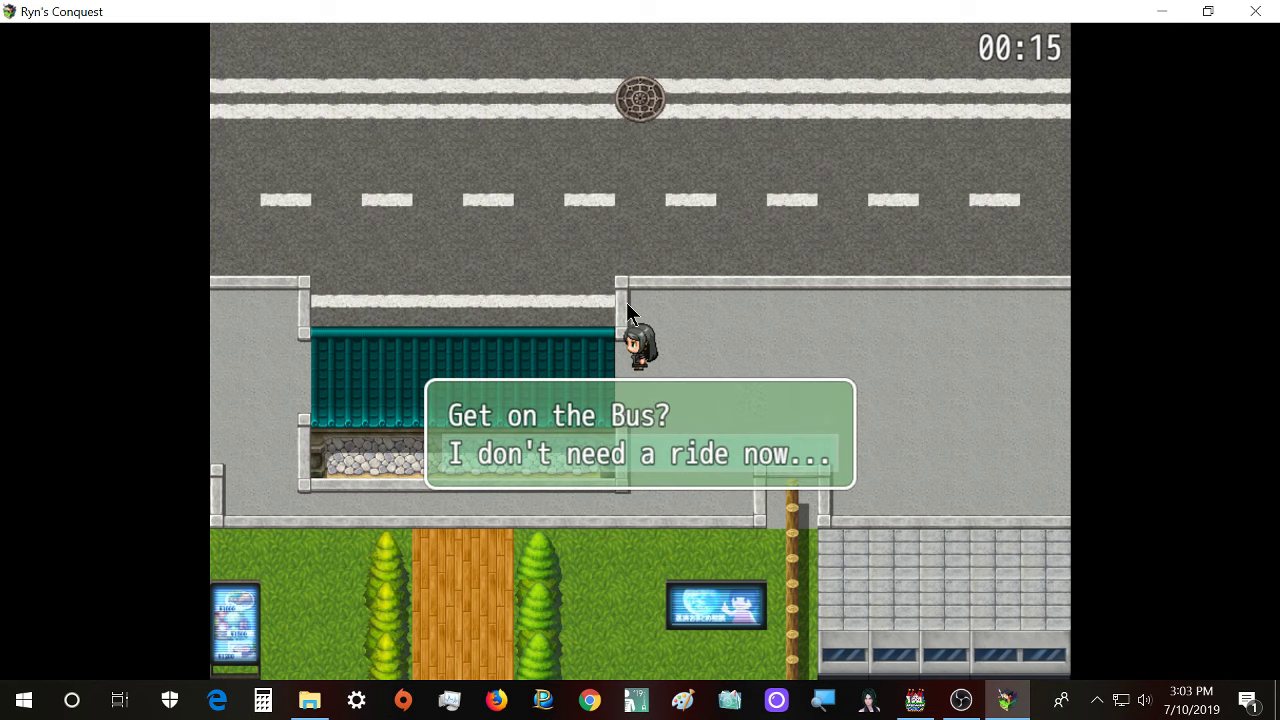
pyautogui.press('Up')
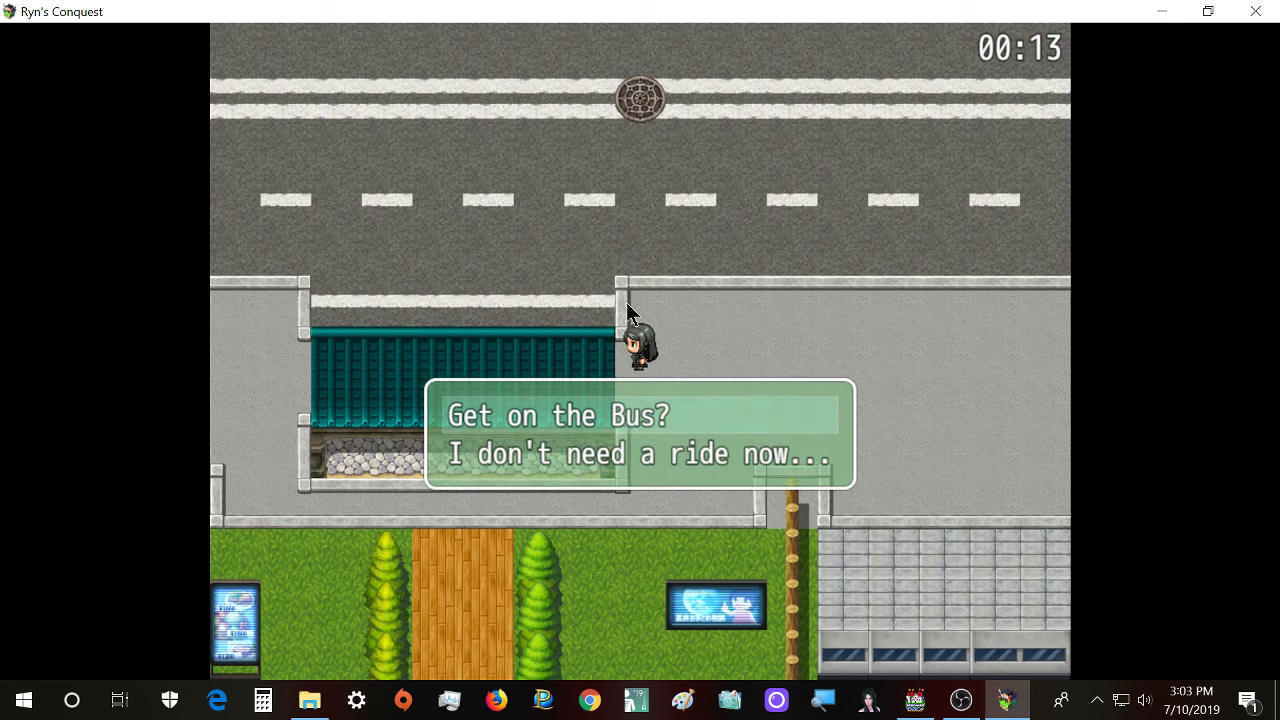
pyautogui.press('Return')
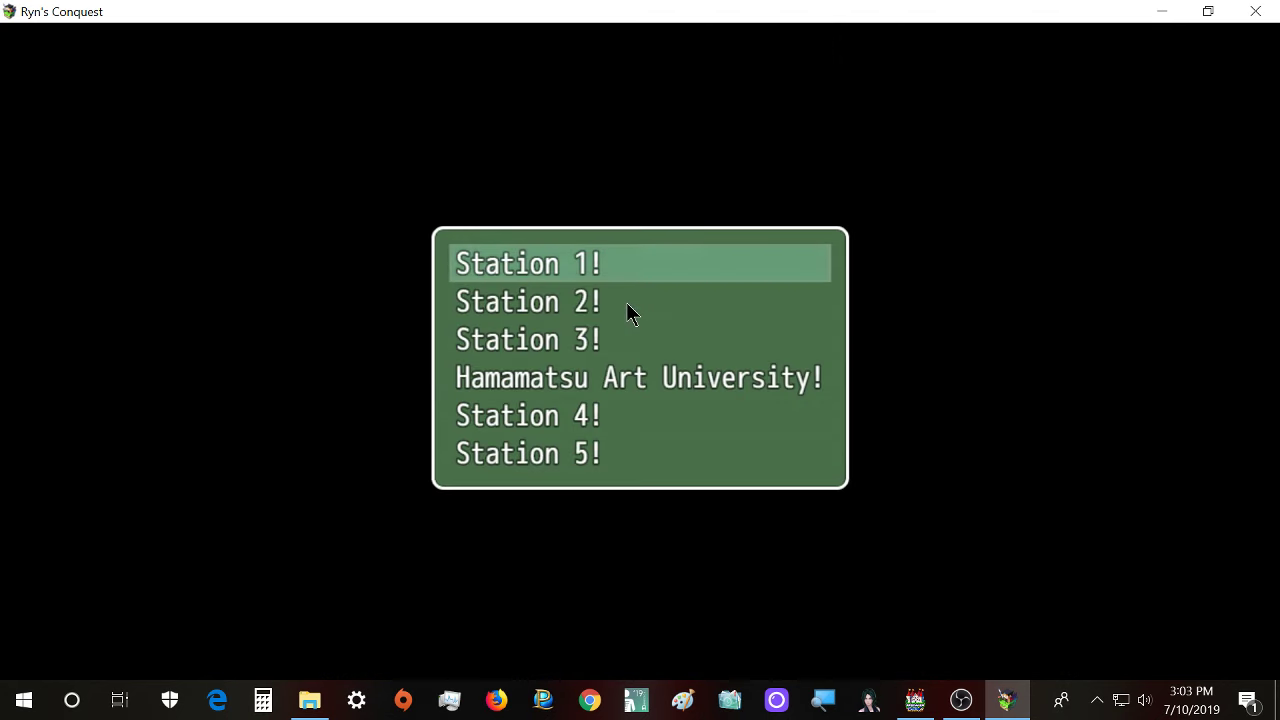
# - Pick Hamamatsu Art University from the station list and advance the arrival message
pyautogui.press('Down')
pyautogui.press('Down')
pyautogui.press('Down')
pyautogui.press('Return')
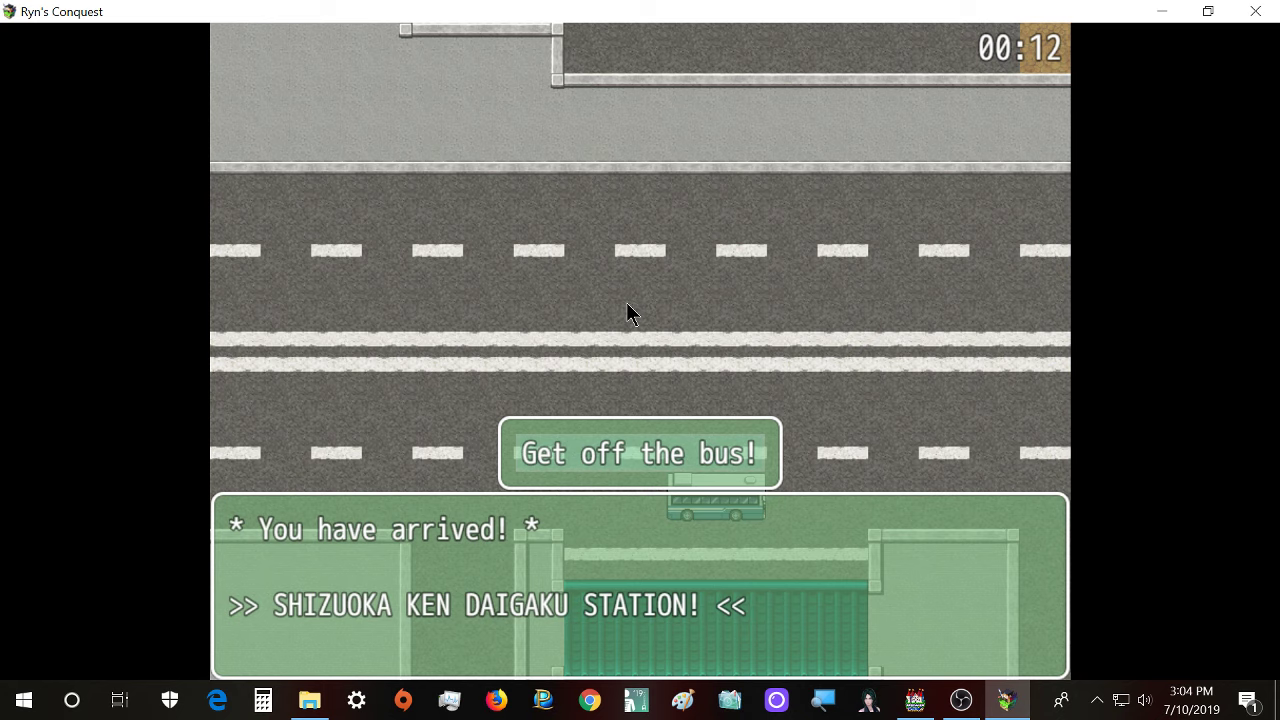
pyautogui.press('Return')
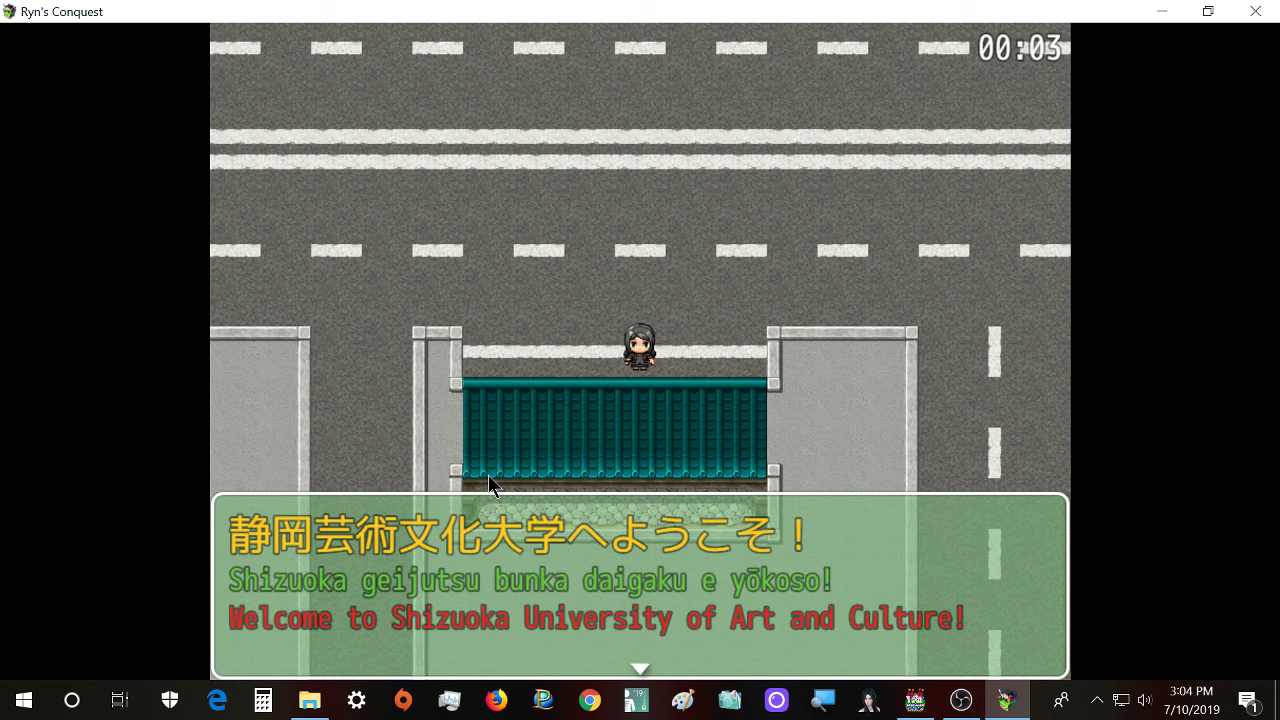
# - Close the welcome message, walk down the sidewalk and left across the crossing past the hedges
pyautogui.press('Return')
pyautogui.press('Right')
pyautogui.press('Down')
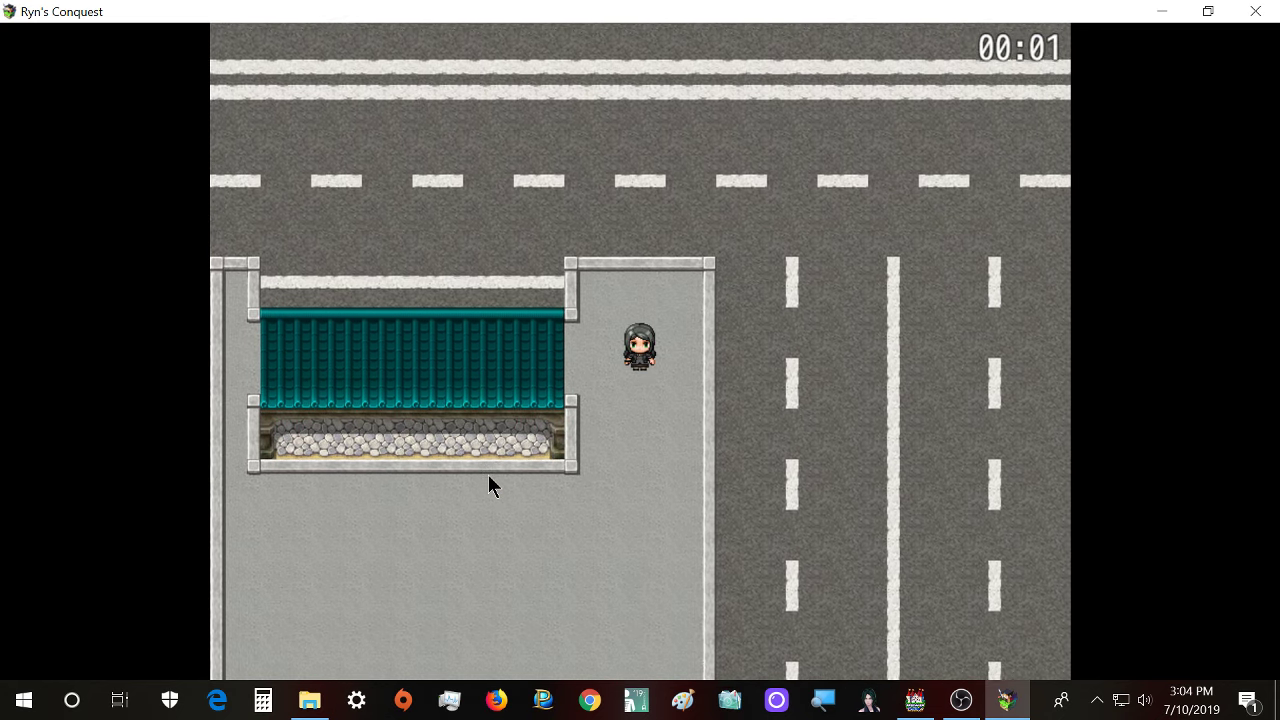
pyautogui.press('Down')
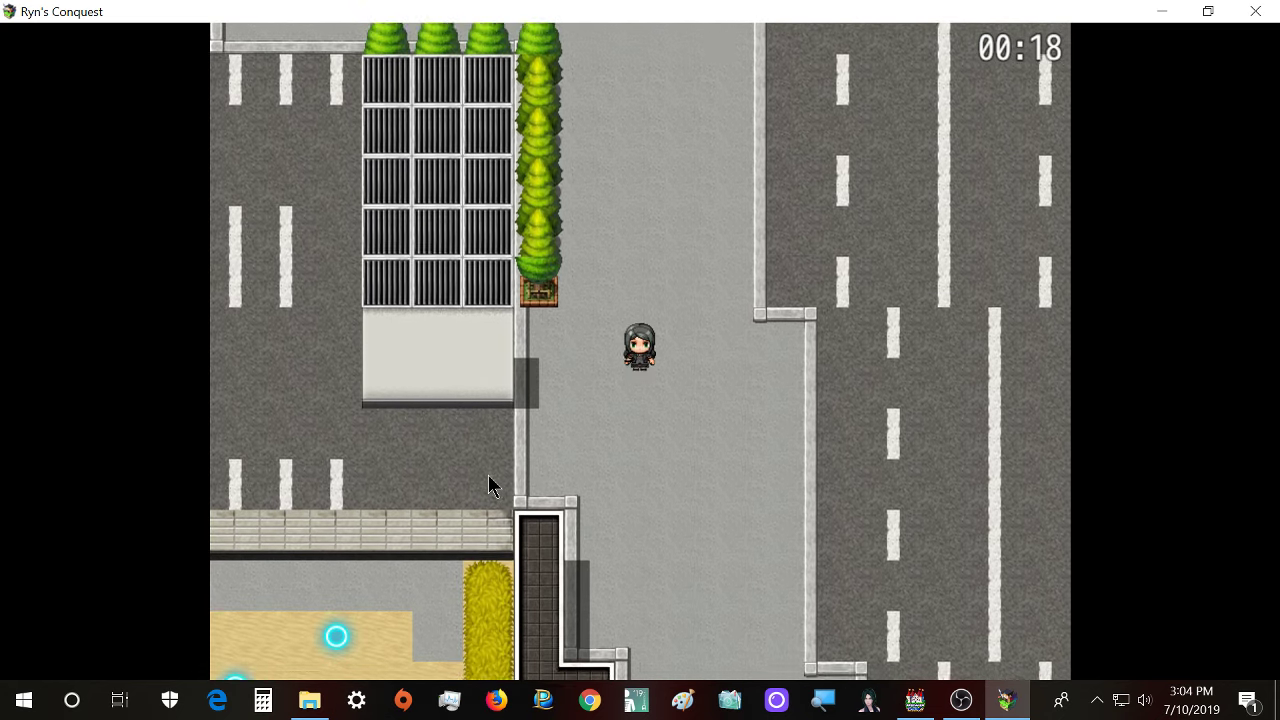
pyautogui.press('Left')
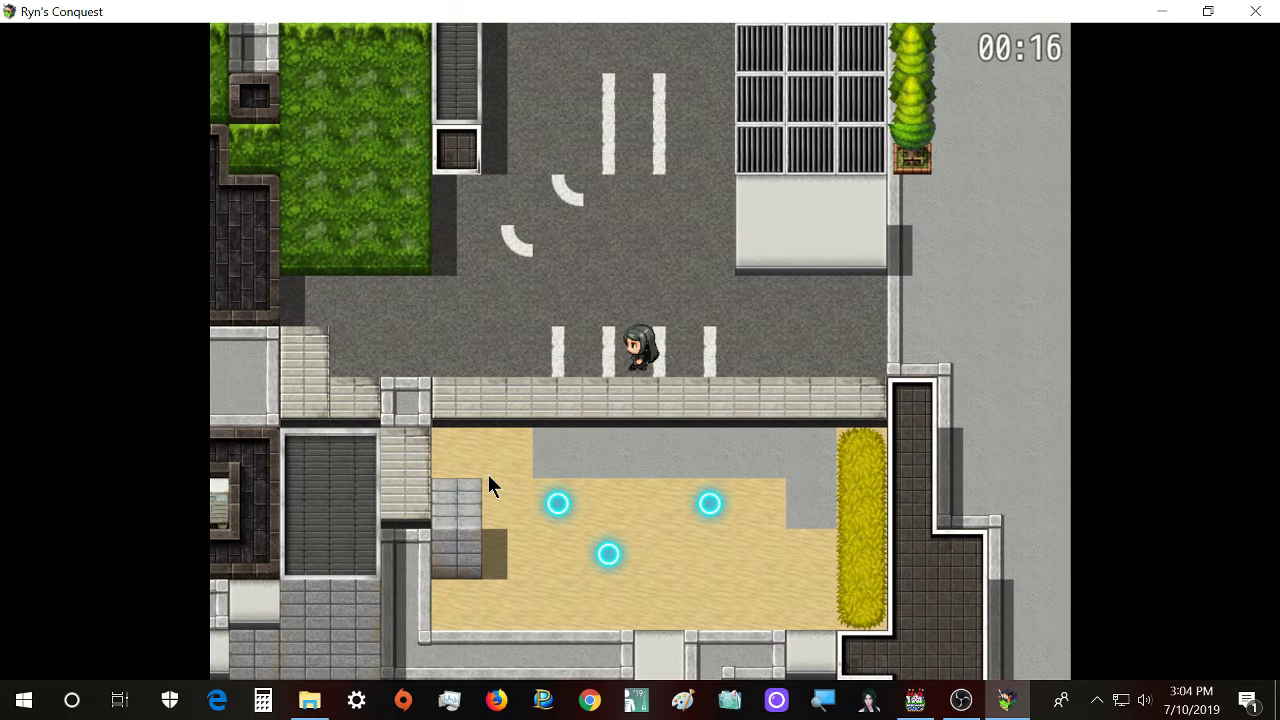
pyautogui.press('Left')
# - Walk along the building and the yellow grass edge, then return to the RPG Maker MV editor
pyautogui.press('Up')
pyautogui.press('Right')
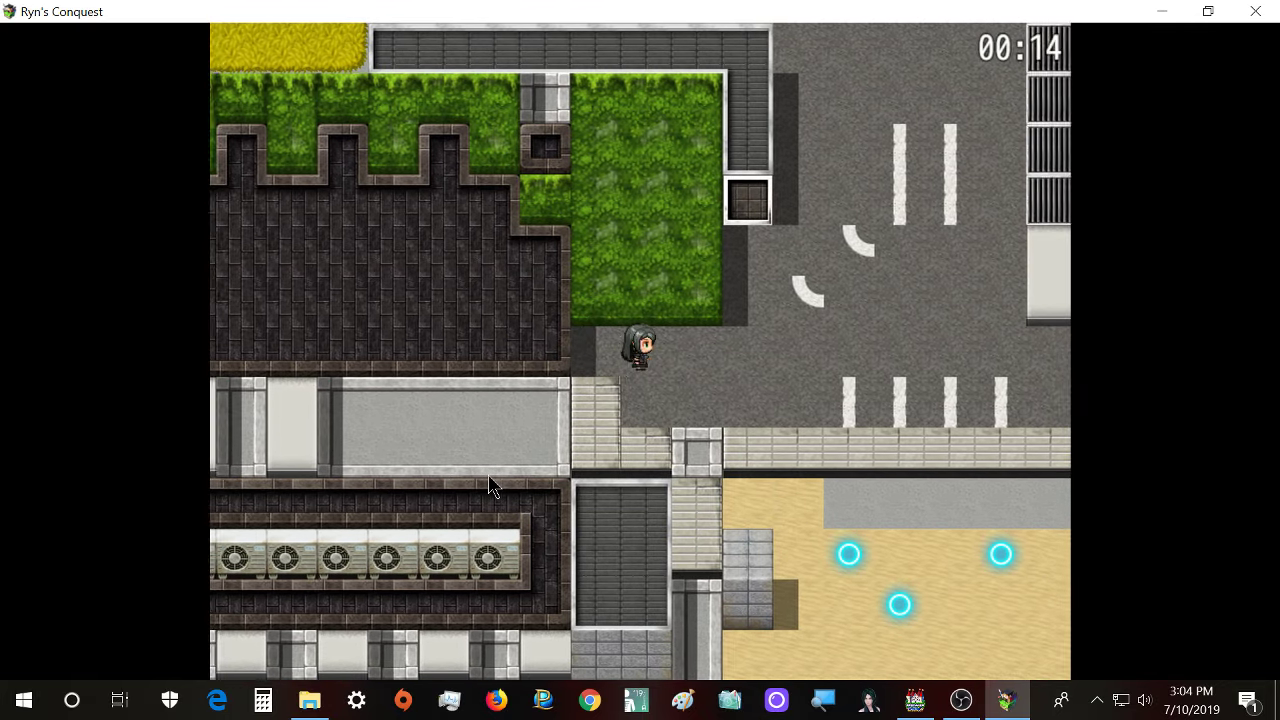
pyautogui.press('Up')
pyautogui.press('Left')
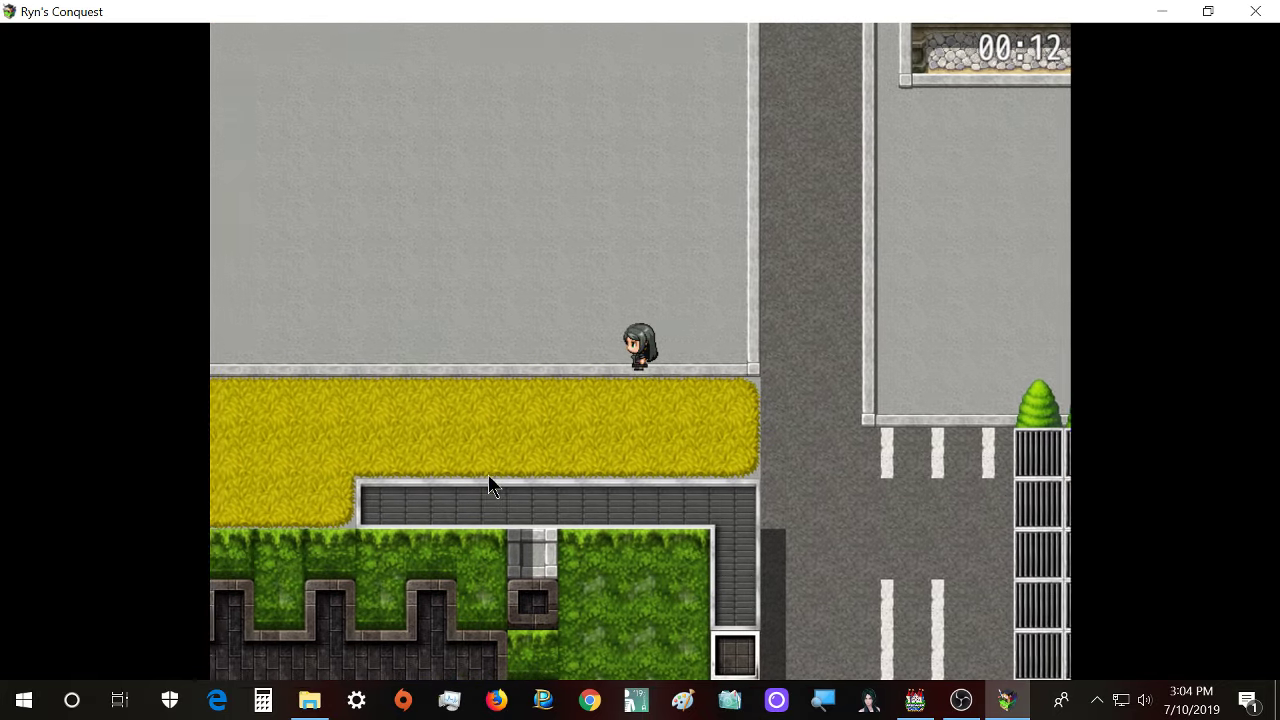
pyautogui.press('Left')
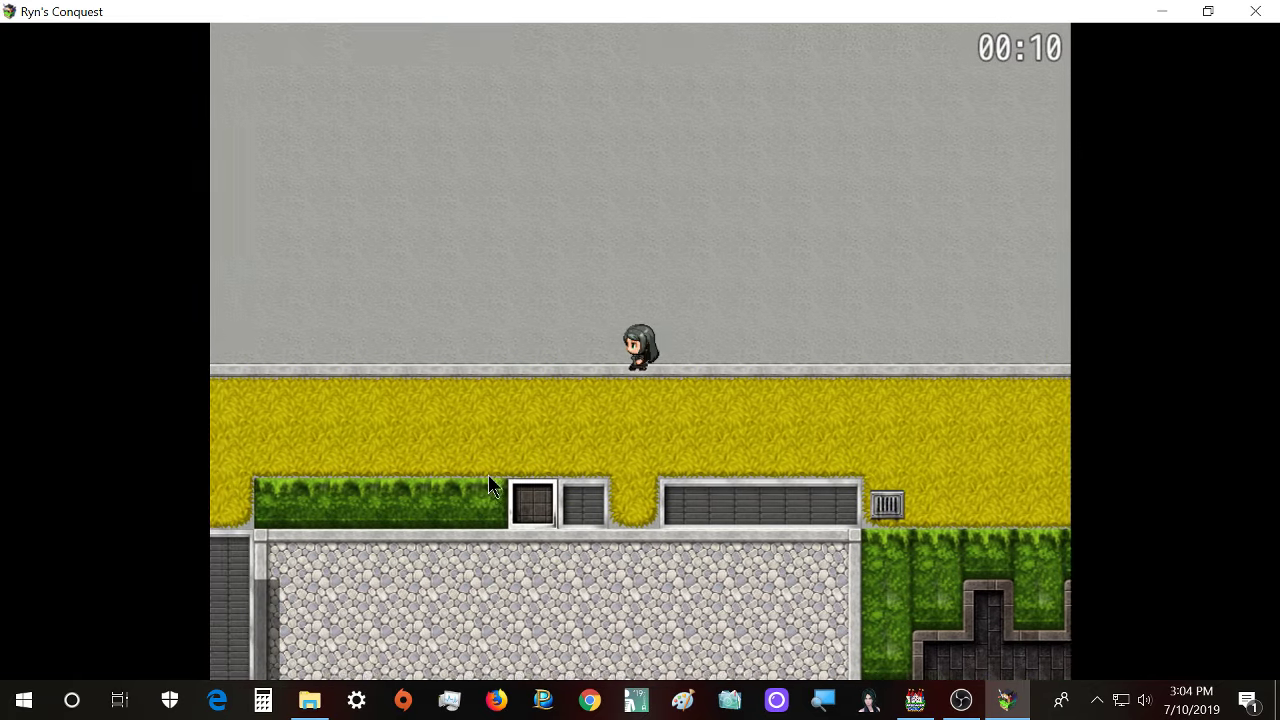
pyautogui.click(917, 703)
# - Scroll the Shizuokaken map and switch it to Event editing mode
pyautogui.scroll(10, 960, 530)
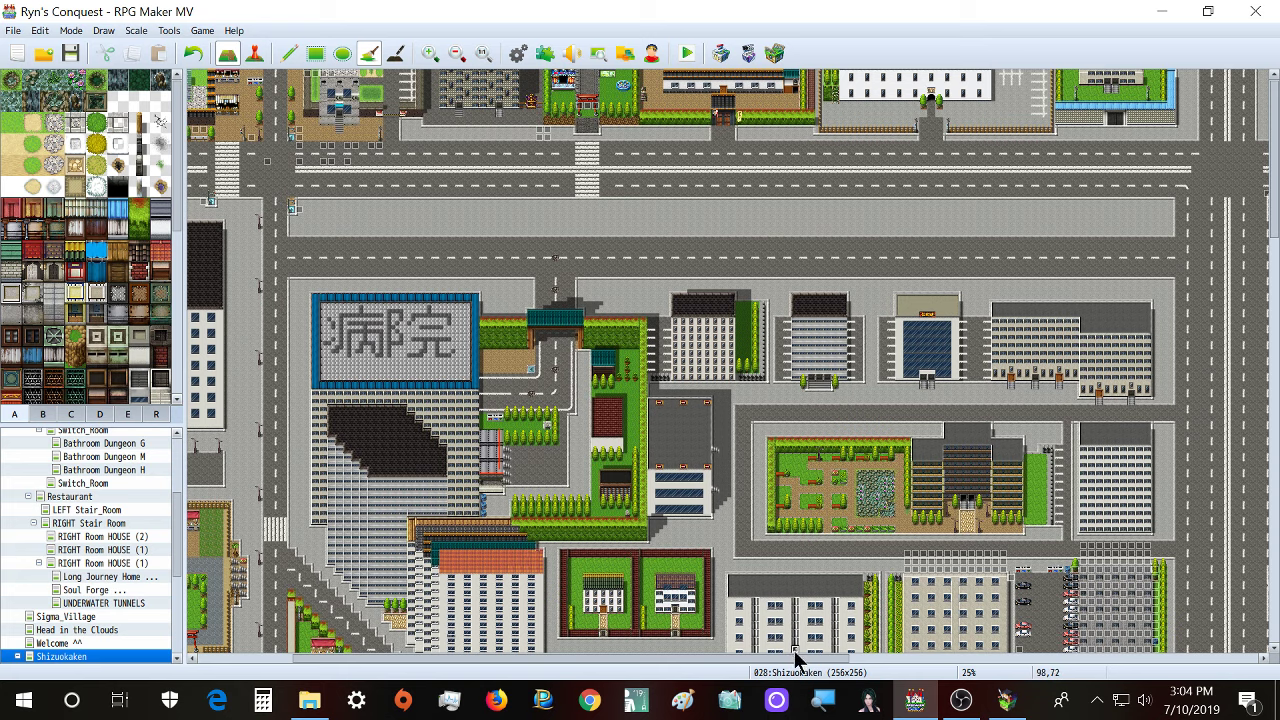
pyautogui.moveTo(797, 660); pyautogui.dragTo(1092, 677)
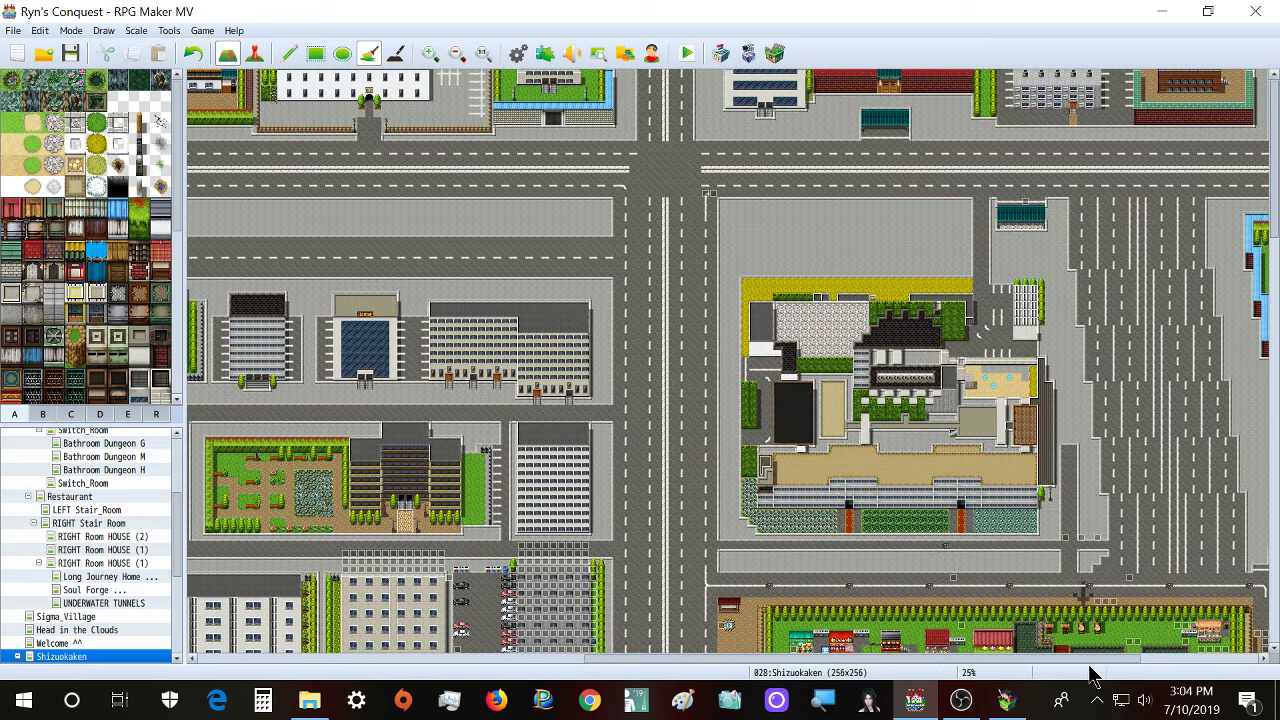
pyautogui.click(254, 53)
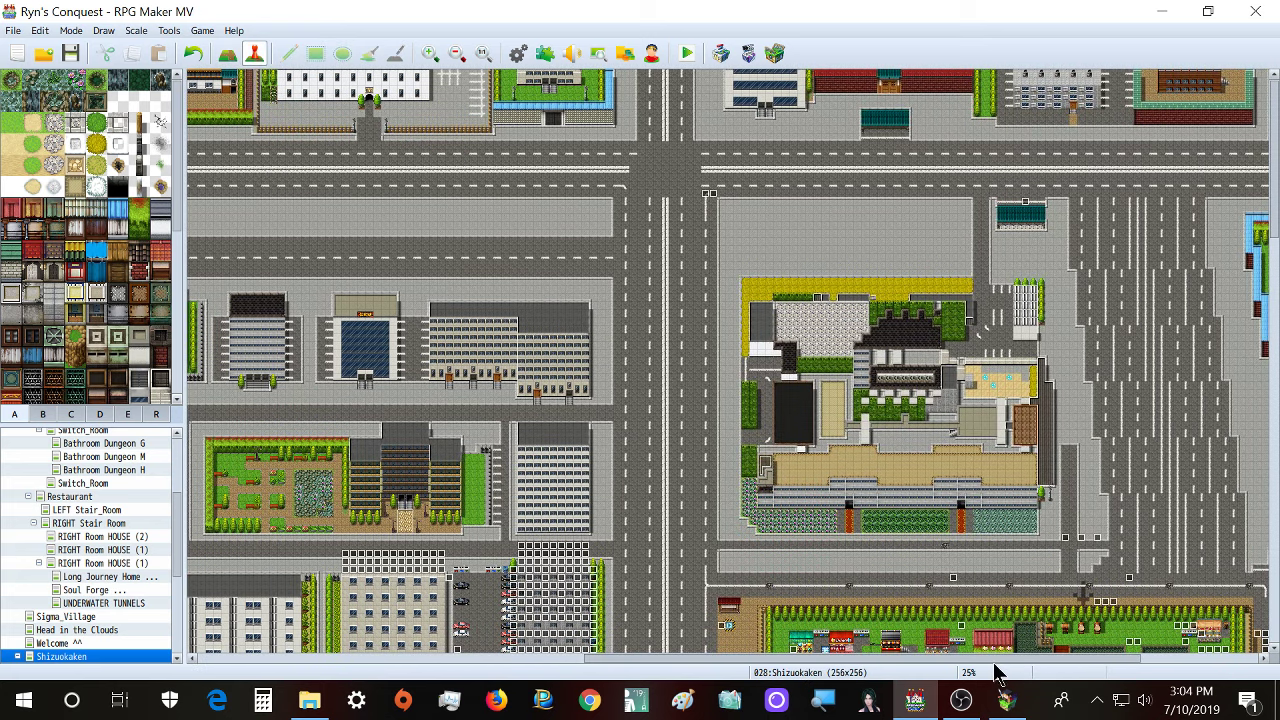
# - Scroll around the map to inspect the tan plaza, rail-lined rows and campus lawns
pyautogui.hscroll(4, 1030, 662)
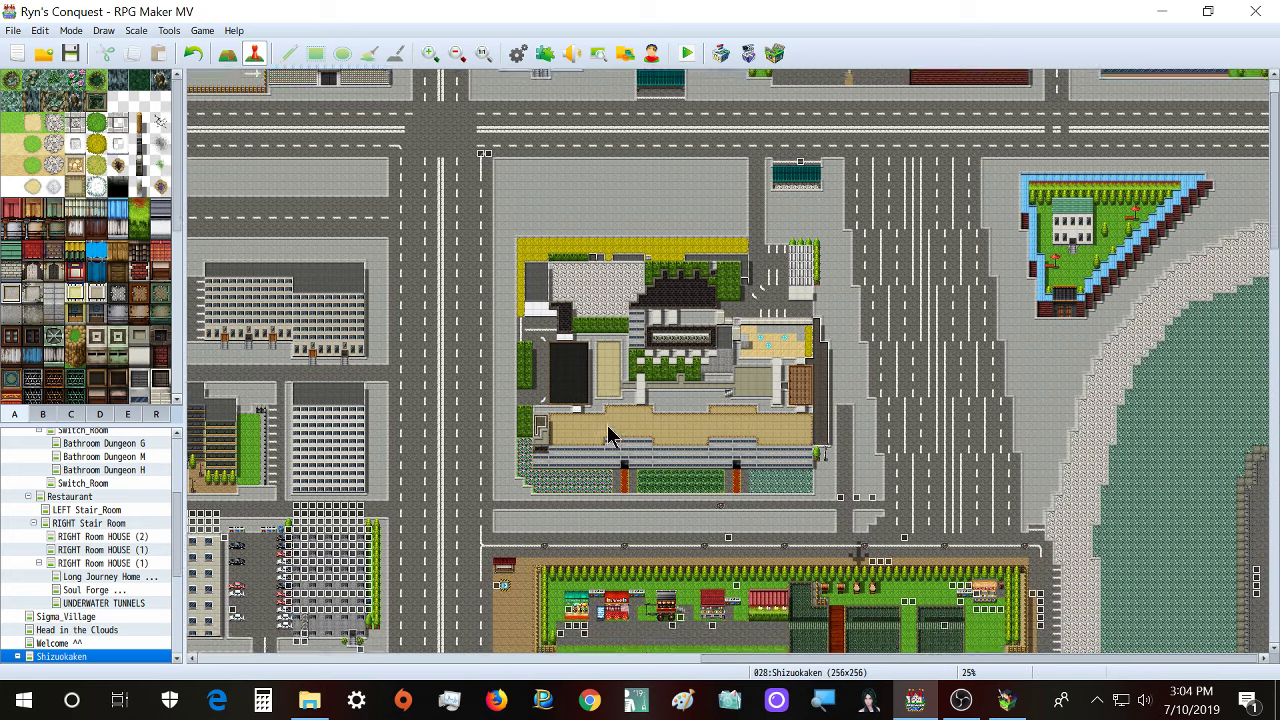
pyautogui.scroll(-1, 608, 434)
pyautogui.keyDown('ctrl'); pyautogui.scroll(3, 618, 434); pyautogui.keyUp('ctrl')
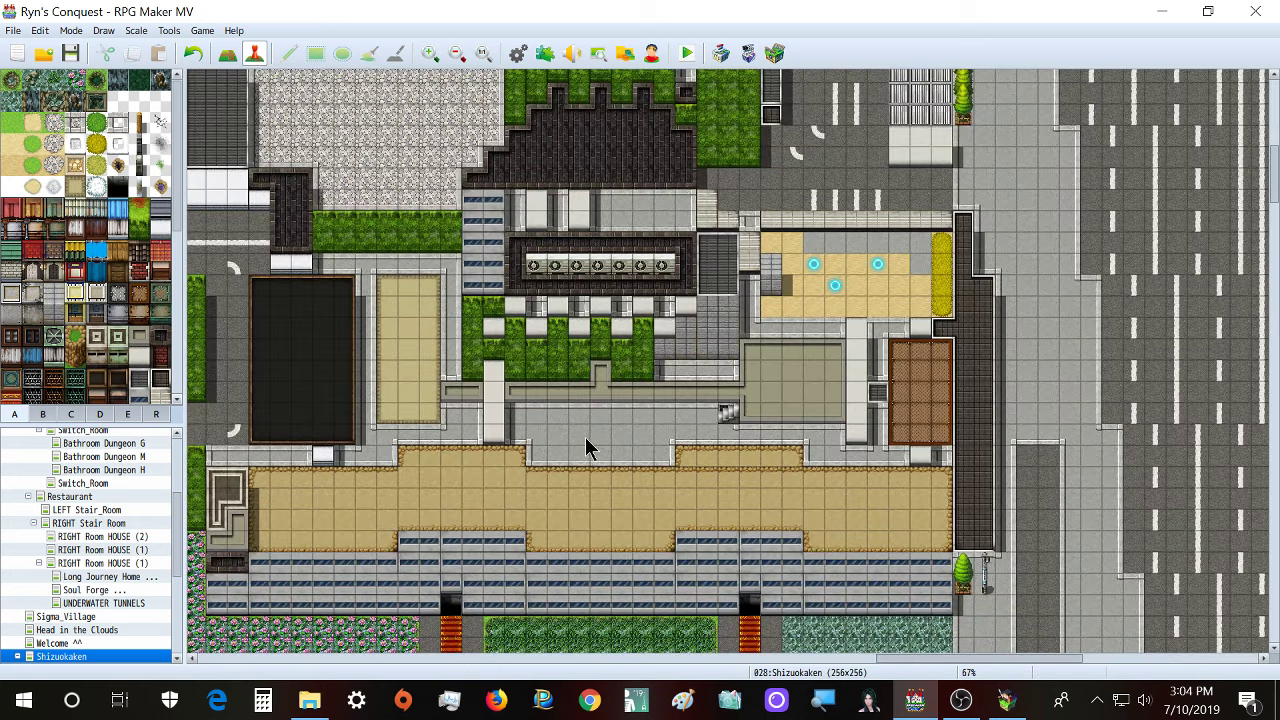
pyautogui.hscroll(-3, 906, 660)
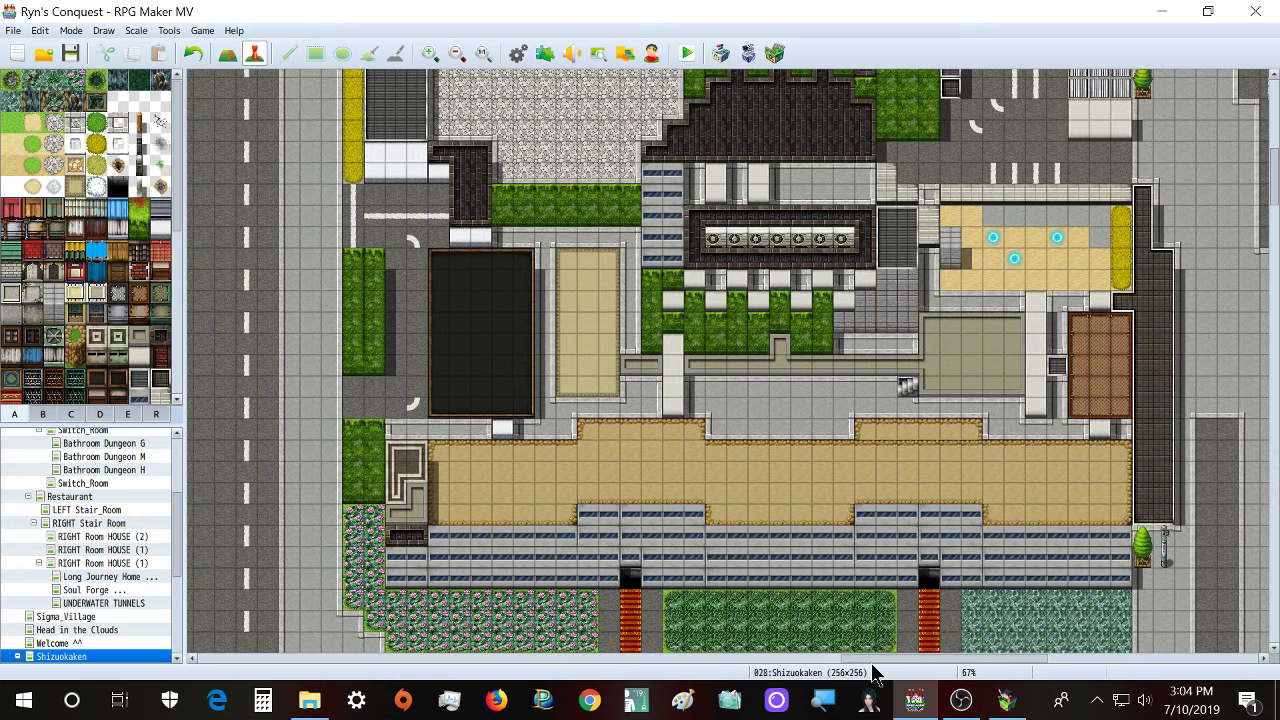
pyautogui.scroll(-1, 808, 543)
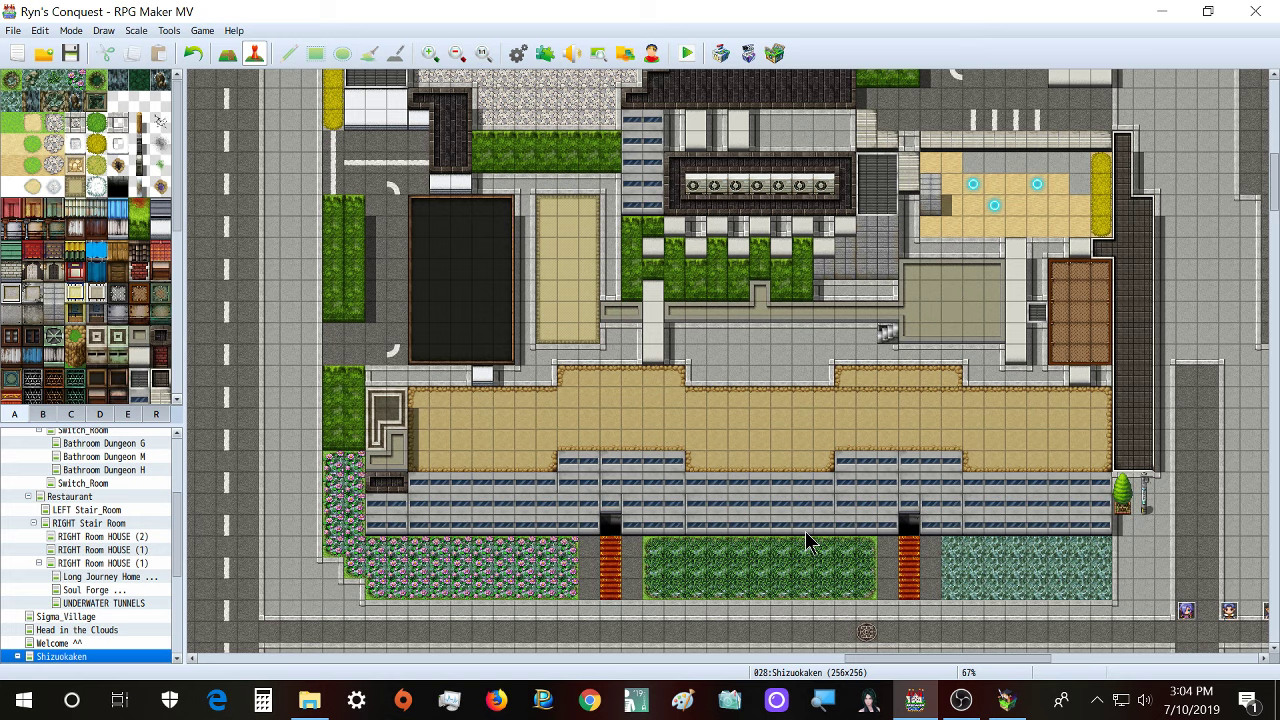
pyautogui.scroll(5, 768, 445)
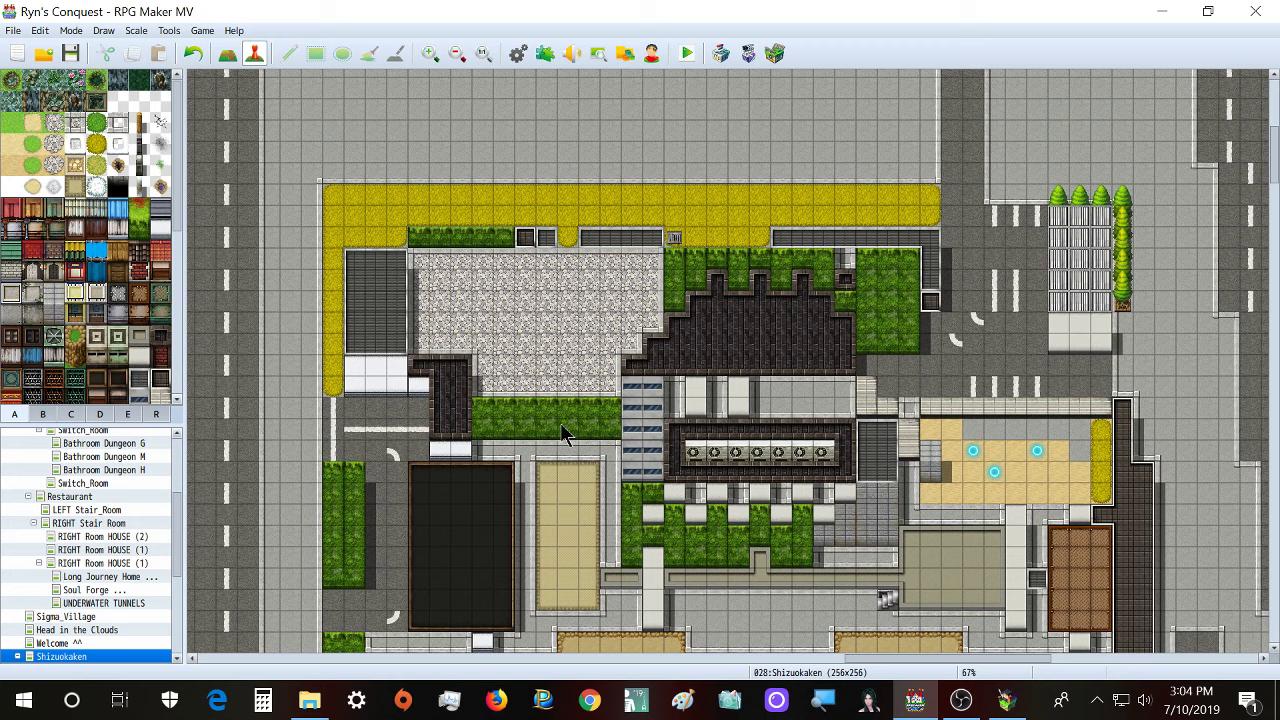
pyautogui.scroll(-1, 555, 428)
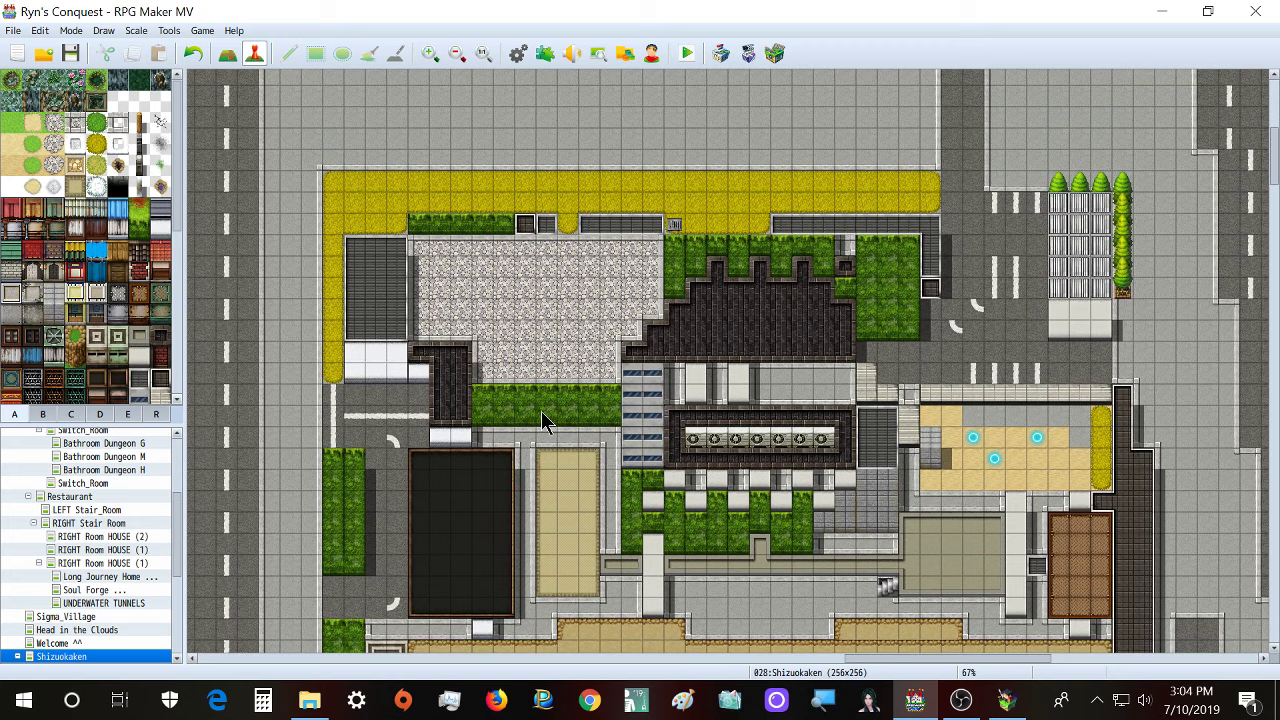
pyautogui.scroll(-1, 380, 356)
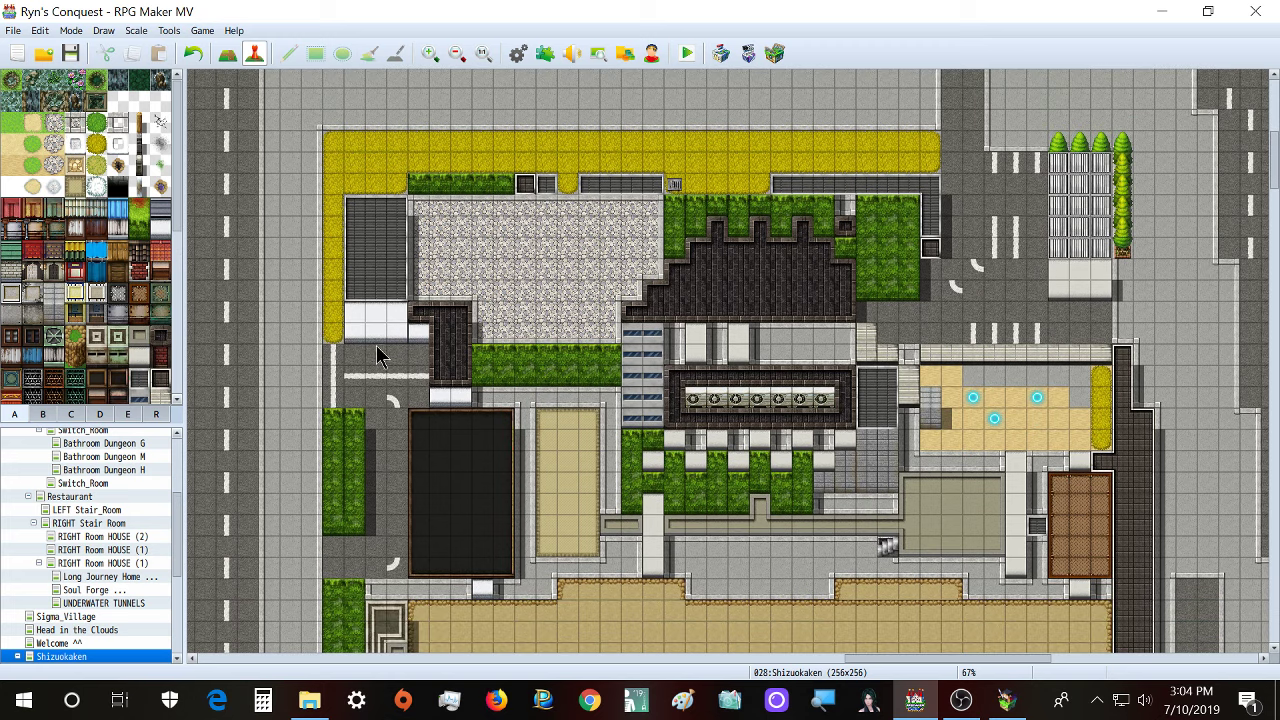
pyautogui.scroll(-4, 571, 391)
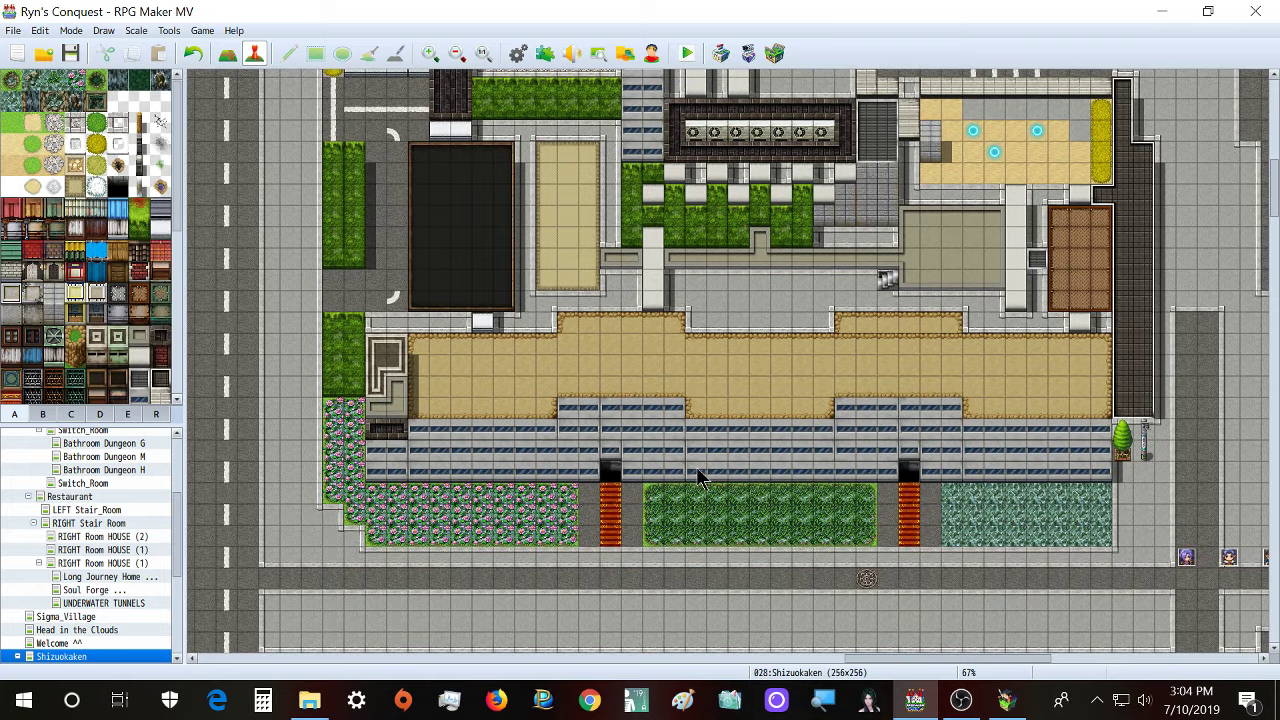
pyautogui.scroll(4, 697, 478)
pyautogui.scroll(-5, 694, 494)
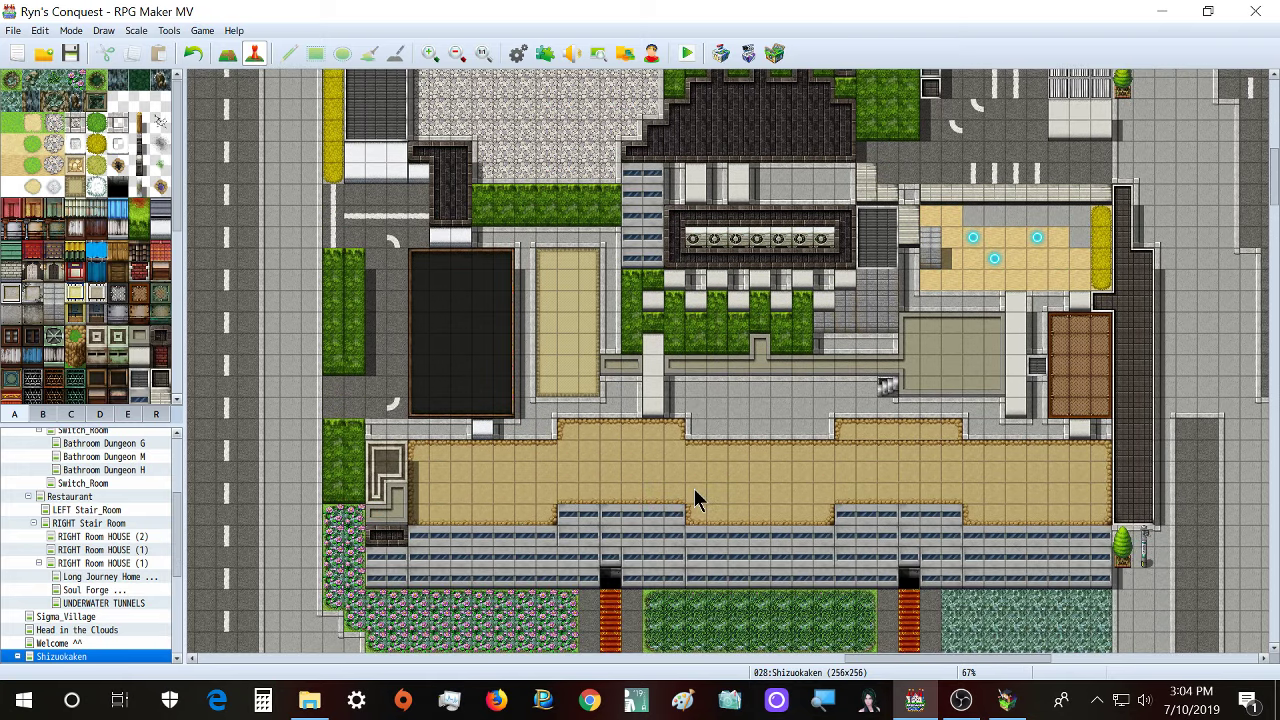
pyautogui.scroll(1, 650, 390)
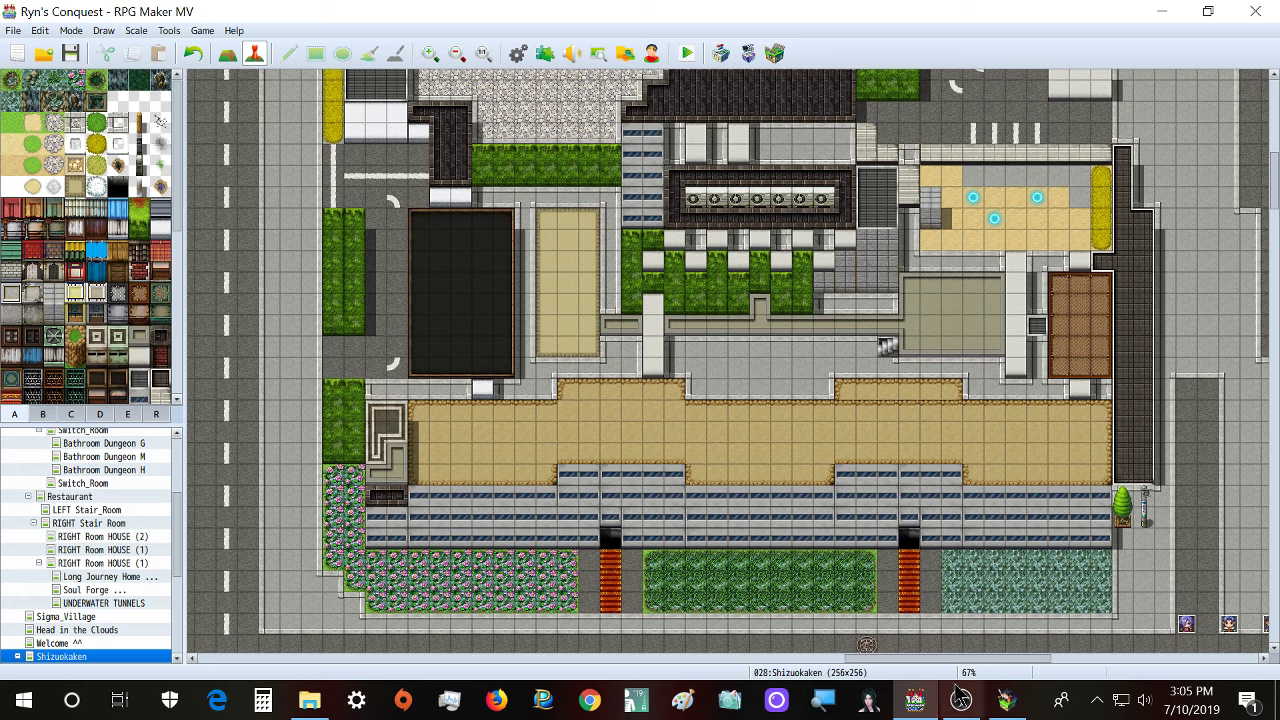
# - Return to the running playtest and walk Dora south along the city roads and sidewalks
pyautogui.click(1007, 702)
pyautogui.press('Down')
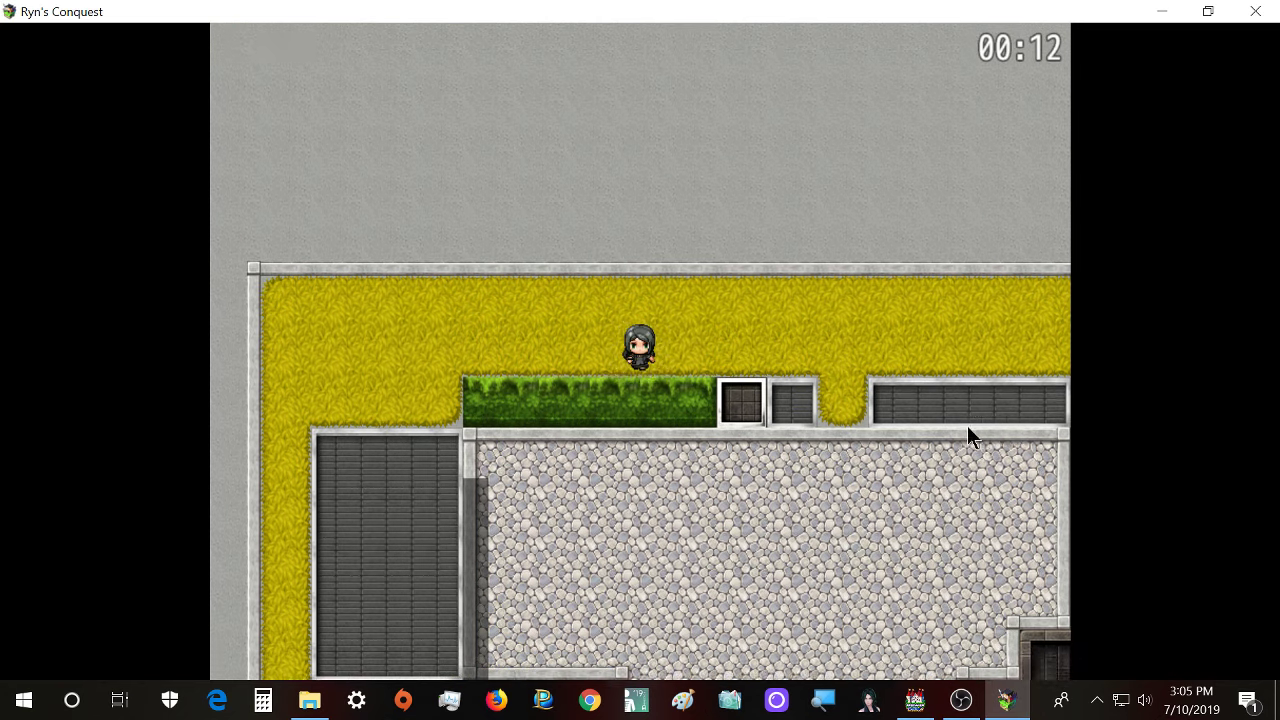
pyautogui.press('Left')
pyautogui.press('Down')
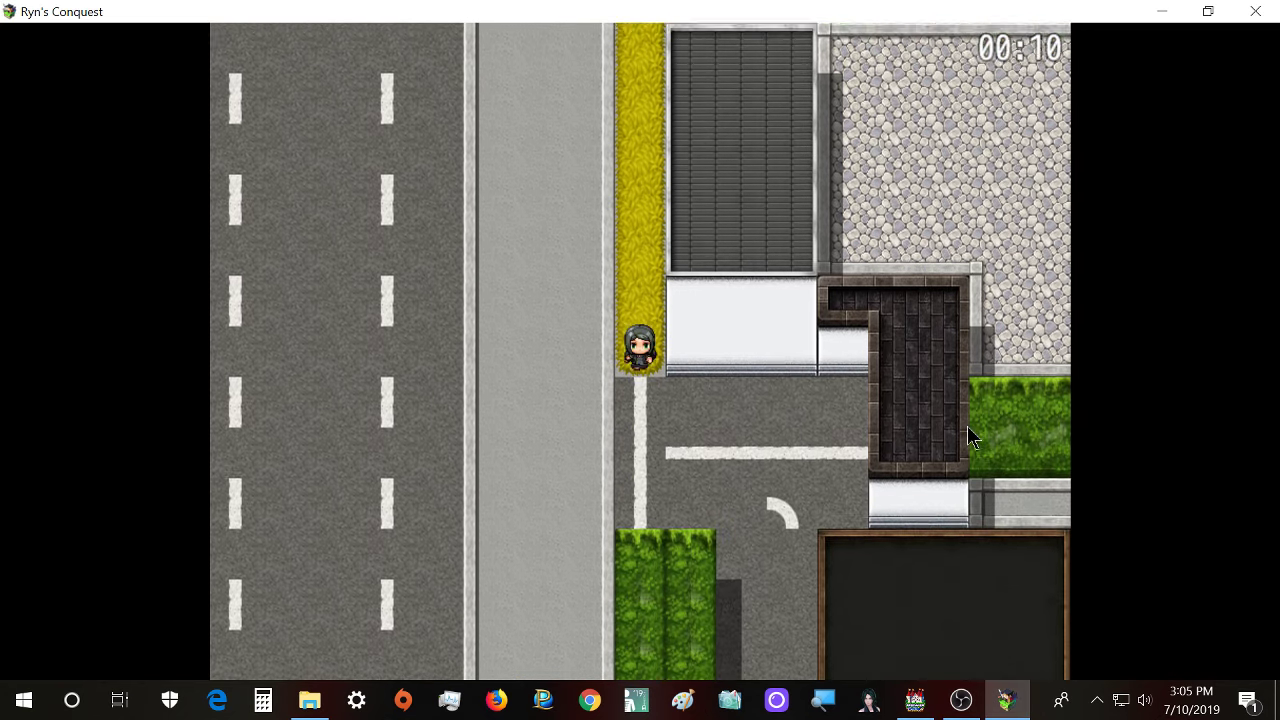
pyautogui.press('Right')
pyautogui.press('Down')
pyautogui.press('Left')
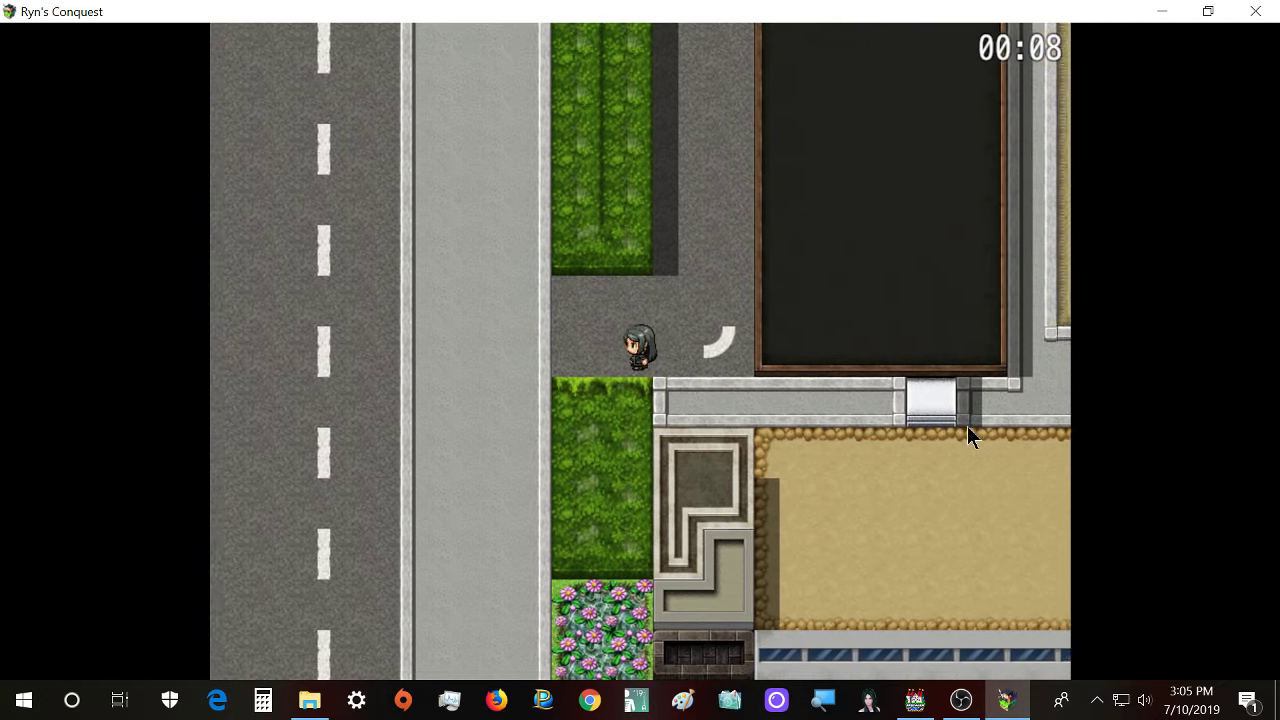
pyautogui.press('Down')
pyautogui.press('Down')
pyautogui.press('Right')
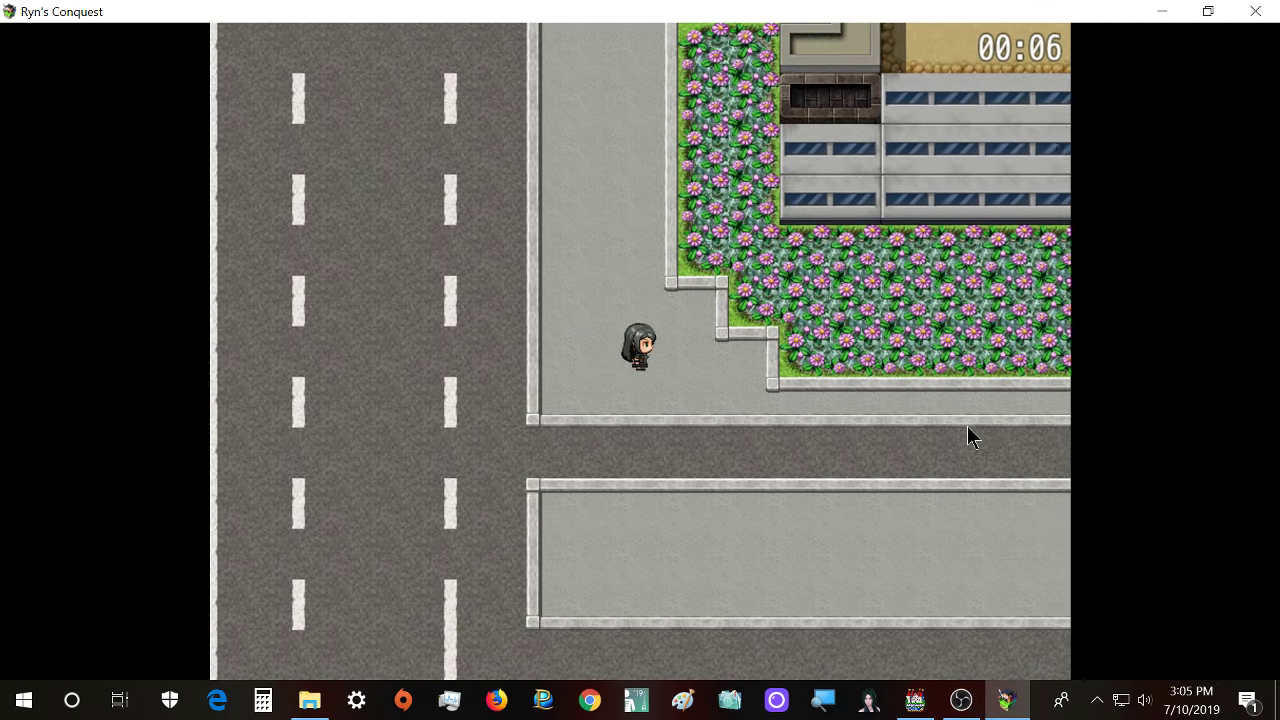
# - Walk past the park entrance and along the park fence toward the road
pyautogui.press('Down')
pyautogui.press('Down')
pyautogui.press('Left')
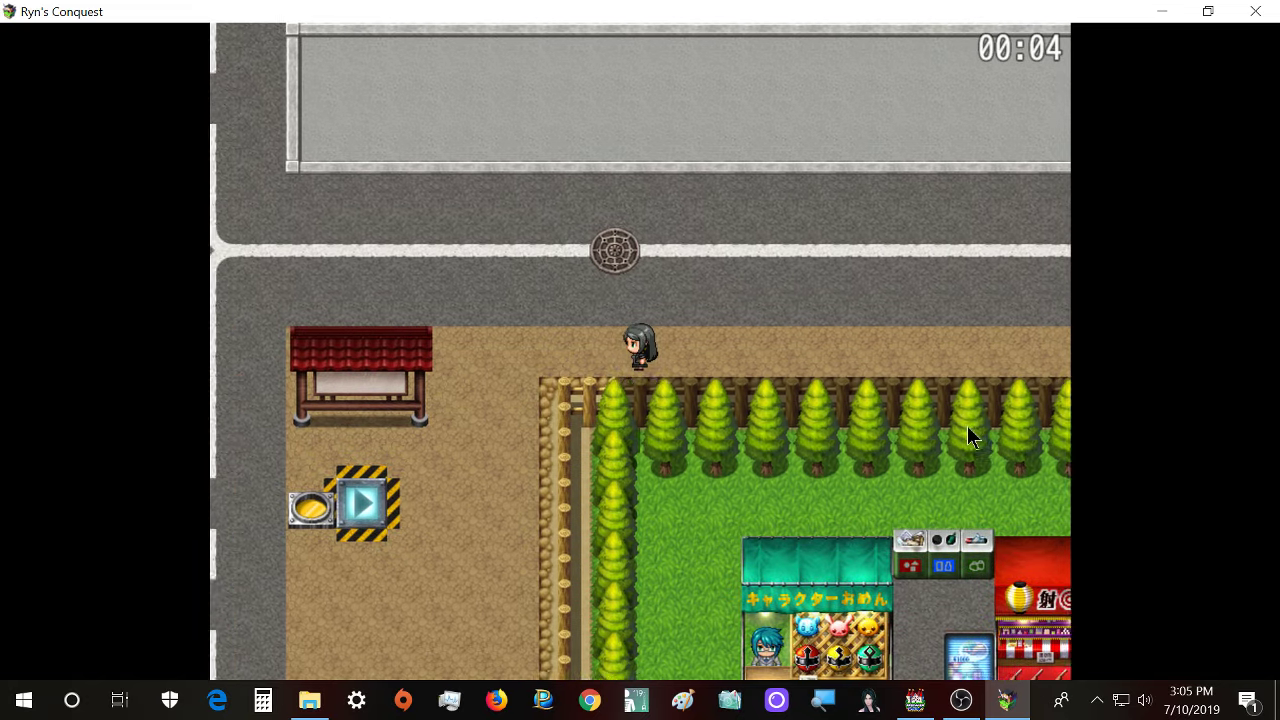
pyautogui.press('Down')
pyautogui.press('Right')
pyautogui.press('Up')
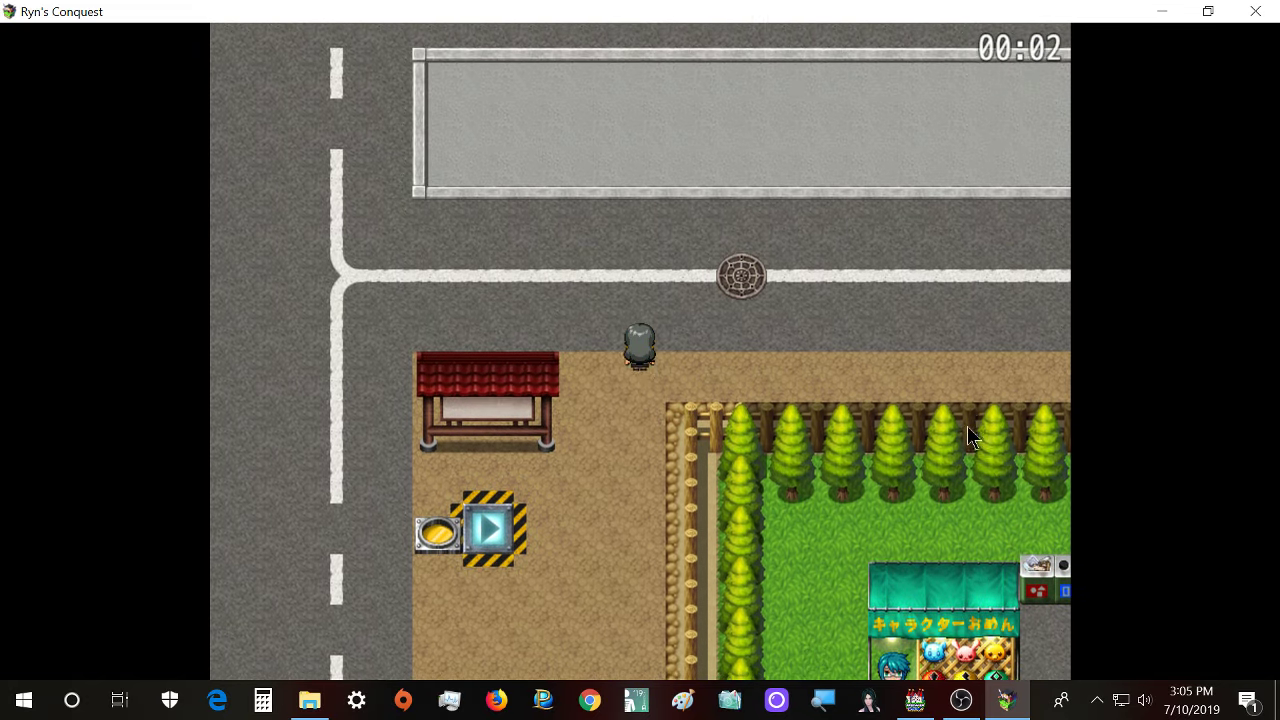
pyautogui.press('Right')
pyautogui.press('Left')
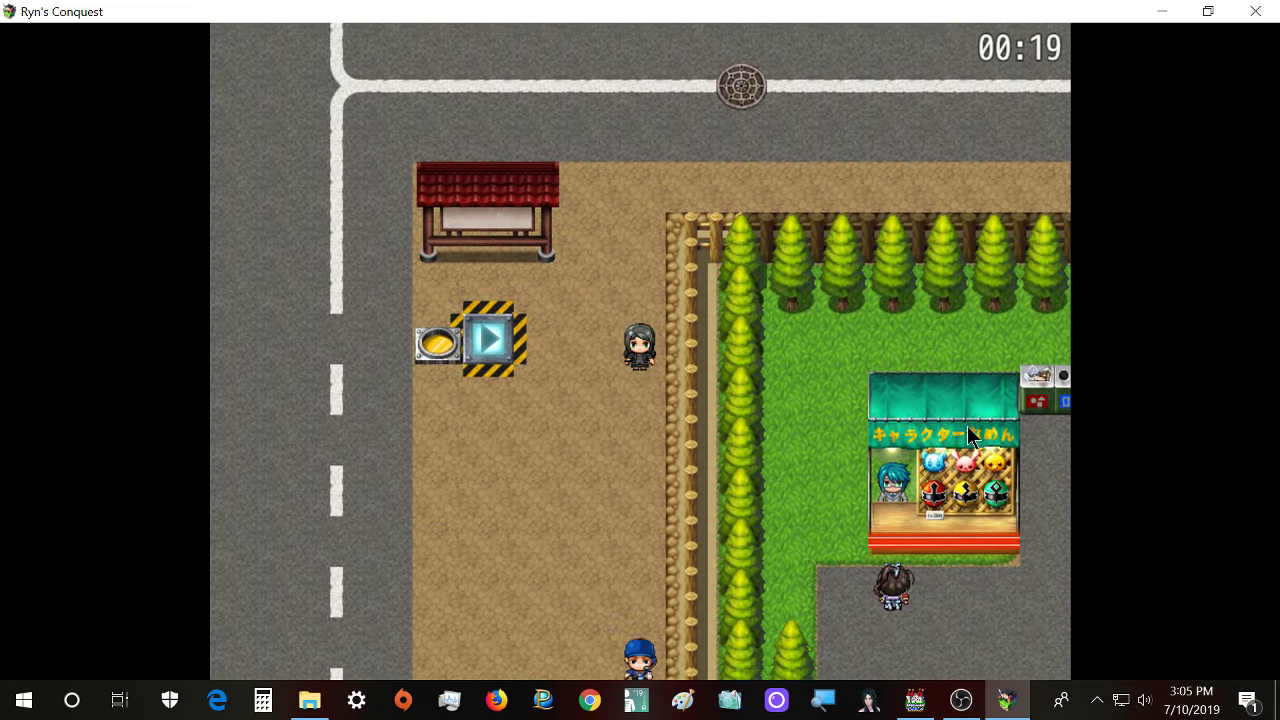
pyautogui.press('Down')
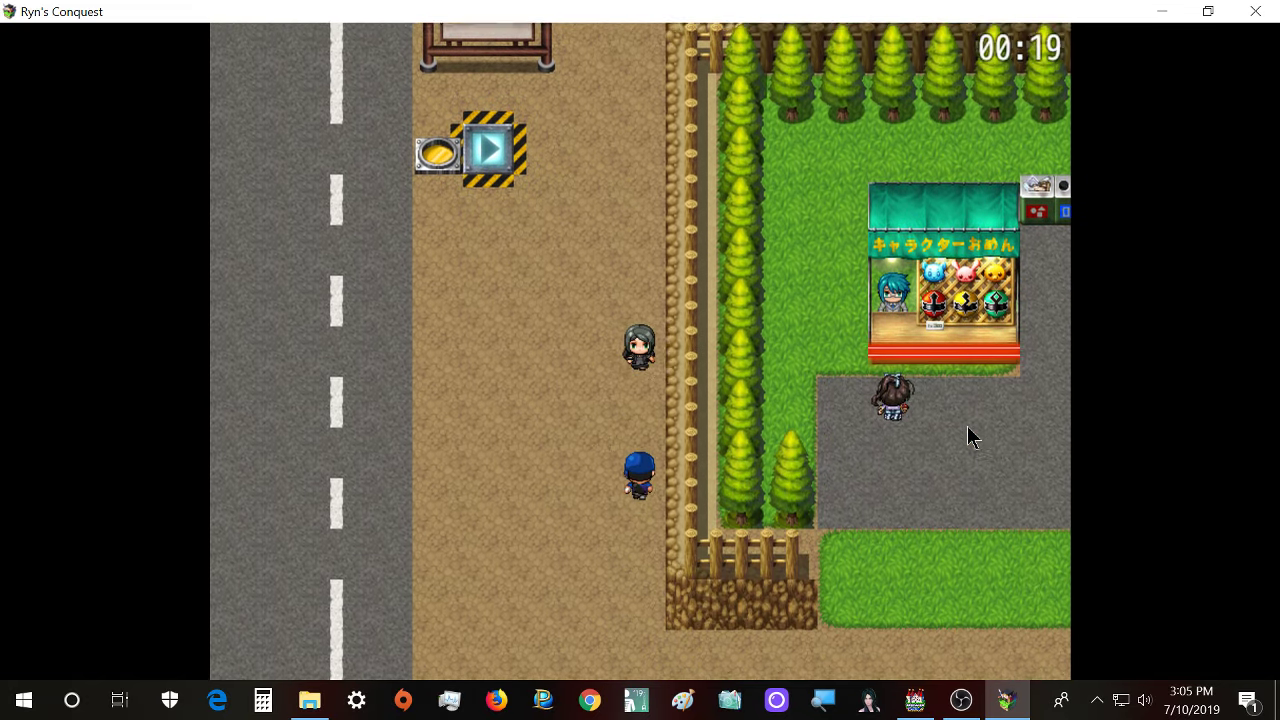
pyautogui.press('Left')
pyautogui.press('Up')
# - Cross the road and crosswalk, take the dirt path down, and walk along the shrine street
pyautogui.press('Left')
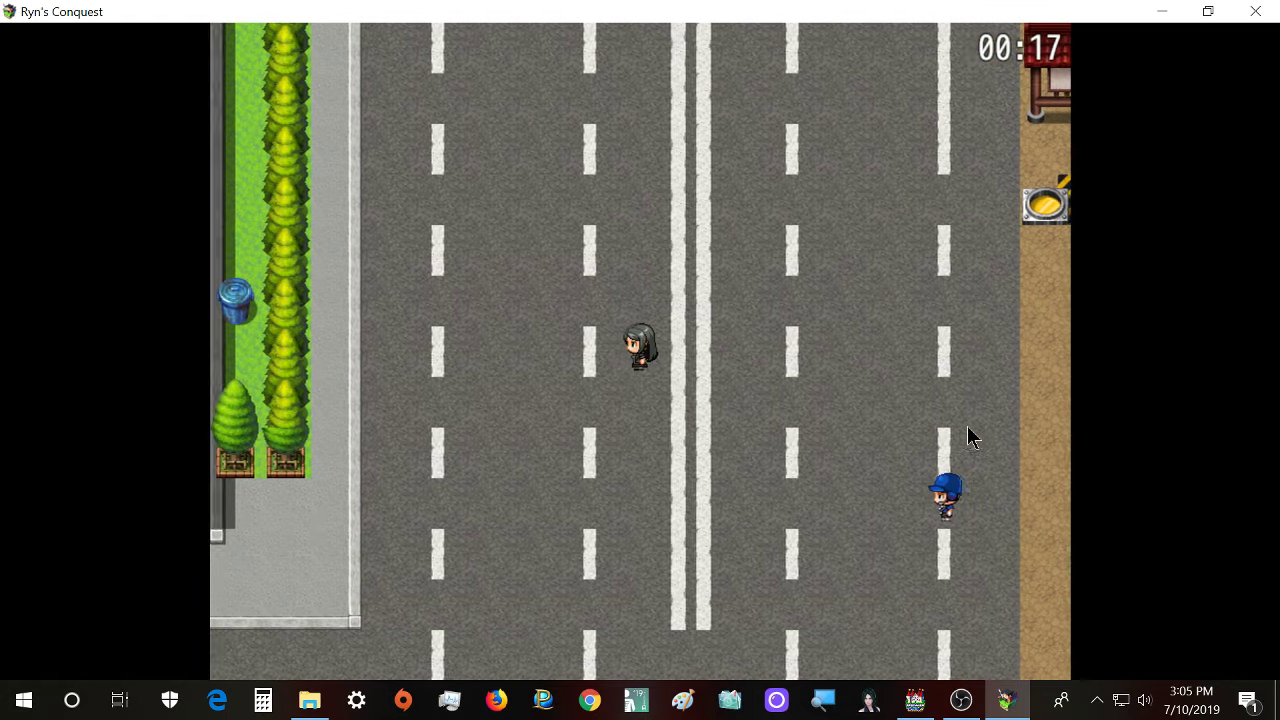
pyautogui.press('Down')
pyautogui.press('Down')
pyautogui.press('Right')
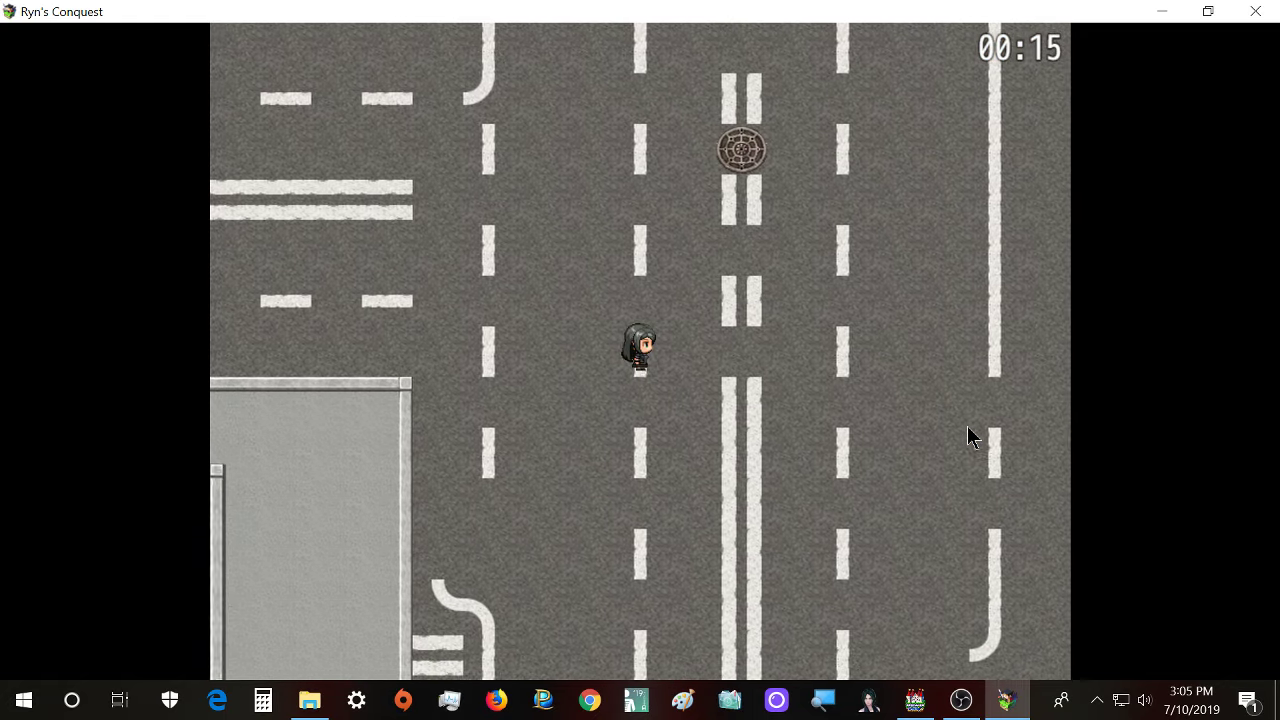
pyautogui.press('Right')
pyautogui.press('Down')
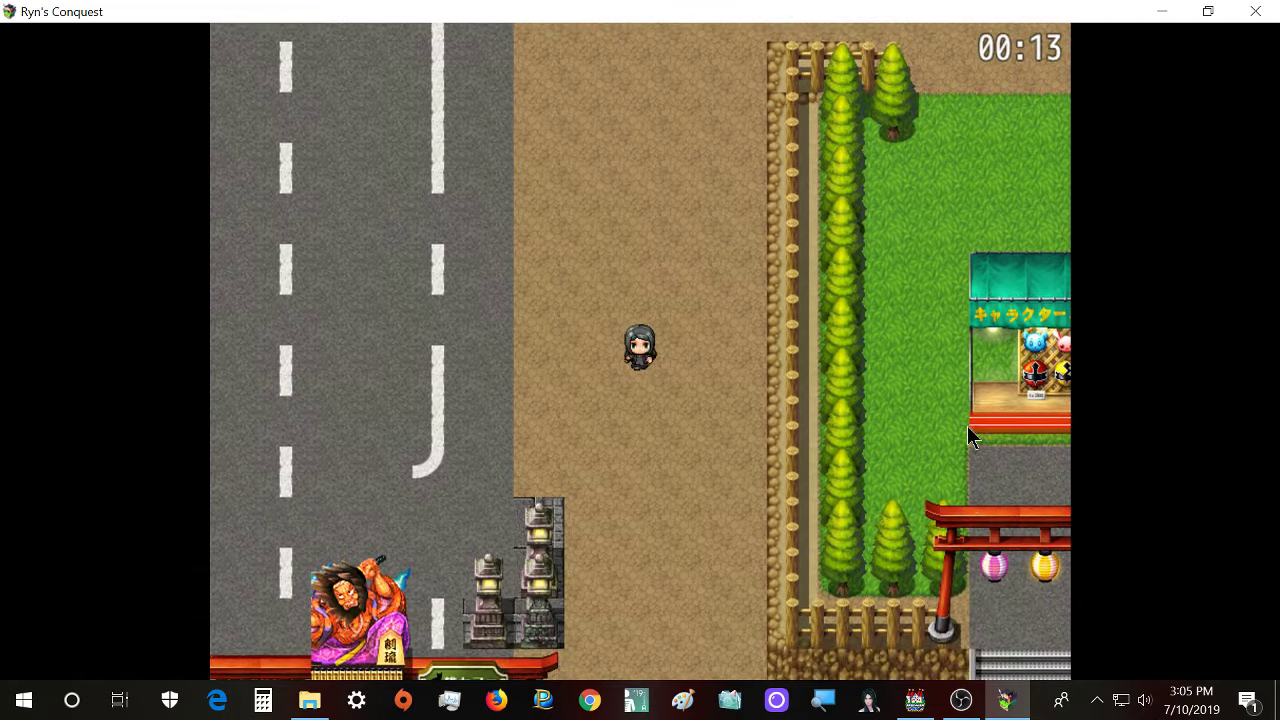
pyautogui.press('Down')
pyautogui.press('Right')
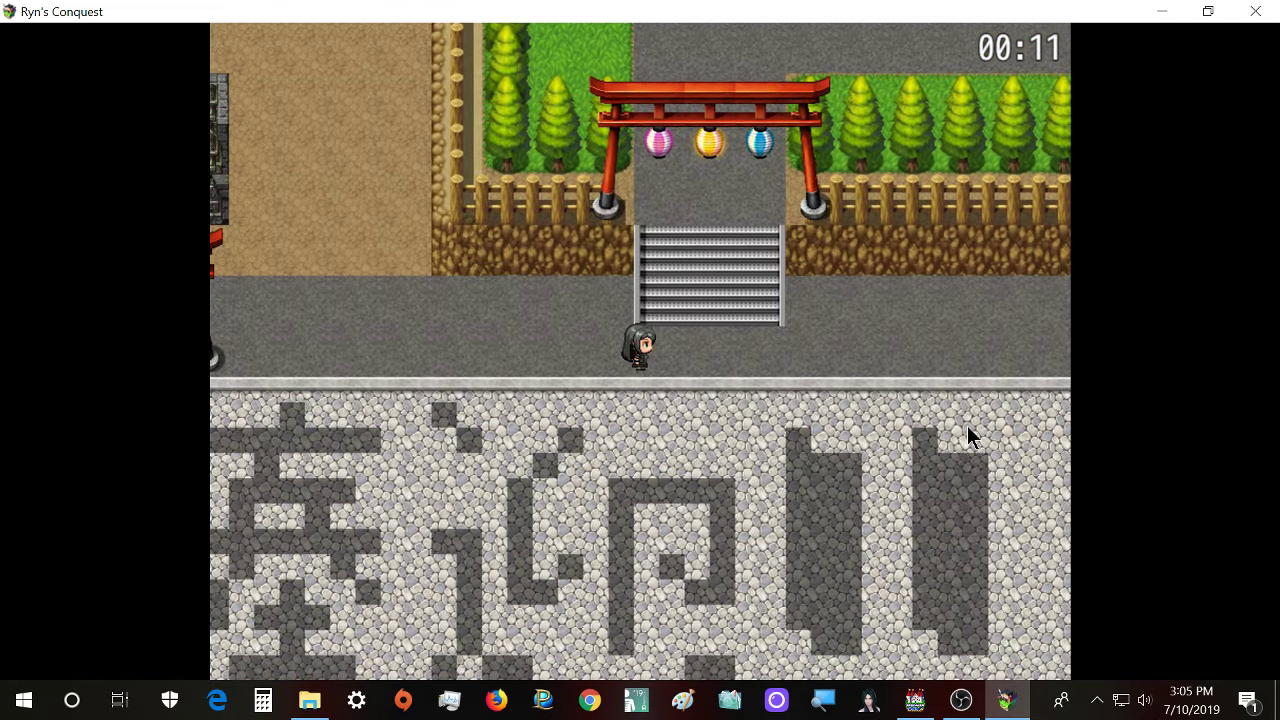
pyautogui.press('Right')
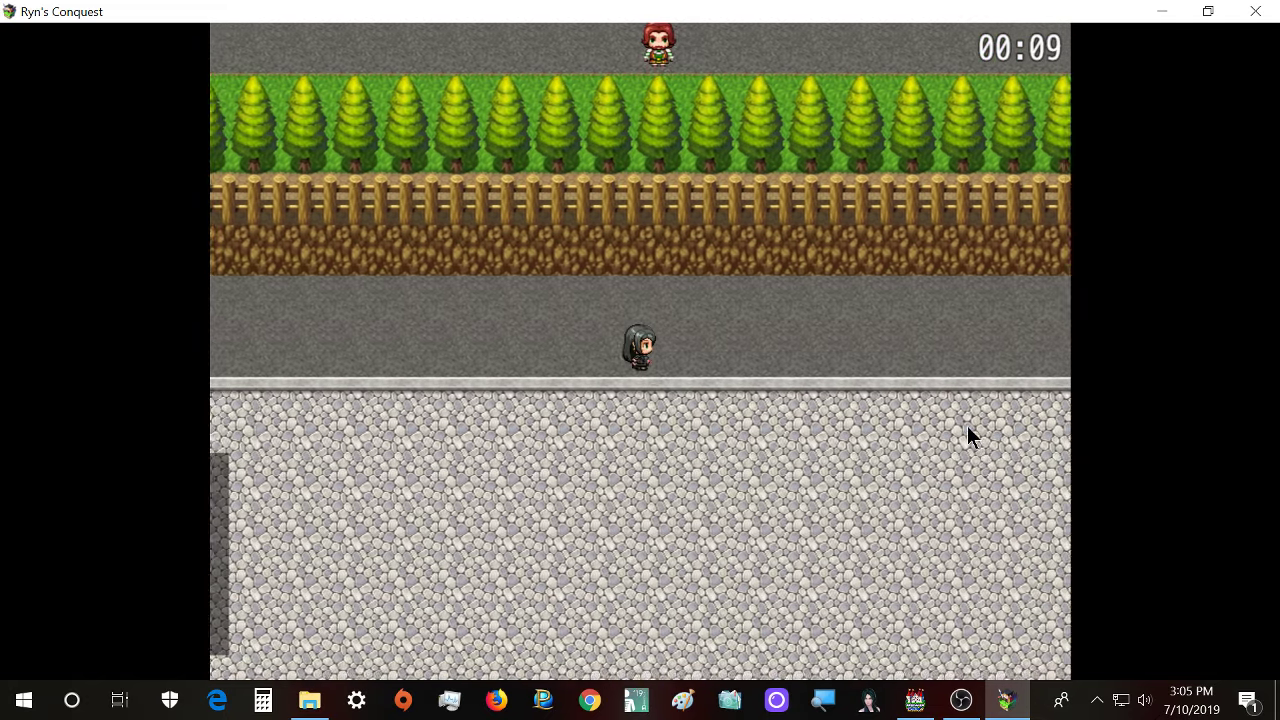
# - Equip Dora's Weapon slot with the Sacrfl. Dagger (campaign), then back out of Equip
pyautogui.press('Escape')
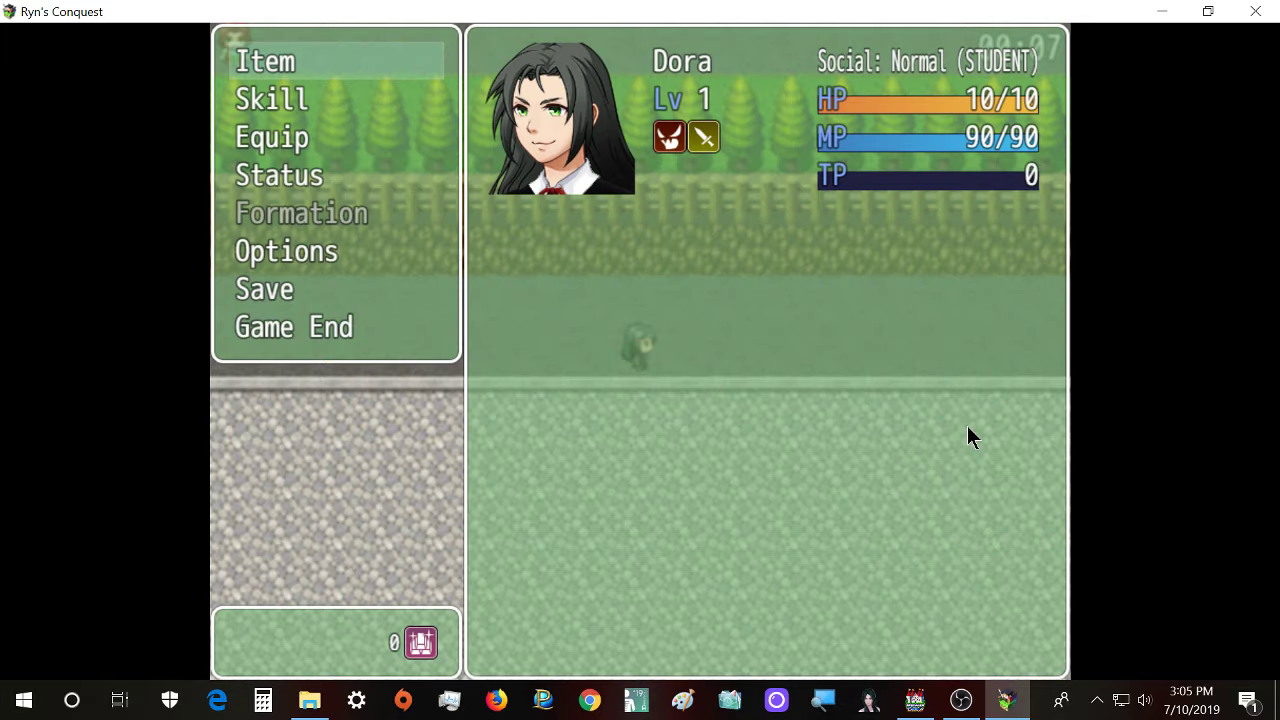
pyautogui.press('Escape')
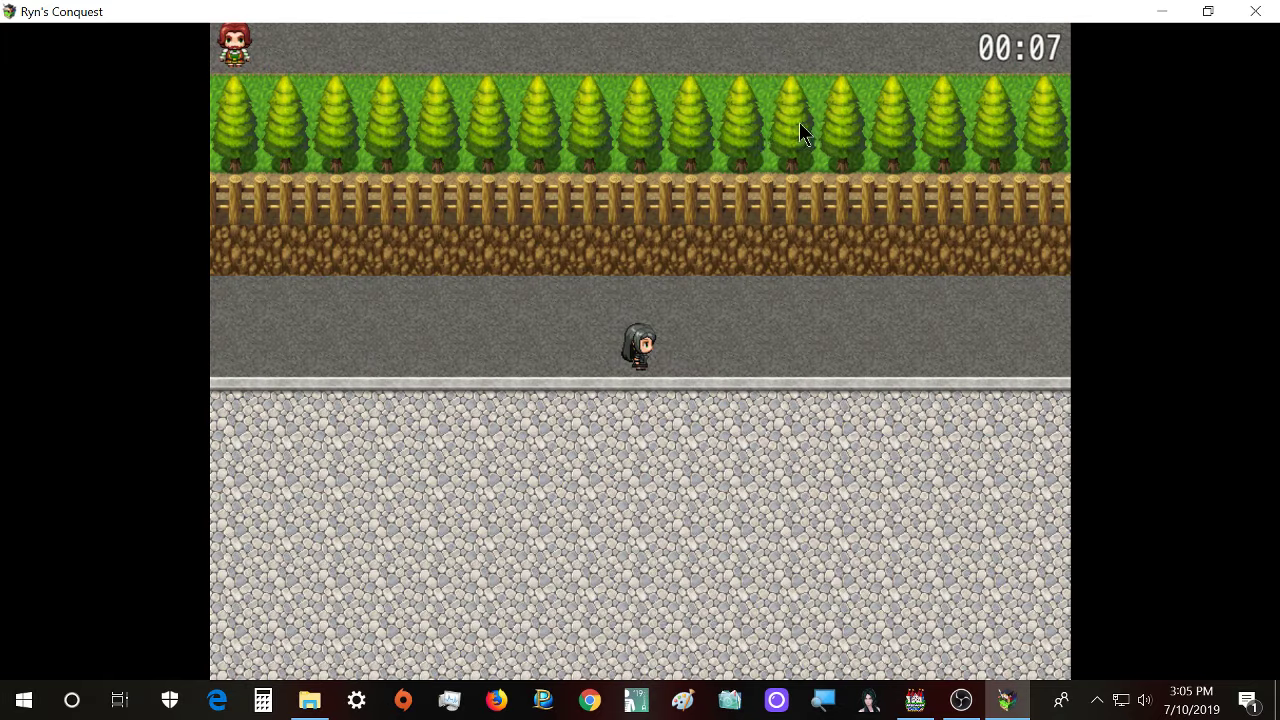
pyautogui.press('Escape')
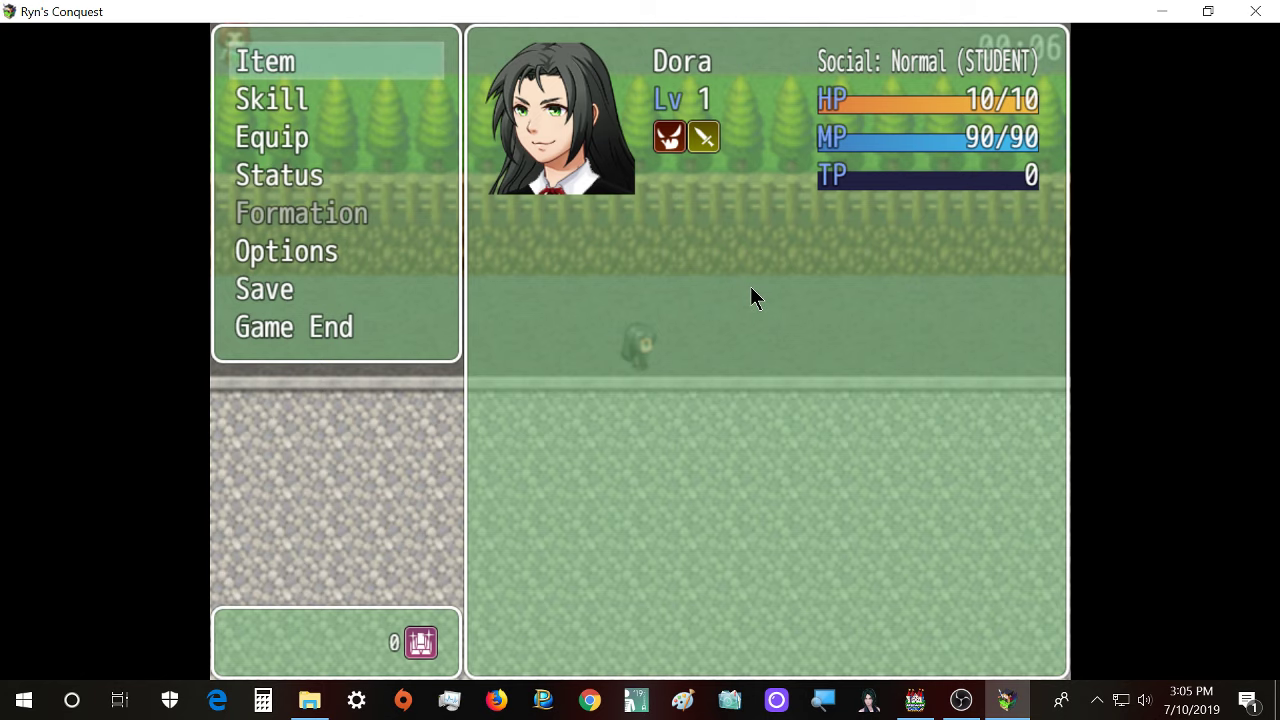
pyautogui.press('Down')
pyautogui.press('Down')
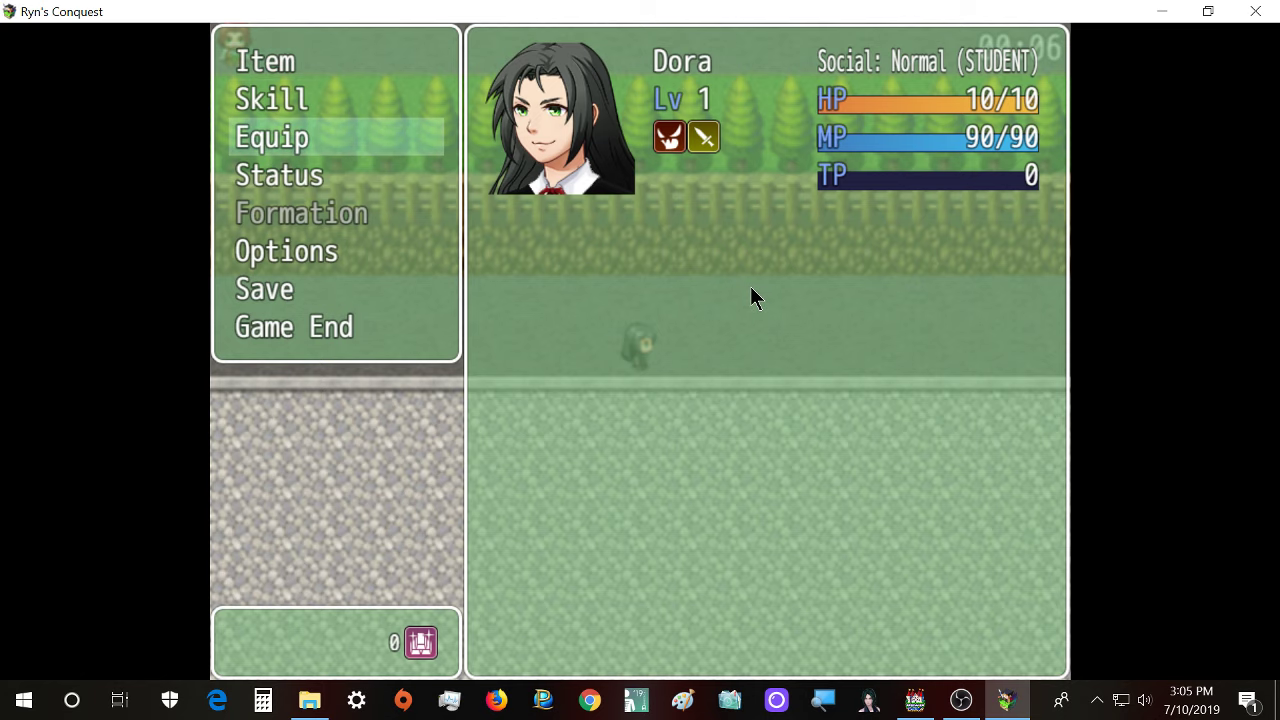
pyautogui.press('Return')
pyautogui.press('Return')
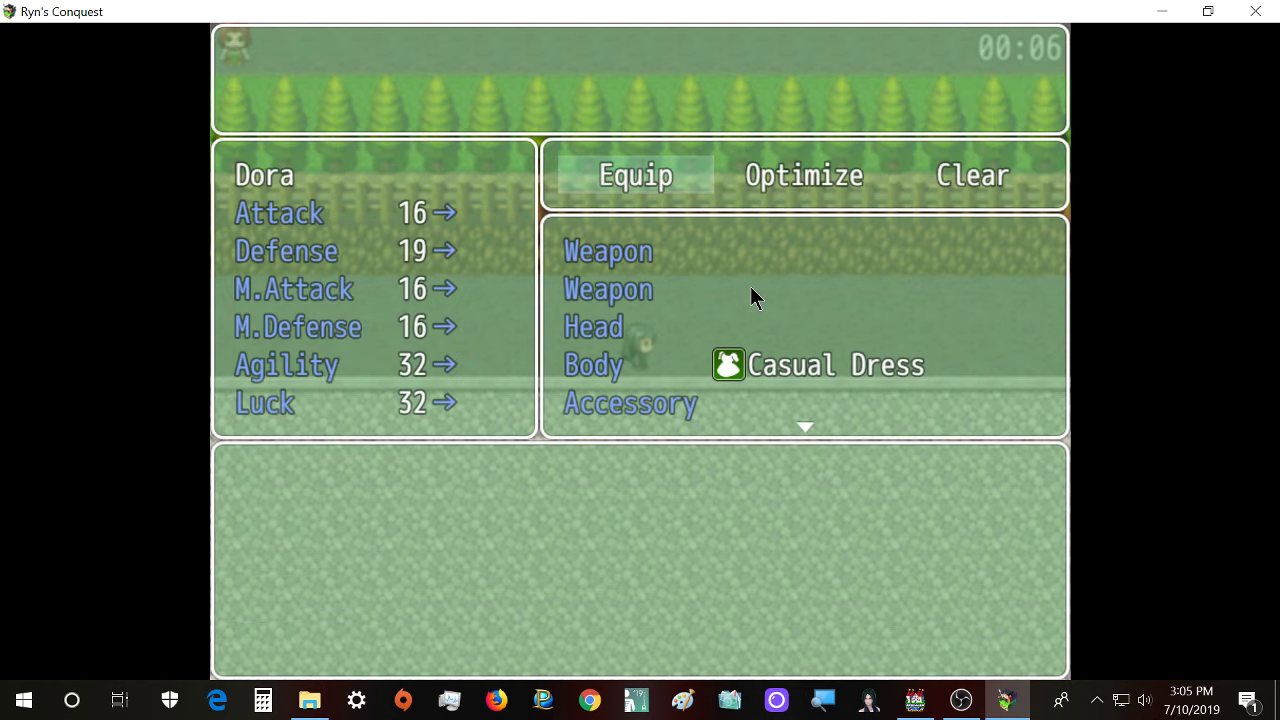
pyautogui.press('Return')
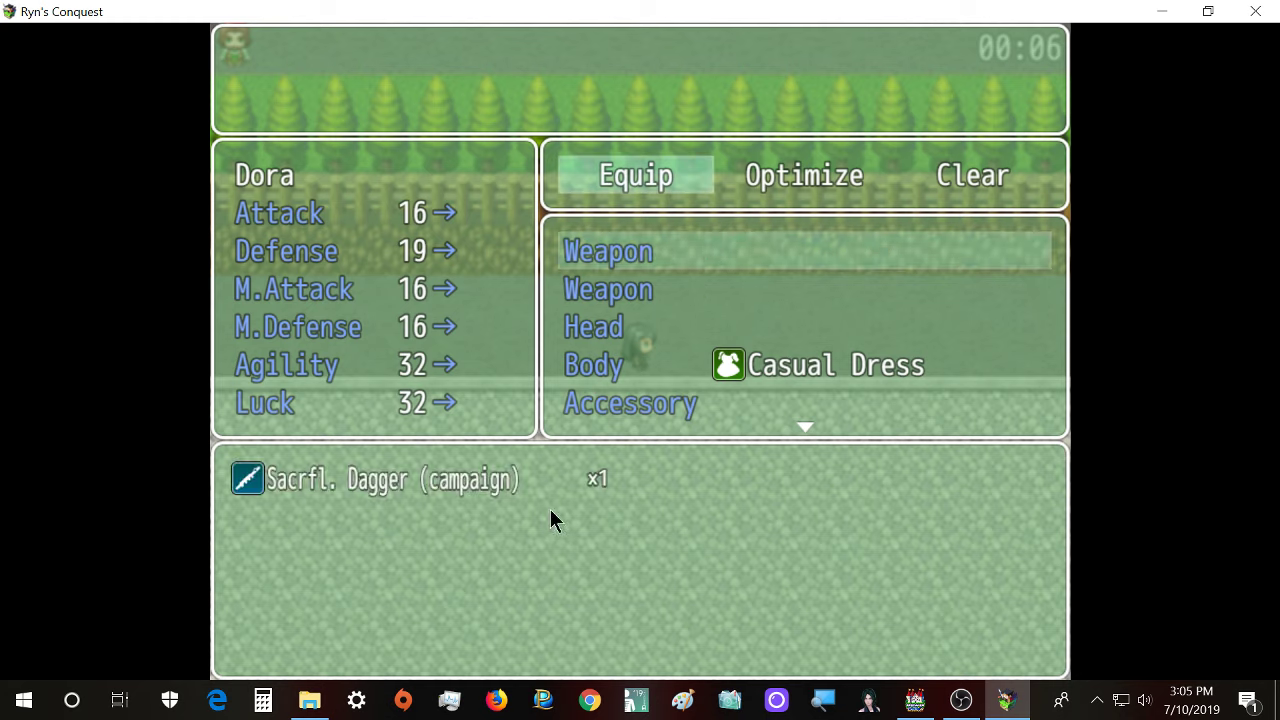
pyautogui.press('Return')
pyautogui.press('Return')
pyautogui.press('Escape')
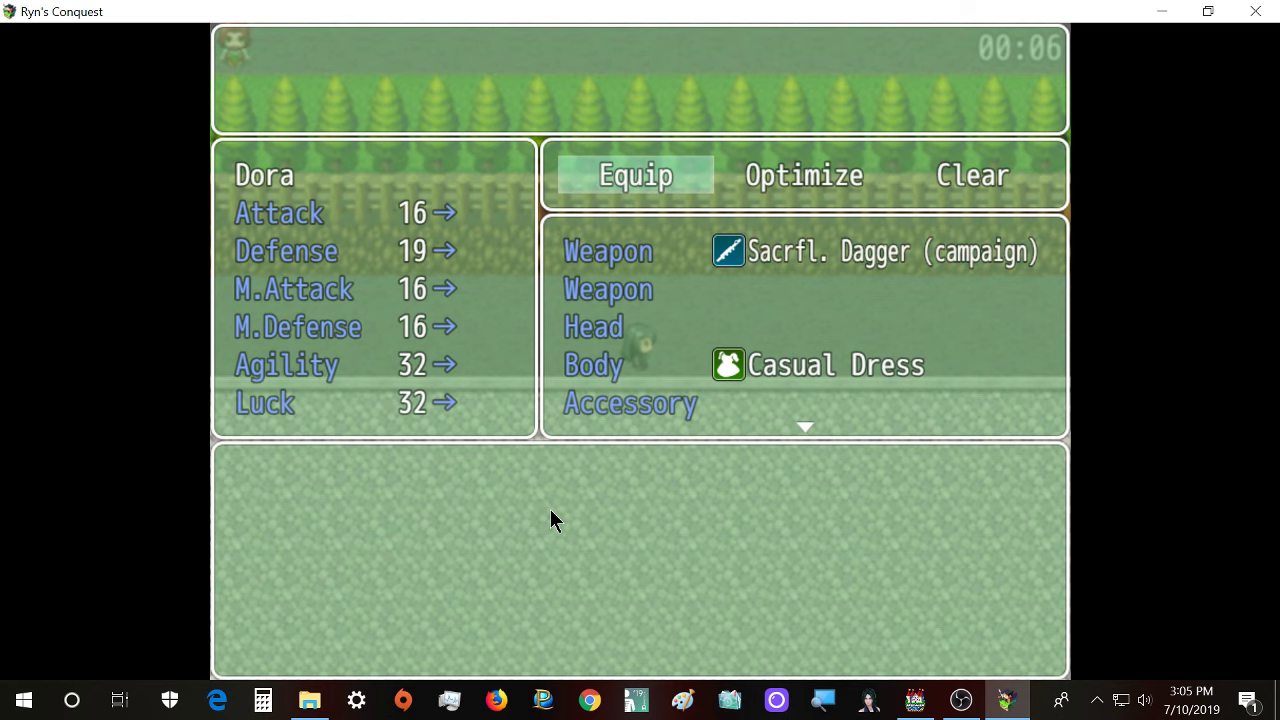
pyautogui.press('Escape')
pyautogui.press('Escape')
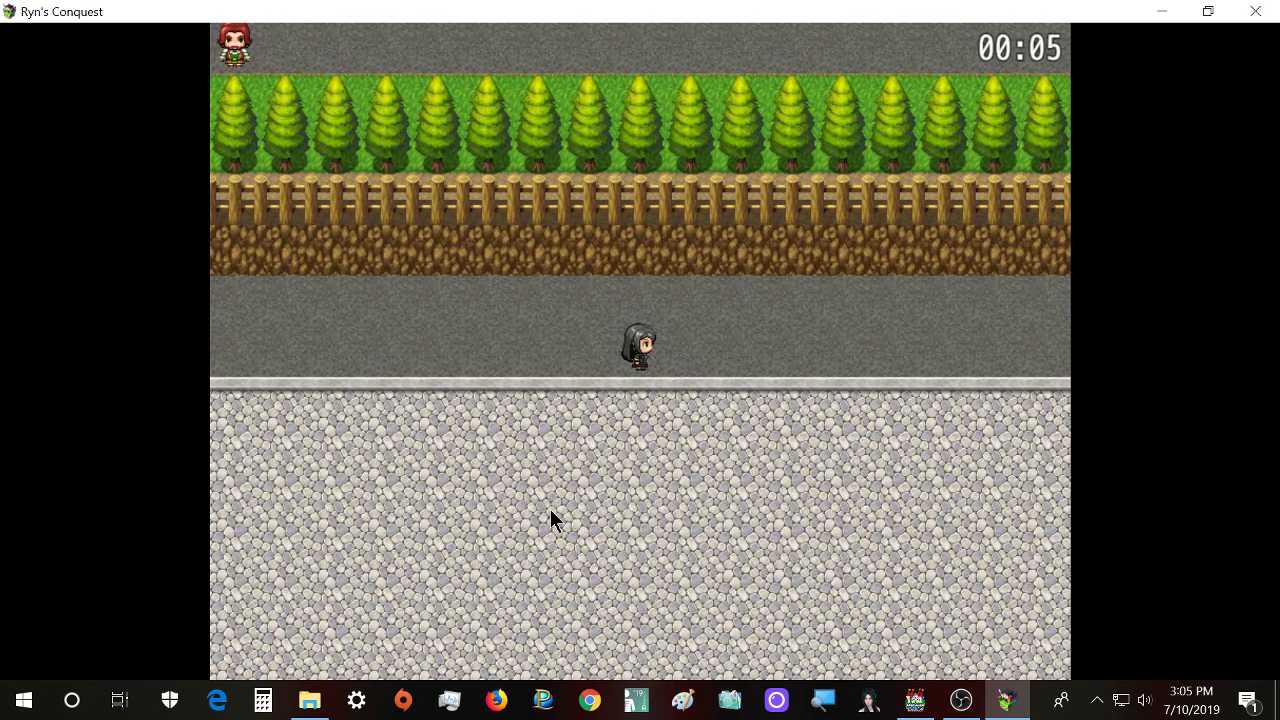
pyautogui.press('Escape')
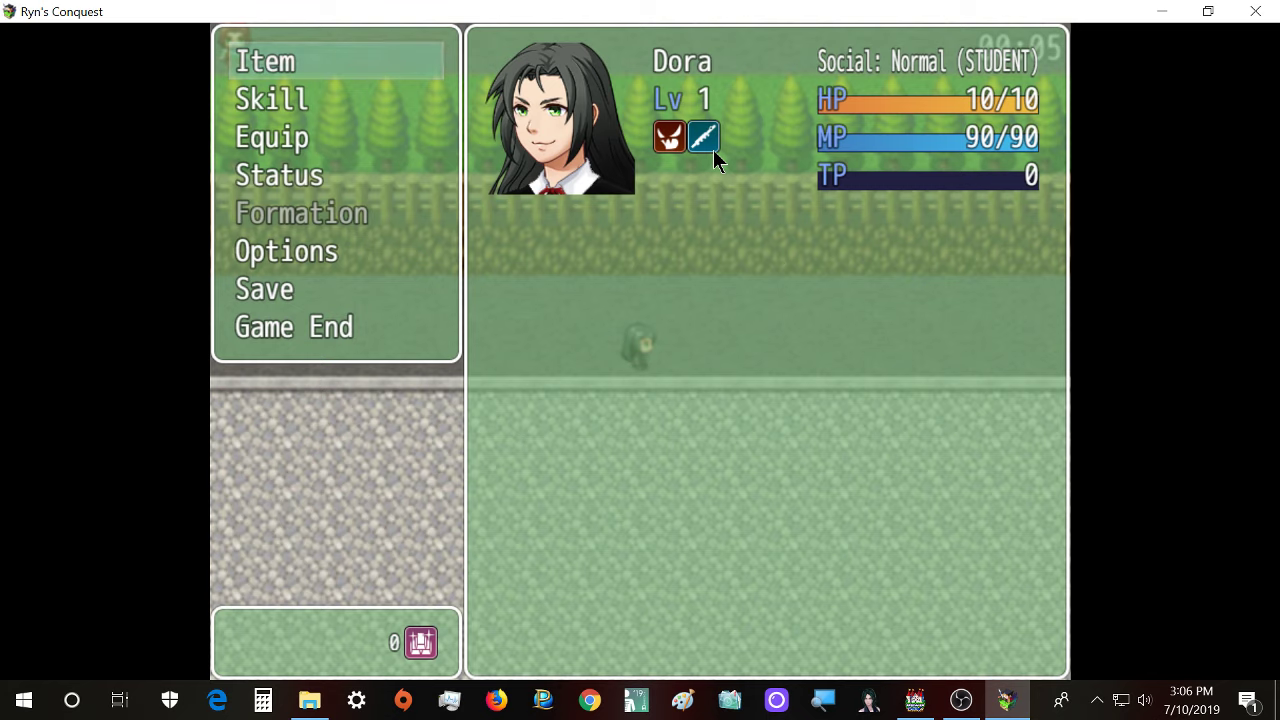
# - Reopen Dora's equipment, unequip the dagger, close the menu and step right
pyautogui.press('Down')
pyautogui.press('Down')
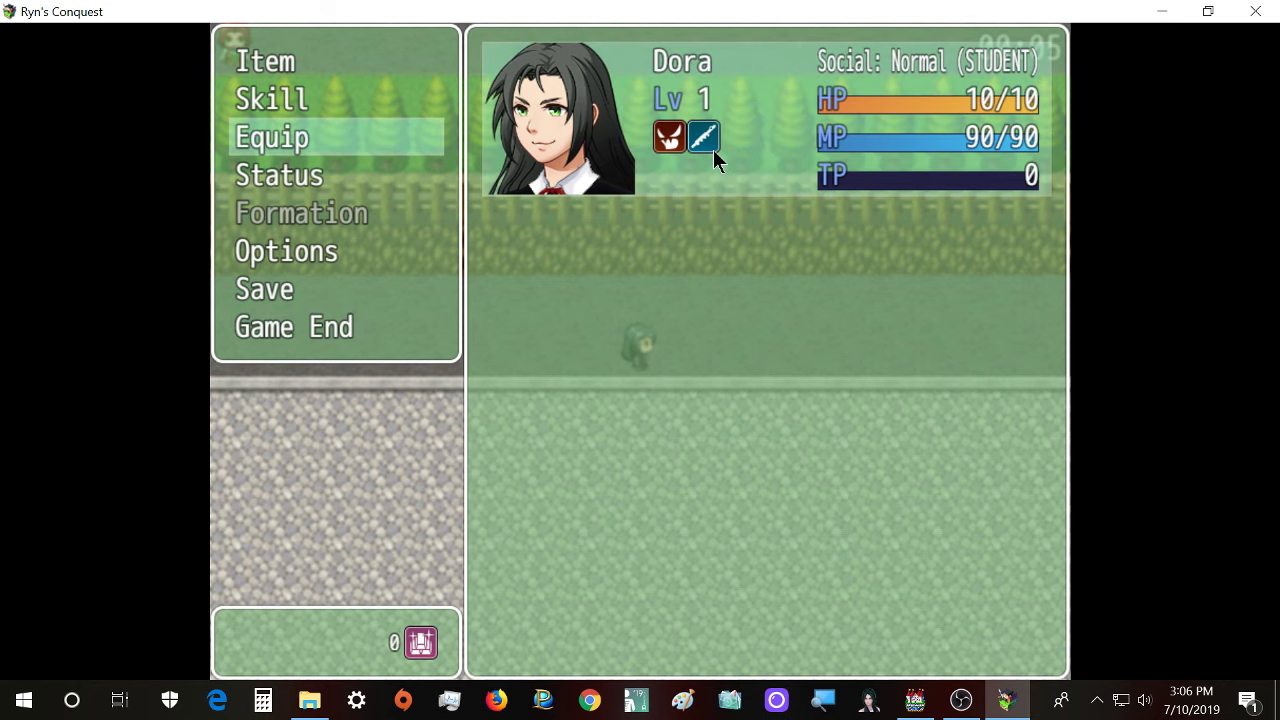
pyautogui.press('Return')
pyautogui.press('Return')
pyautogui.press('Return')
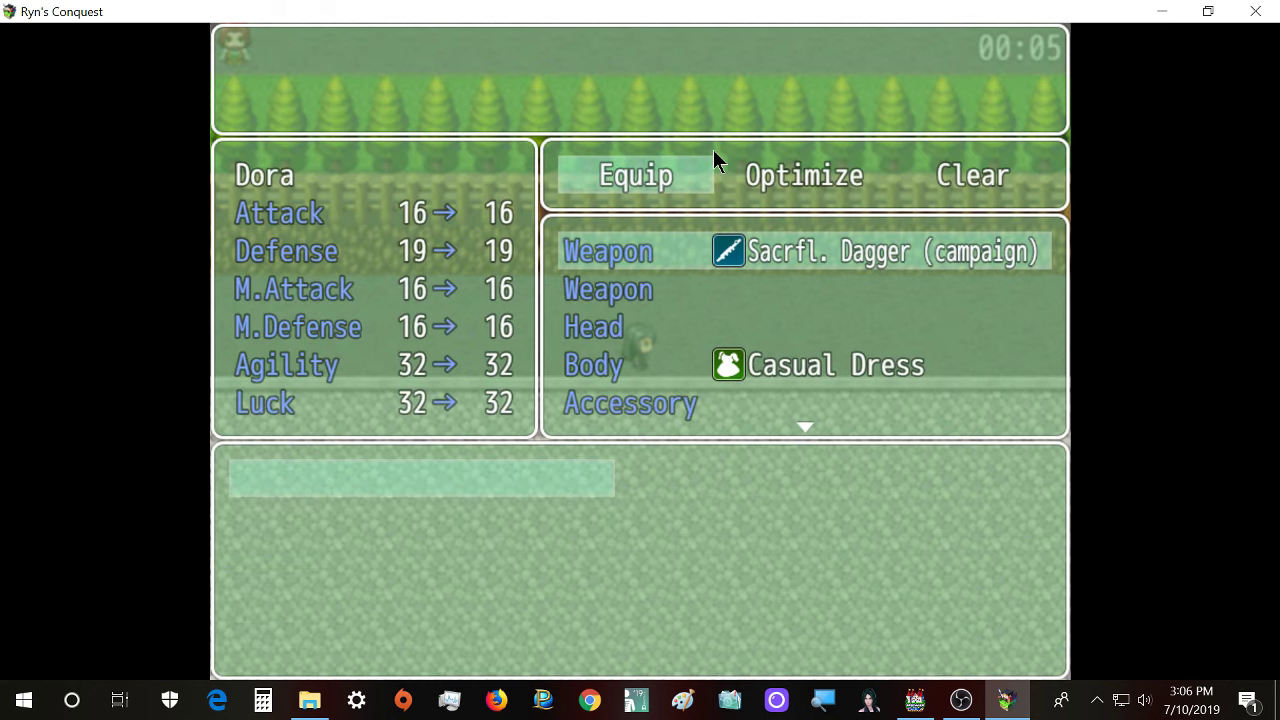
pyautogui.press('Return')
pyautogui.press('Escape')
pyautogui.press('Escape')
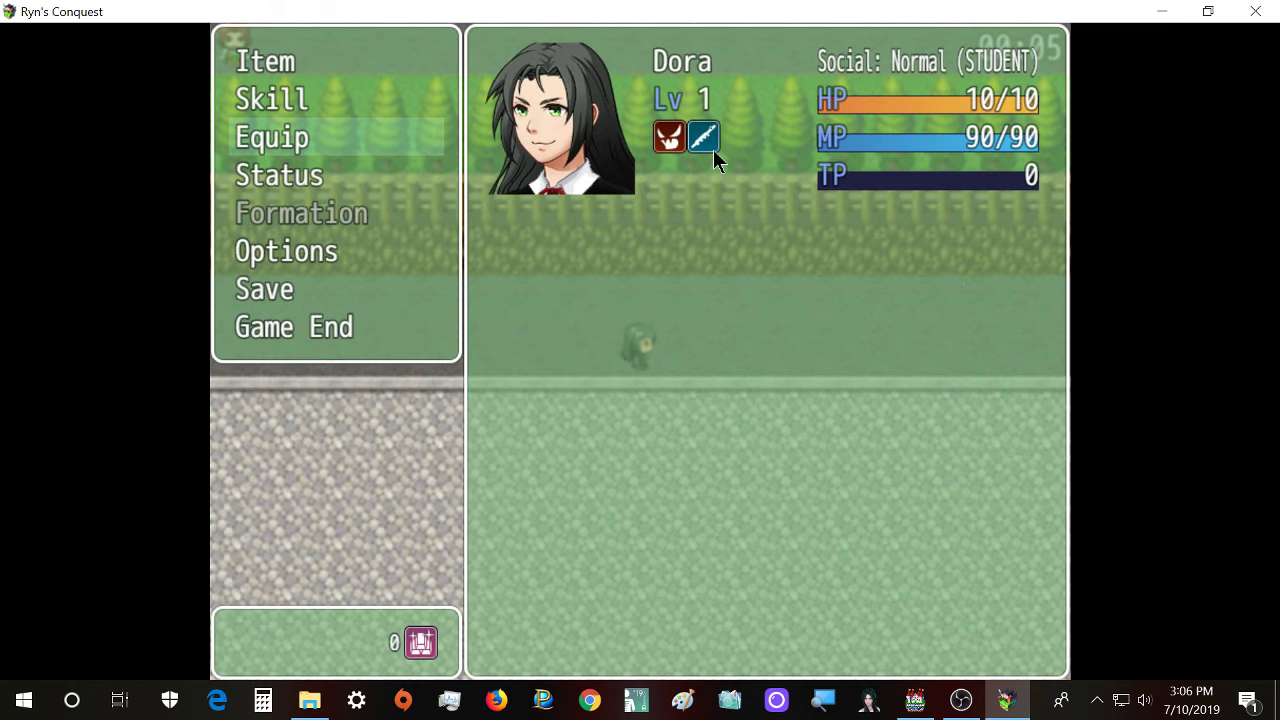
pyautogui.press('Escape')
pyautogui.press('Right')
pyautogui.press('Right')
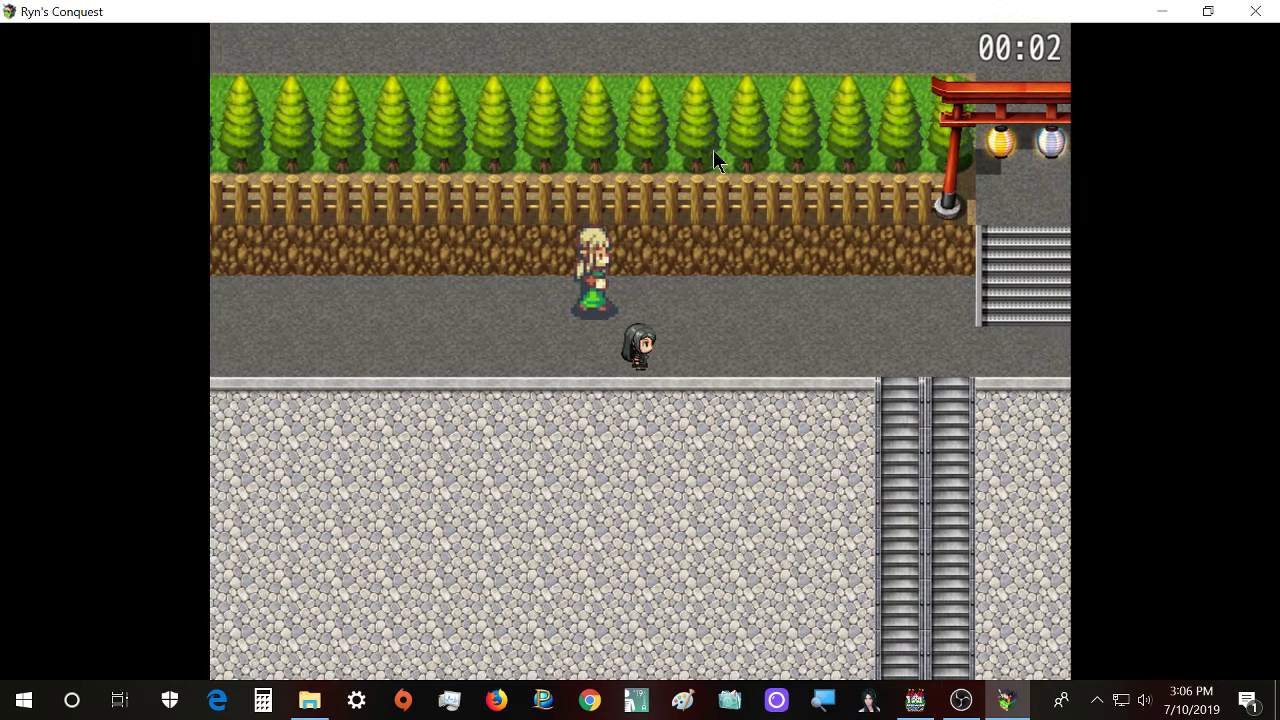
# - Walk to the green-clad NPC on the shrine street and dismiss its question twice
pyautogui.press('Up')
pyautogui.press('Right')
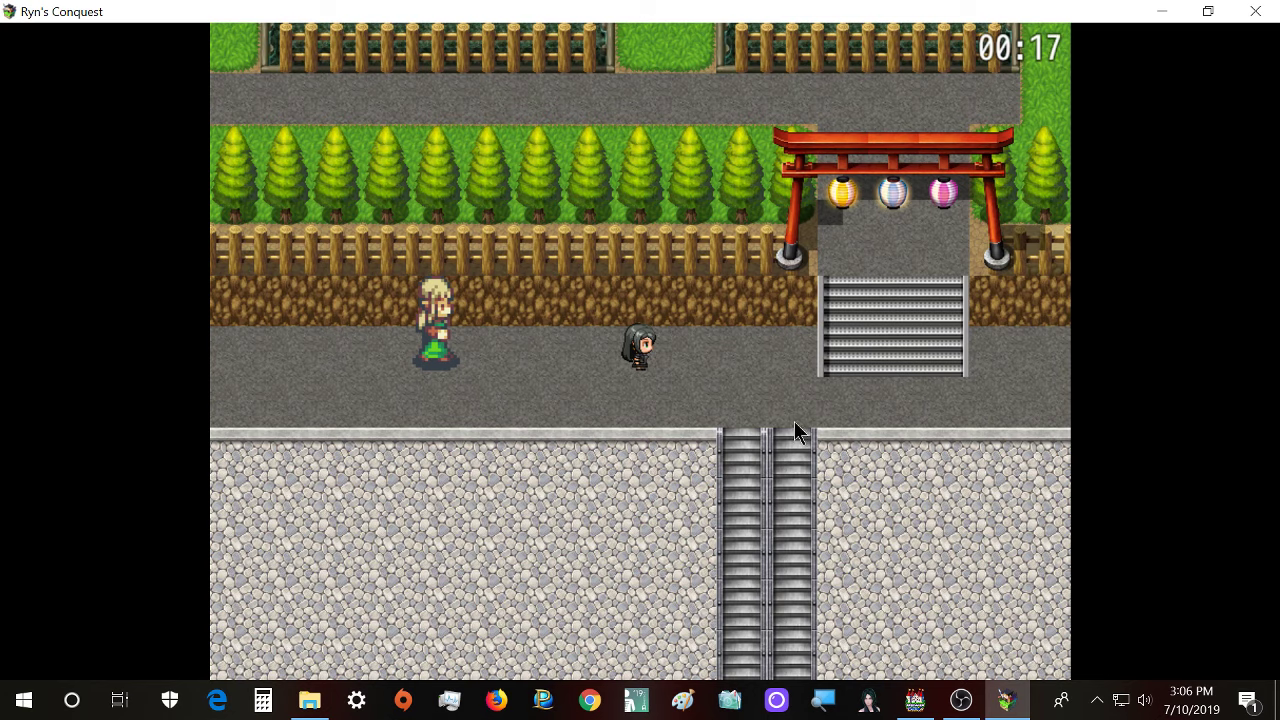
pyautogui.press('Left')
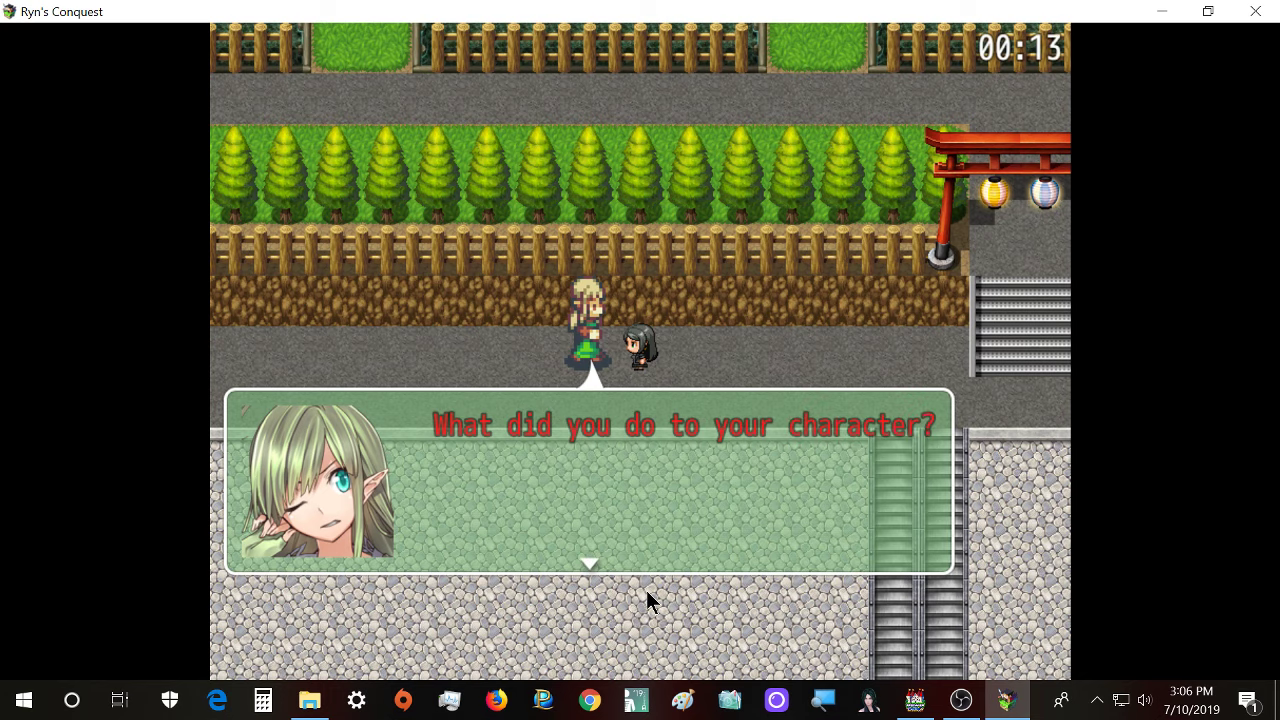
pyautogui.press('Return')
pyautogui.press('Left')
pyautogui.press('Left')
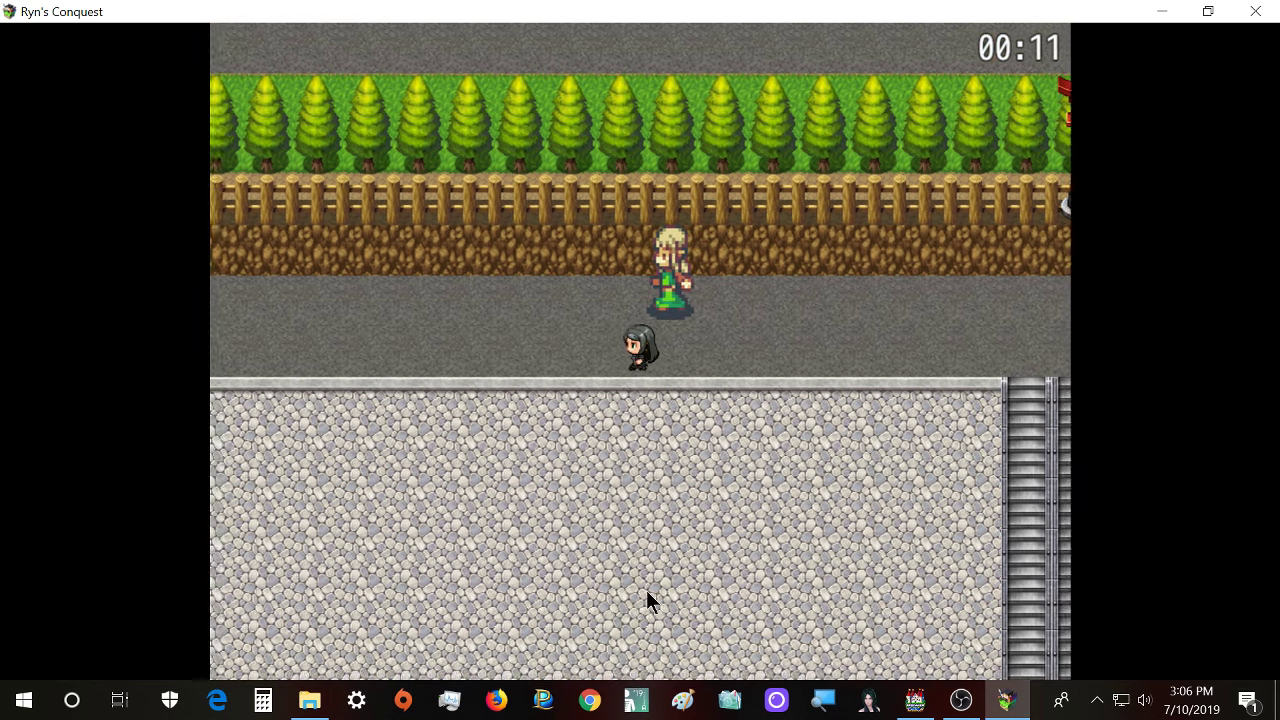
pyautogui.press('Up')
pyautogui.press('Return')
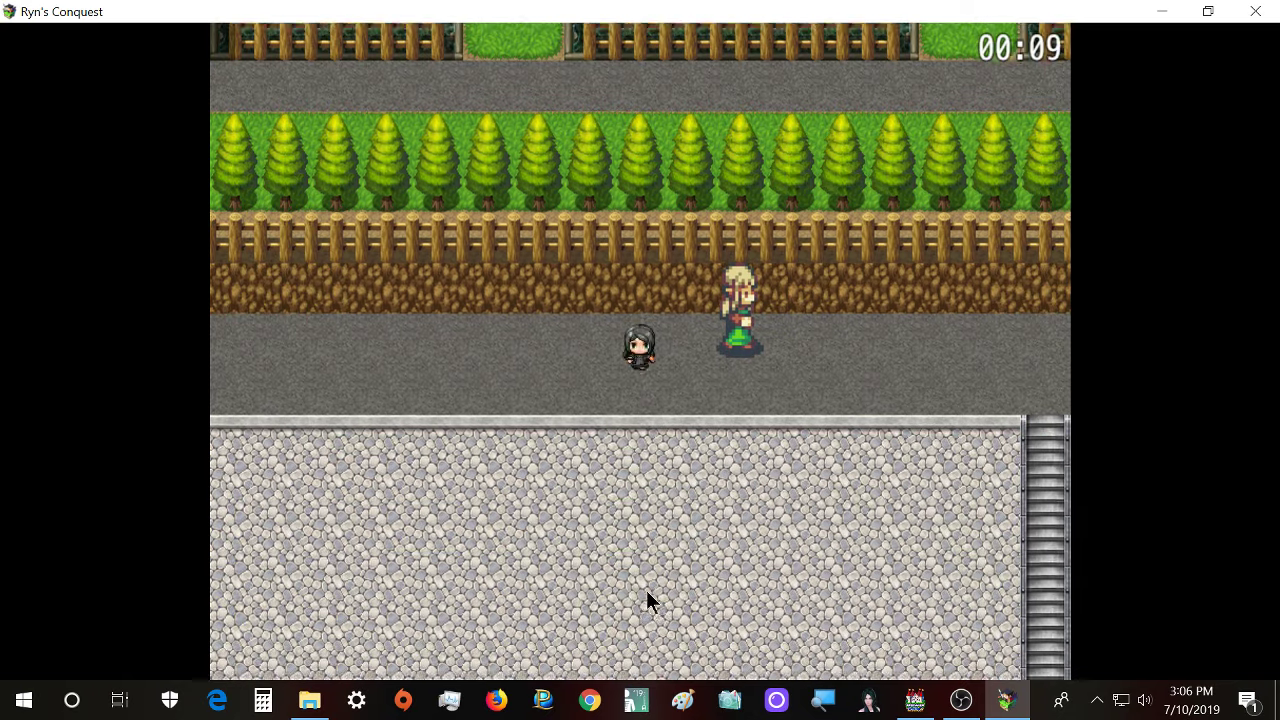
# - Walk left to the torii gate and climb the shrine stairs through it
pyautogui.press('Down')
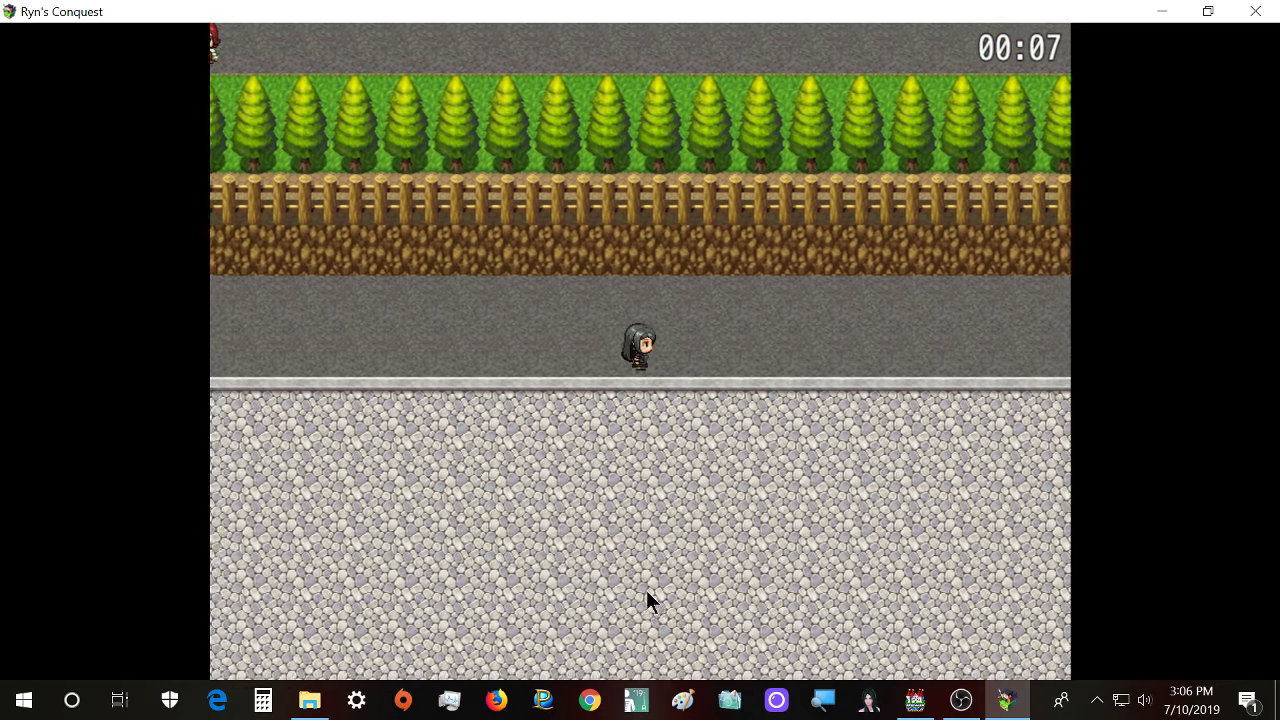
pyautogui.press('Left')
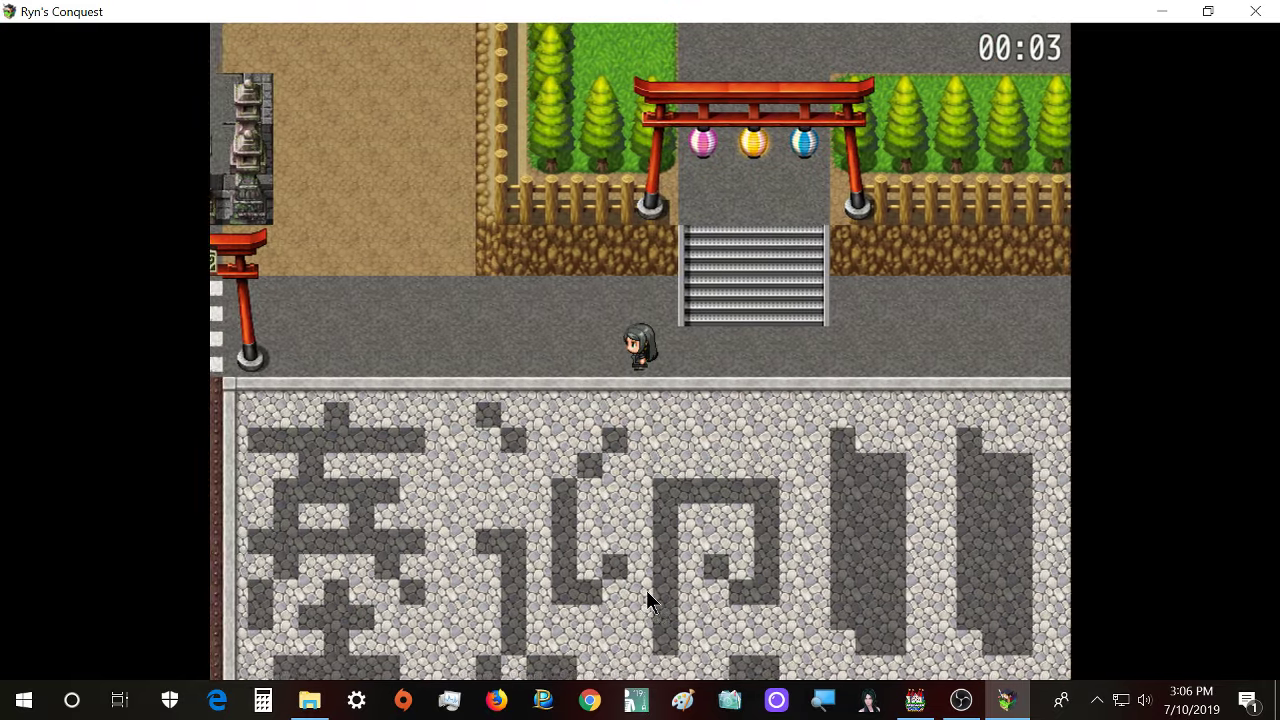
pyautogui.press('Right')
pyautogui.press('Up')
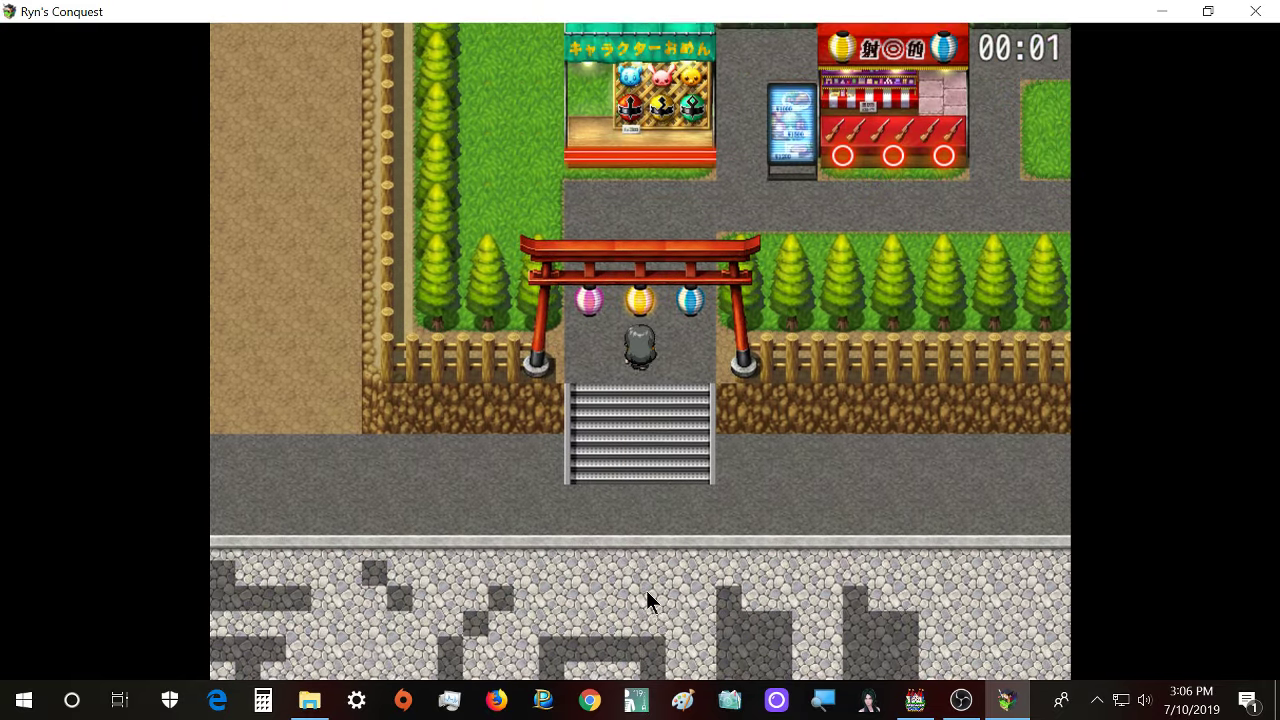
# - Walk right along the stall path, past the food stalls and the red-haired villager
pyautogui.press('Right')
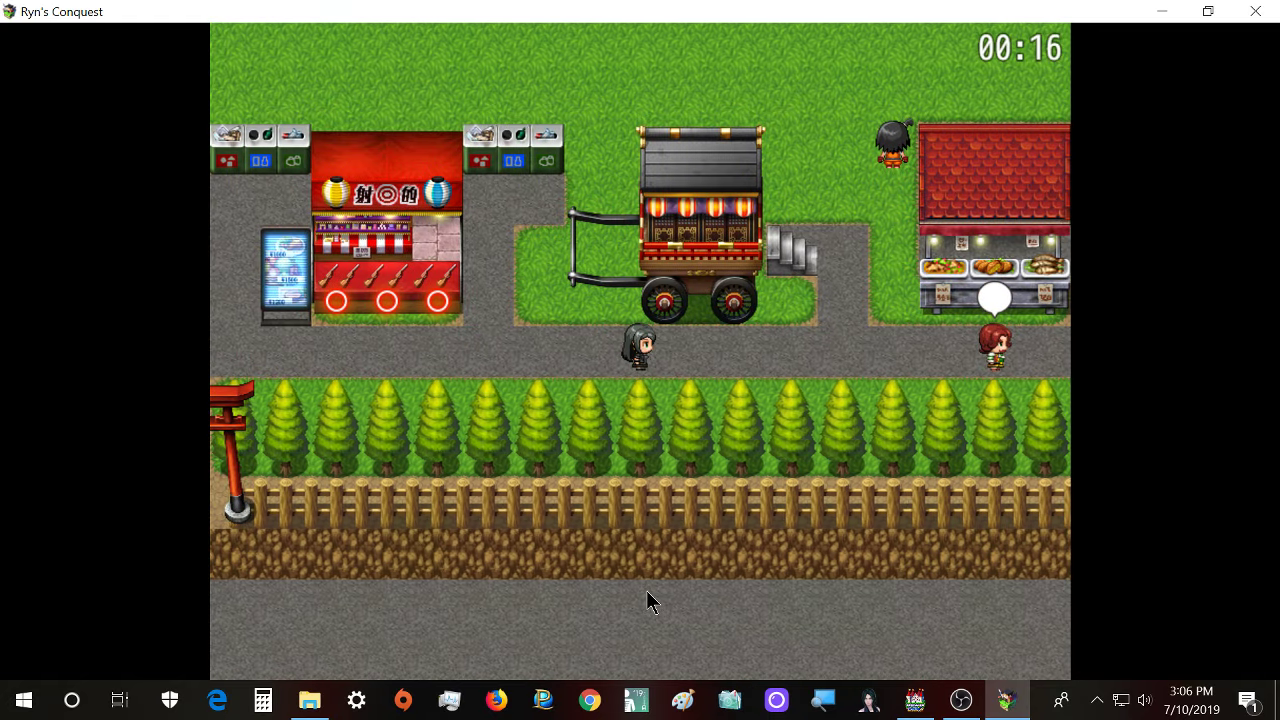
pyautogui.press('Right')
pyautogui.press('Up')
pyautogui.press('Up')
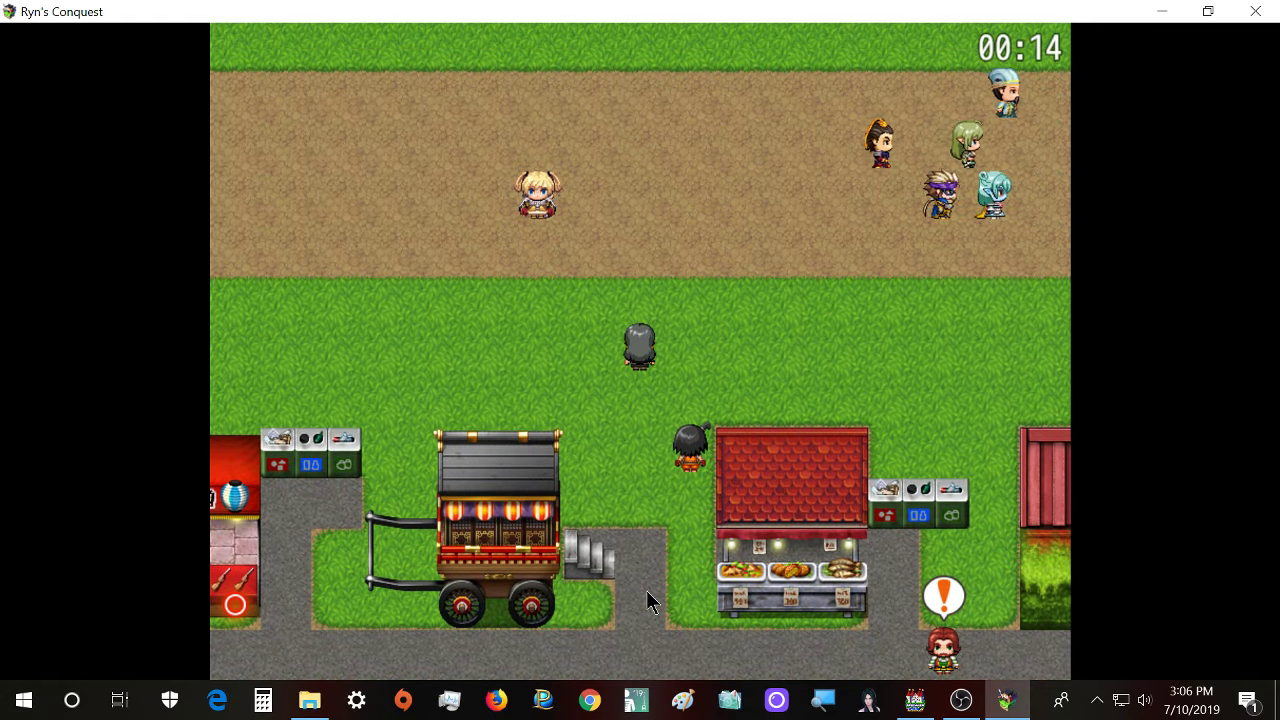
pyautogui.press('Down')
pyautogui.press('Up')
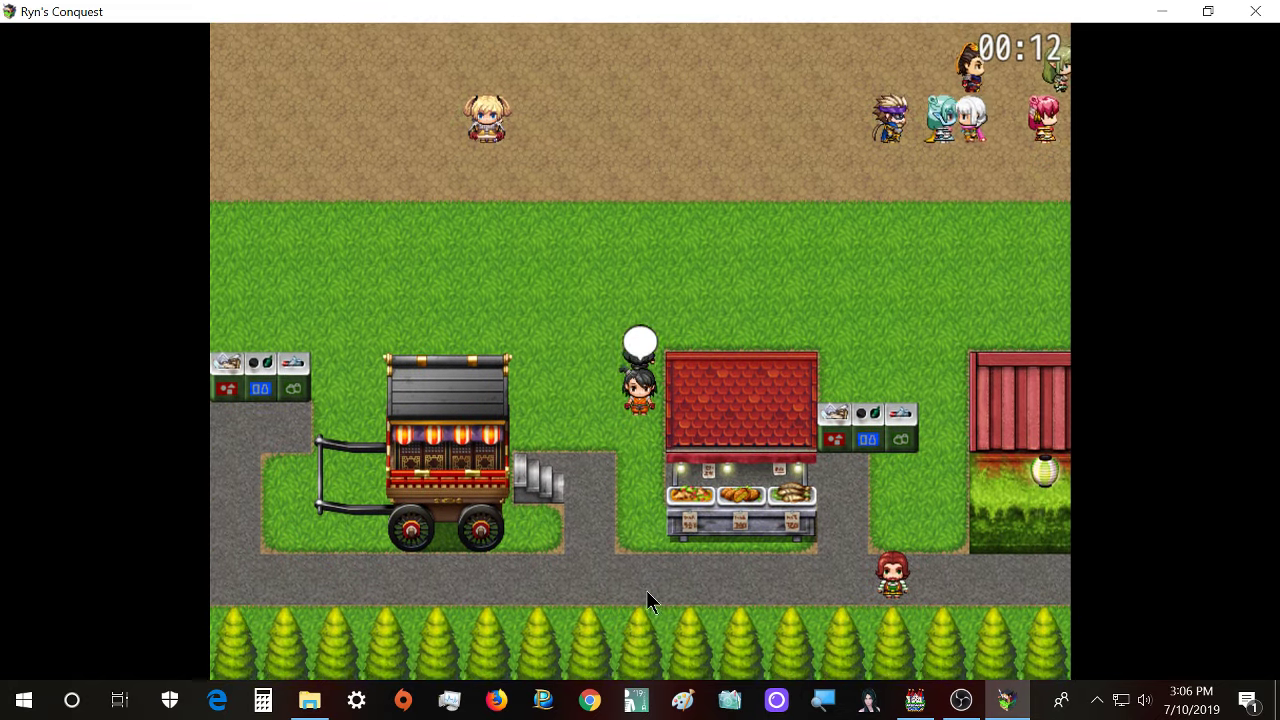
pyautogui.press('Down')
pyautogui.press('Right')
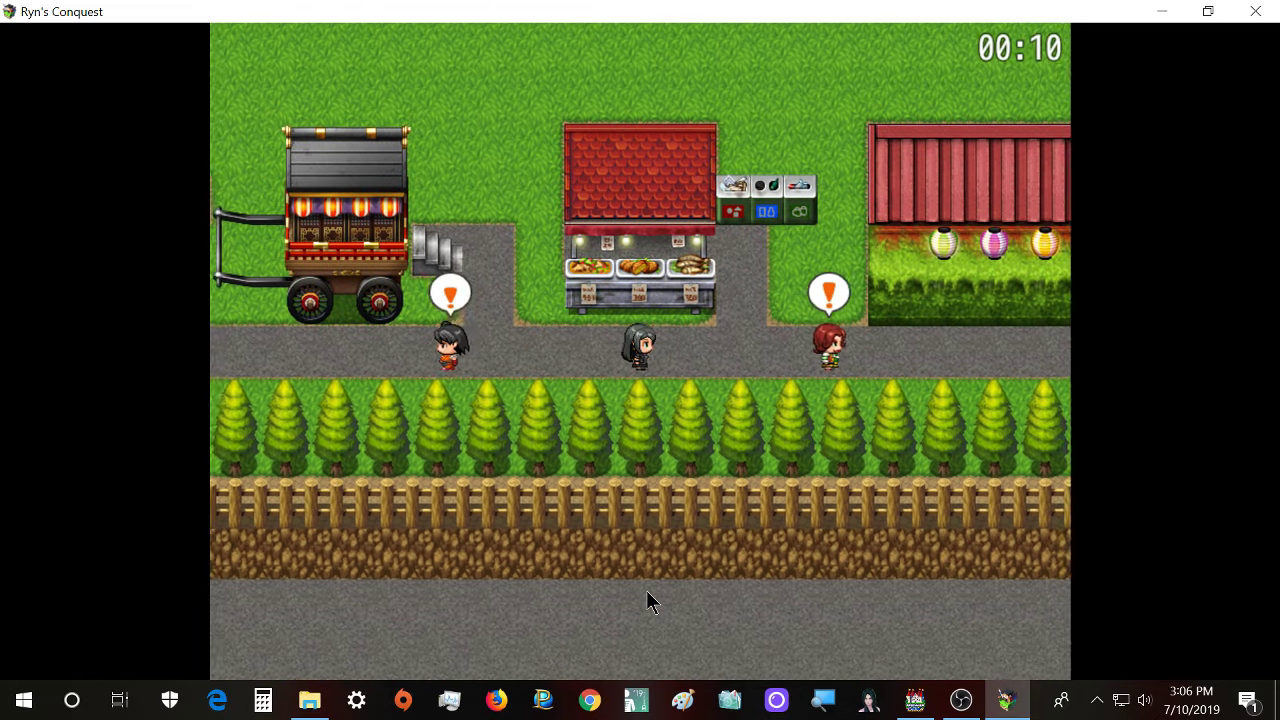
pyautogui.press('Right')
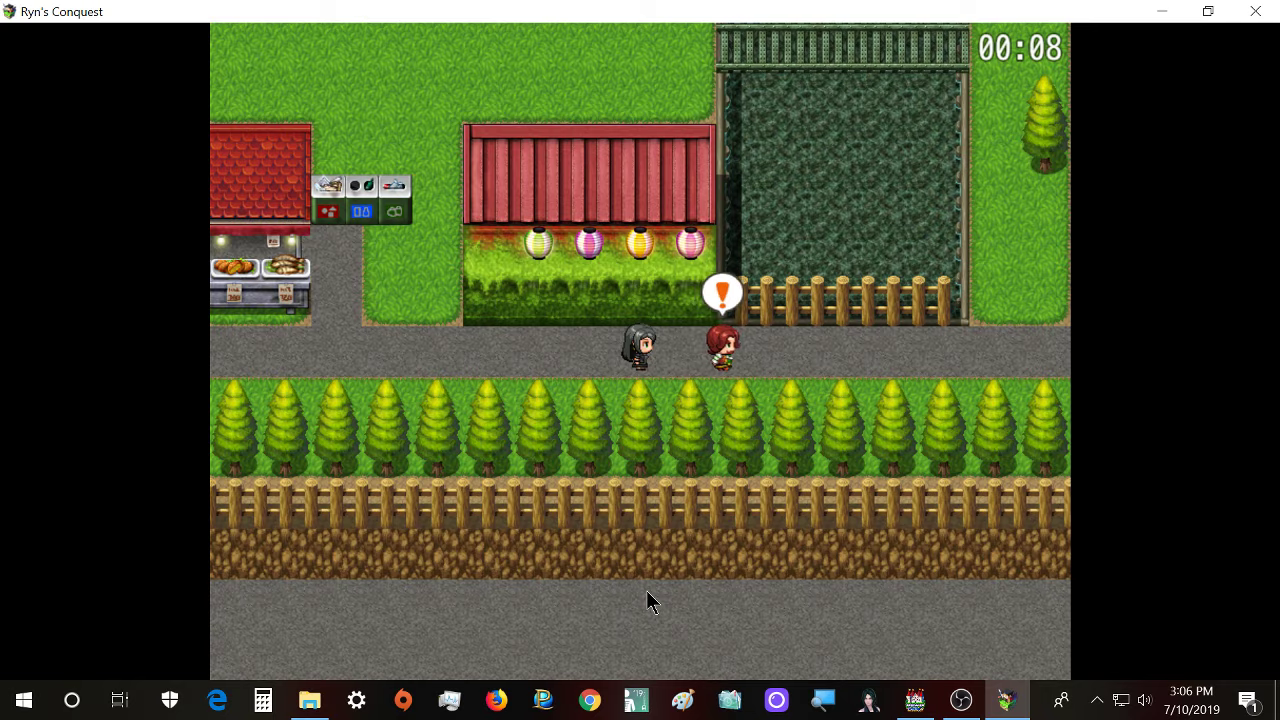
pyautogui.press('Left')
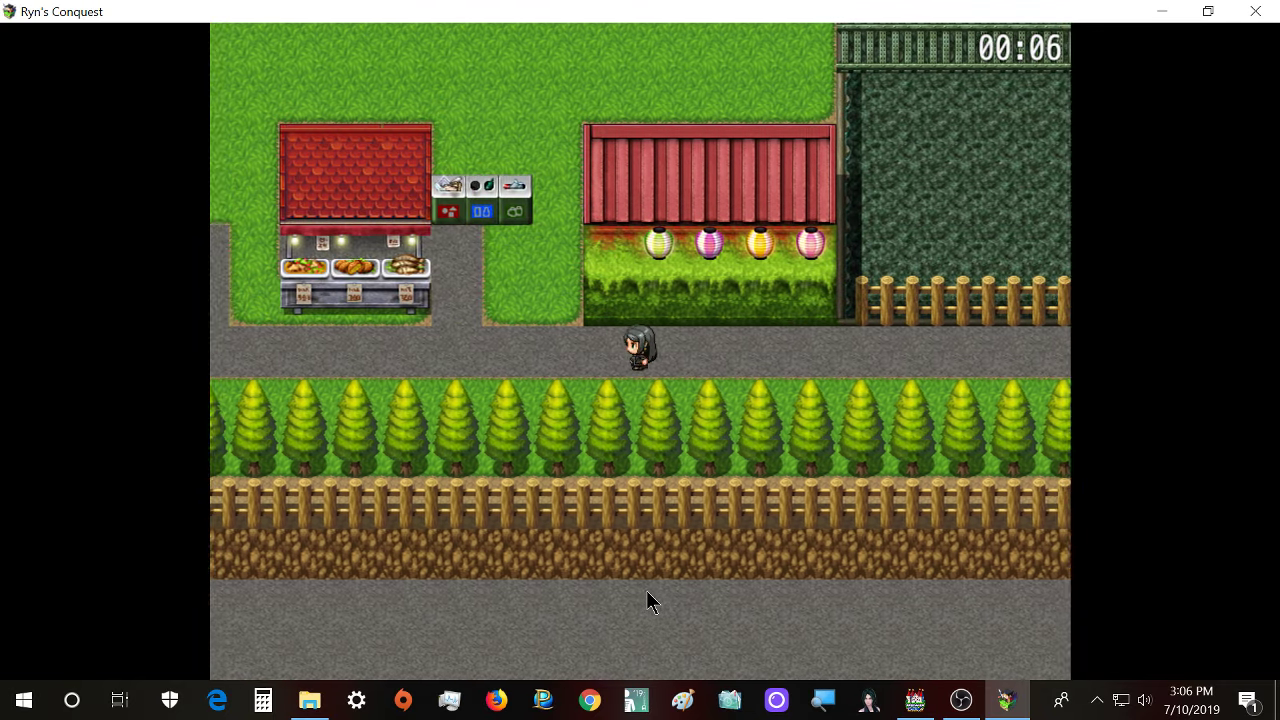
pyautogui.press('Up')
# - Walk the wide dirt road left past the group of villagers toward the food cart
pyautogui.press('Up')
pyautogui.press('Right')
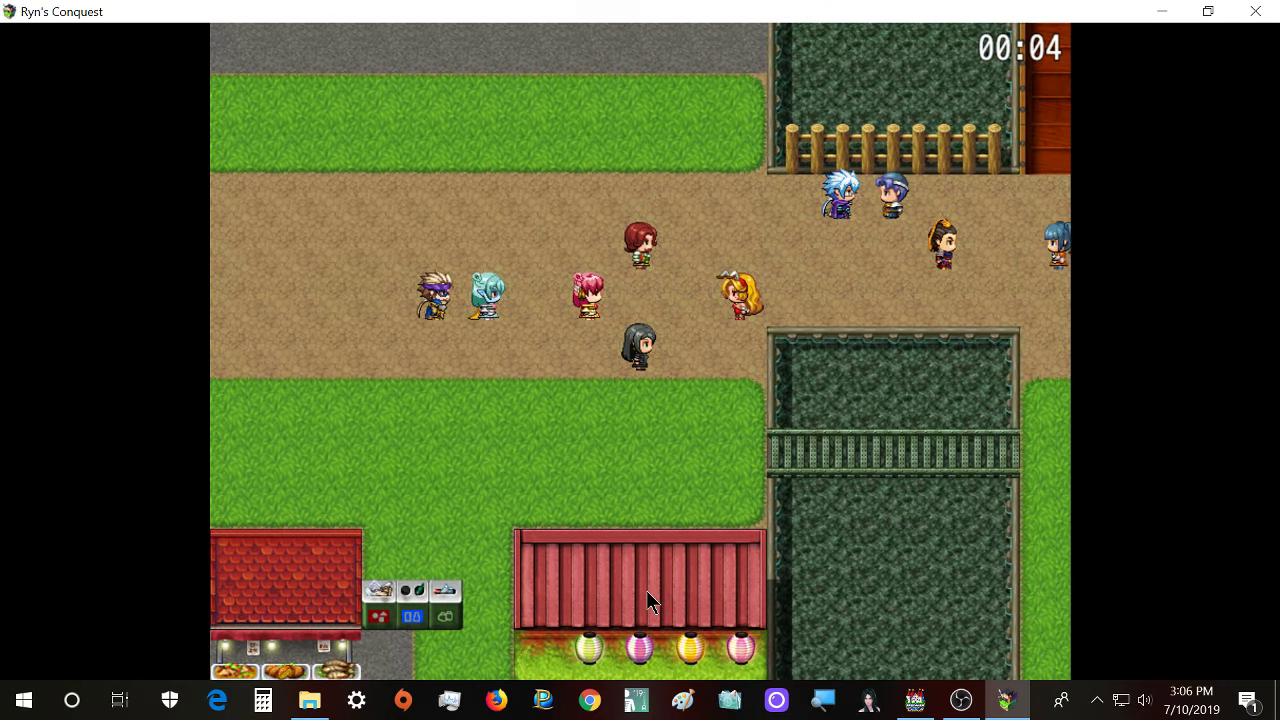
pyautogui.press('Up')
pyautogui.press('Right')
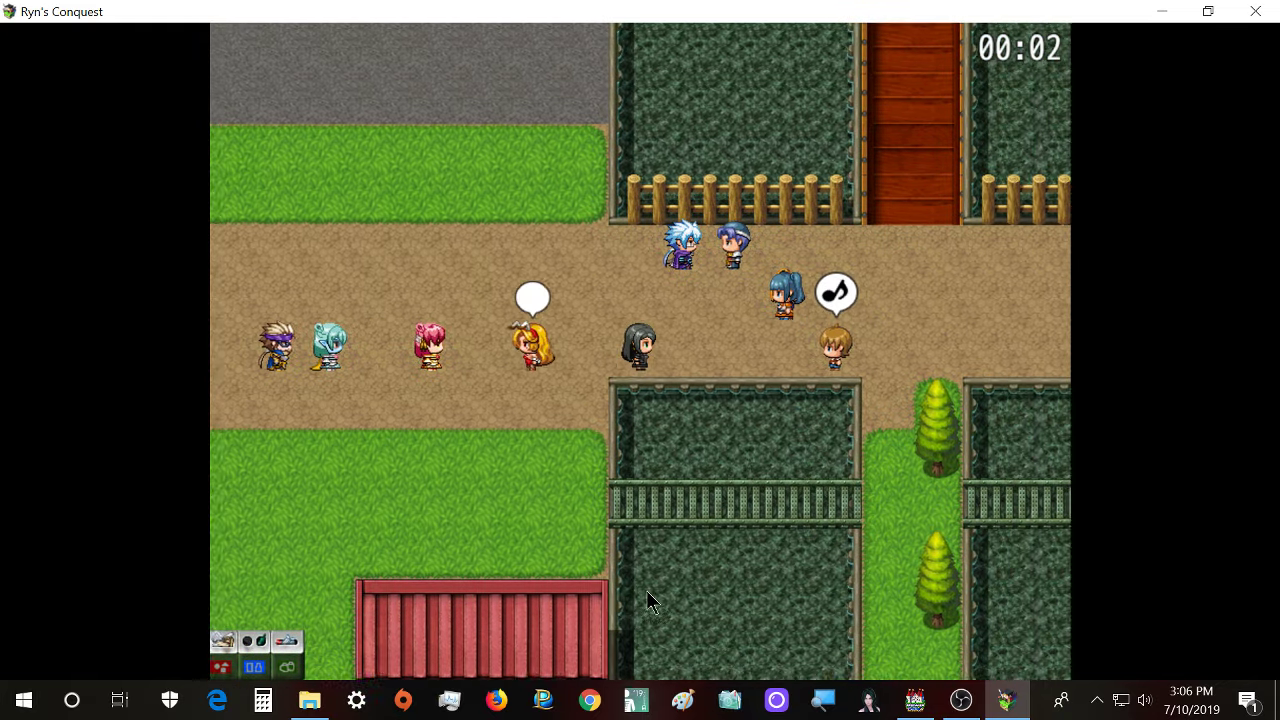
pyautogui.press('Left')
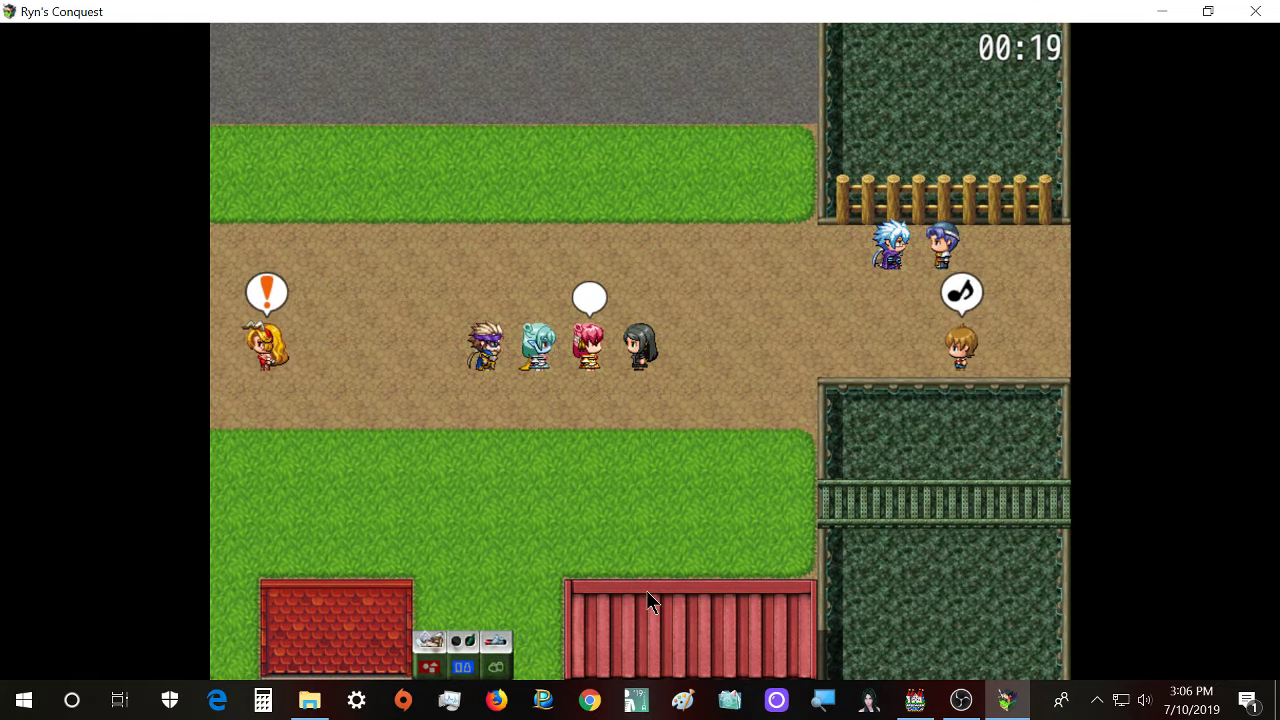
pyautogui.press('Up')
pyautogui.press('Left')
pyautogui.press('Down')
pyautogui.press('Left')
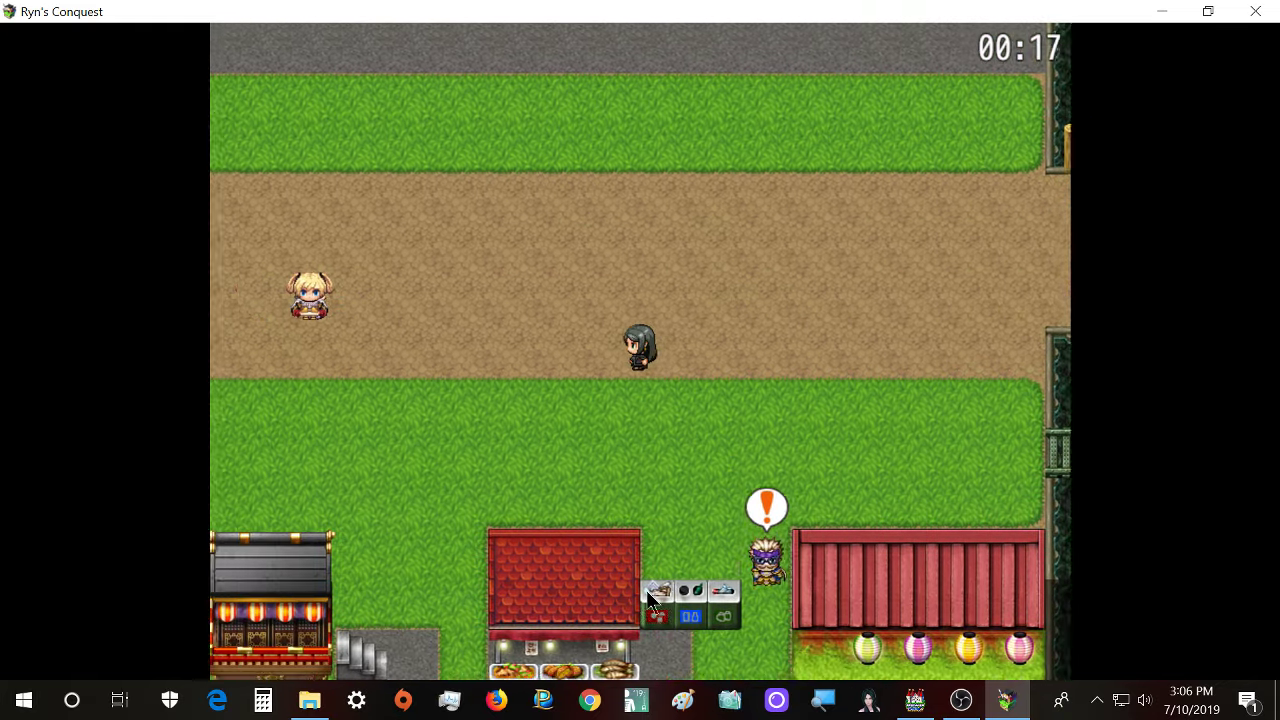
pyautogui.press('Left')
pyautogui.press('Down')
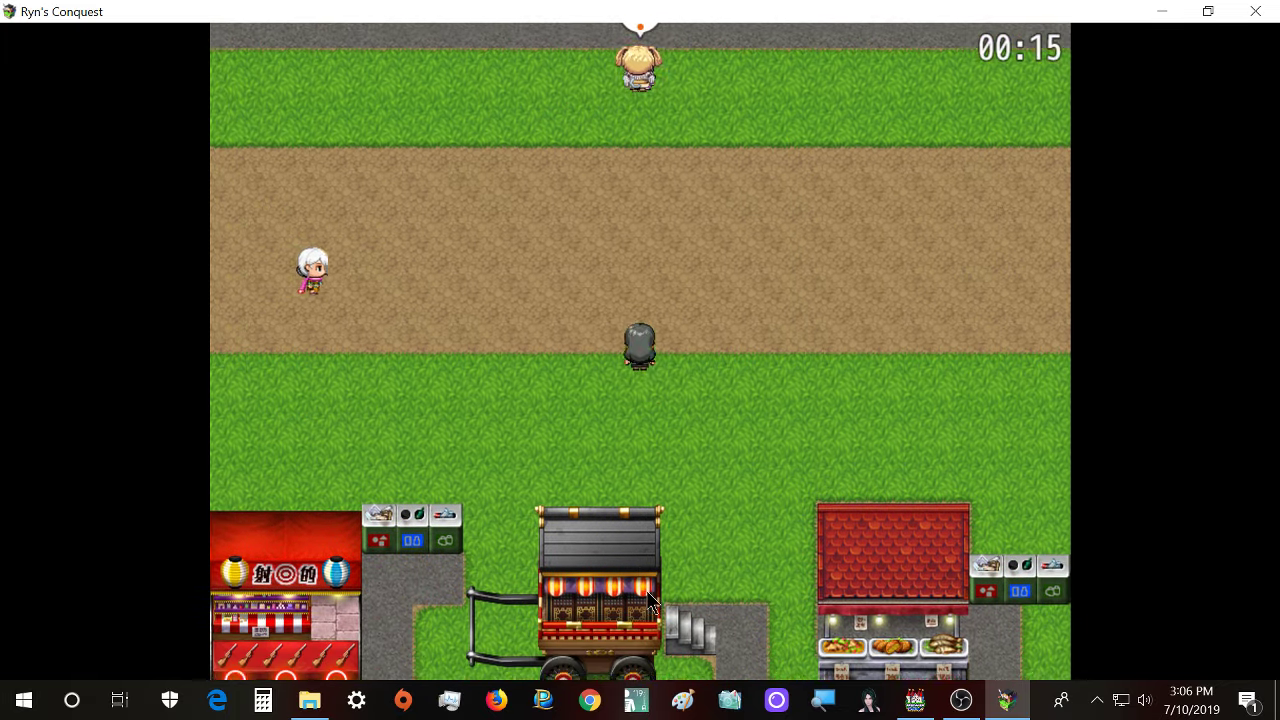
pyautogui.press('Left')
pyautogui.press('Up')
pyautogui.press('Left')
# - Pass the shooting gallery and mask stall, then follow the dirt path down to the shrine gate
pyautogui.press('Left')
pyautogui.press('Down')
pyautogui.press('Down')
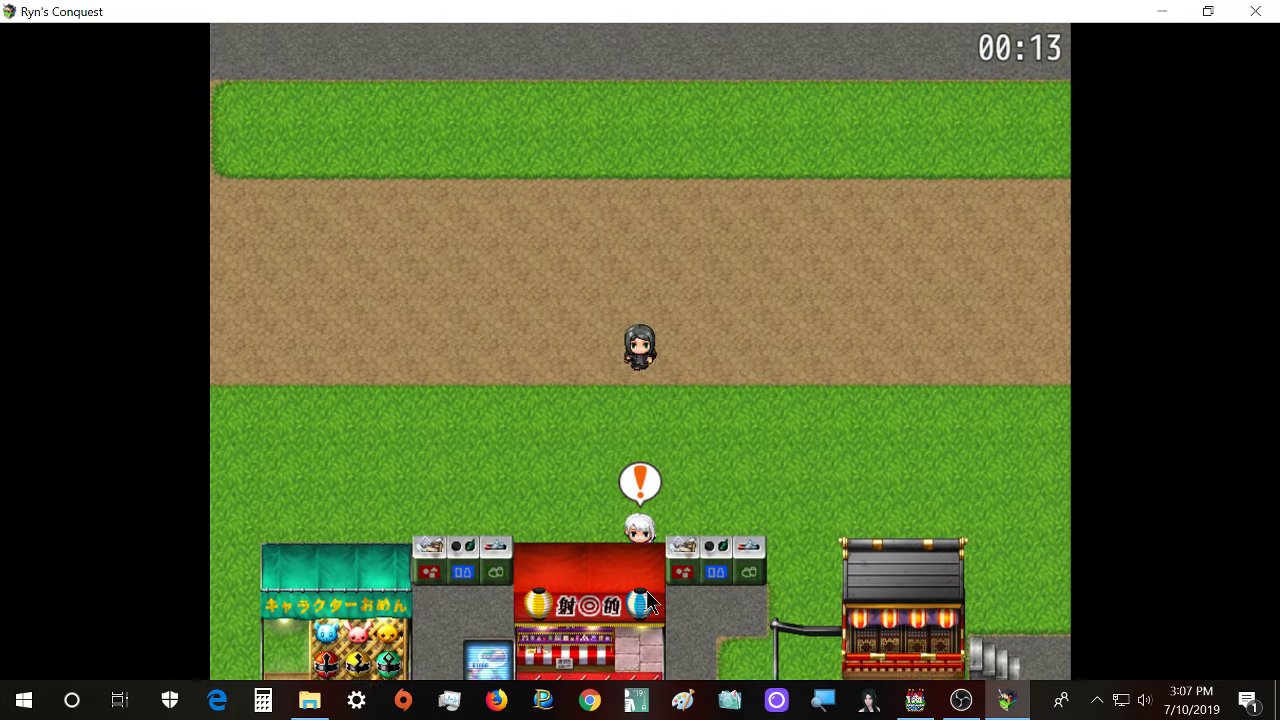
pyautogui.press('Down')
pyautogui.press('Right')
pyautogui.press('Down')
pyautogui.press('Left')
pyautogui.press('Right')
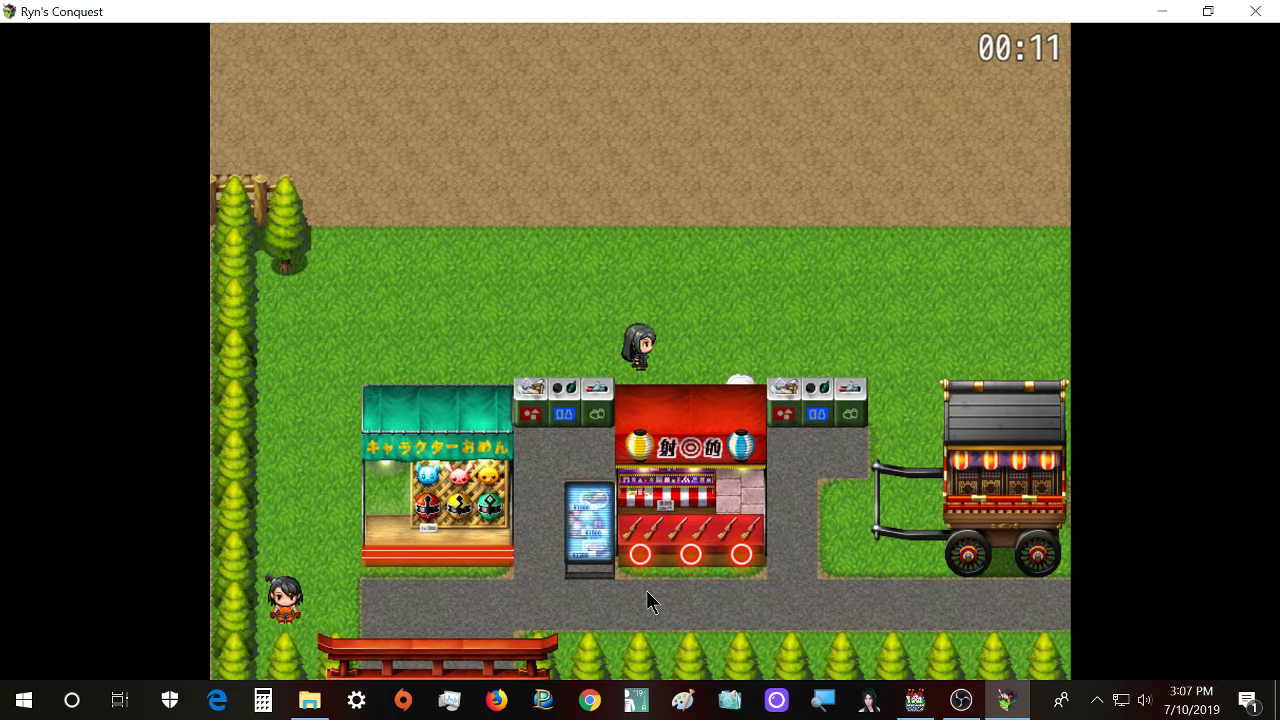
pyautogui.press('Left')
pyautogui.press('Left')
pyautogui.press('Up')
pyautogui.press('Left')
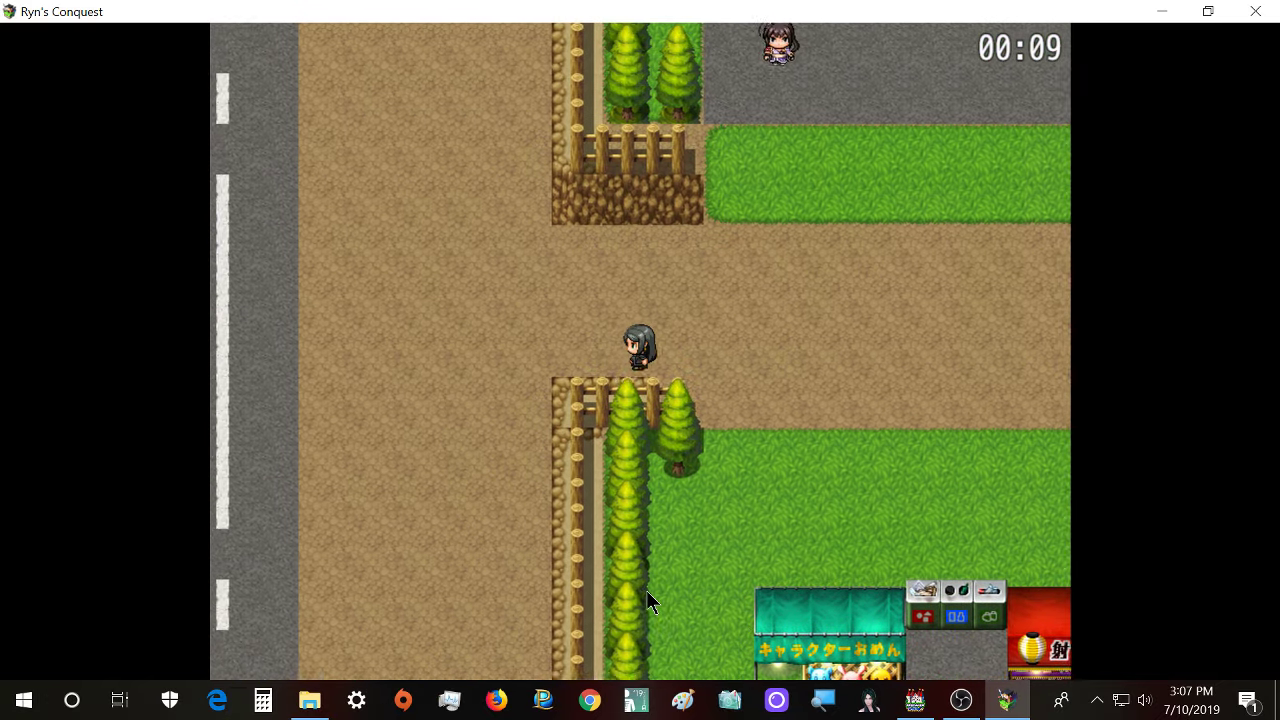
pyautogui.press('Right')
pyautogui.press('Down')
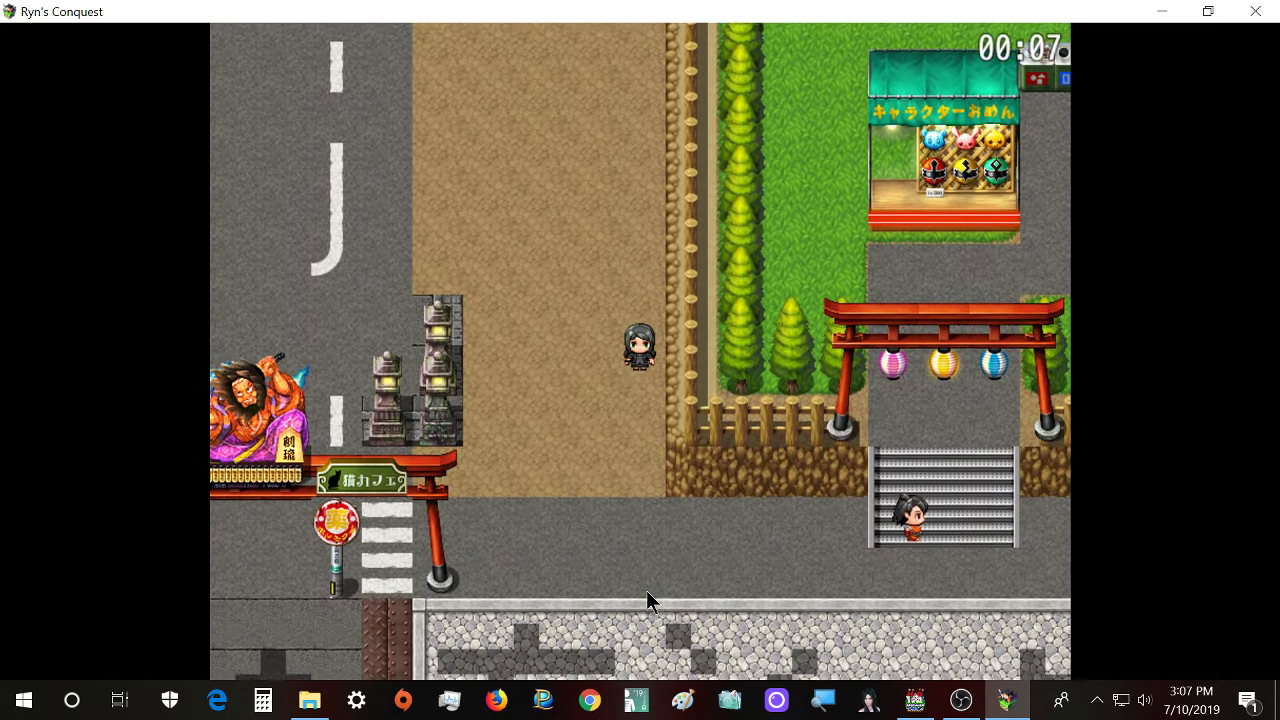
# - Walk right past the shrine stairs, then open and close the game's main menu
pyautogui.press('Right')
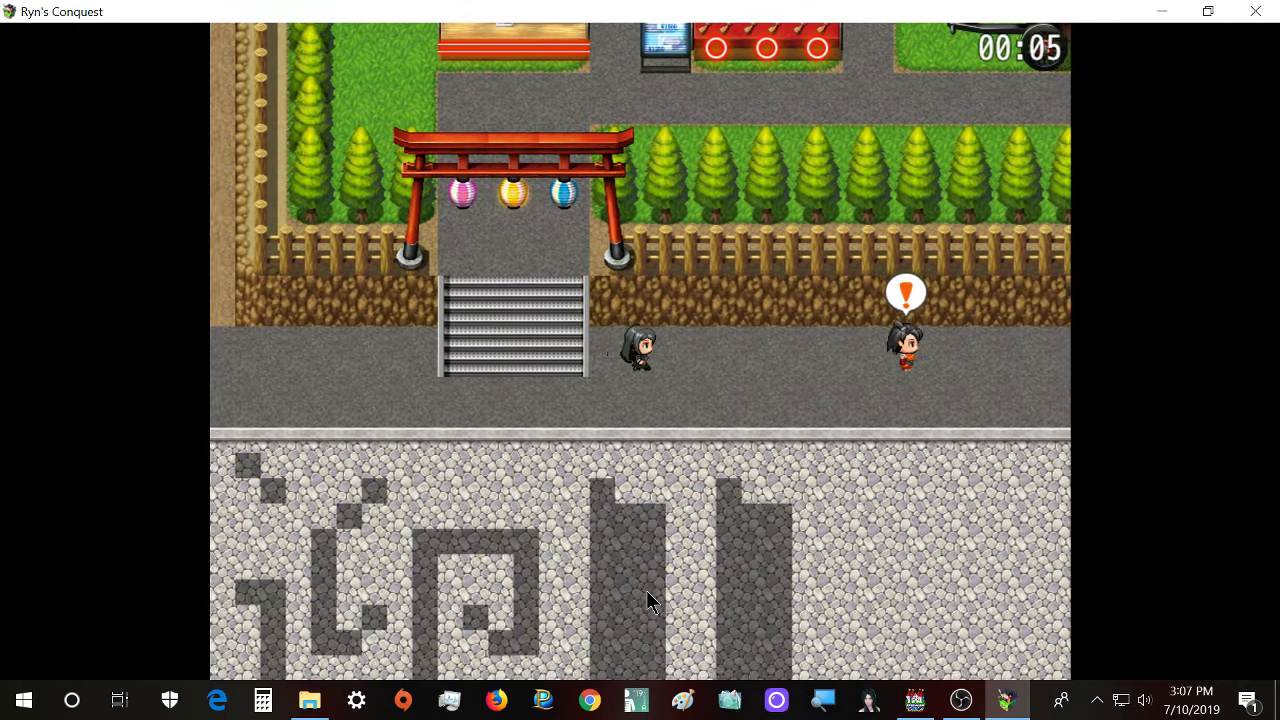
pyautogui.press('Right')
pyautogui.press('Escape')
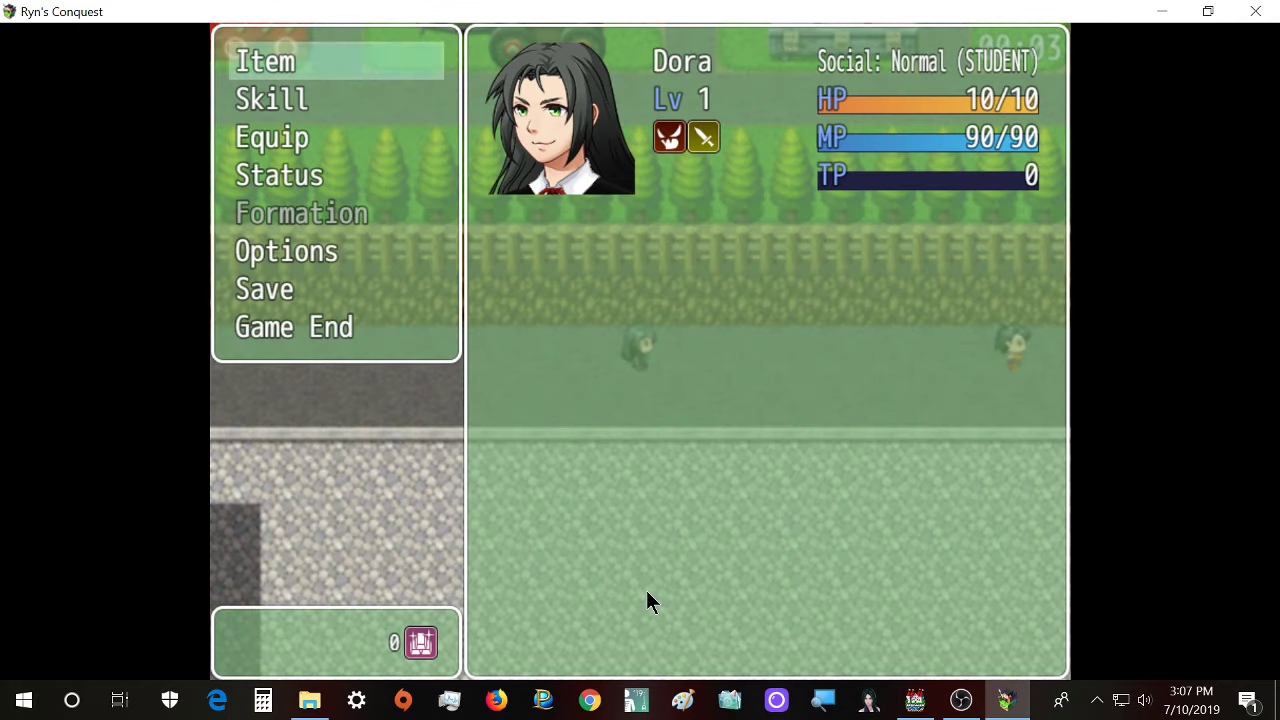
pyautogui.press('Escape')
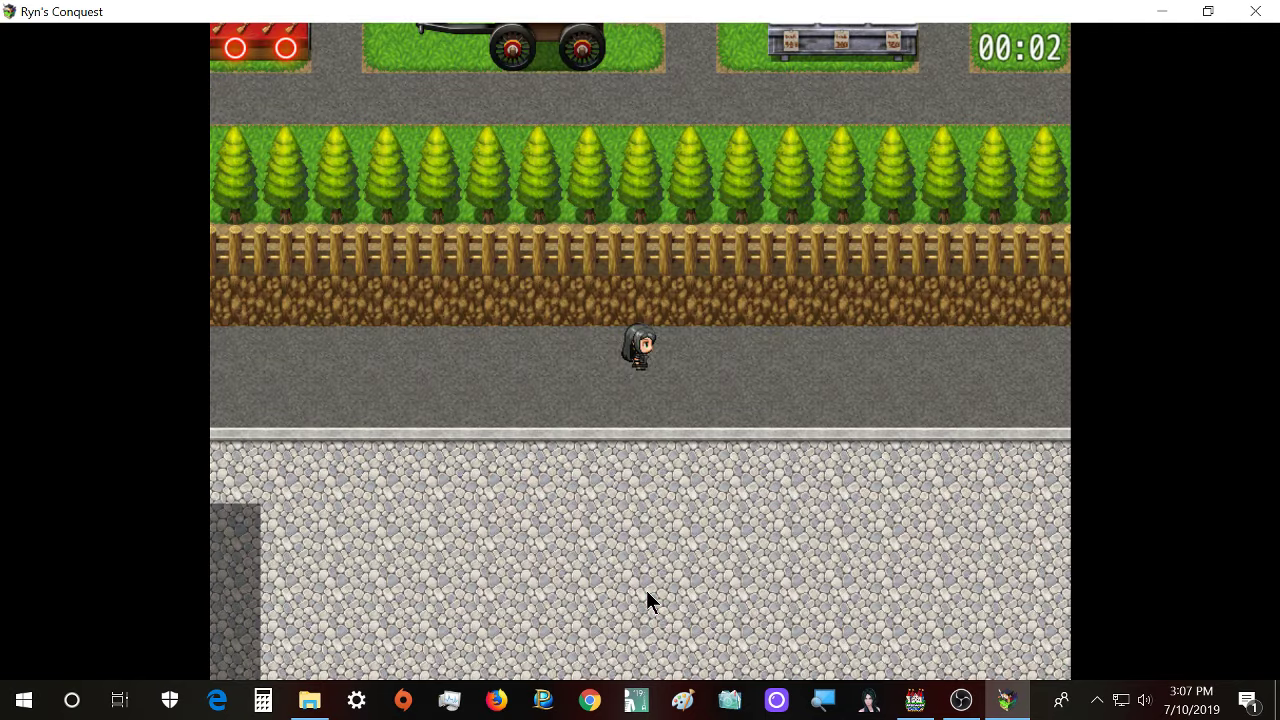
# - Walk back left past the shrine onto the main road and down under the big red gate
pyautogui.press('Left')
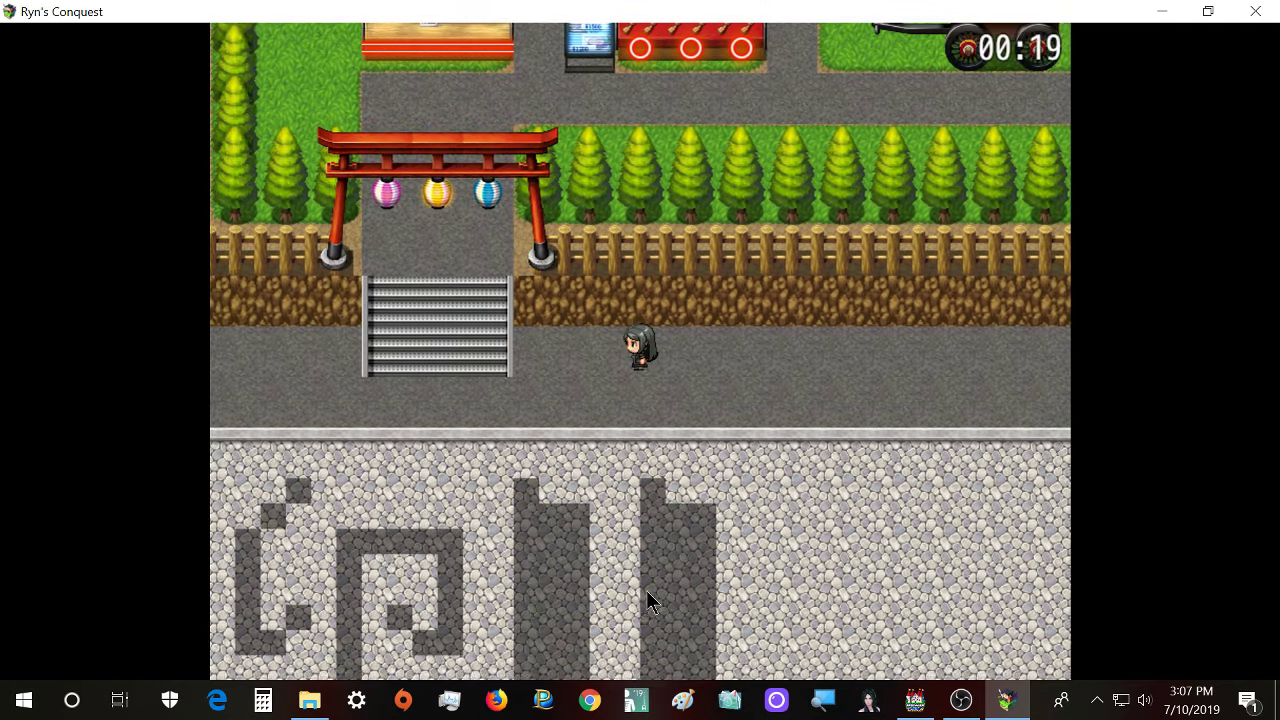
pyautogui.press('Down')
pyautogui.press('Left')
pyautogui.press('Up')
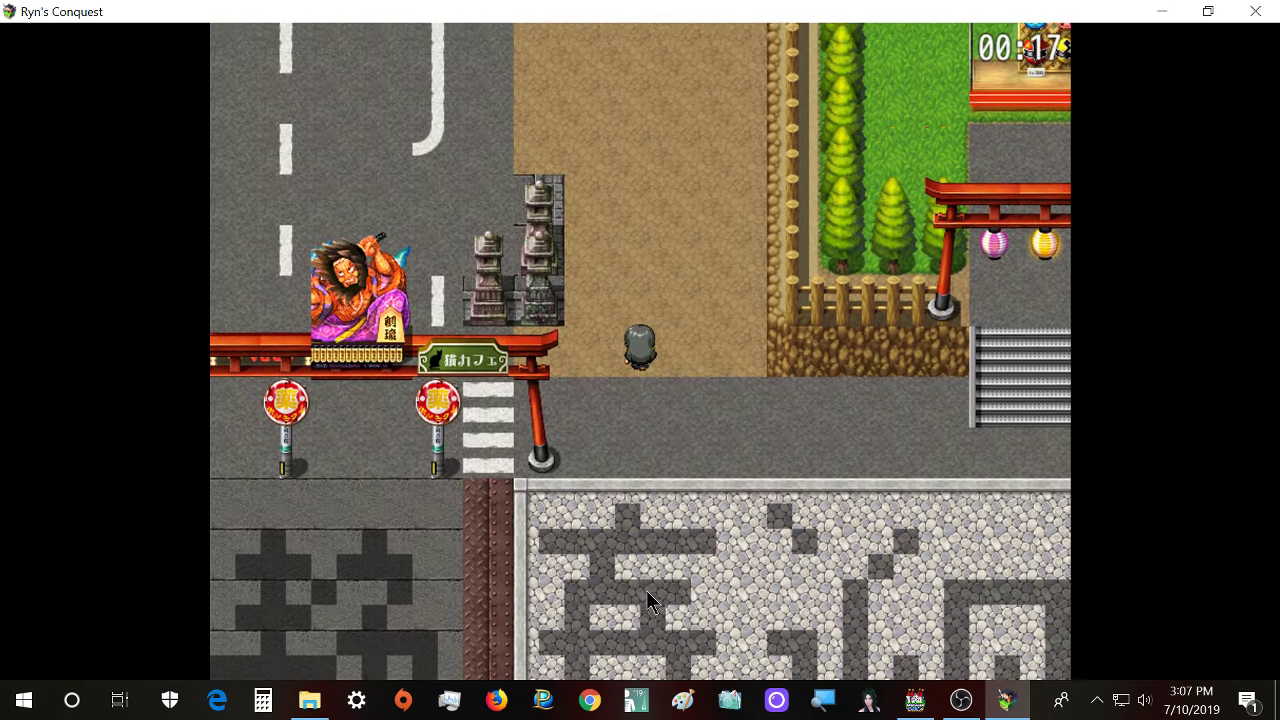
pyautogui.press('Left')
pyautogui.press('Down')
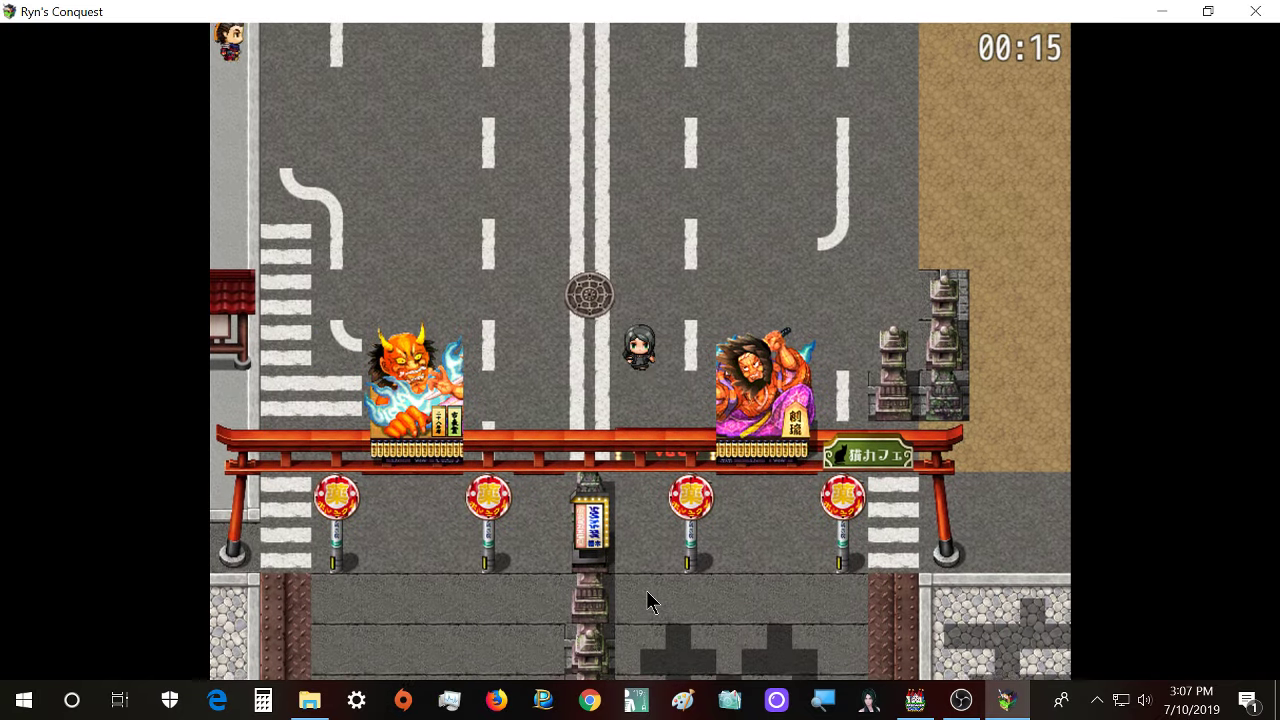
pyautogui.press('Left')
pyautogui.press('Down')
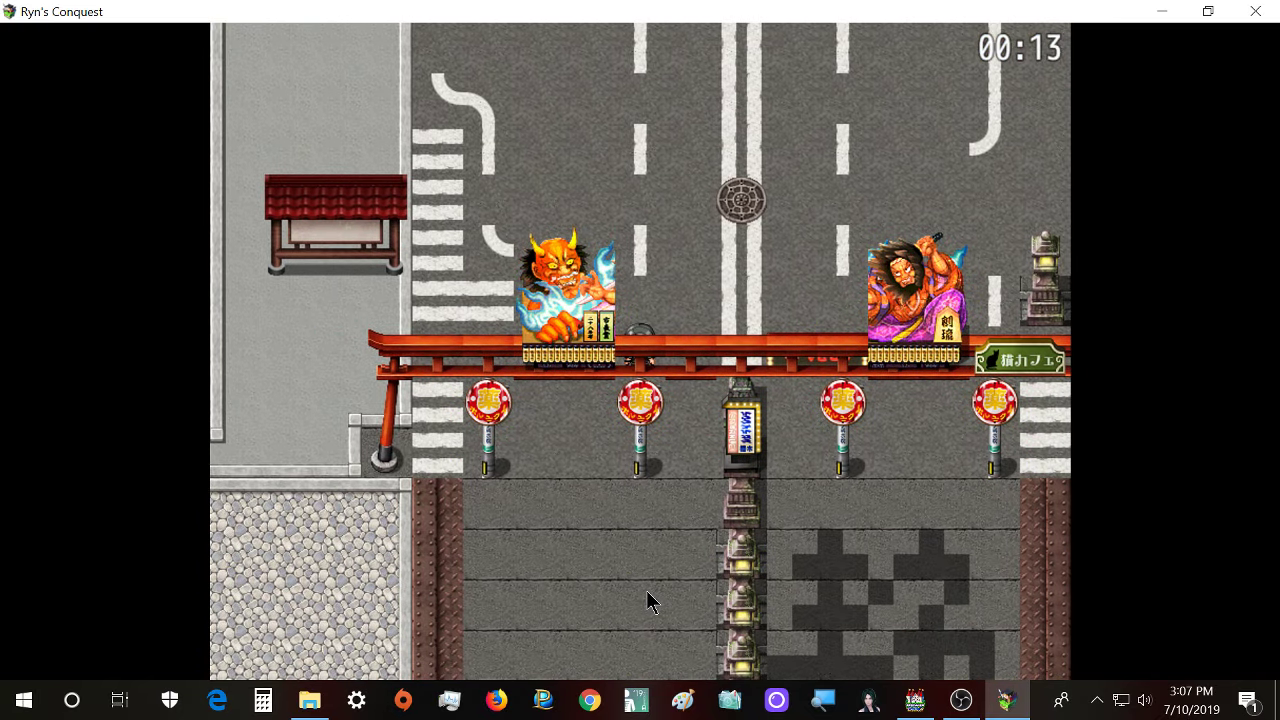
# - Walk down onto the bridge, then switch to the RPG Maker MV editor
pyautogui.press('Left')
pyautogui.press('Down')
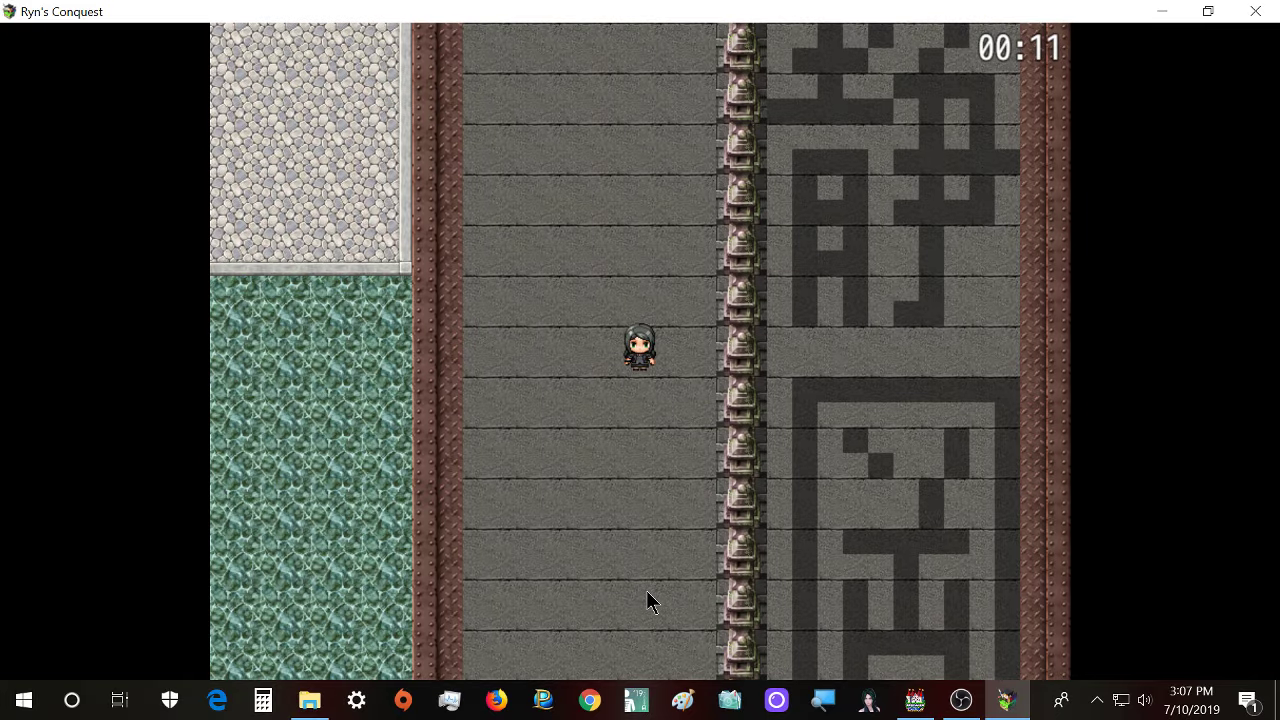
pyautogui.click(914, 698)
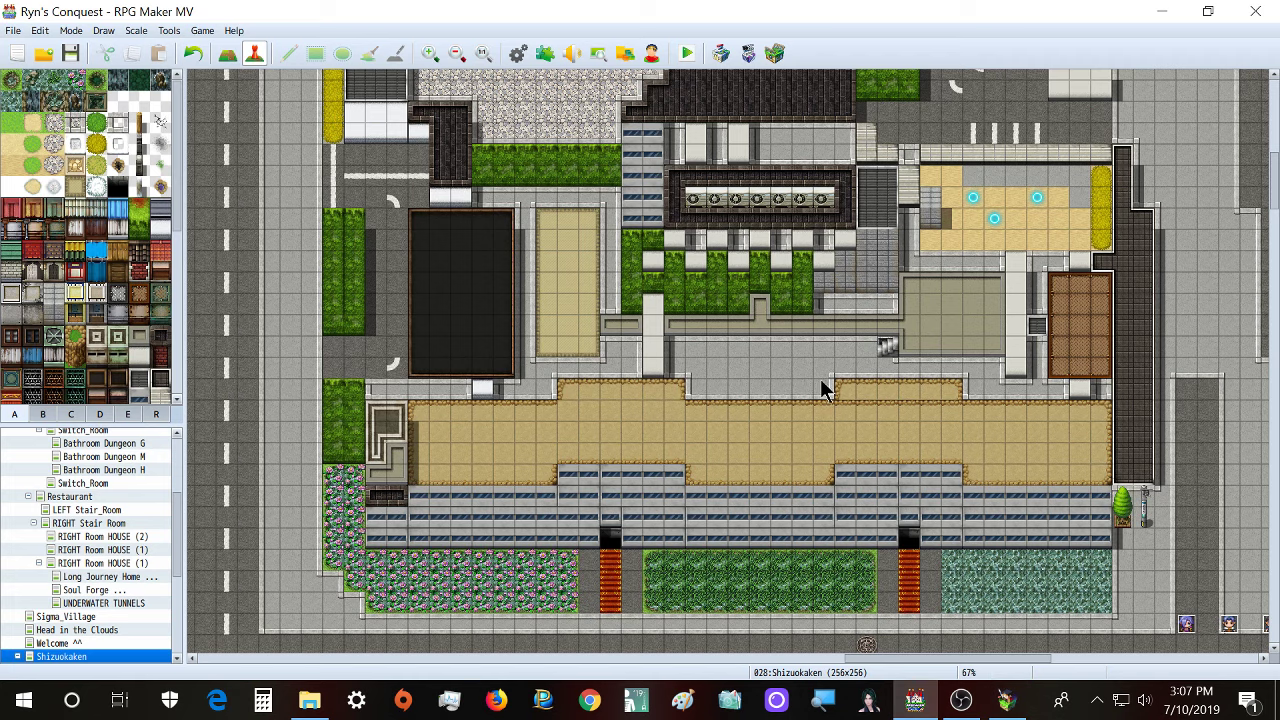
# - Scroll around the Shizuokaken city map in the editor, then bring the game back to the front
pyautogui.keyDown('ctrl'); pyautogui.scroll(-5, 733, 467); pyautogui.keyUp('ctrl')
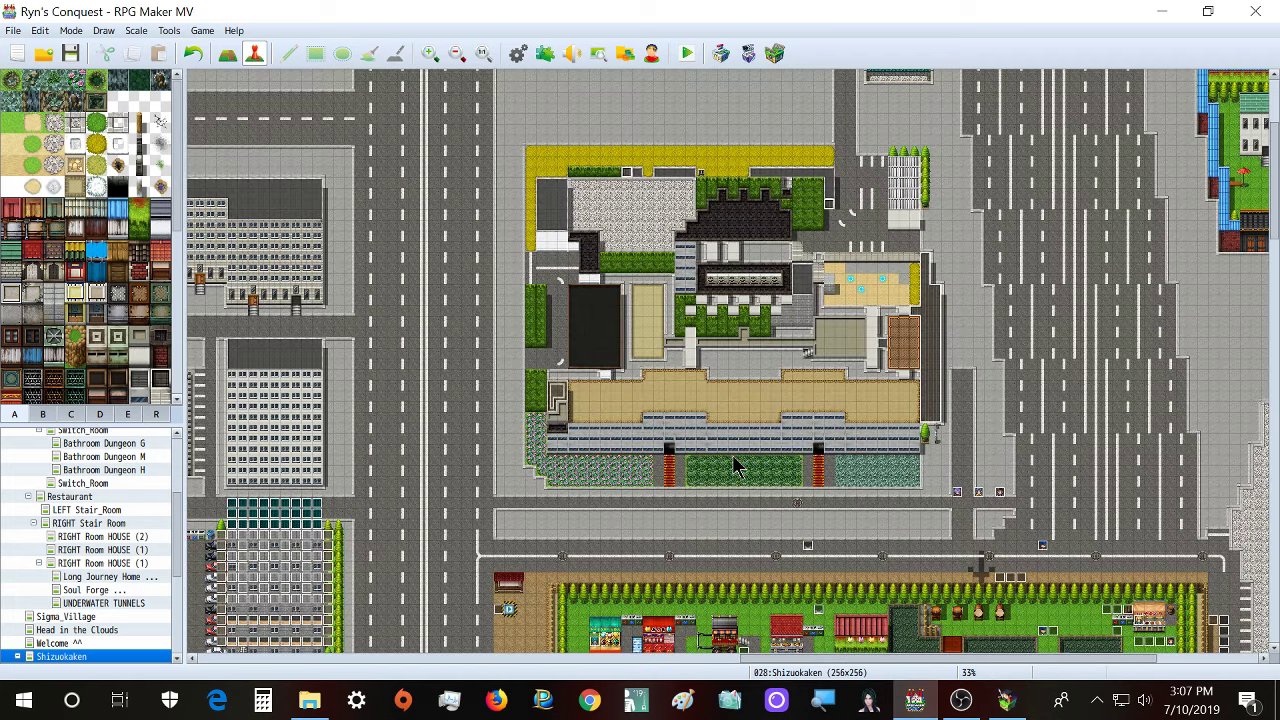
pyautogui.scroll(-10, 730, 474)
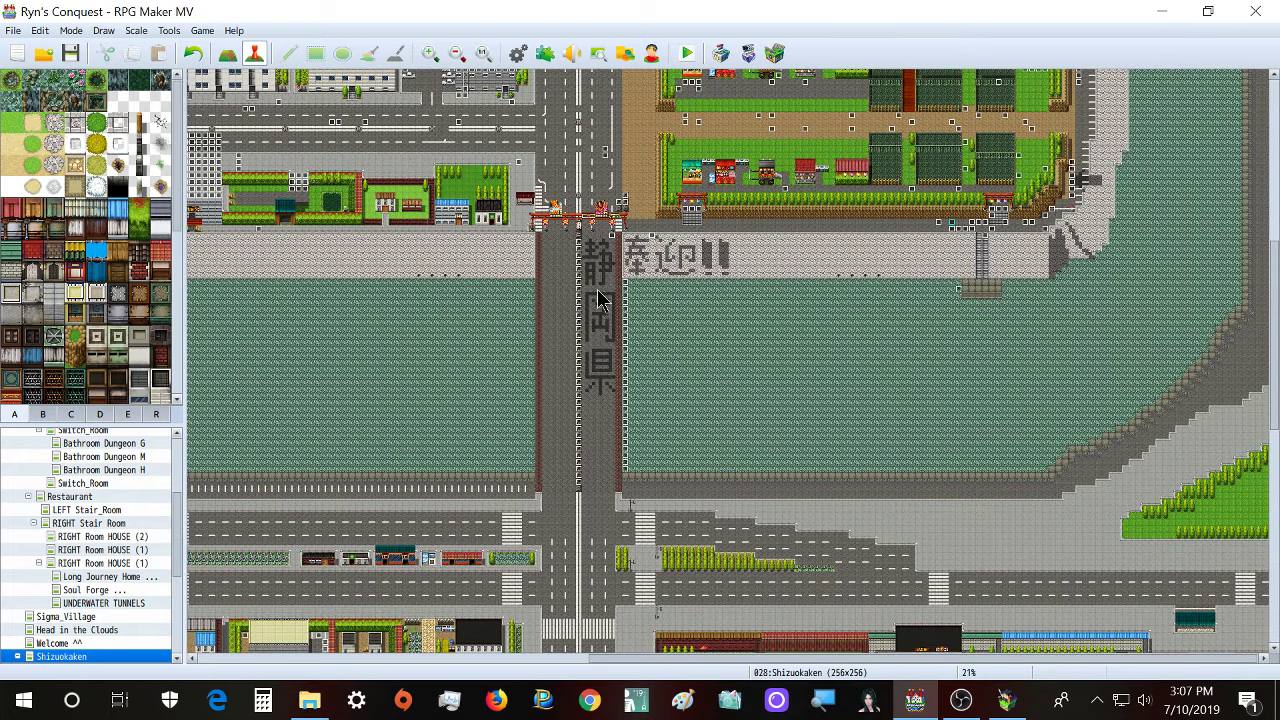
pyautogui.keyDown('ctrl'); pyautogui.scroll(3, 614, 312); pyautogui.keyUp('ctrl')
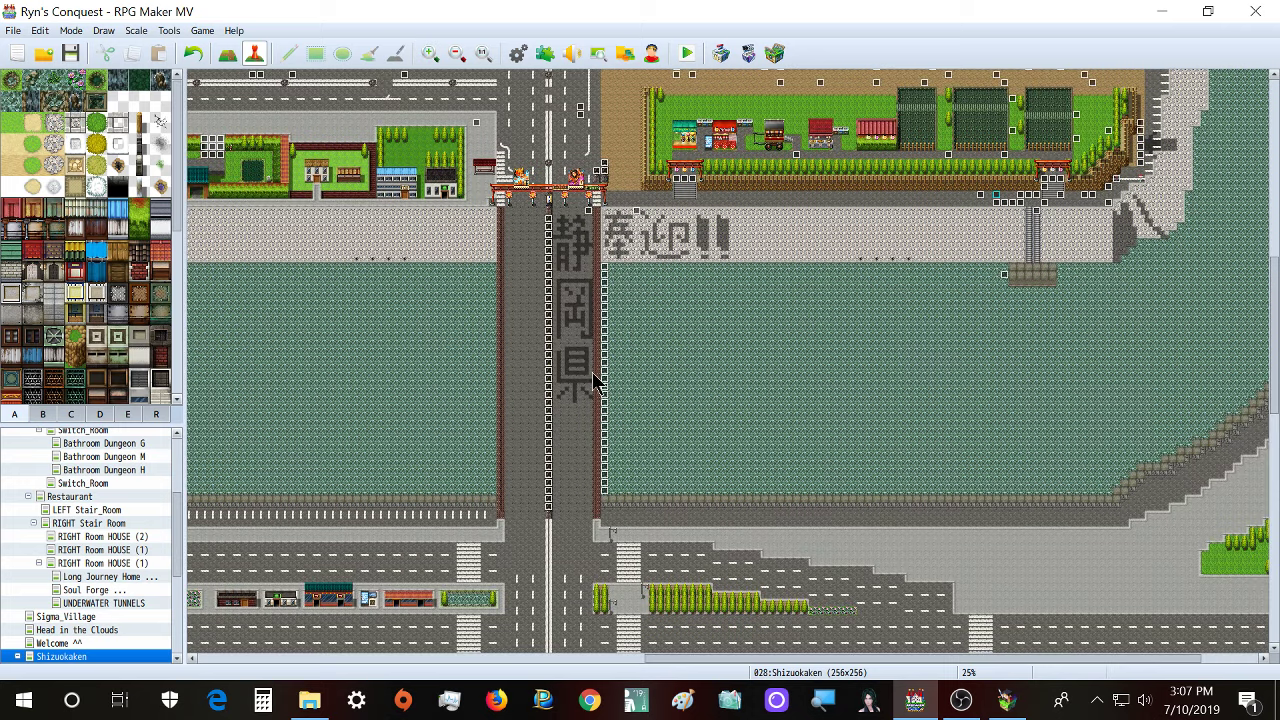
pyautogui.scroll(1, 556, 272)
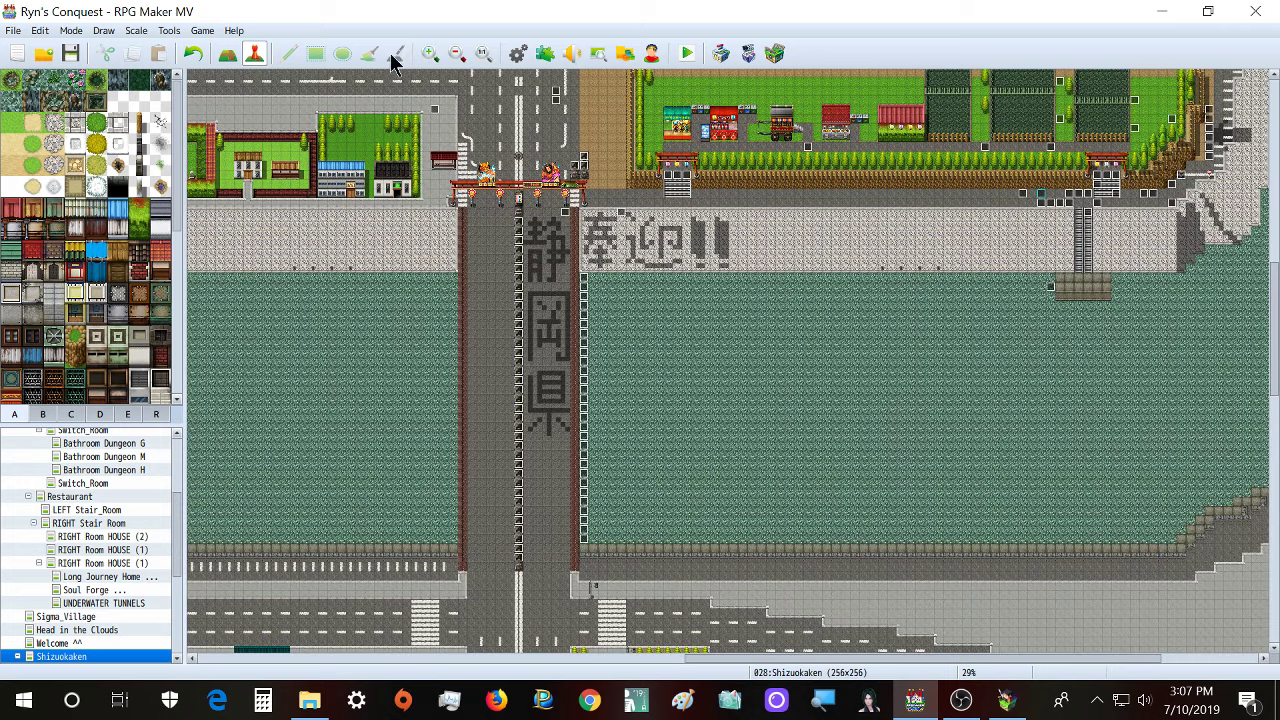
pyautogui.scroll(1, 590, 340)
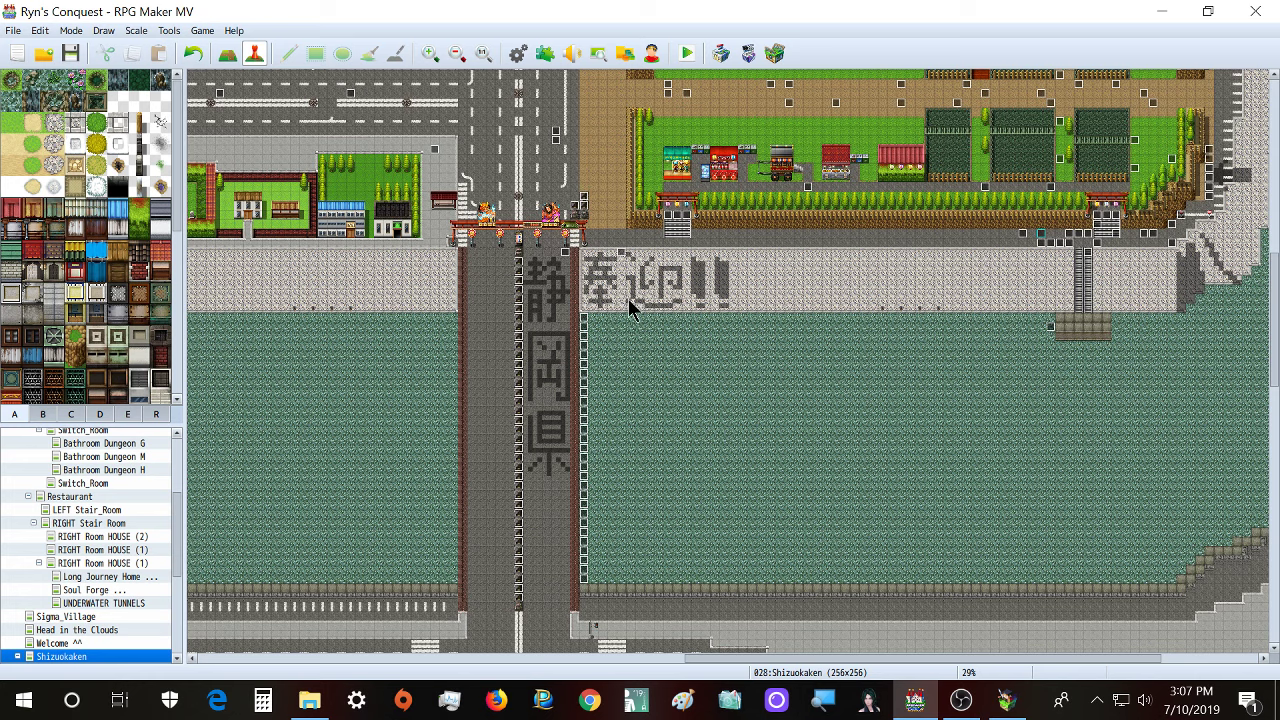
pyautogui.click(1006, 700)
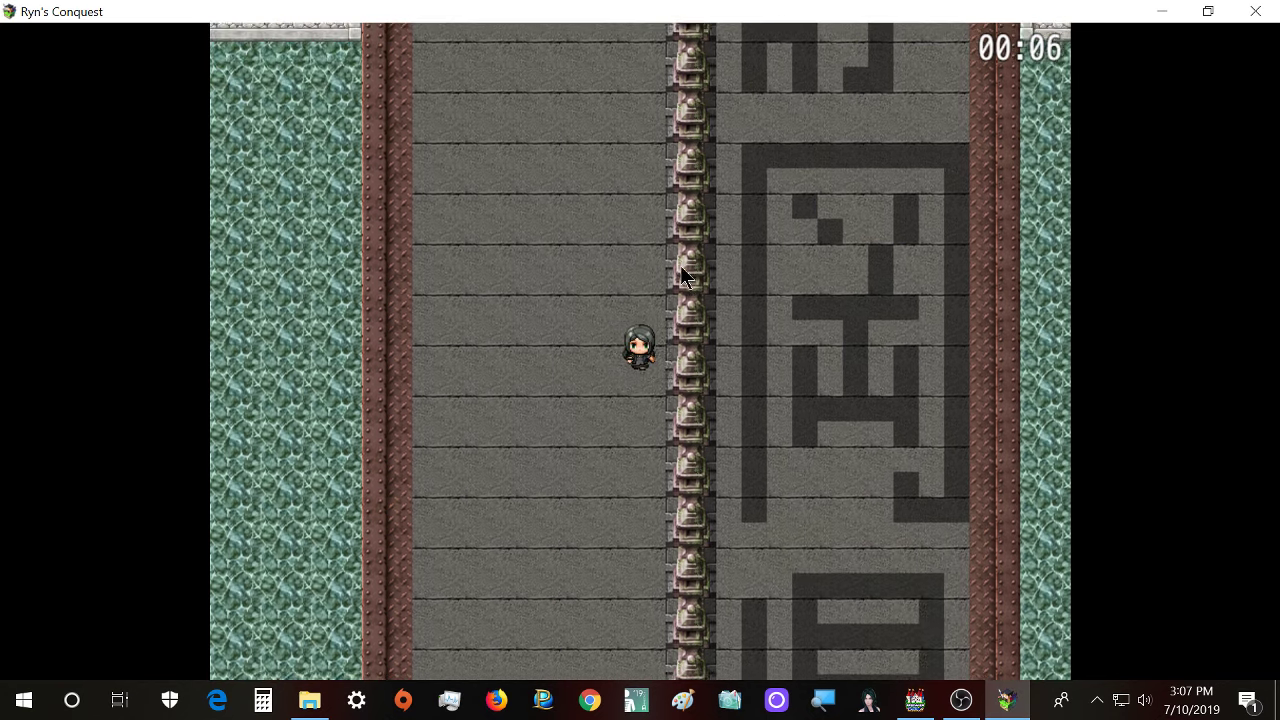
# - Walk down the bridge road and off the bridge past the divider
pyautogui.press('Down')
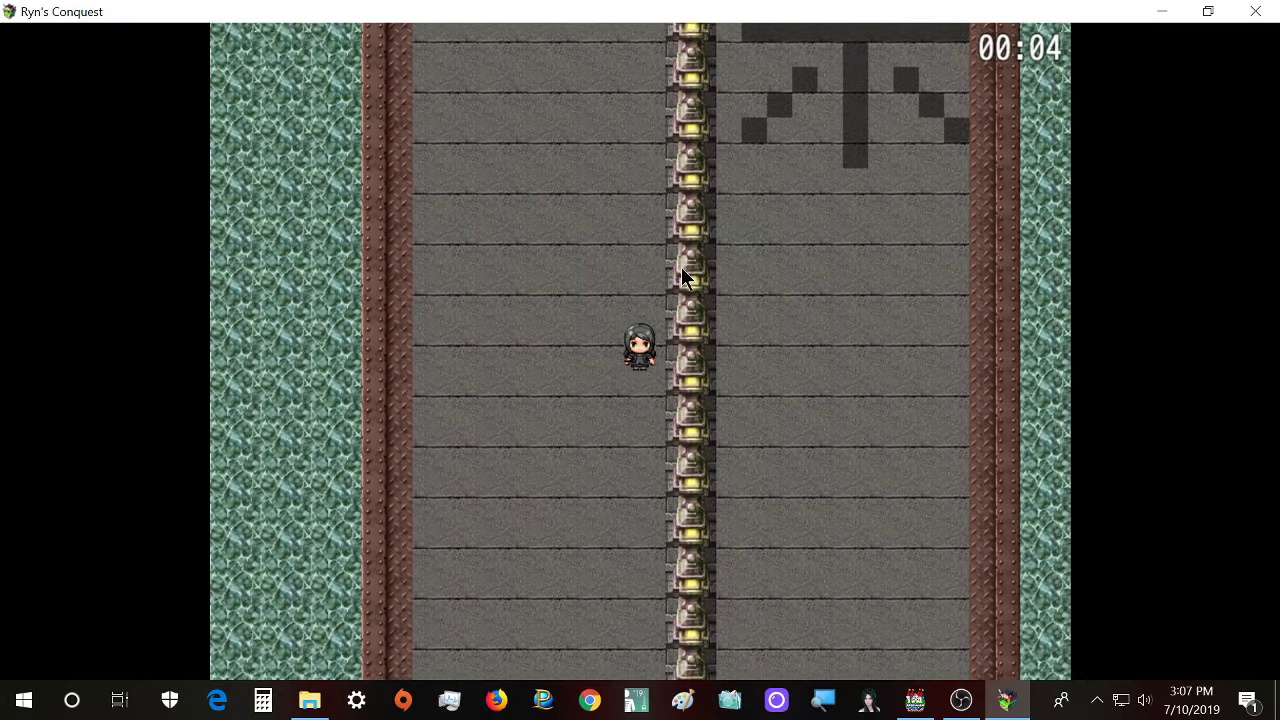
pyautogui.press('Right')
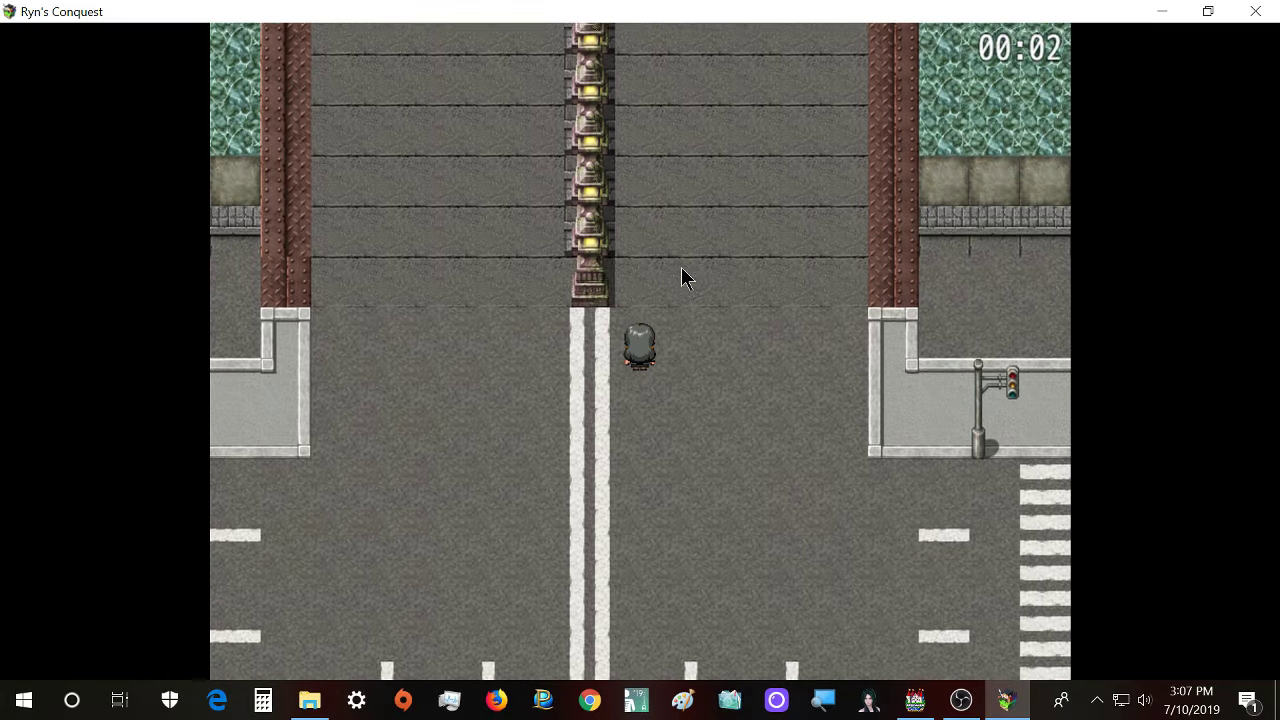
pyautogui.press('Up')
pyautogui.press('Down')
pyautogui.press('Left')
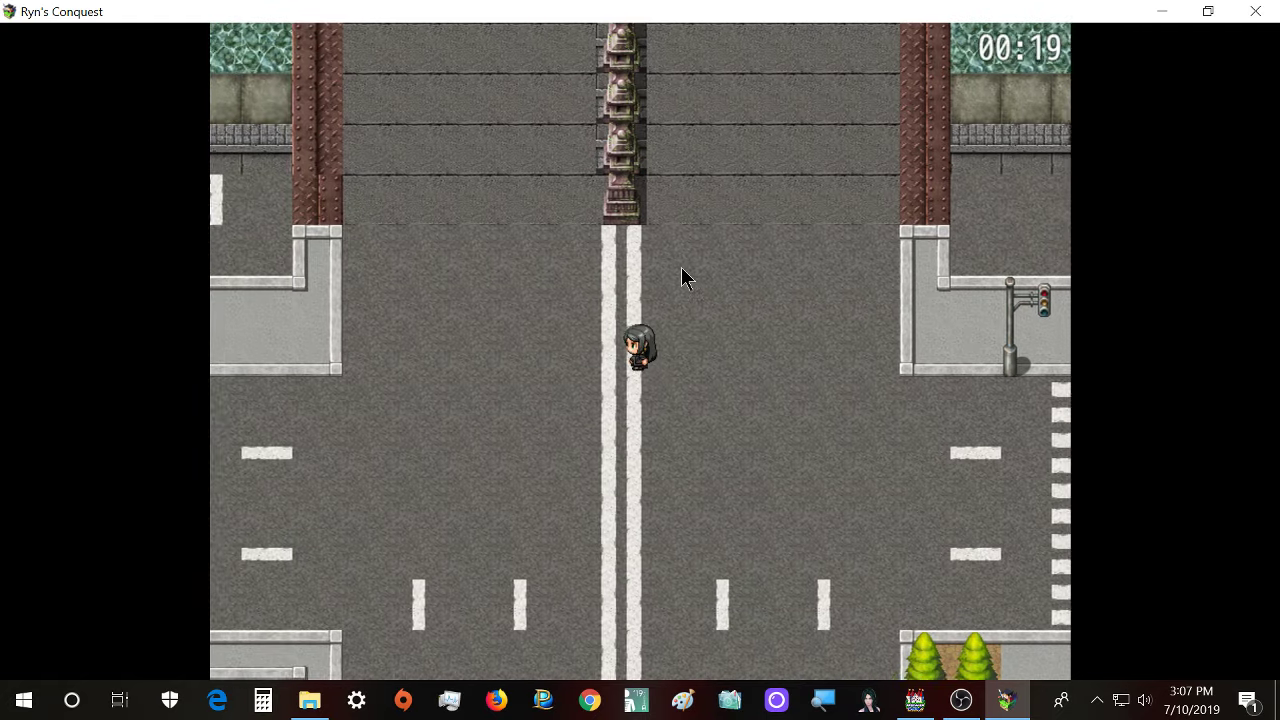
pyautogui.press('Right')
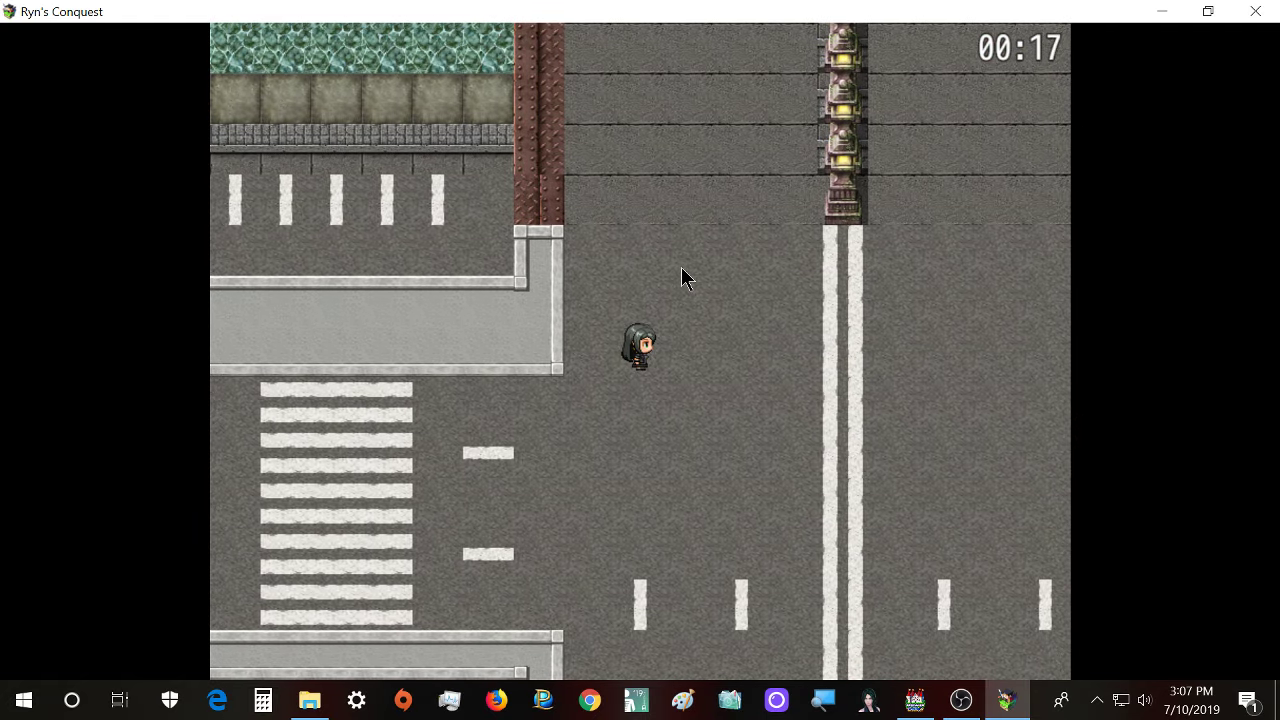
# - Walk right along the street, loop up and back, then cross the crosswalk to the shop sidewalk
pyautogui.press('Right')
pyautogui.press('Down')
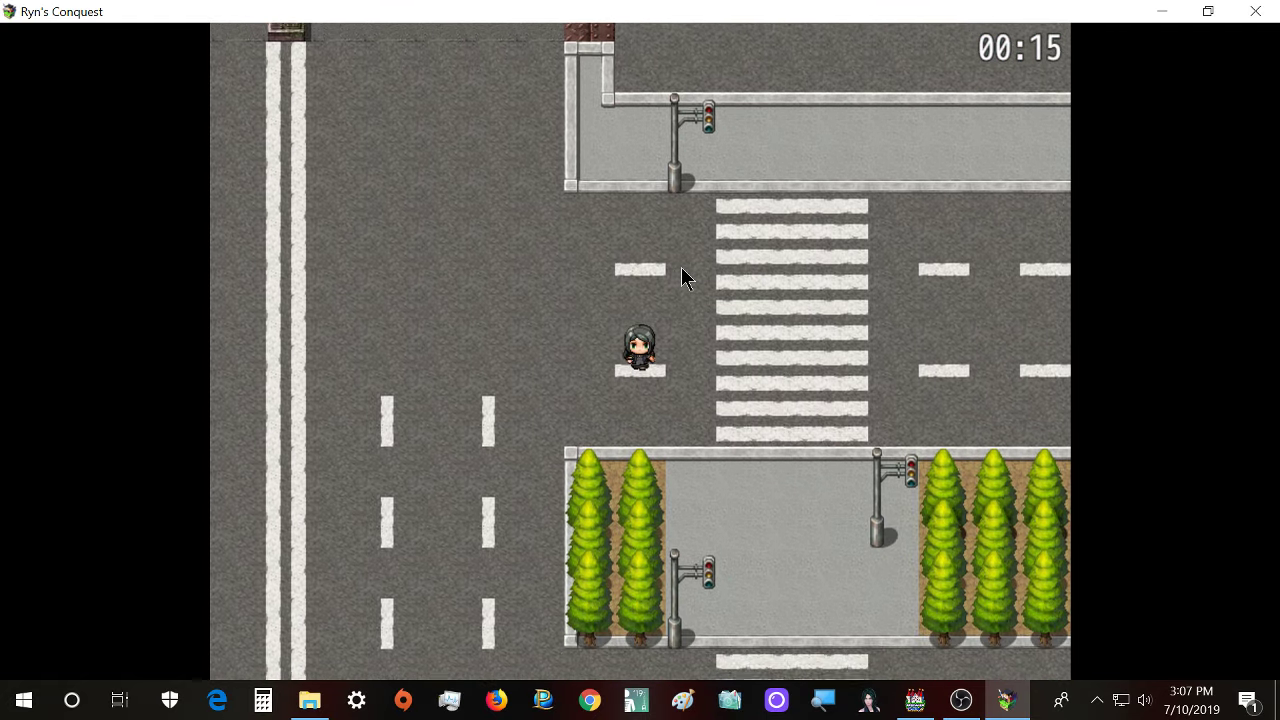
pyautogui.press('Right')
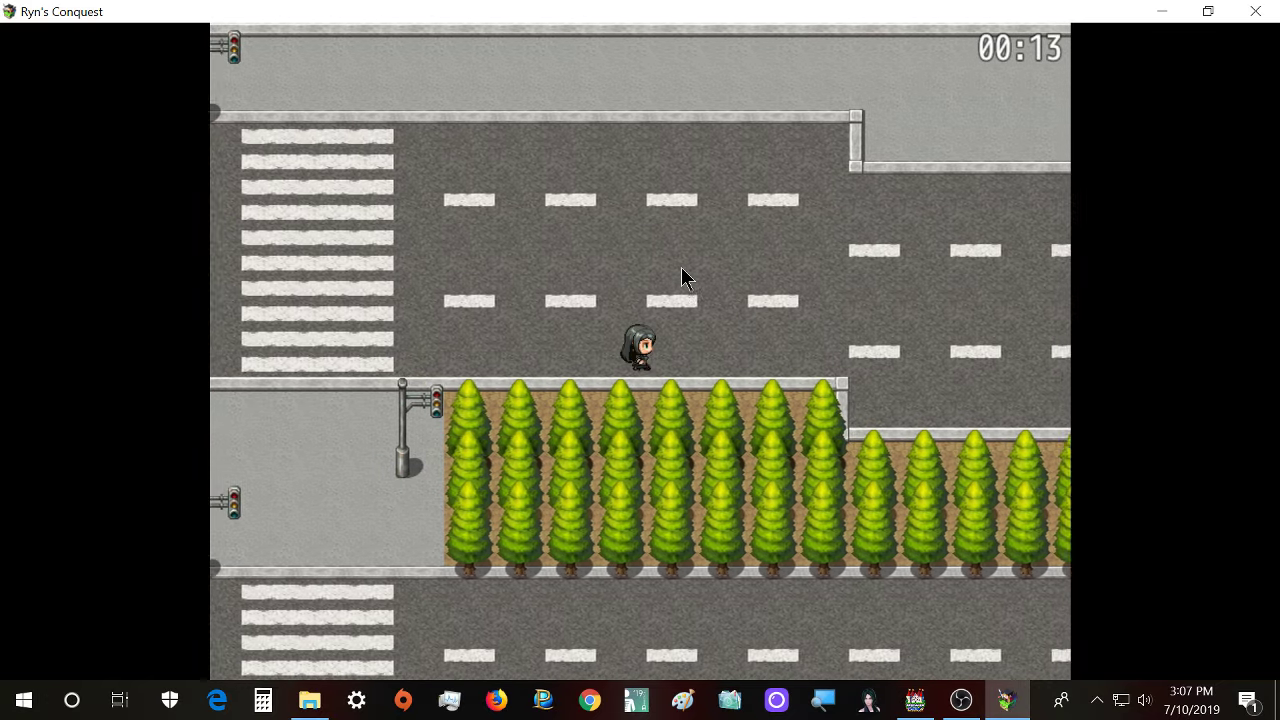
pyautogui.press('Right')
pyautogui.press('Up')
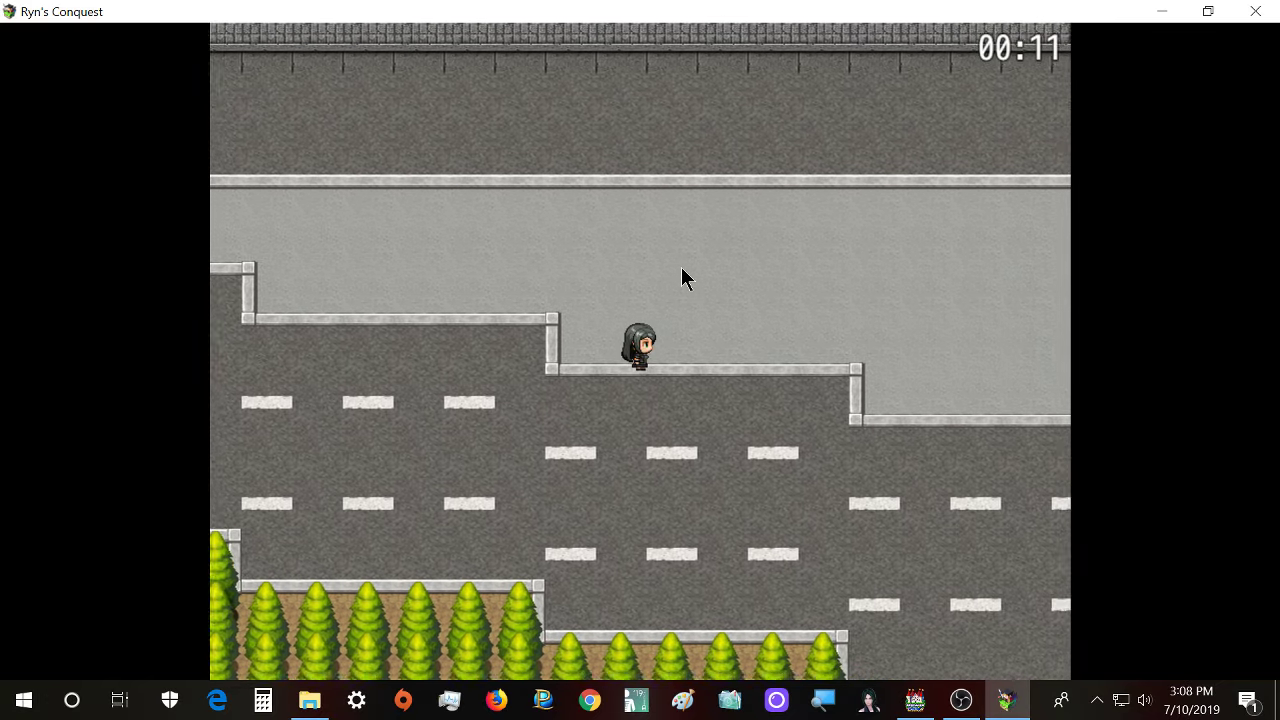
pyautogui.press('Up')
pyautogui.press('Right')
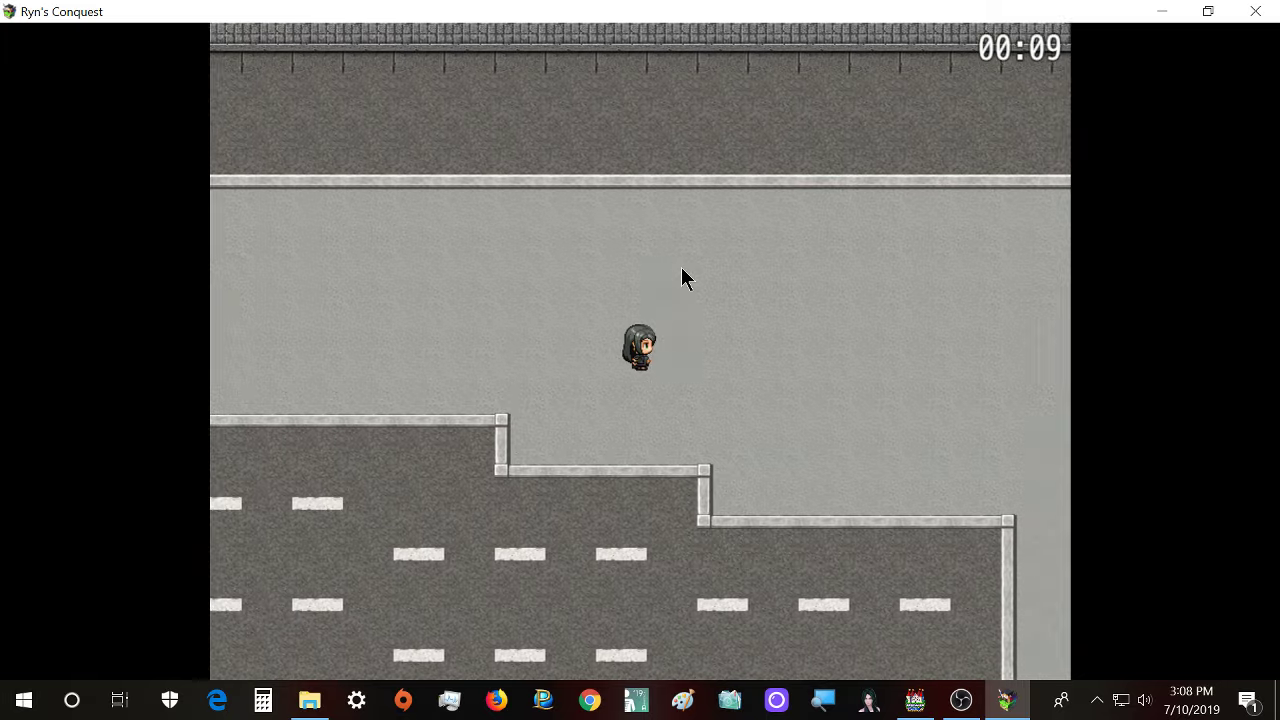
pyautogui.press('Left')
pyautogui.press('Down')
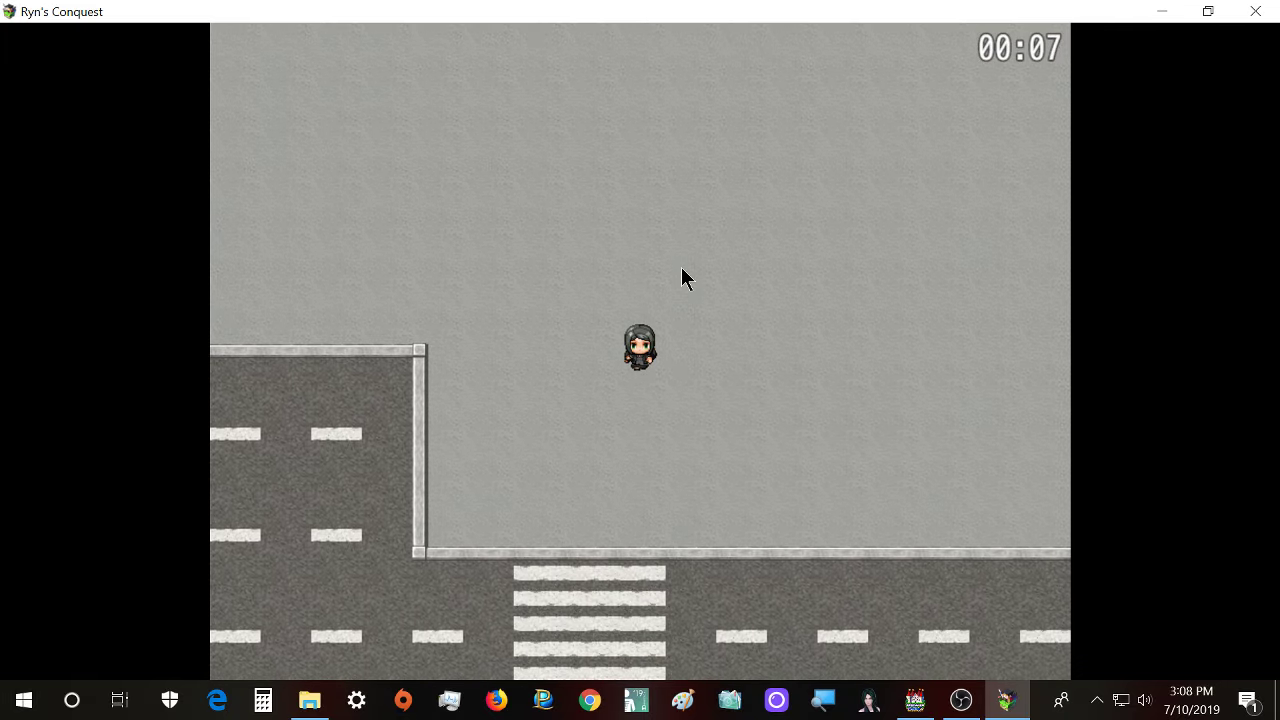
pyautogui.press('Down')
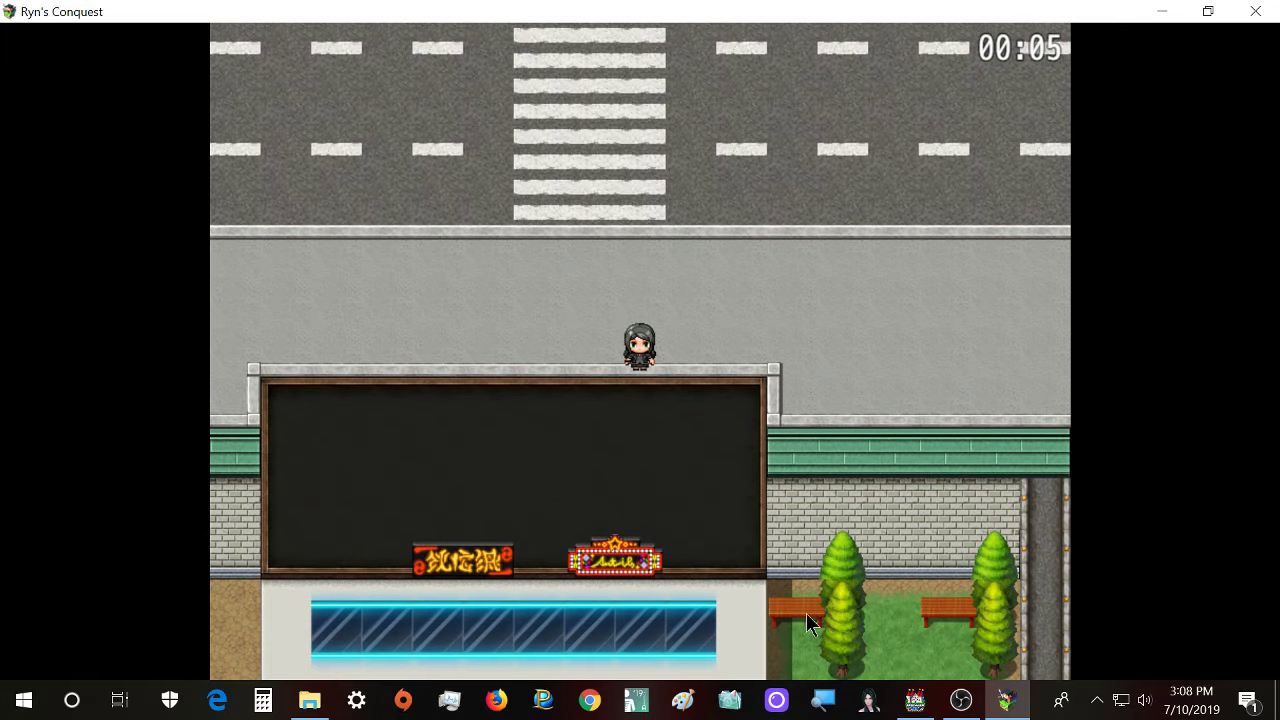
pyautogui.click(931, 708)
pyautogui.scroll(2, 1063, 370)
pyautogui.scroll(-5, 1063, 370)
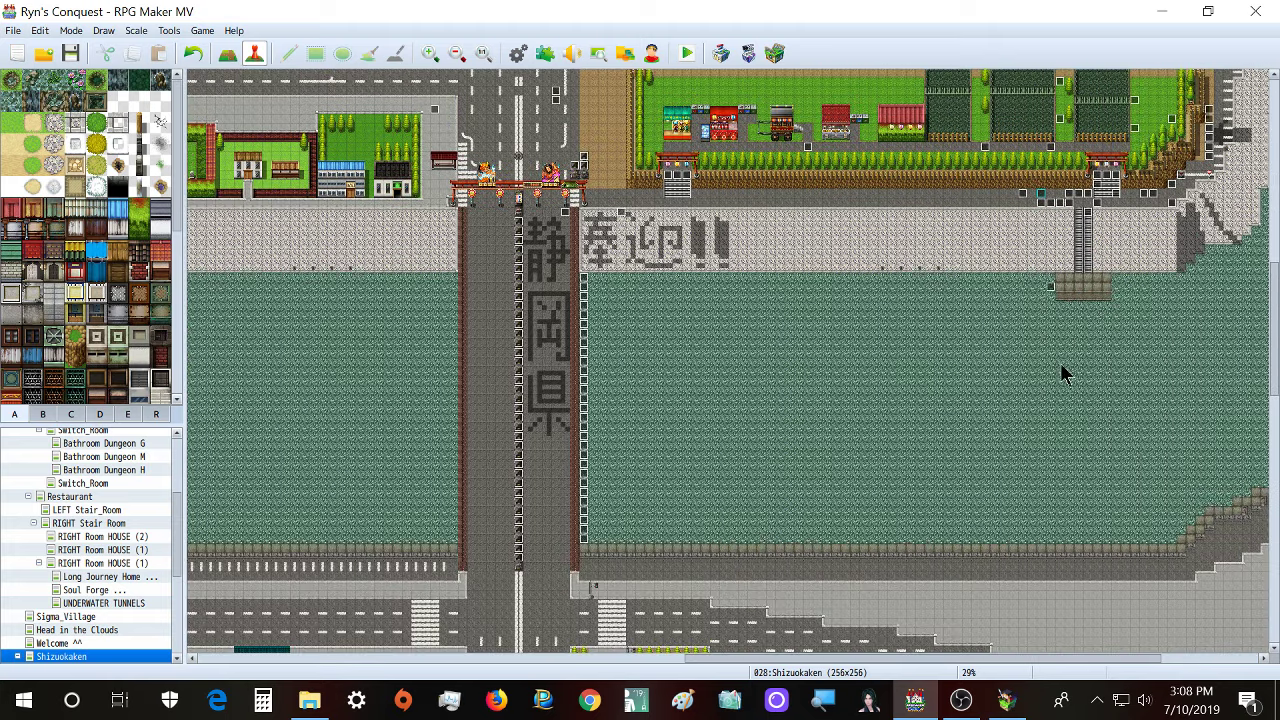
pyautogui.scroll(-2, 1063, 350)
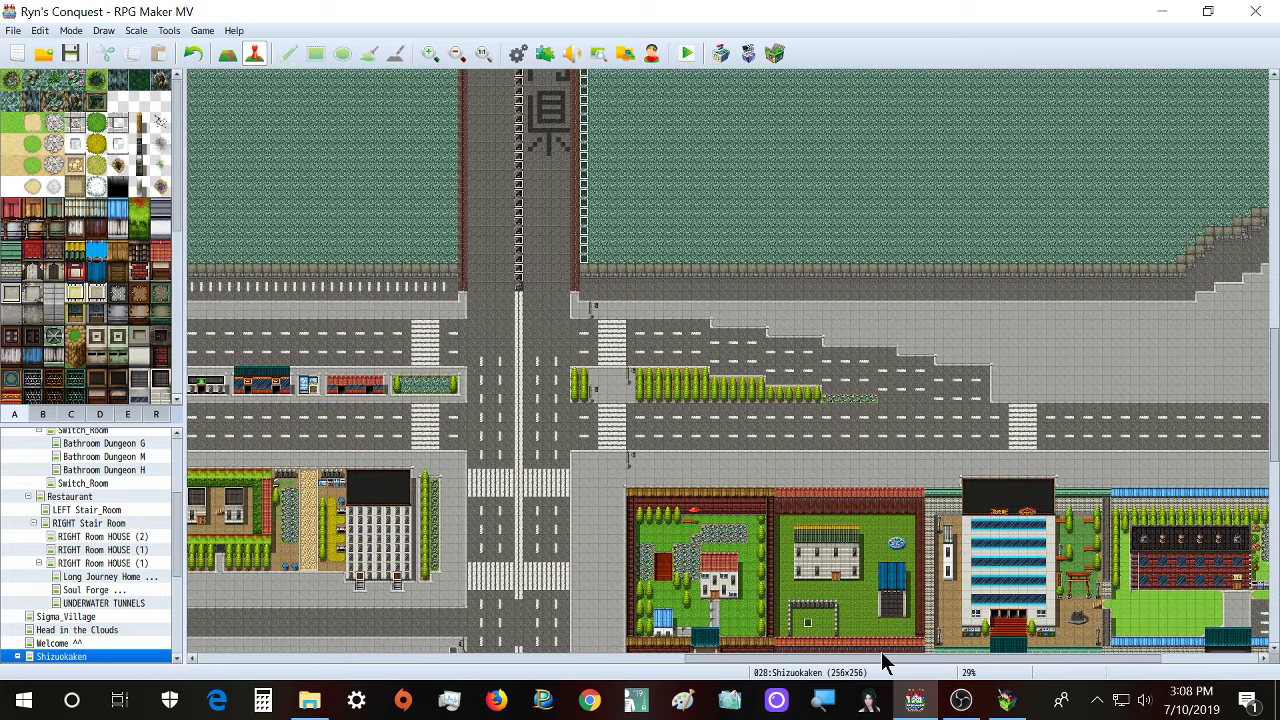
pyautogui.hscroll(5, 883, 660)
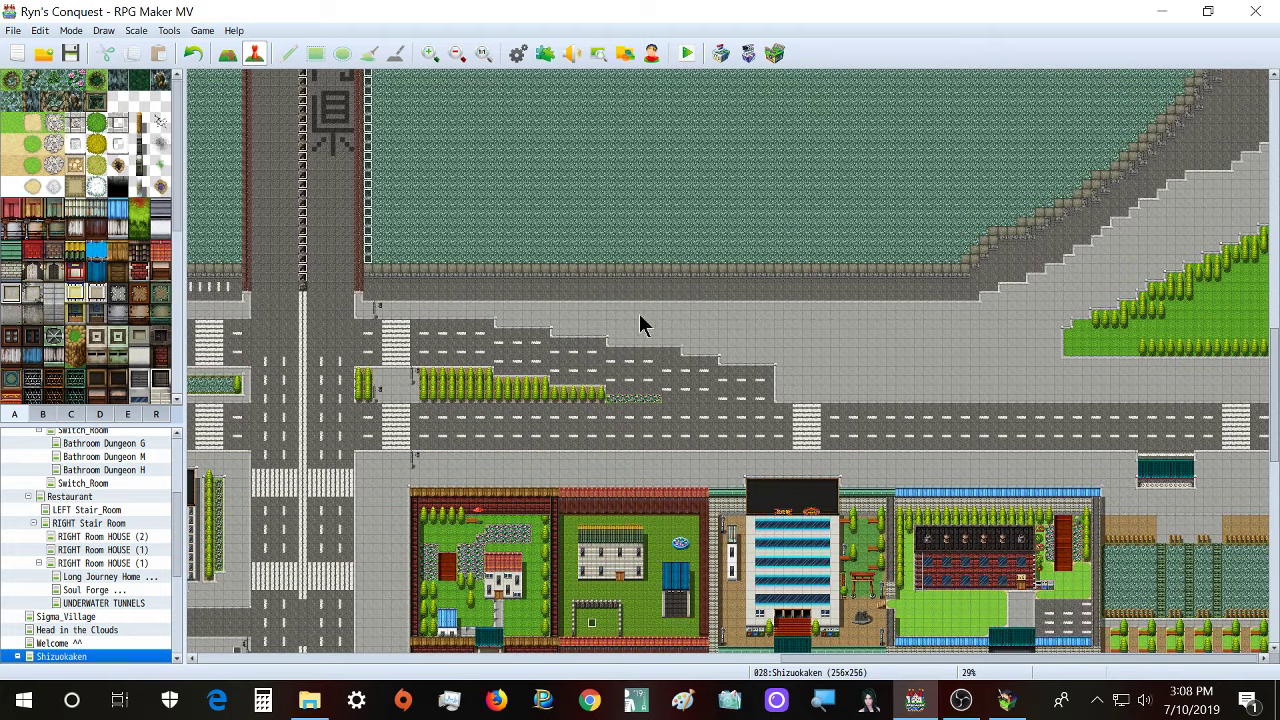
pyautogui.scroll(-5, 1200, 320)
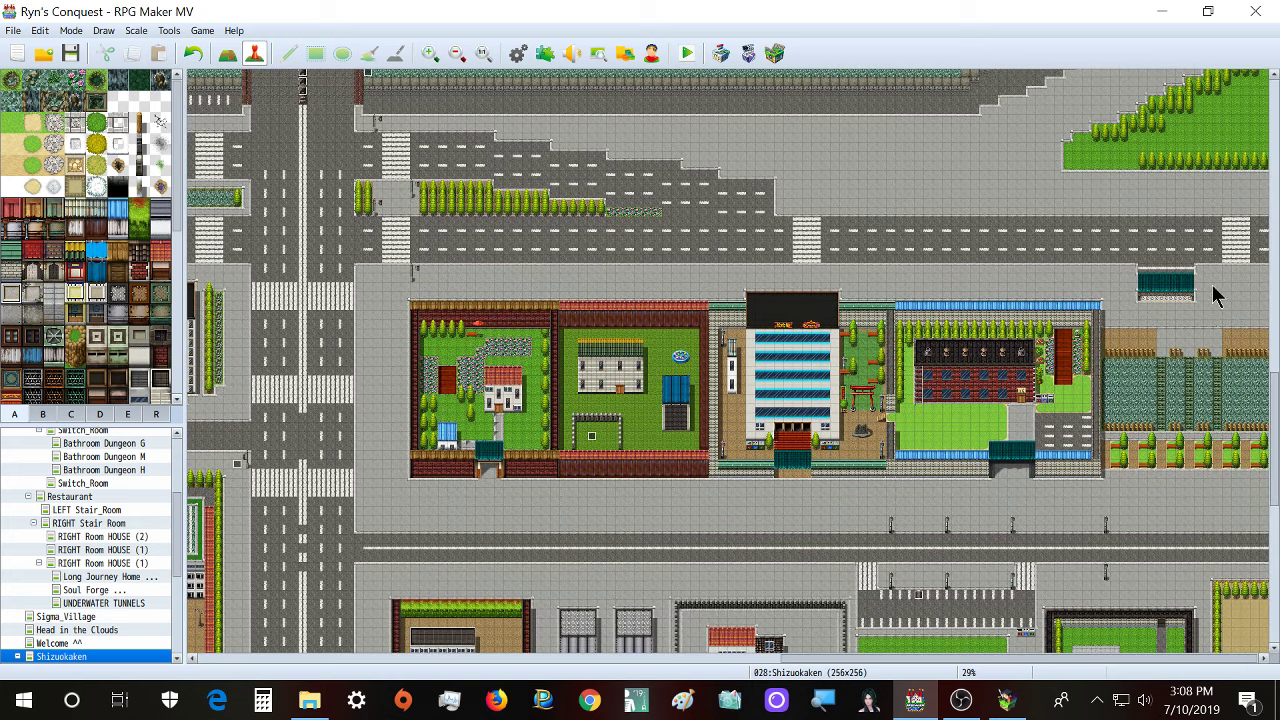
# - Bring the playtest forward and walk right along the sidewalk, then down the ladder to the park benches
pyautogui.click(1005, 700)
pyautogui.press('Right')
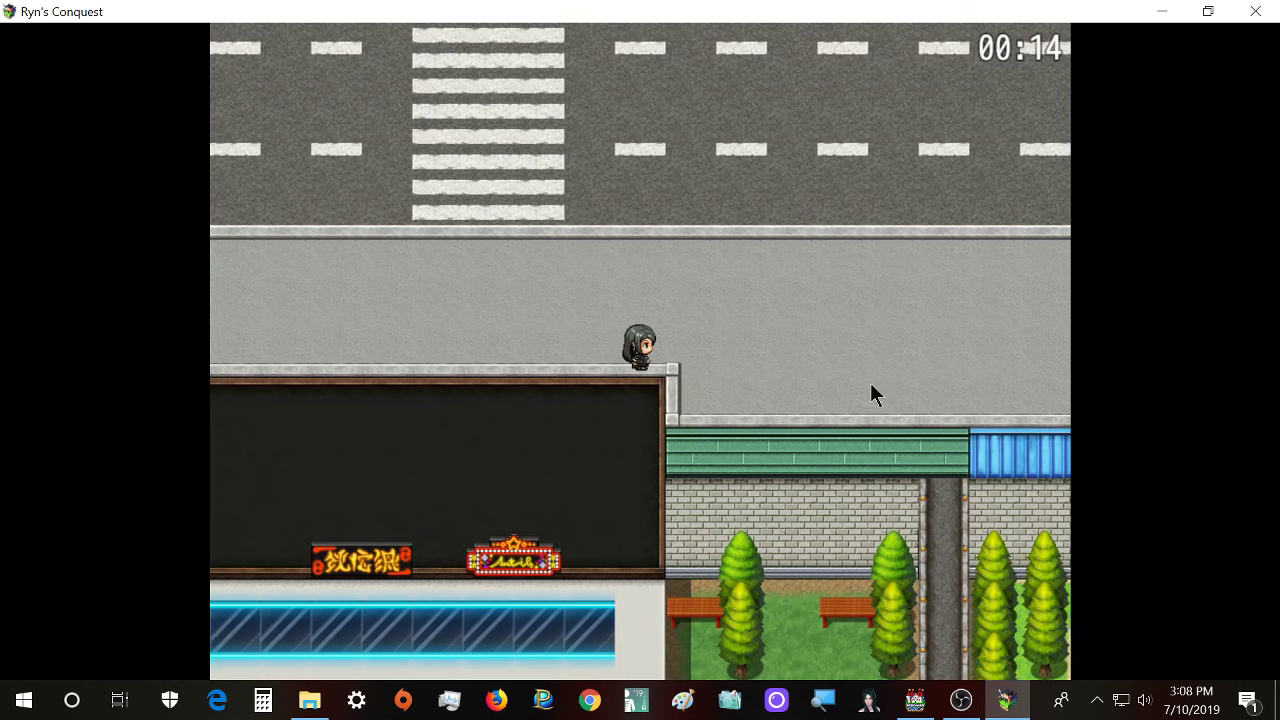
pyautogui.press('Right')
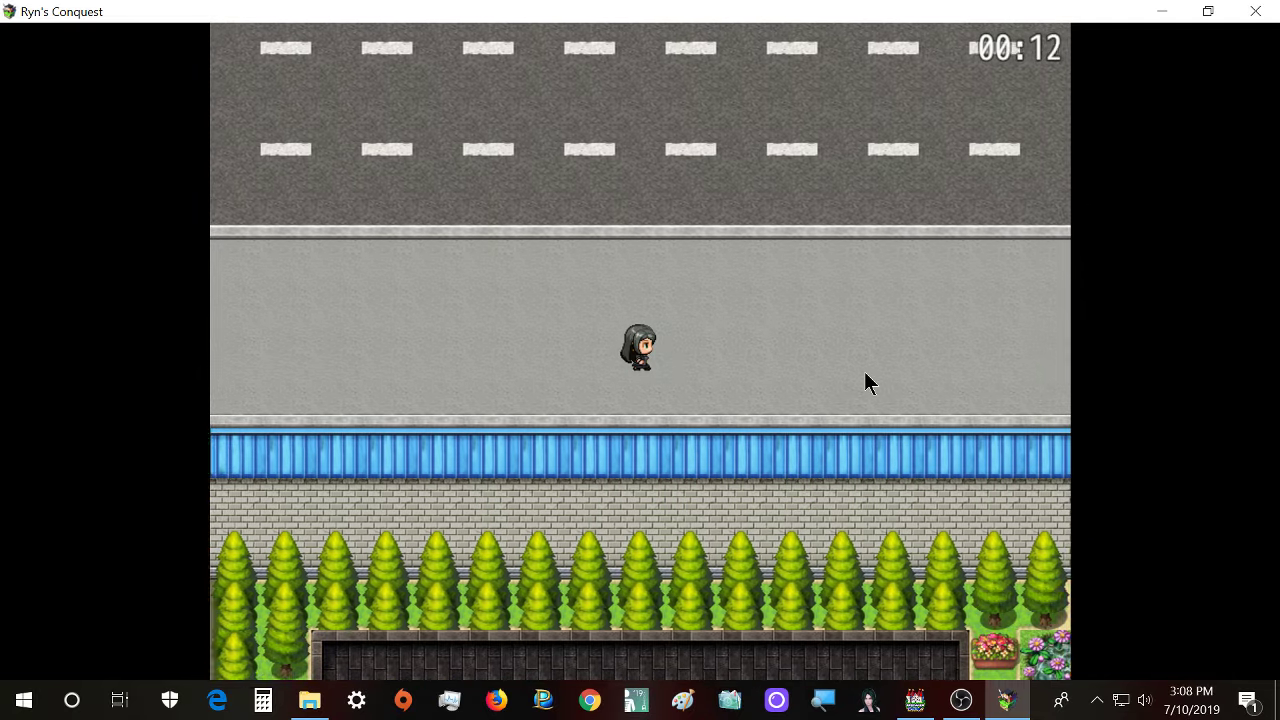
pyautogui.press('Right')
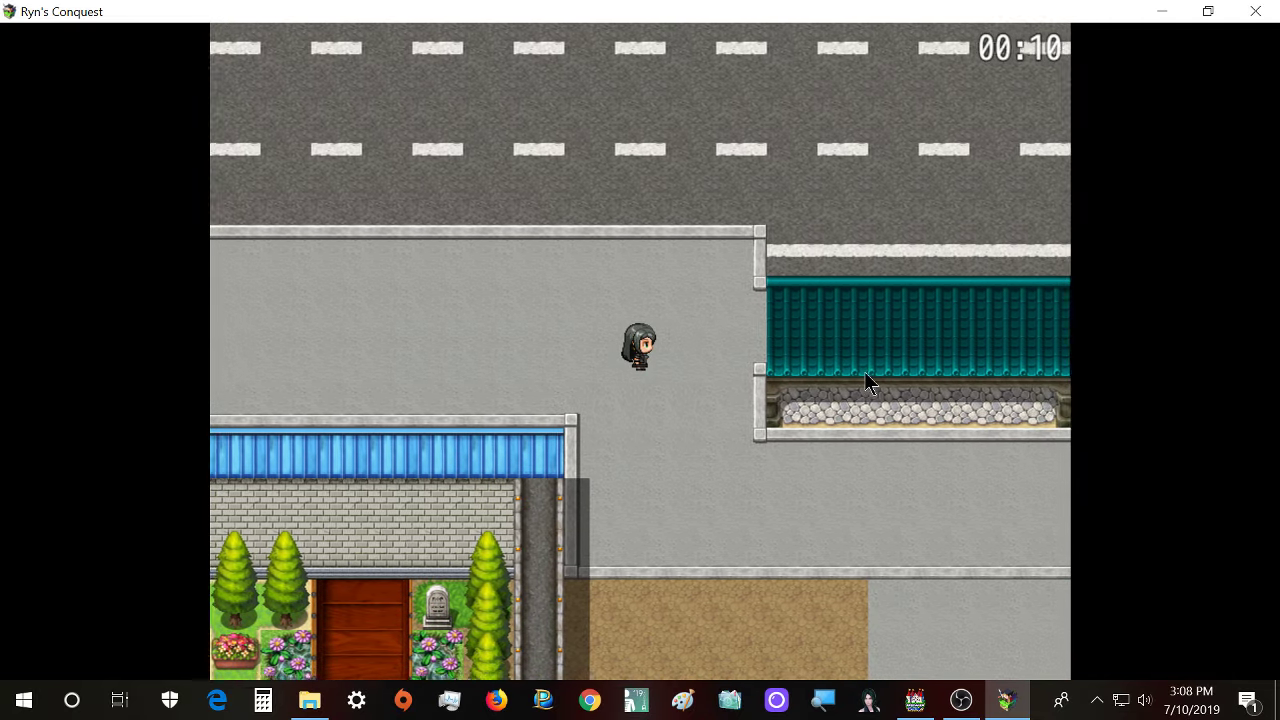
pyautogui.press('Down')
pyautogui.press('Up')
pyautogui.press('Right')
pyautogui.press('Down')
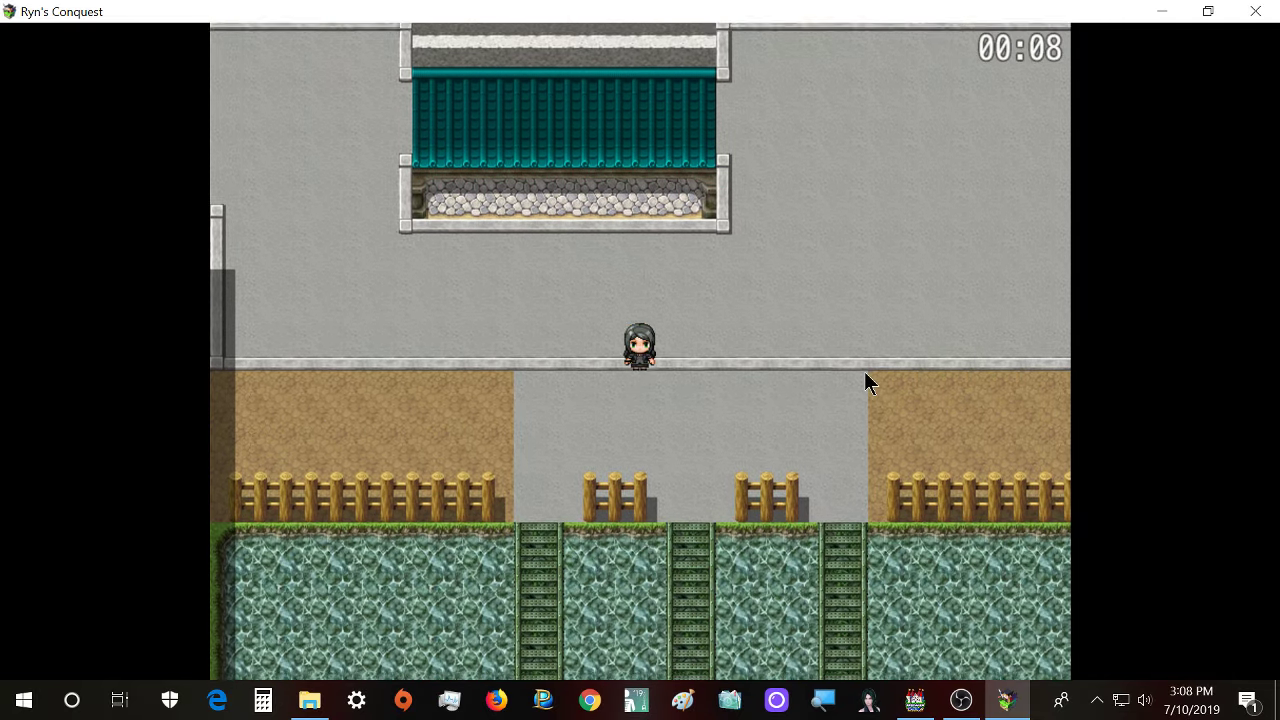
pyautogui.press('Left')
pyautogui.press('Right')
pyautogui.press('Down')
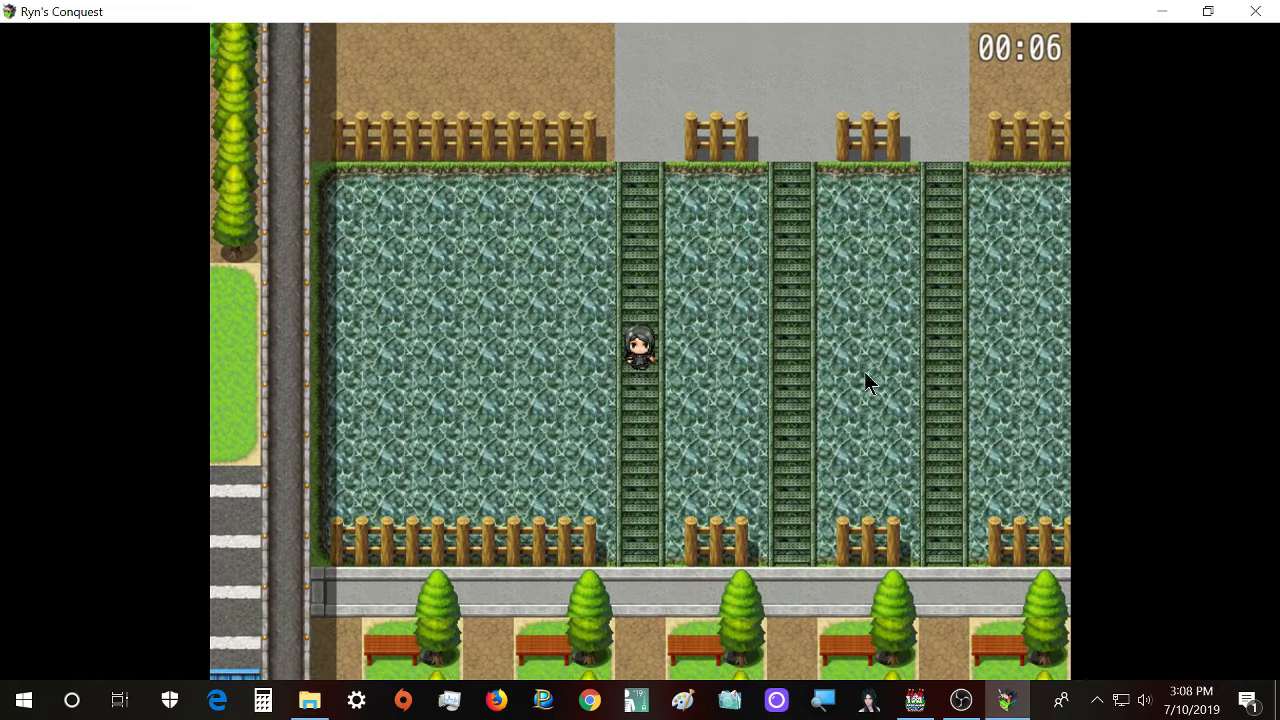
# - Walk between the park benches, out of the park, and under the green-roofed passage toward the Inn
pyautogui.press('Down')
pyautogui.press('Right')
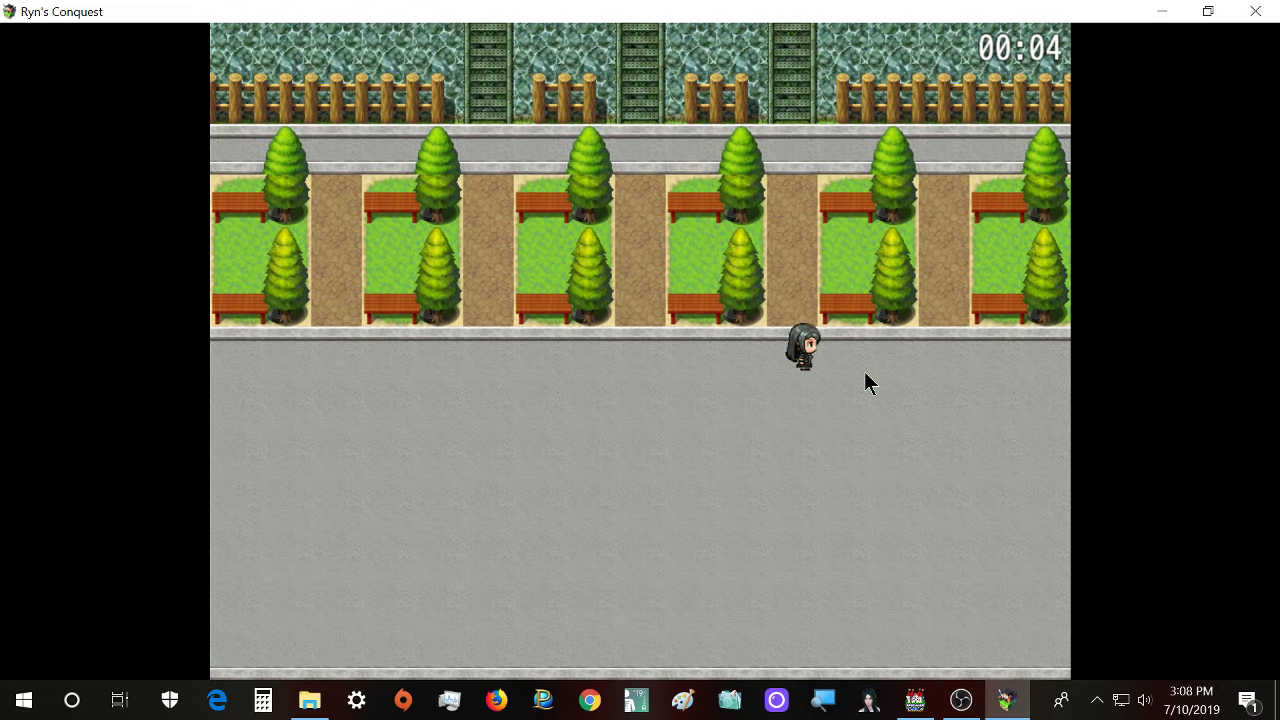
pyautogui.press('Left')
pyautogui.press('Left')
pyautogui.press('Up')
pyautogui.press('Right')
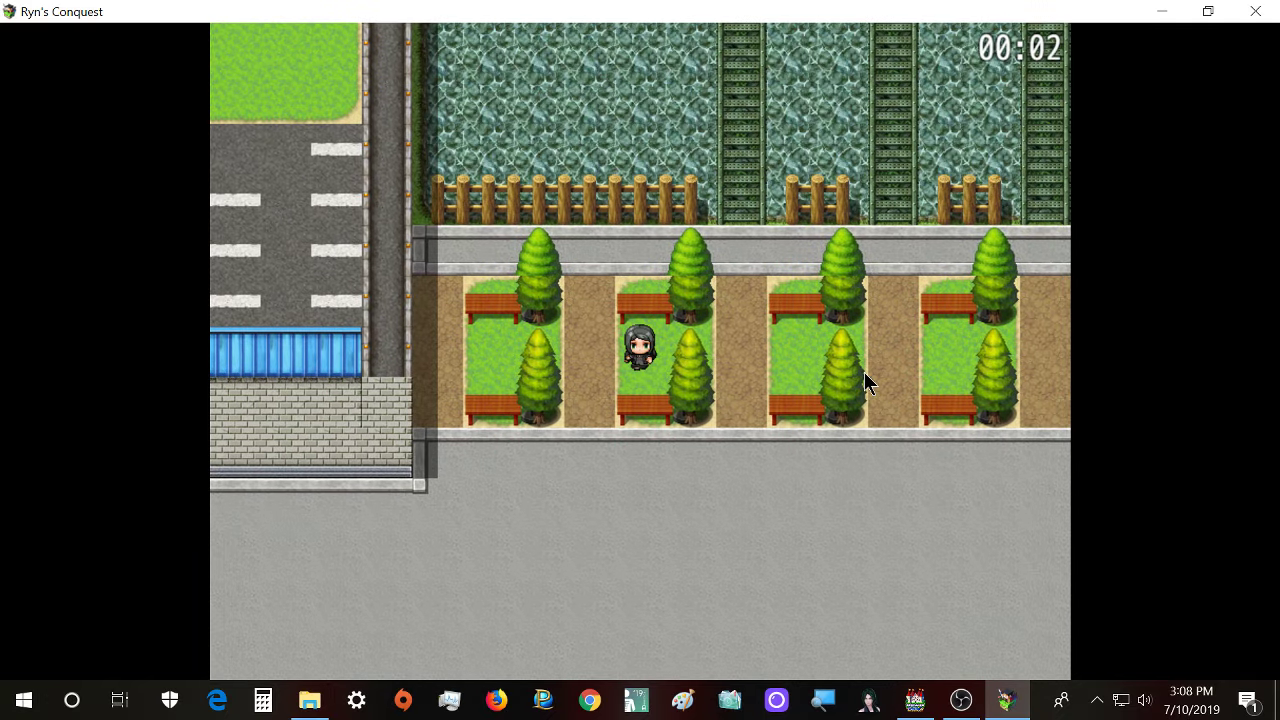
pyautogui.press('Left')
pyautogui.press('Down')
pyautogui.press('Left')
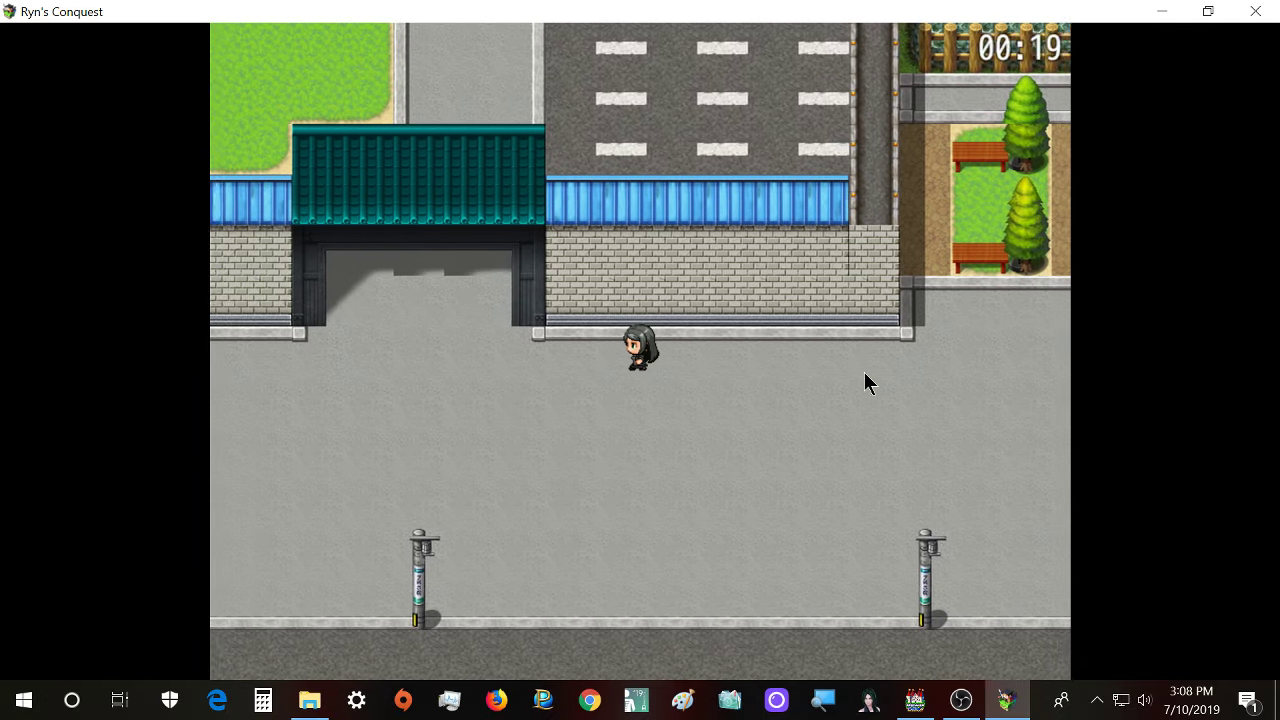
pyautogui.press('Up')
pyautogui.press('Left')
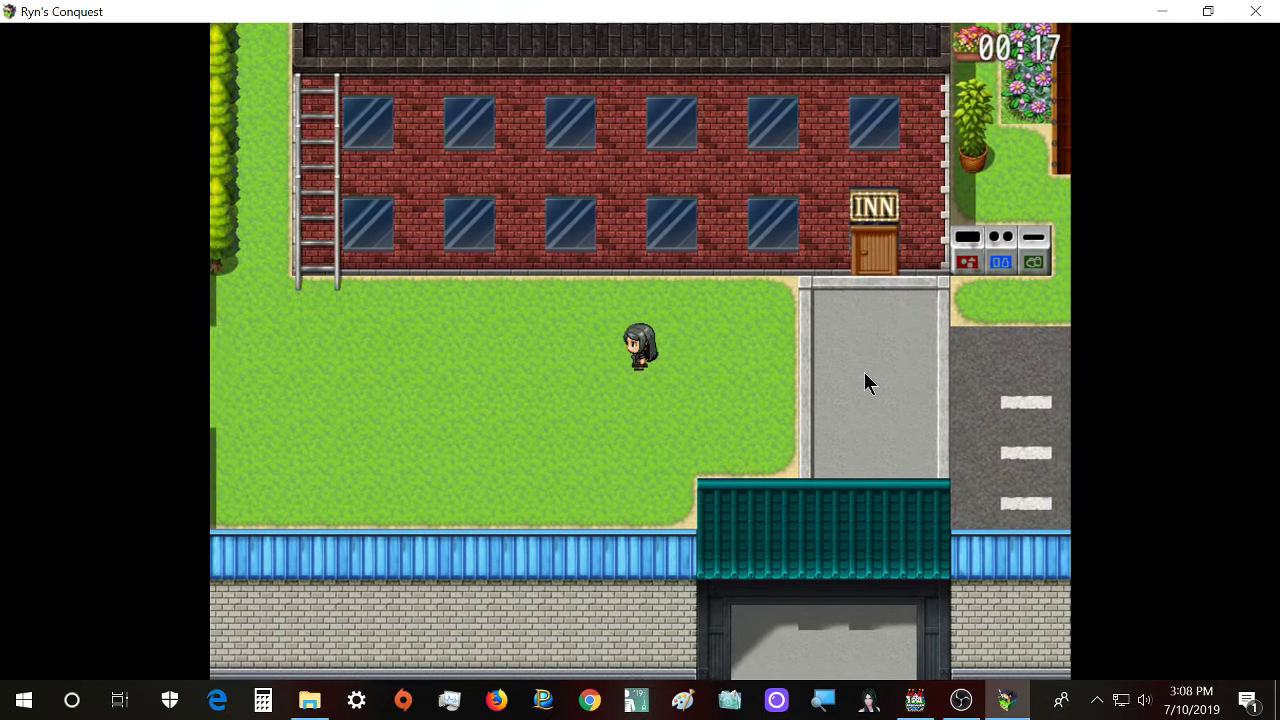
pyautogui.press('Left')
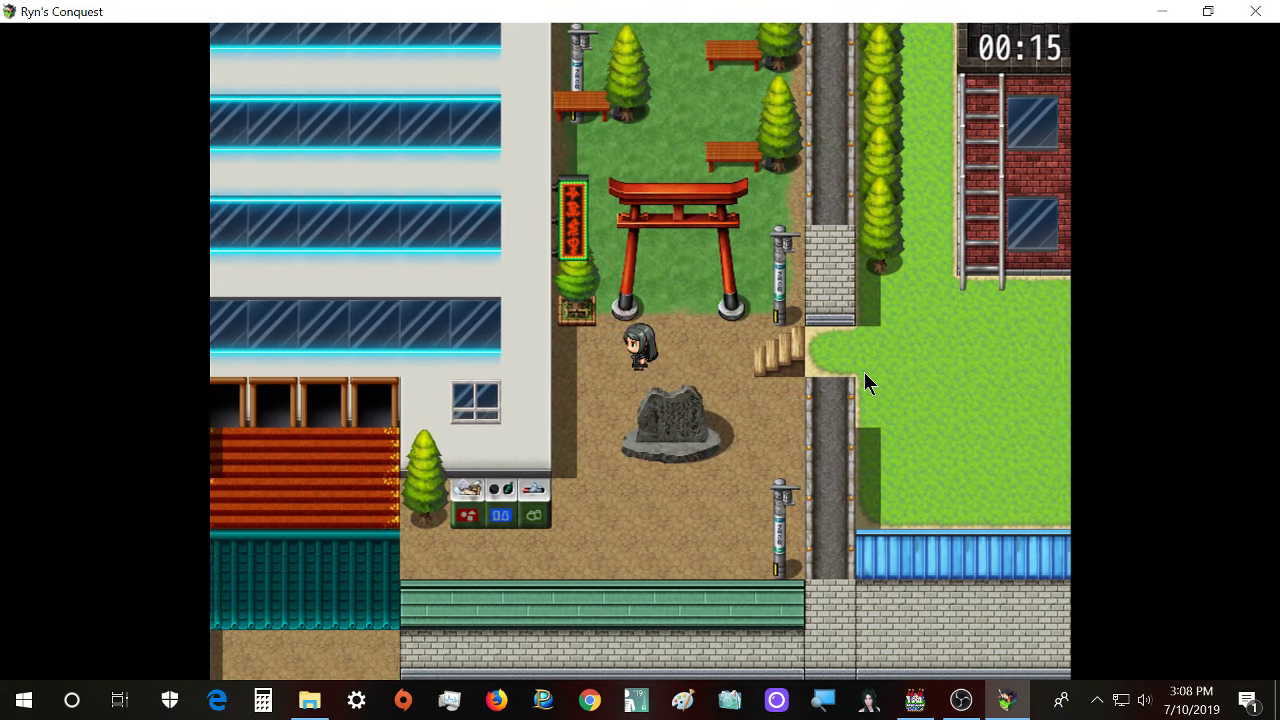
# - Walk past the stone, up through the torii into the tree-lined park, and back to the lawn
pyautogui.press('Down')
pyautogui.press('Right')
pyautogui.press('Up')
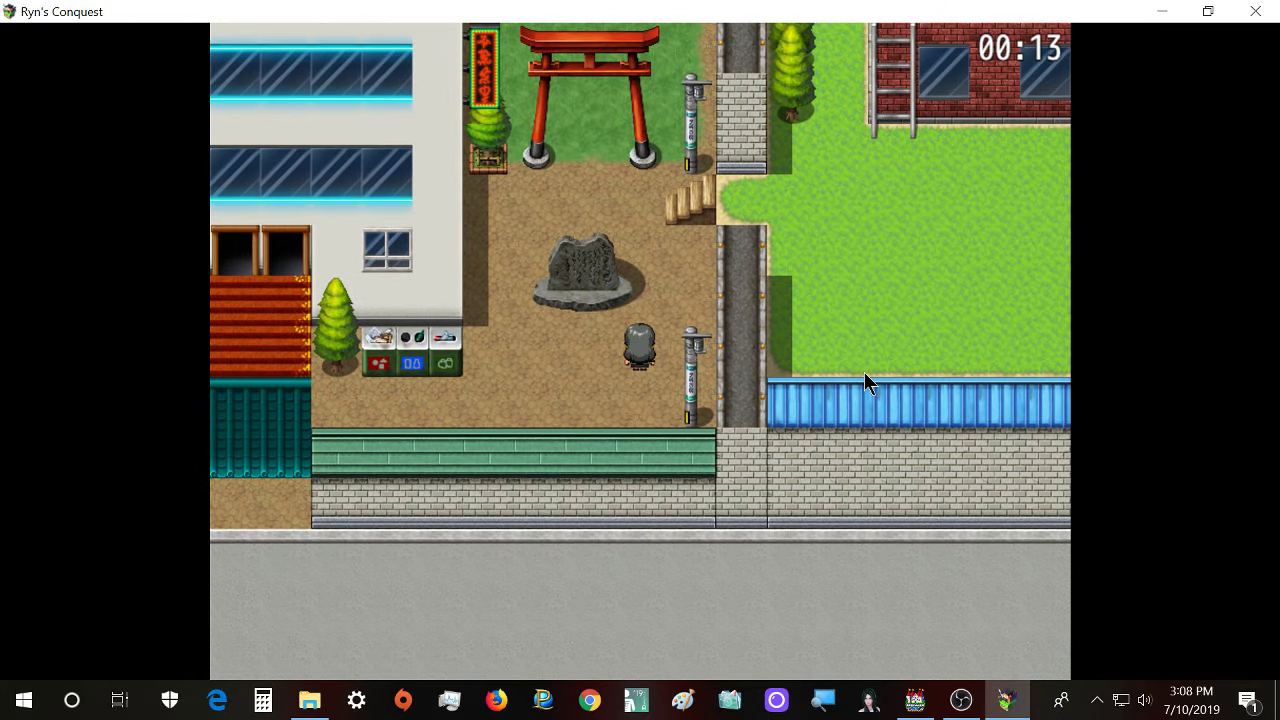
pyautogui.press('Left')
pyautogui.press('Up')
pyautogui.press('Right')
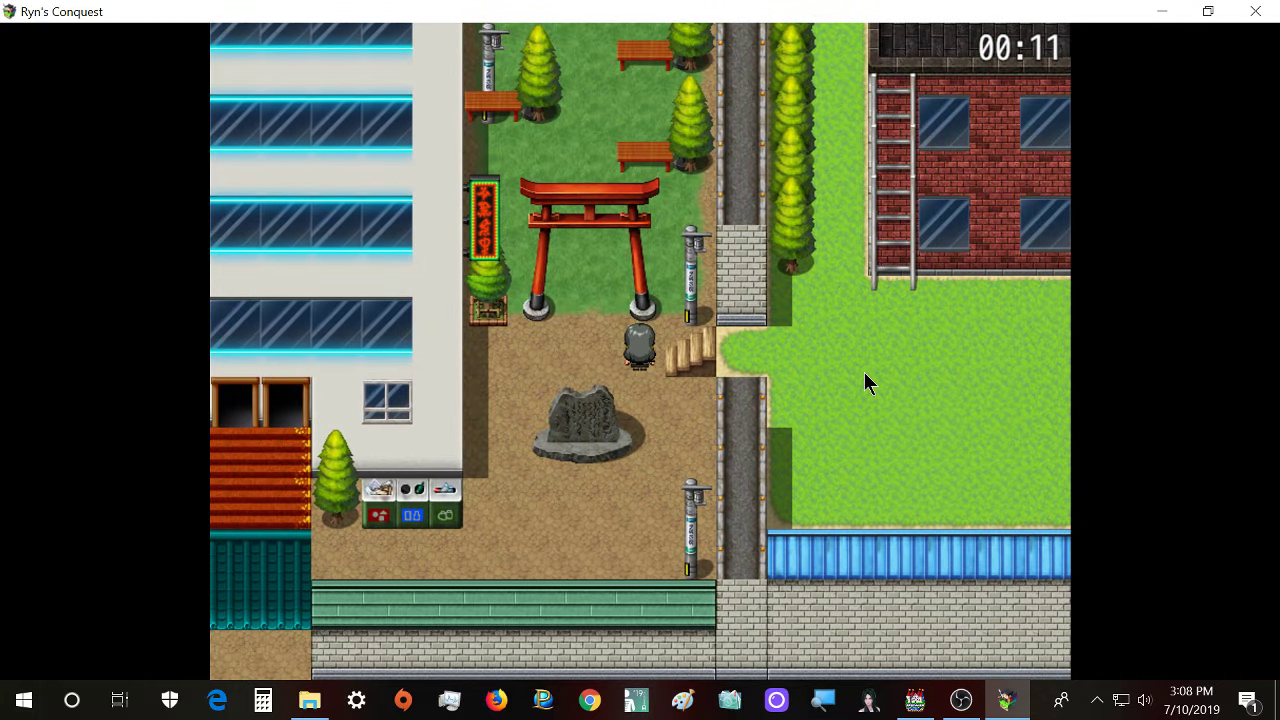
pyautogui.press('Up')
pyautogui.press('Down')
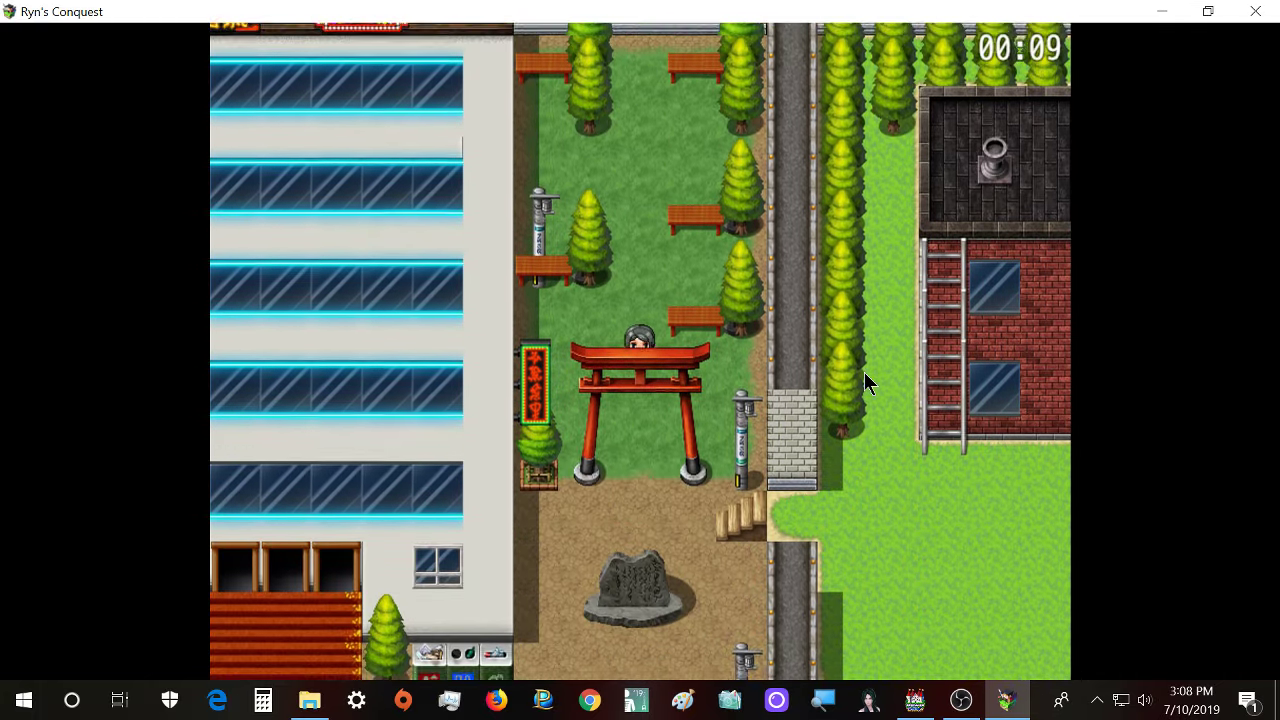
pyautogui.press('Right')
pyautogui.press('Up')
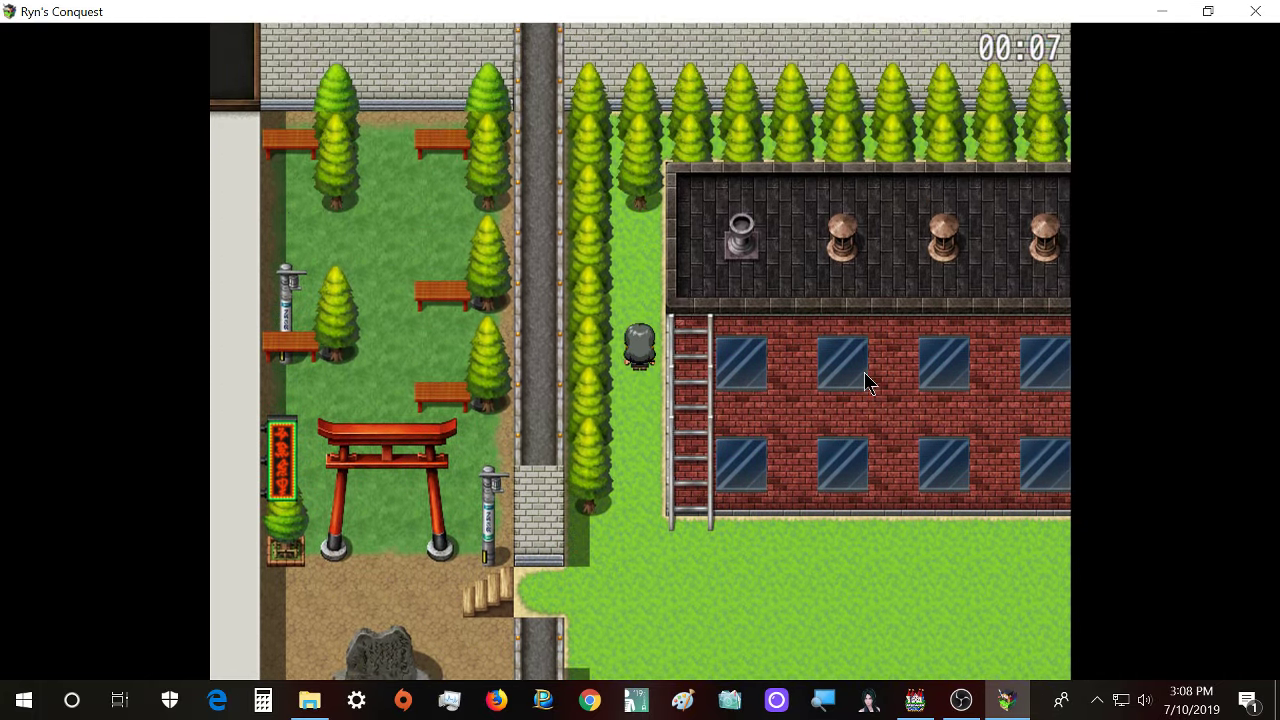
pyautogui.press('Down')
# - Climb the brick building's ladder, walk along its roof, and climb back down
pyautogui.press('Right')
pyautogui.press('Up')
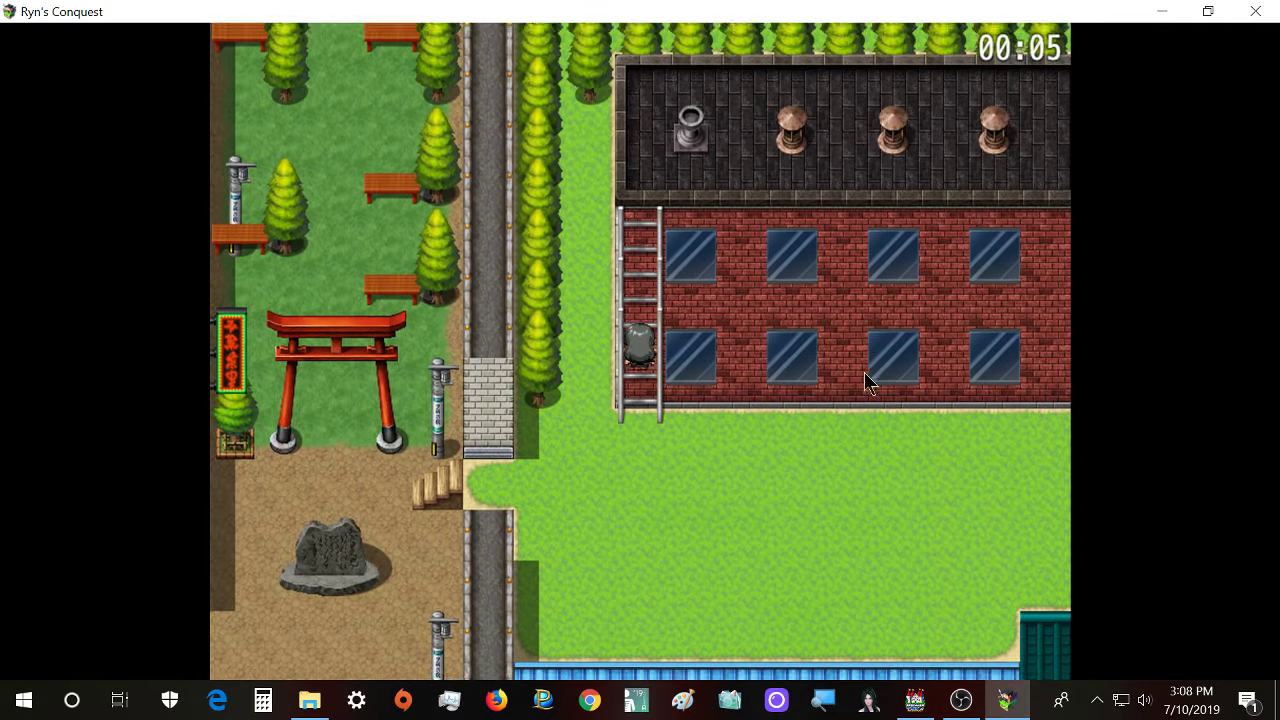
pyautogui.press('Right')
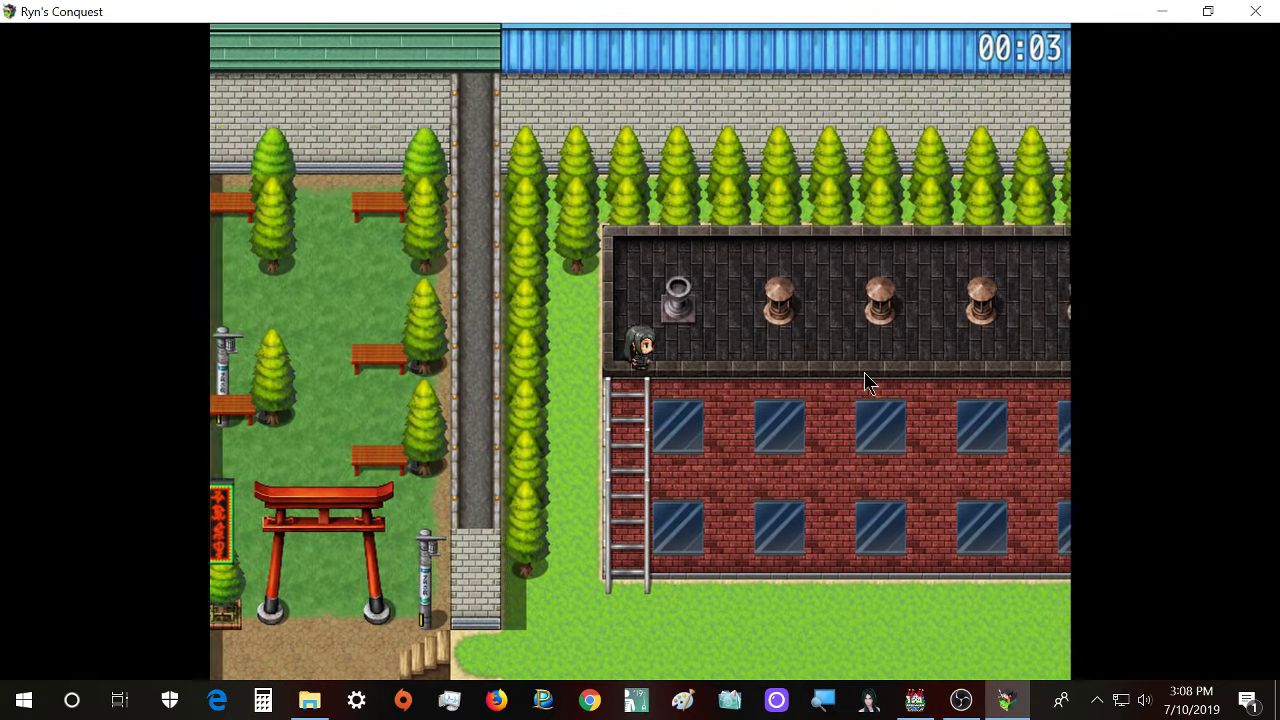
pyautogui.press('Left')
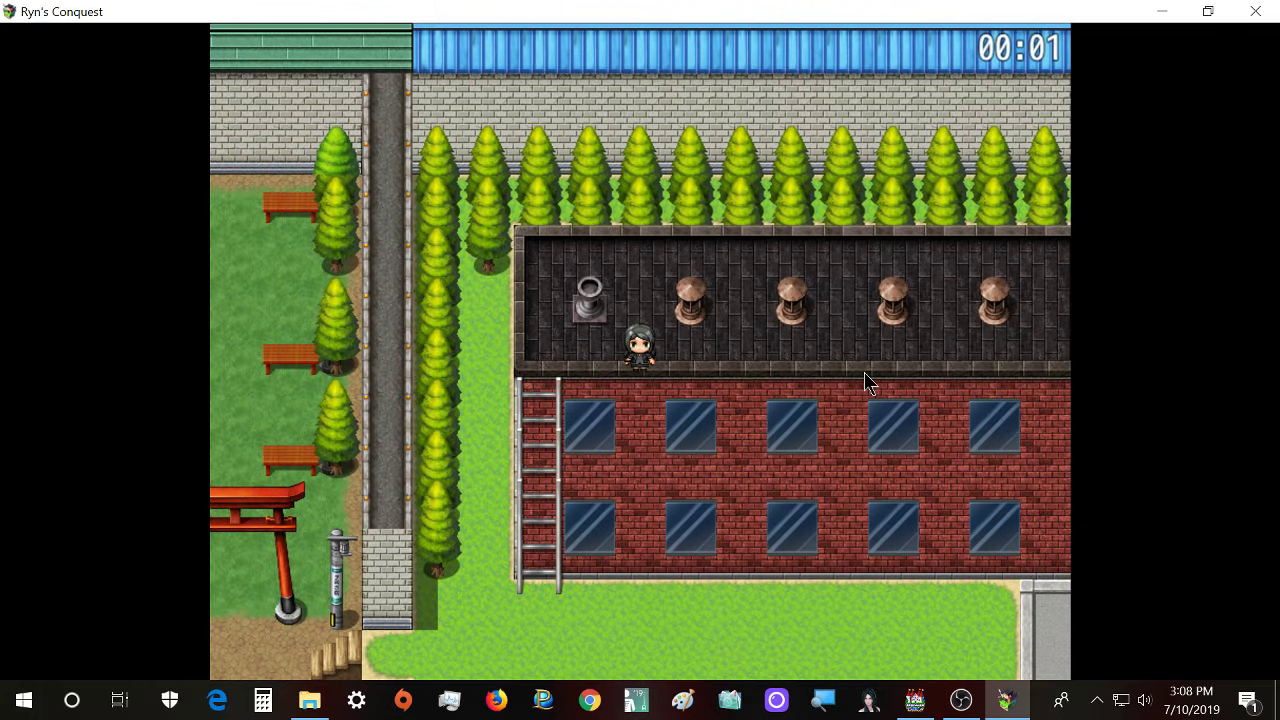
pyautogui.press('Down')
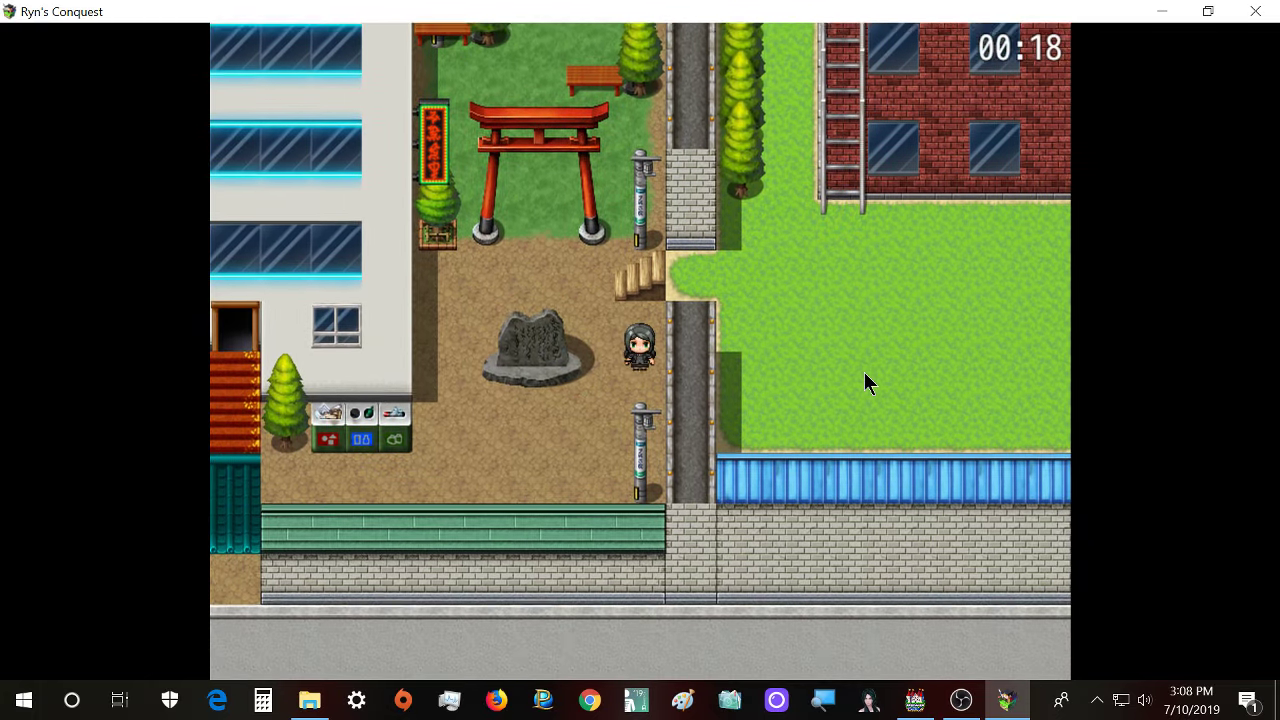
# - Walk around the stone and past the building entrance along the hospital front
pyautogui.press('Left')
pyautogui.press('Down')
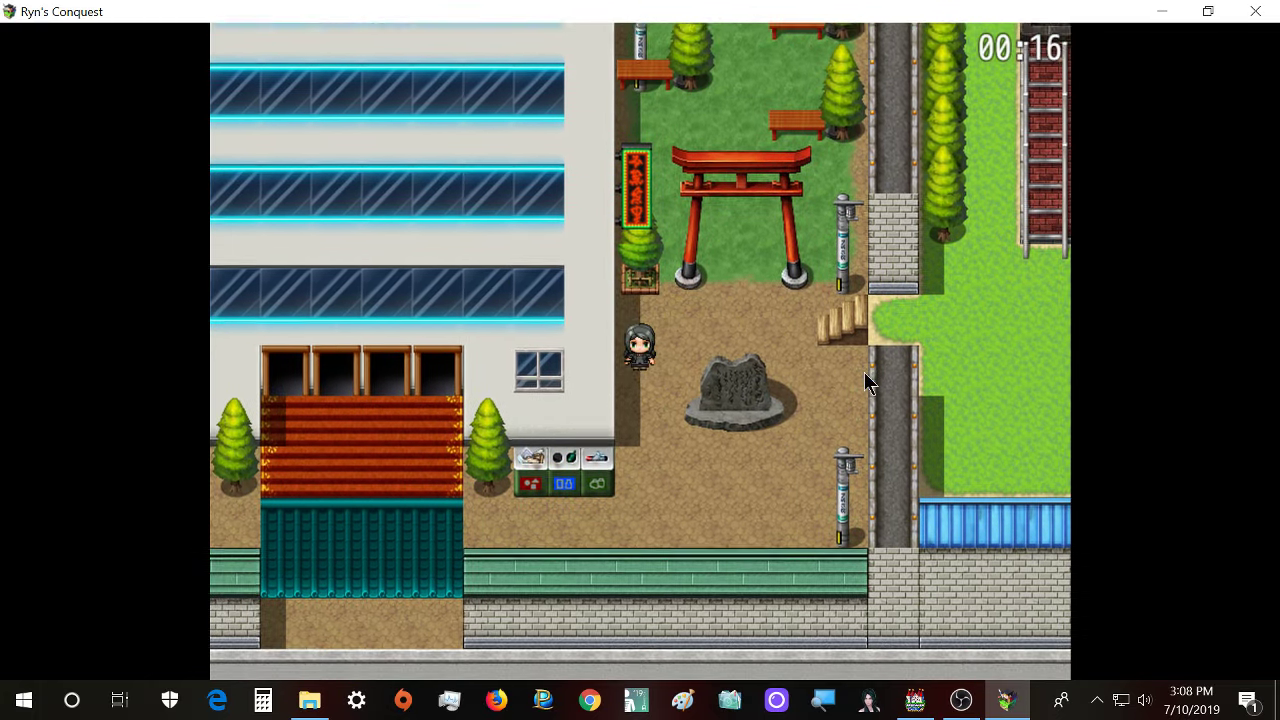
pyautogui.press('Left')
pyautogui.press('Right')
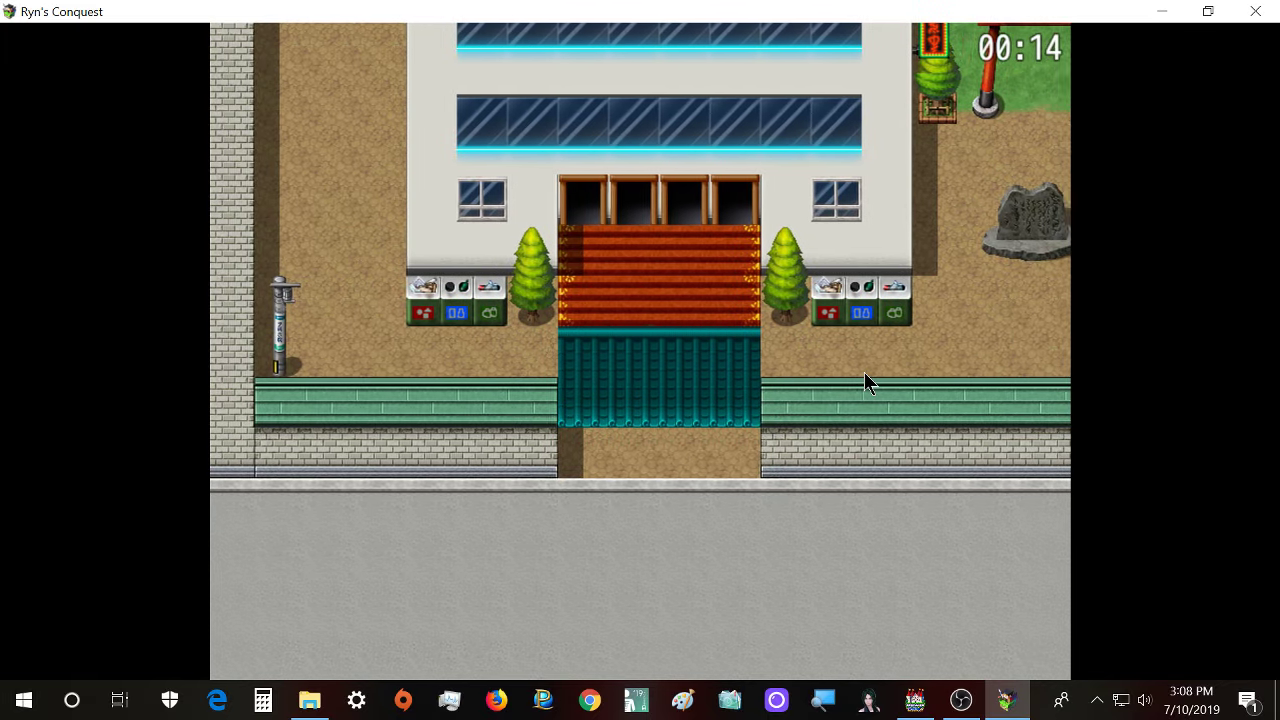
pyautogui.press('Left')
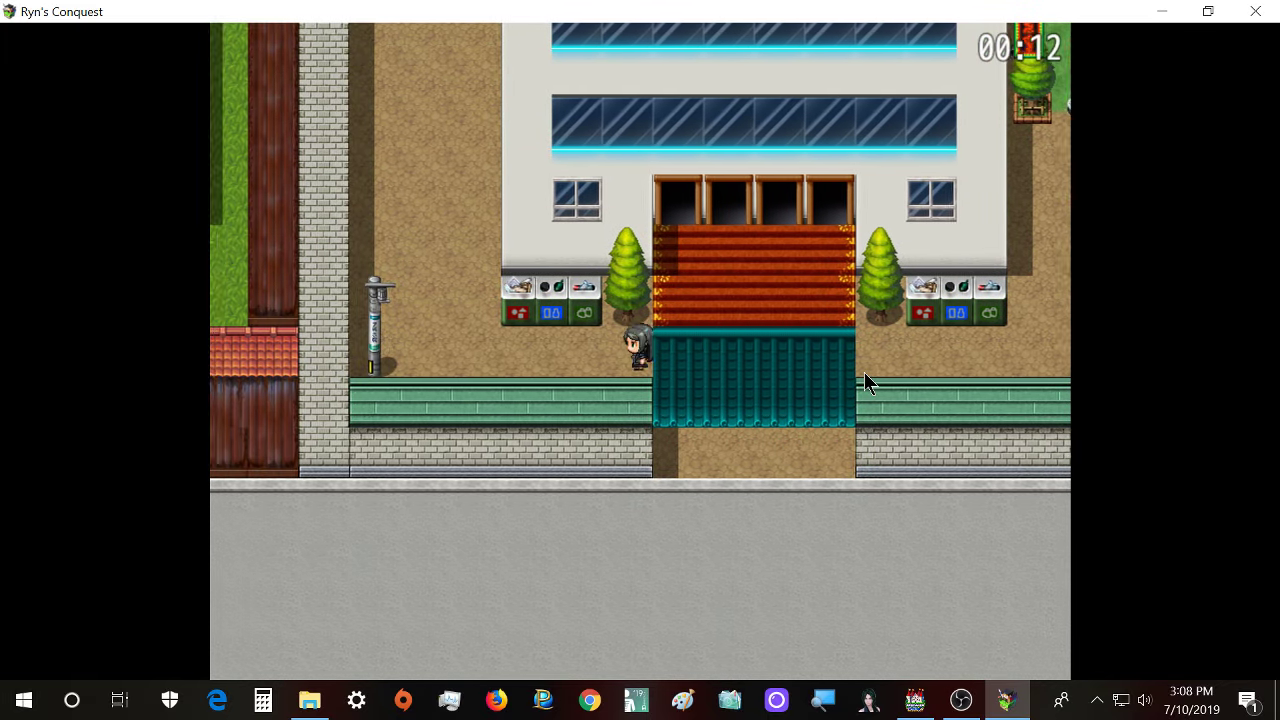
pyautogui.press('Right')
pyautogui.press('Left')
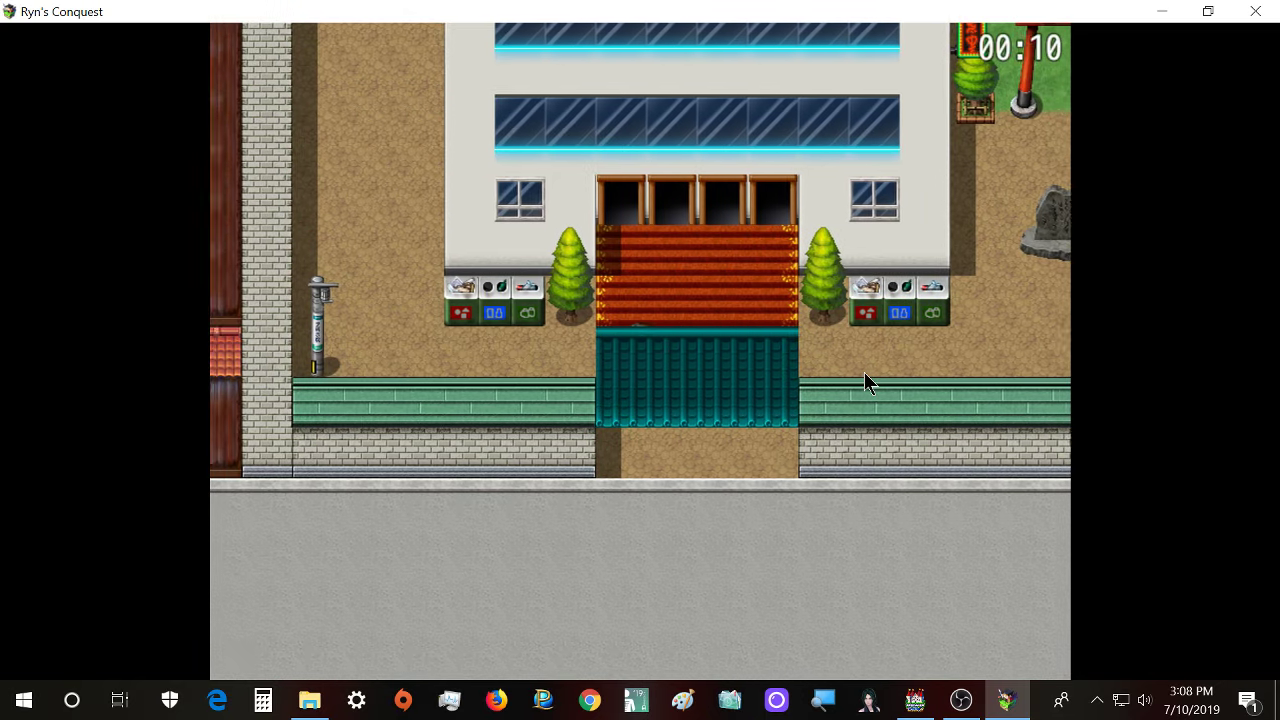
# - Walk up beside the hospital and back and forth along its front wall
pyautogui.press('Right')
pyautogui.press('Up')
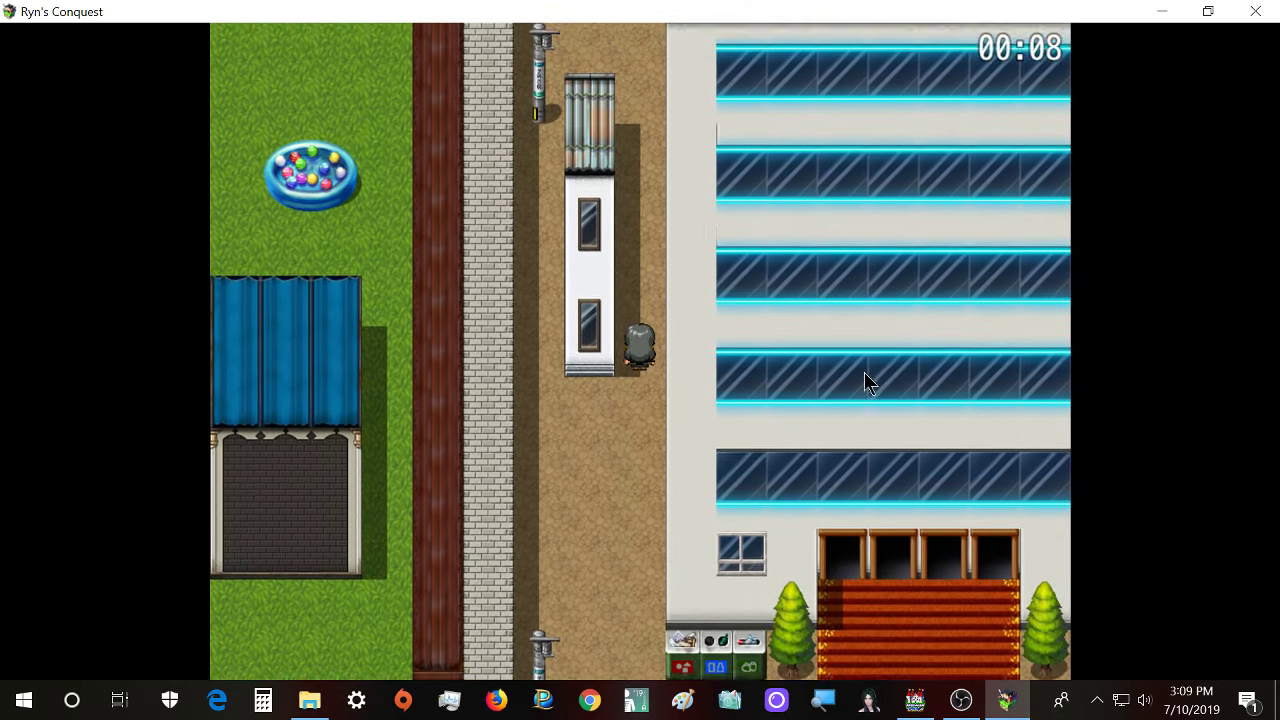
pyautogui.press('Down')
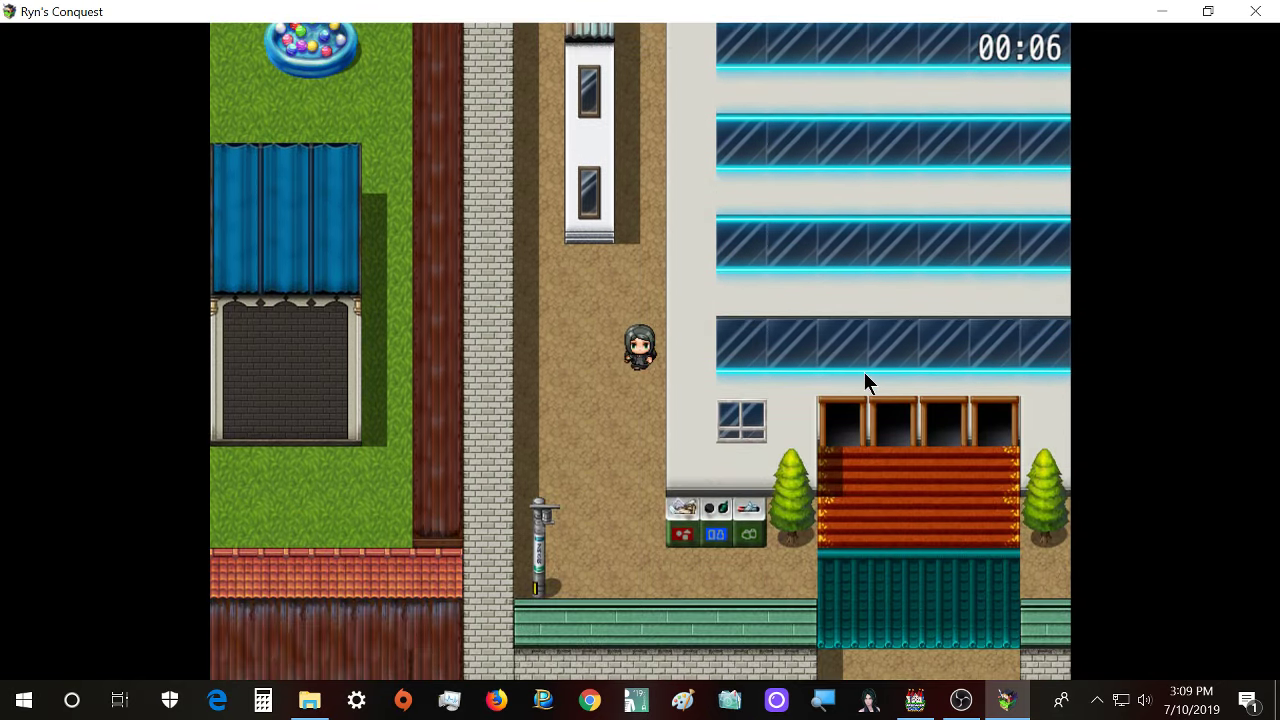
pyautogui.press('Right')
pyautogui.press('Right')
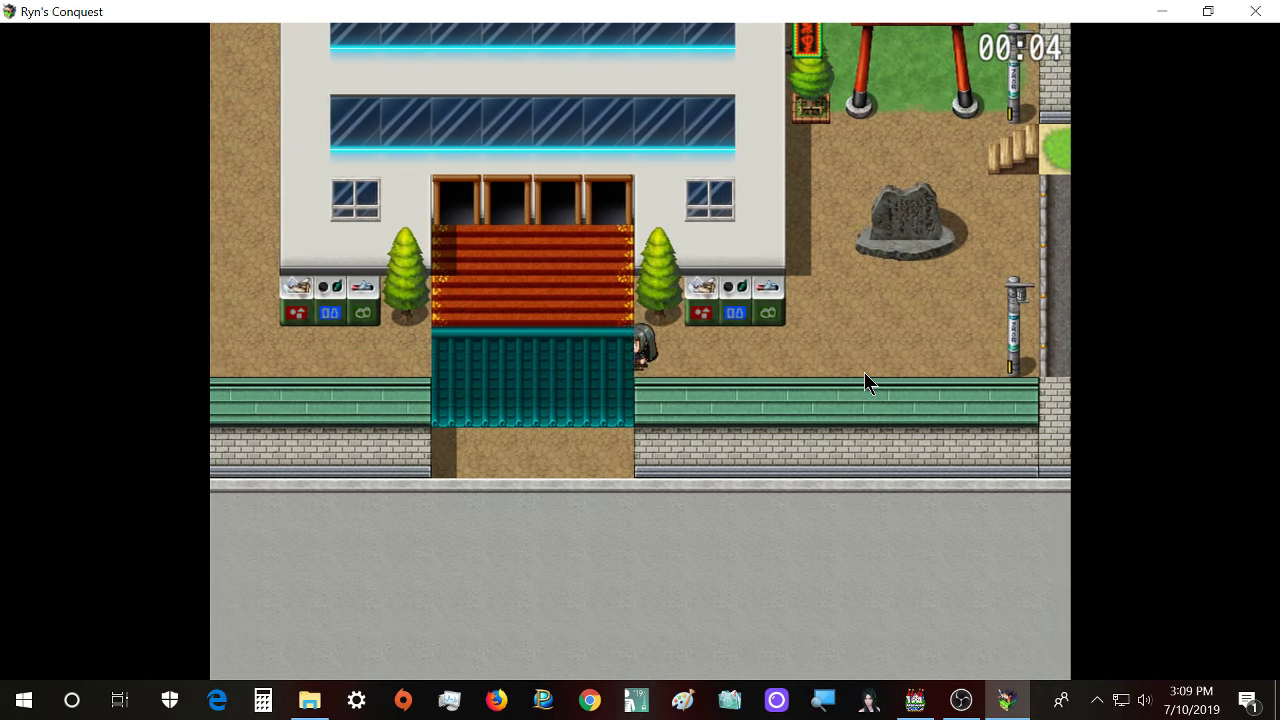
pyautogui.press('Left')
pyautogui.press('Right')
pyautogui.press('Left')
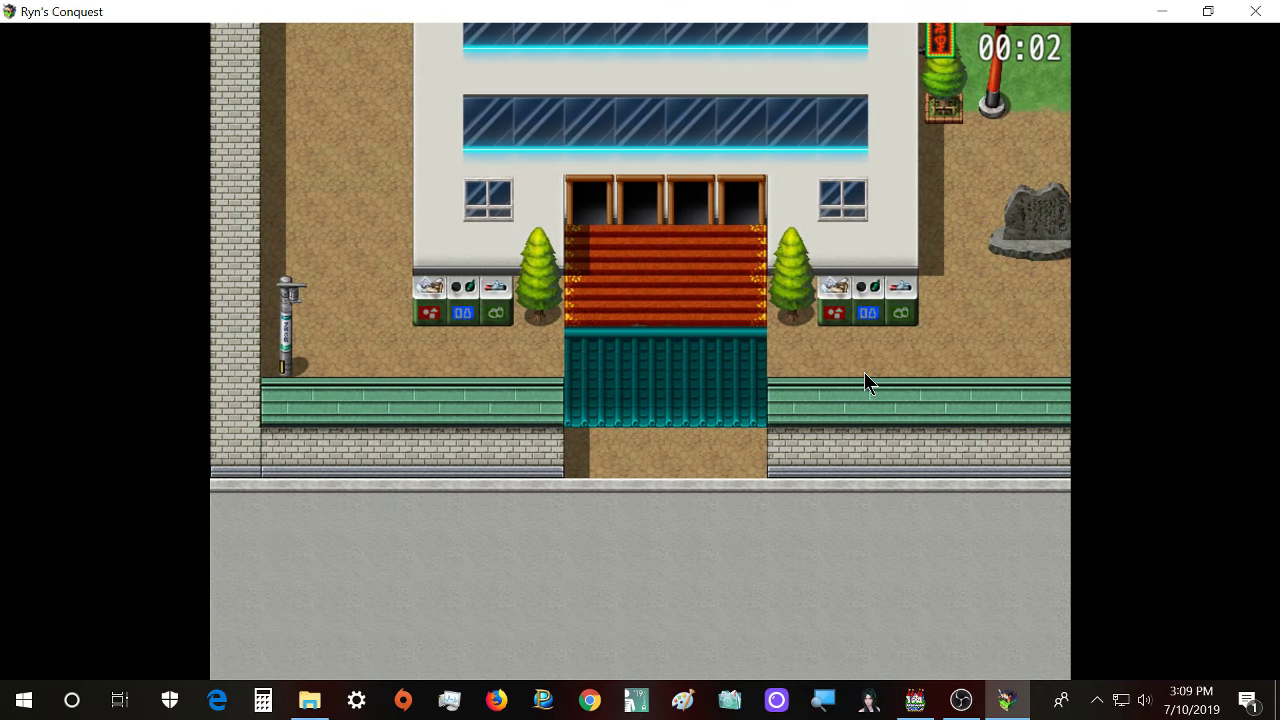
# - Walk up to the torii shrine and past it onto the grass by the INN
pyautogui.press('Right')
pyautogui.press('Up')
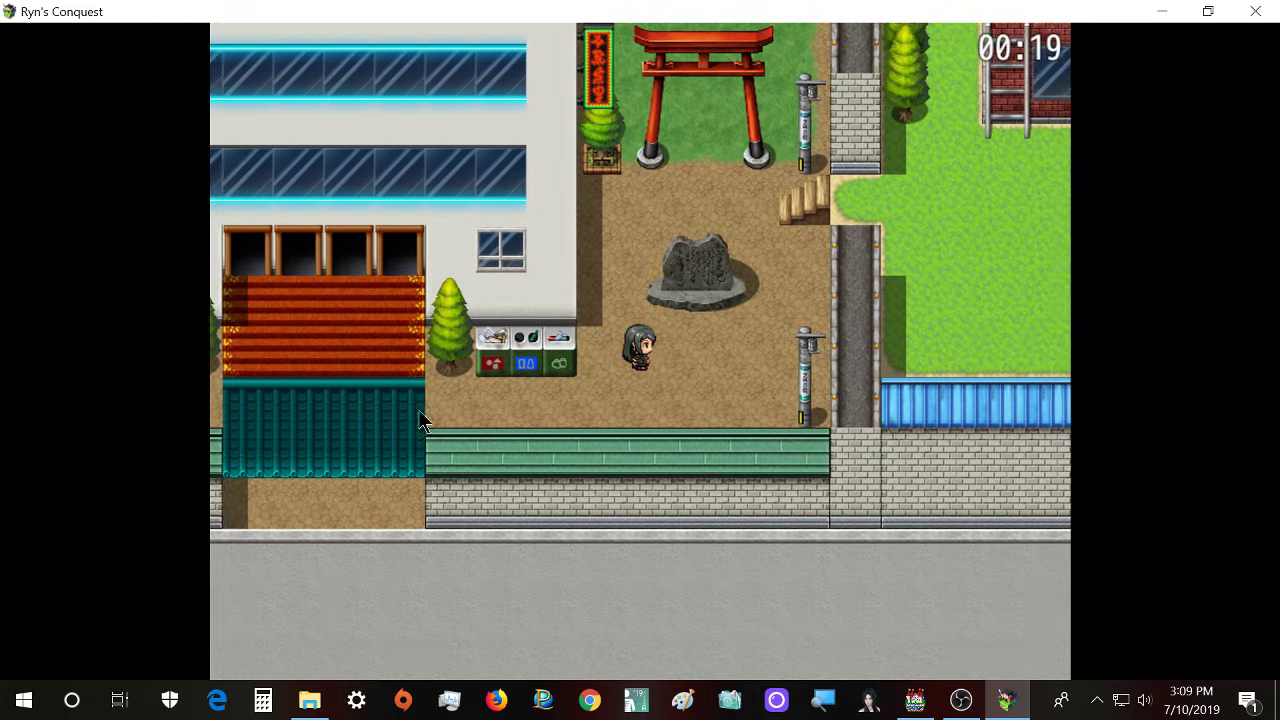
pyautogui.press('Right')
pyautogui.press('Left')
pyautogui.press('Up')
pyautogui.press('Up')
pyautogui.press('Right')
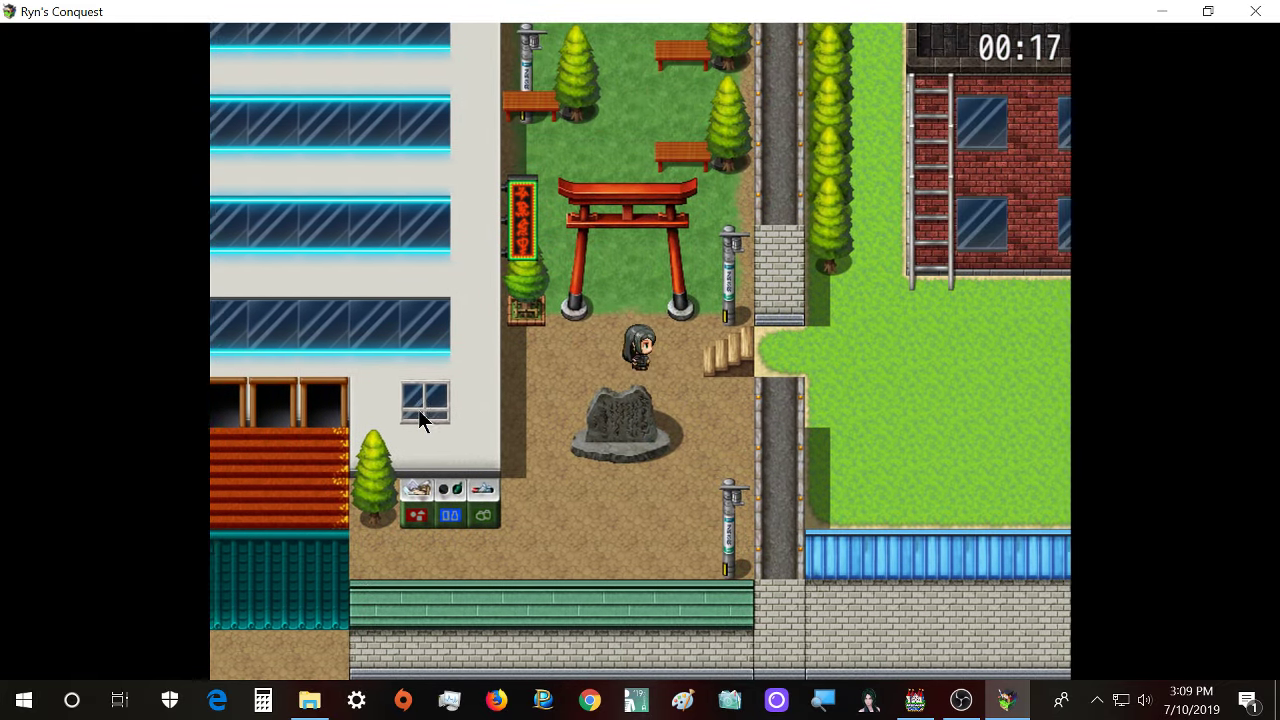
pyautogui.press('Down')
pyautogui.press('Right')
pyautogui.press('Right')
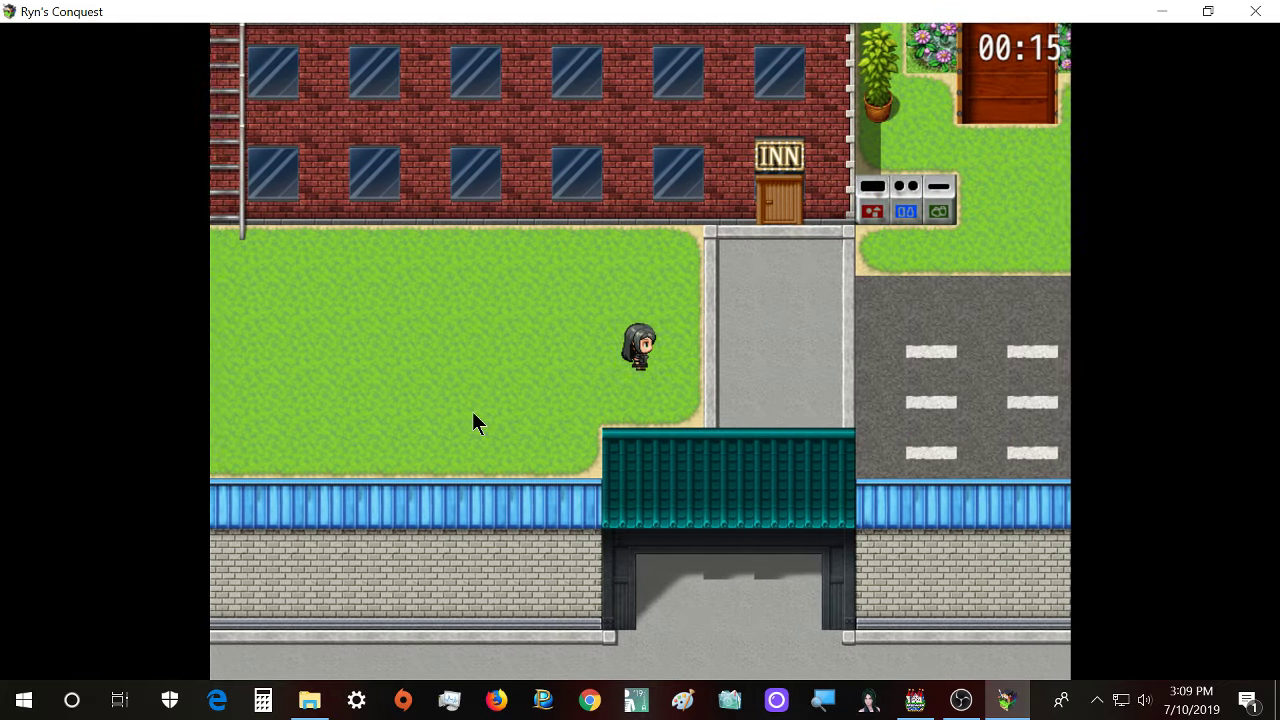
# - Walk through the wall gate, left along the road, and into the hospital gate opening
pyautogui.press('Down')
pyautogui.press('Left')
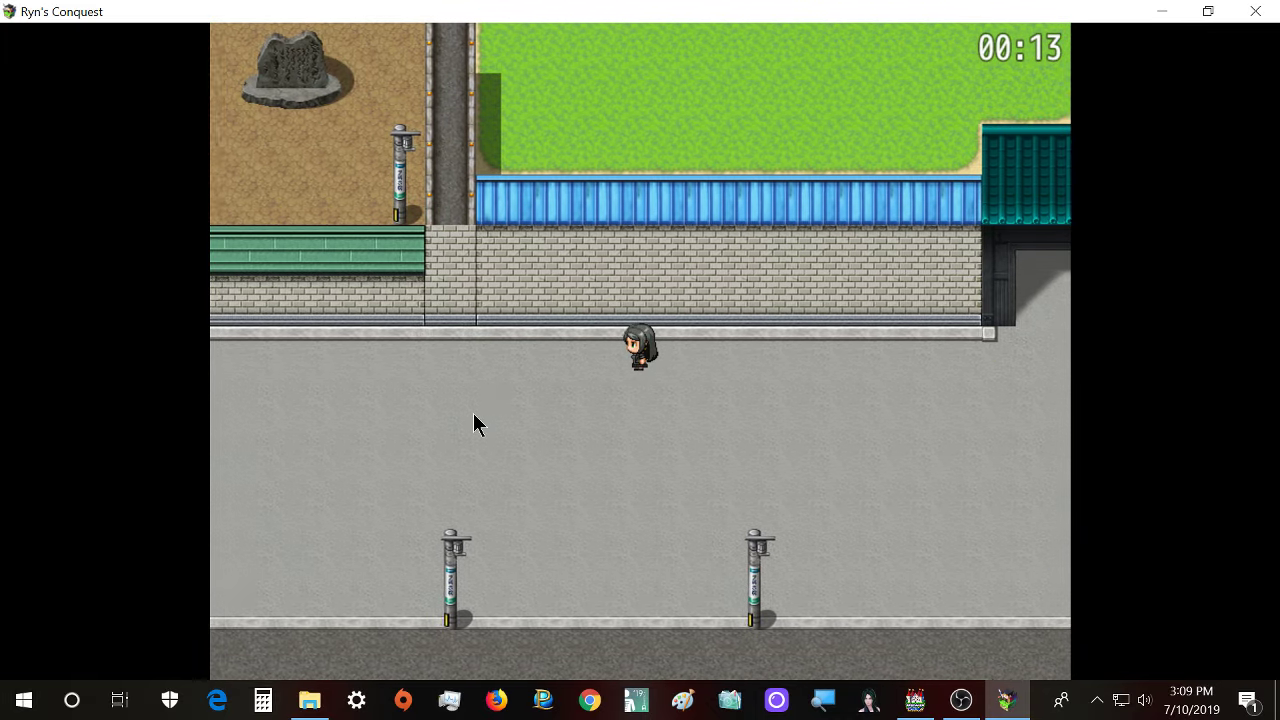
pyautogui.press('Left')
pyautogui.press('Up')
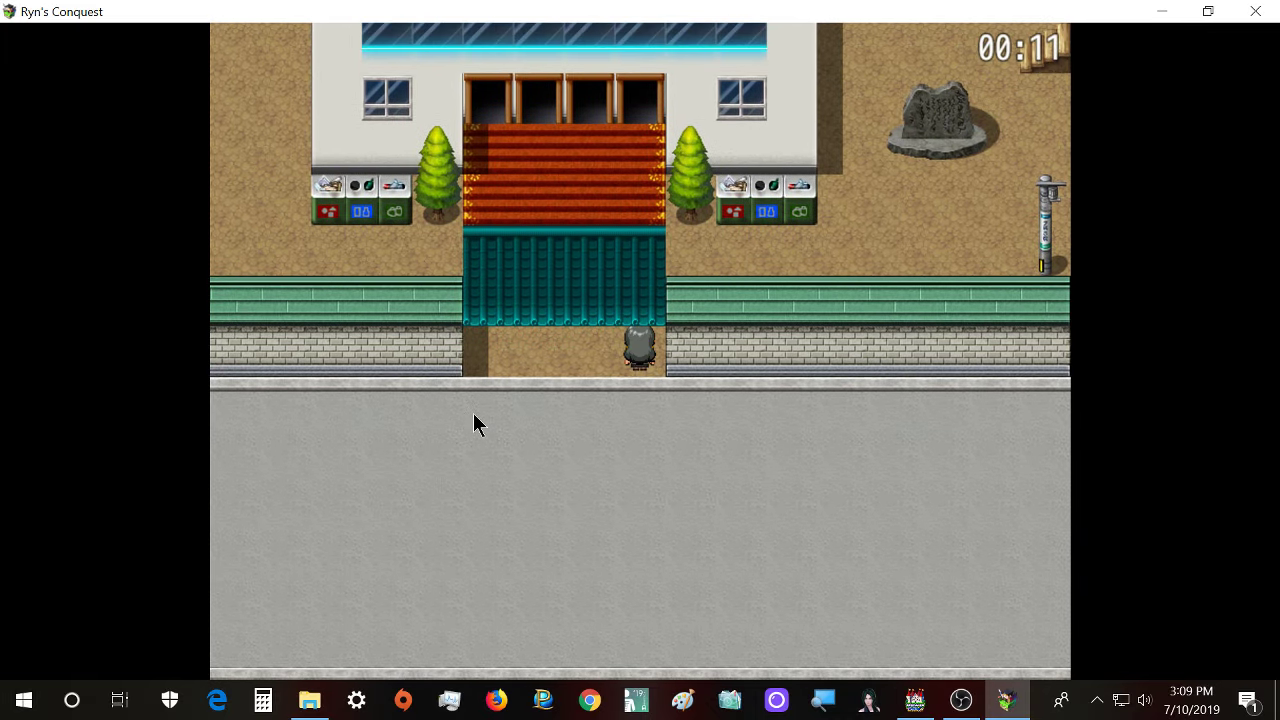
pyautogui.press('Left')
pyautogui.press('Up')
pyautogui.press('Right')
pyautogui.press('Left')
pyautogui.click(922, 714)
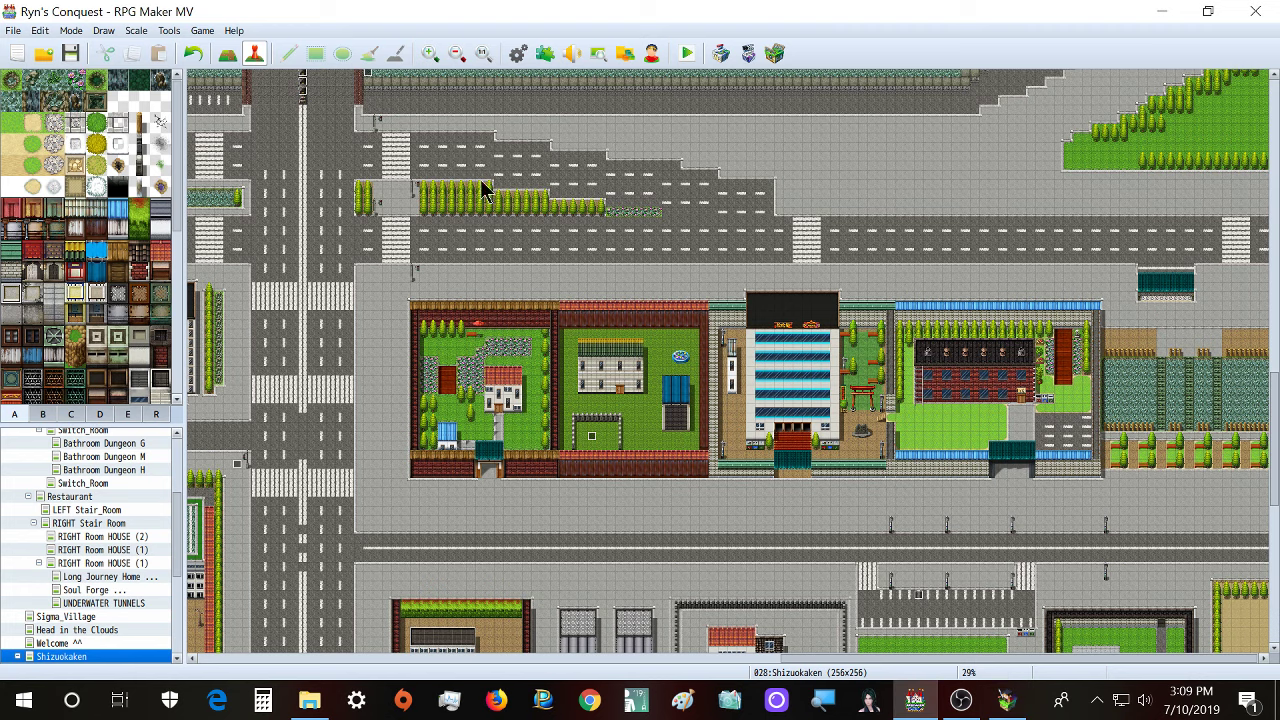
pyautogui.press('F9')
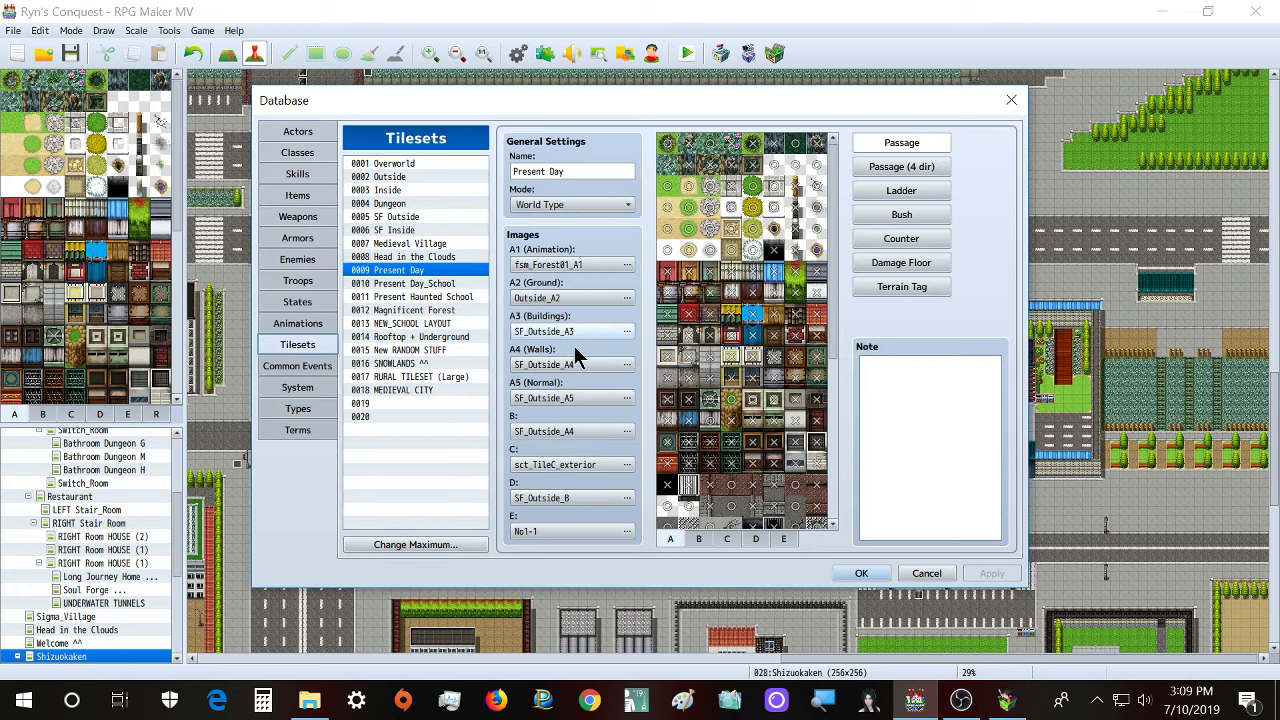
pyautogui.click(736, 539)
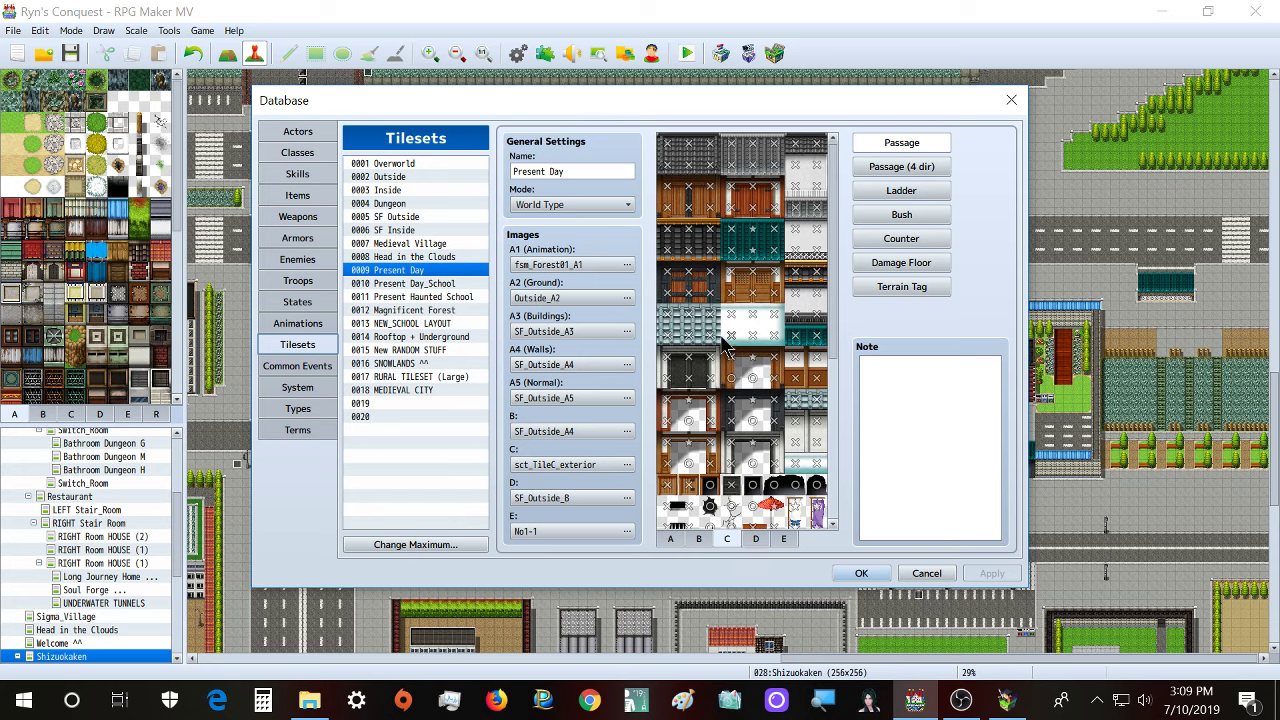
pyautogui.scroll(-1, 705, 364)
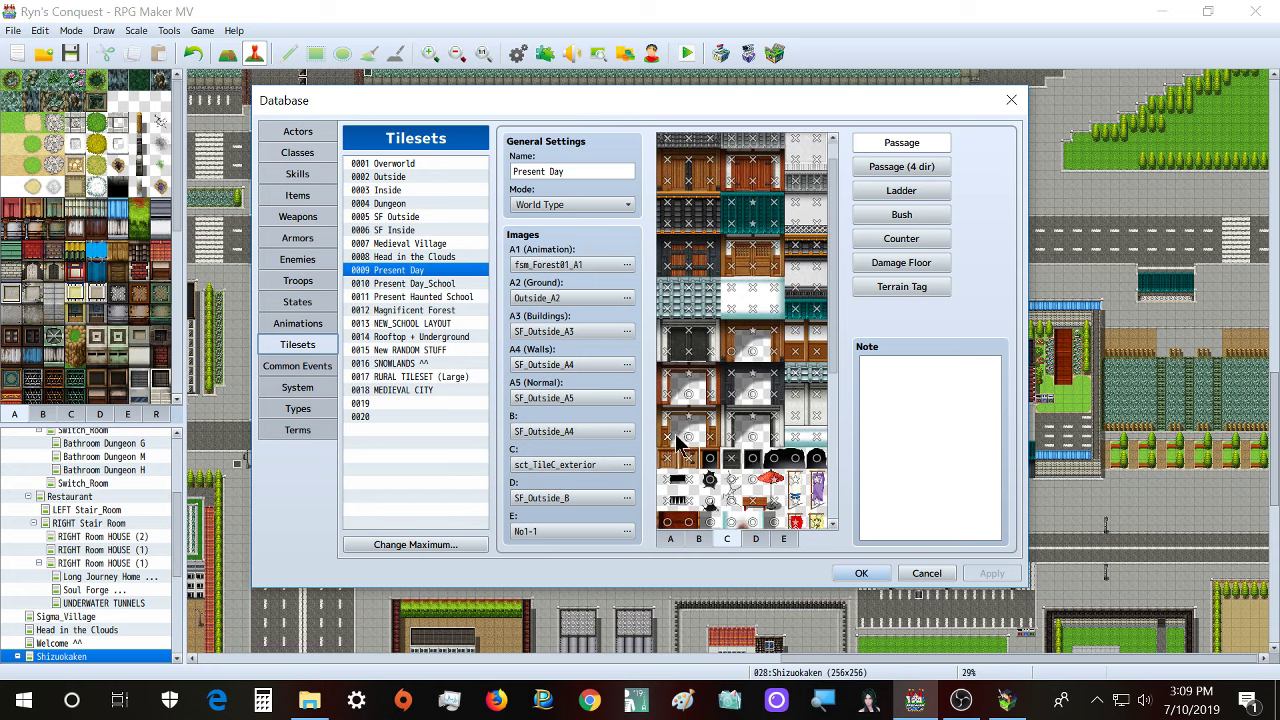
pyautogui.scroll(-1, 686, 381)
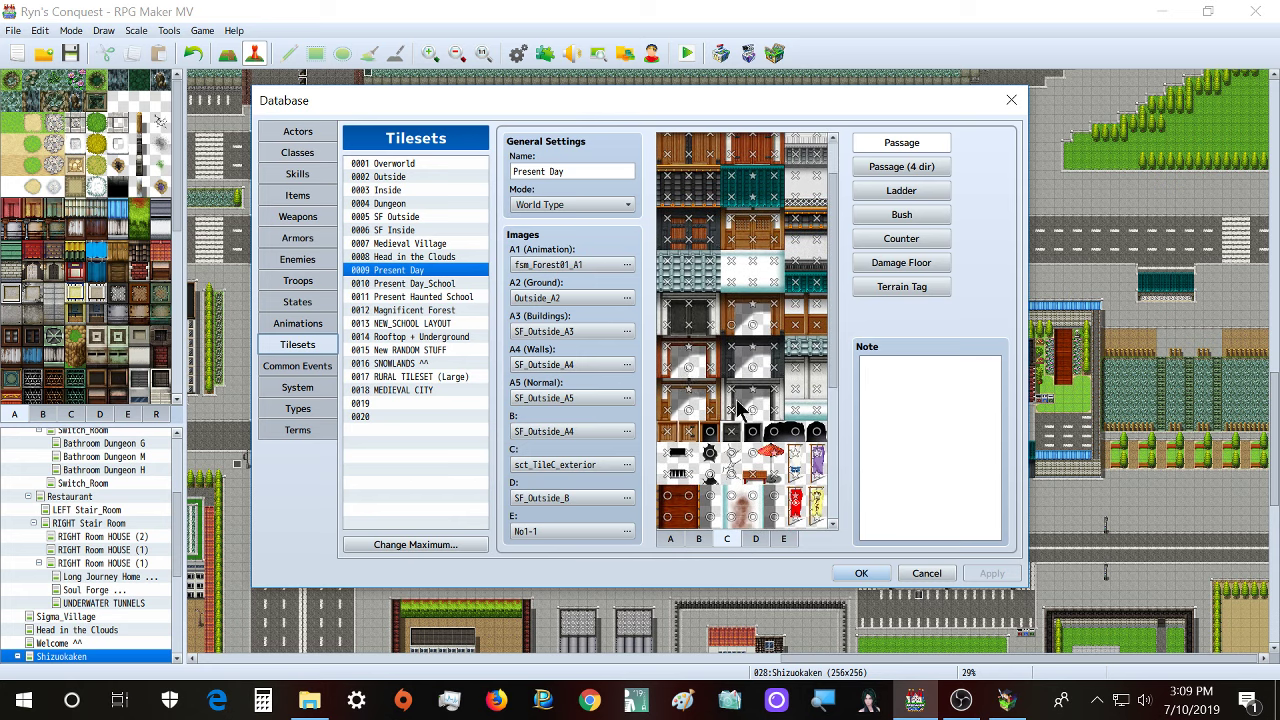
pyautogui.click(1005, 705)
pyautogui.click(916, 703)
pyautogui.scroll(1, 698, 380)
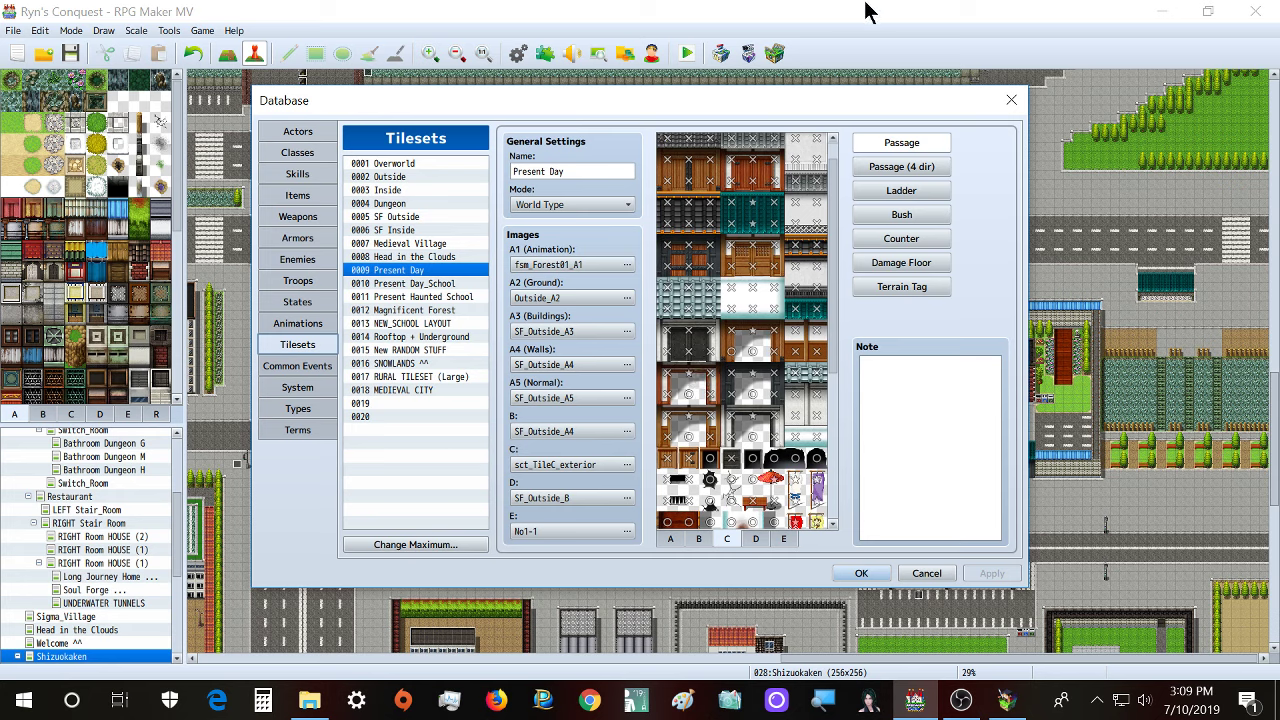
pyautogui.click(862, 576)
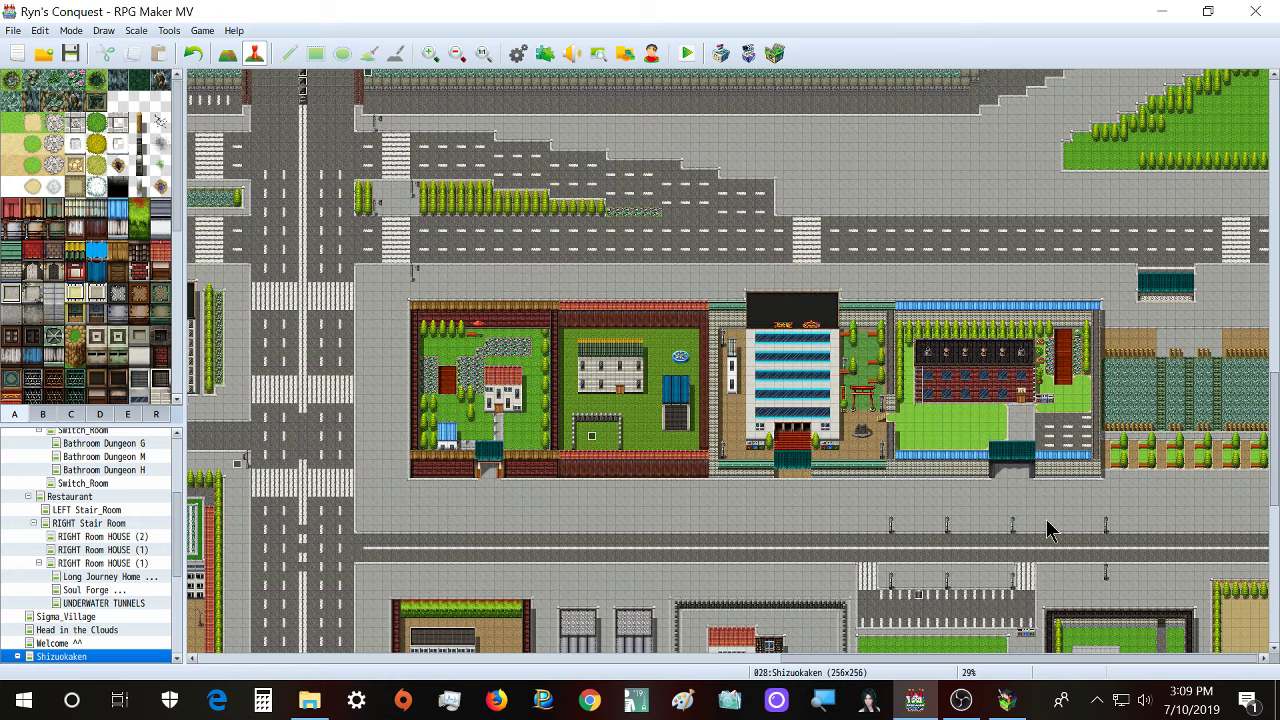
# - Zoom in on the hospital block, switch to Map mode, and show tileset tab C's wall tiles
pyautogui.keyDown('ctrl'); pyautogui.scroll(5, 920, 546); pyautogui.keyUp('ctrl')
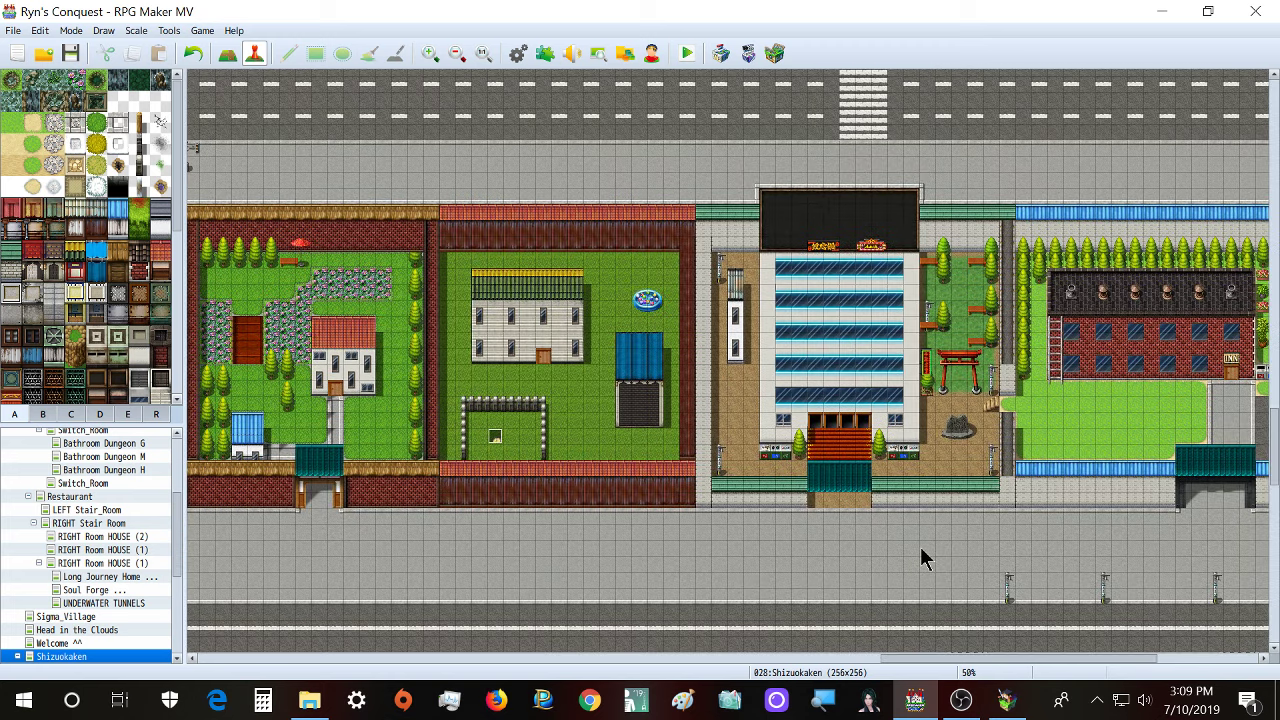
pyautogui.scroll(1, 920, 548)
pyautogui.scroll(-4, 920, 548)
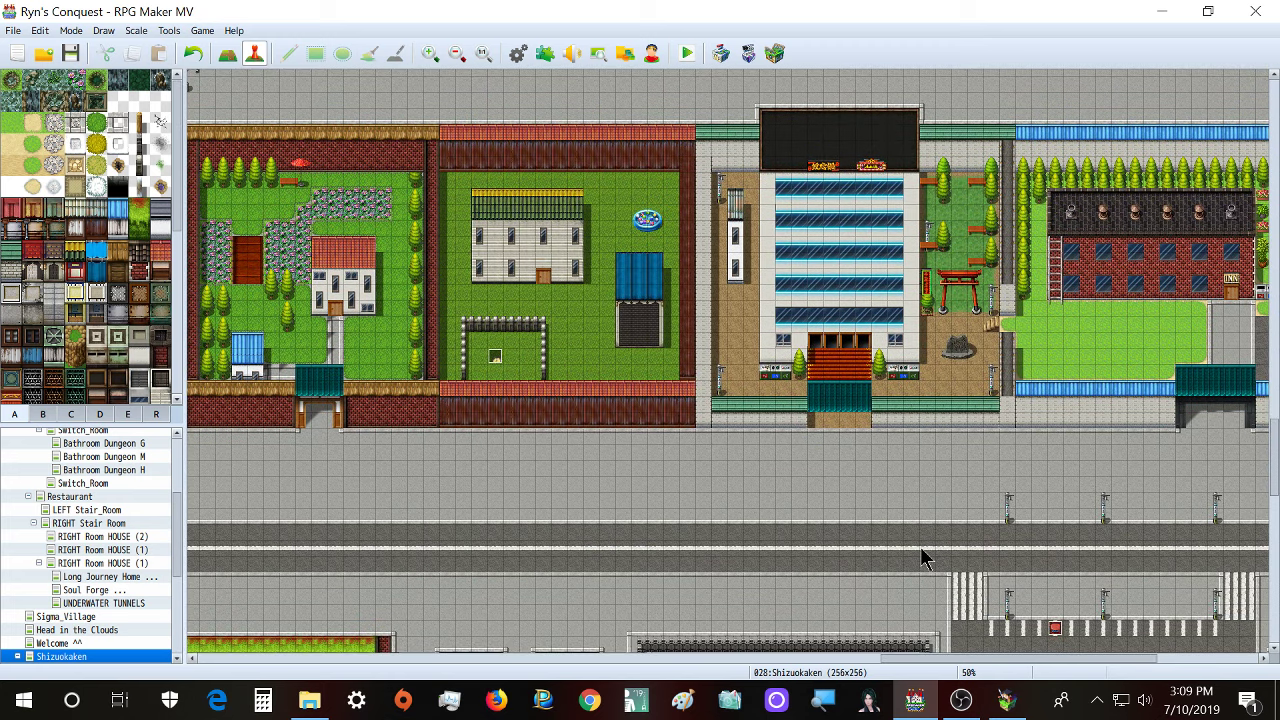
pyautogui.keyDown('ctrl'); pyautogui.scroll(2, 922, 558); pyautogui.keyUp('ctrl')
pyautogui.click(224, 54)
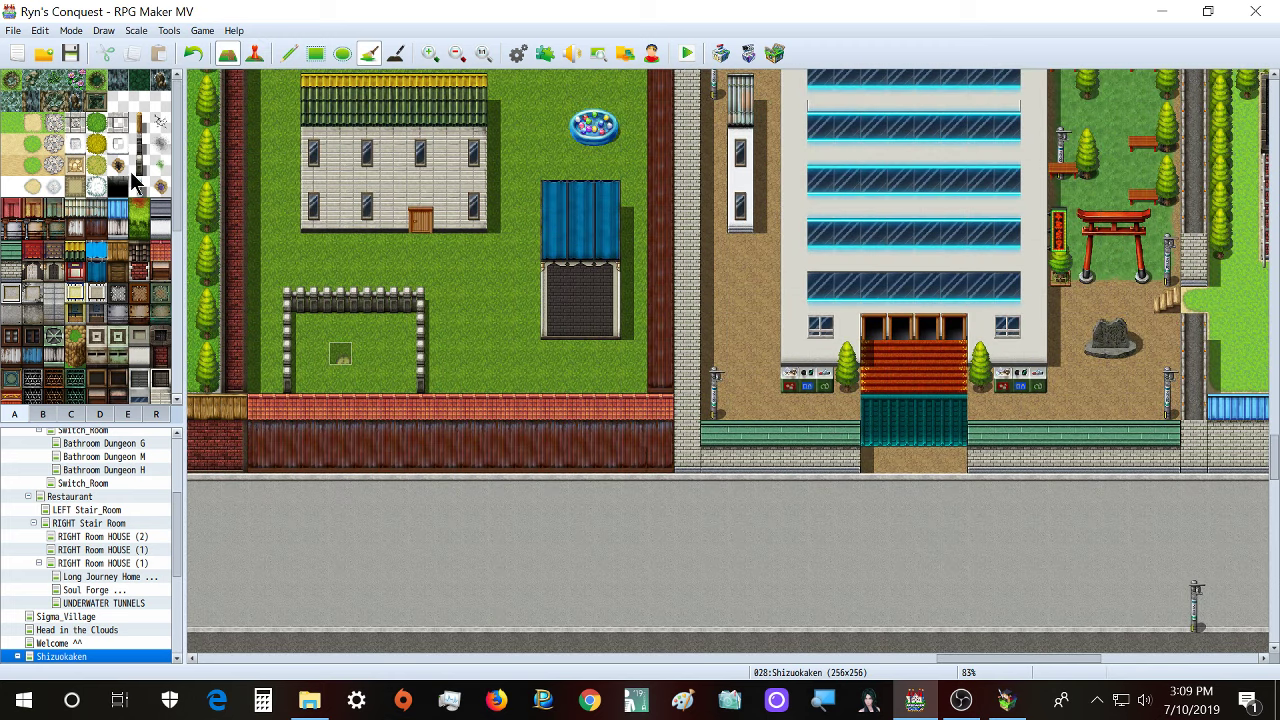
pyautogui.click(71, 414)
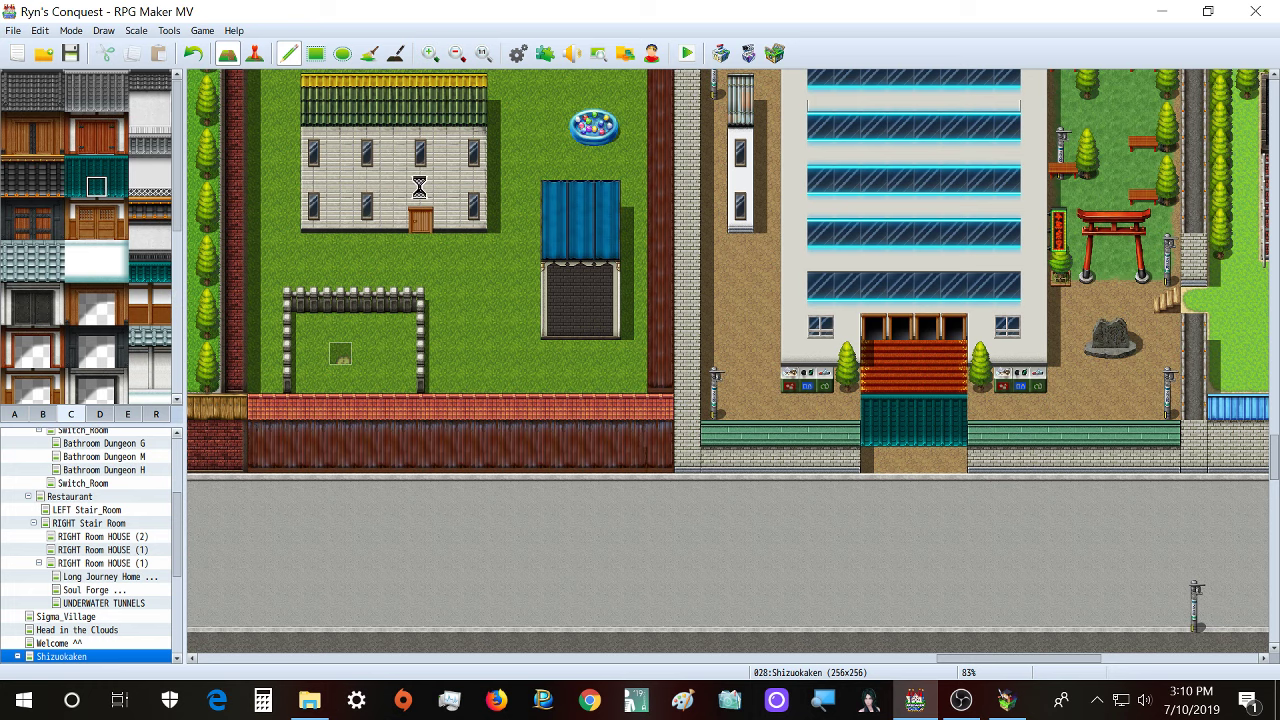
# - Walk down and left along the street, then up through the gate across the lawn
pyautogui.press('Down')
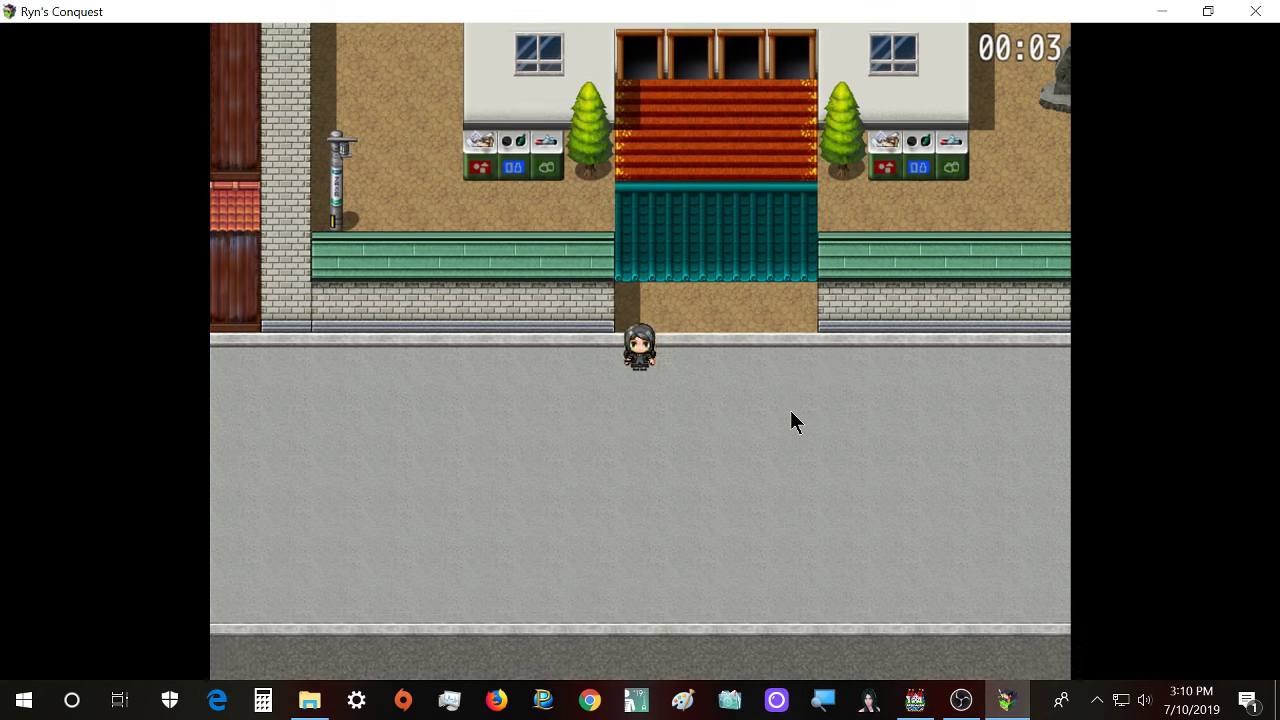
pyautogui.press('Left')
pyautogui.press('Left')
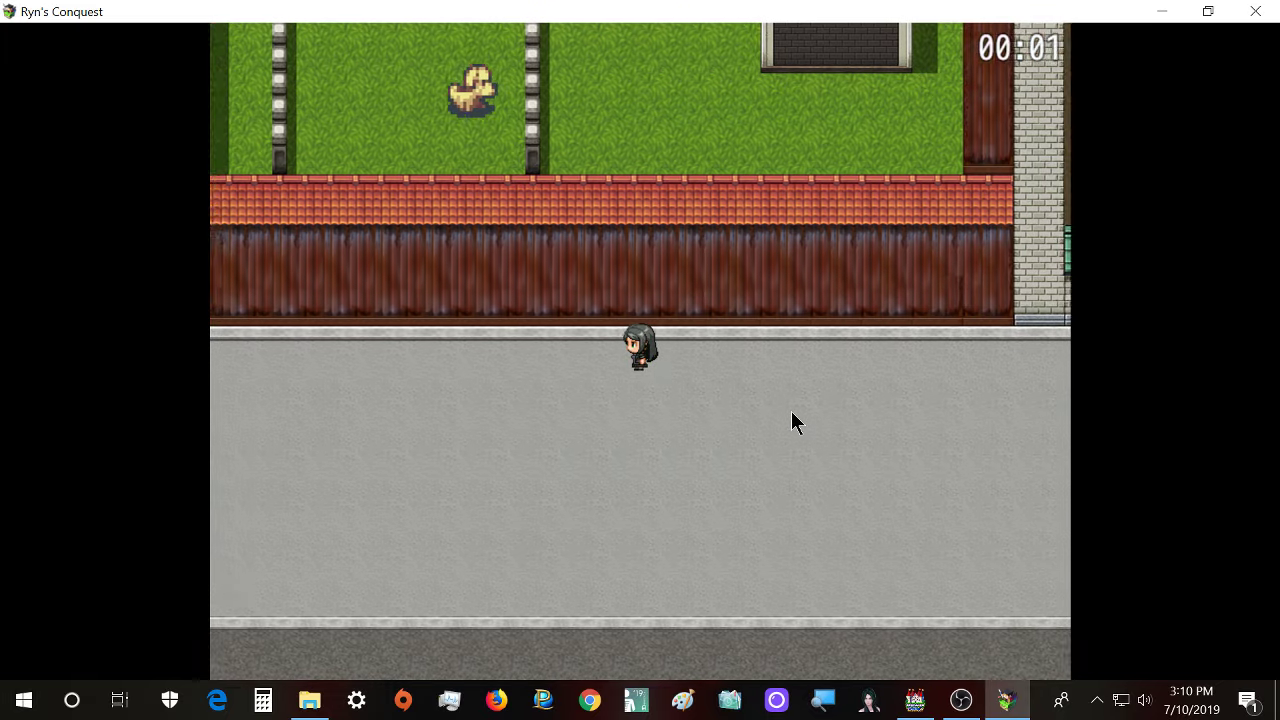
pyautogui.press('Left')
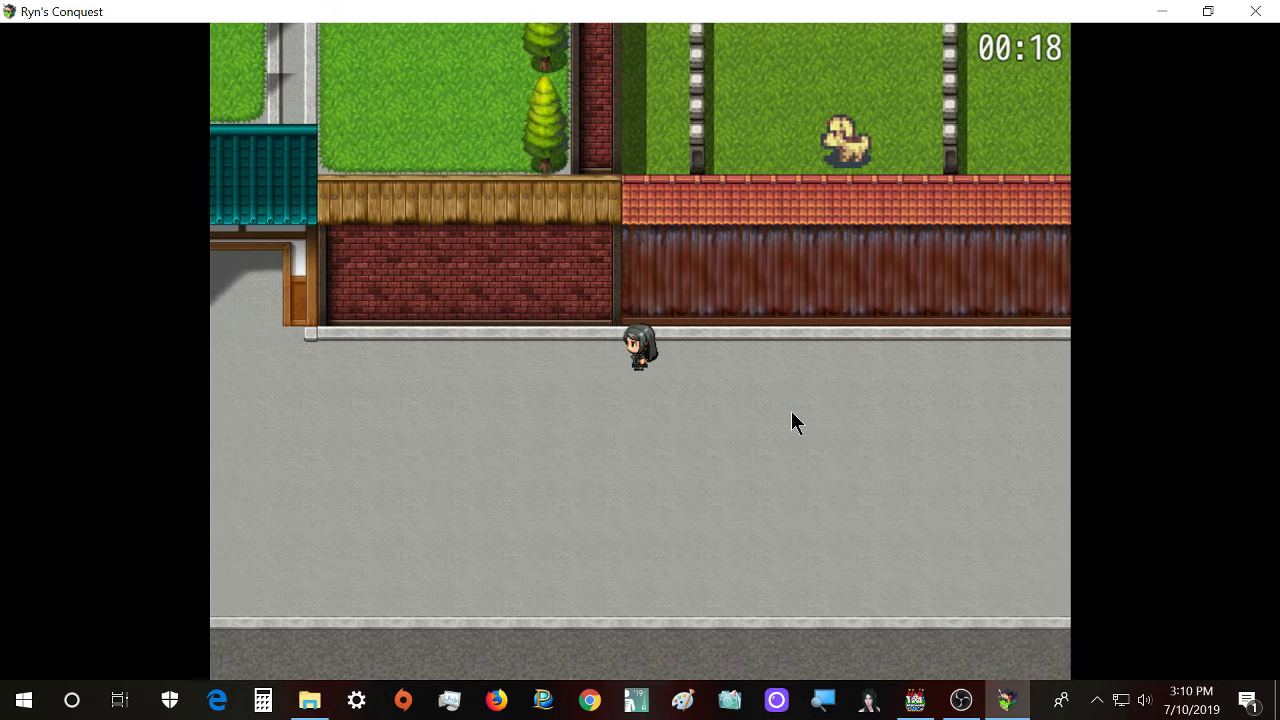
pyautogui.press('Up')
pyautogui.press('Right')
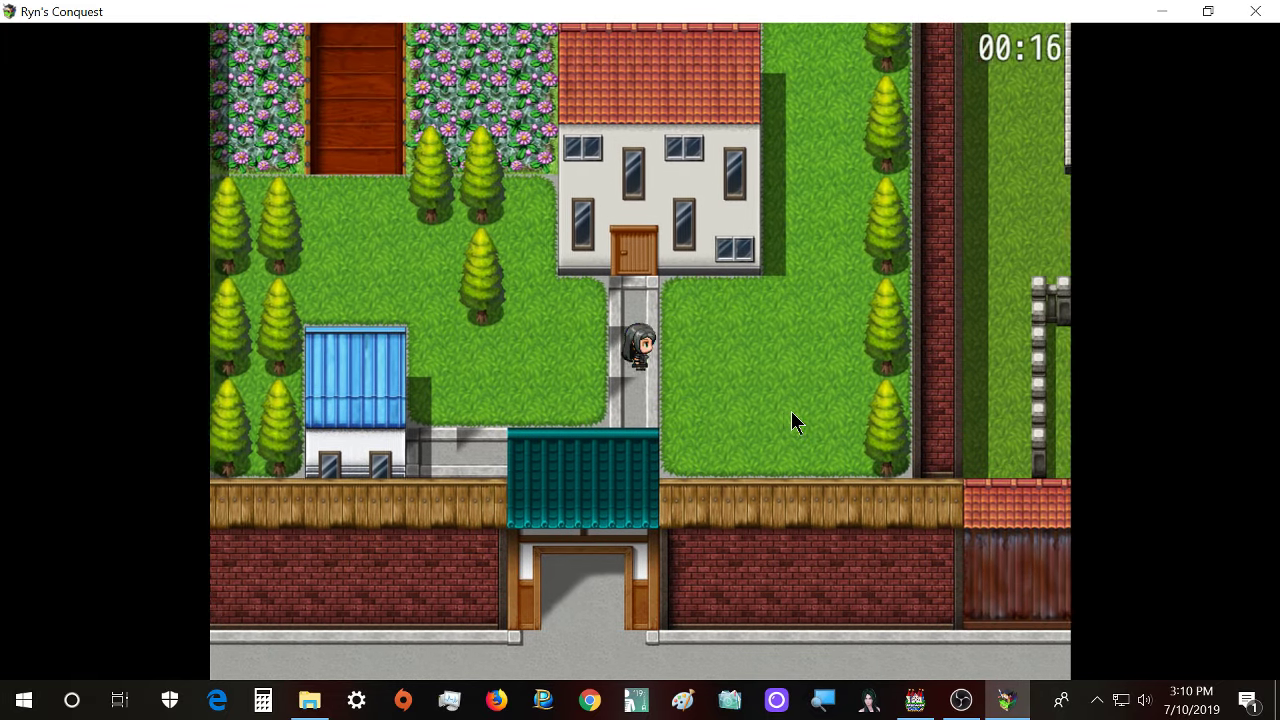
pyautogui.press('Up')
pyautogui.press('Left')
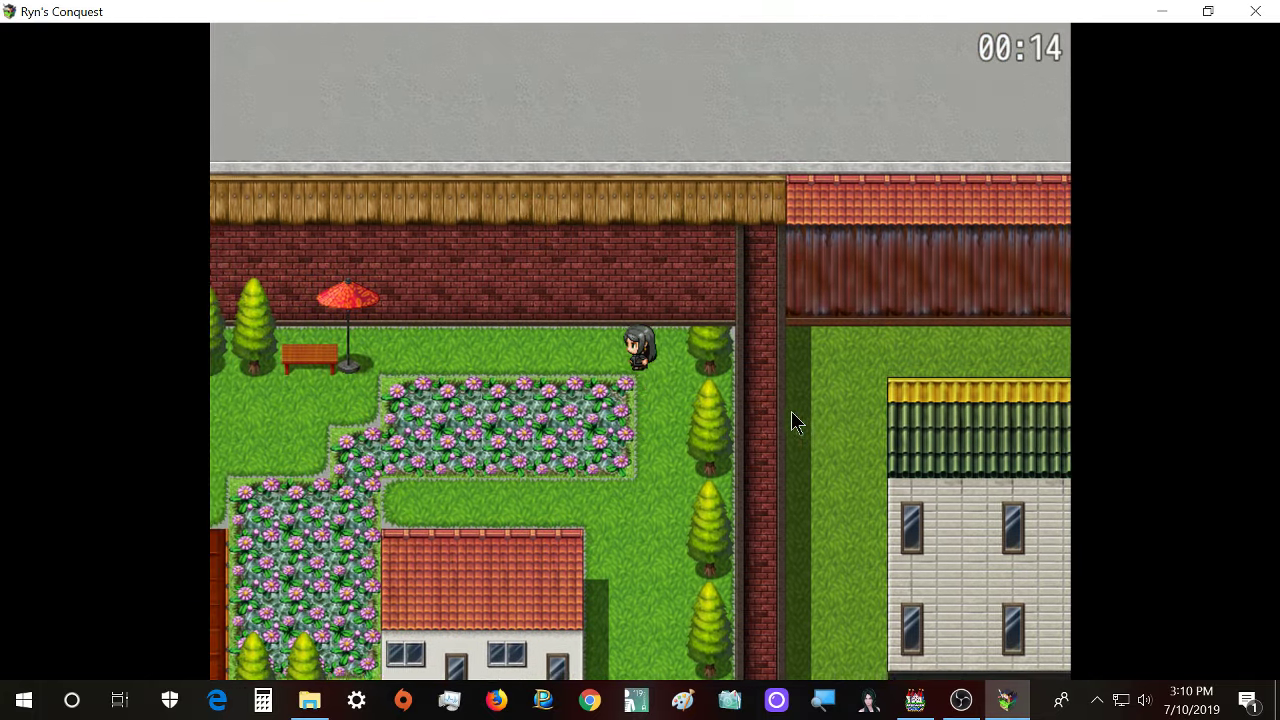
# - Walk down beside the house onto the lawn below the red door
pyautogui.press('Right')
pyautogui.press('Down')
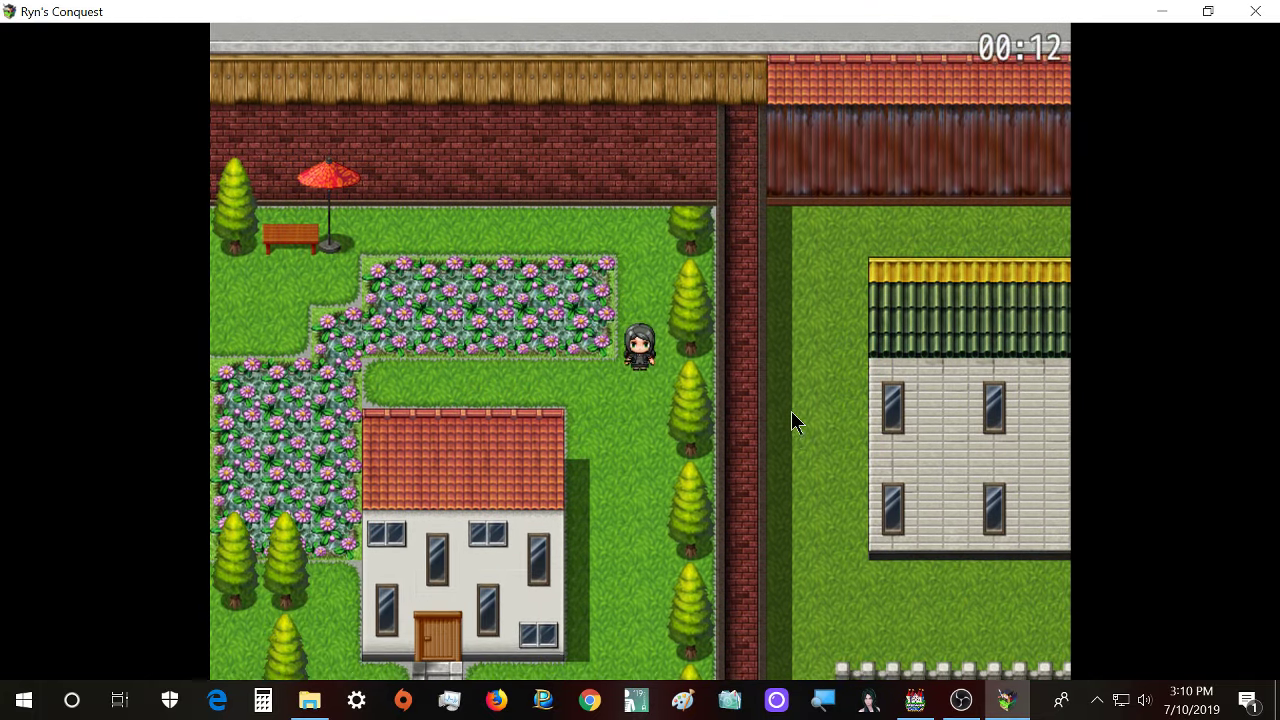
pyautogui.press('Left')
pyautogui.press('Down')
pyautogui.press('Left')
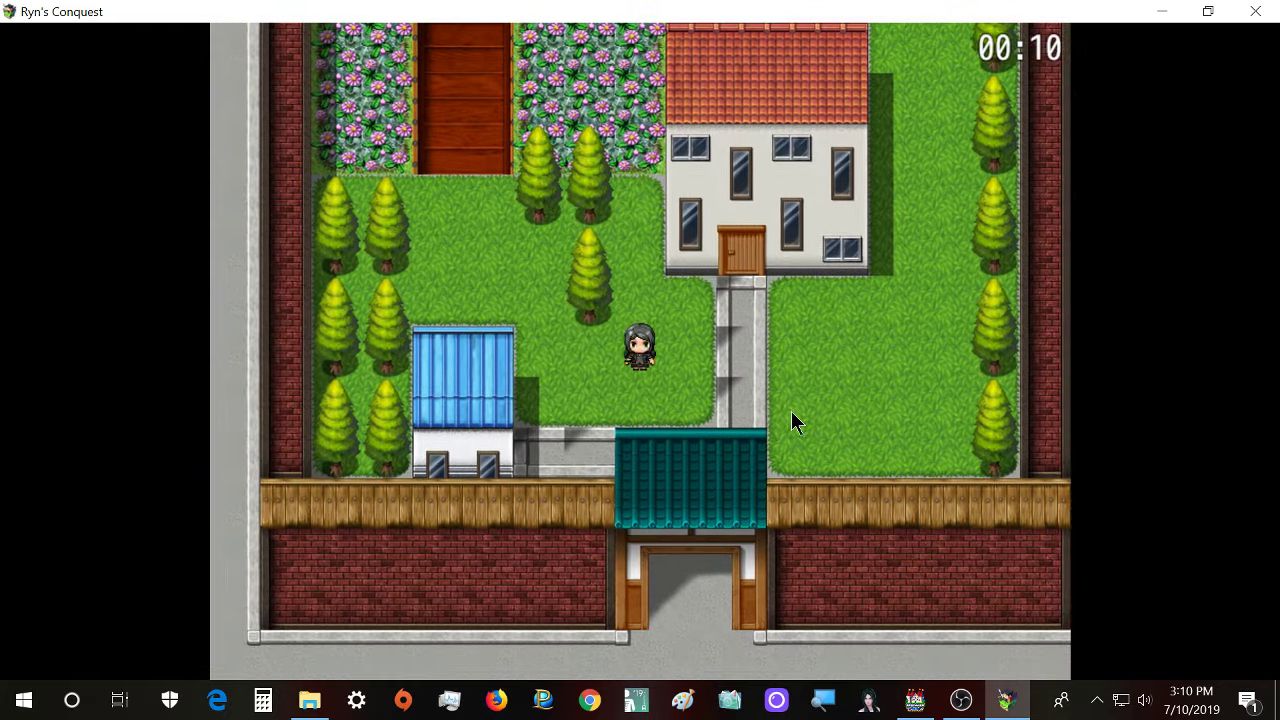
pyautogui.press('Up')
pyautogui.press('Left')
# - Walk through the red door, around the lawn, out the teal gate, and across the crosswalk
pyautogui.press('Up')
pyautogui.press('Down')
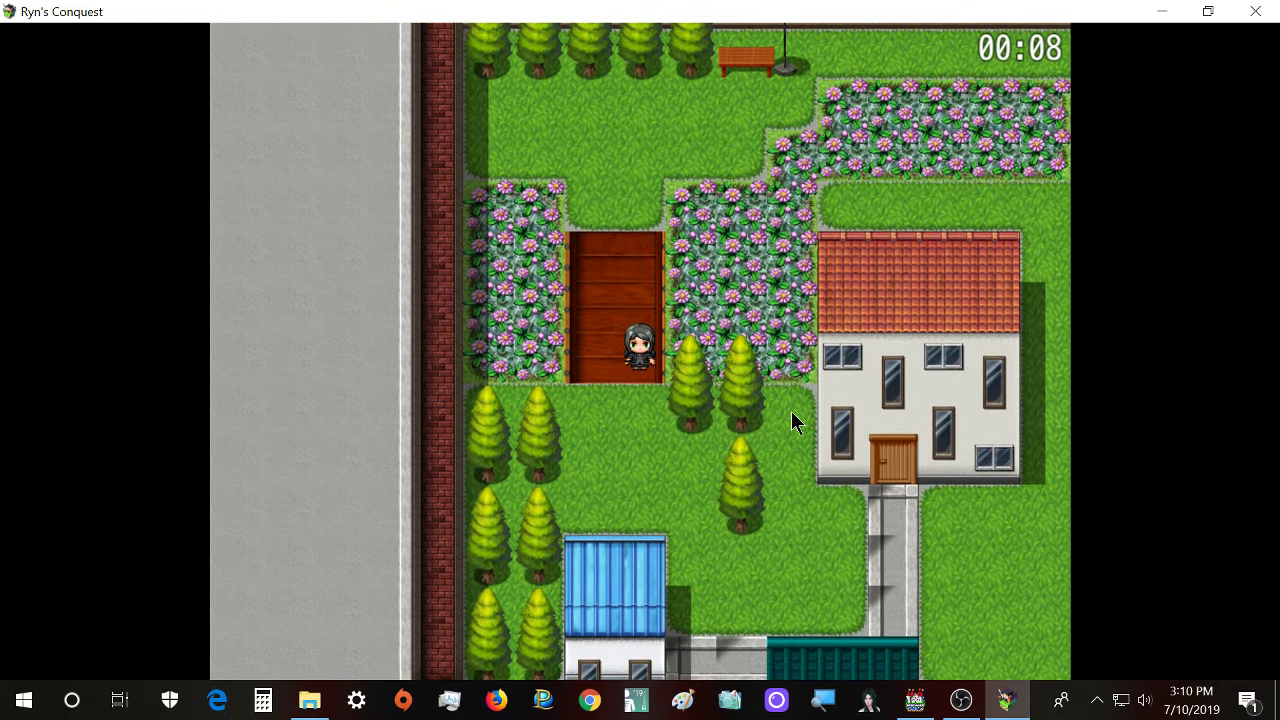
pyautogui.press('Right')
pyautogui.press('Down')
pyautogui.press('Up')
pyautogui.press('Right')
pyautogui.press('Down')
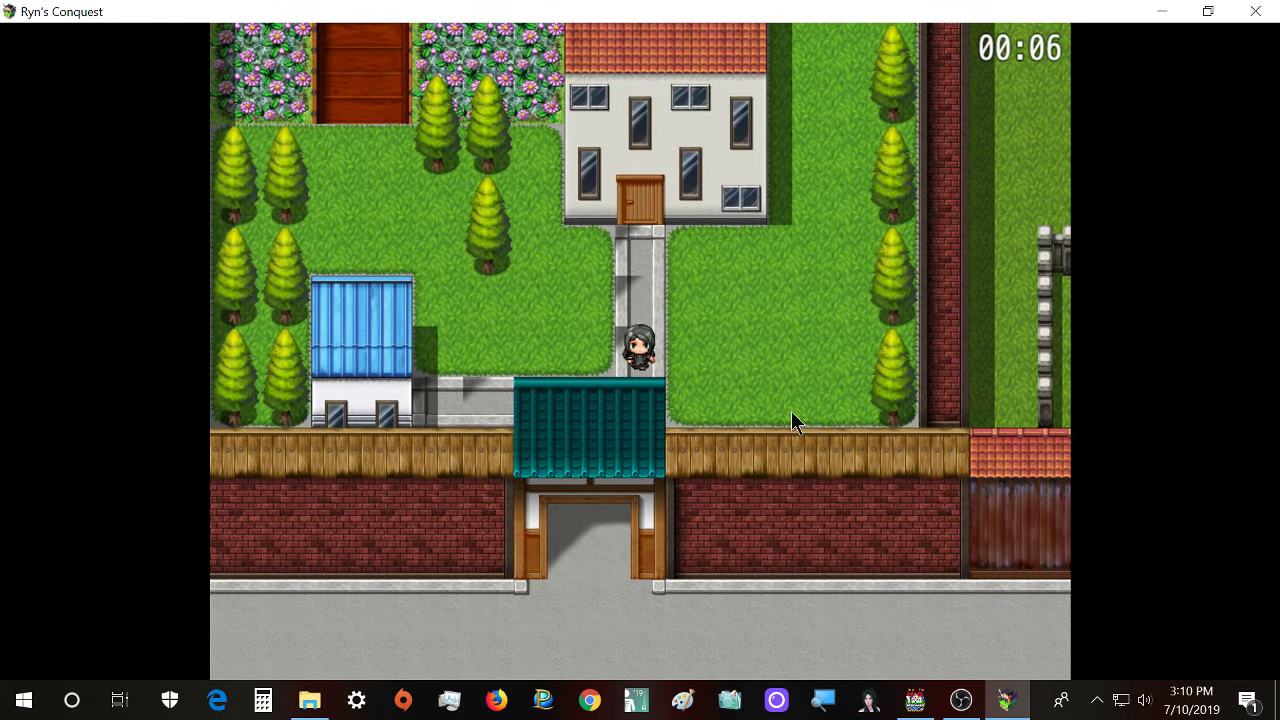
pyautogui.press('Left')
pyautogui.press('Right')
pyautogui.press('Down')
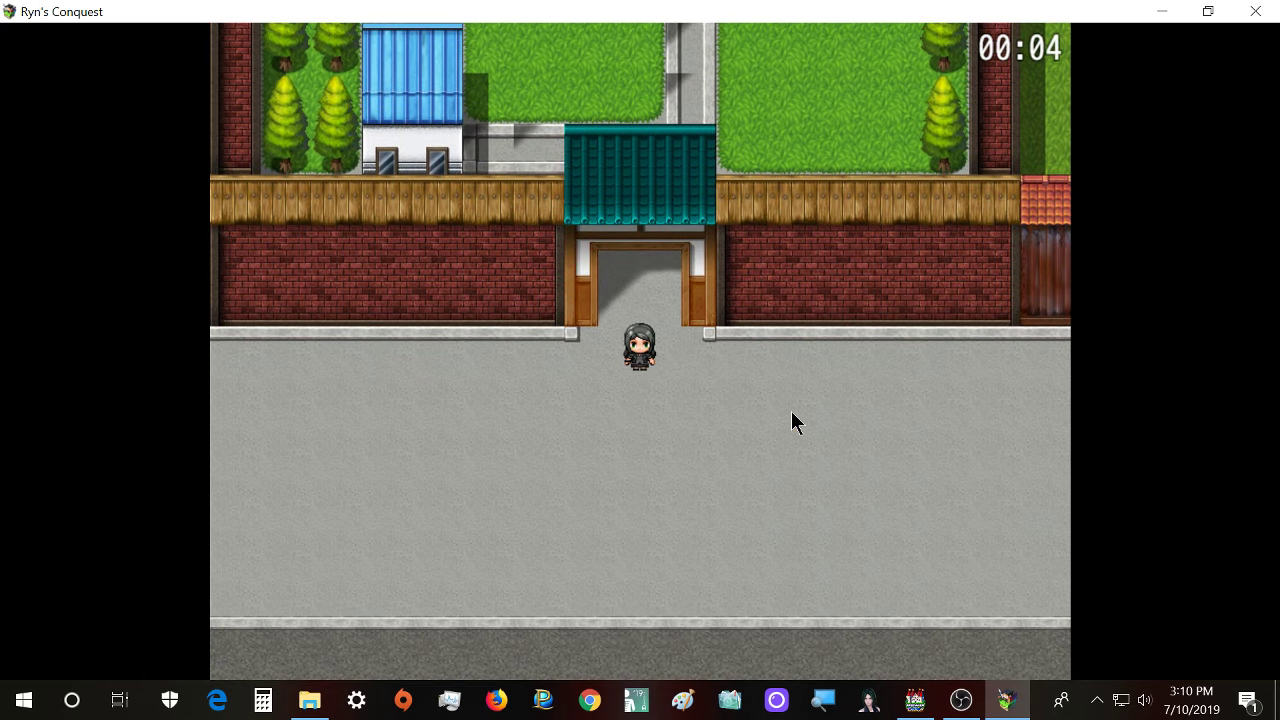
pyautogui.press('Left')
pyautogui.press('Left')
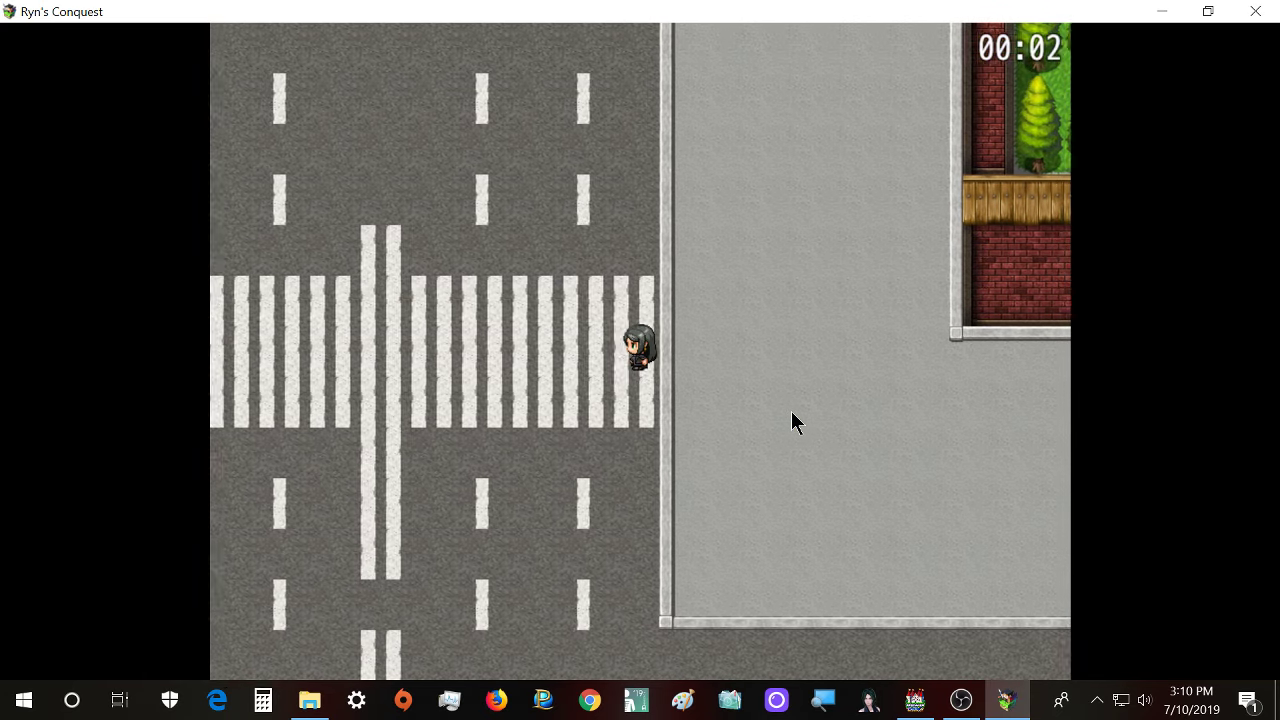
pyautogui.press('Left')
# - Walk north past the trees into the grassy park and up the cobblestone path
pyautogui.press('Up')
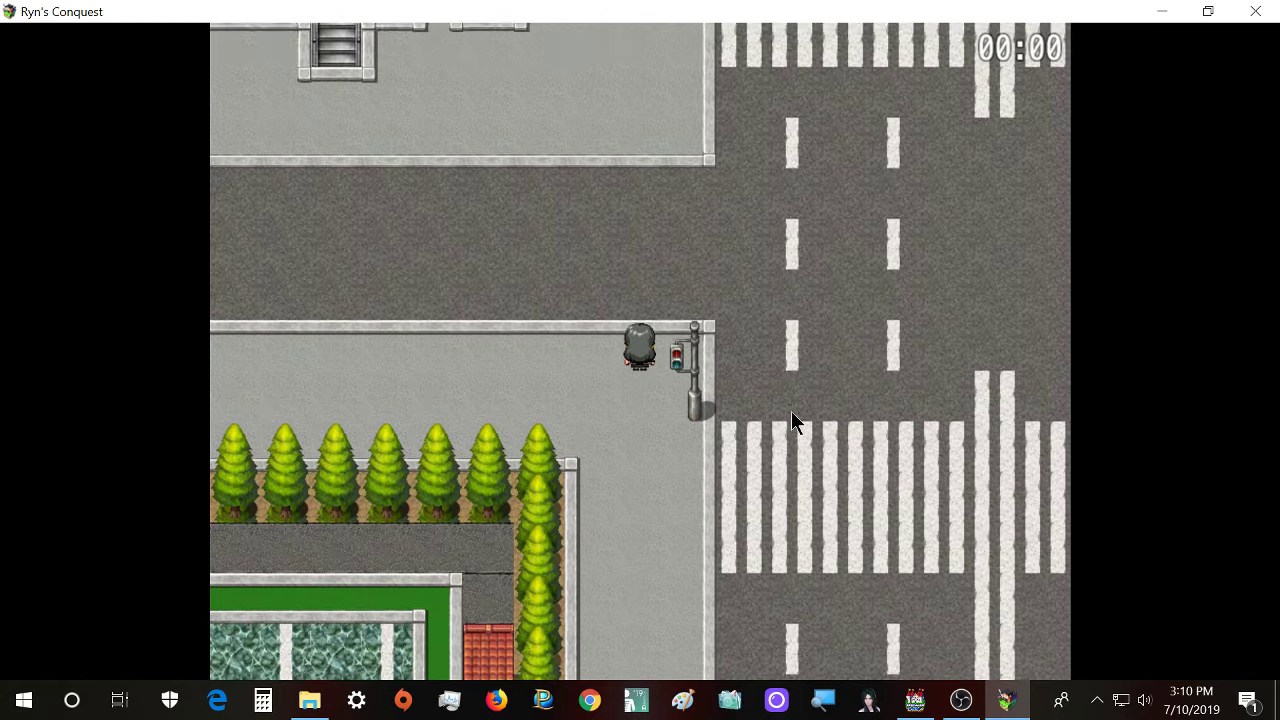
pyautogui.press('Up')
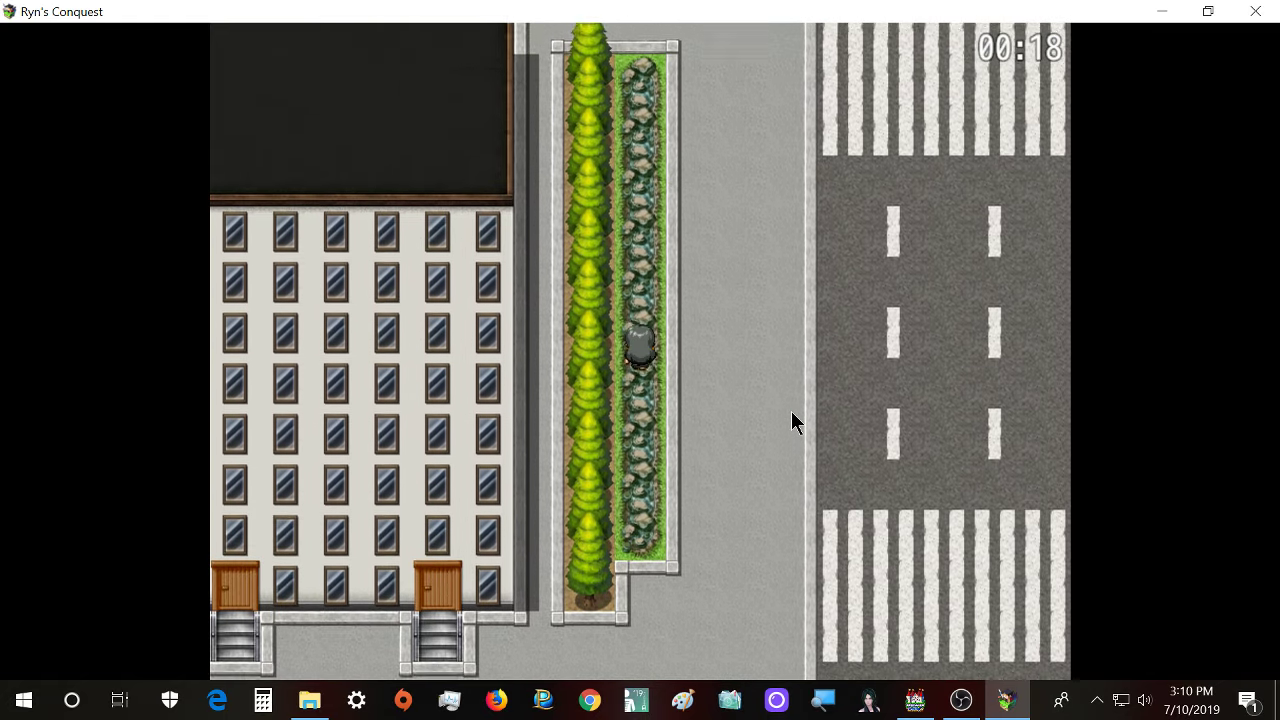
pyautogui.press('Down')
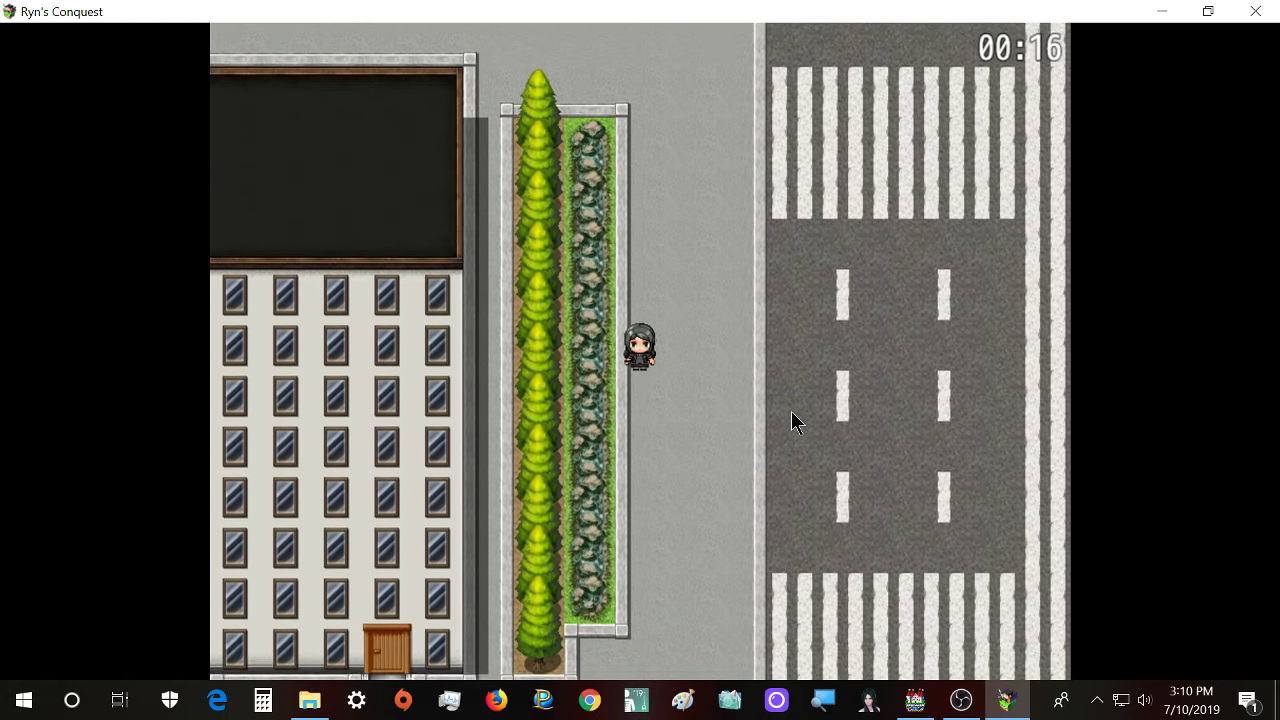
pyautogui.press('Left')
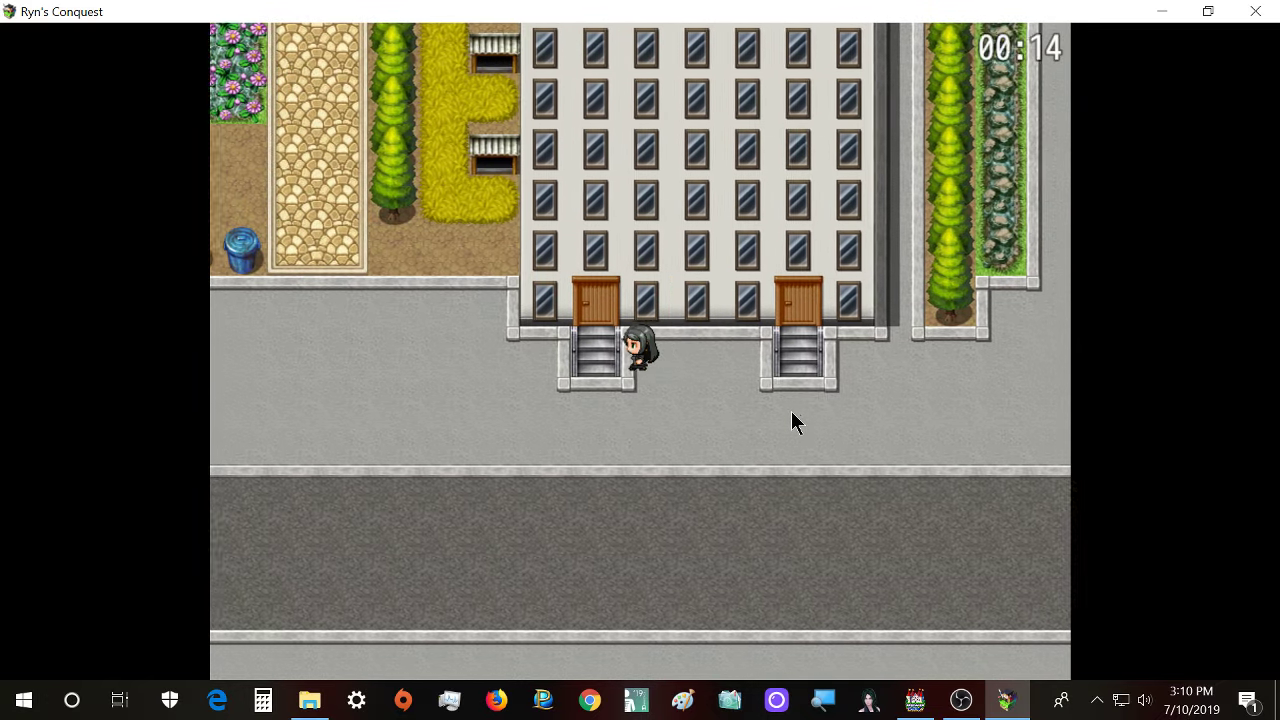
pyautogui.press('Up')
pyautogui.press('Up')
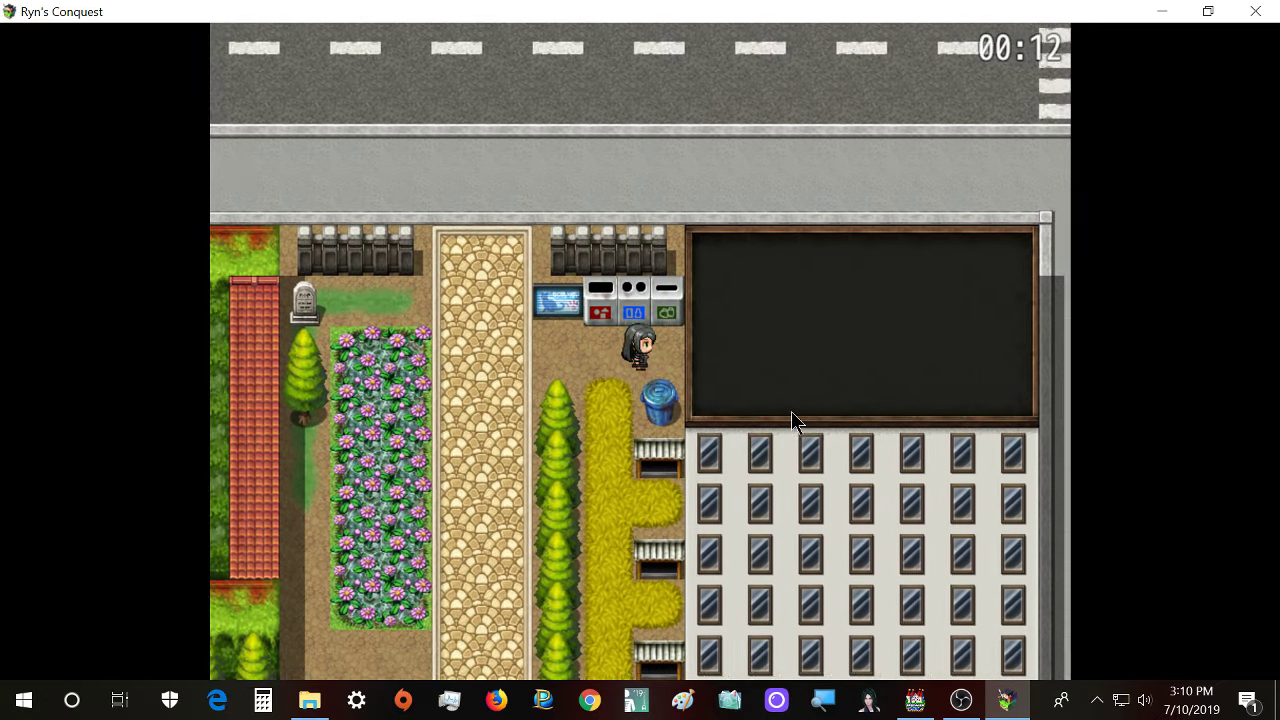
pyautogui.press('Down')
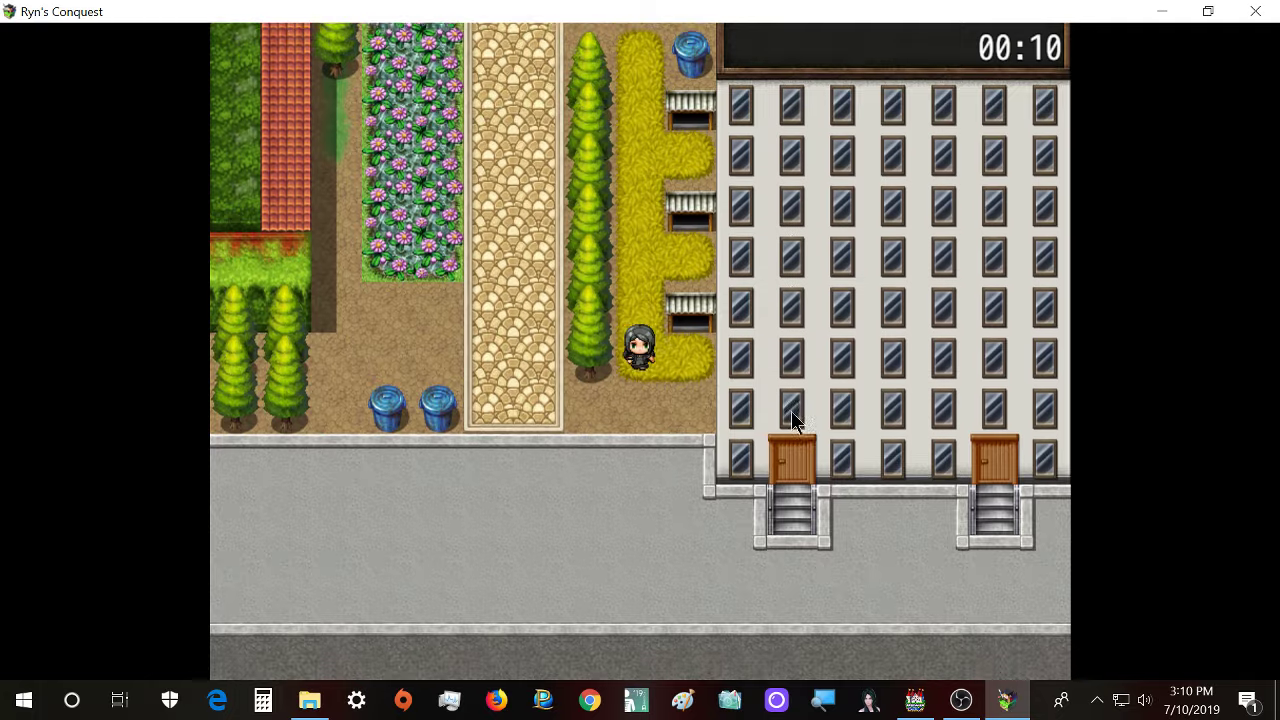
pyautogui.press('Left')
pyautogui.press('Up')
pyautogui.press('Up')
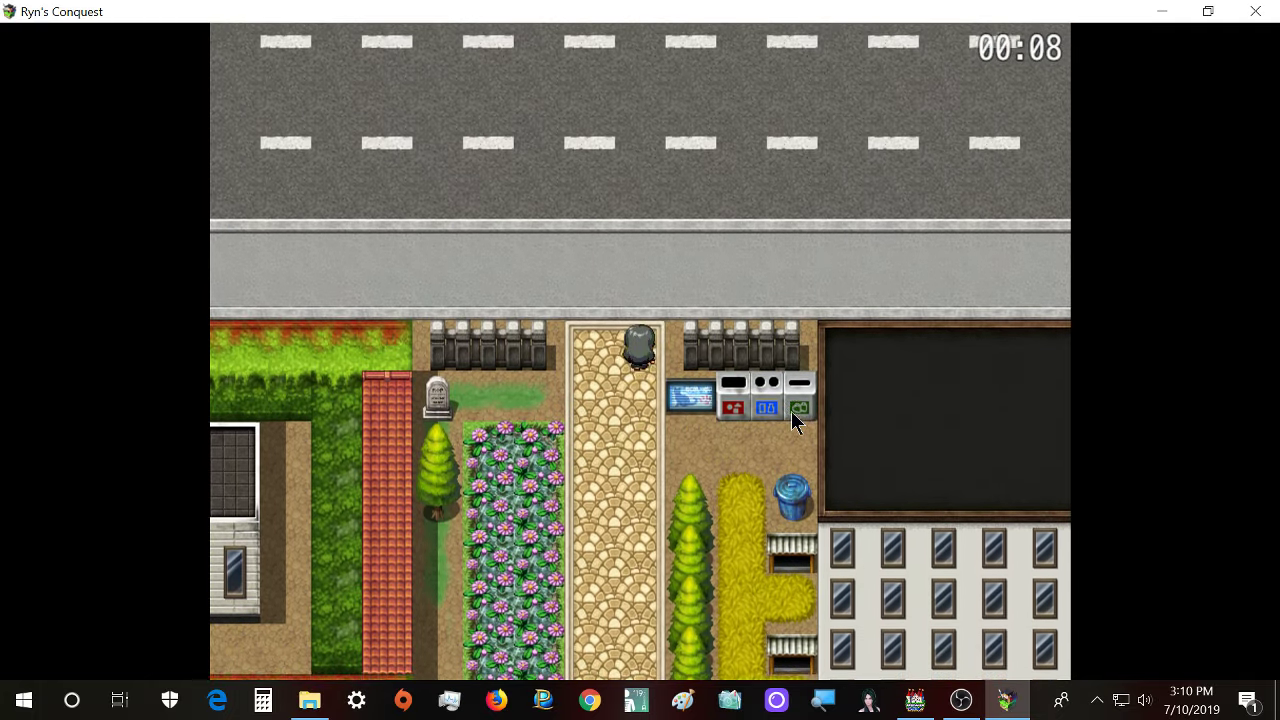
pyautogui.press('Down')
# - Walk past the flowerbed to the sidewalk, up the narrow alley, and back to the street
pyautogui.press('Down')
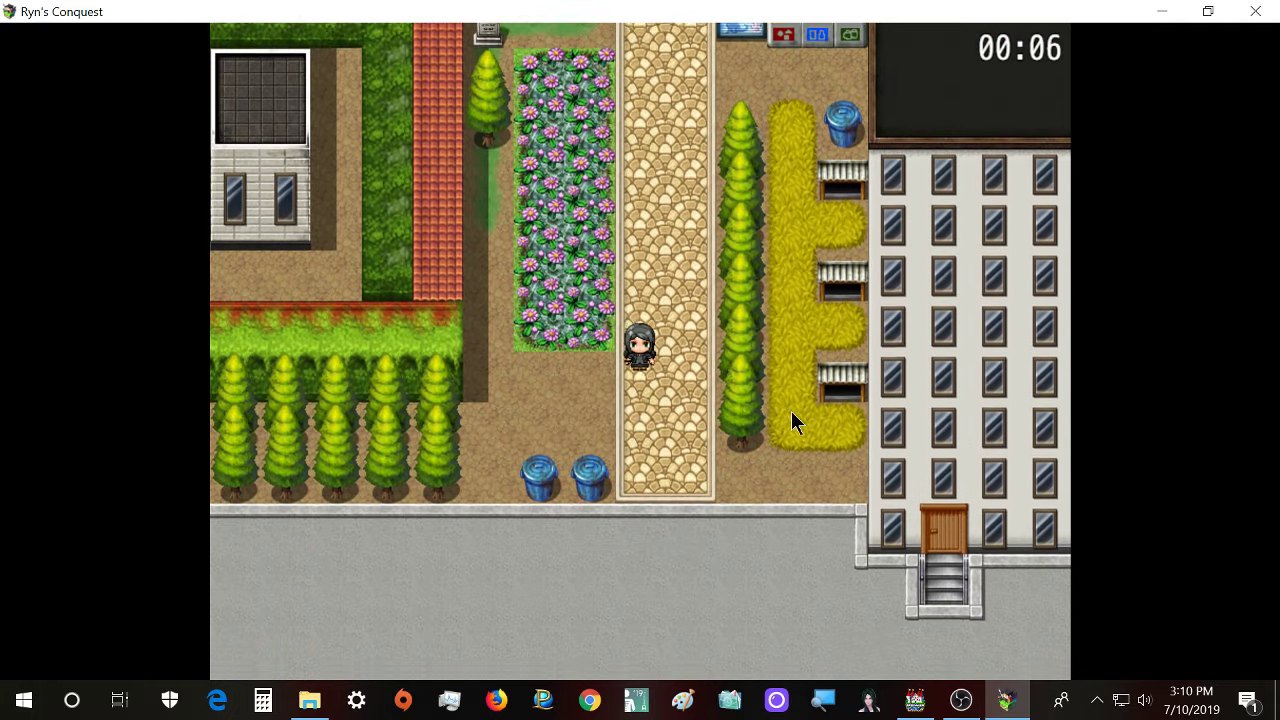
pyautogui.press('Left')
pyautogui.press('Up')
pyautogui.press('Down')
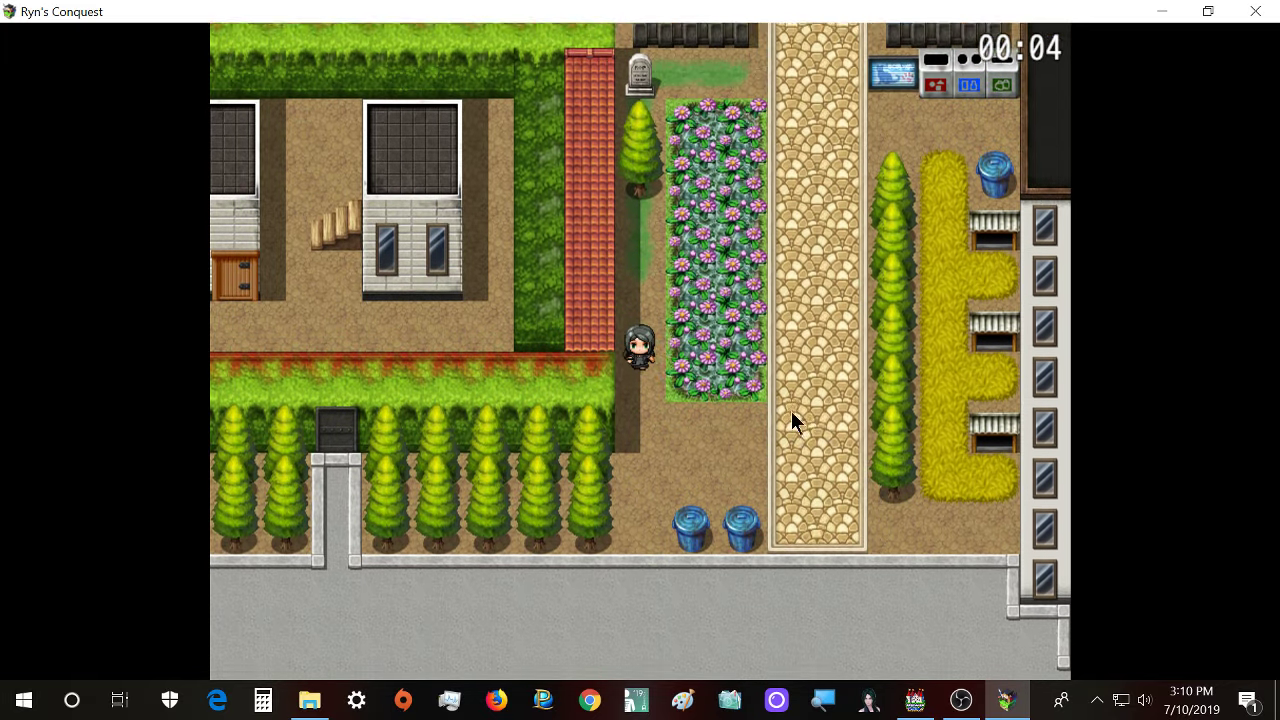
pyautogui.press('Left')
pyautogui.press('Left')
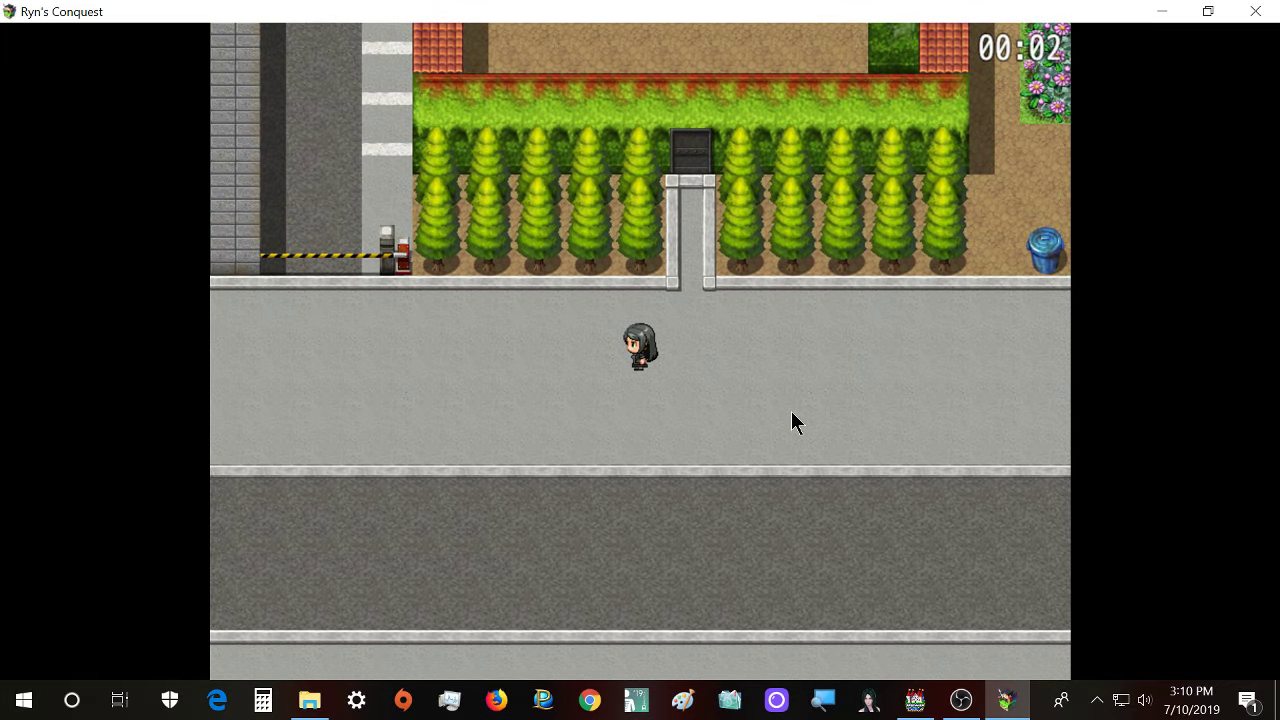
pyautogui.press('Left')
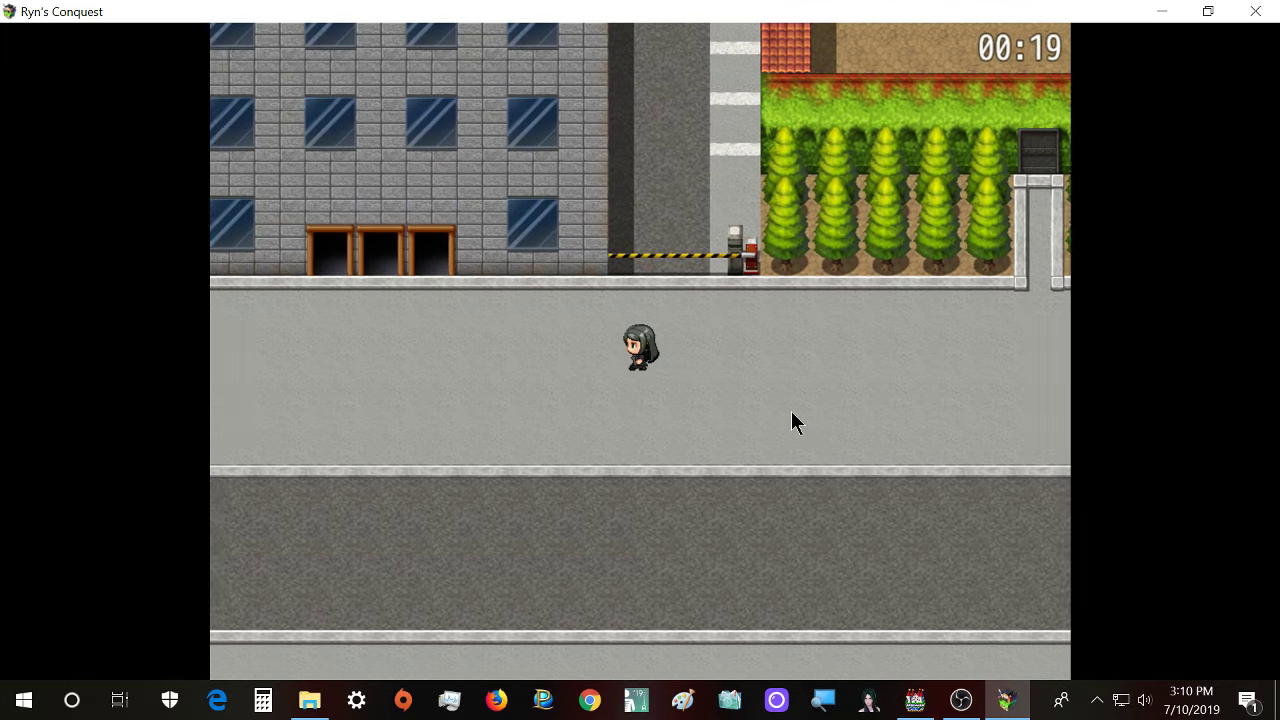
pyautogui.press('Left')
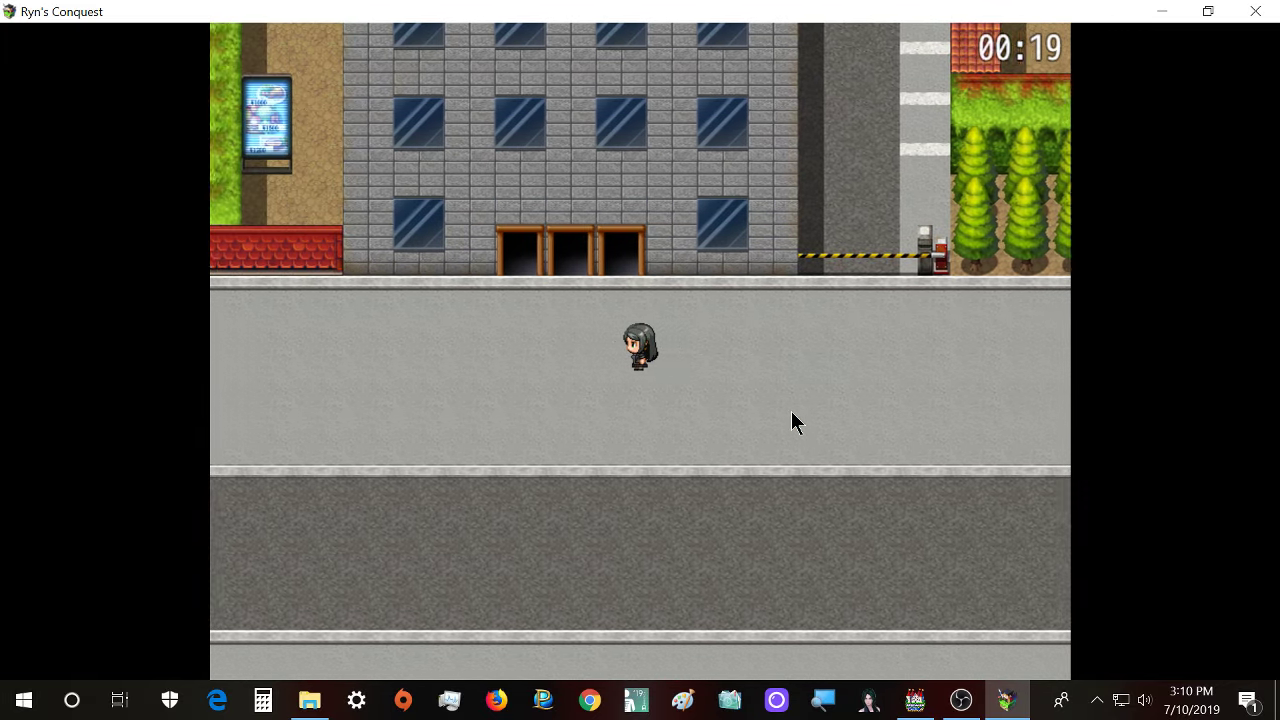
pyautogui.press('Up')
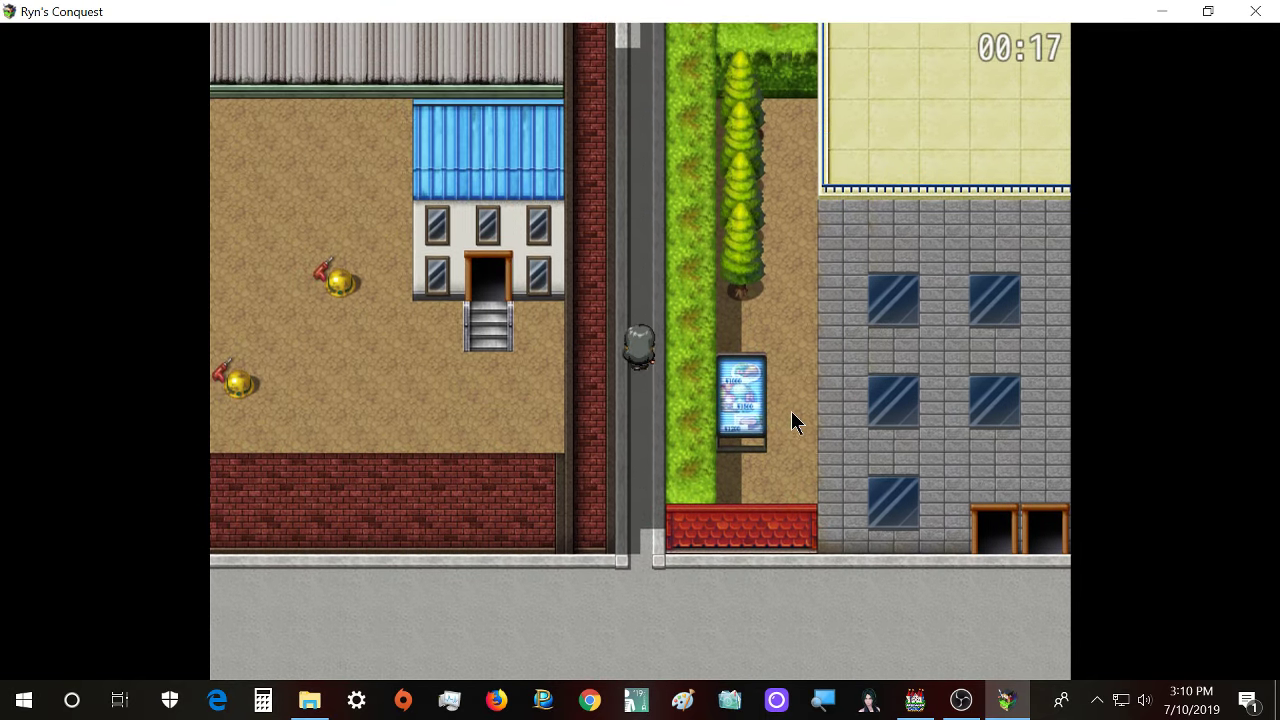
pyautogui.press('Down')
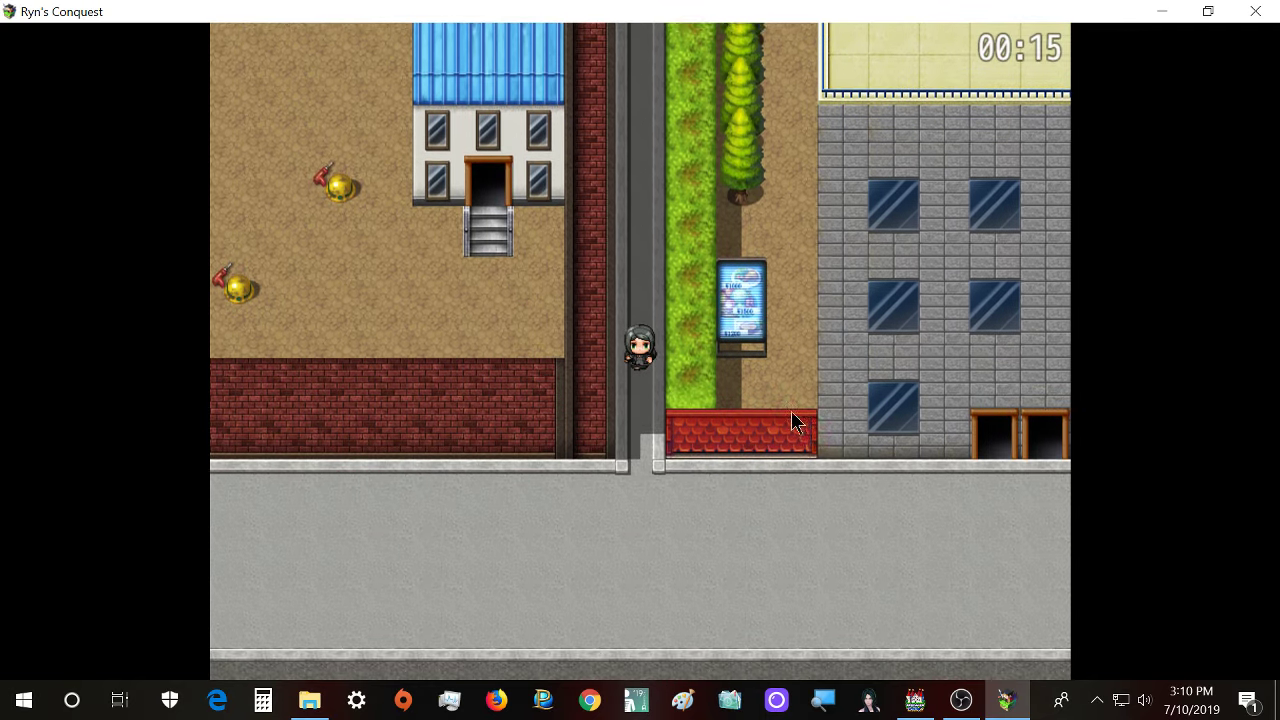
pyautogui.press('Left')
# - Walk through the construction yard past the black building and west along the street
pyautogui.press('Up')
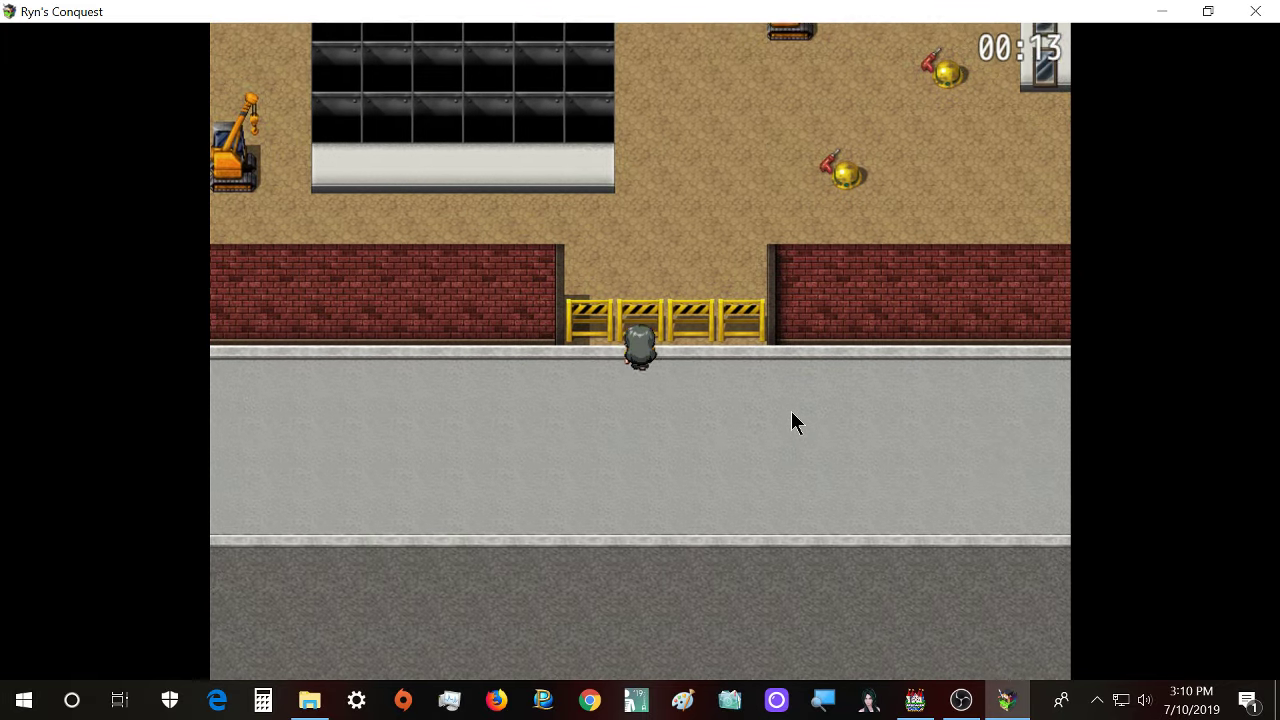
pyautogui.press('Right')
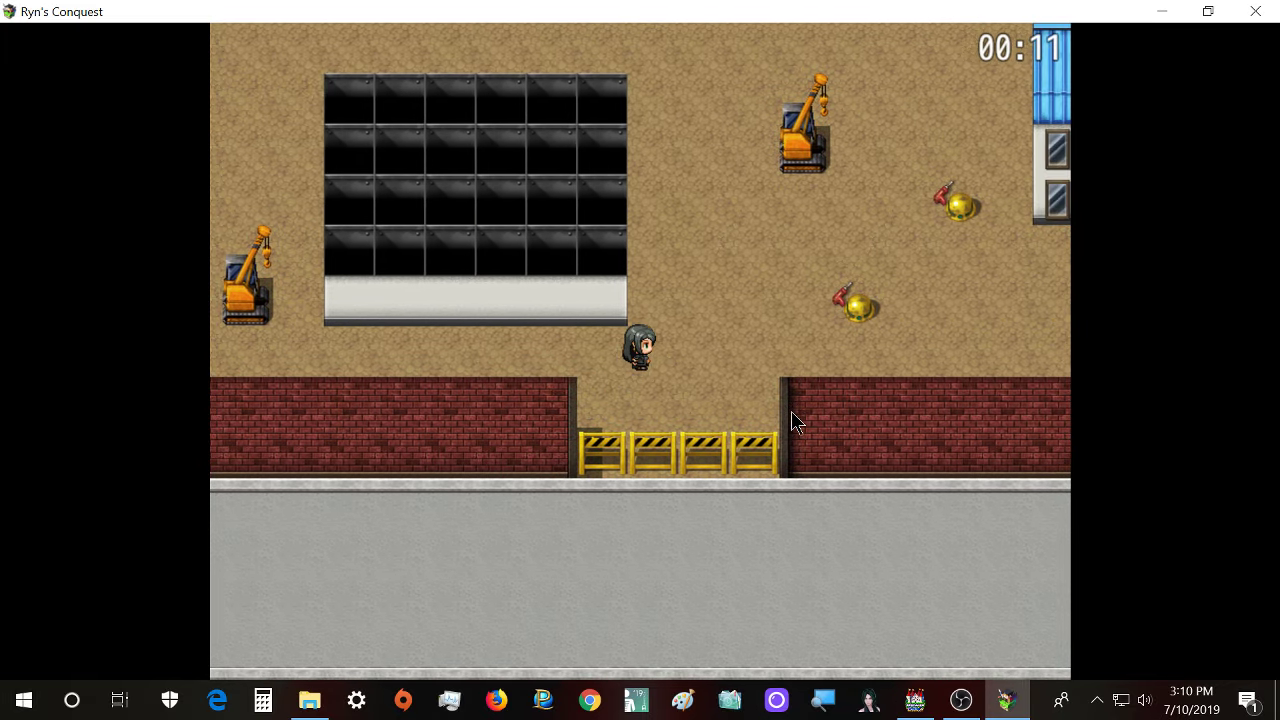
pyautogui.press('Up')
pyautogui.press('Left')
pyautogui.press('Down')
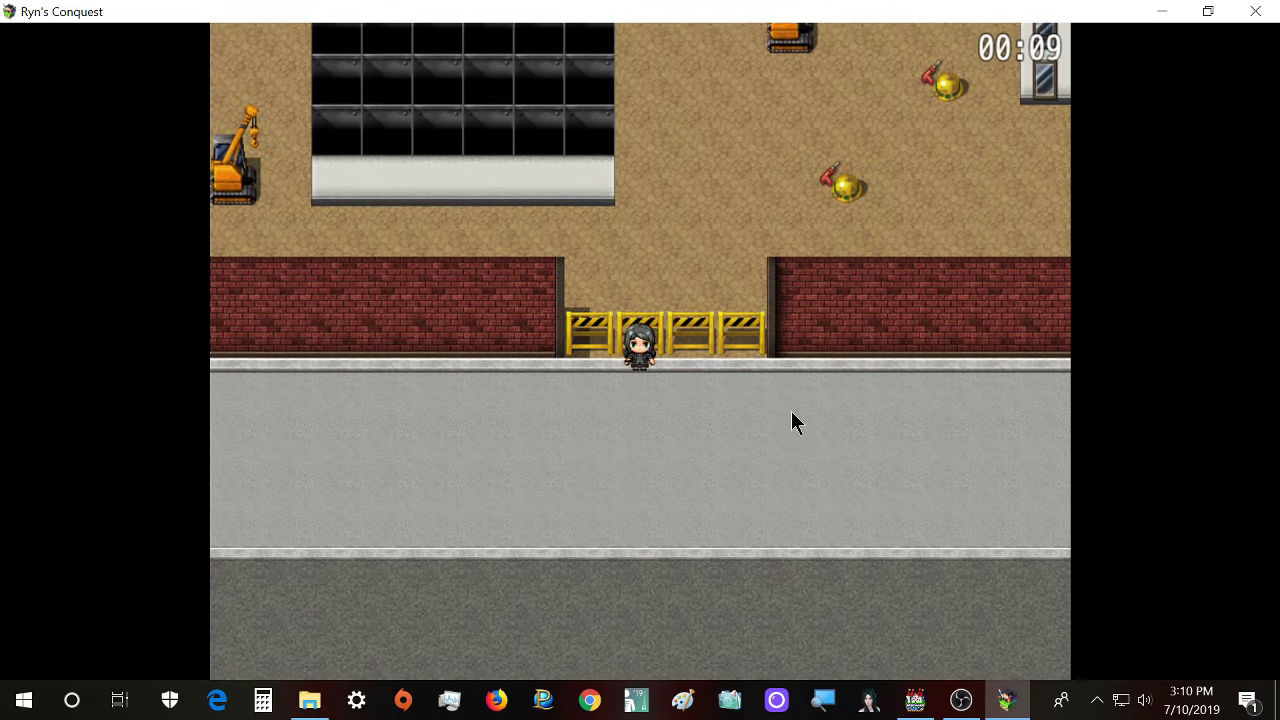
pyautogui.press('Left')
pyautogui.press('Left')
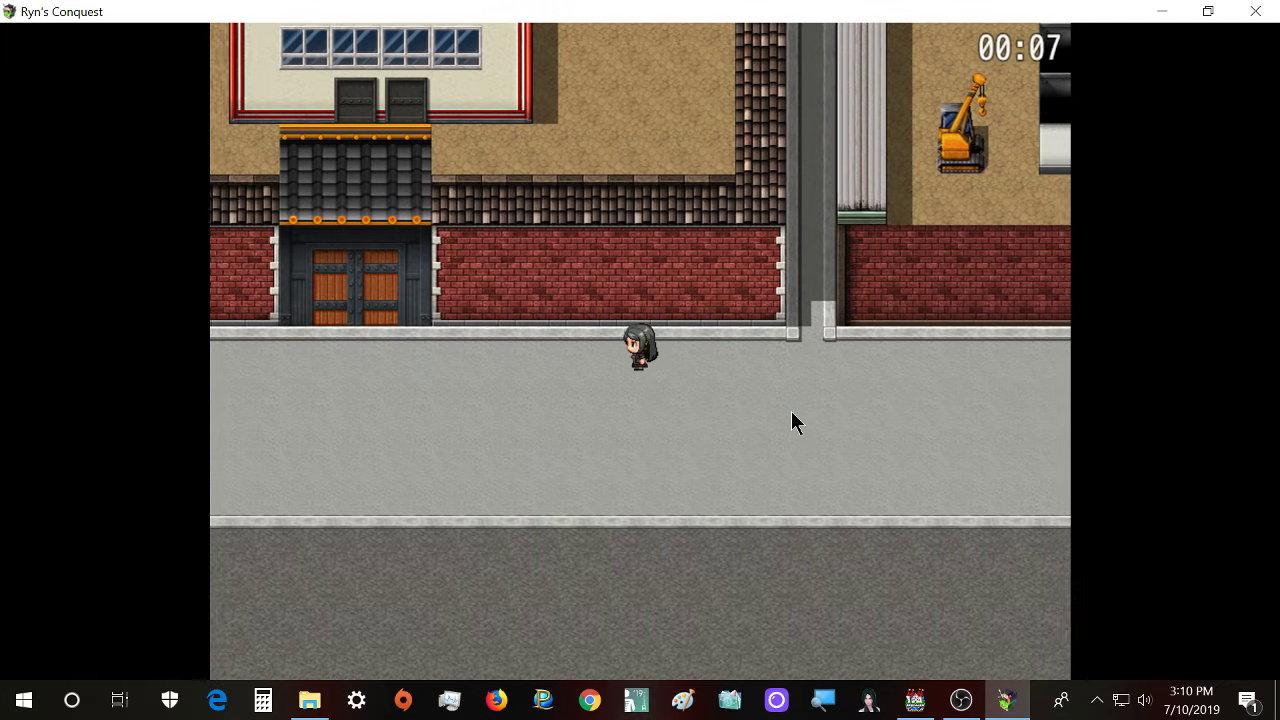
pyautogui.press('Left')
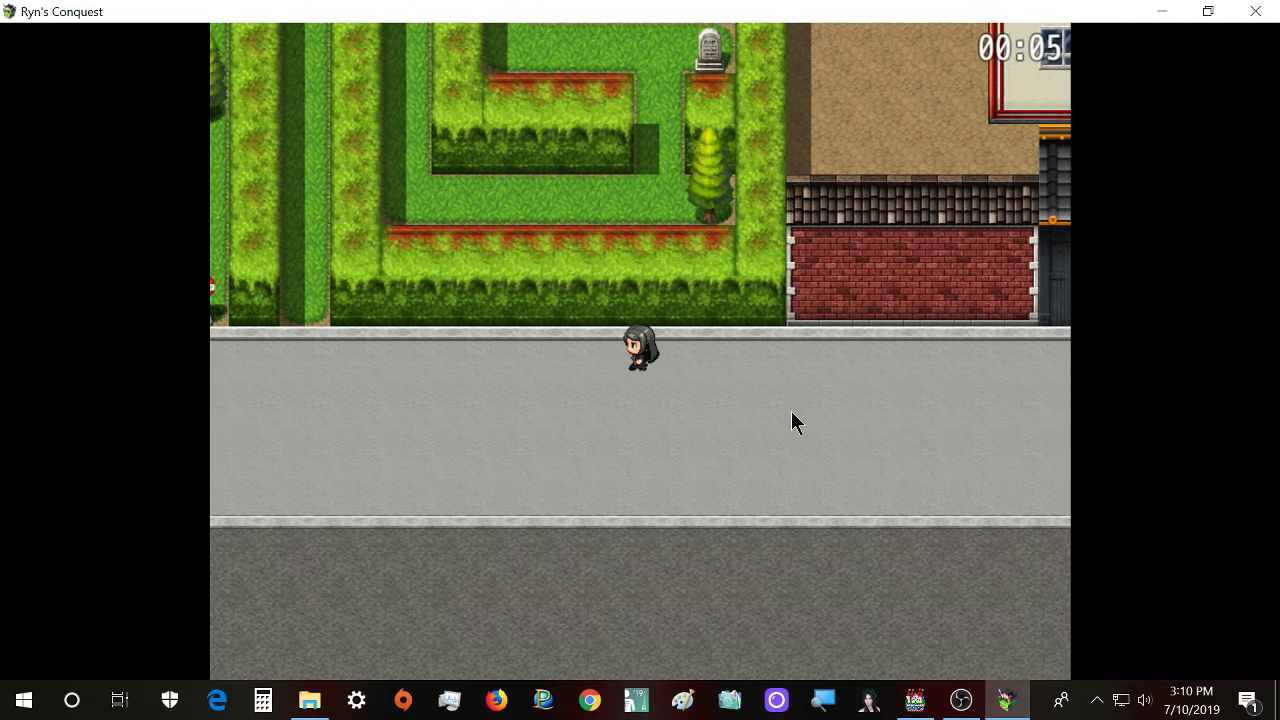
# - Walk east past the hedge park, brick buildings and construction site to the grey office building
pyautogui.press('Down')
pyautogui.press('Right')
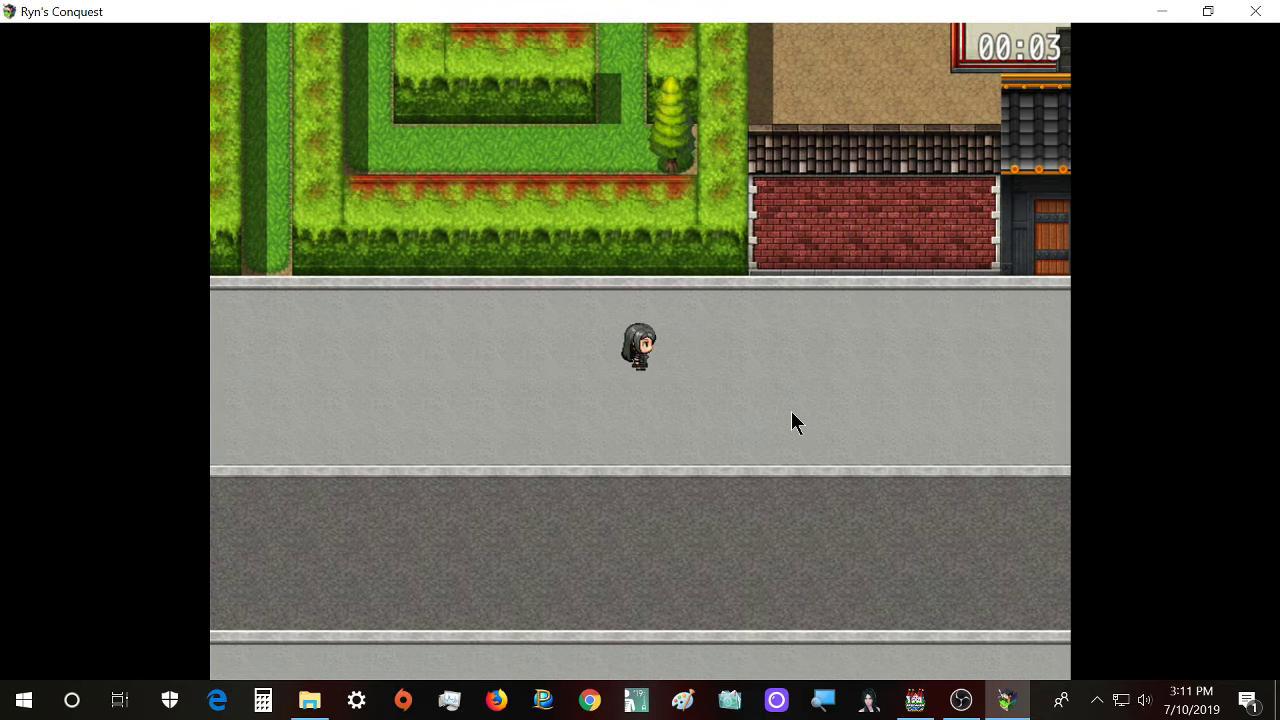
pyautogui.press('Right')
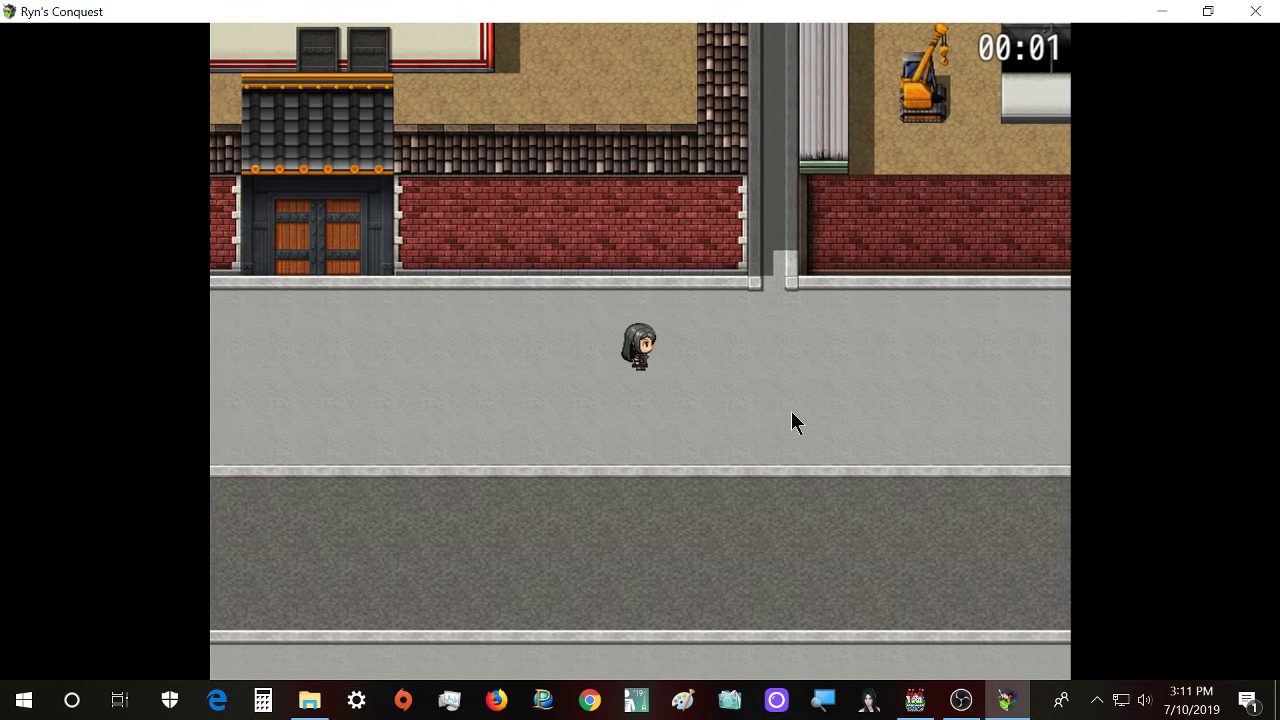
pyautogui.press('Right')
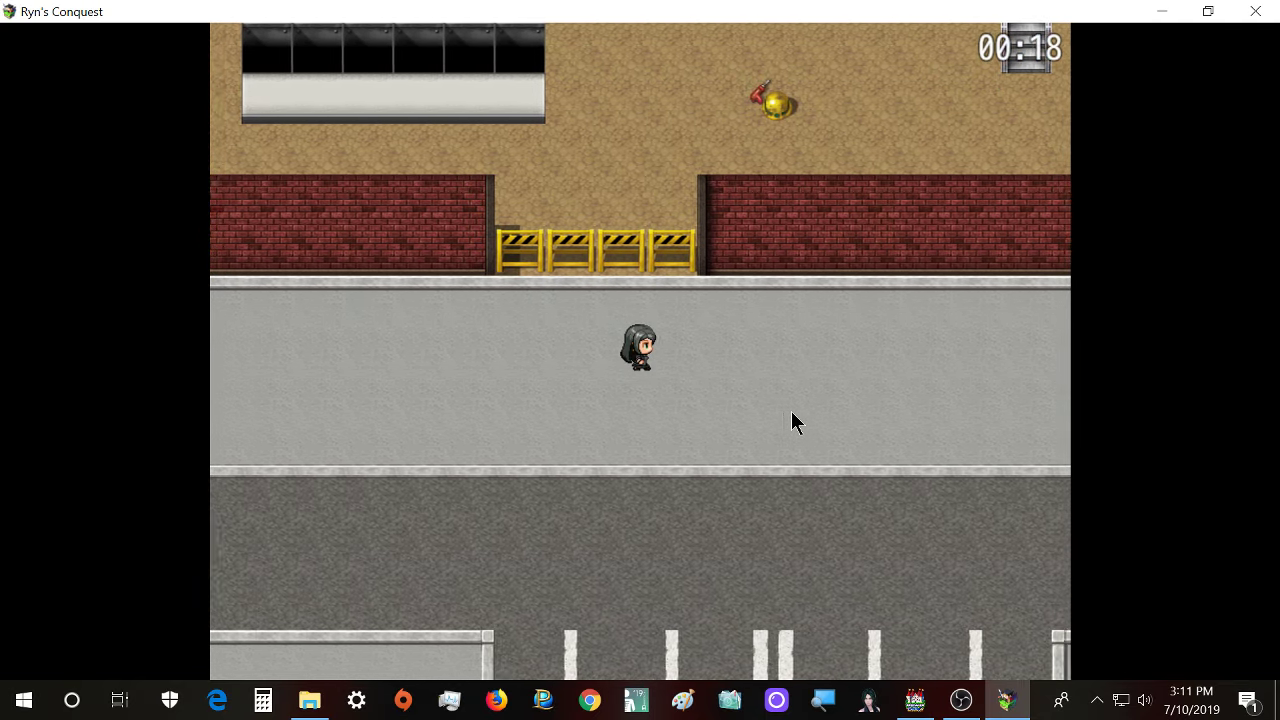
pyautogui.press('Right')
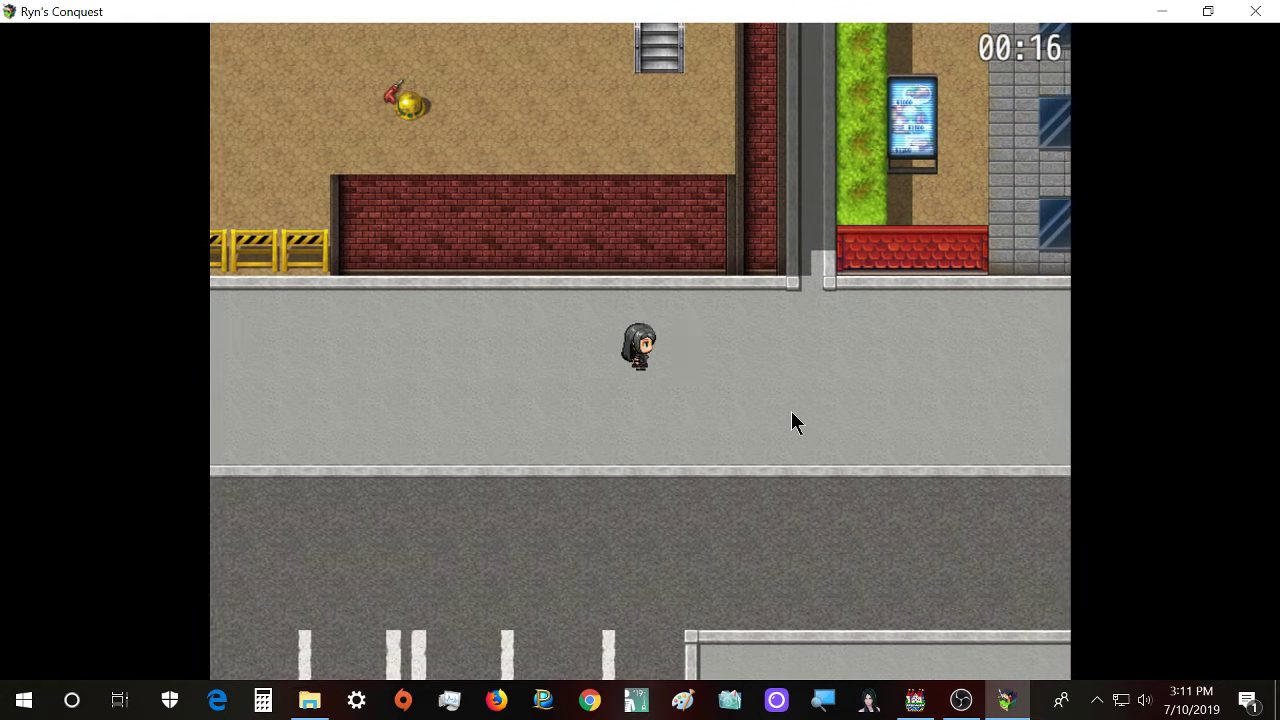
pyautogui.press('Right')
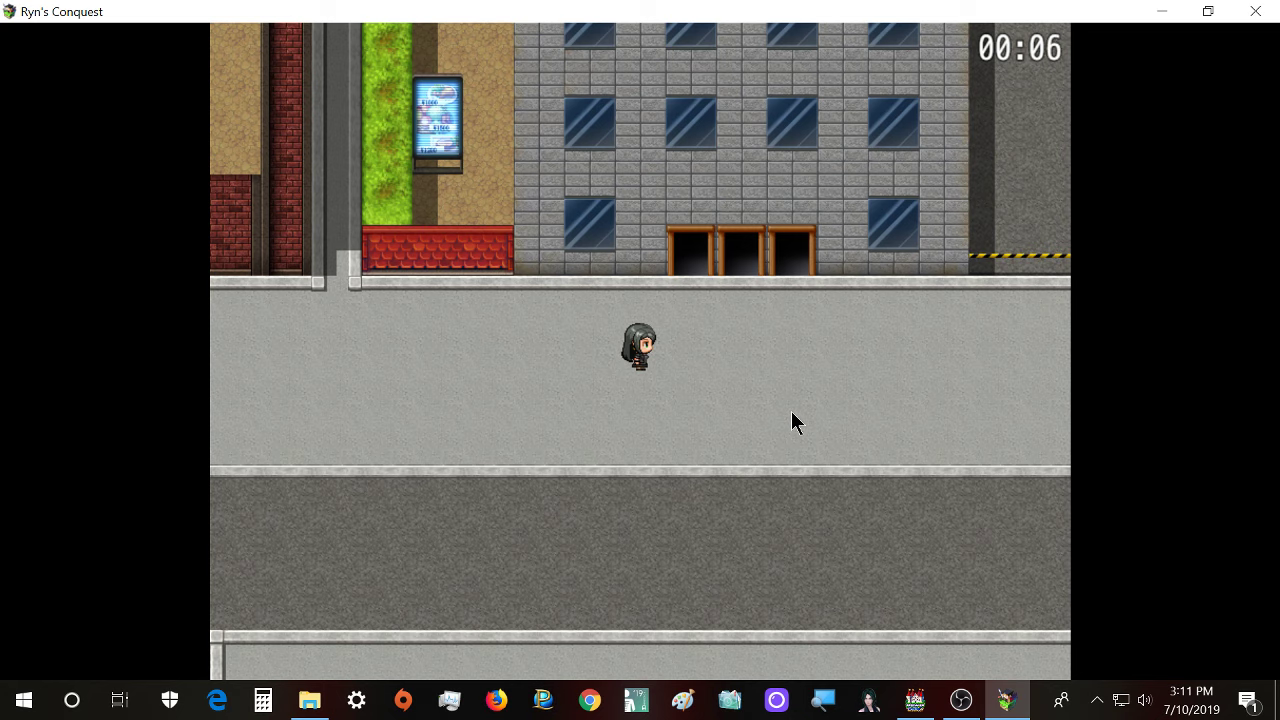
# - Step into the store doorway and confirm the choice at the metal-detector entrance
pyautogui.press('Right')
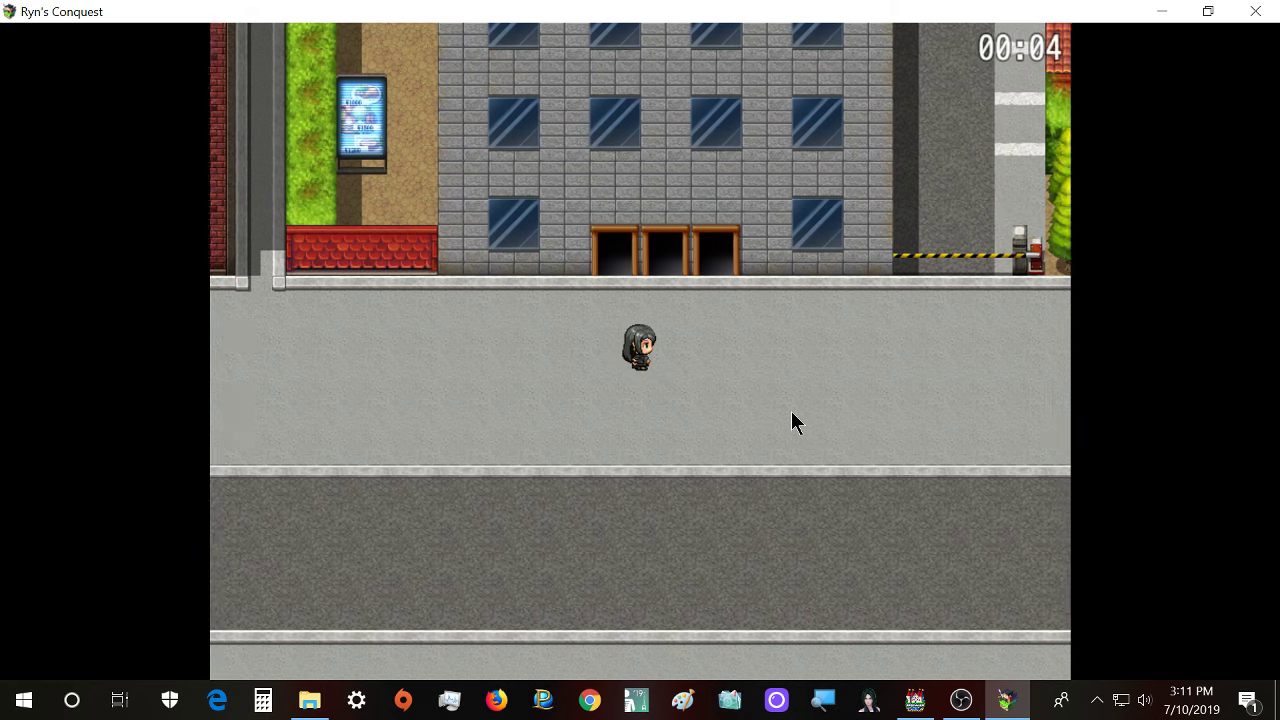
pyautogui.press('Up')
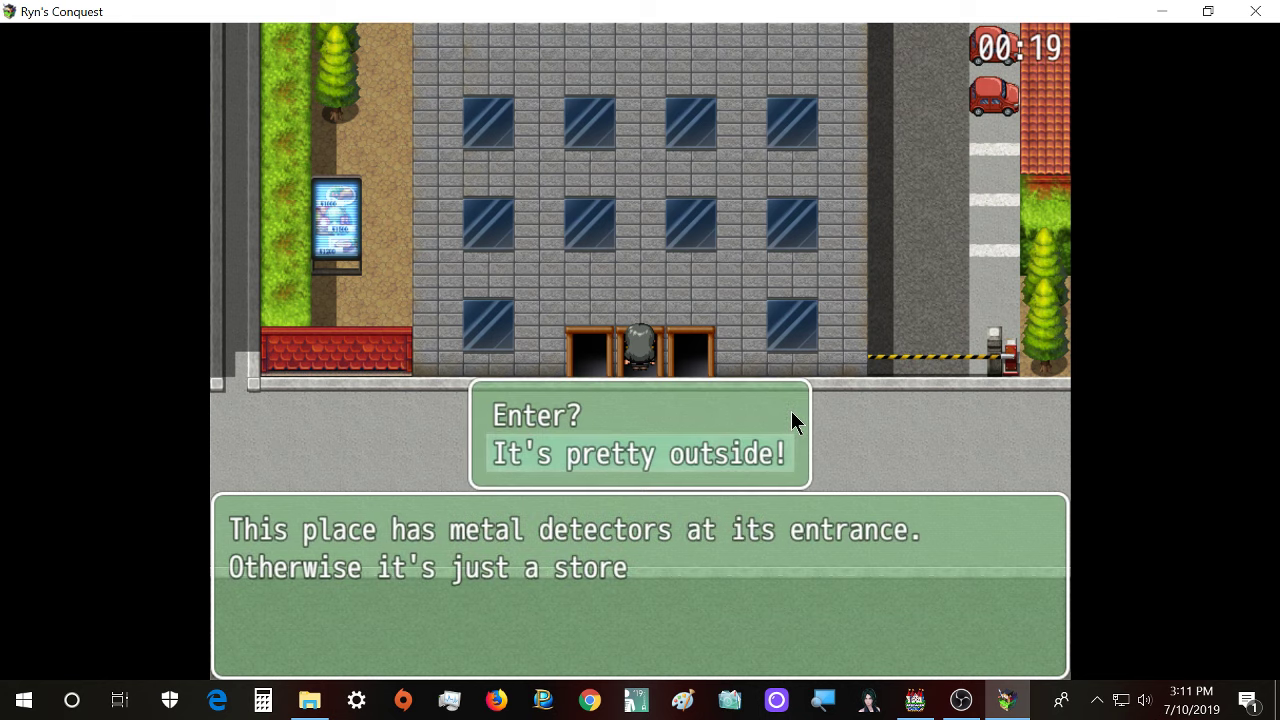
pyautogui.press('Up')
pyautogui.press('Return')
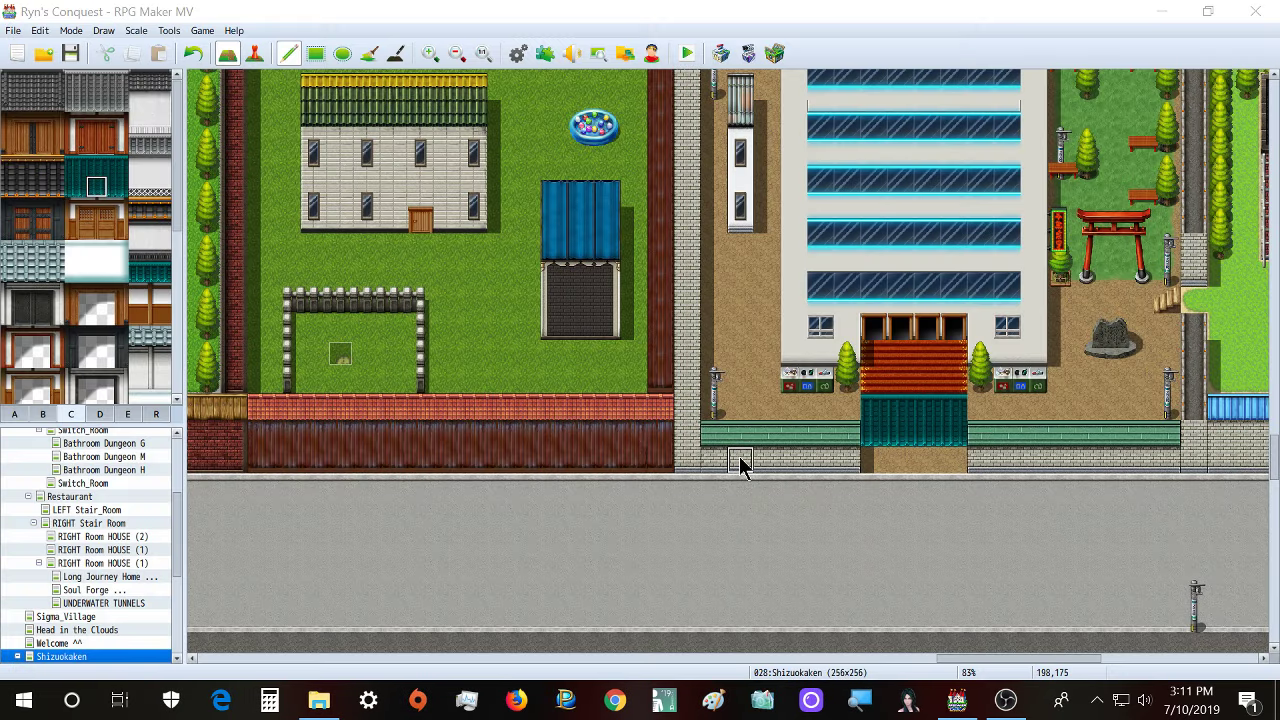
# - Set the player's starting position on the street below the grey office building, then start a playtest
pyautogui.keyDown('ctrl'); pyautogui.scroll(-2, 740, 465); pyautogui.keyUp('ctrl')
pyautogui.keyDown('shift'); pyautogui.hscroll(-3, 940, 682); pyautogui.keyUp('shift')
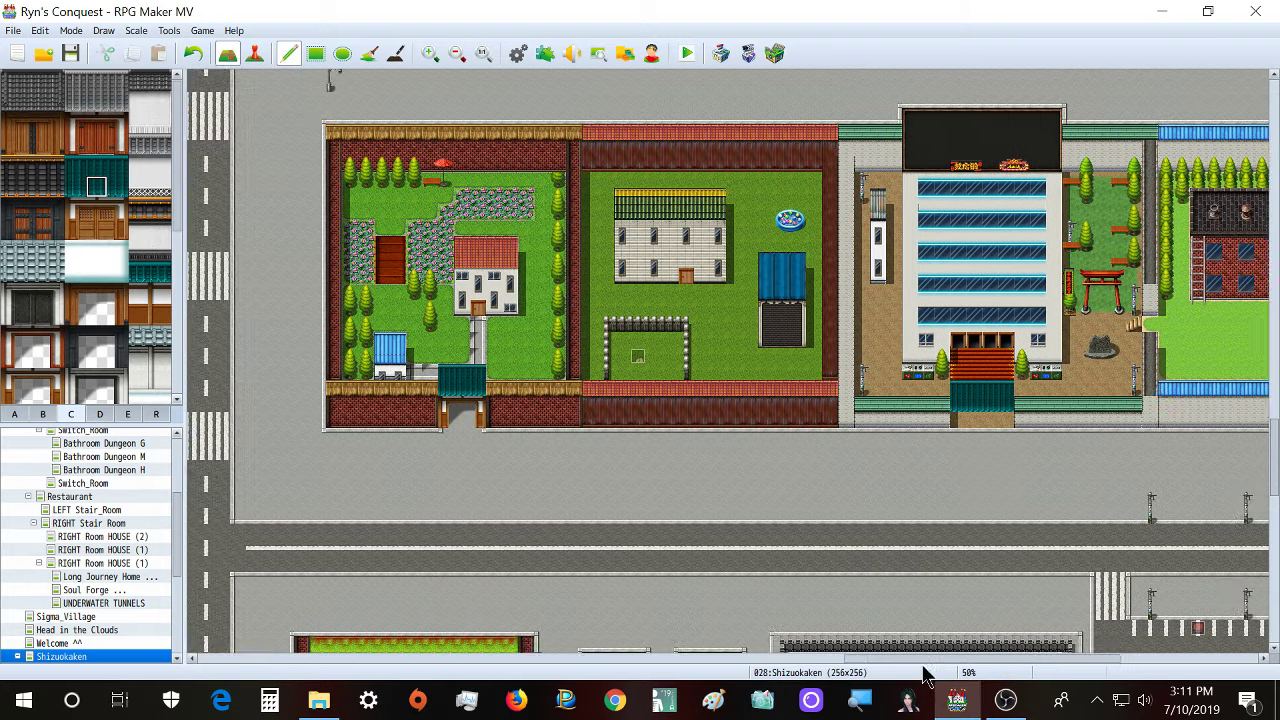
pyautogui.scroll(-6, 750, 674)
pyautogui.scroll(1, 625, 344)
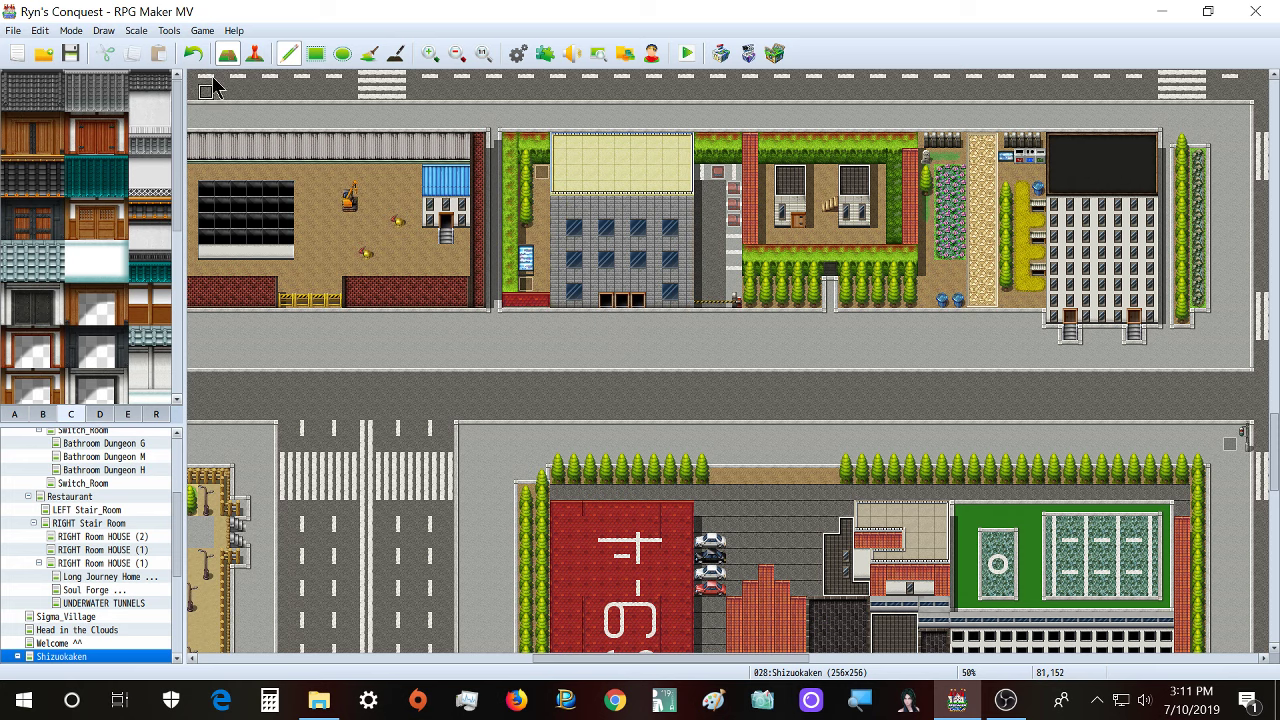
pyautogui.press('F7')
pyautogui.rightClick(627, 333)
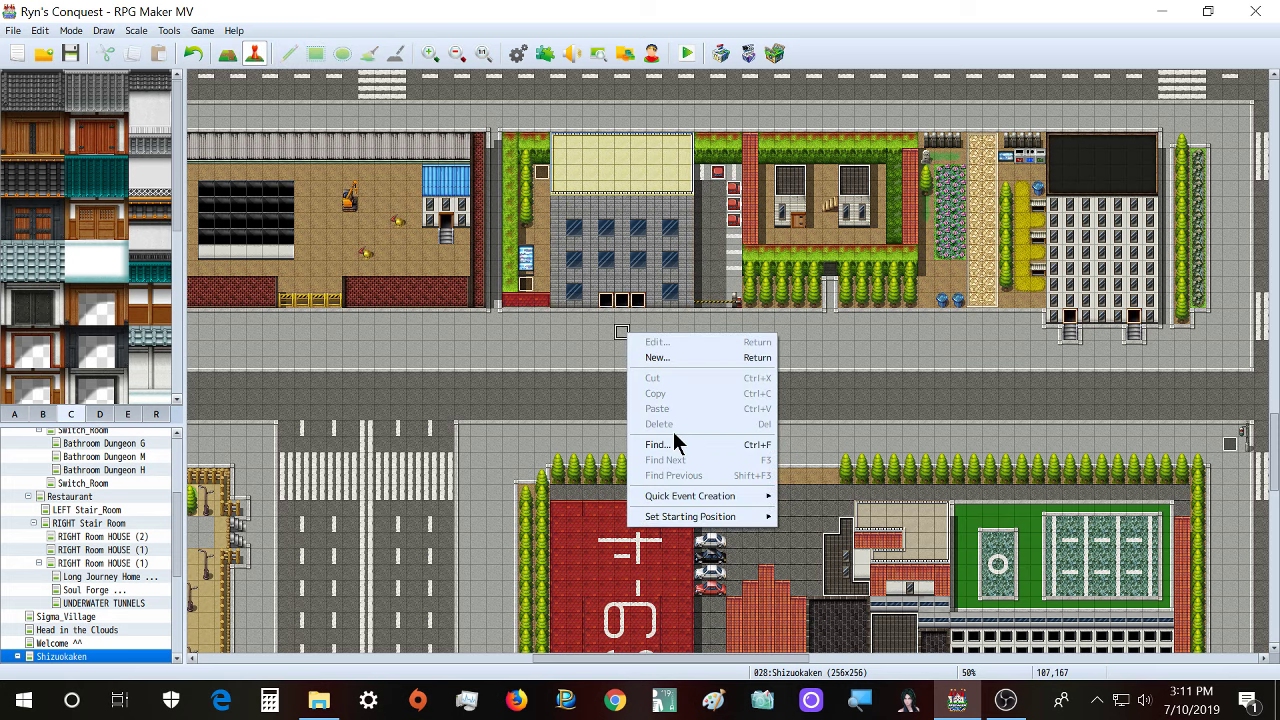
pyautogui.moveTo(751, 519)
pyautogui.click(809, 517)
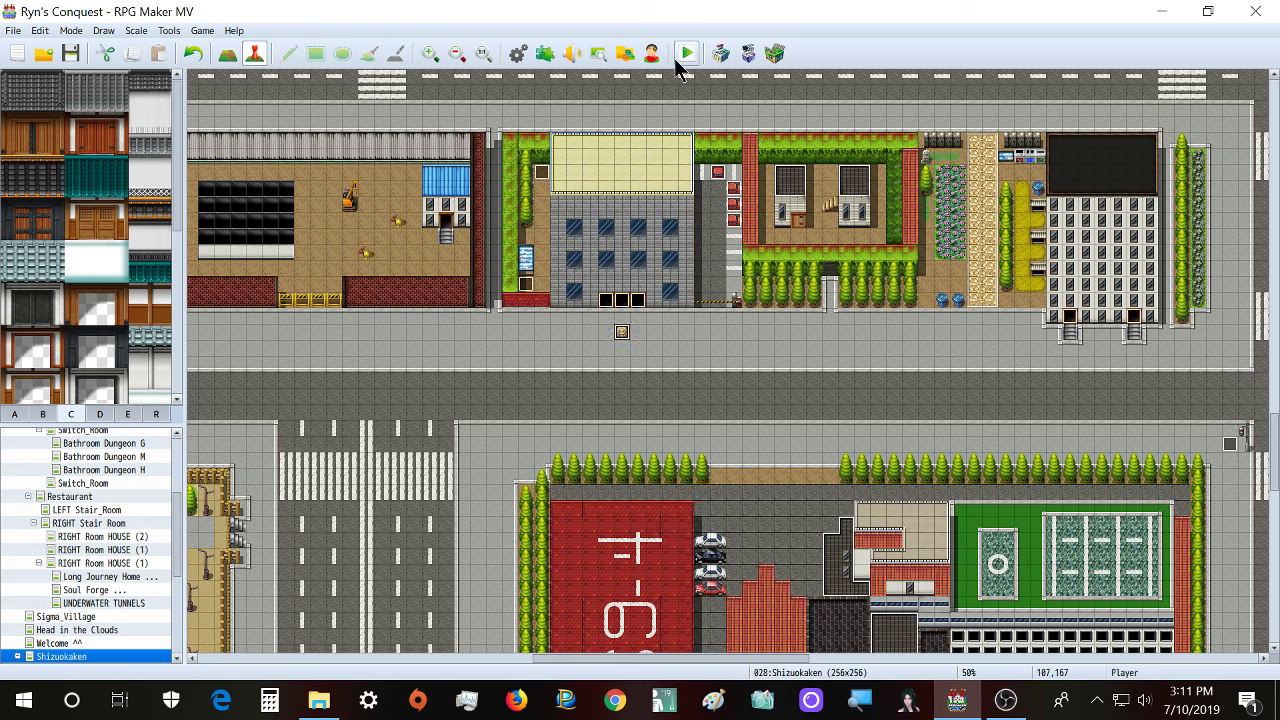
pyautogui.click(686, 55)
# - Save changes, maximize the playtest window, and ride the escalator up to the vending-machine floor
pyautogui.press('Return')
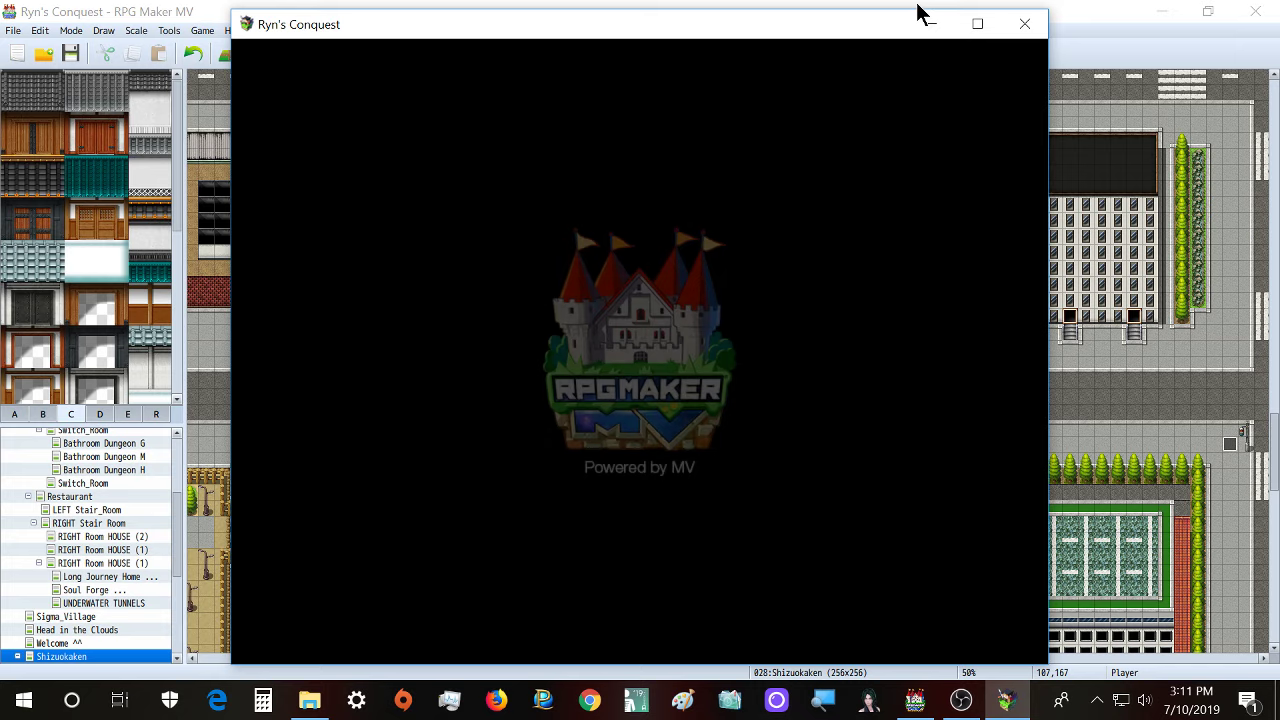
pyautogui.doubleClick(838, 32)
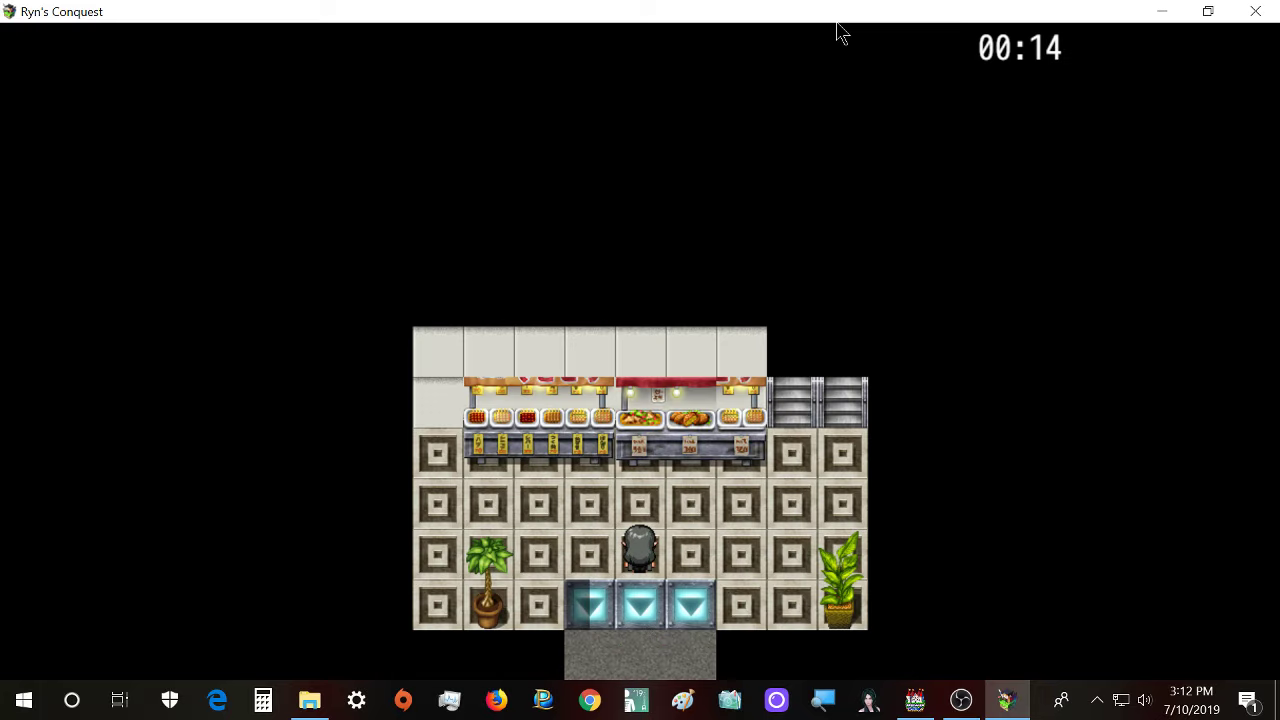
pyautogui.press('Left')
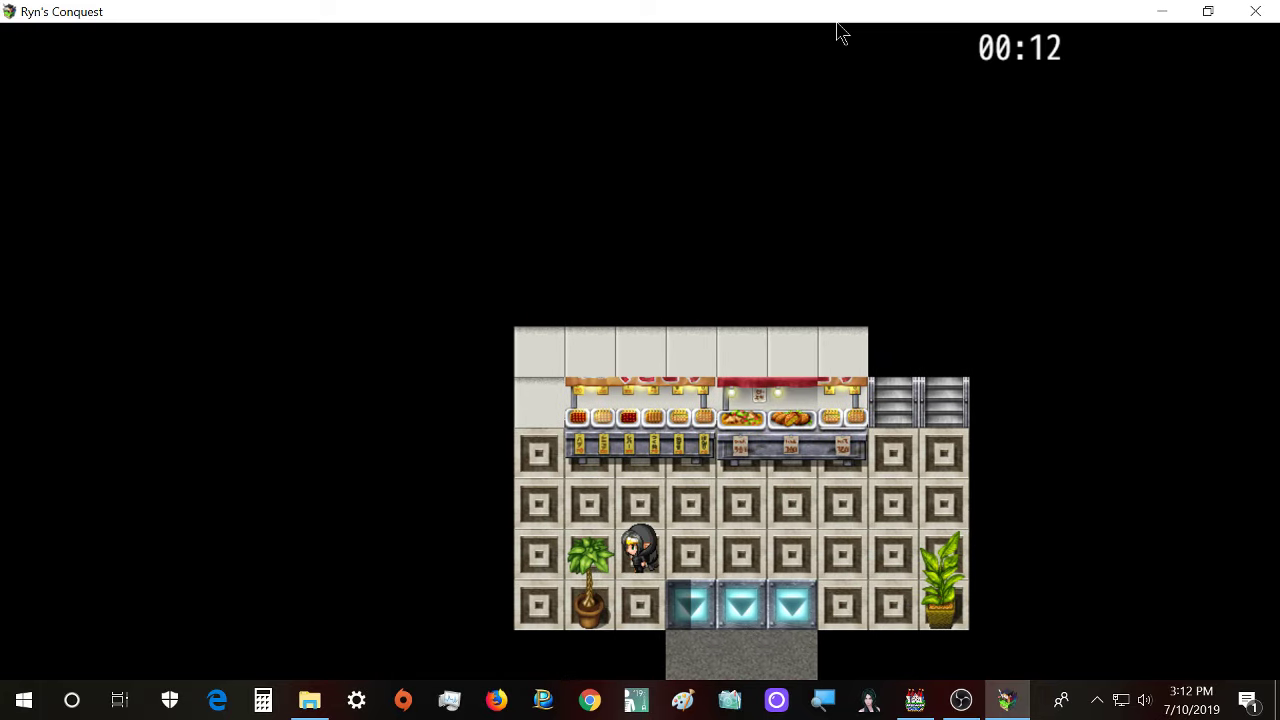
pyautogui.press('Up')
pyautogui.press('Left')
pyautogui.press('Right')
pyautogui.press('Up')
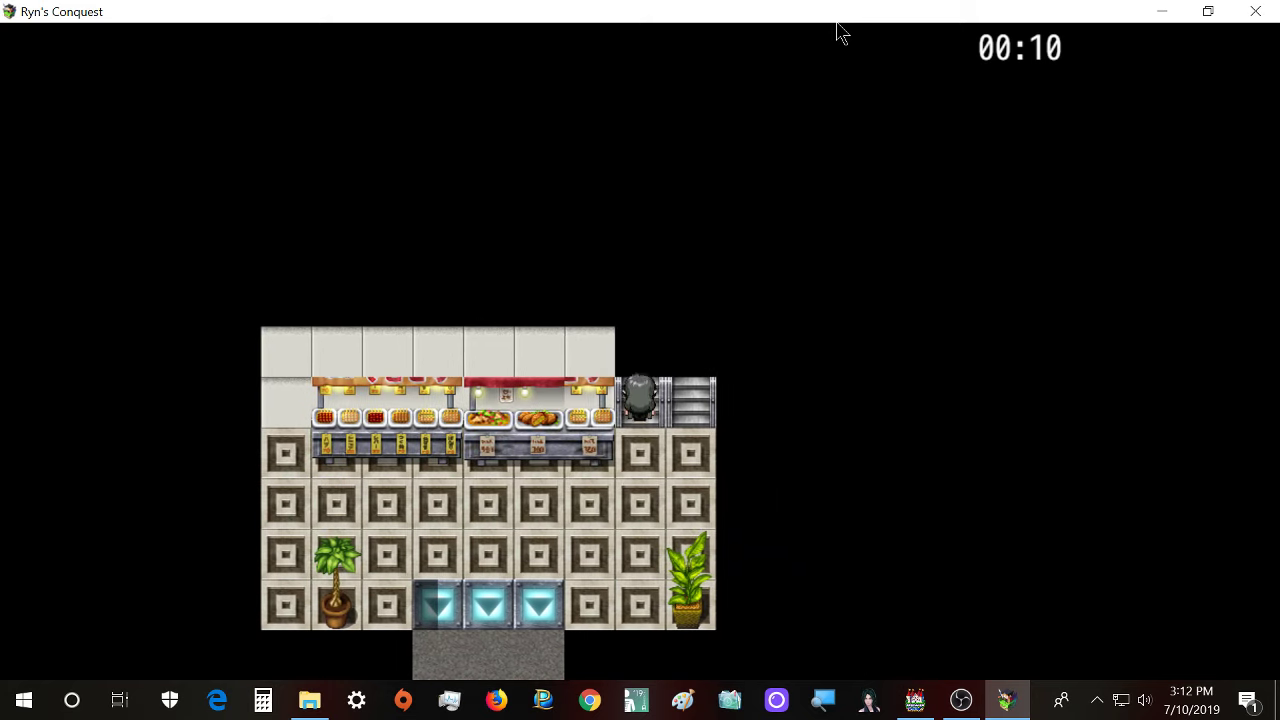
pyautogui.press('Right')
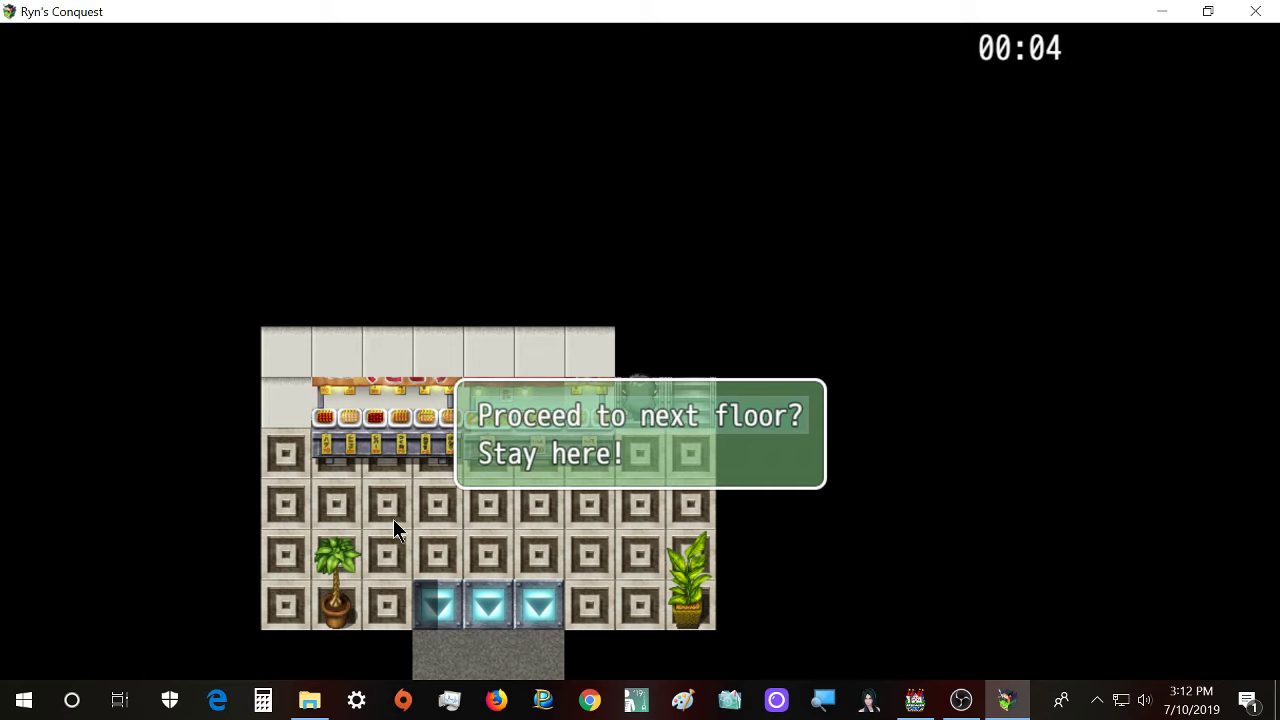
pyautogui.press('Return')
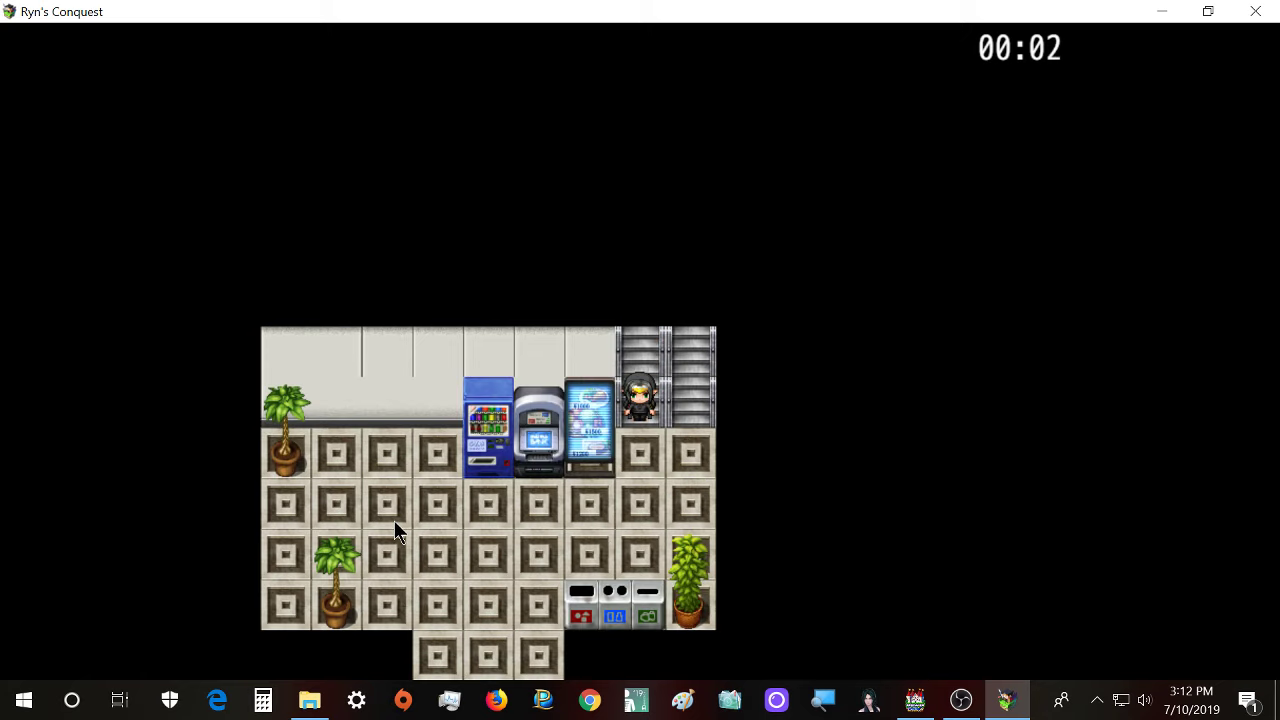
pyautogui.press('Down')
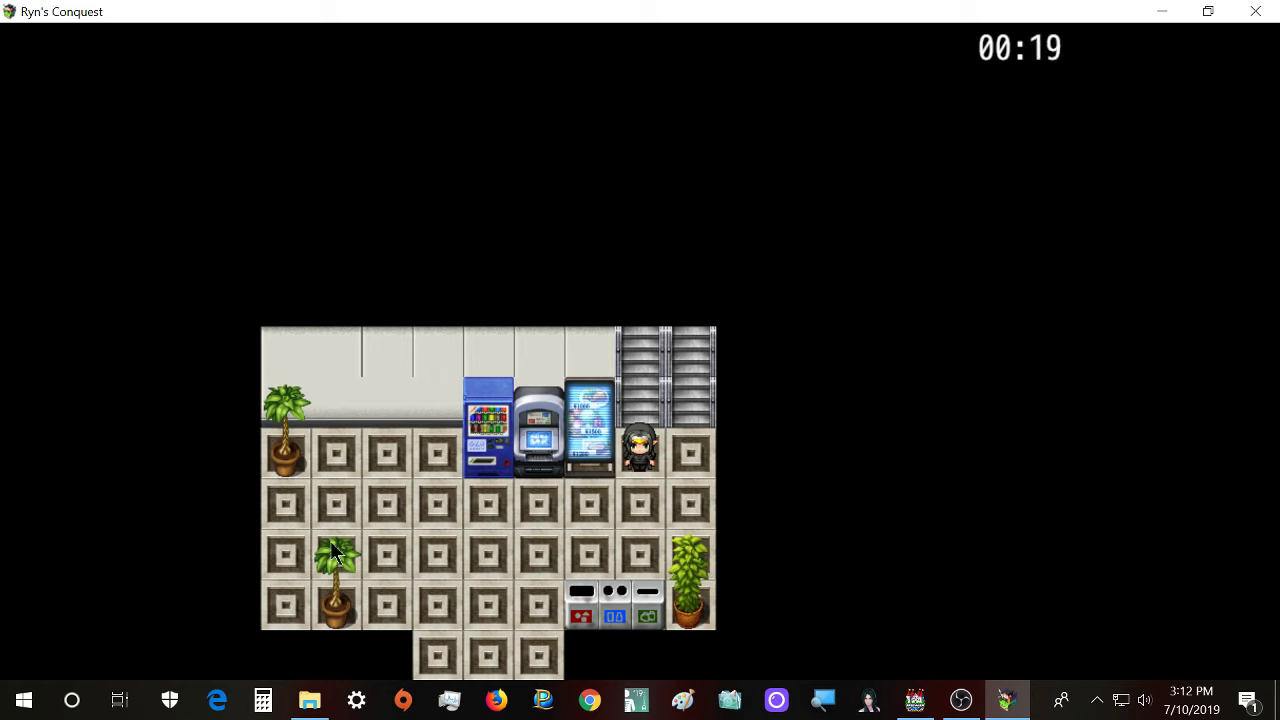
# - Examine the potted plant, look in its vase, and take the nickel
pyautogui.press('Right')
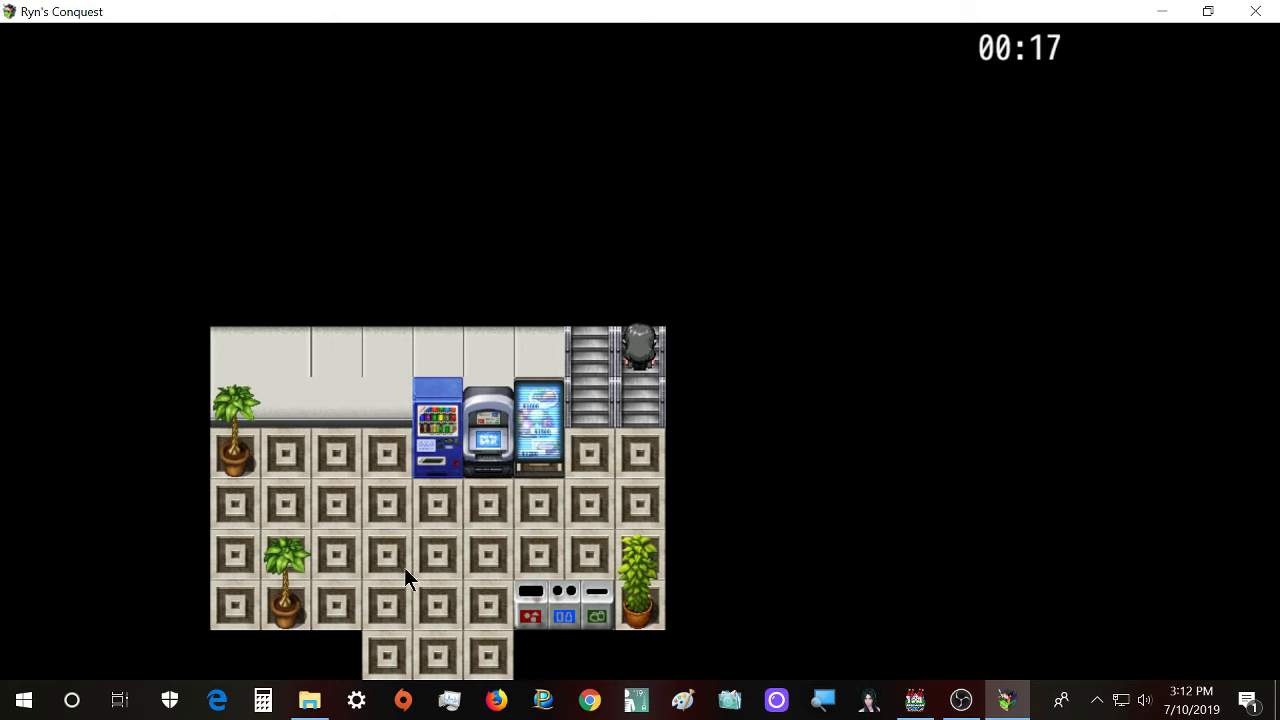
pyautogui.press('Down')
pyautogui.press('Return')
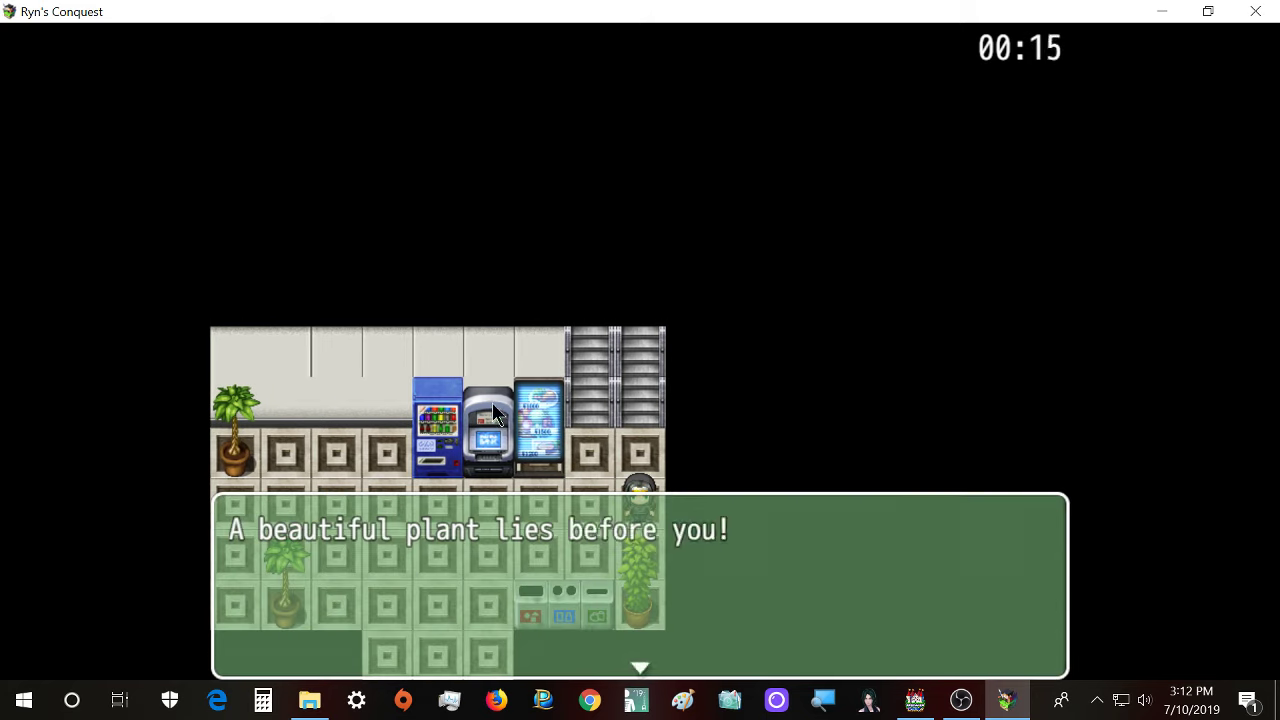
pyautogui.press('Return')
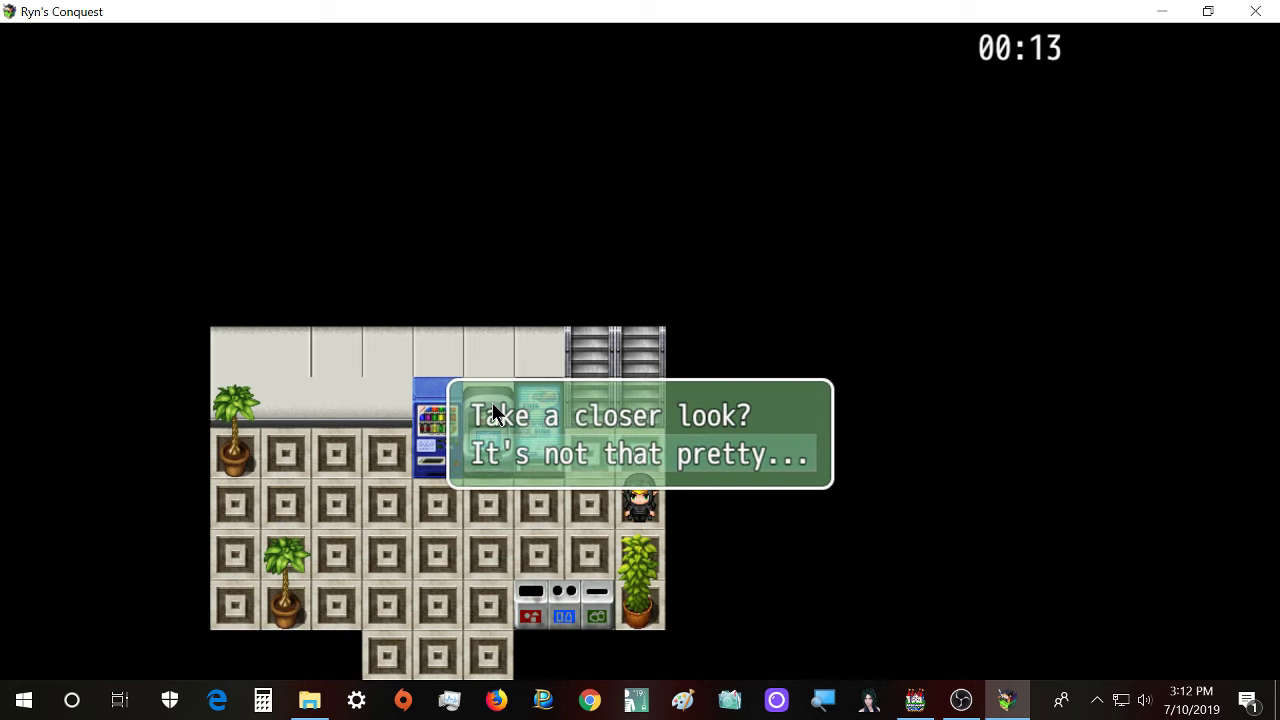
pyautogui.press('Return')
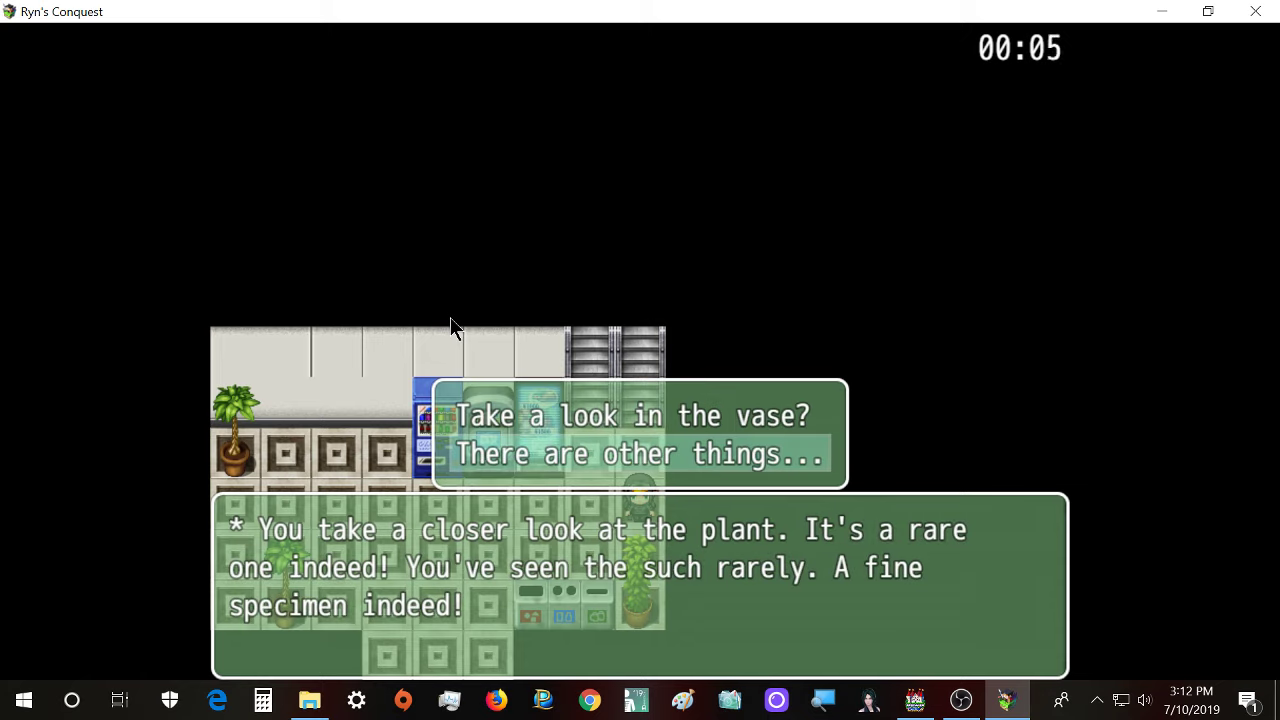
pyautogui.press('Up')
pyautogui.press('Return')
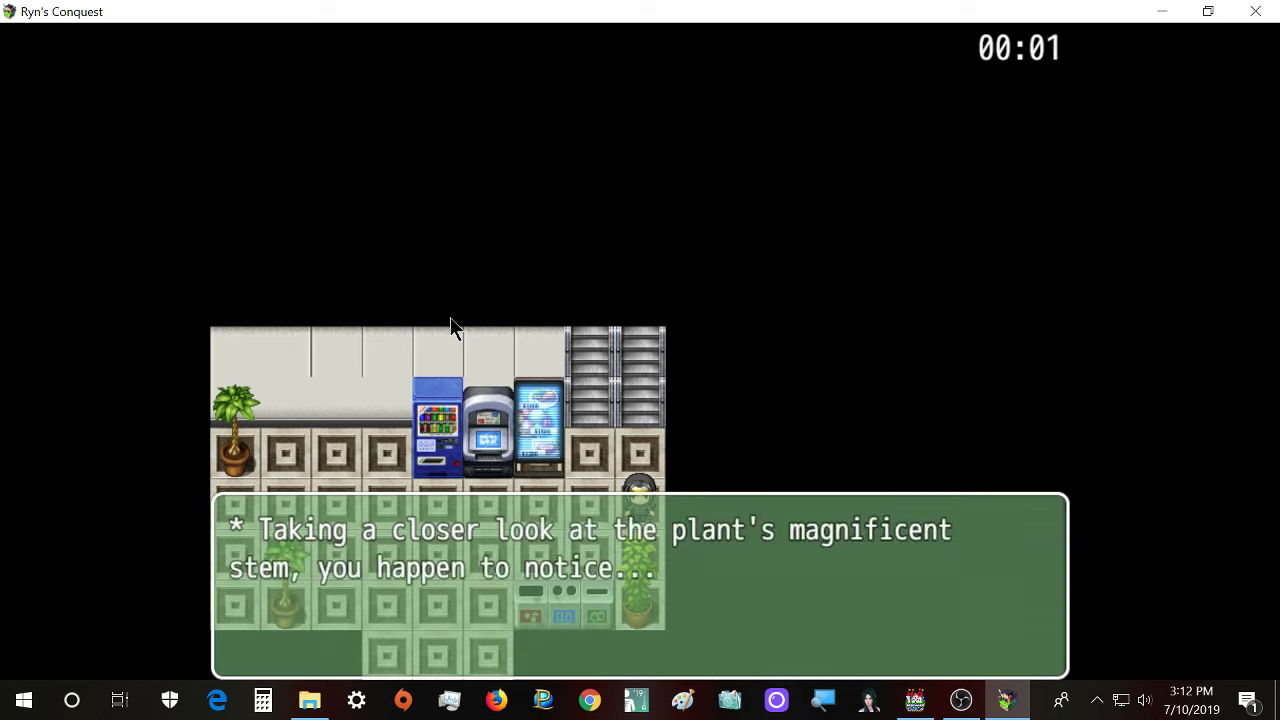
pyautogui.press('Return')
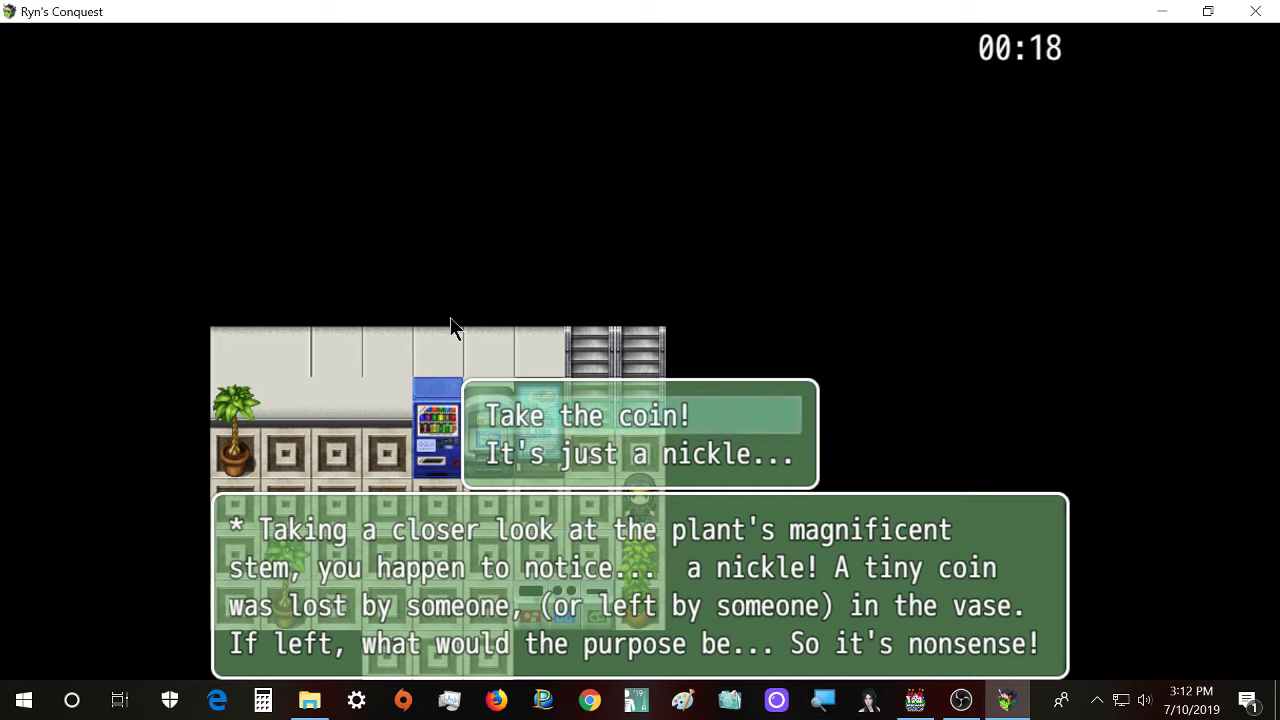
pyautogui.press('Return')
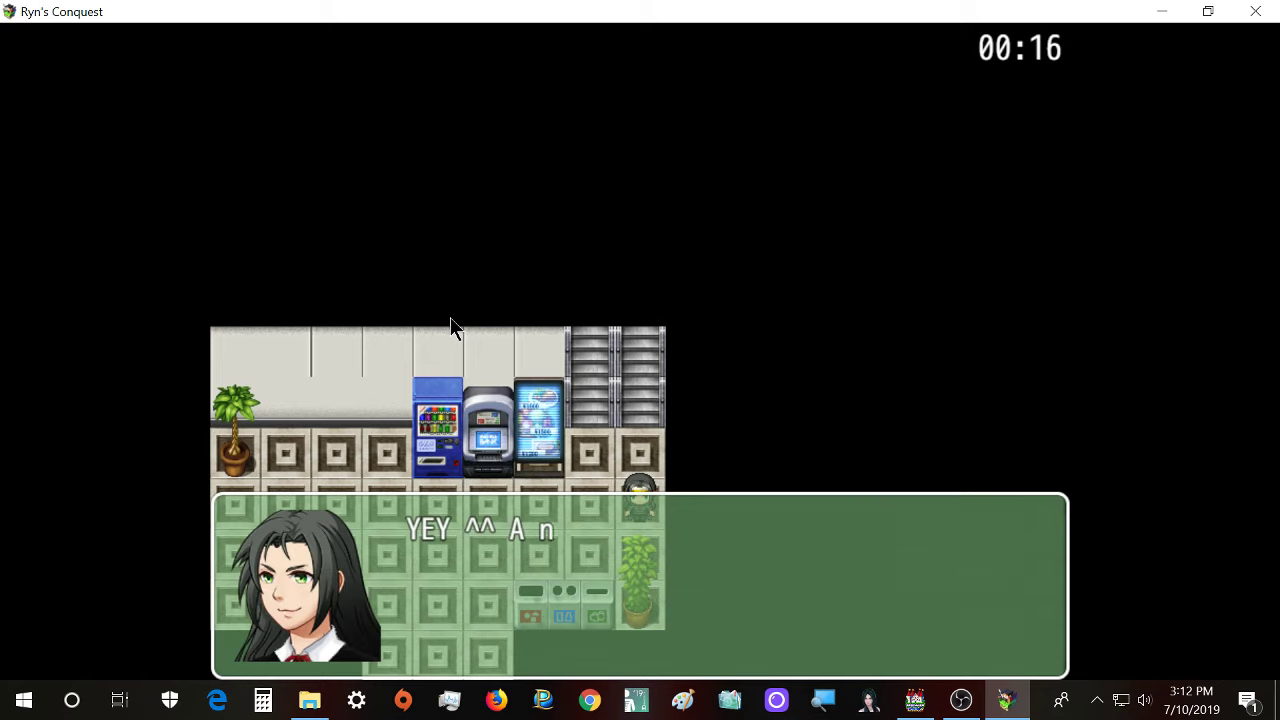
pyautogui.press('Return')
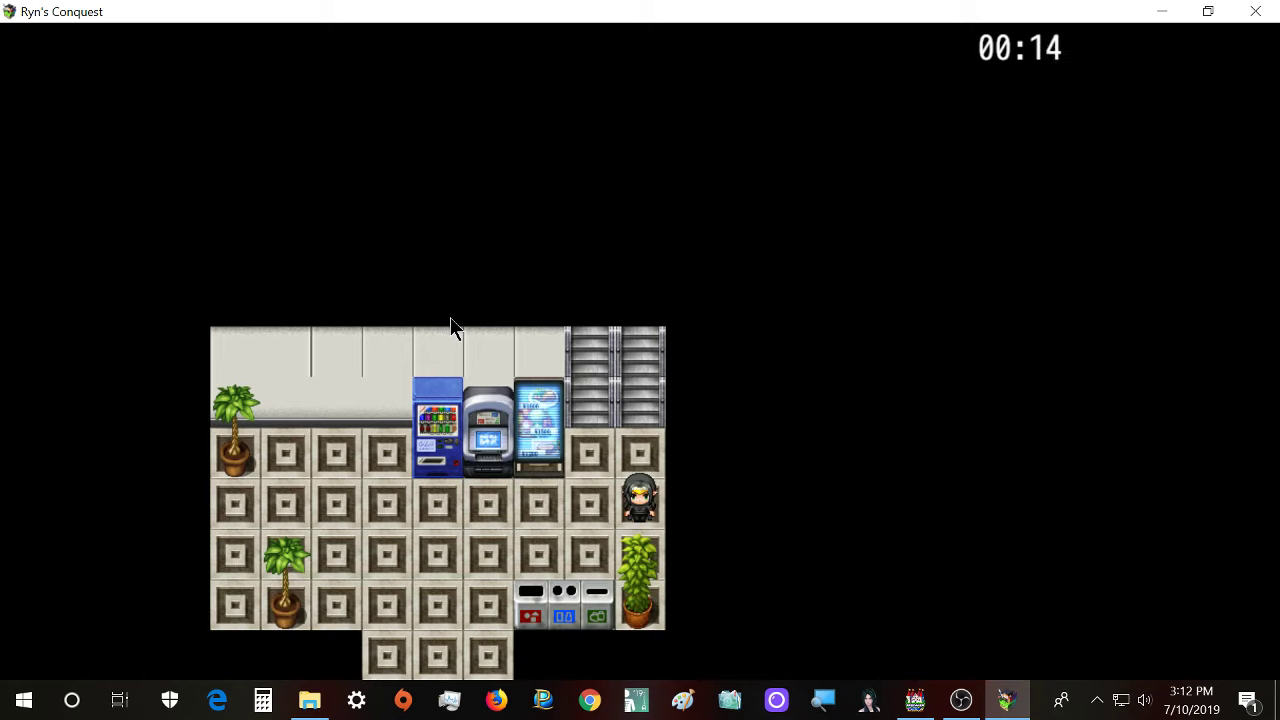
# - Dismiss the nickel message, walk across the floor, and take the escalator to another floor
pyautogui.press('Return')
pyautogui.press('Left')
pyautogui.press('Down')
pyautogui.press('Left')
pyautogui.press('Down')
pyautogui.press('Right')
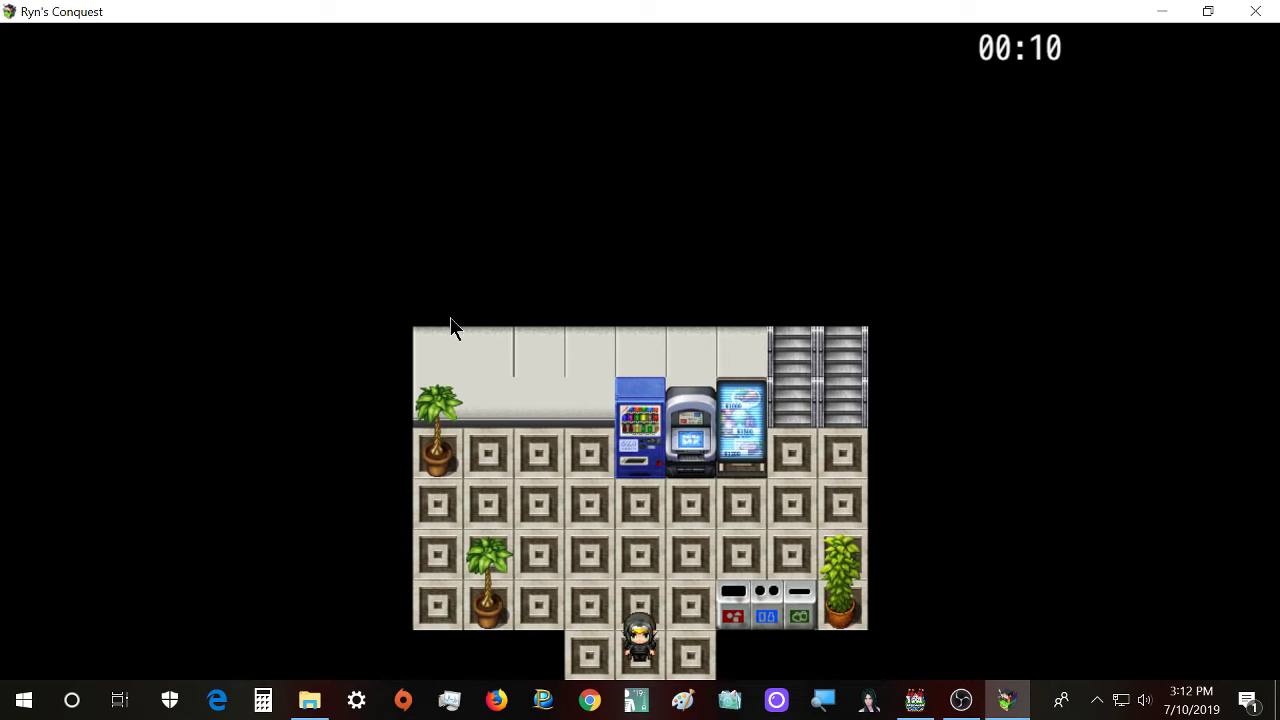
pyautogui.press('Up')
pyautogui.press('Left')
pyautogui.press('Up')
pyautogui.press('Up')
pyautogui.press('Left')
pyautogui.press('Left')
pyautogui.press('Down')
pyautogui.press('Down')
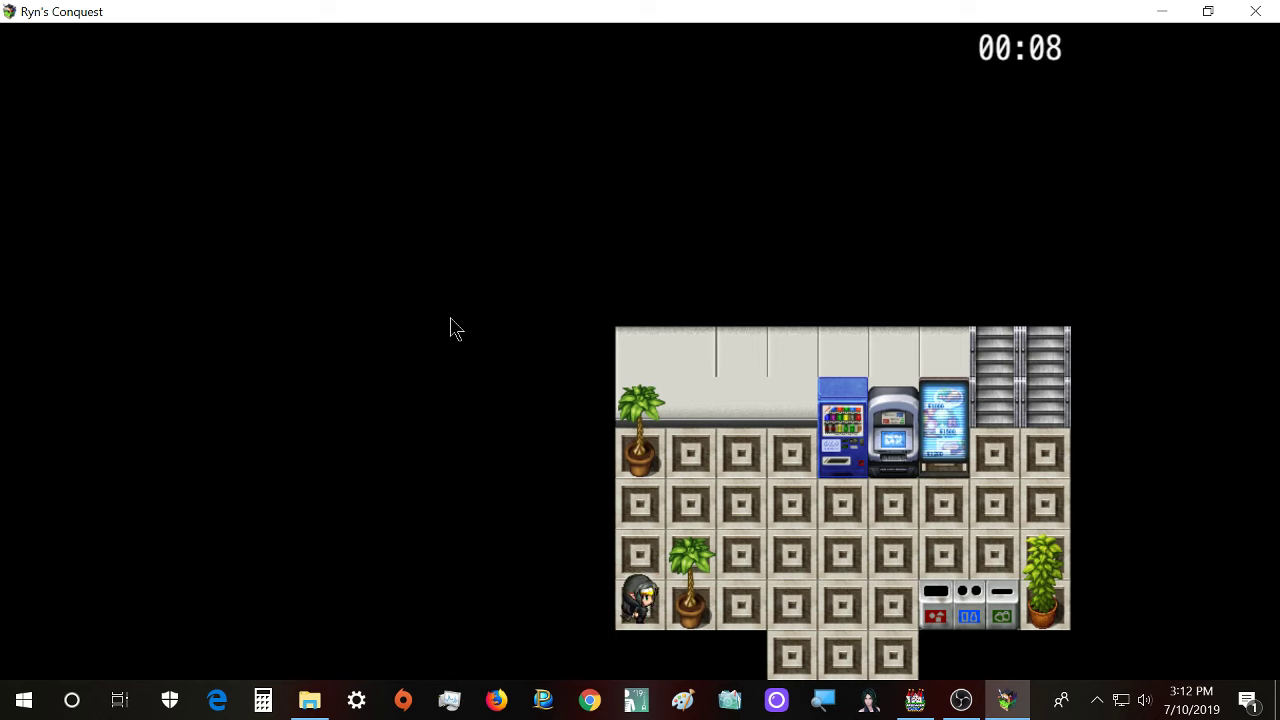
pyautogui.press('Up')
pyautogui.press('Up')
pyautogui.press('Right')
pyautogui.press('Right')
pyautogui.press('Right')
pyautogui.press('Right')
pyautogui.press('Right')
pyautogui.press('Right')
pyautogui.press('Right')
pyautogui.press('Up')
pyautogui.press('Up')
pyautogui.press('Up')
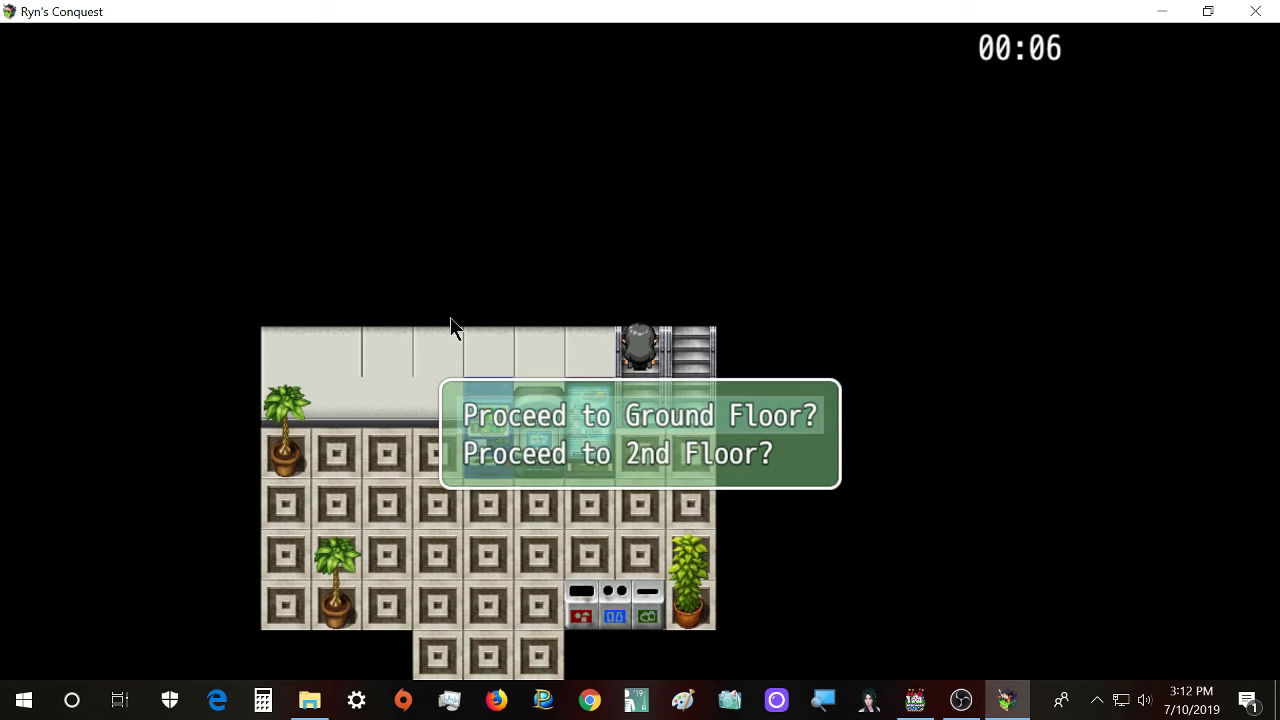
pyautogui.press('Return')
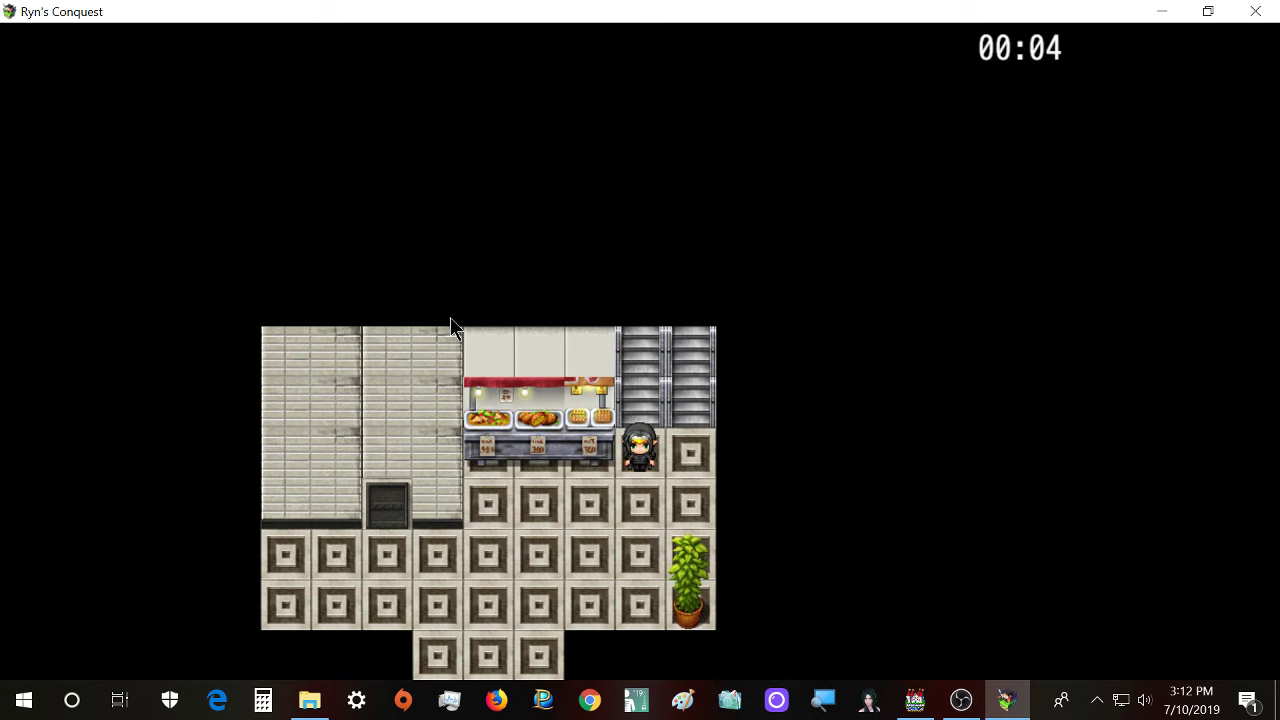
# - Walk to the laundry room door, read its sign, and enter the Laundry Room
pyautogui.press('Down')
pyautogui.press('Left')
pyautogui.press('Down')
pyautogui.press('Left')
pyautogui.press('Left')
pyautogui.press('Left')
pyautogui.press('Left')
pyautogui.press('Up')
pyautogui.press('Return')
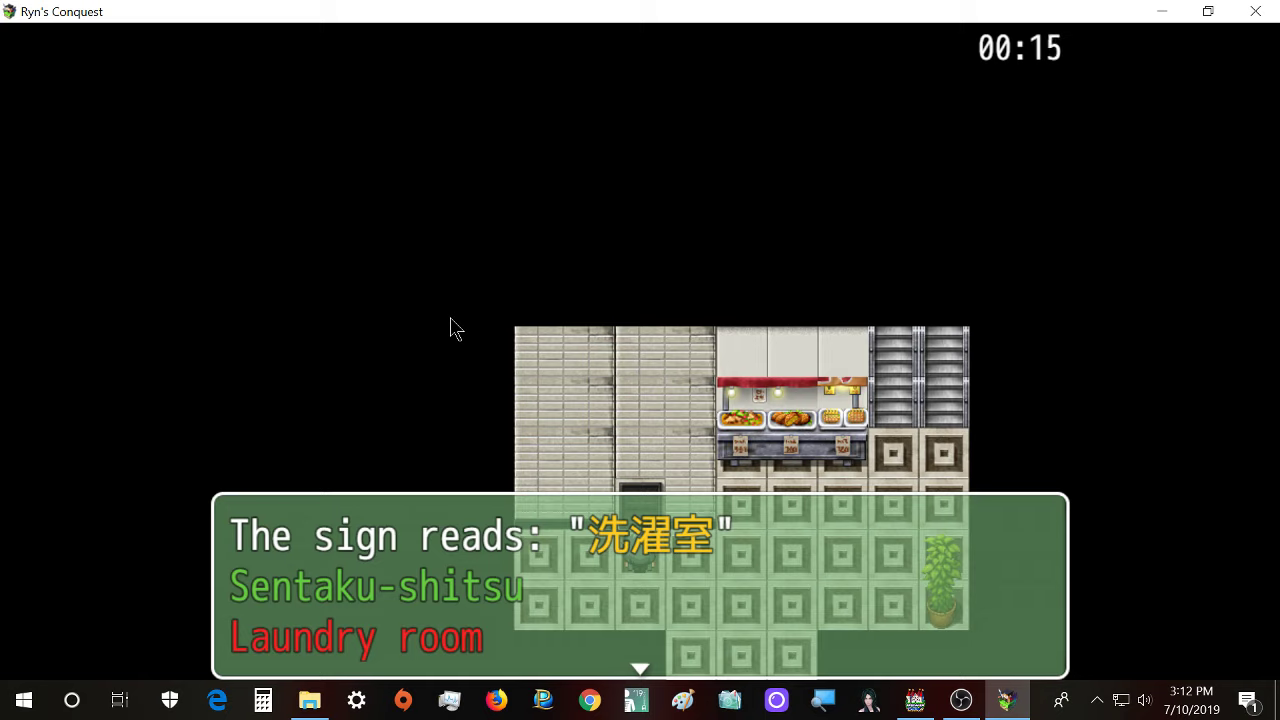
pyautogui.press('Return')
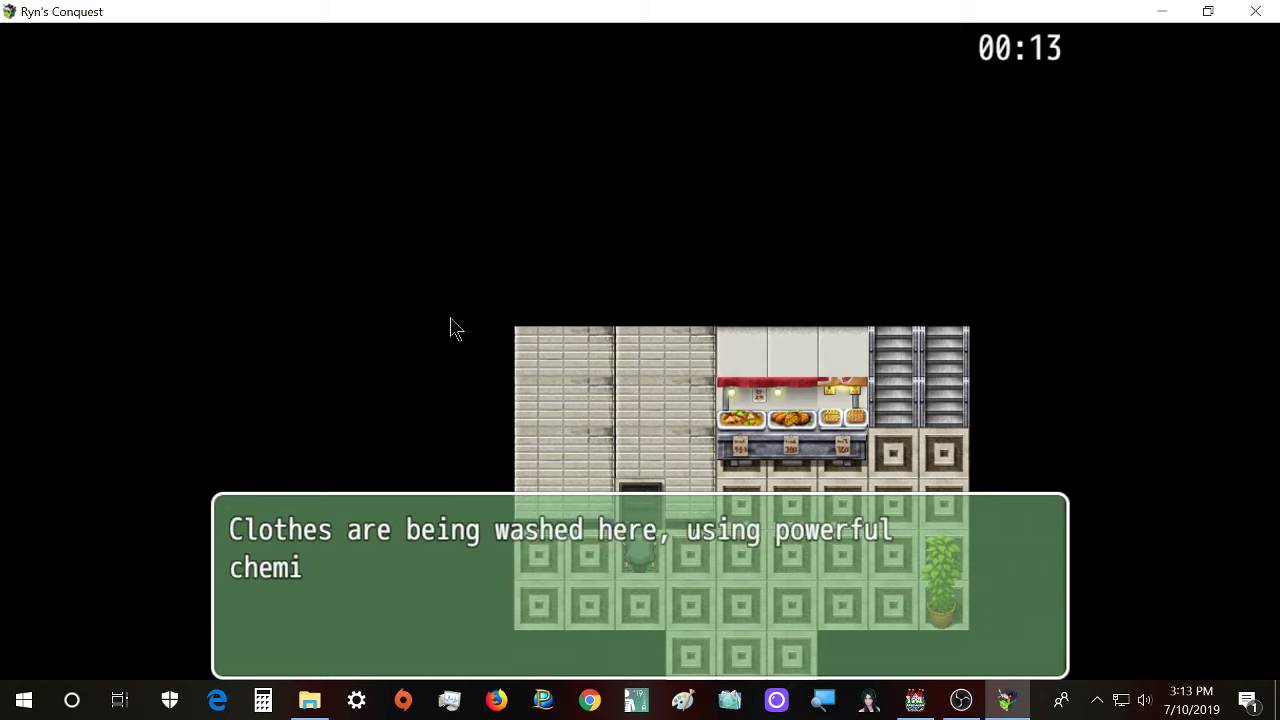
pyautogui.press('Return')
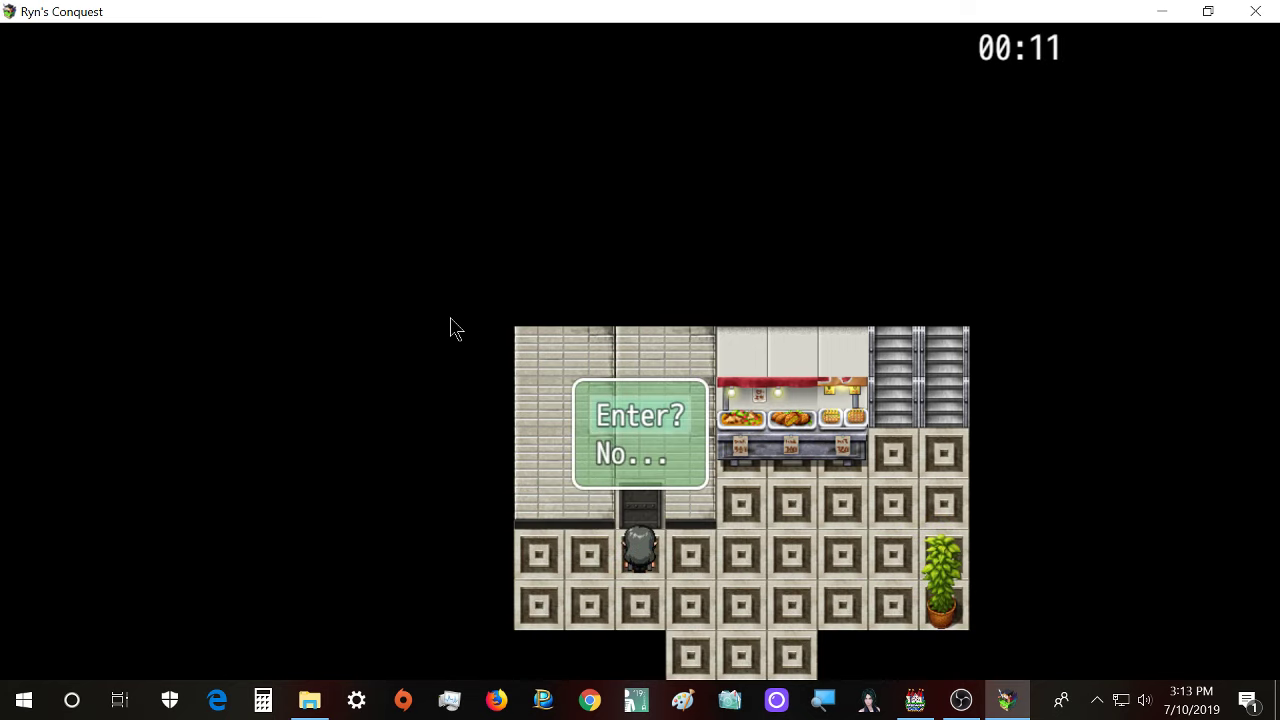
pyautogui.press('Return')
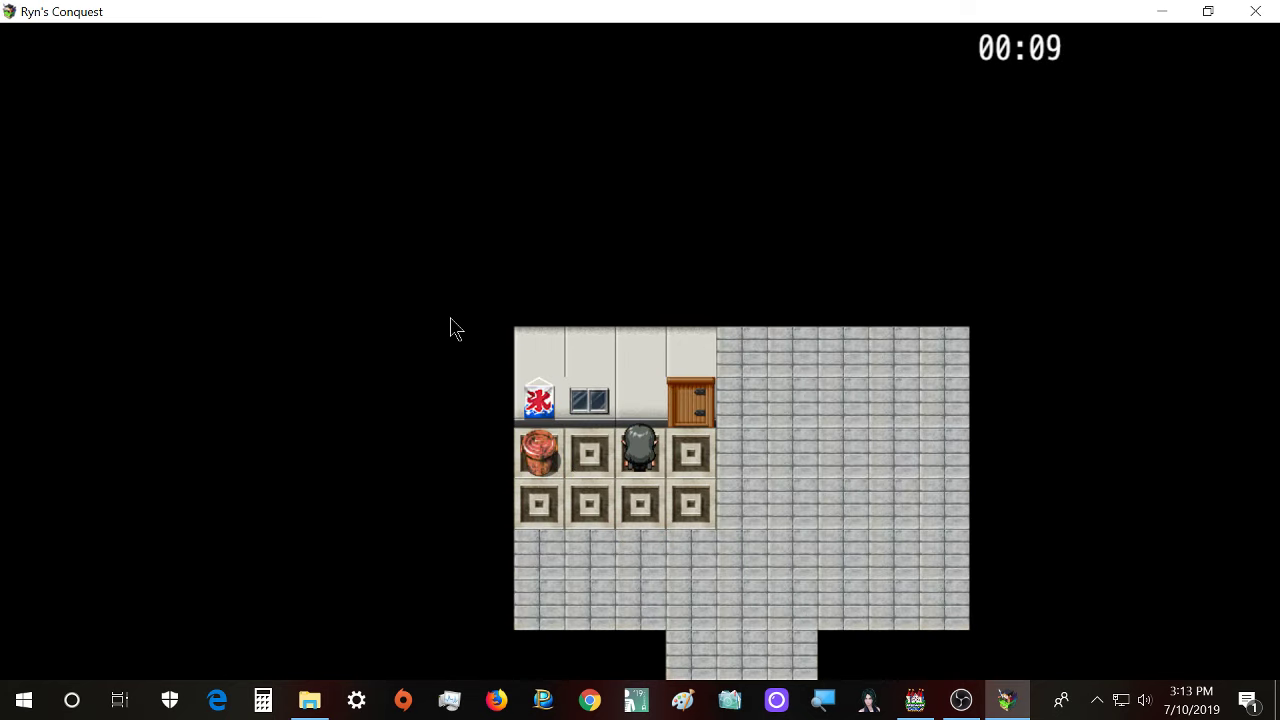
# - Walk around the Laundry Room and leave it through the exit
pyautogui.press('Down')
pyautogui.press('Right')
pyautogui.press('Up')
pyautogui.press('Left')
pyautogui.press('Down')
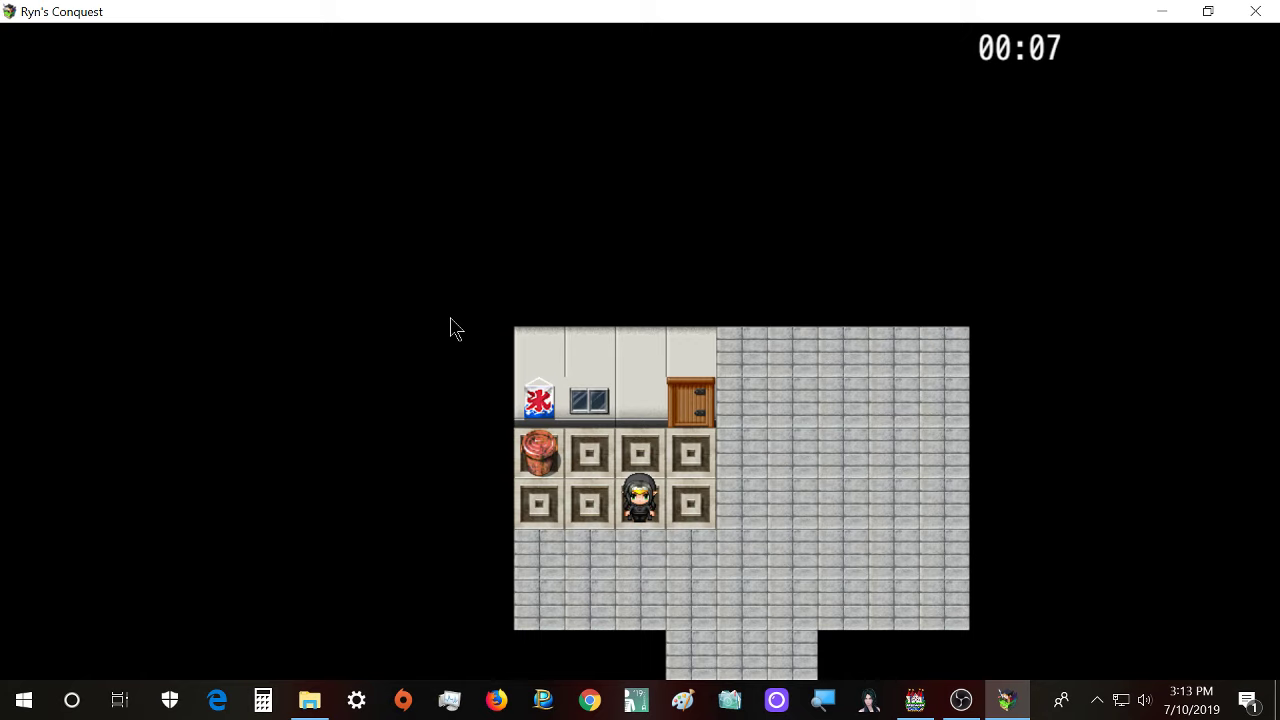
pyautogui.press('Right')
pyautogui.press('Up')
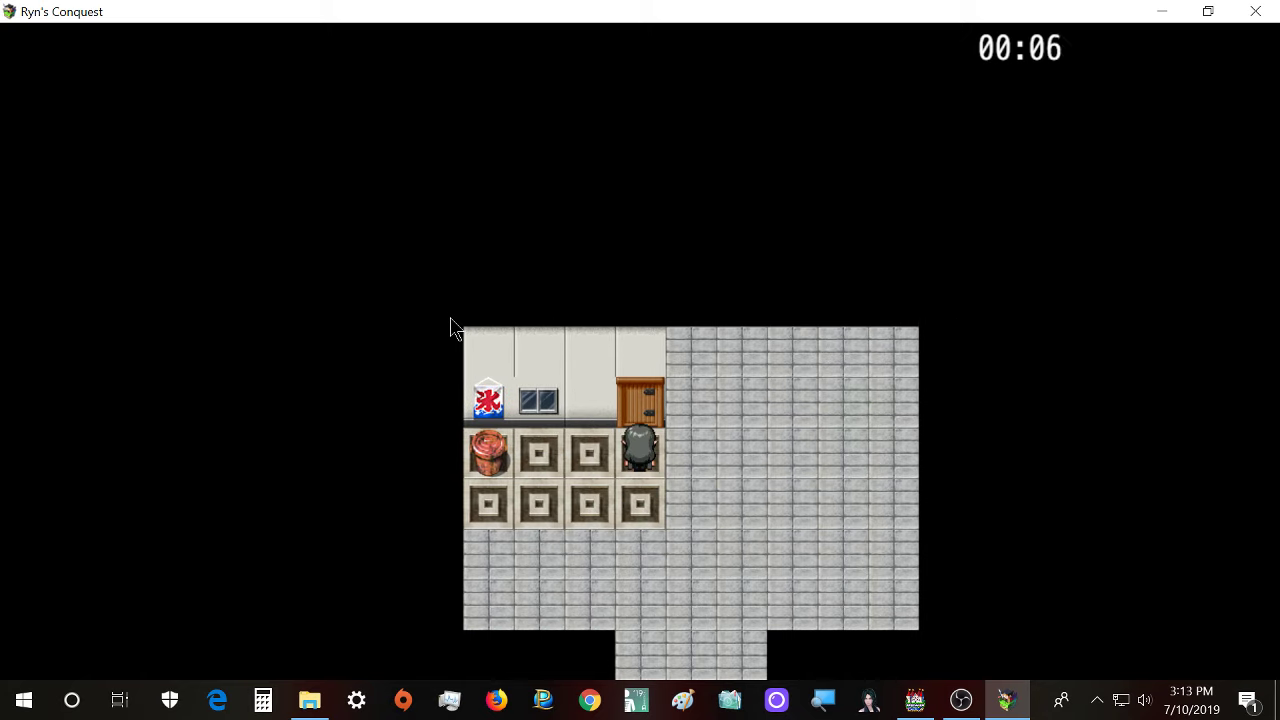
pyautogui.press('Down')
pyautogui.press('Left')
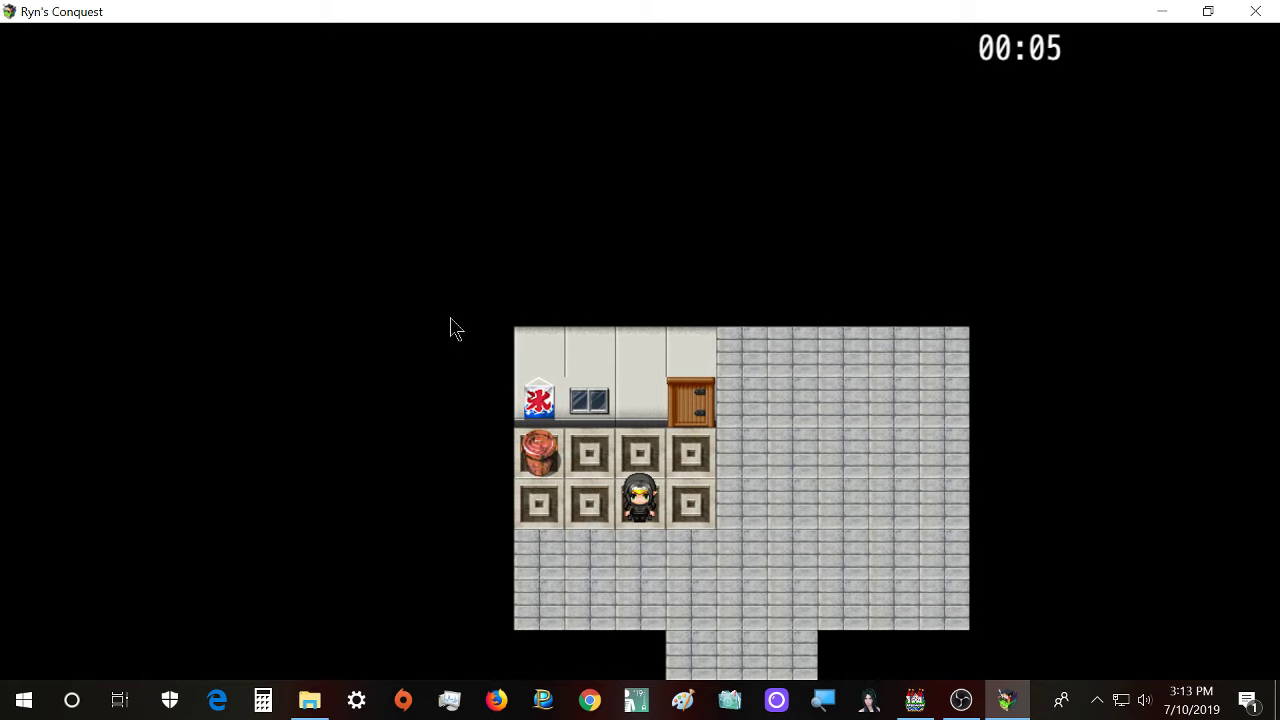
pyautogui.press('Down')
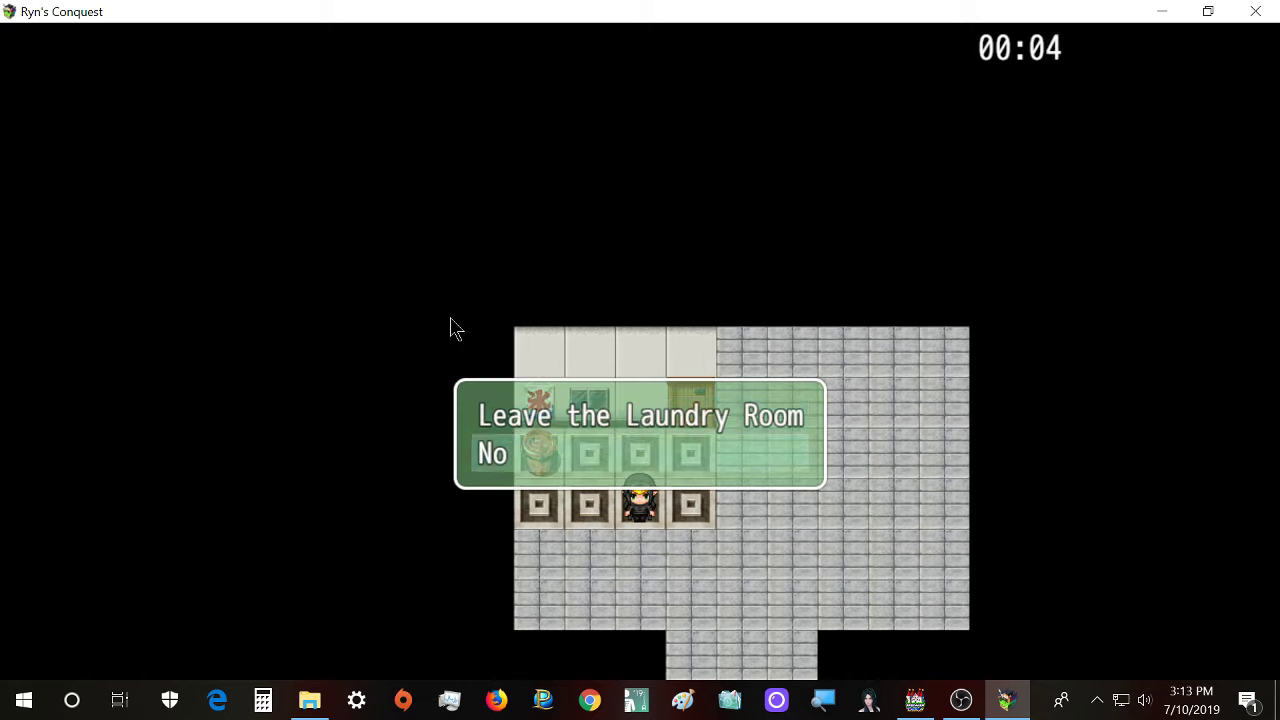
pyautogui.press('Return')
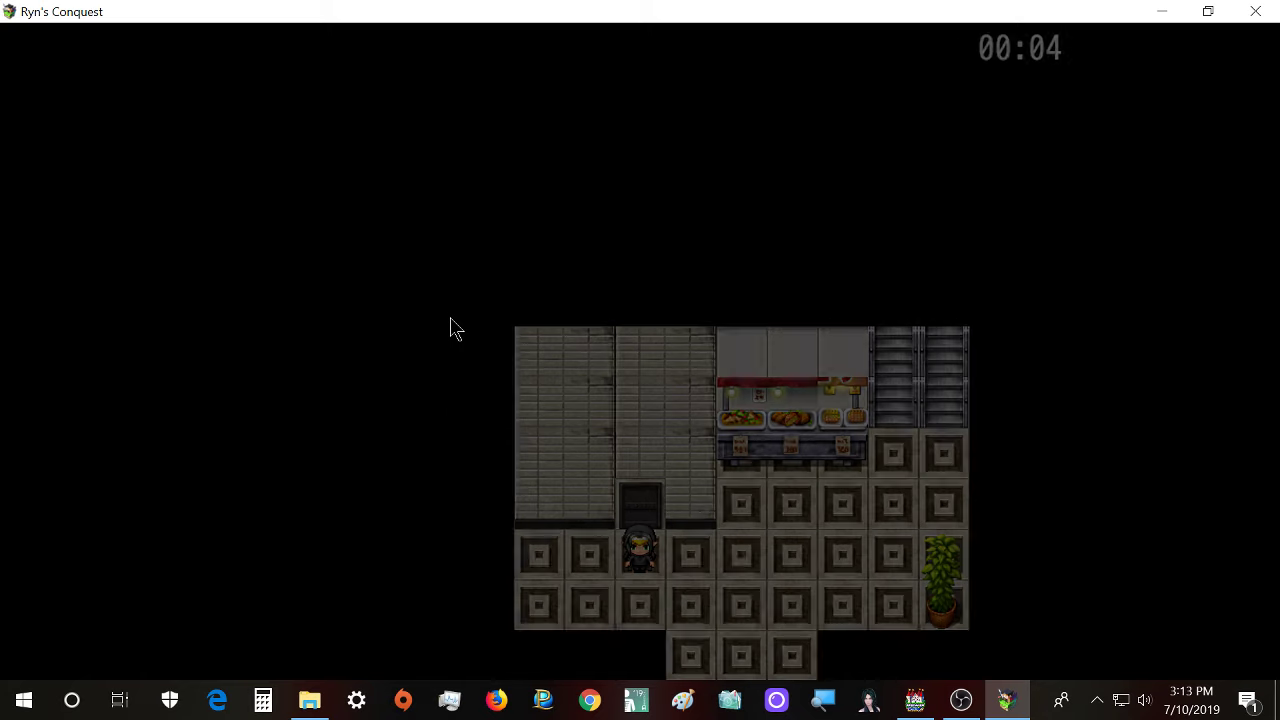
# - Ride the escalator to the 3rd floor, walk by the food counter, and choose to remain
pyautogui.press('Right')
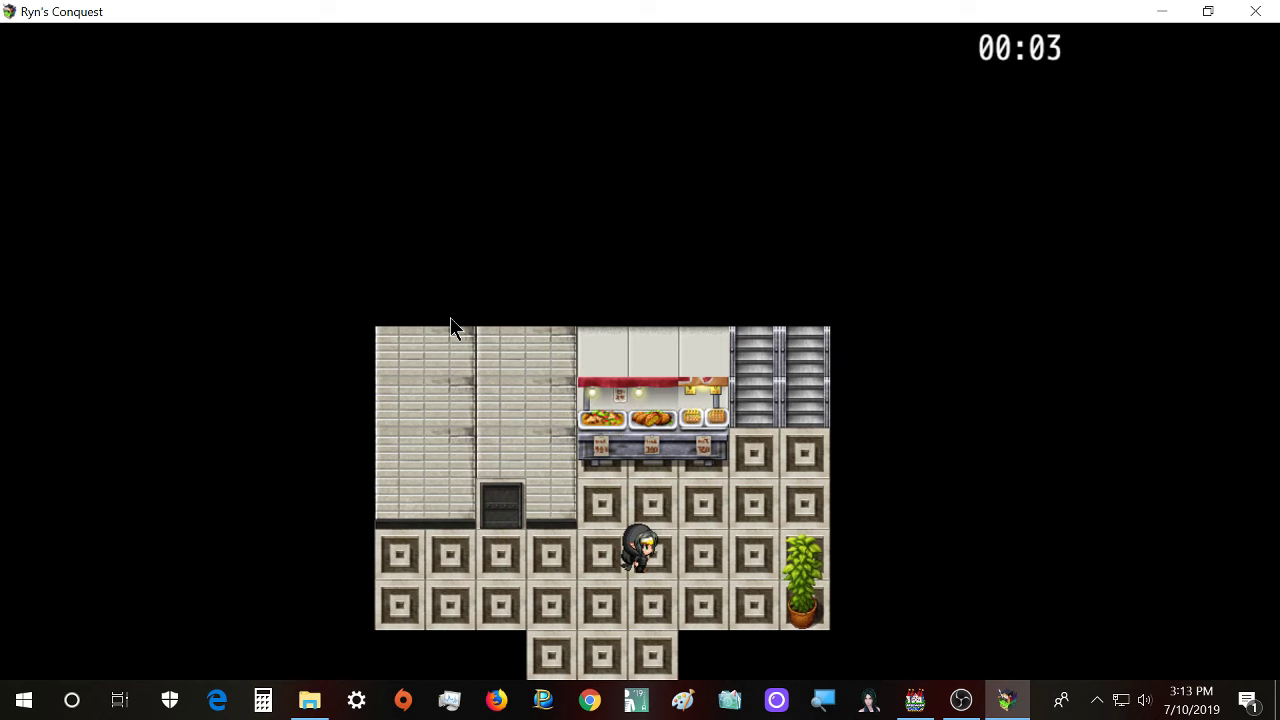
pyautogui.press('Right')
pyautogui.press('Up')
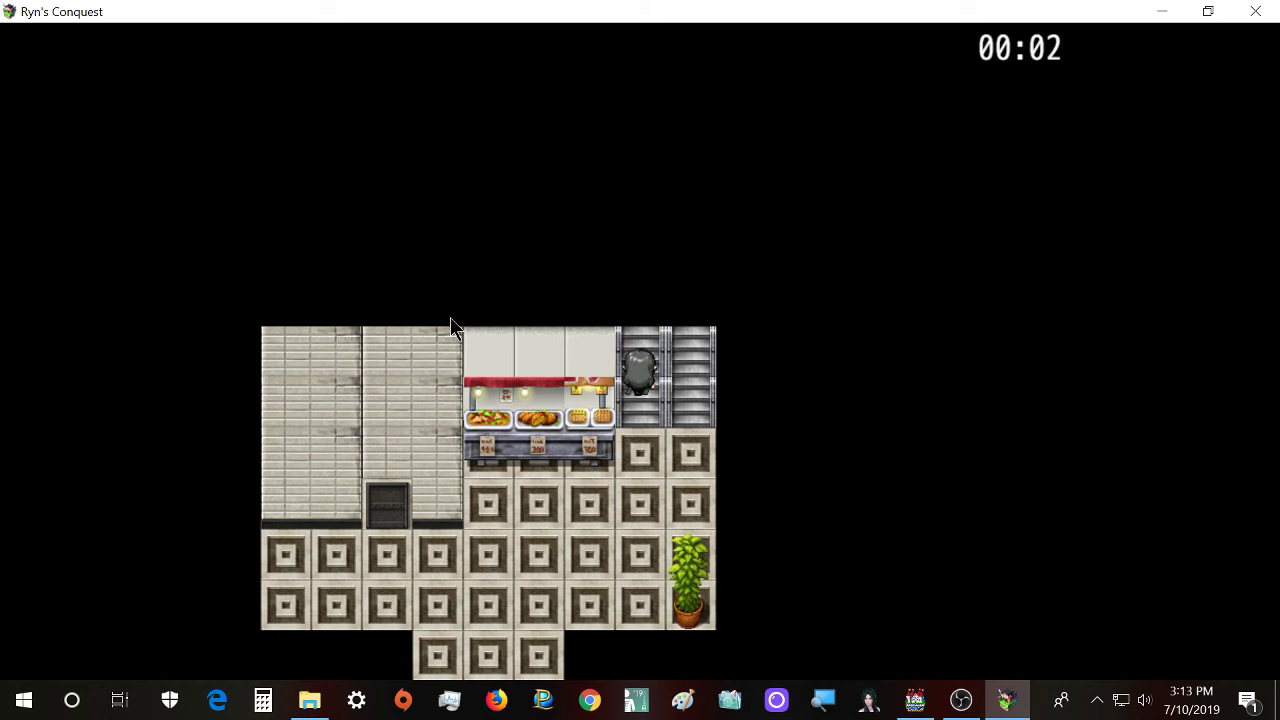
pyautogui.press('Down')
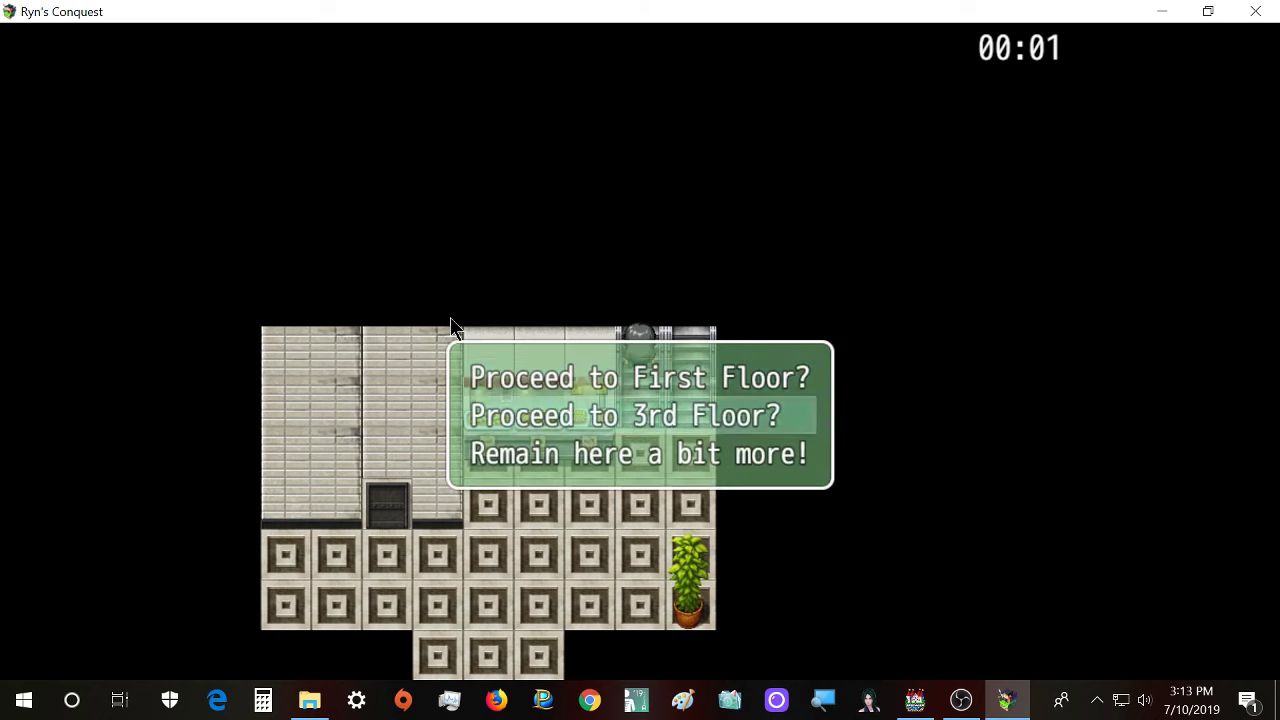
pyautogui.press('Return')
pyautogui.press('Down')
pyautogui.press('Down')
pyautogui.press('Down')
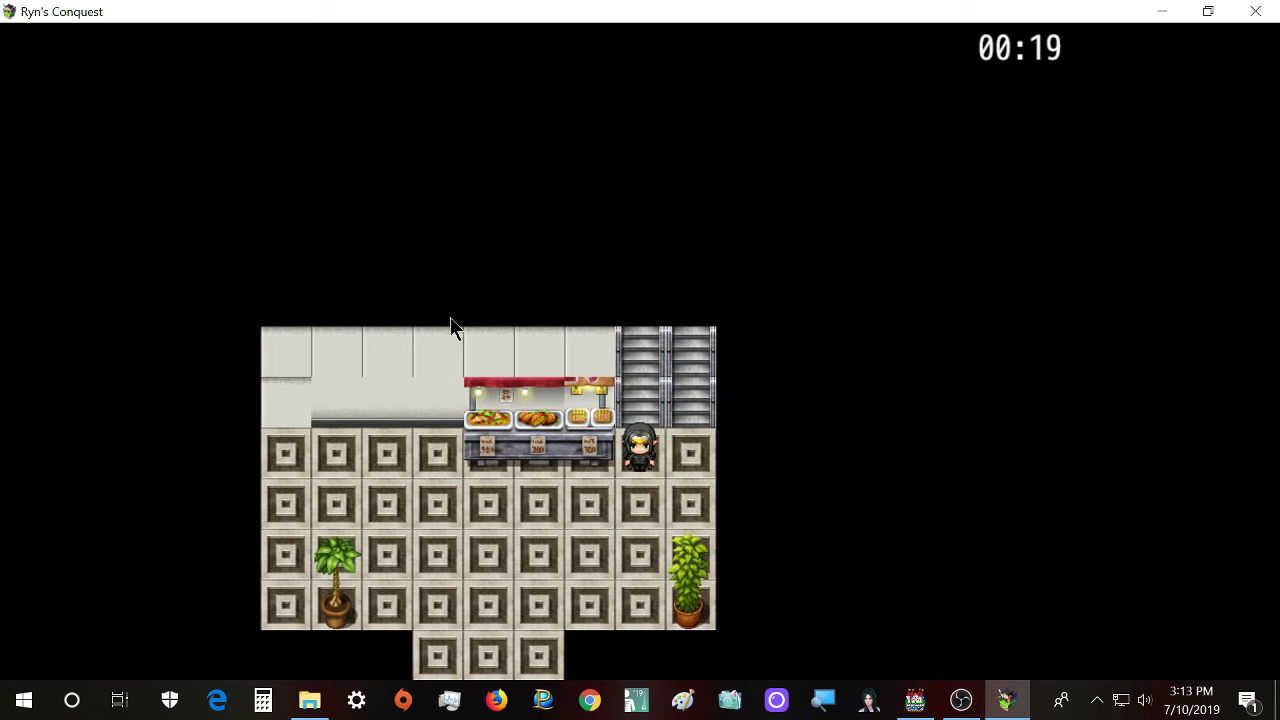
pyautogui.press('Right')
pyautogui.press('Up')
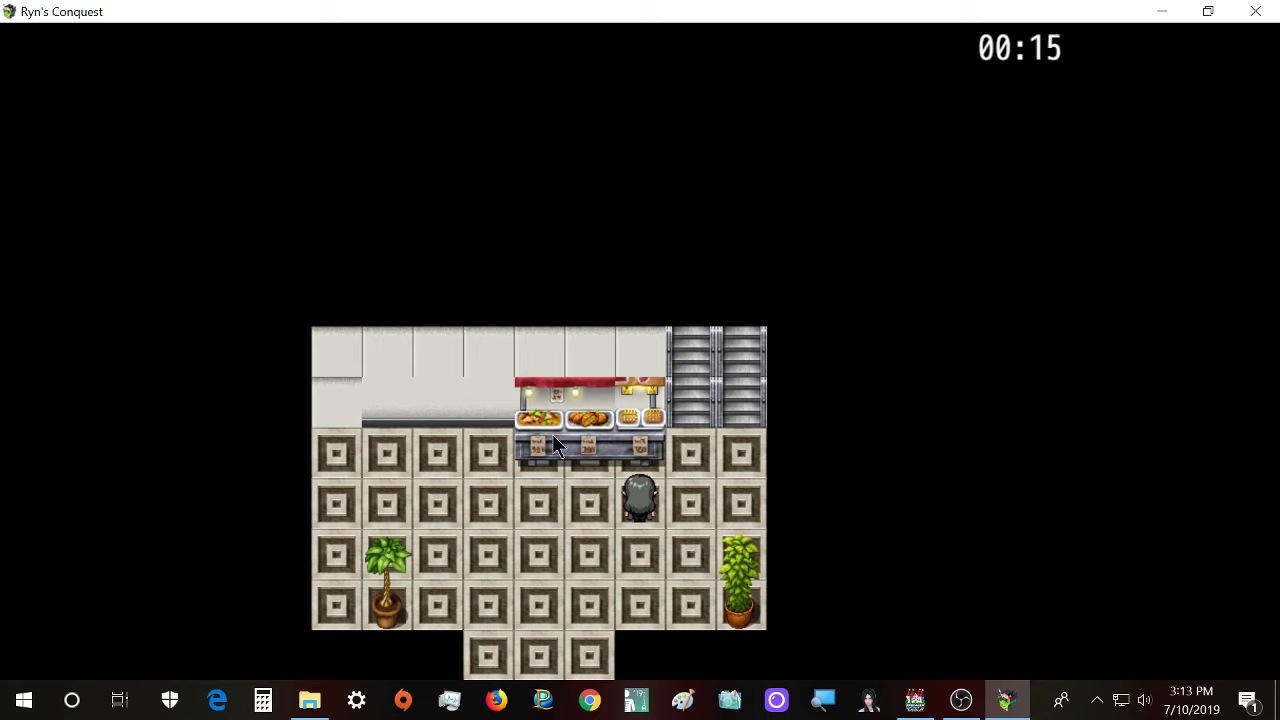
pyautogui.press('Right')
pyautogui.press('Up')
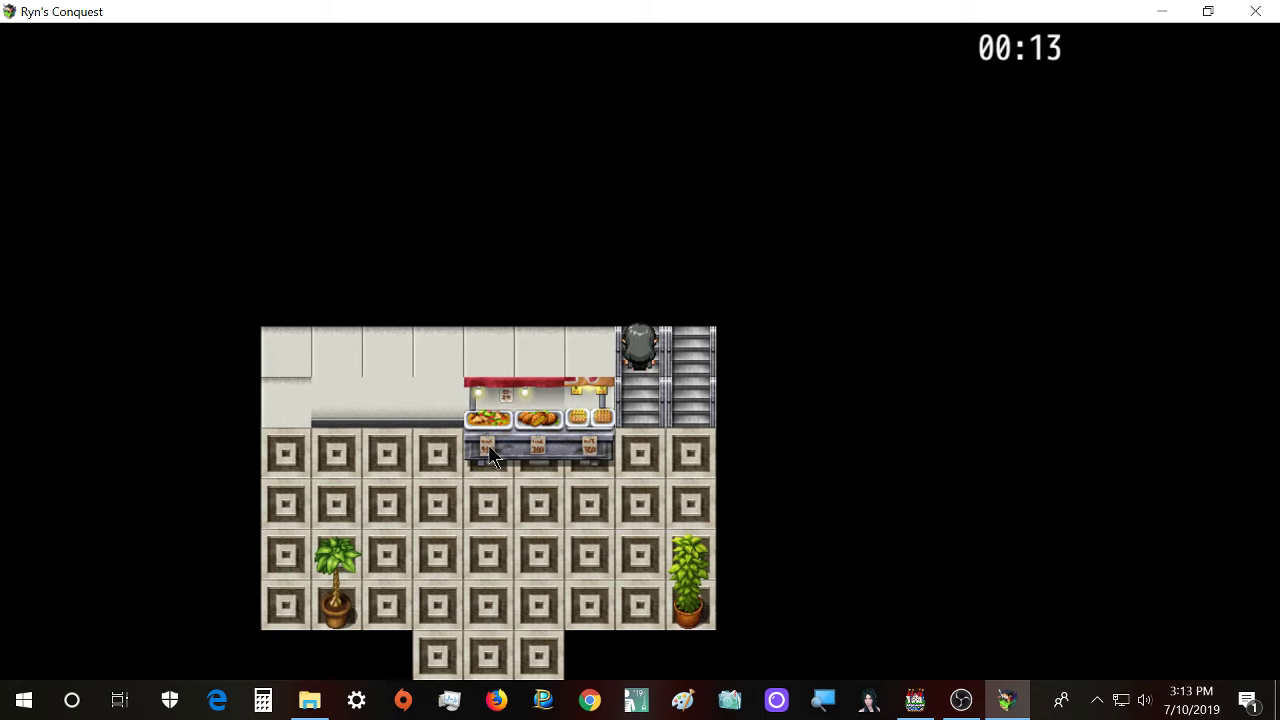
pyautogui.press('Down')
pyautogui.press('Return')
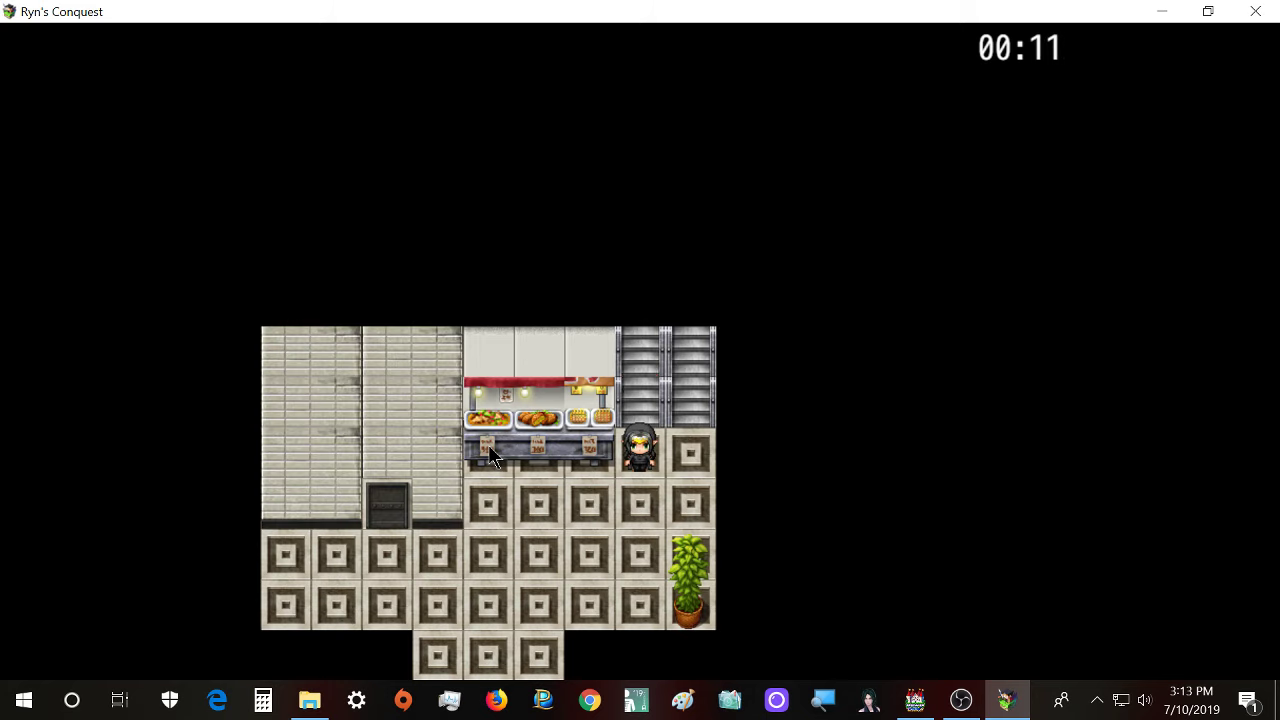
# - Take the escalator to the First Floor, then to the 2nd Floor, and step off
pyautogui.press('Up')
pyautogui.press('Down')
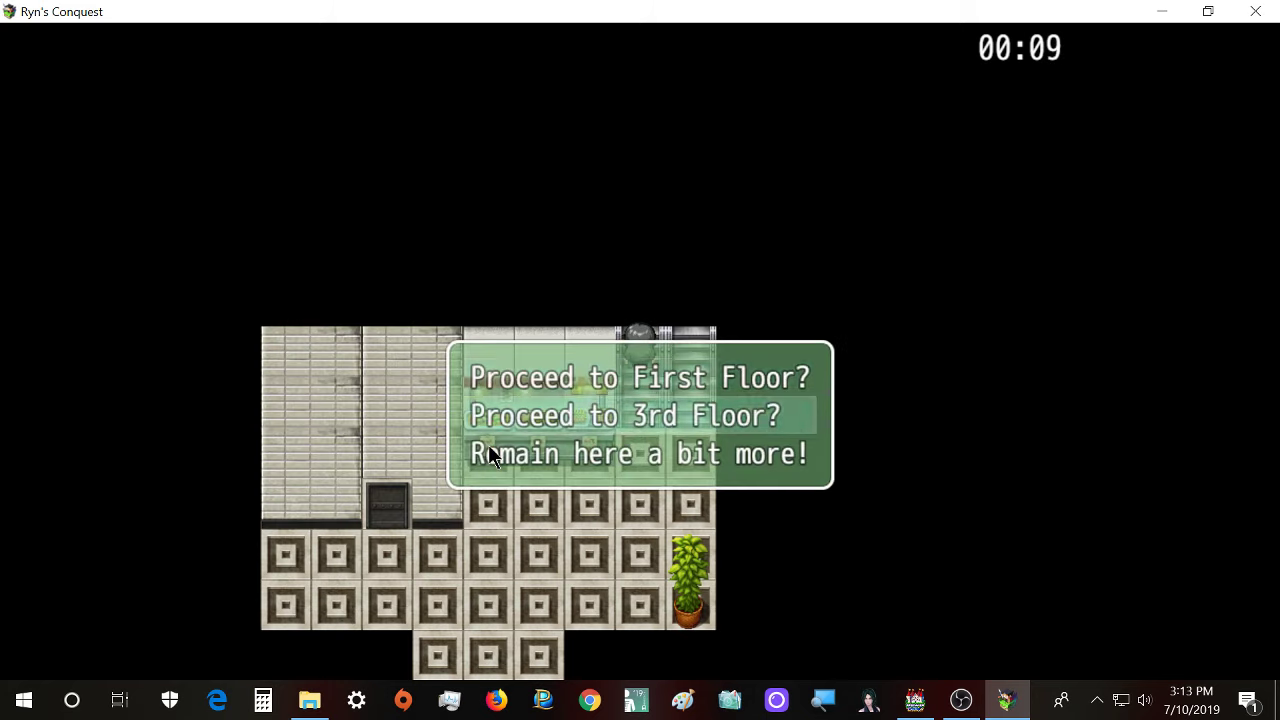
pyautogui.press('Up')
pyautogui.press('Return')
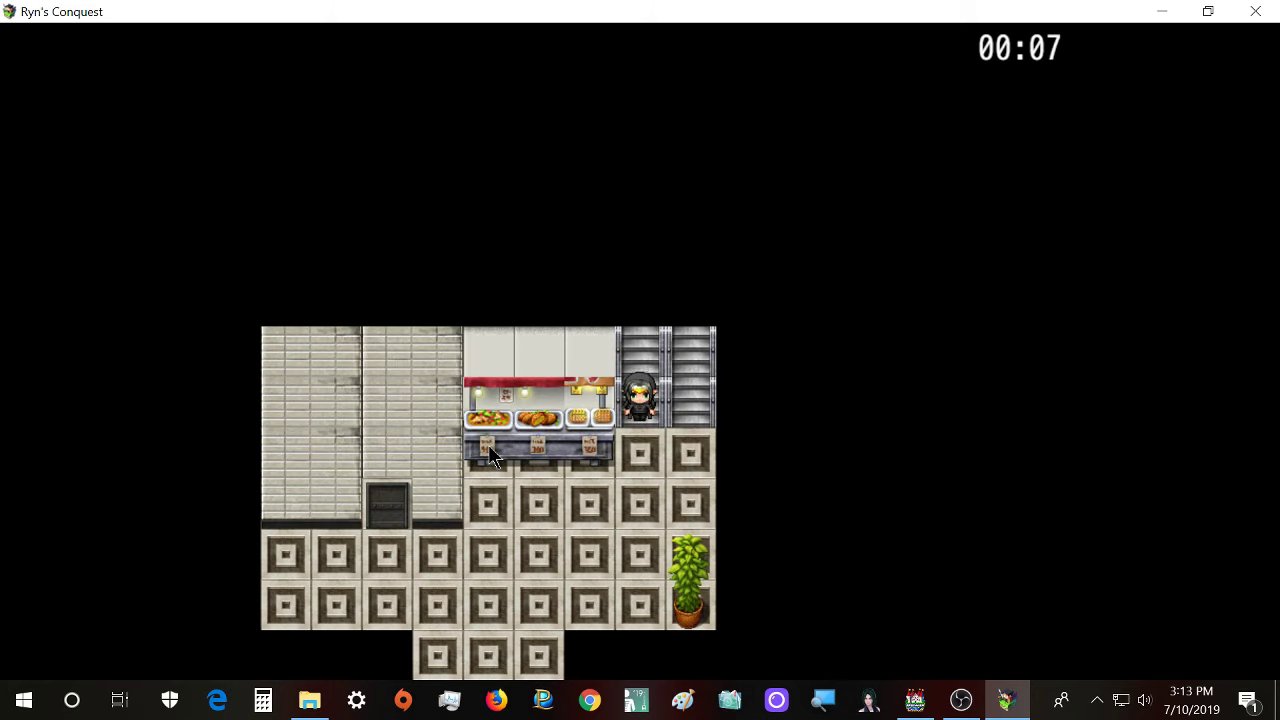
pyautogui.press('Down')
pyautogui.press('Up')
pyautogui.press('Up')
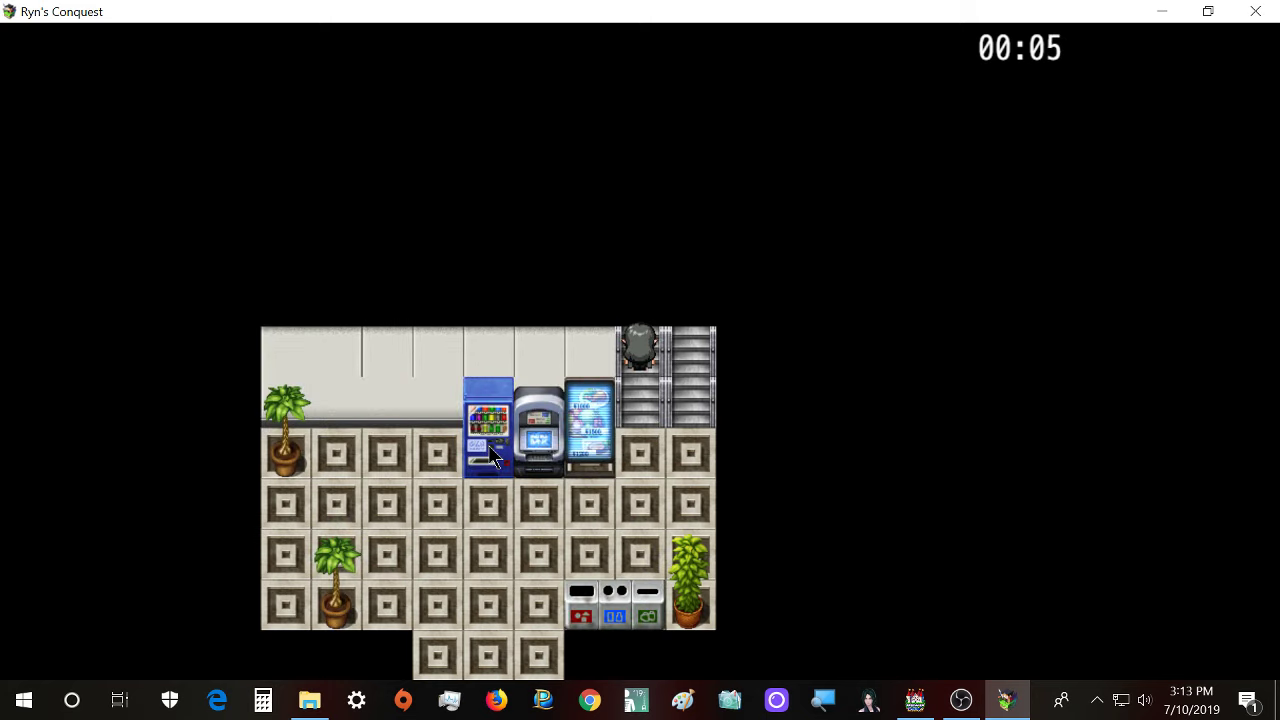
pyautogui.press('Down')
pyautogui.press('Return')
pyautogui.press('Down')
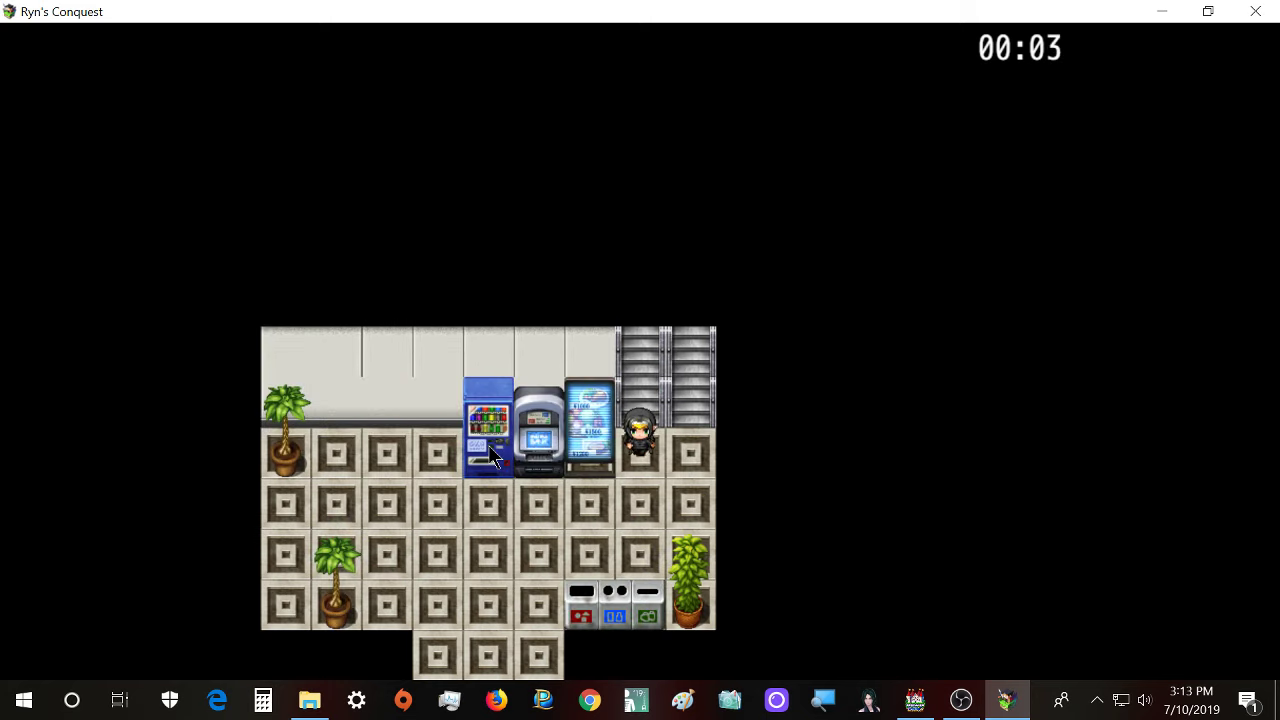
# - Walk to the blue exit pads and step onto one to leave for the street
pyautogui.press('Left')
pyautogui.press('Left')
pyautogui.press('Left')
pyautogui.press('Down')
pyautogui.press('Down')
pyautogui.press('Down')
pyautogui.press('Down')
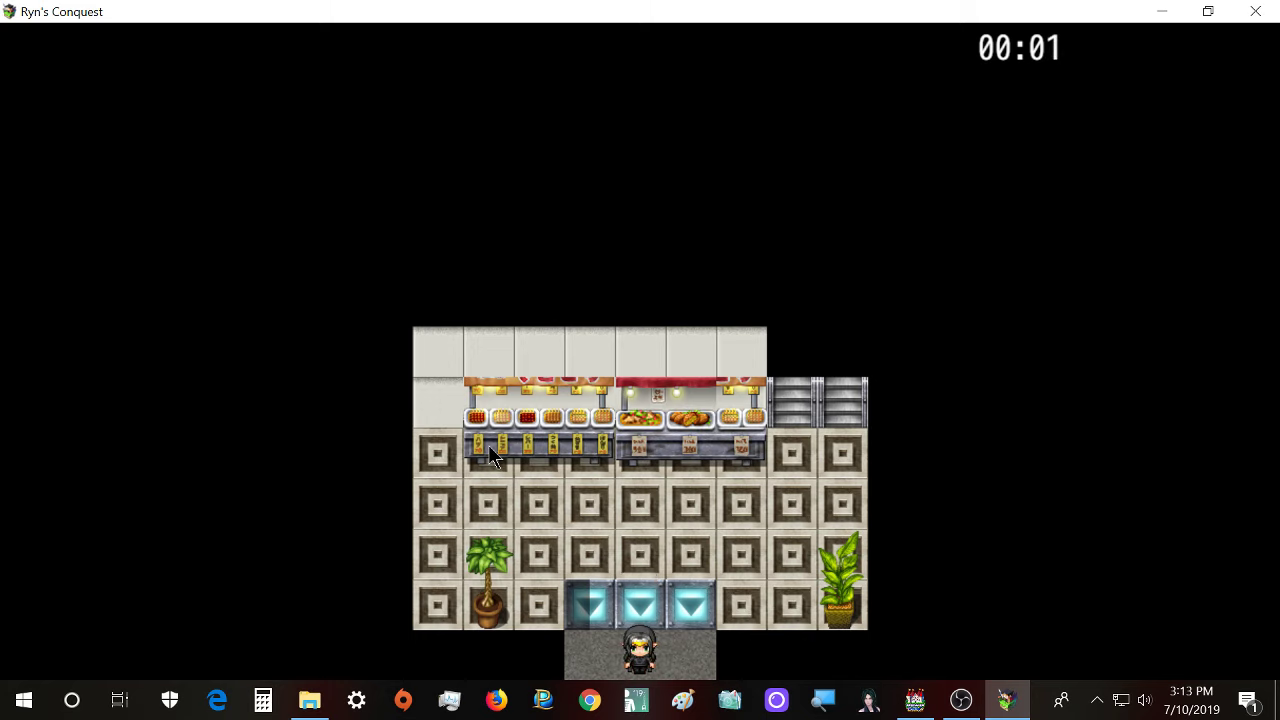
pyautogui.press('Up')
pyautogui.press('Down')
pyautogui.press('Left')
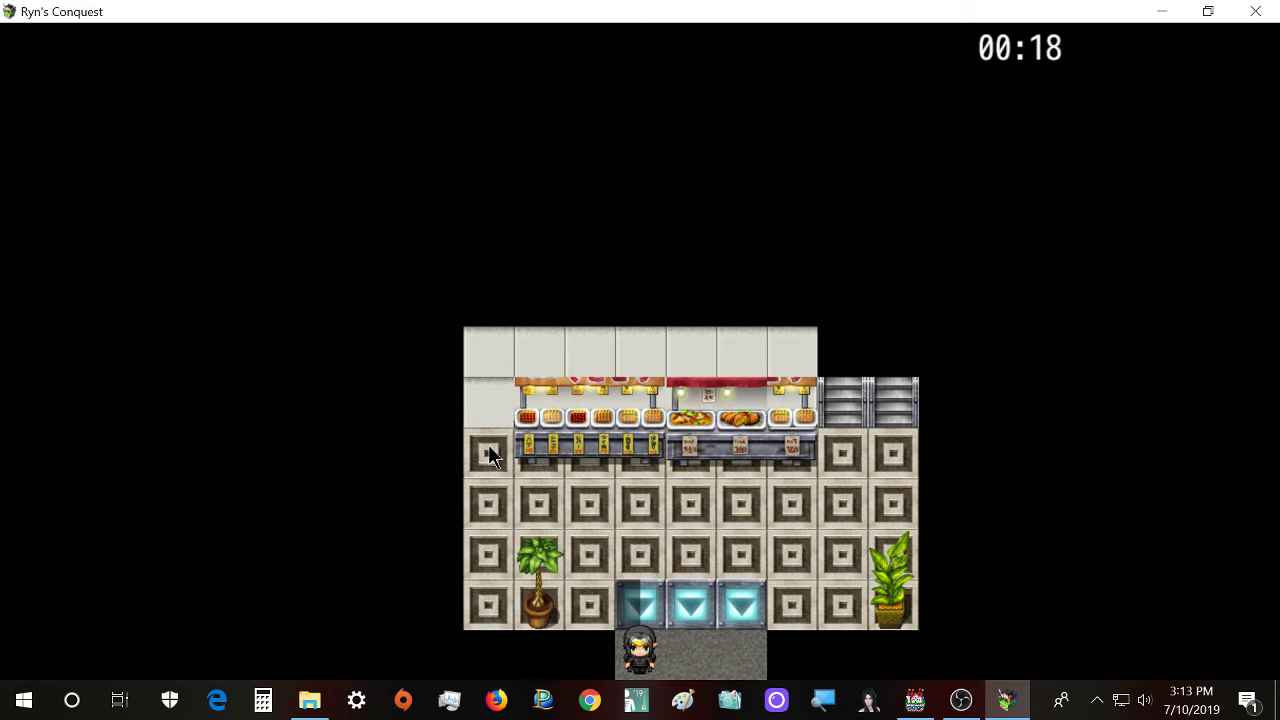
pyautogui.press('Up')
pyautogui.press('Up')
pyautogui.press('Down')
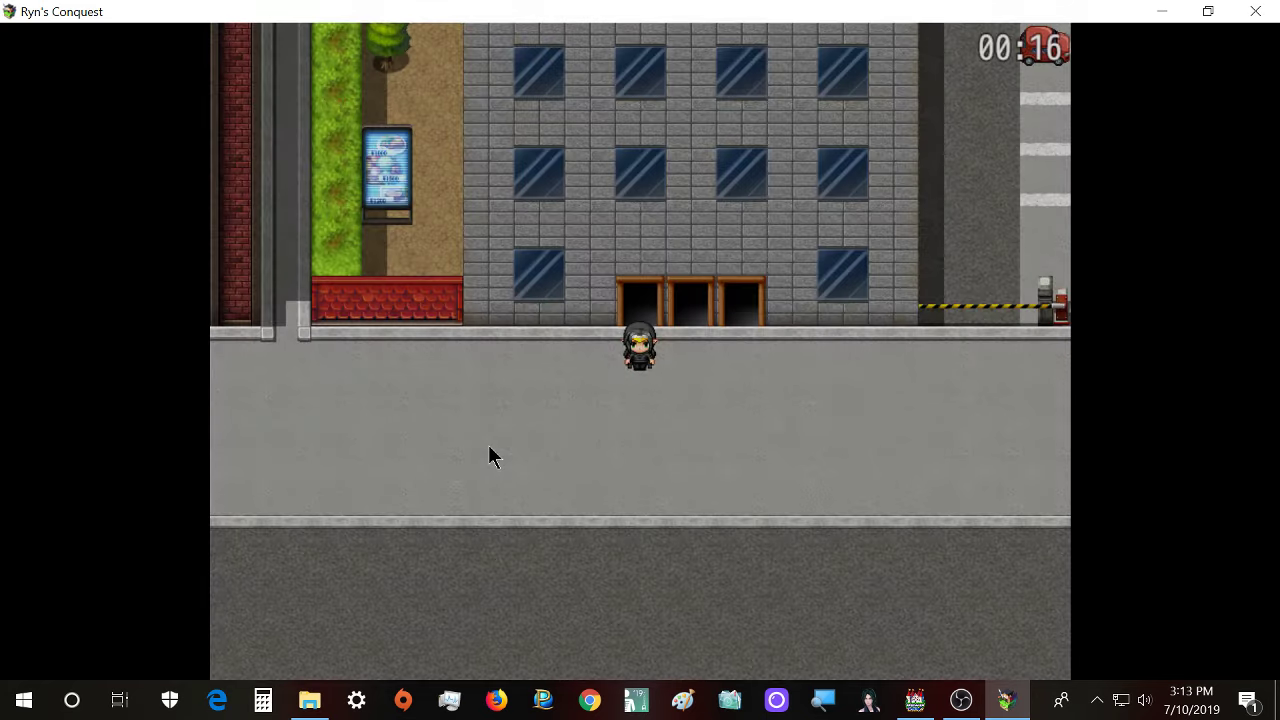
# - In the playtest, walk the character into the construction yard, up to the building door, and back out the gate
pyautogui.press('Down')
pyautogui.press('Down')
pyautogui.press('Left')
pyautogui.press('Left')
pyautogui.press('Left')
pyautogui.press('Left')
pyautogui.press('Left')
pyautogui.press('Left')
pyautogui.press('Left')
pyautogui.press('Left')
pyautogui.press('Left')
pyautogui.press('Left')
pyautogui.press('Left')
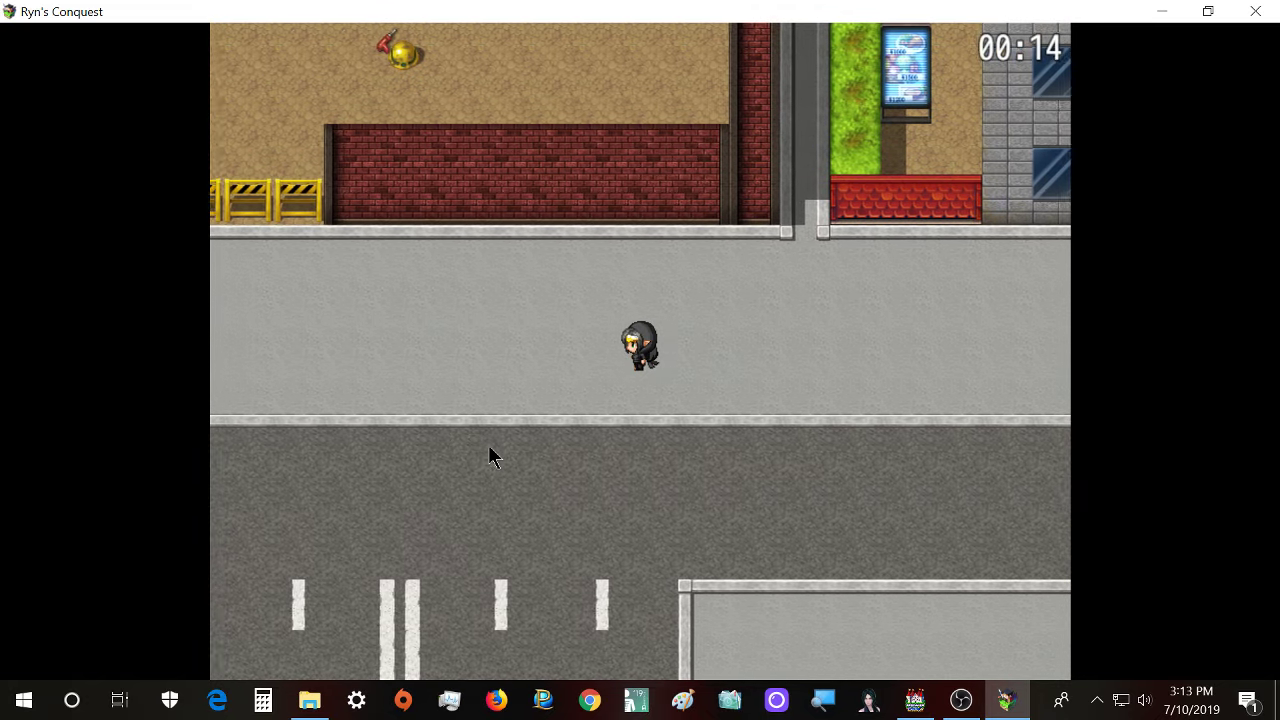
pyautogui.press('Left')
pyautogui.press('Left')
pyautogui.press('Left')
pyautogui.press('Left')
pyautogui.press('Left')
pyautogui.press('Left')
pyautogui.press('Down')
pyautogui.press('Down')
pyautogui.press('Down')
pyautogui.press('Down')
pyautogui.press('Down')
pyautogui.press('Down')
pyautogui.press('Up')
pyautogui.press('Up')
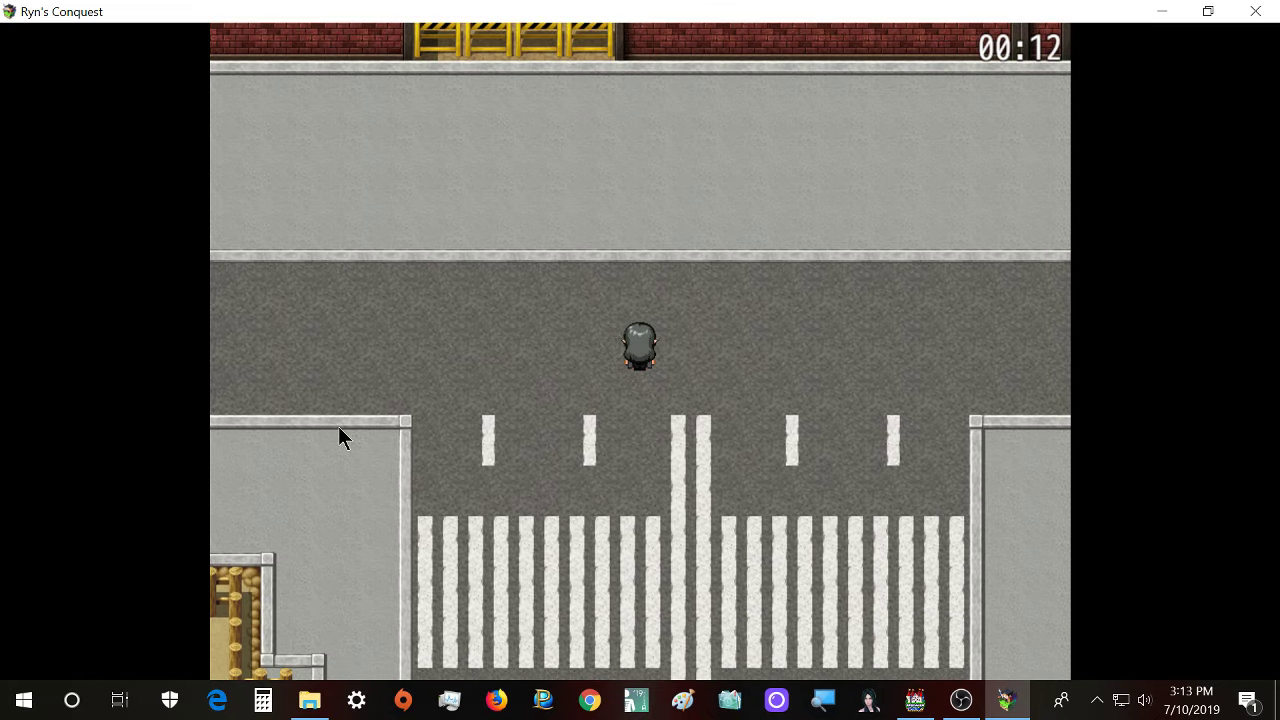
pyautogui.press('Up')
pyautogui.press('Up')
pyautogui.press('Up')
pyautogui.press('Up')
pyautogui.press('Up')
pyautogui.press('Up')
pyautogui.press('Left')
pyautogui.press('Left')
pyautogui.press('Up')
pyautogui.press('Up')
pyautogui.press('Up')
pyautogui.press('Up')
pyautogui.press('Up')
pyautogui.press('Up')
pyautogui.press('Up')
pyautogui.press('Up')
pyautogui.press('Up')
pyautogui.press('Up')
pyautogui.press('Left')
pyautogui.press('Left')
pyautogui.press('Left')
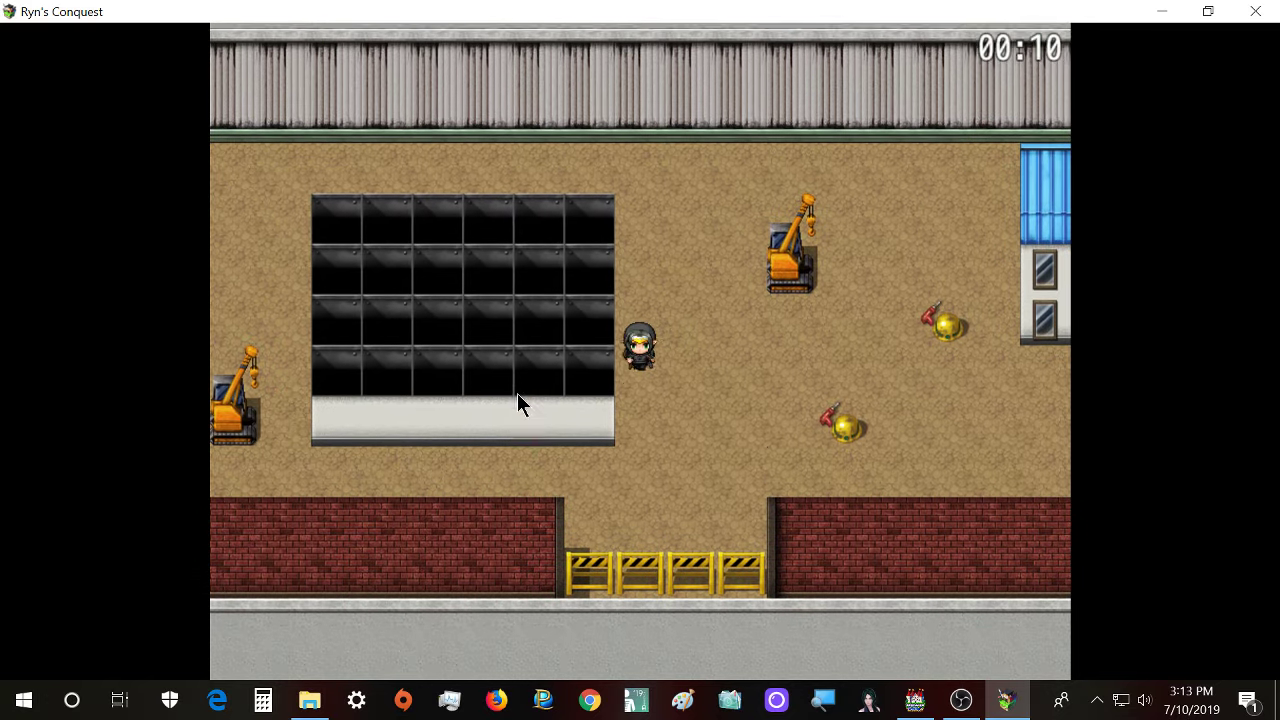
pyautogui.press('Down')
pyautogui.press('Right')
pyautogui.press('Right')
pyautogui.press('Right')
pyautogui.press('Right')
pyautogui.press('Right')
pyautogui.press('Right')
pyautogui.press('Right')
pyautogui.press('Right')
pyautogui.press('Right')
pyautogui.press('Up')
pyautogui.press('Up')
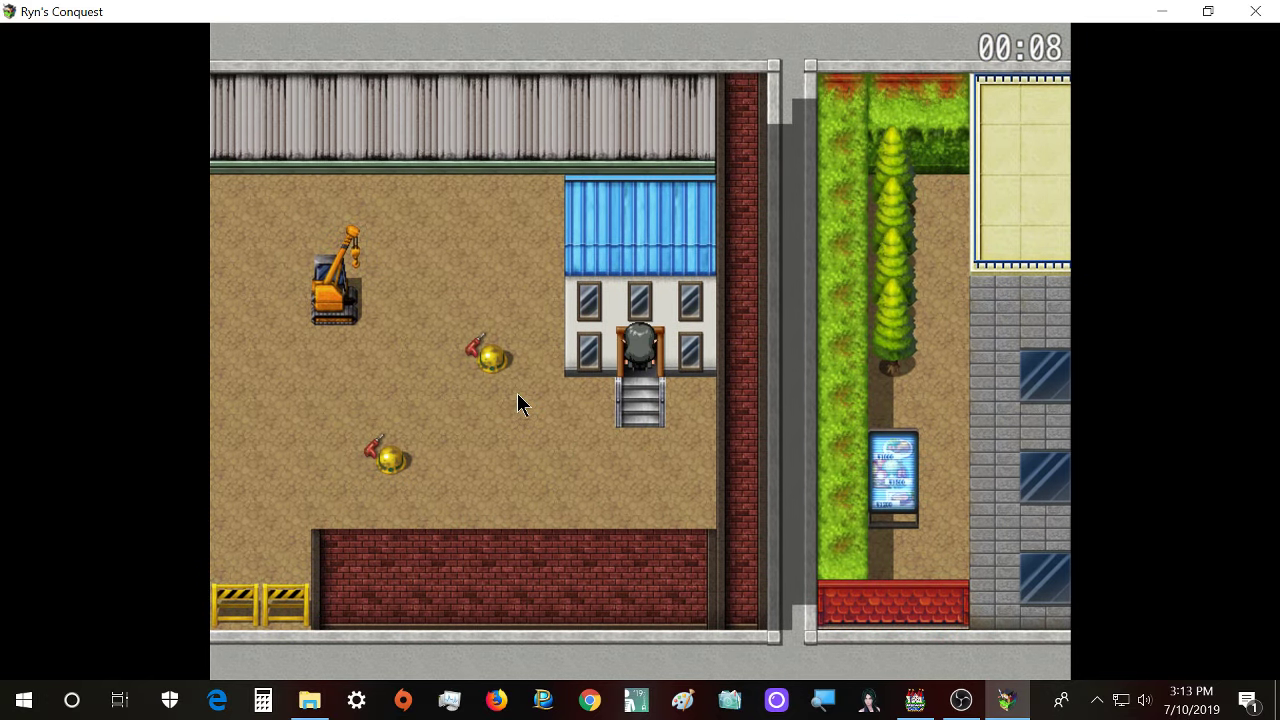
pyautogui.press('Down')
pyautogui.press('Down')
pyautogui.press('Left')
pyautogui.press('Left')
pyautogui.press('Left')
pyautogui.press('Left')
pyautogui.press('Left')
pyautogui.press('Left')
pyautogui.press('Left')
pyautogui.press('Left')
pyautogui.press('Down')
pyautogui.press('Left')
pyautogui.press('Down')
pyautogui.press('Down')
pyautogui.press('Down')
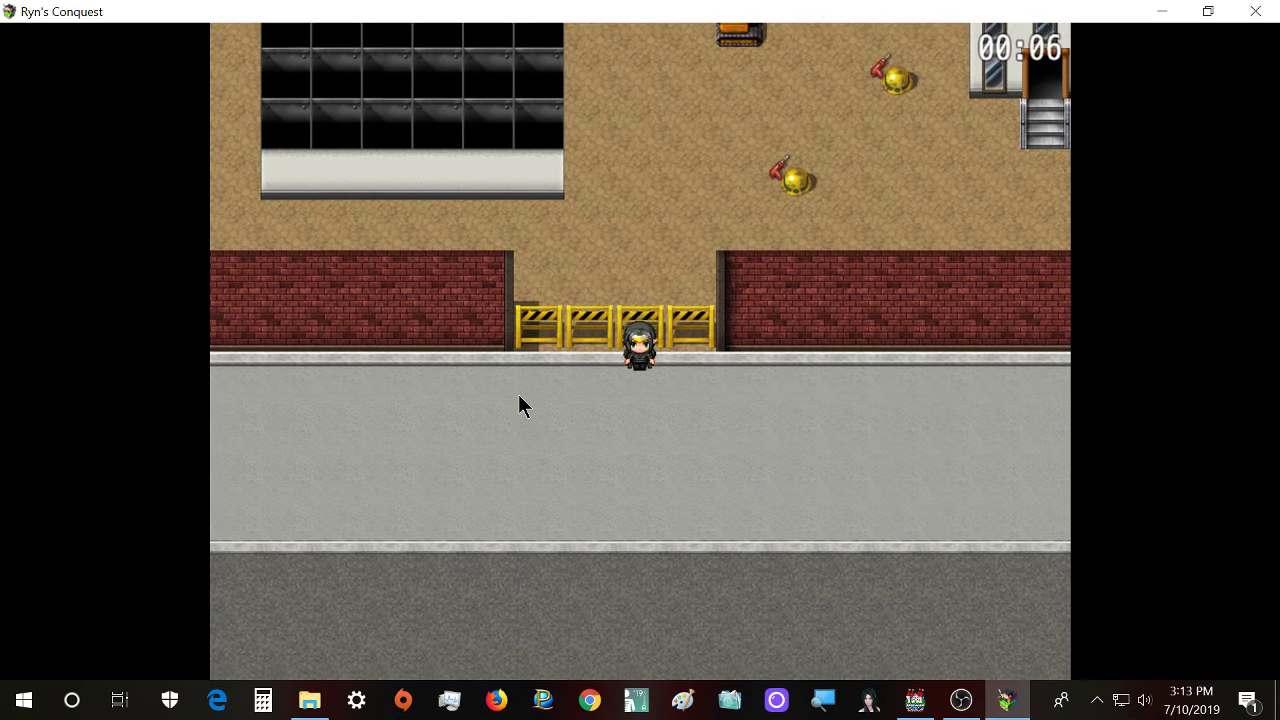
pyautogui.press('Down')
# - Walk the character right along the street, then south down the tree-lined sidewalk to the hedge corner
pyautogui.press('Right')
pyautogui.press('Right')
pyautogui.press('Right')
pyautogui.press('Right')
pyautogui.press('Right')
pyautogui.press('Right')
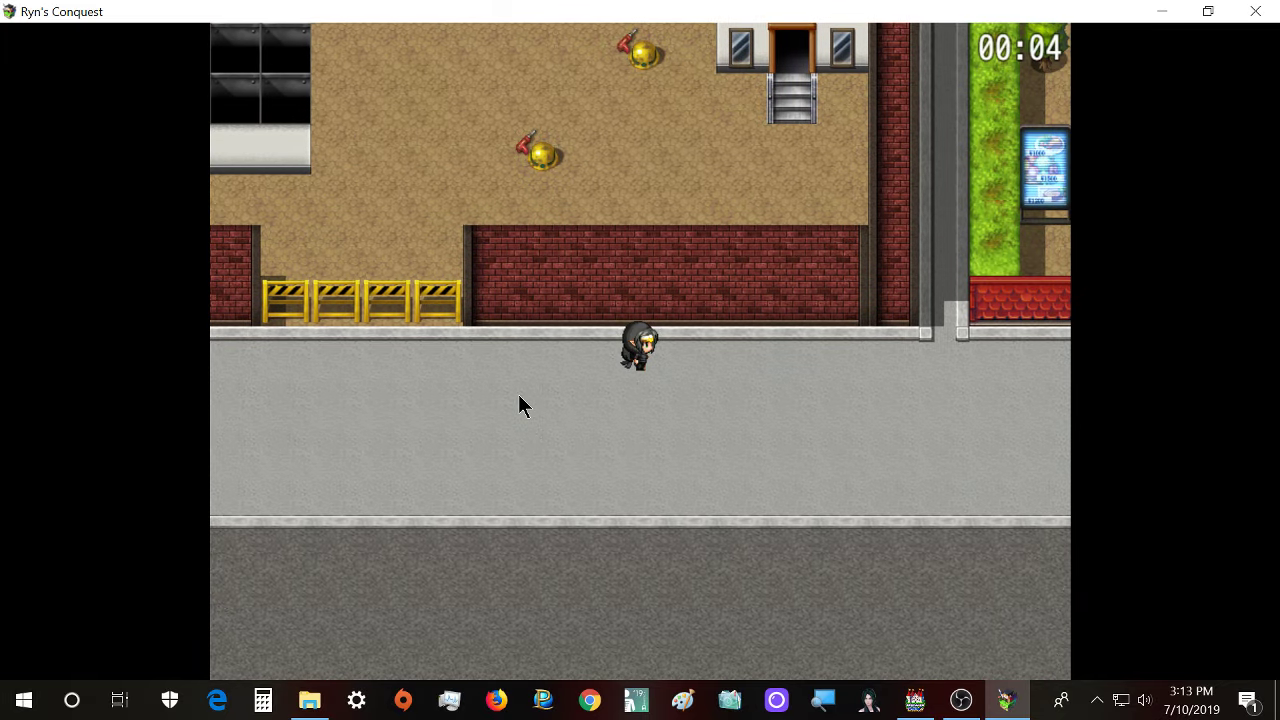
pyautogui.press('Right')
pyautogui.press('Right')
pyautogui.press('Down')
pyautogui.press('Down')
pyautogui.press('Down')
pyautogui.press('Down')
pyautogui.press('Down')
pyautogui.press('Down')
pyautogui.press('Down')
pyautogui.press('Down')
pyautogui.press('Down')
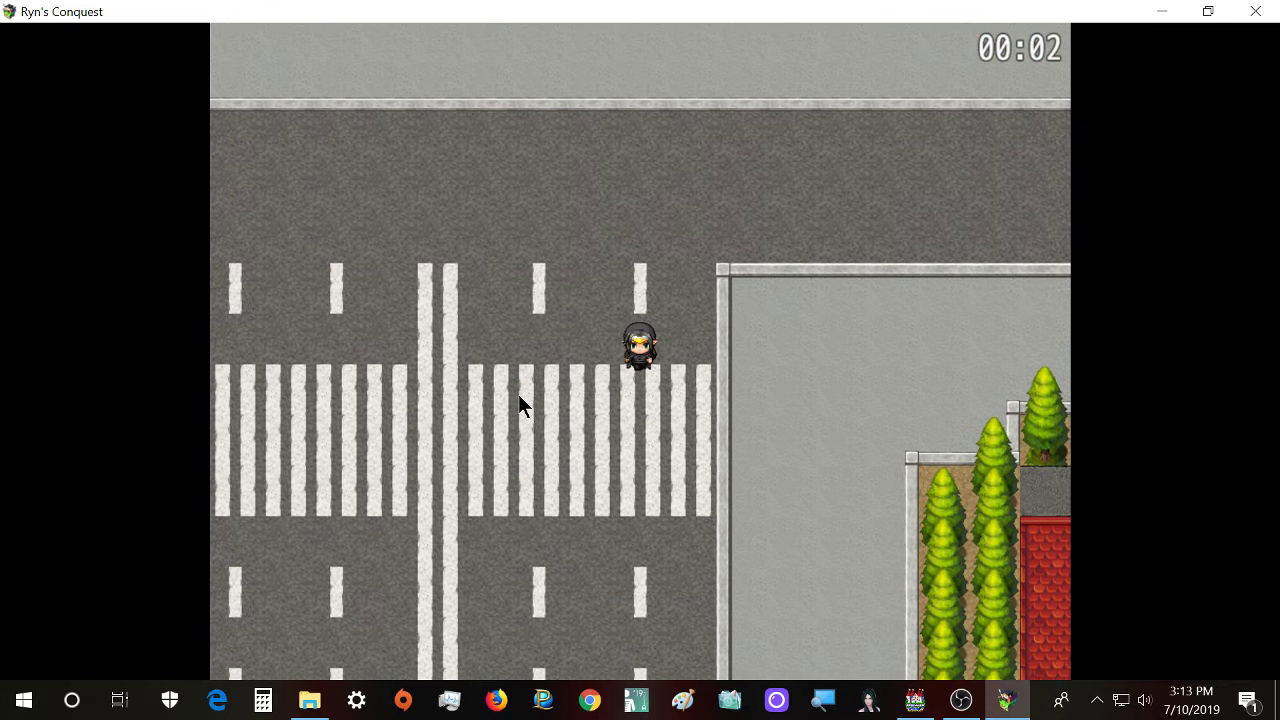
pyautogui.press('Right')
pyautogui.press('Down')
pyautogui.press('Down')
pyautogui.press('Down')
pyautogui.press('Right')
pyautogui.press('Right')
pyautogui.press('Right')
pyautogui.press('Down')
pyautogui.press('Down')
pyautogui.press('Down')
pyautogui.press('Down')
pyautogui.press('Right')
pyautogui.press('Down')
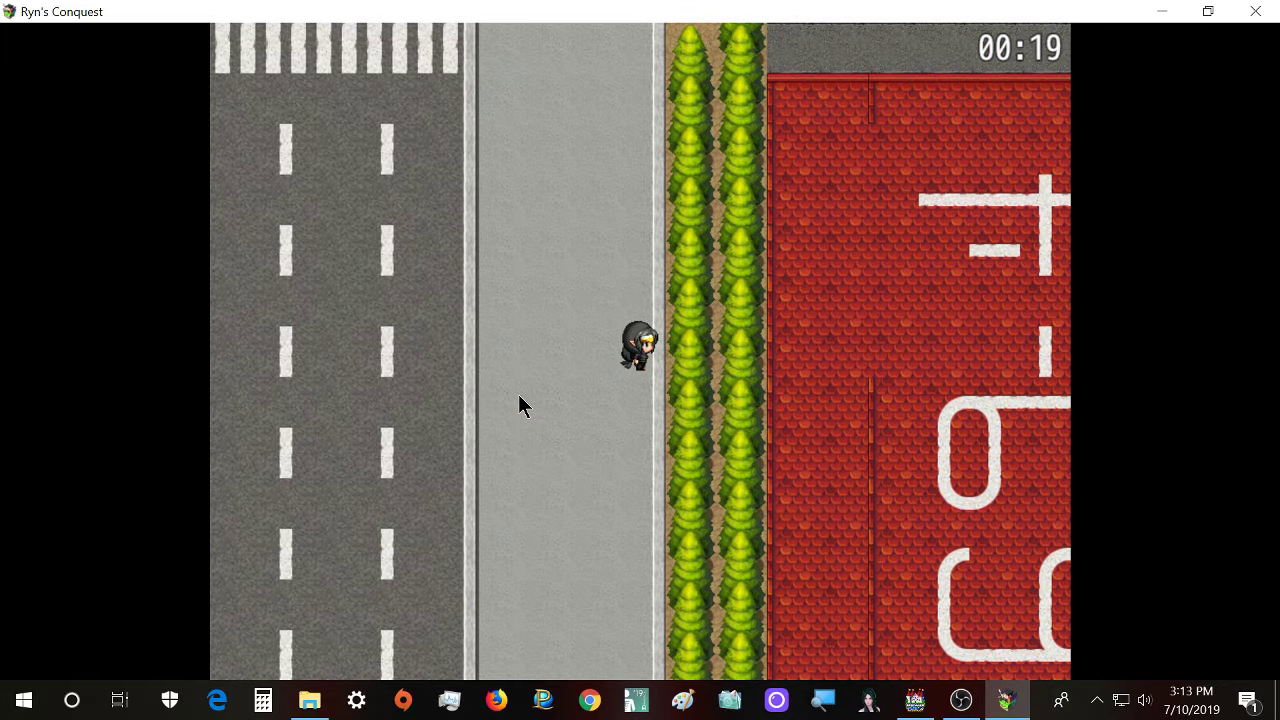
pyautogui.press('Down')
pyautogui.press('Down')
pyautogui.press('Down')
pyautogui.press('Down')
pyautogui.press('Left')
pyautogui.press('Left')
pyautogui.press('Down')
pyautogui.press('Down')
pyautogui.press('Down')
pyautogui.press('Down')
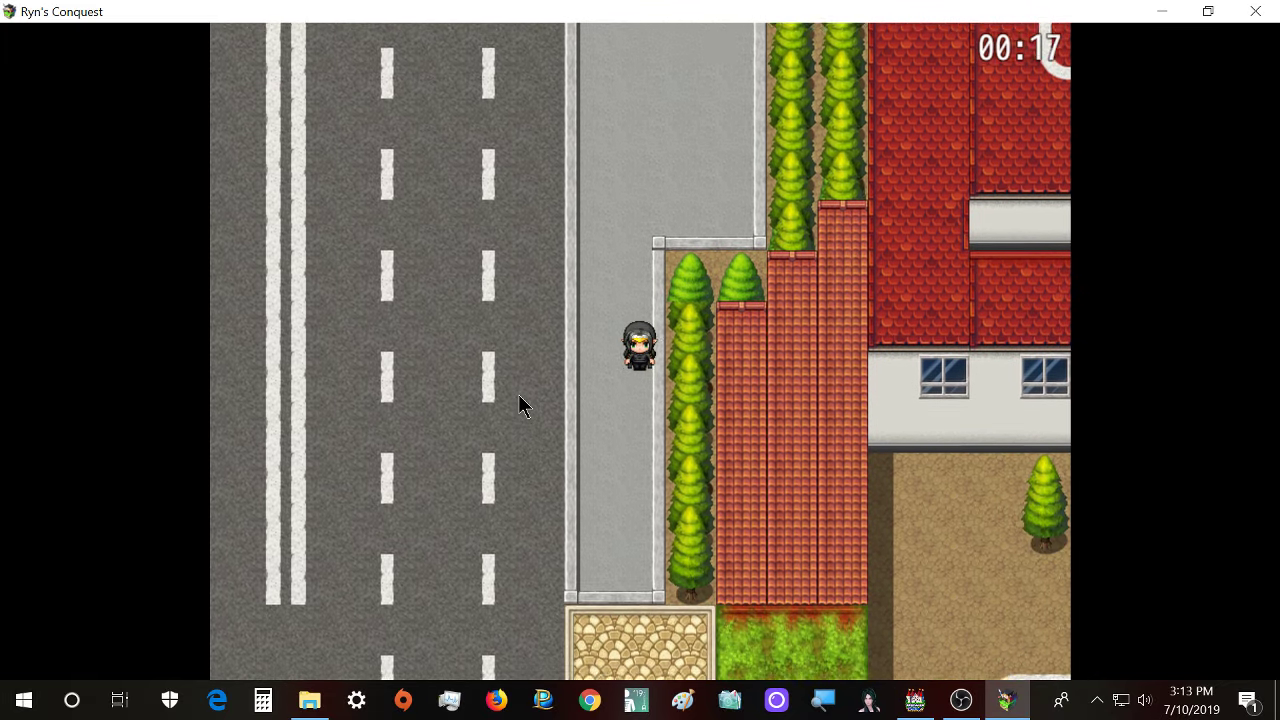
pyautogui.press('Down')
pyautogui.press('Down')
pyautogui.press('Down')
pyautogui.press('Down')
pyautogui.press('Right')
pyautogui.press('Down')
pyautogui.press('Down')
pyautogui.press('Down')
pyautogui.press('Left')
pyautogui.press('Down')
pyautogui.press('Down')
pyautogui.press('Down')
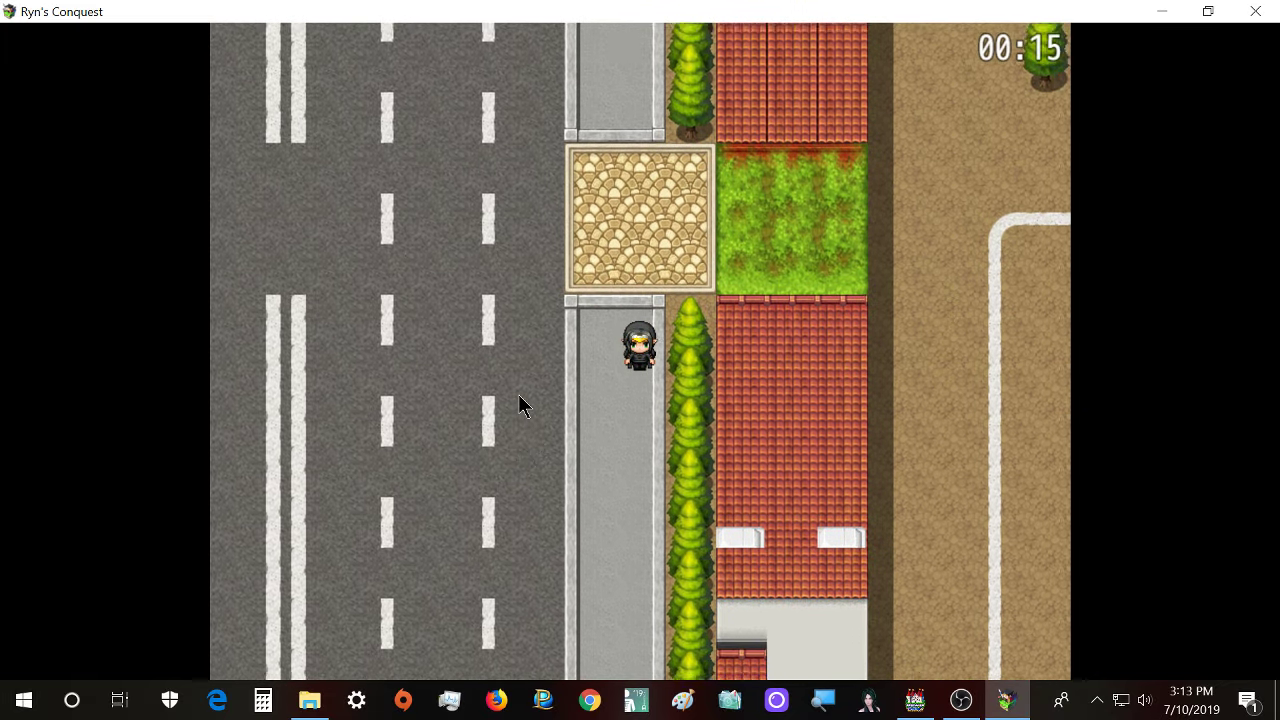
pyautogui.press('Down')
pyautogui.press('Down')
pyautogui.press('Down')
pyautogui.press('Down')
pyautogui.press('Down')
pyautogui.press('Down')
pyautogui.press('Down')
pyautogui.press('Down')
pyautogui.press('Down')
pyautogui.press('Down')
pyautogui.press('Down')
pyautogui.press('Down')
pyautogui.press('Down')
pyautogui.press('Down')
pyautogui.press('Down')
pyautogui.press('Down')
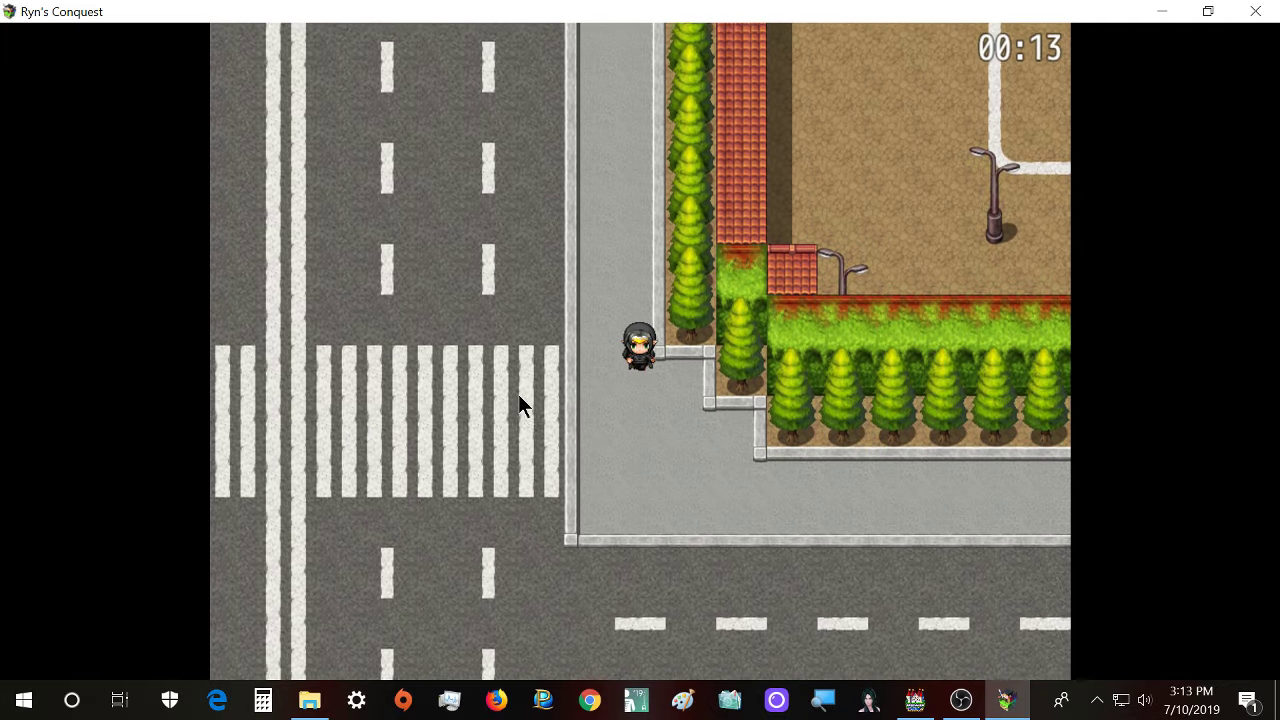
pyautogui.press('Down')
pyautogui.press('Down')
pyautogui.press('Right')
pyautogui.press('Right')
pyautogui.press('Right')
pyautogui.press('Right')
pyautogui.press('Right')
pyautogui.press('Right')
pyautogui.press('Right')
pyautogui.press('Right')
pyautogui.press('Right')
pyautogui.press('Right')
pyautogui.press('Down')
pyautogui.press('Right')
pyautogui.press('Right')
pyautogui.press('Right')
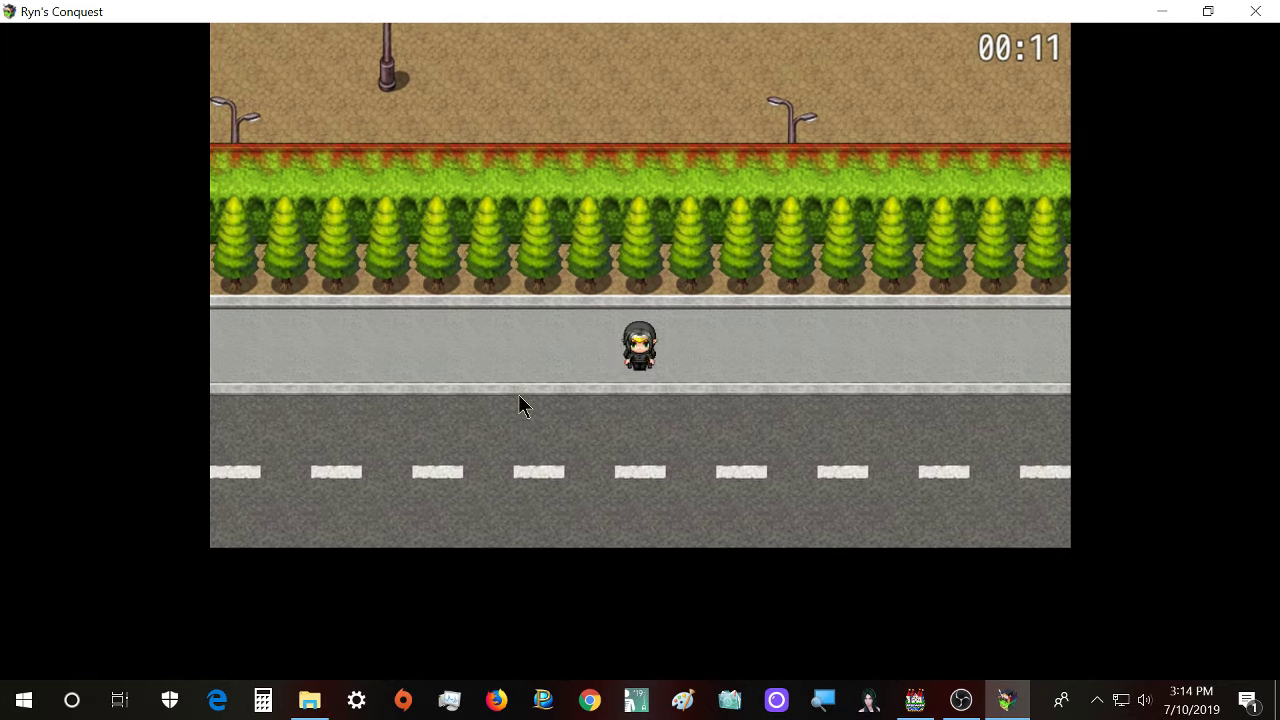
# - Walk the character east along the road to the crosswalk intersection
pyautogui.press('Down')
pyautogui.press('Down')
pyautogui.press('Down')
pyautogui.press('Down')
pyautogui.press('Up')
pyautogui.press('Up')
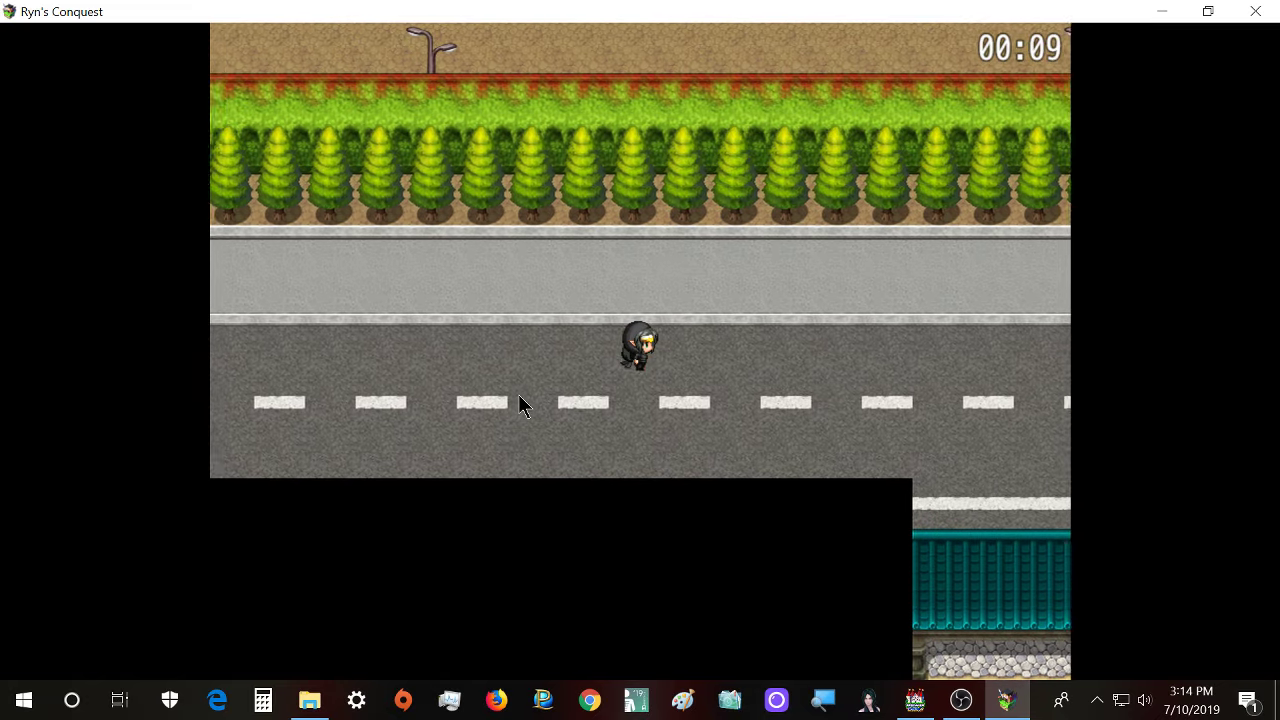
pyautogui.press('Down')
pyautogui.press('Down')
pyautogui.press('Right')
pyautogui.press('Right')
pyautogui.press('Right')
pyautogui.press('Right')
pyautogui.press('Right')
pyautogui.press('Right')
pyautogui.press('Down')
pyautogui.press('Right')
pyautogui.press('Down')
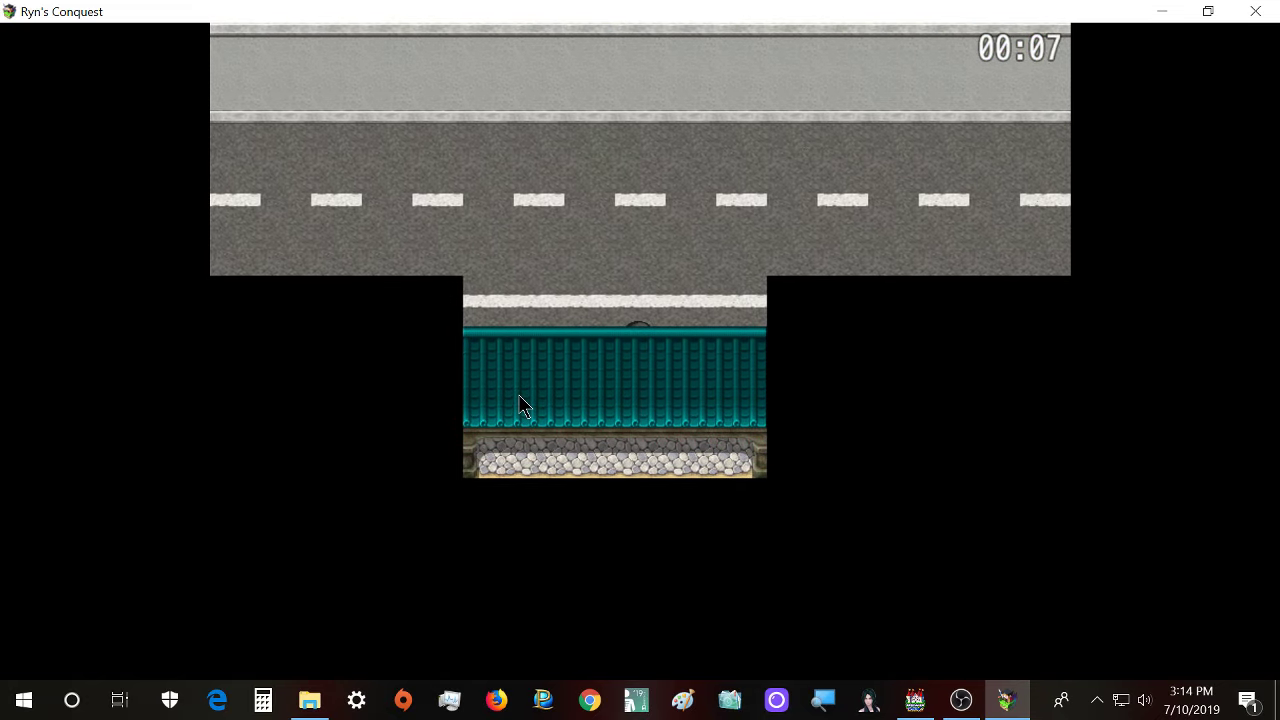
pyautogui.press('Up')
pyautogui.press('Up')
pyautogui.press('Right')
pyautogui.press('Right')
pyautogui.press('Right')
pyautogui.press('Right')
pyautogui.press('Right')
pyautogui.press('Right')
pyautogui.press('Right')
pyautogui.press('Right')
pyautogui.press('Right')
pyautogui.press('Right')
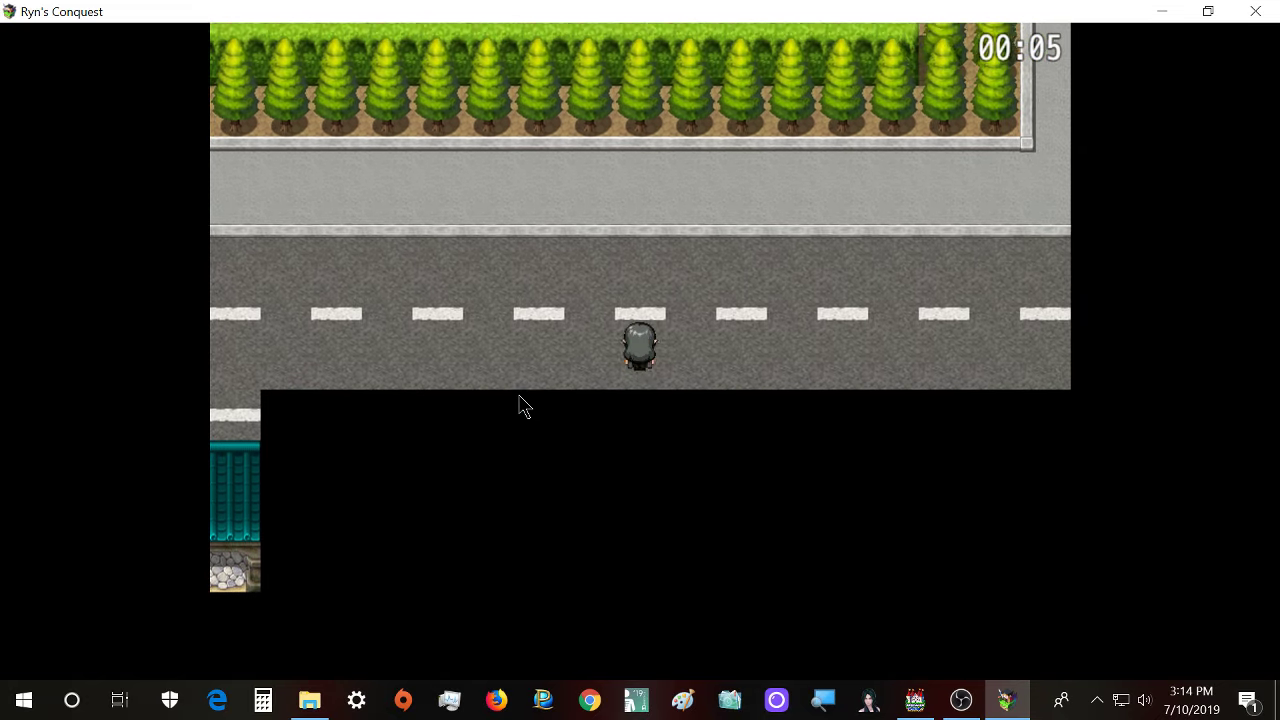
pyautogui.press('Up')
pyautogui.press('Up')
pyautogui.press('Right')
pyautogui.press('Right')
pyautogui.press('Right')
pyautogui.press('Right')
pyautogui.press('Right')
pyautogui.press('Right')
pyautogui.press('Left')
pyautogui.press('Right')
pyautogui.press('Right')
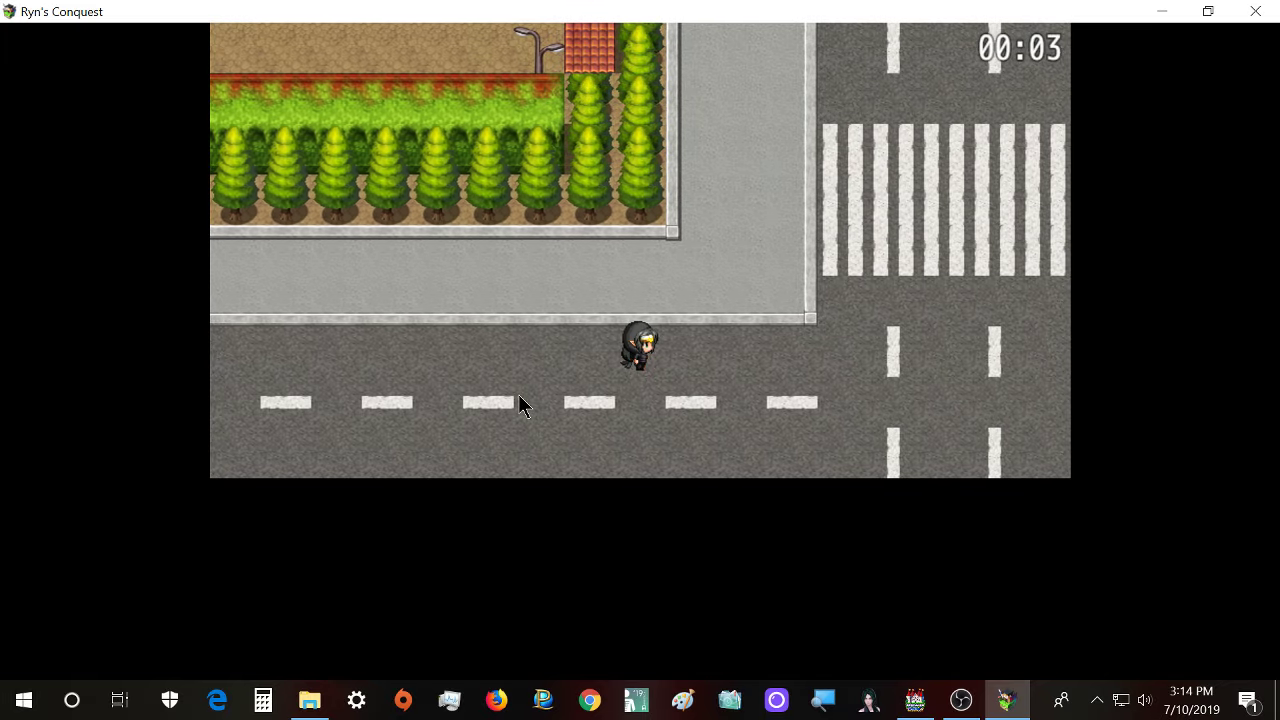
pyautogui.click(915, 700)
pyautogui.scroll(-3, 906, 543)
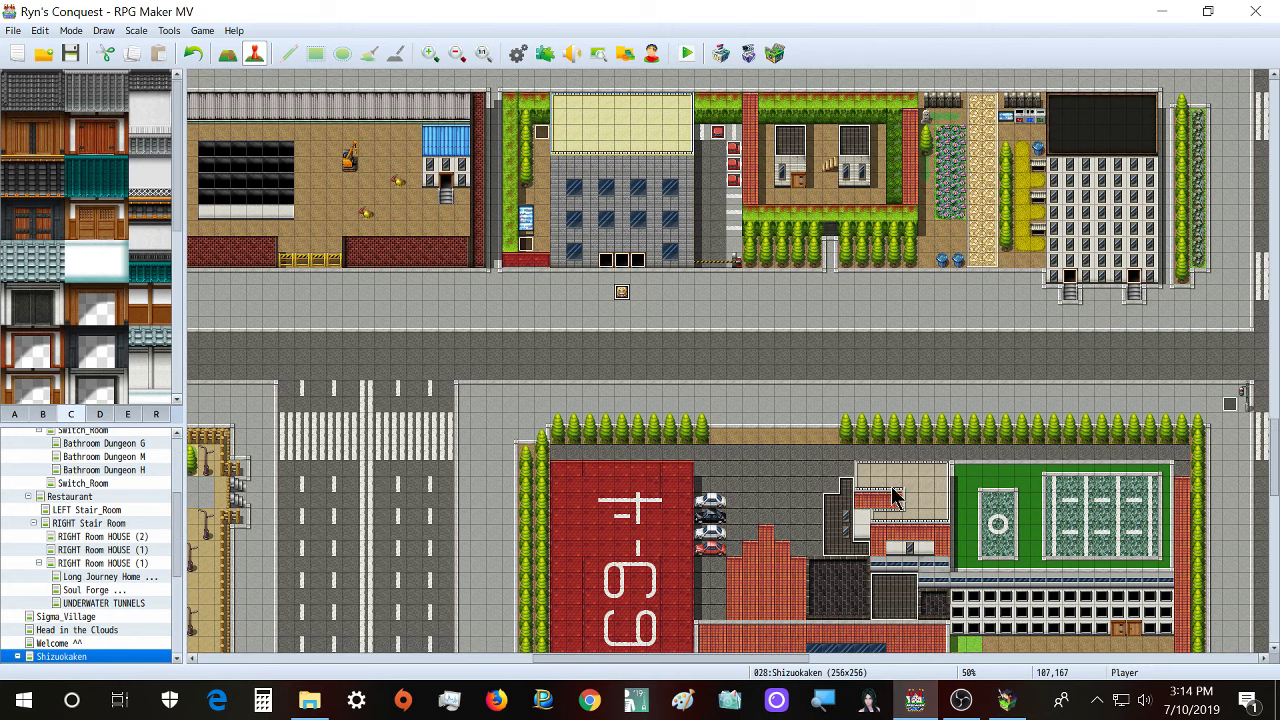
pyautogui.scroll(-5, 882, 474)
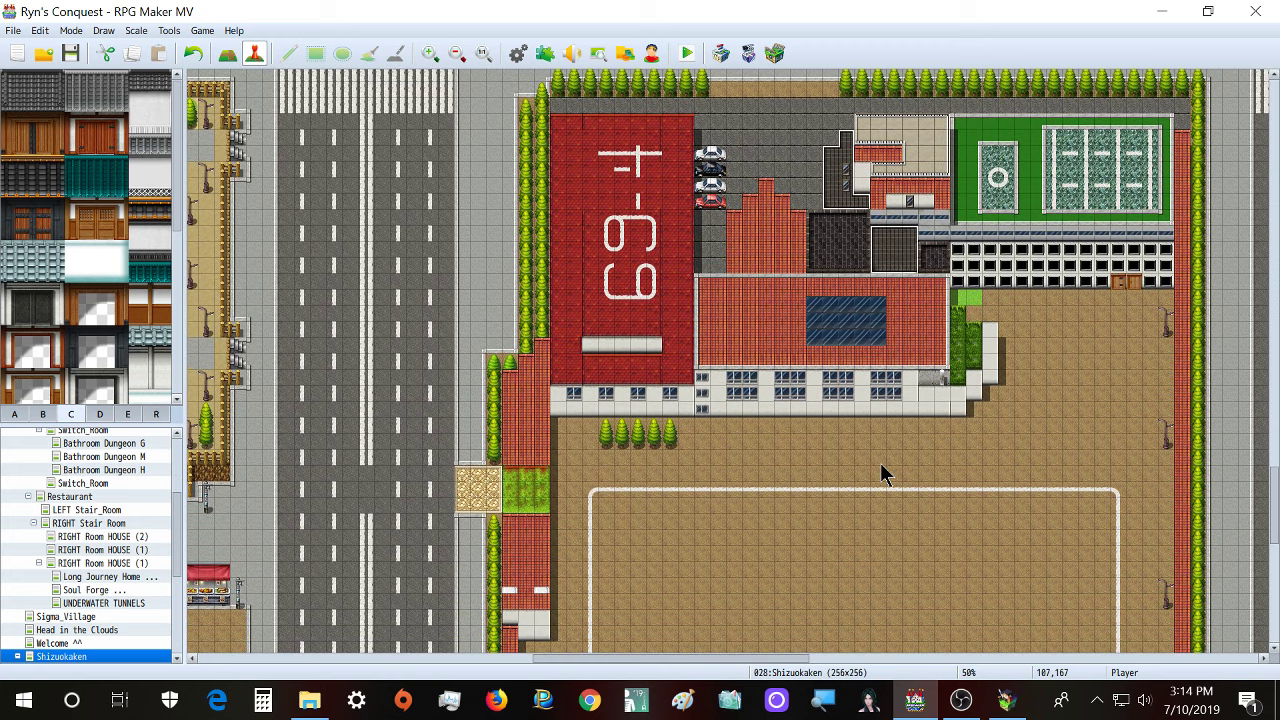
pyautogui.keyDown('ctrl'); pyautogui.scroll(-1, 882, 474); pyautogui.keyUp('ctrl')
pyautogui.keyDown('ctrl'); pyautogui.scroll(-1, 882, 474); pyautogui.keyUp('ctrl')
pyautogui.scroll(-1, 882, 474)
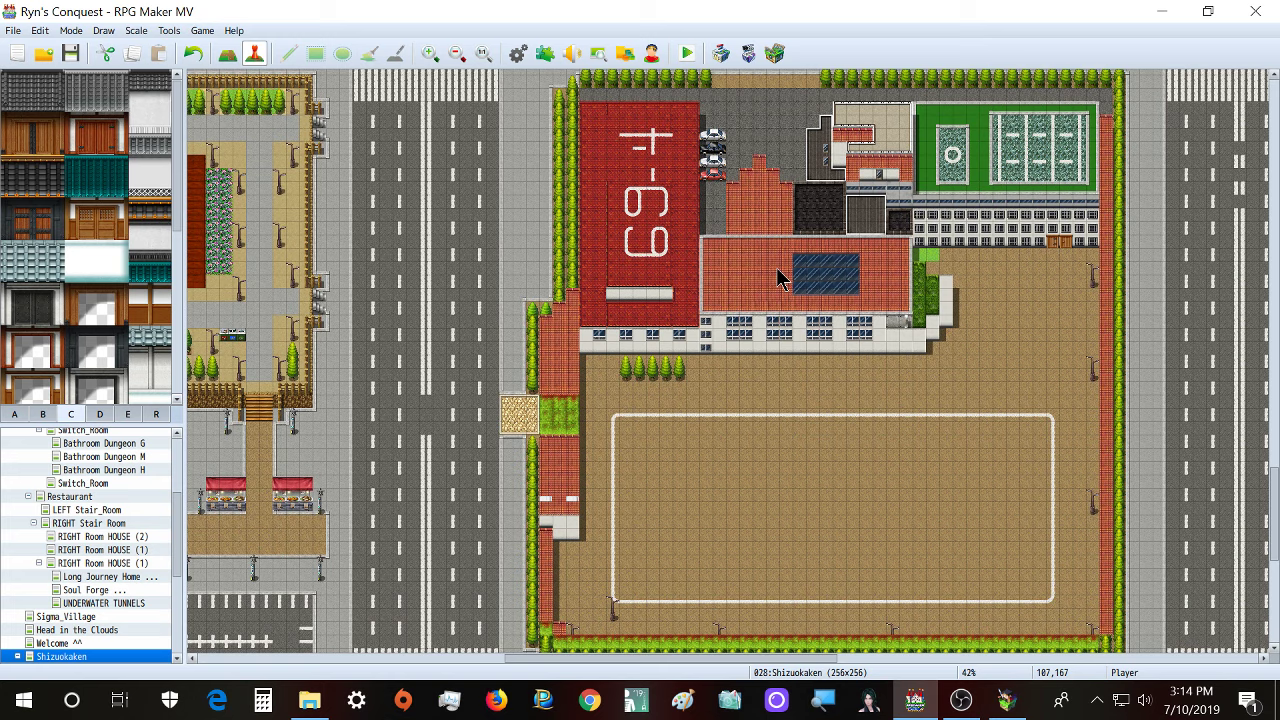
pyautogui.scroll(2, 830, 352)
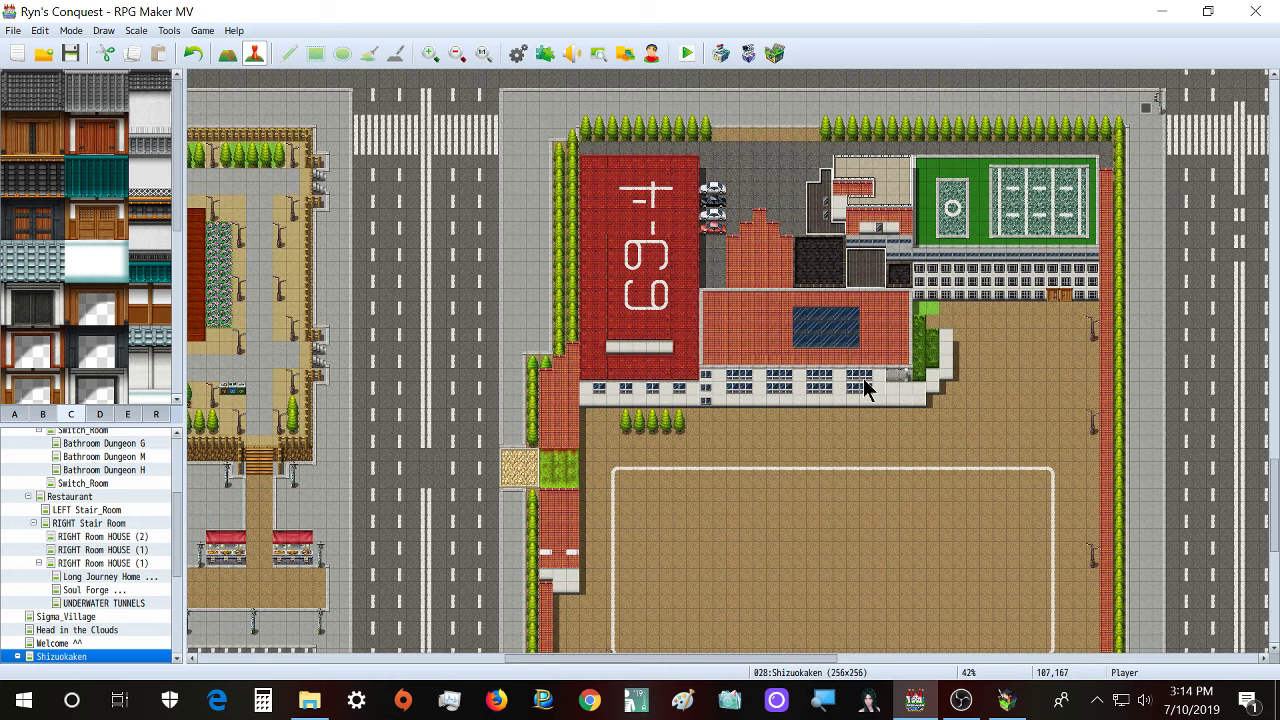
pyautogui.keyDown('ctrl'); pyautogui.scroll(-5, 865, 388); pyautogui.keyUp('ctrl')
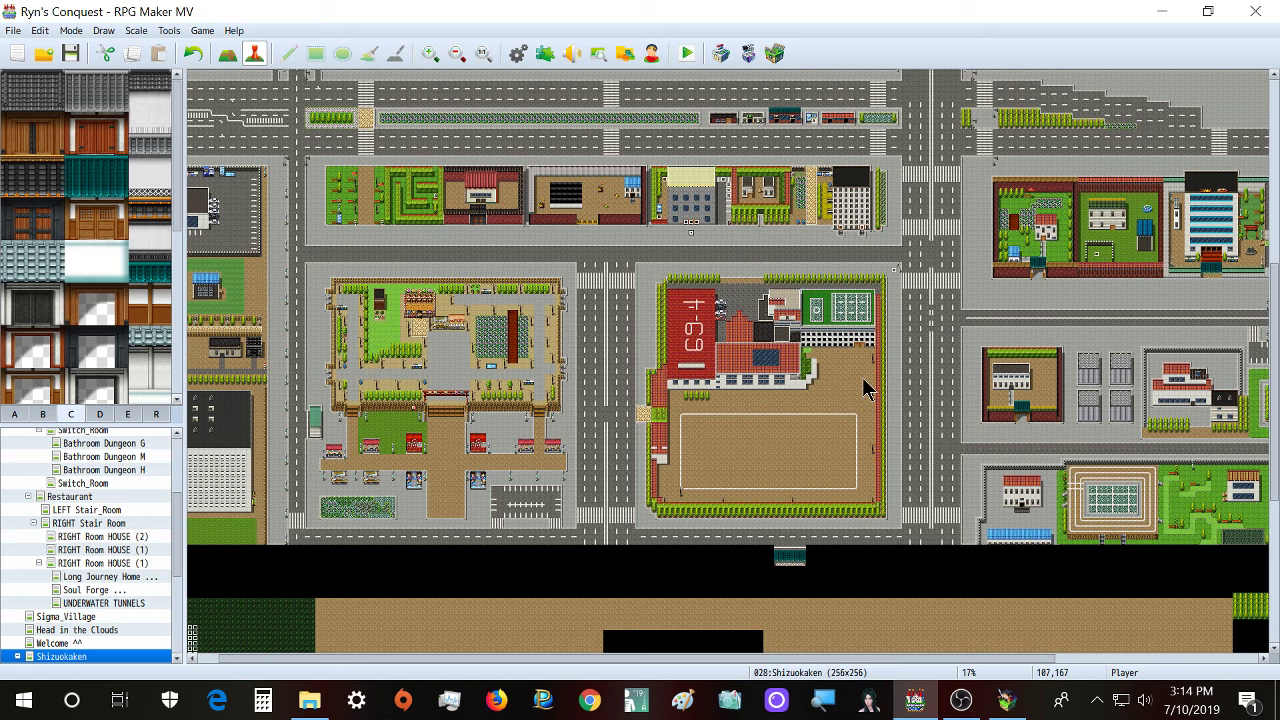
pyautogui.scroll(5, 829, 471)
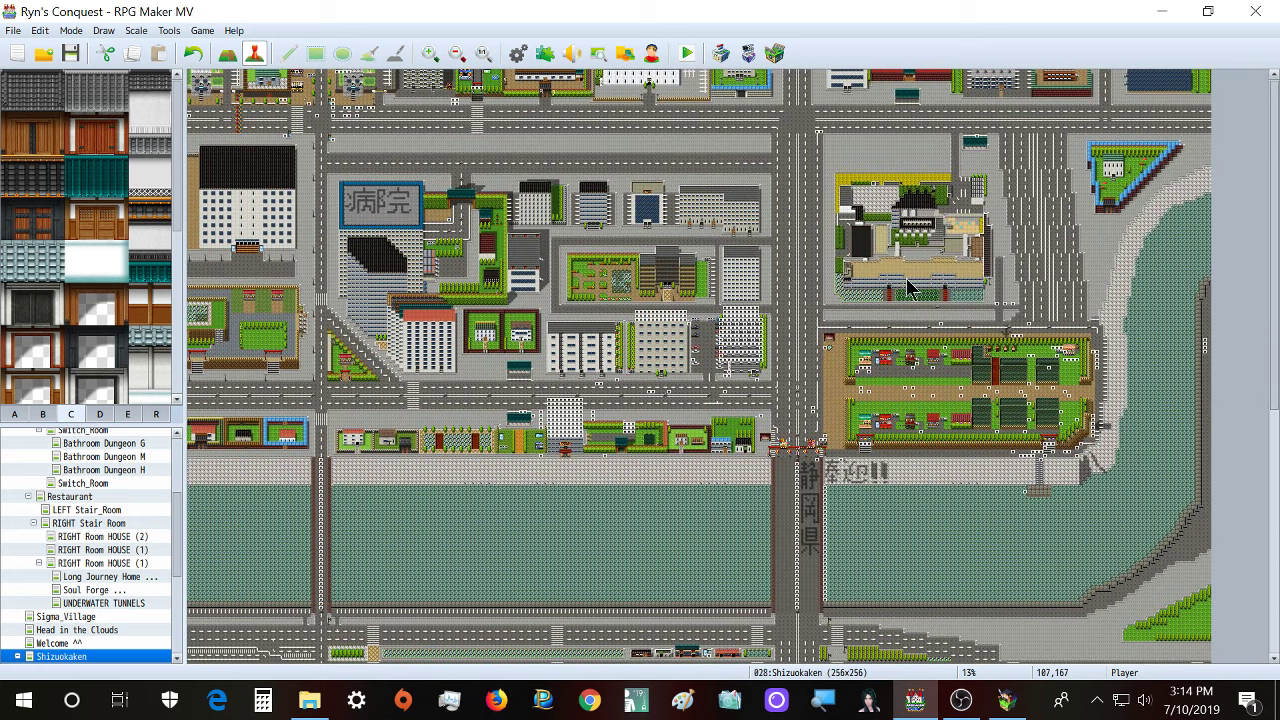
pyautogui.scroll(-7, 905, 262)
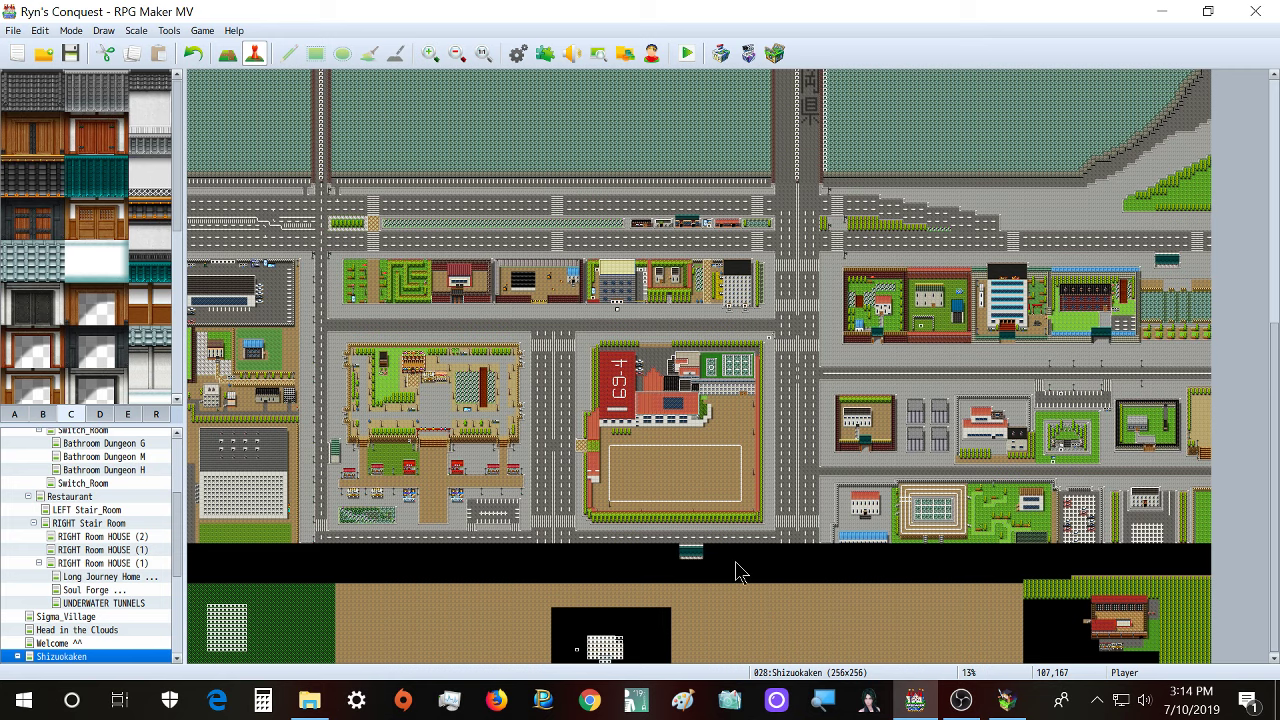
pyautogui.keyDown('ctrl'); pyautogui.scroll(2, 737, 571); pyautogui.keyUp('ctrl')
pyautogui.keyDown('ctrl'); pyautogui.scroll(1, 651, 556); pyautogui.keyUp('ctrl')
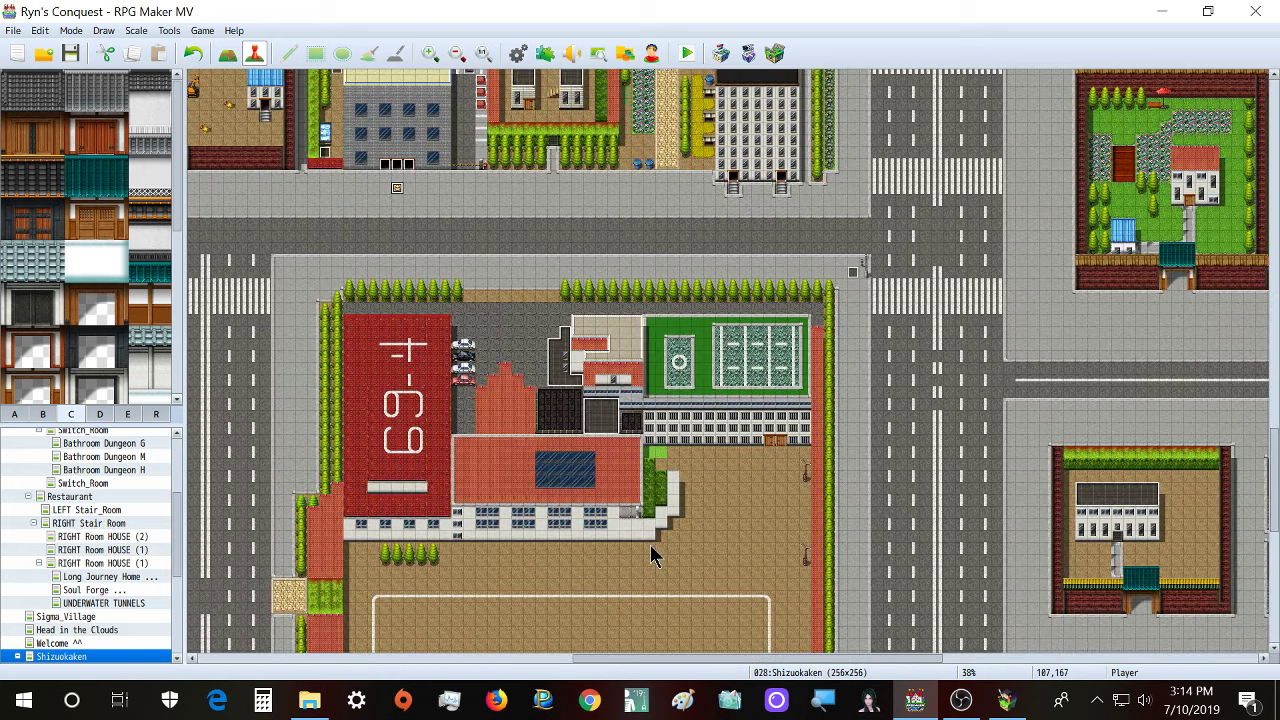
pyautogui.moveTo(914, 663); pyautogui.dragTo(762, 663)
pyautogui.keyDown('ctrl'); pyautogui.scroll(1, 683, 593); pyautogui.keyUp('ctrl')
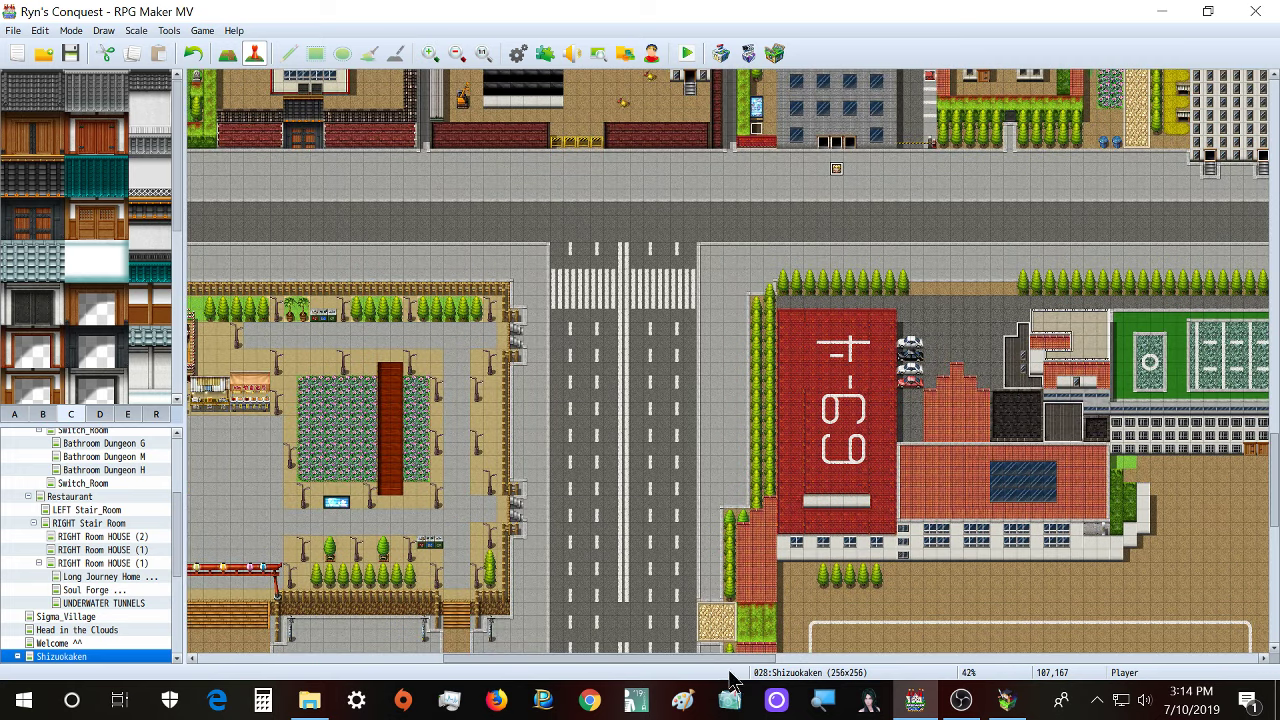
pyautogui.keyDown('ctrl'); pyautogui.scroll(1, 656, 565); pyautogui.keyUp('ctrl')
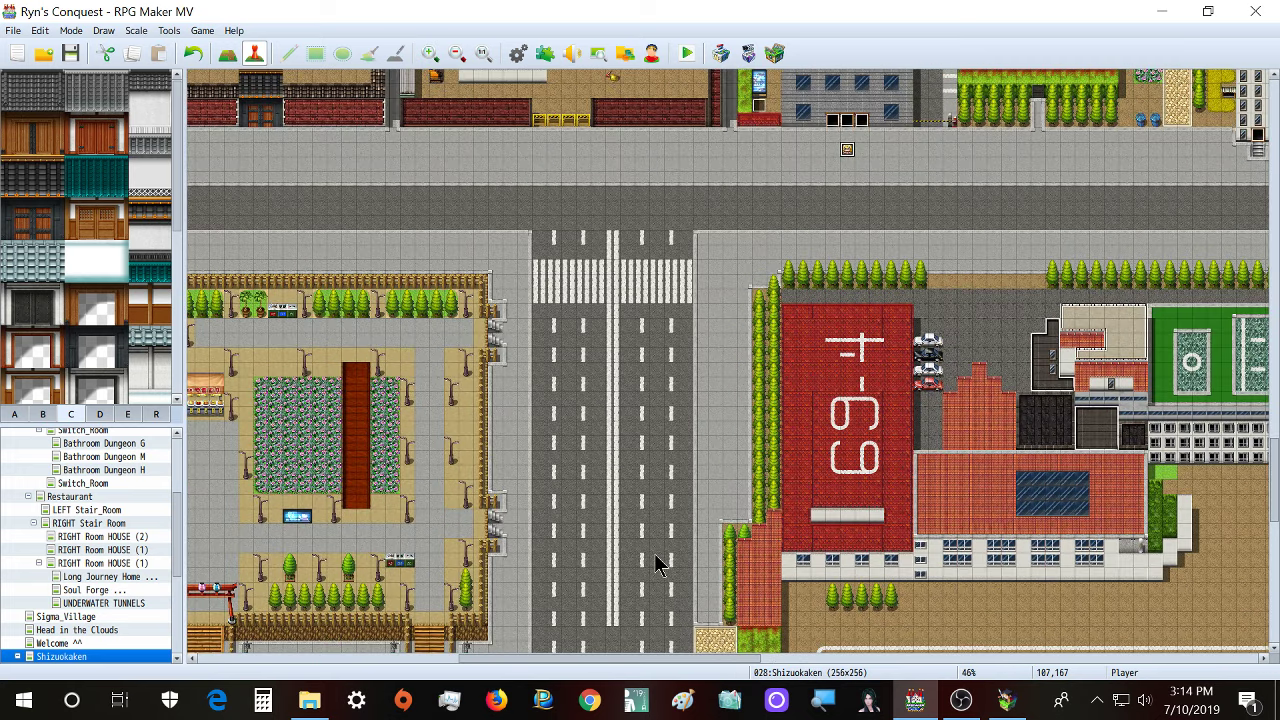
pyautogui.scroll(-3, 656, 565)
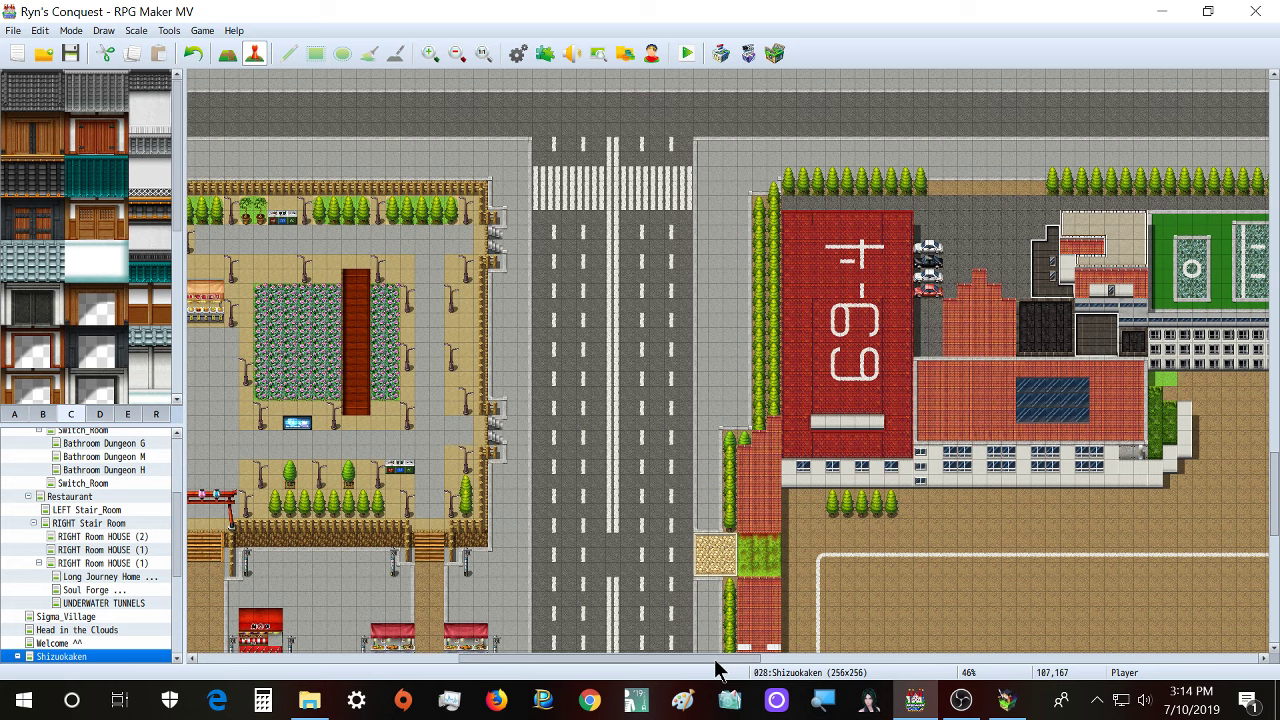
pyautogui.moveTo(715, 668); pyautogui.dragTo(560, 695)
pyautogui.scroll(-1, 640, 510)
pyautogui.scroll(-2, 640, 510)
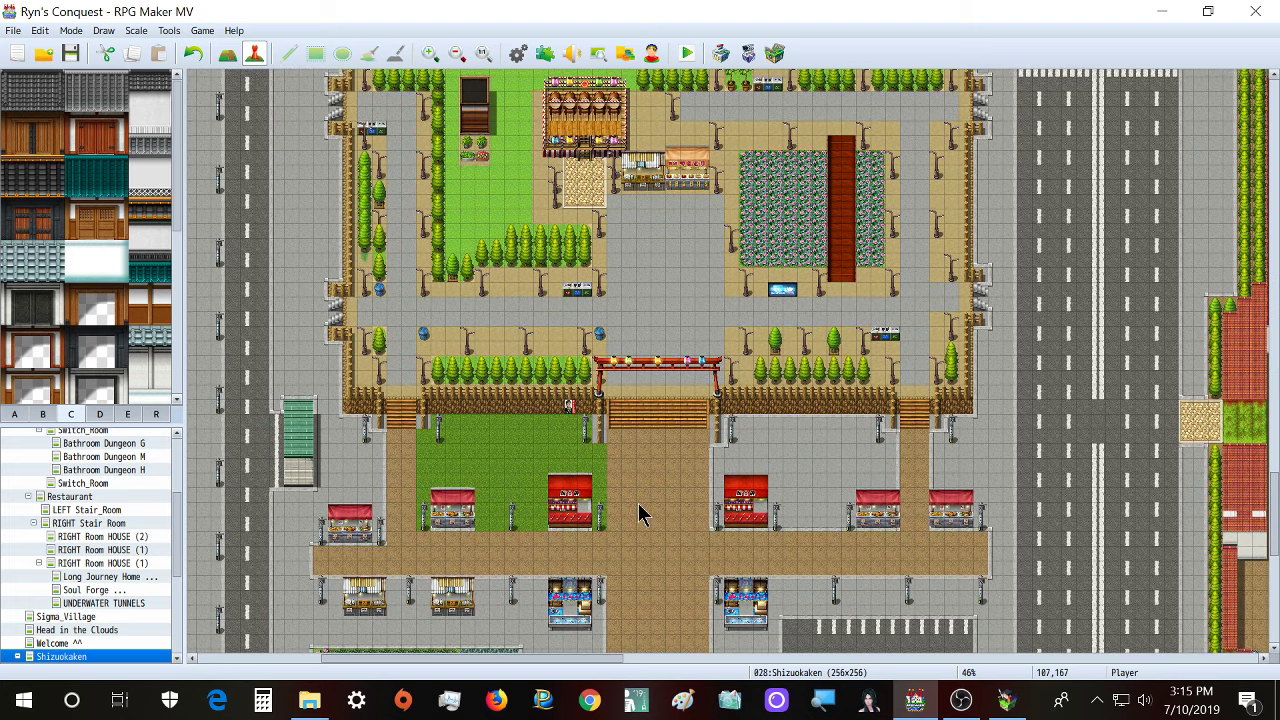
pyautogui.scroll(-5, 640, 470)
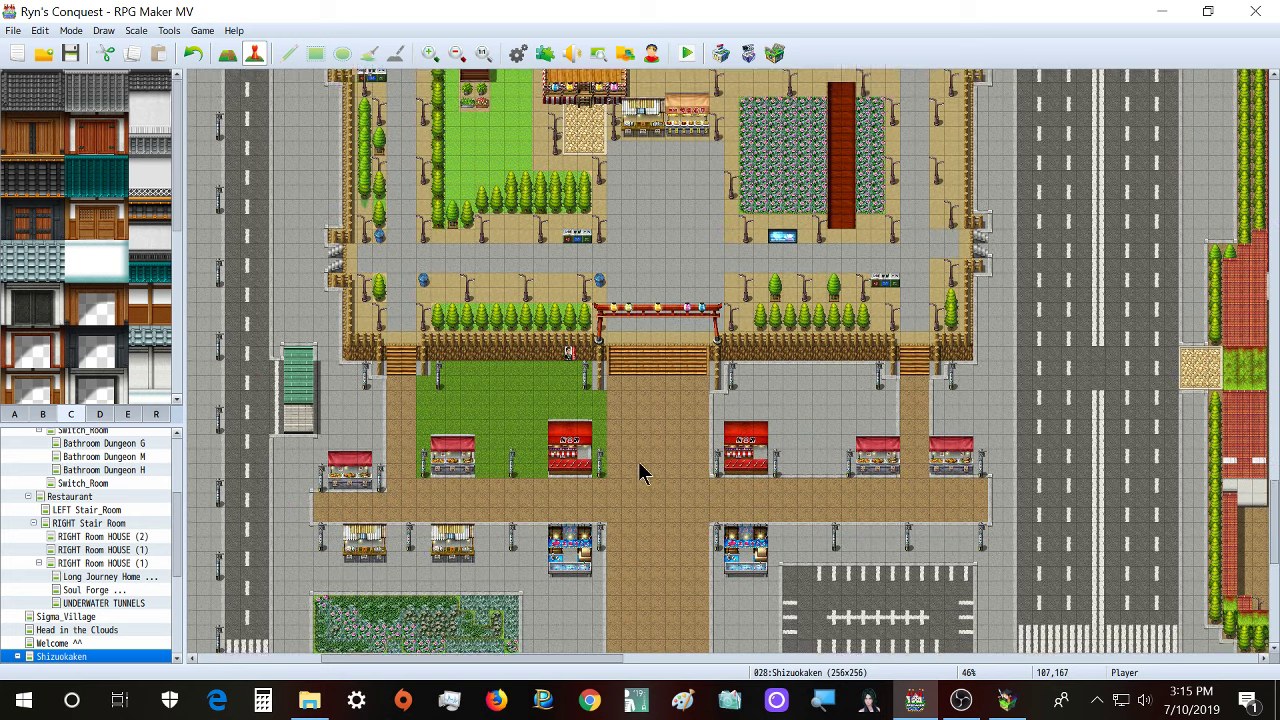
pyautogui.scroll(6, 632, 543)
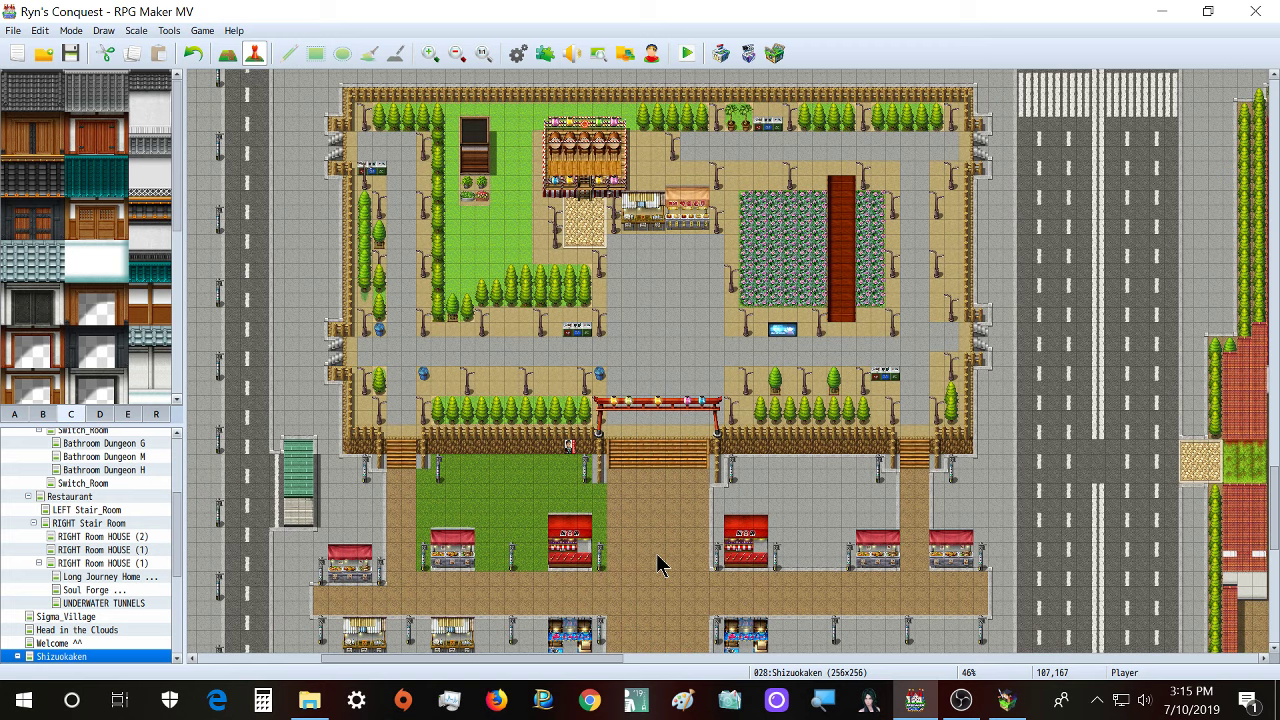
pyautogui.keyDown('ctrl'); pyautogui.scroll(-3, 657, 565); pyautogui.keyUp('ctrl')
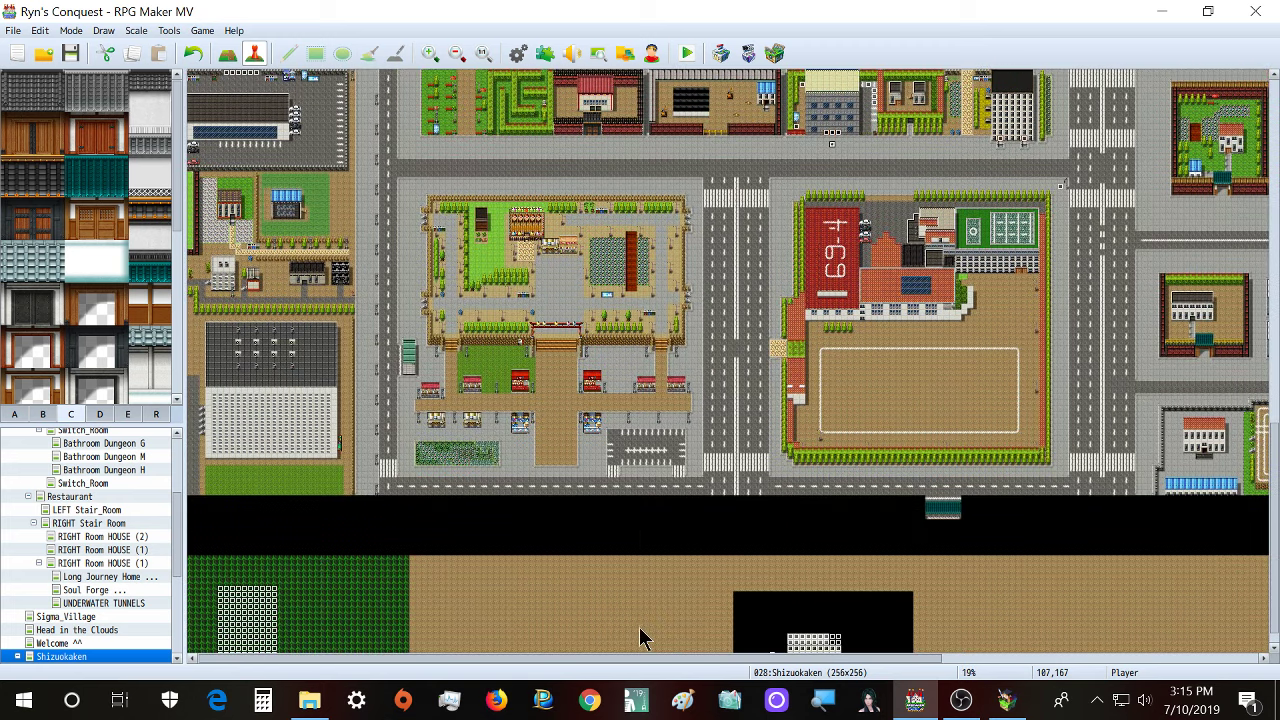
pyautogui.scroll(-2, 630, 600)
pyautogui.scroll(3, 600, 528)
pyautogui.scroll(-1, 590, 522)
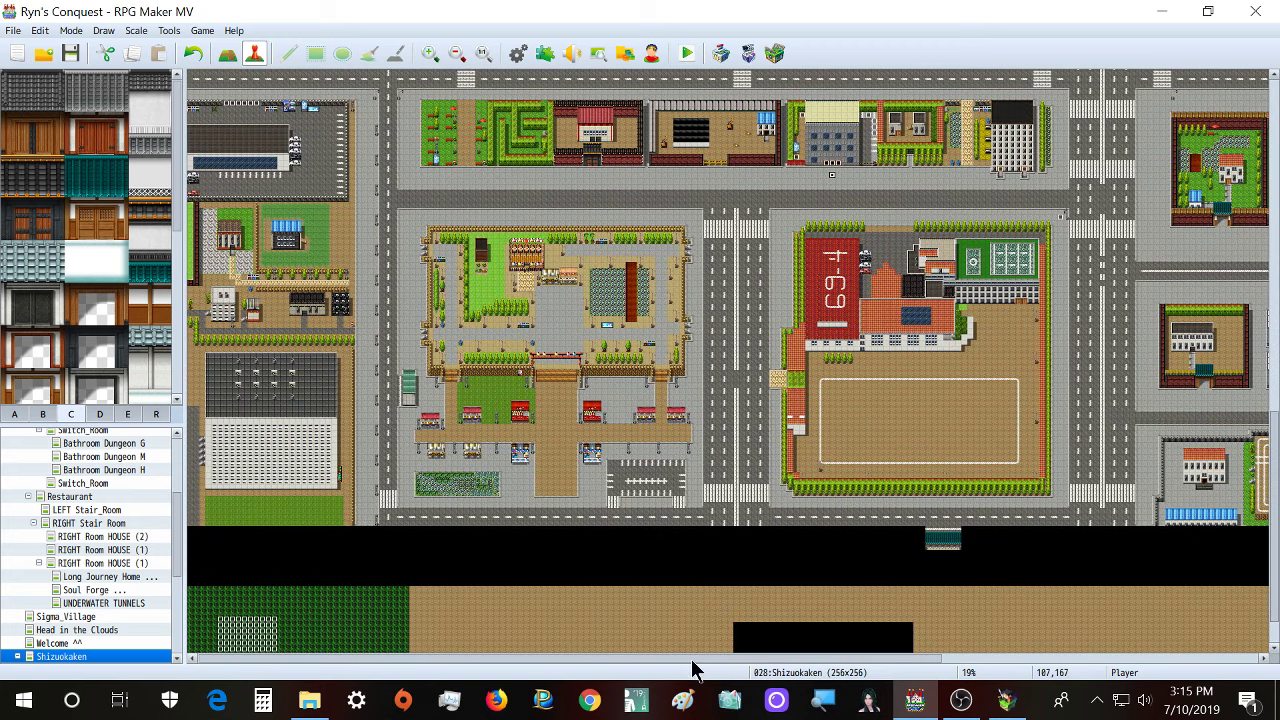
pyautogui.scroll(-1, 460, 490)
pyautogui.keyDown('ctrl'); pyautogui.scroll(1, 323, 597); pyautogui.keyUp('ctrl')
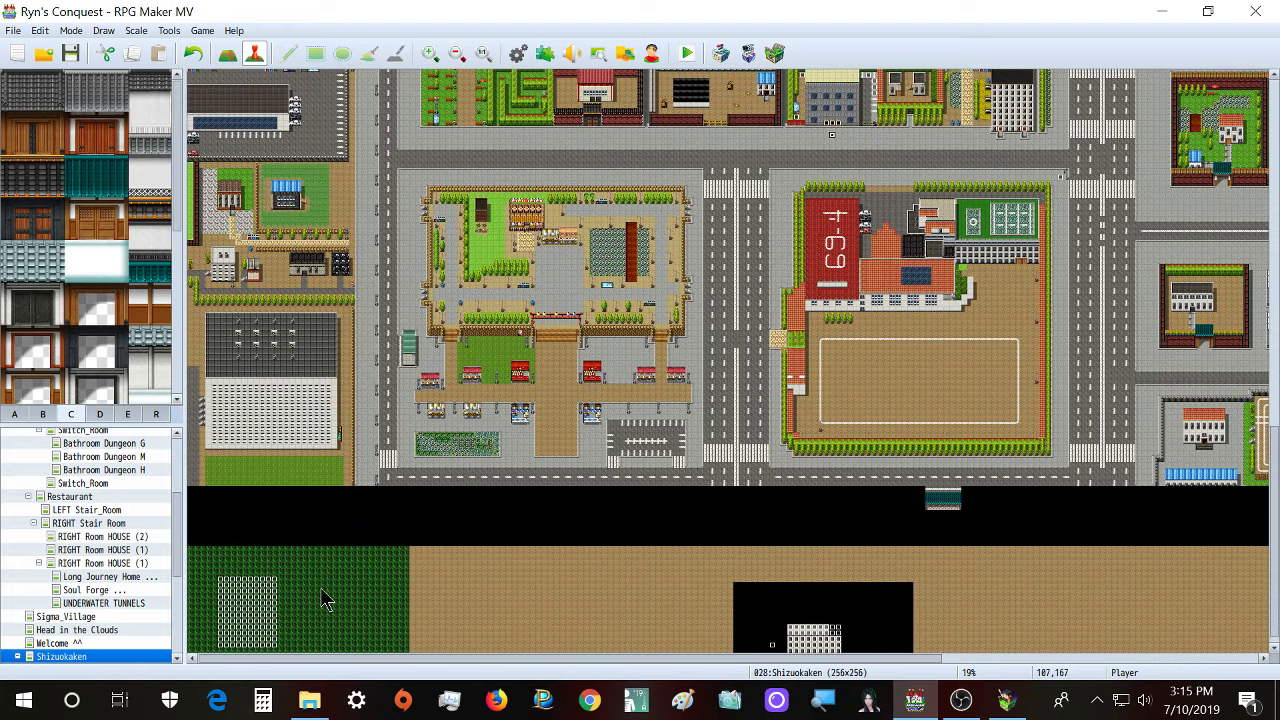
pyautogui.keyDown('ctrl'); pyautogui.scroll(3, 377, 595); pyautogui.keyUp('ctrl')
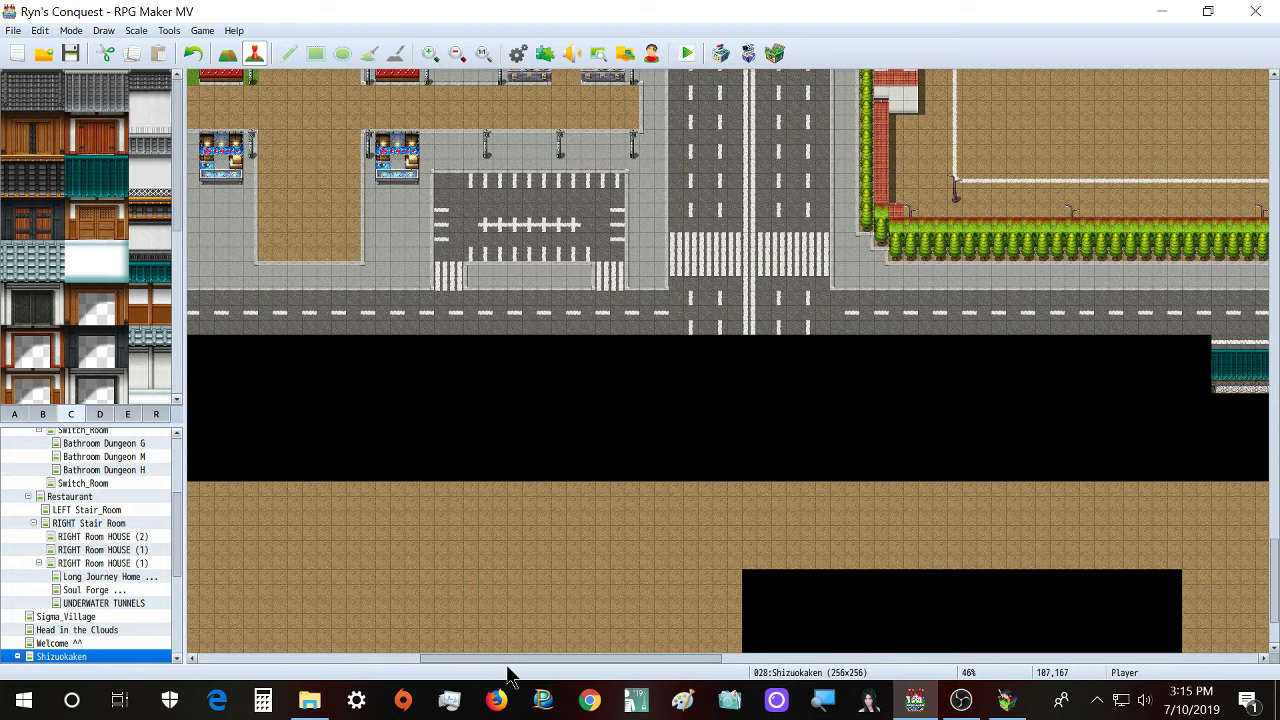
pyautogui.moveTo(489, 660); pyautogui.dragTo(166, 623)
pyautogui.scroll(-3, 265, 585)
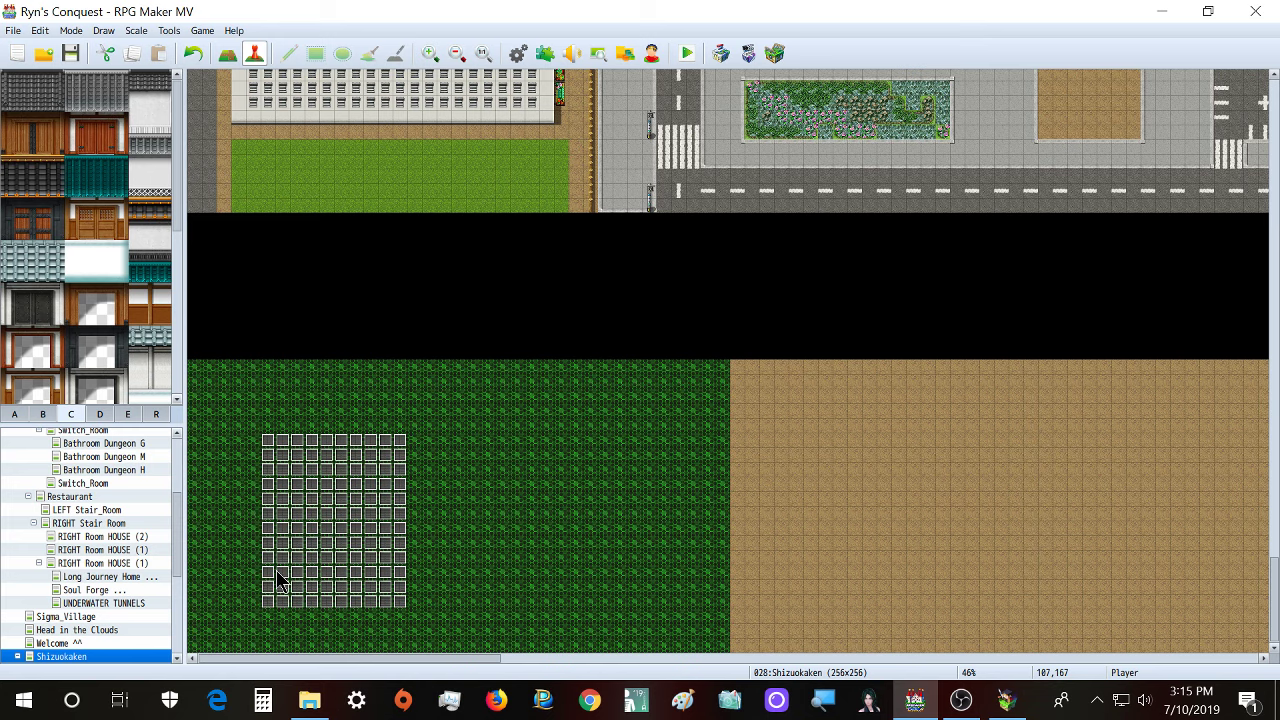
pyautogui.scroll(6, 300, 565)
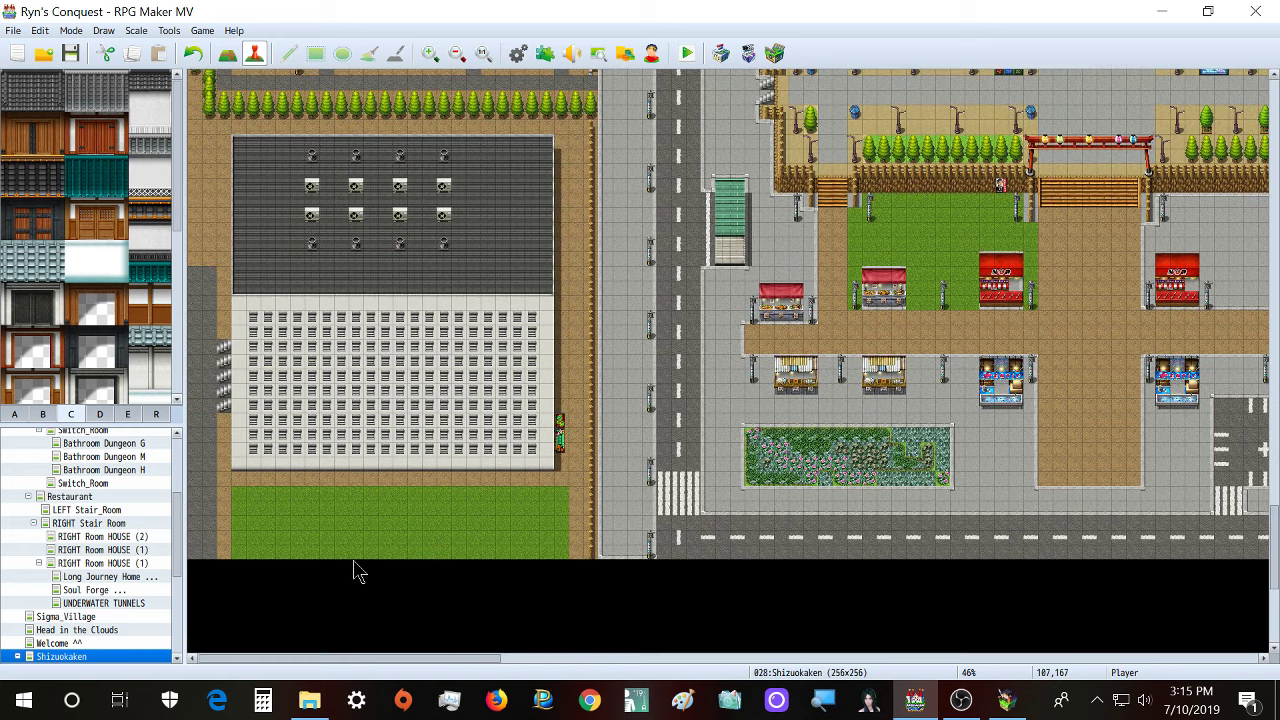
pyautogui.scroll(5, 380, 550)
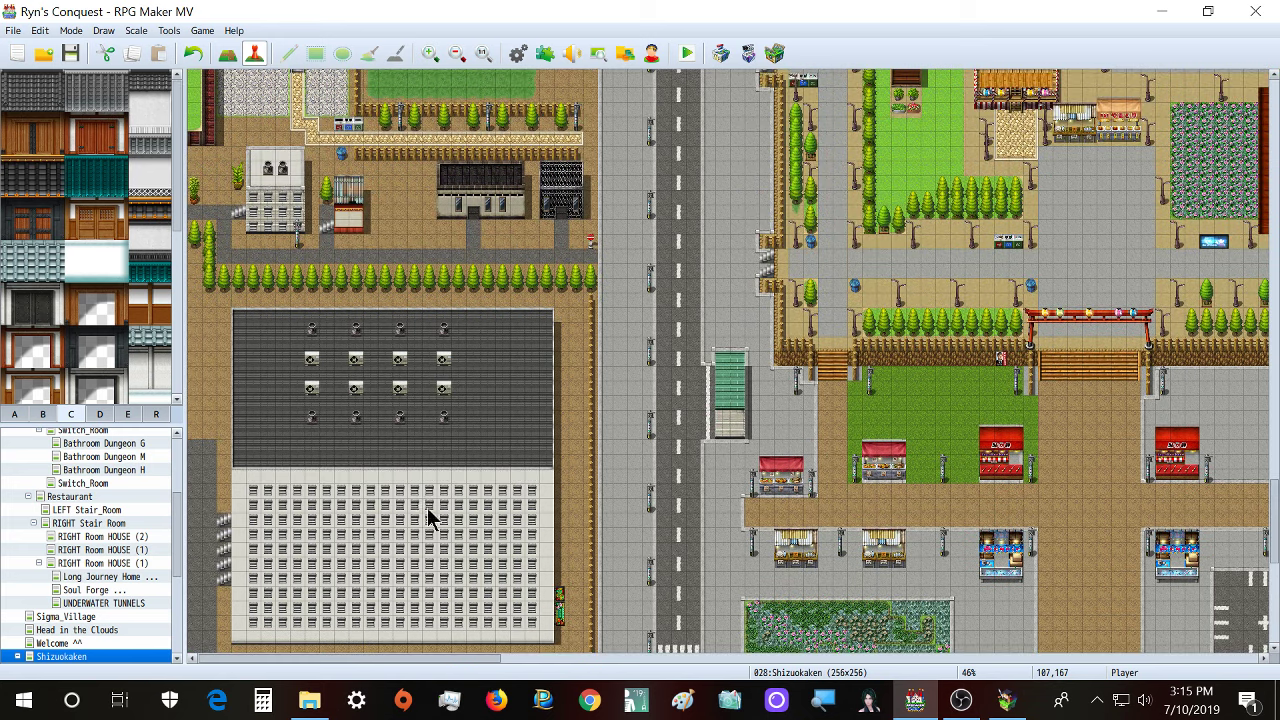
pyautogui.scroll(6, 511, 522)
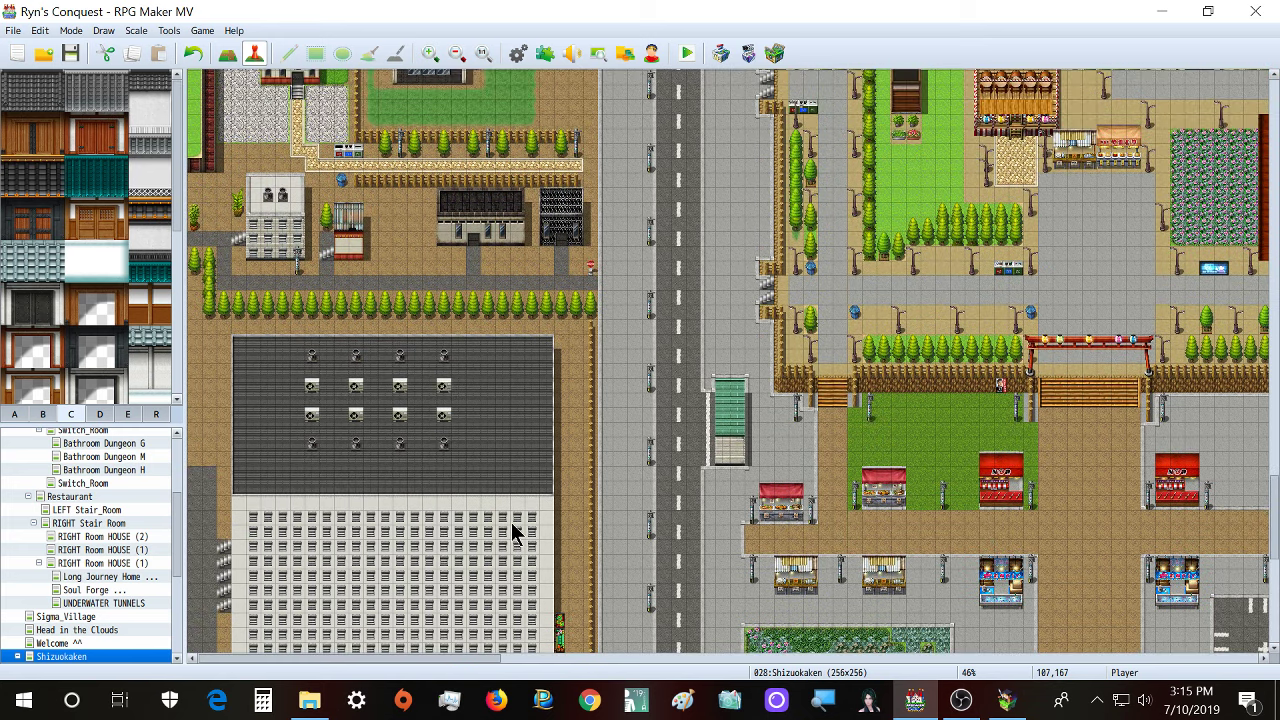
pyautogui.scroll(3, 516, 535)
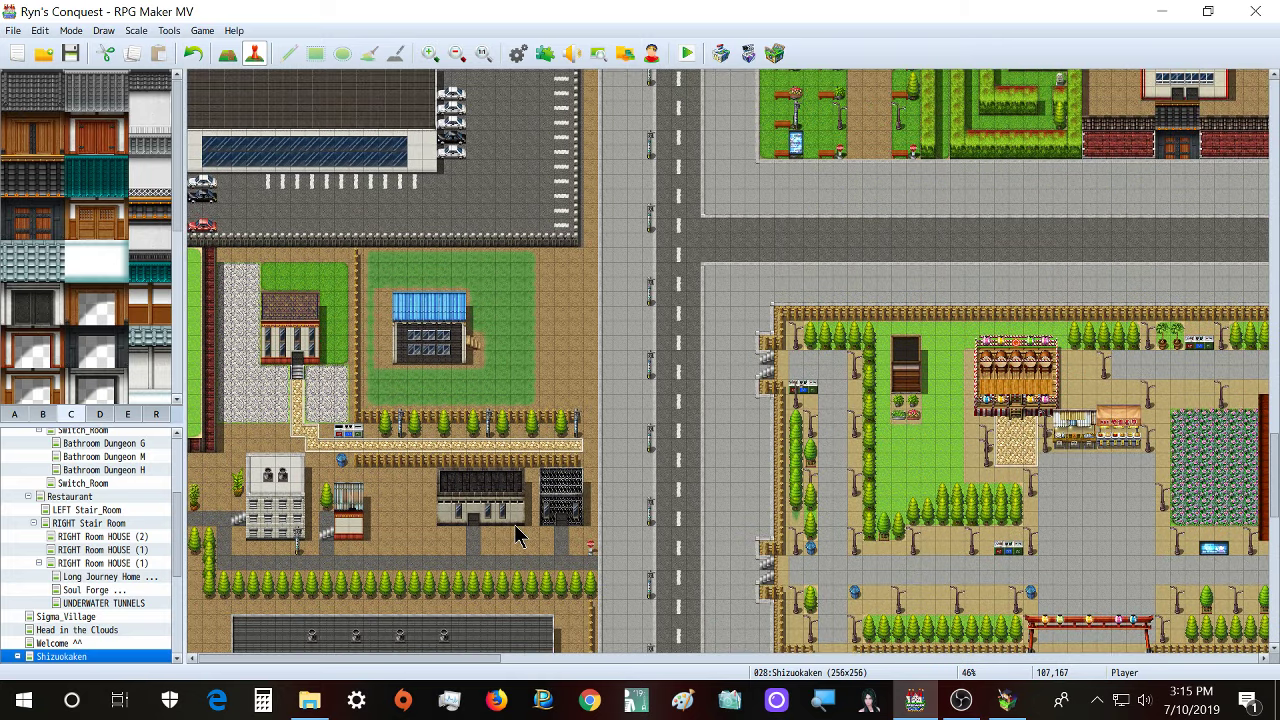
pyautogui.scroll(-2, 516, 535)
pyautogui.scroll(-6, 420, 410)
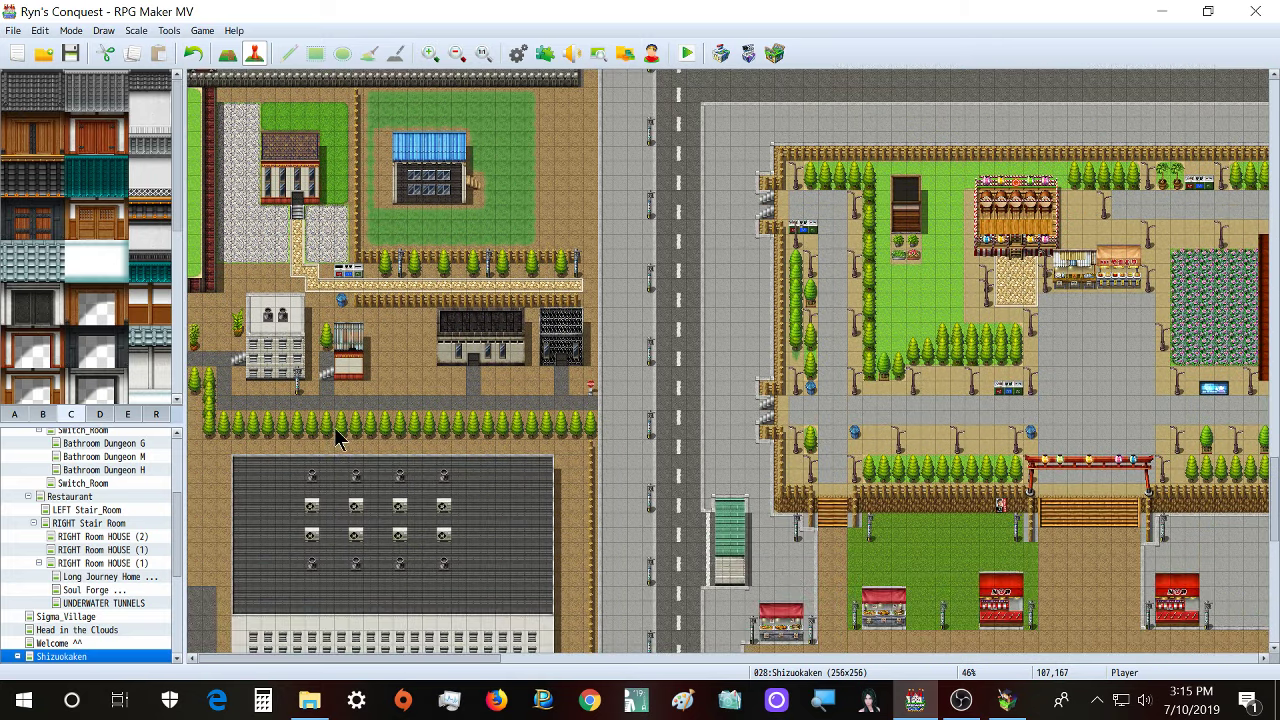
pyautogui.scroll(3, 415, 440)
pyautogui.scroll(3, 415, 440)
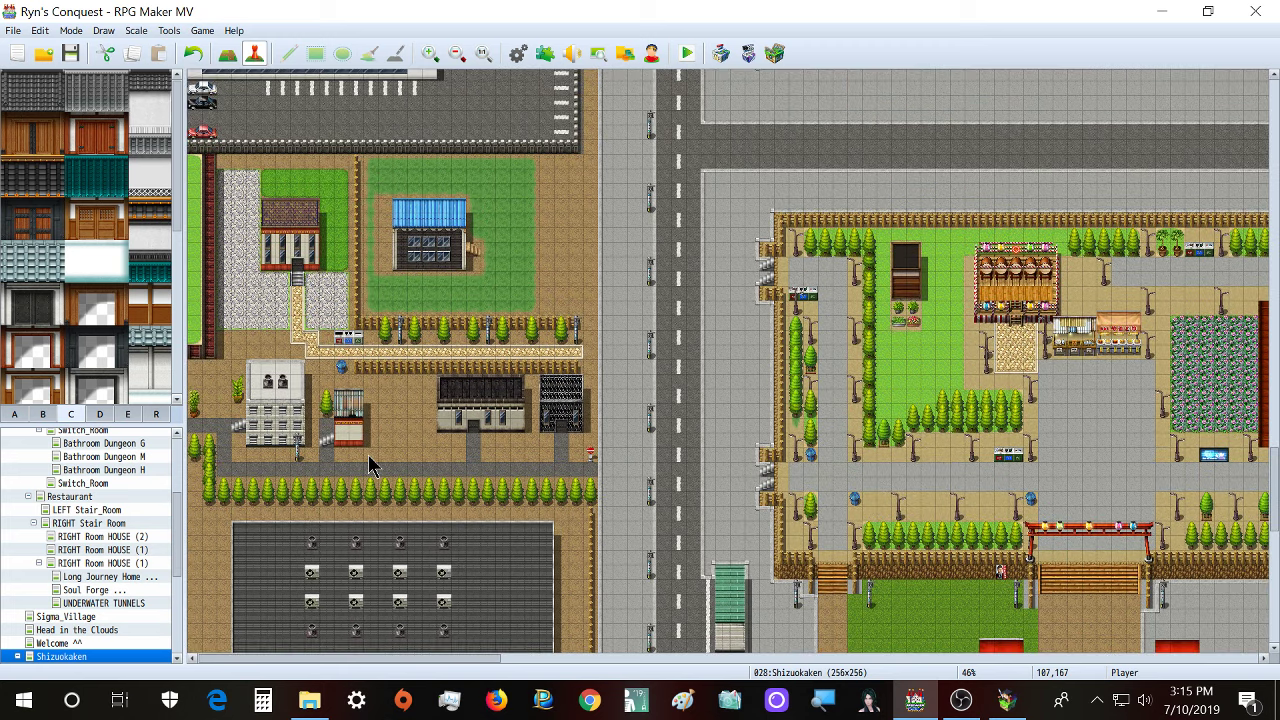
pyautogui.scroll(6, 1040, 560)
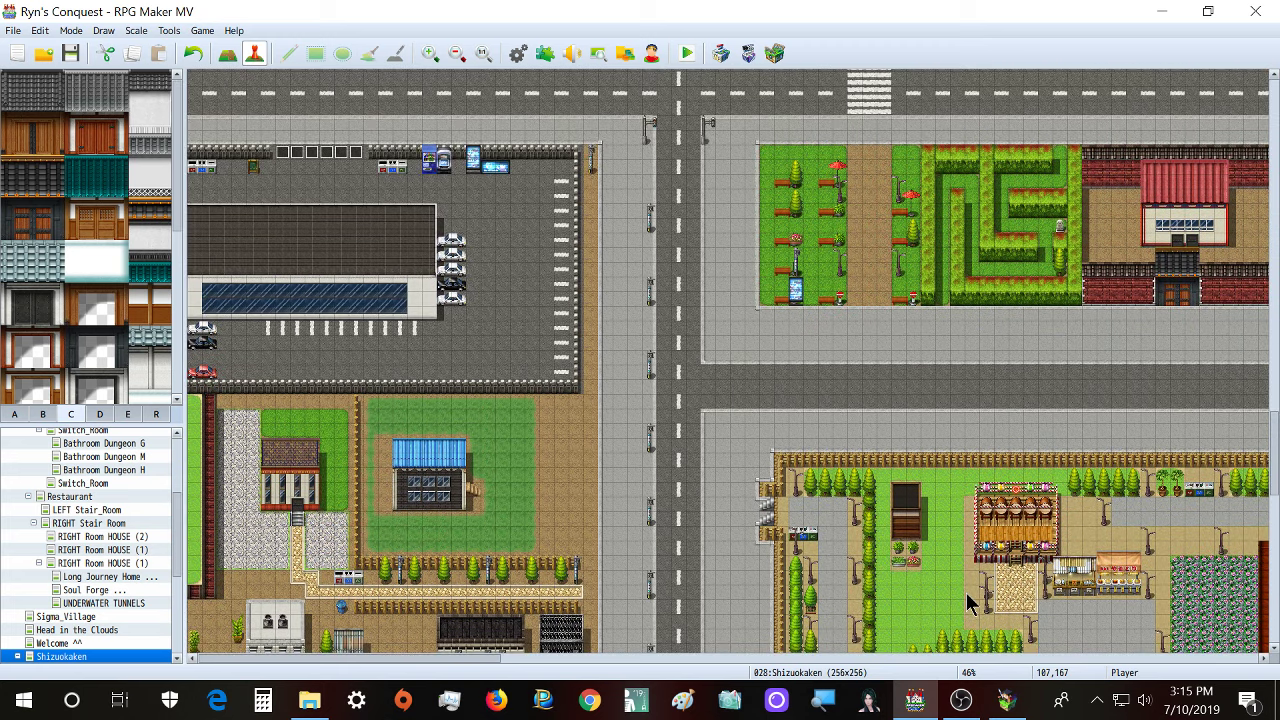
pyautogui.scroll(1, 963, 600)
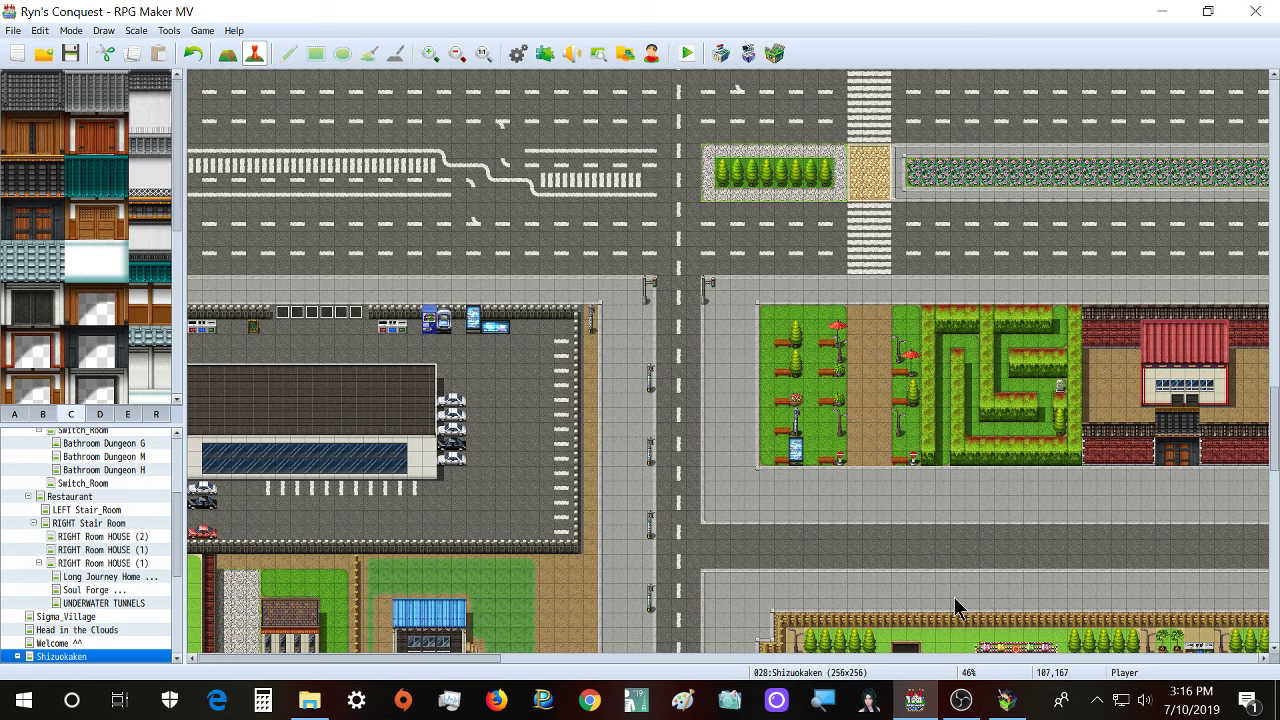
pyautogui.hscroll(6, 877, 668)
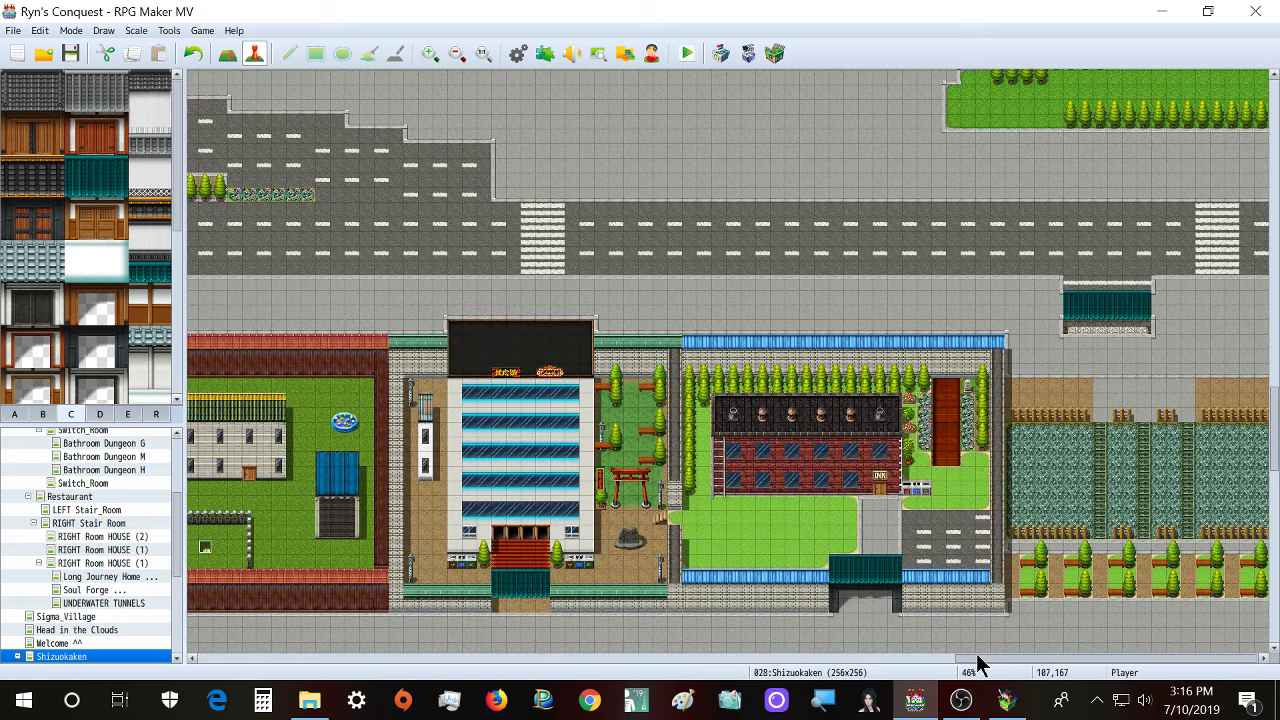
pyautogui.hscroll(-5, 978, 664)
pyautogui.scroll(-1, 944, 606)
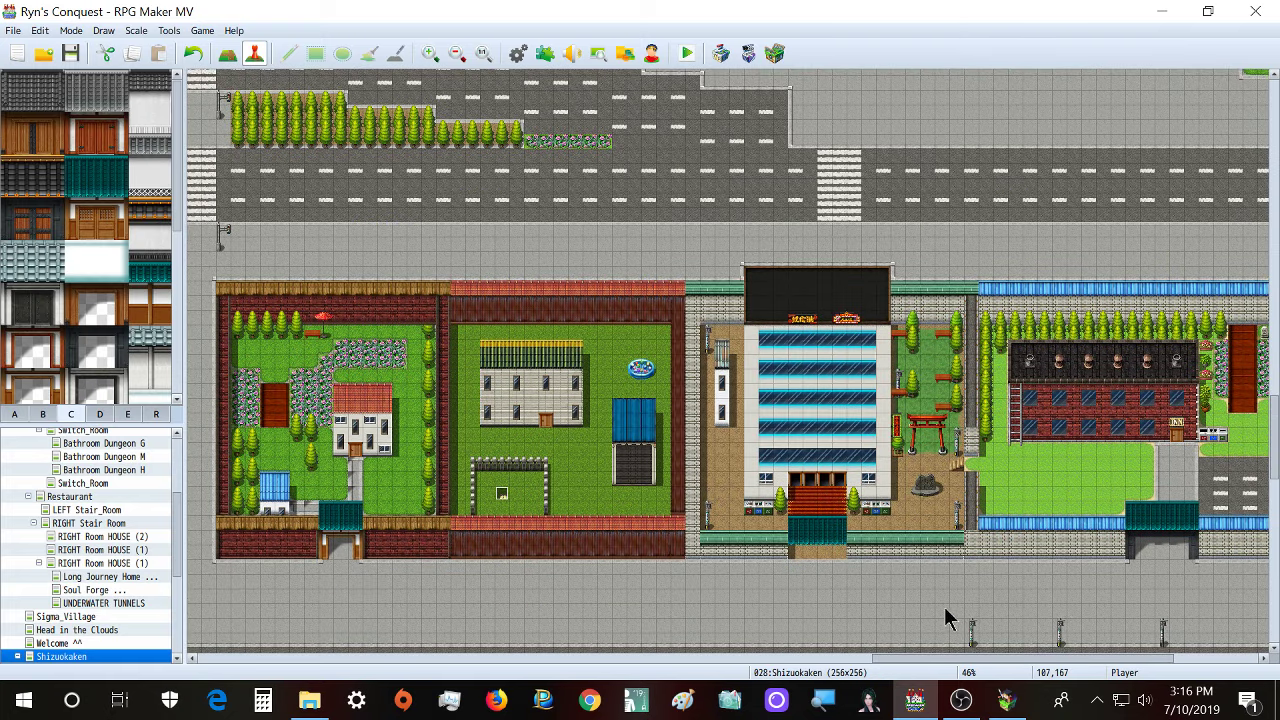
pyautogui.hscroll(-10, 963, 667)
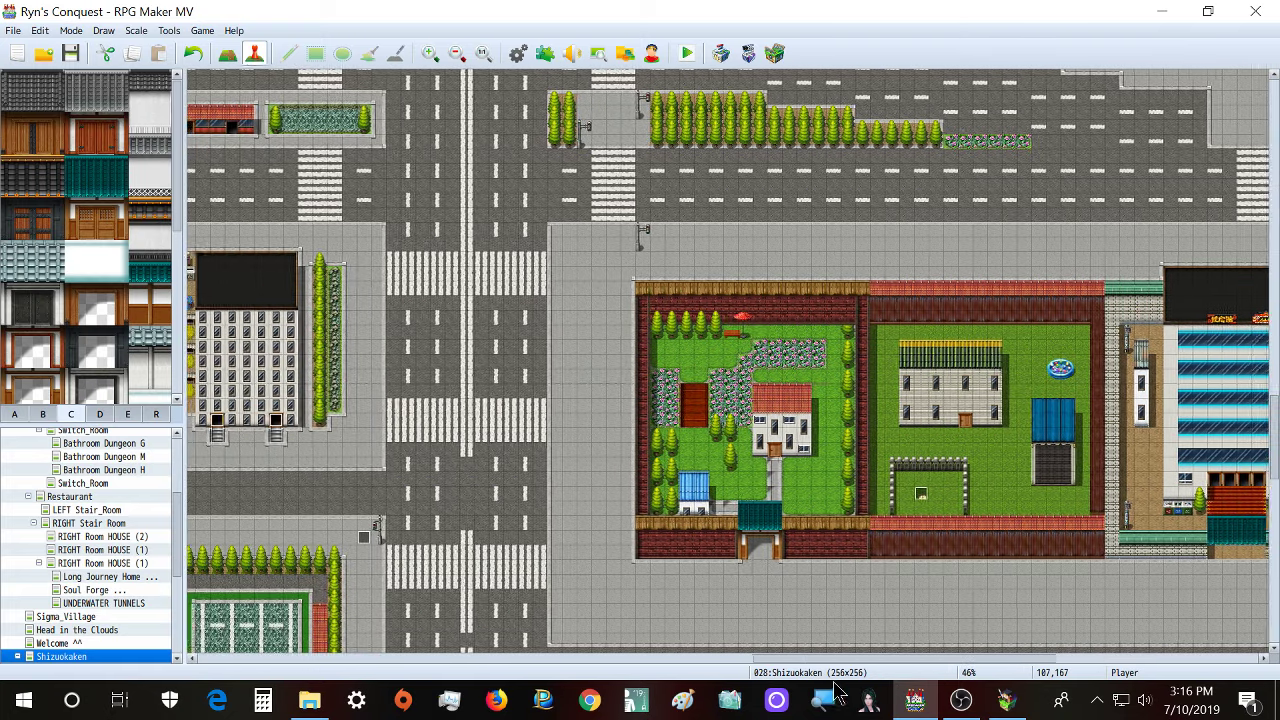
pyautogui.hscroll(-5, 740, 600)
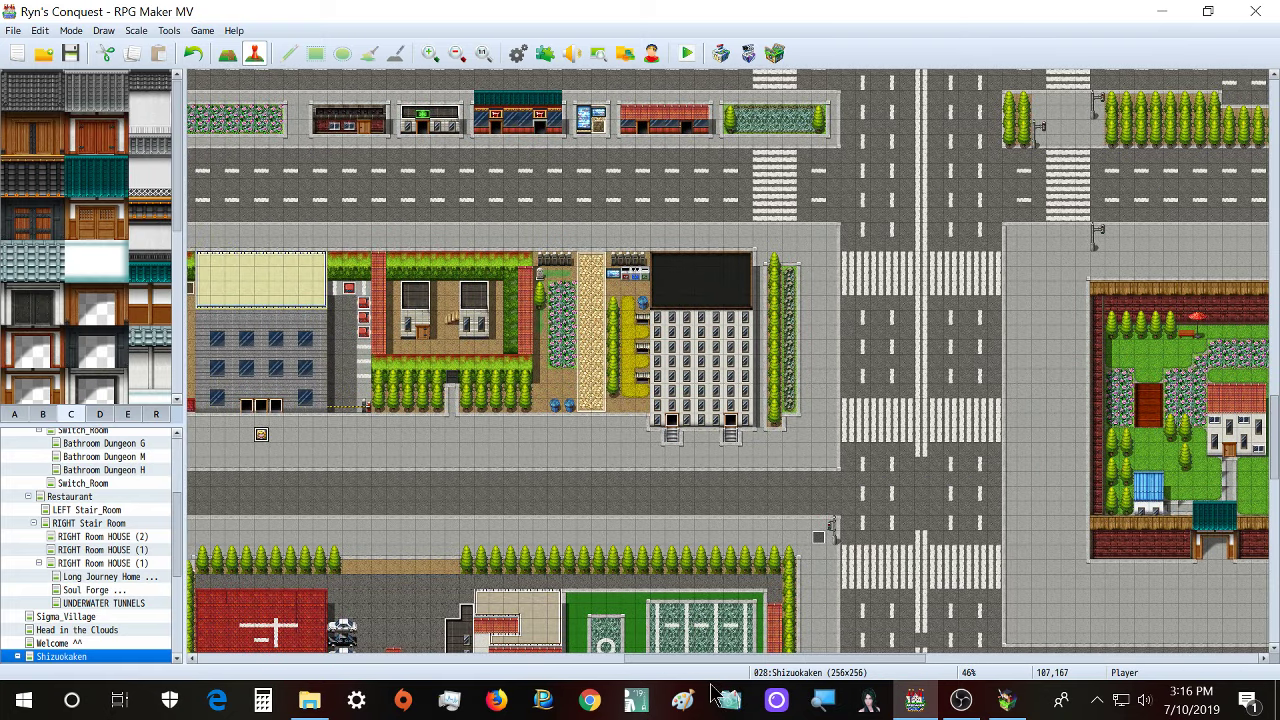
pyautogui.scroll(2, 683, 557)
pyautogui.scroll(2, 683, 557)
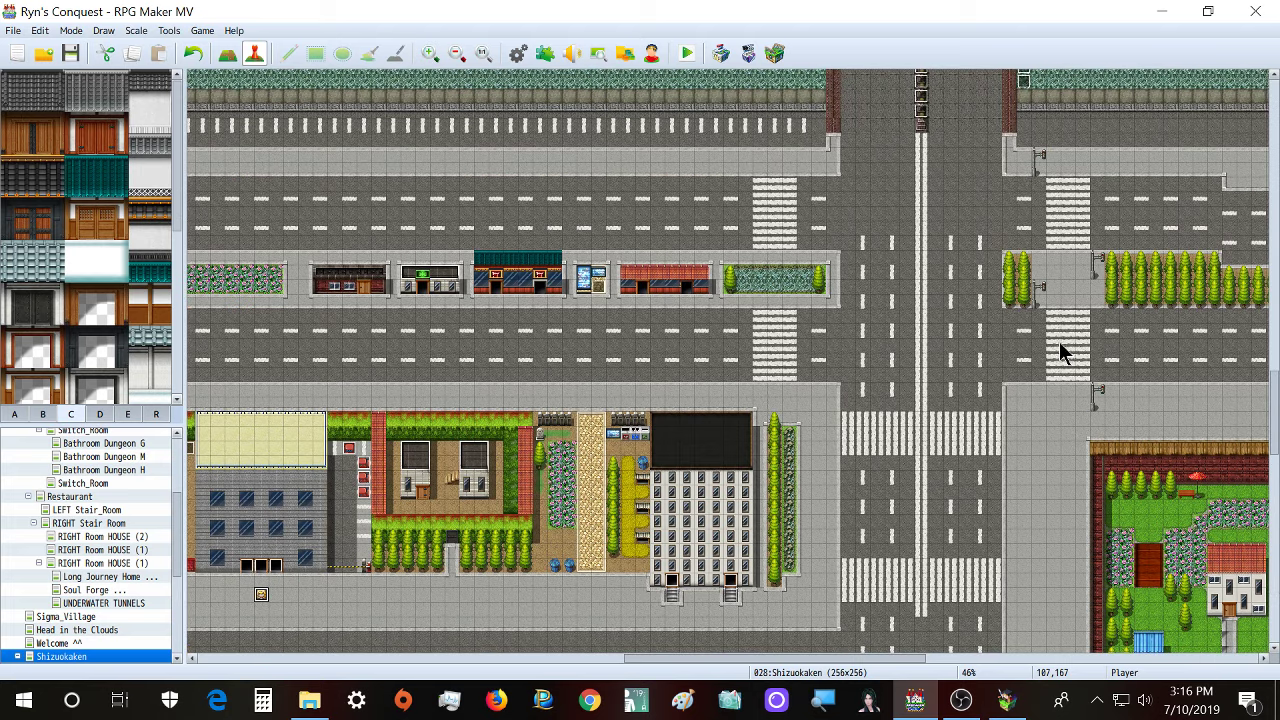
pyautogui.scroll(2, 896, 263)
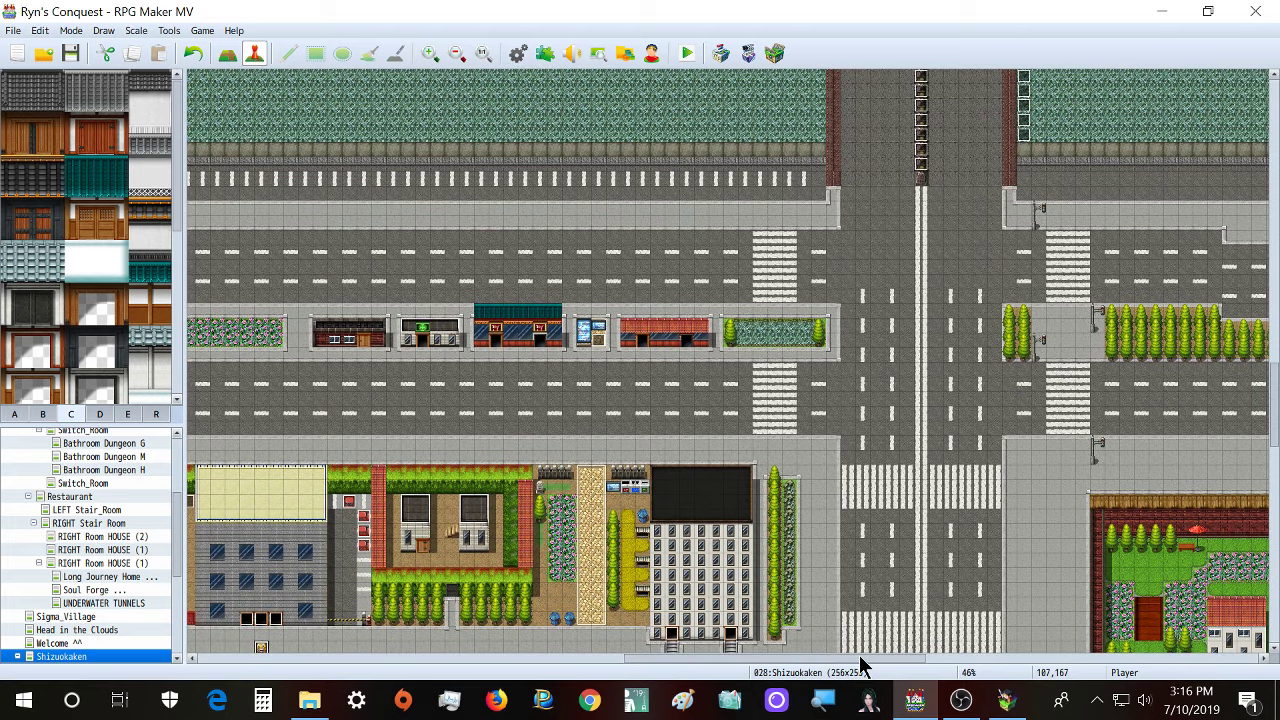
pyautogui.hscroll(-4, 860, 665)
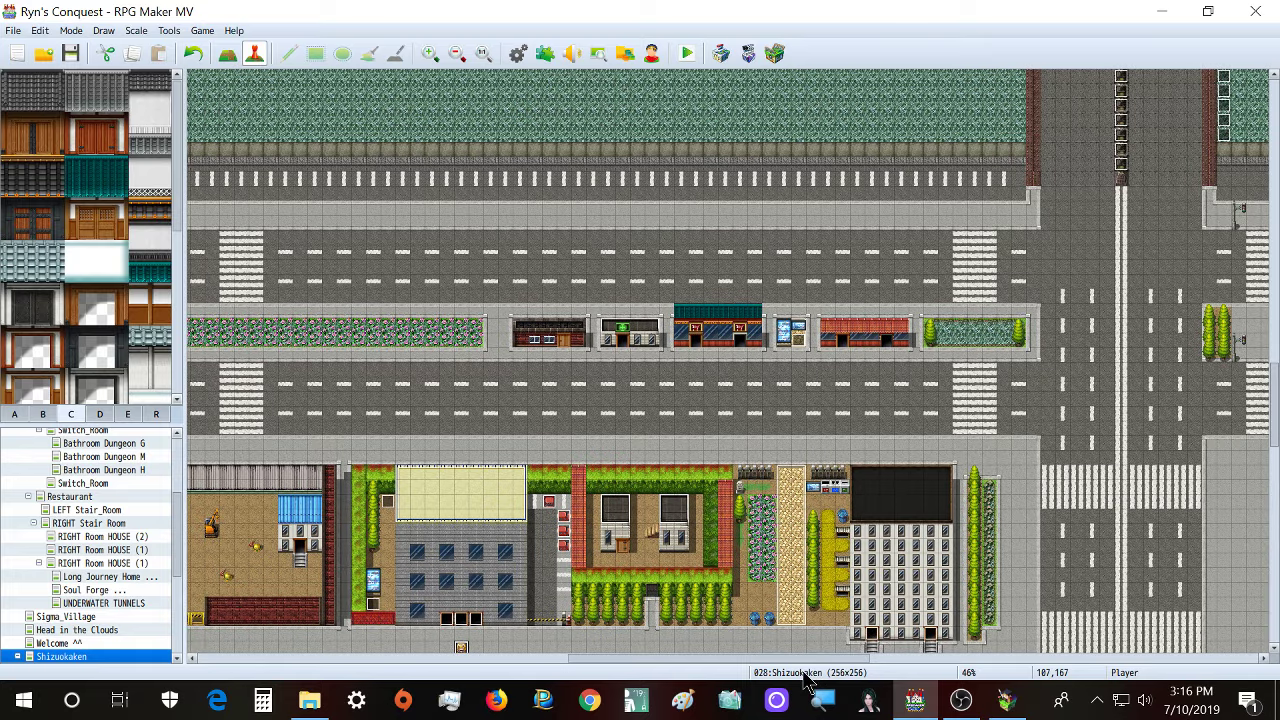
pyautogui.moveTo(805, 674); pyautogui.dragTo(423, 674)
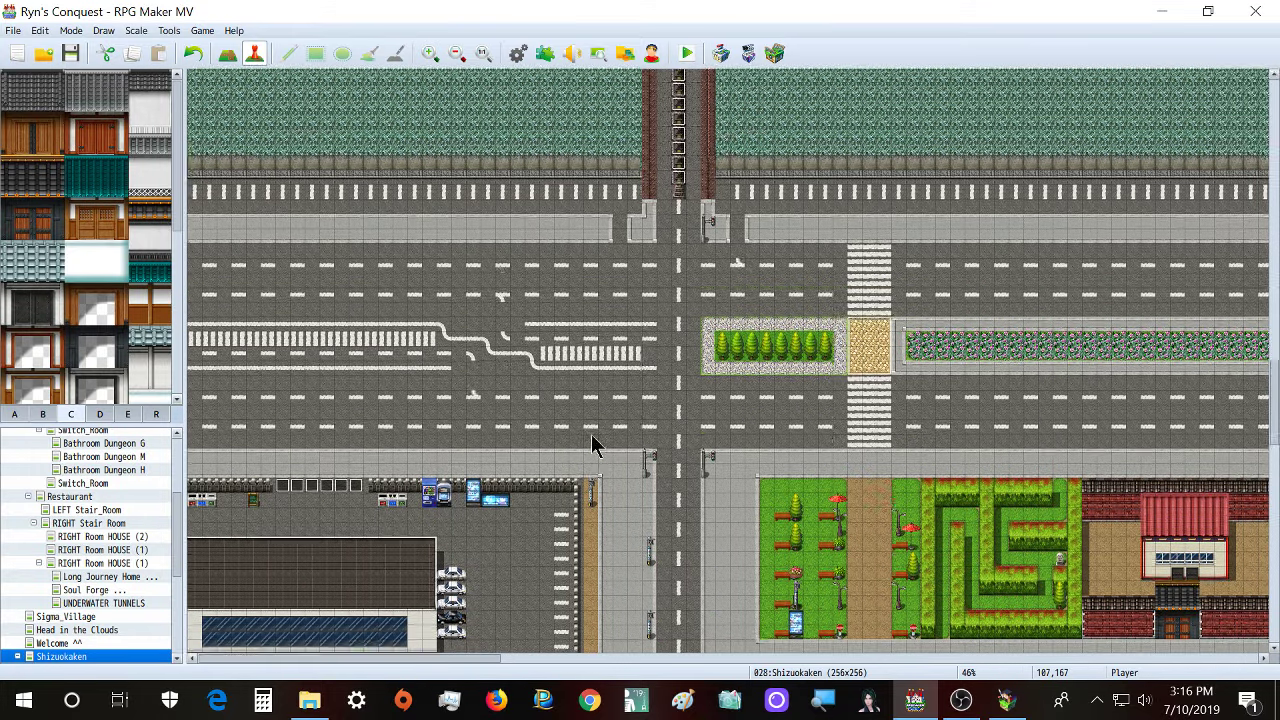
pyautogui.scroll(3, 600, 456)
pyautogui.scroll(1, 610, 470)
pyautogui.keyDown('ctrl'); pyautogui.scroll(-2, 621, 486); pyautogui.keyUp('ctrl')
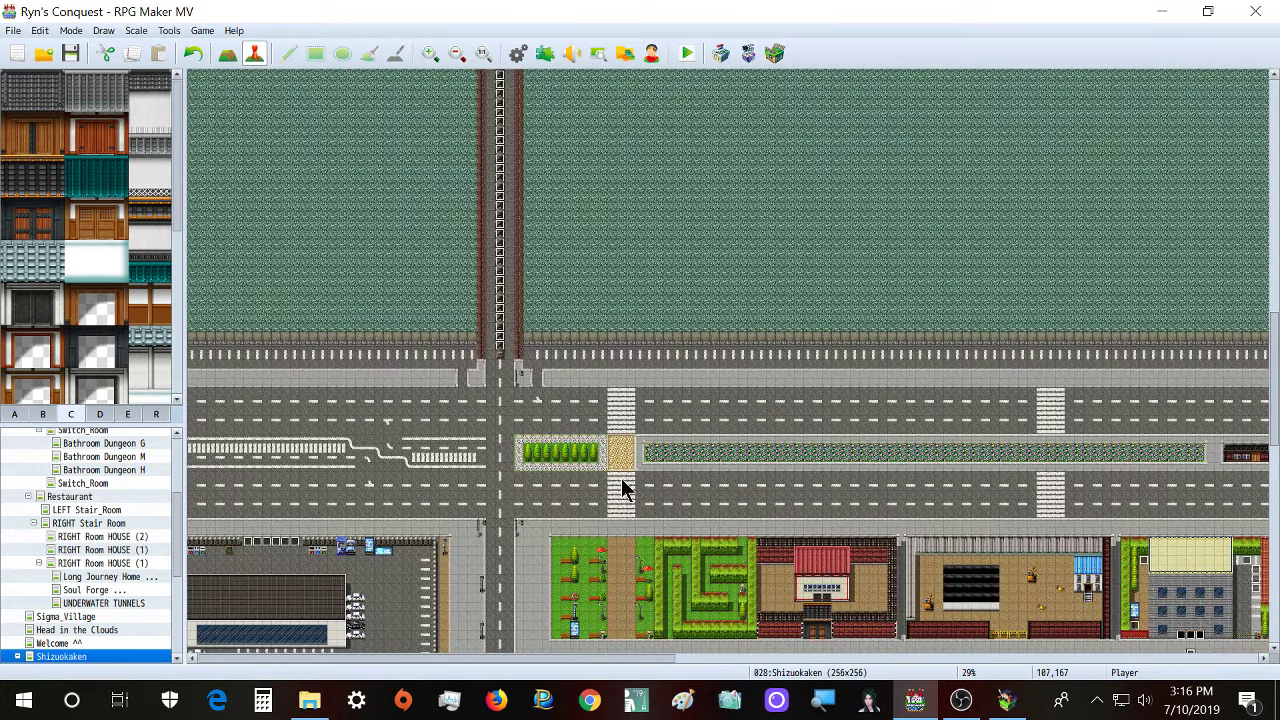
pyautogui.scroll(1, 625, 500)
pyautogui.scroll(1, 628, 500)
pyautogui.keyDown('ctrl'); pyautogui.scroll(-1, 628, 501); pyautogui.keyUp('ctrl')
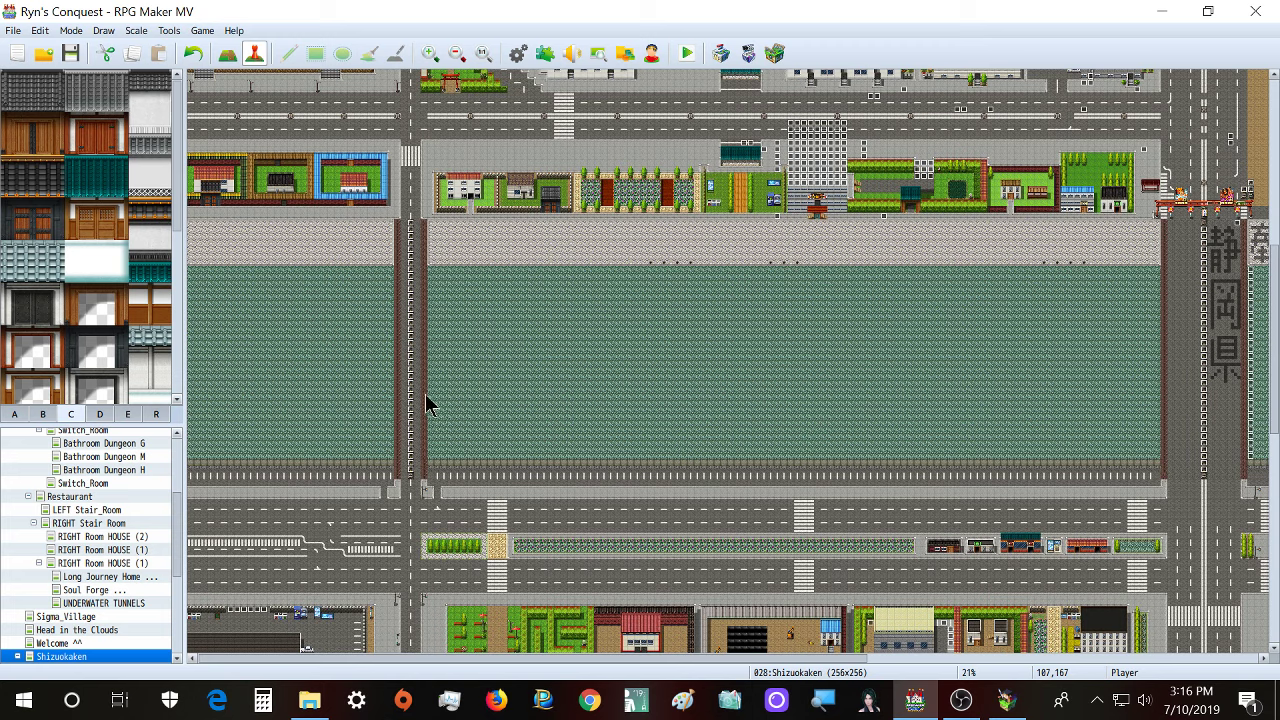
pyautogui.scroll(2, 420, 430)
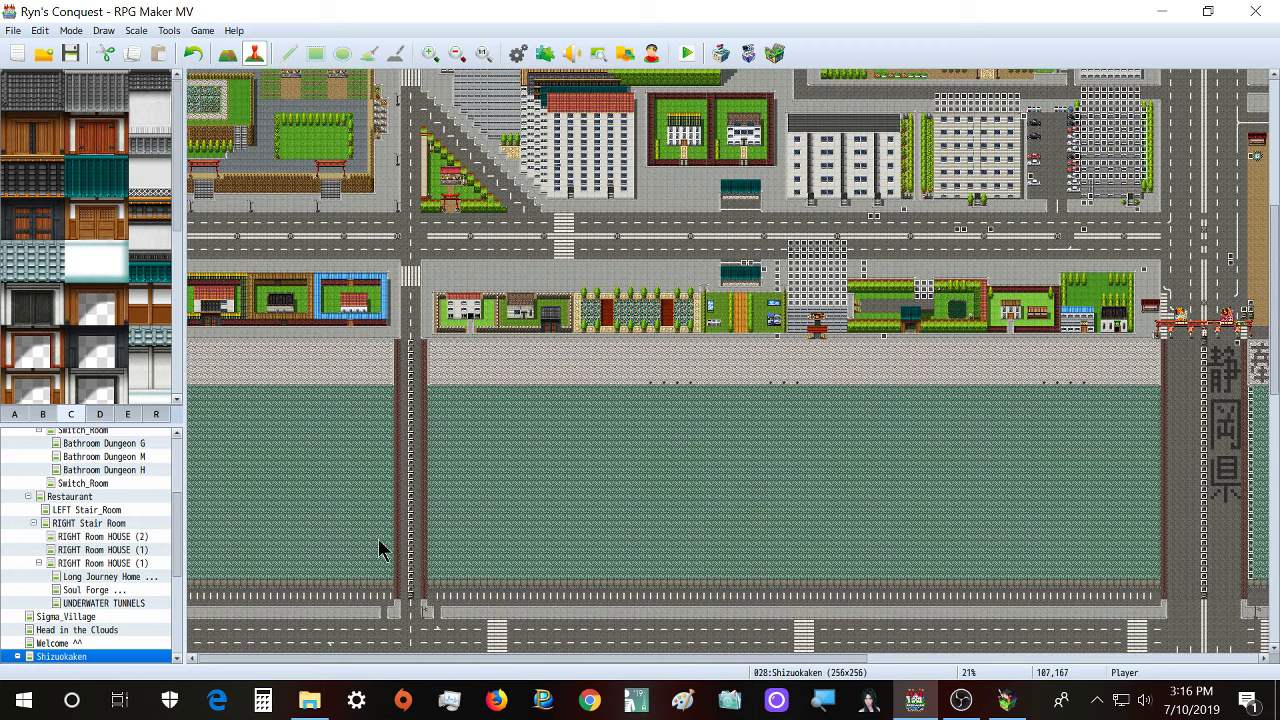
pyautogui.keyDown('ctrl'); pyautogui.scroll(3, 379, 549); pyautogui.keyUp('ctrl')
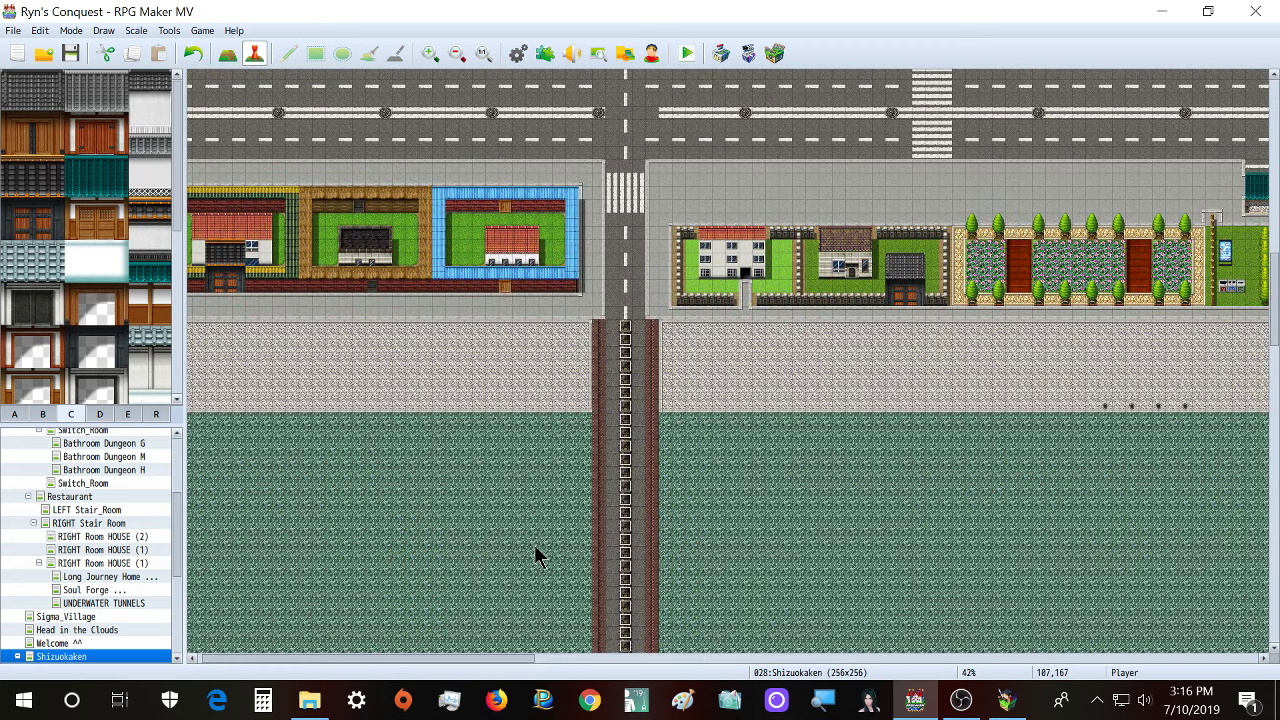
pyautogui.keyDown('ctrl'); pyautogui.scroll(2, 535, 557); pyautogui.keyUp('ctrl')
pyautogui.scroll(1, 555, 540)
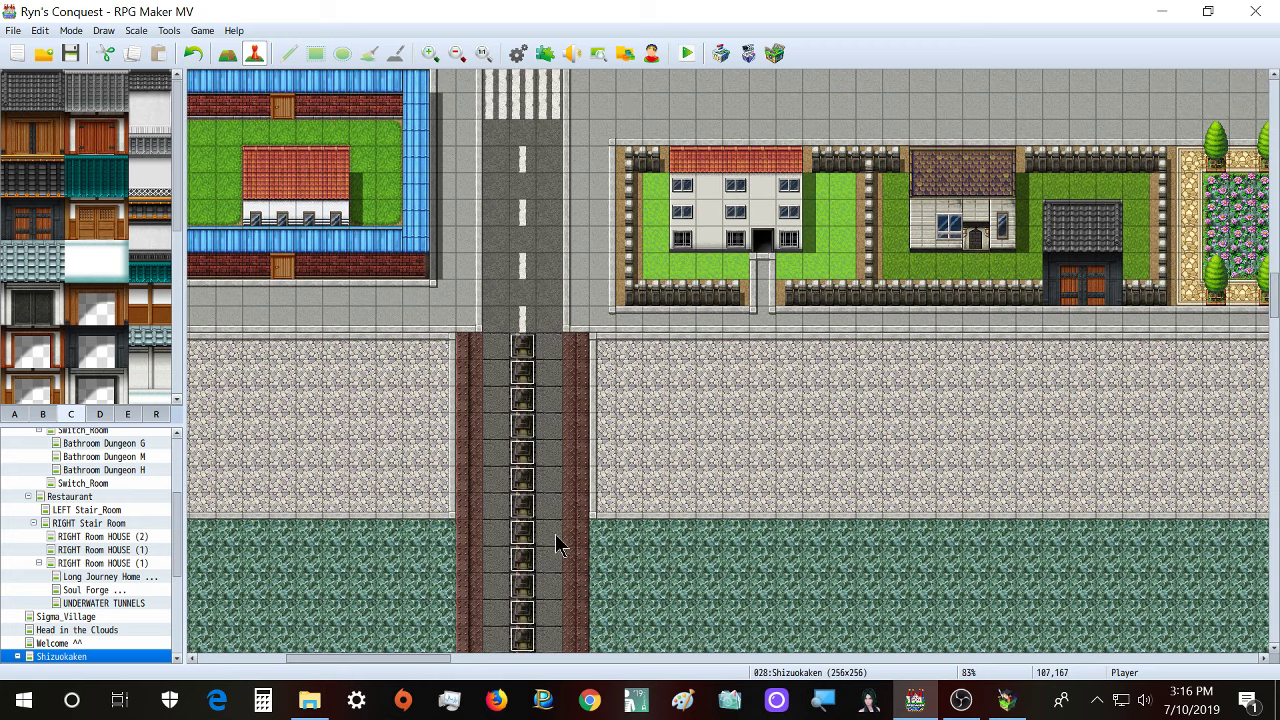
pyautogui.scroll(1, 557, 545)
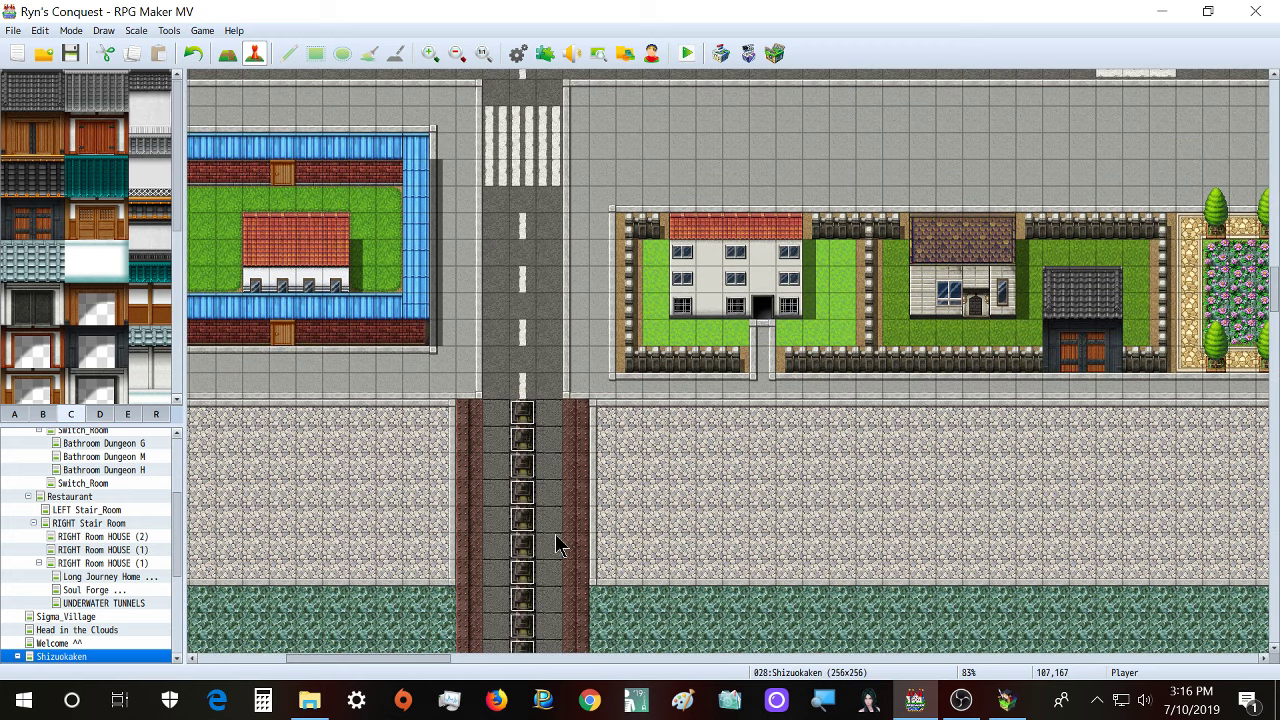
pyautogui.scroll(-8, 557, 545)
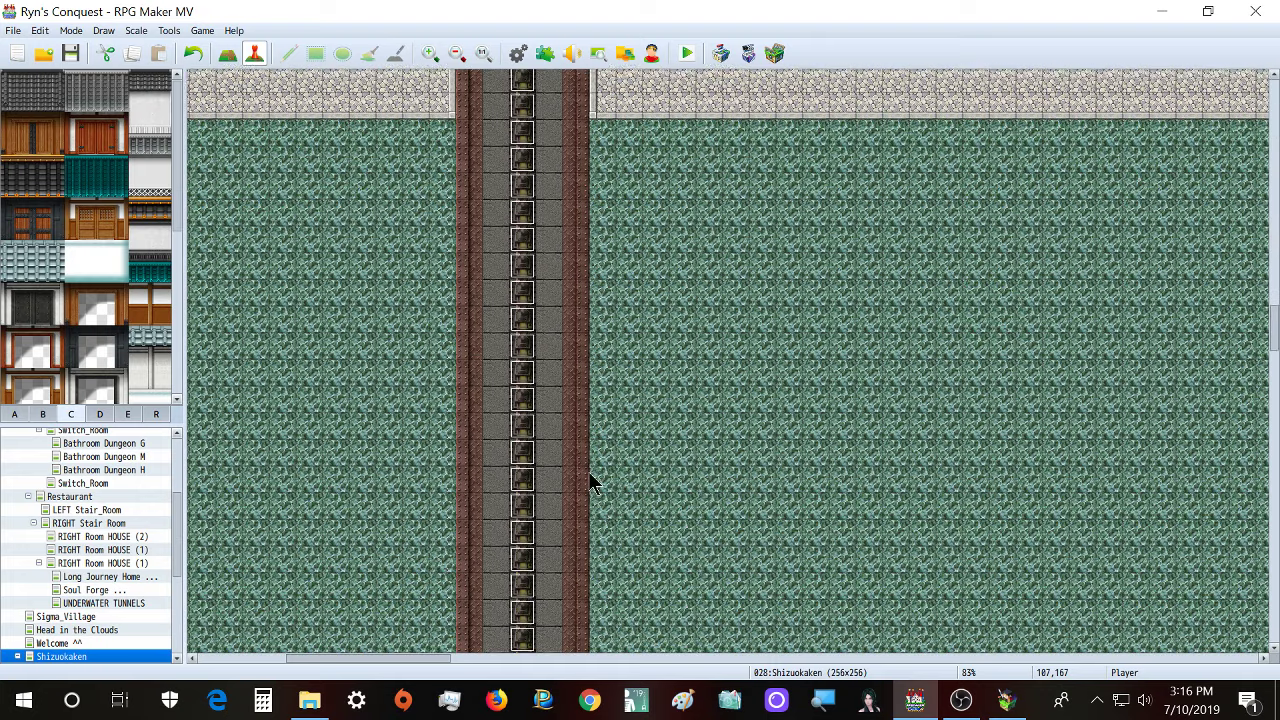
pyautogui.scroll(-1, 590, 483)
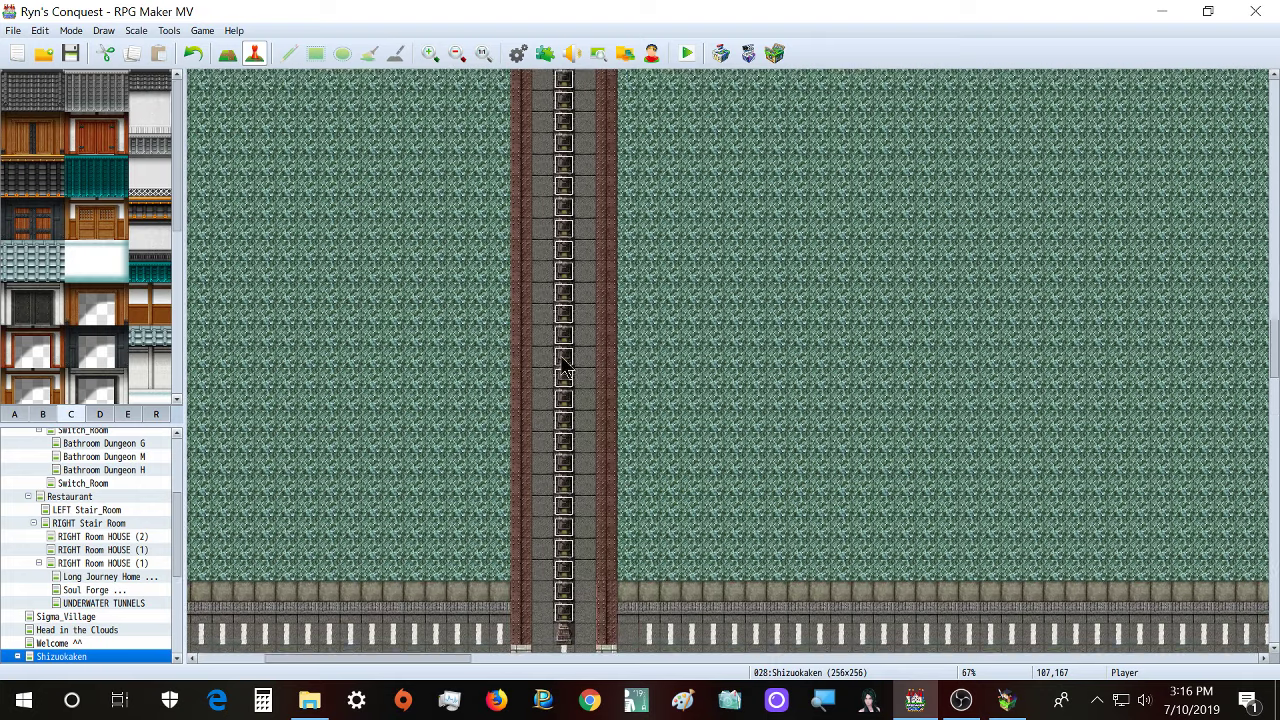
pyautogui.scroll(10, 550, 510)
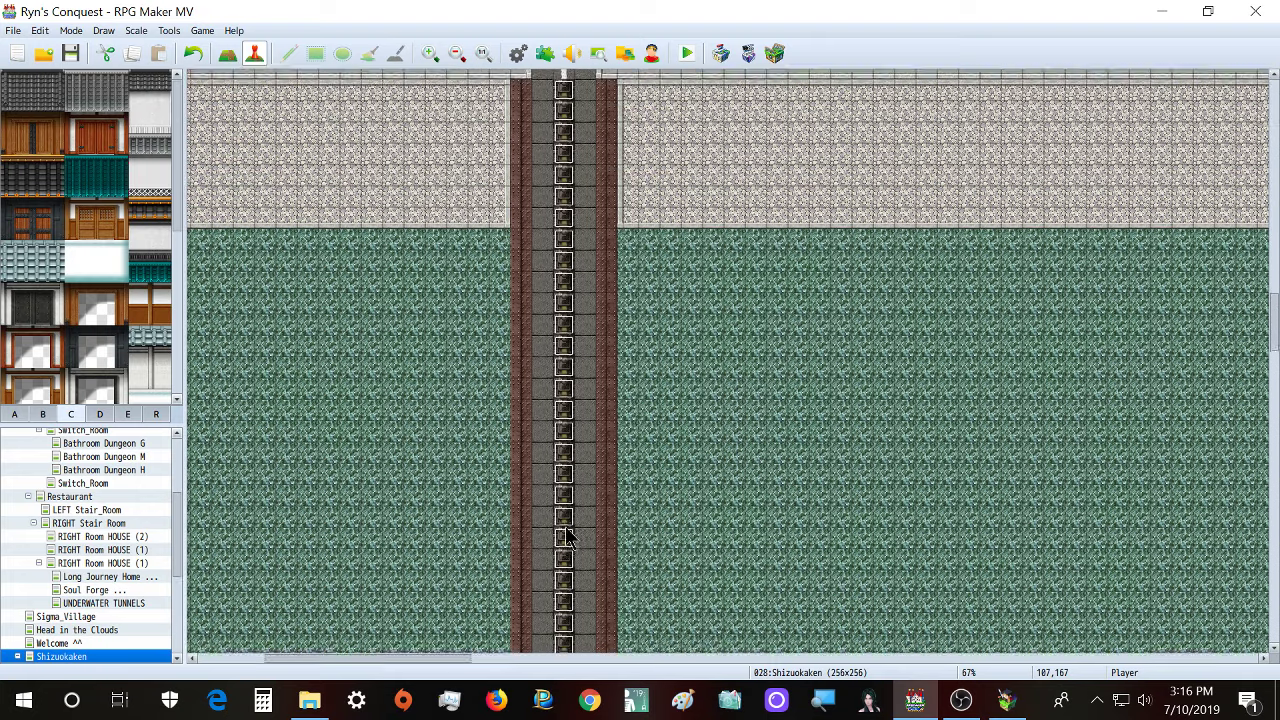
pyautogui.scroll(5, 565, 537)
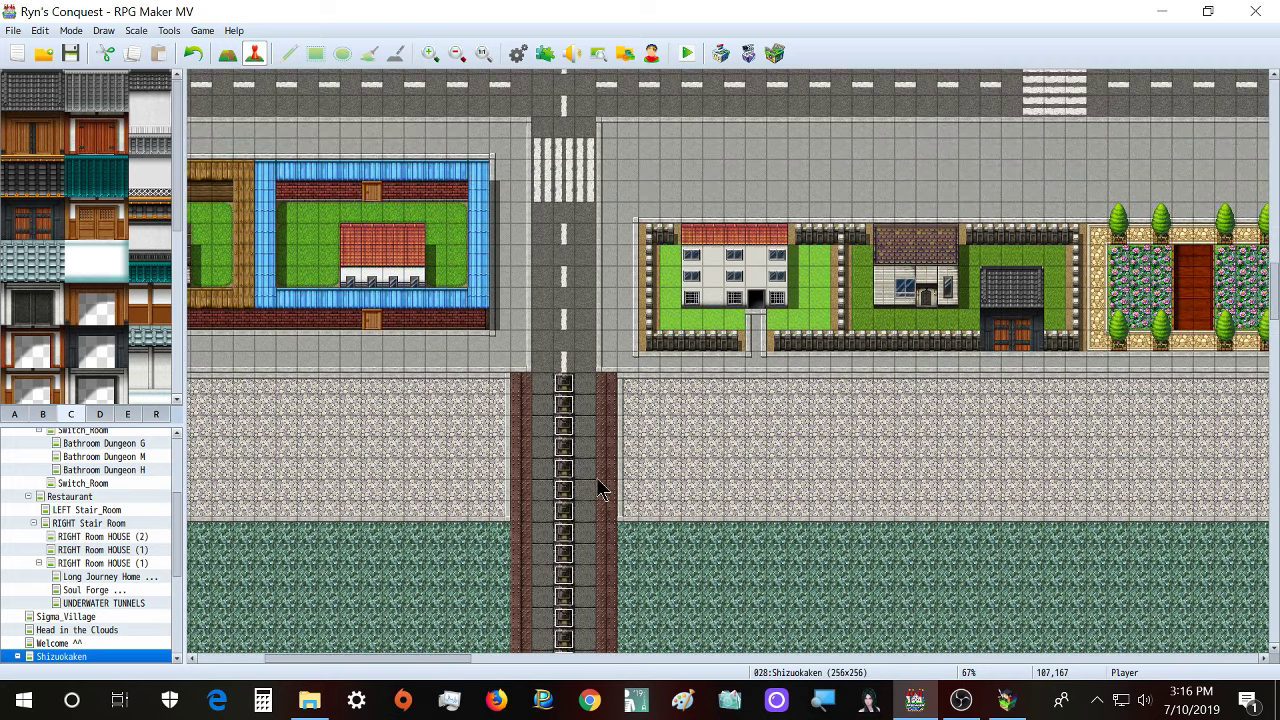
pyautogui.hscroll(10, 628, 470)
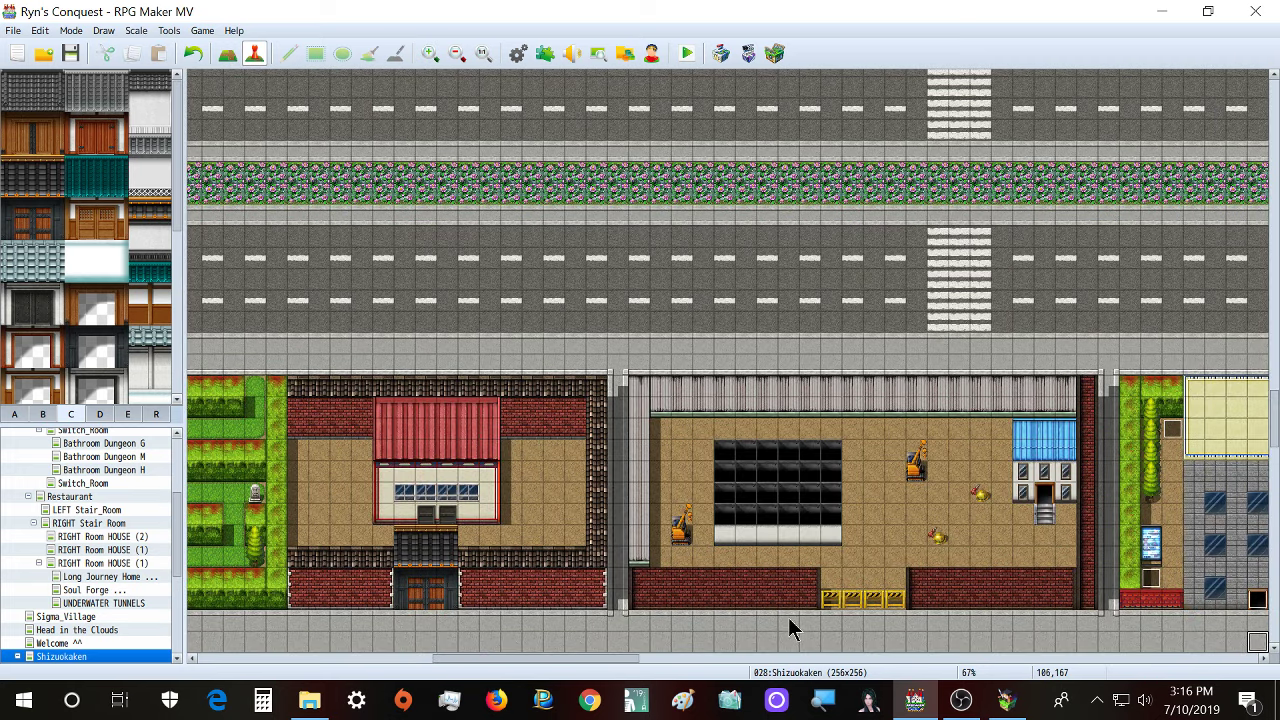
pyautogui.moveTo(595, 657); pyautogui.dragTo(343, 658)
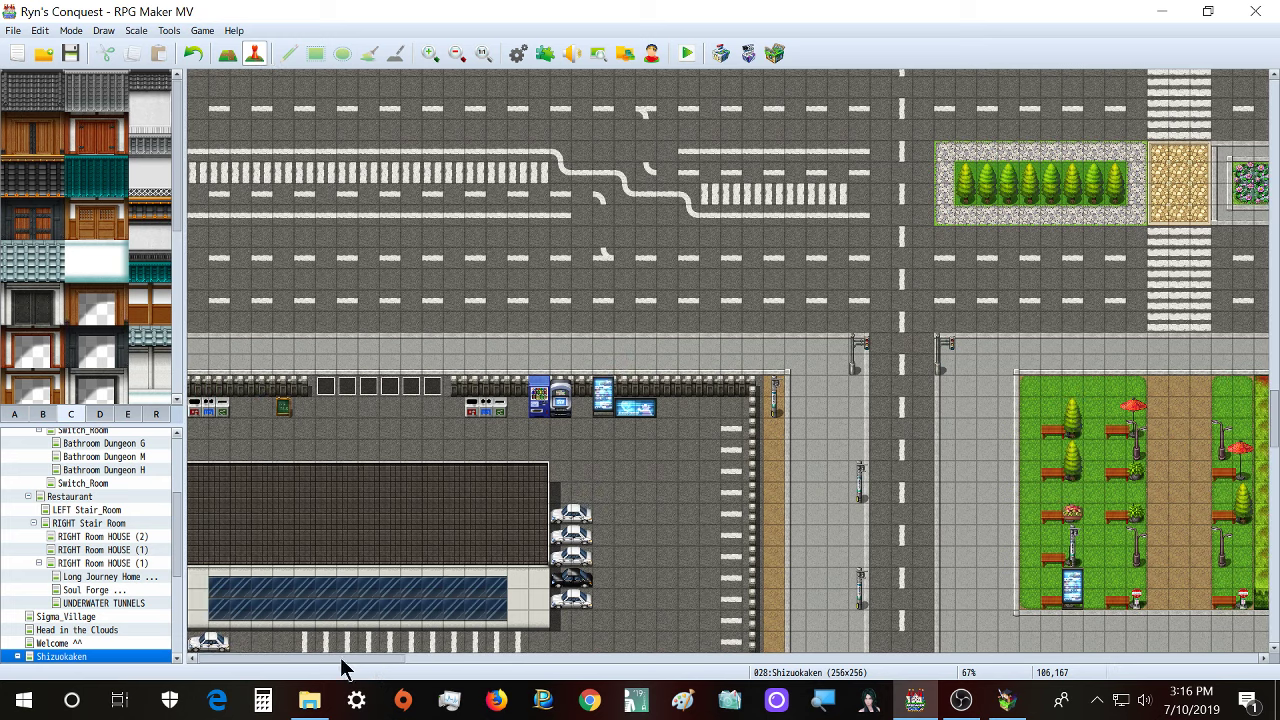
pyautogui.scroll(10, 507, 537)
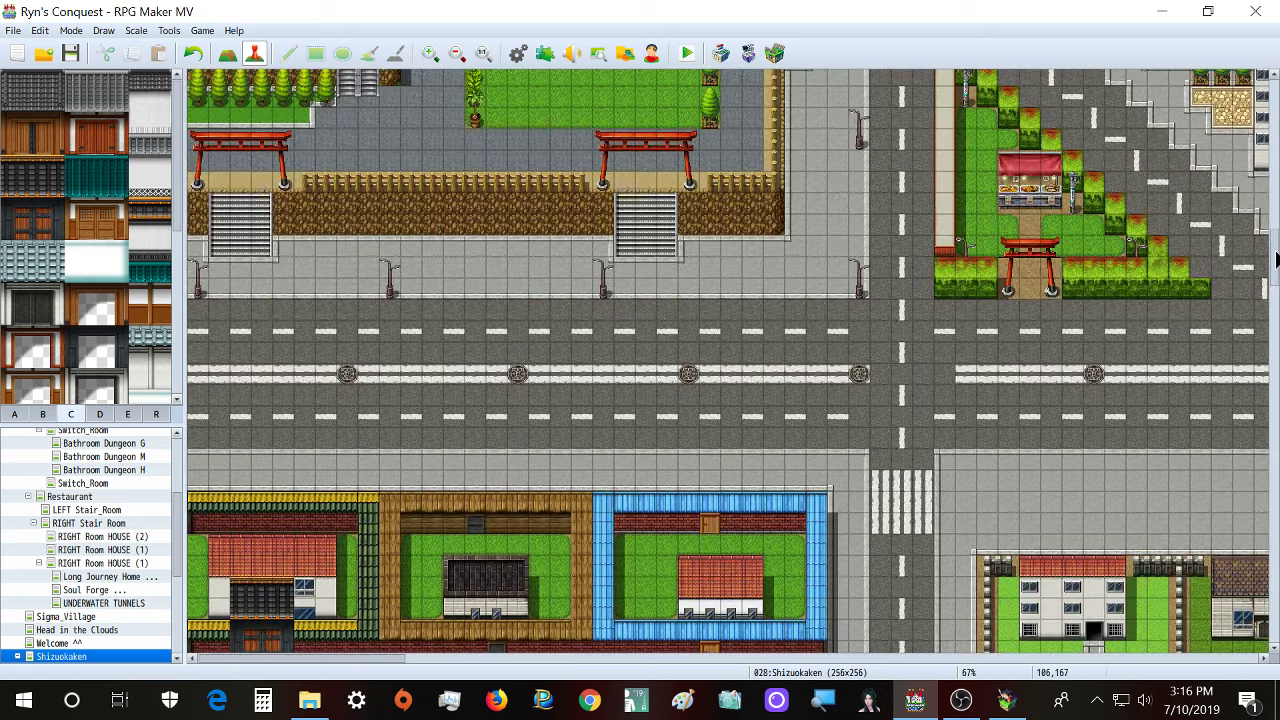
pyautogui.scroll(3, 728, 360)
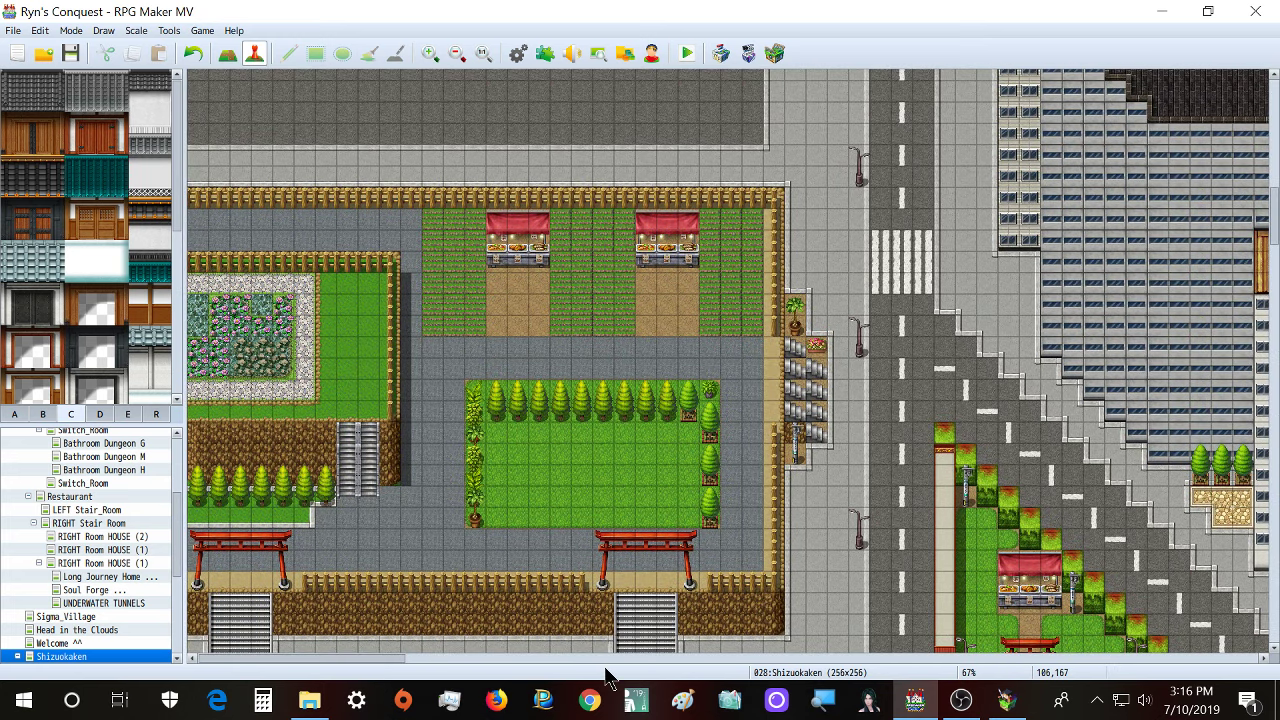
pyautogui.keyDown('ctrl'); pyautogui.scroll(-1, 566, 543); pyautogui.keyUp('ctrl')
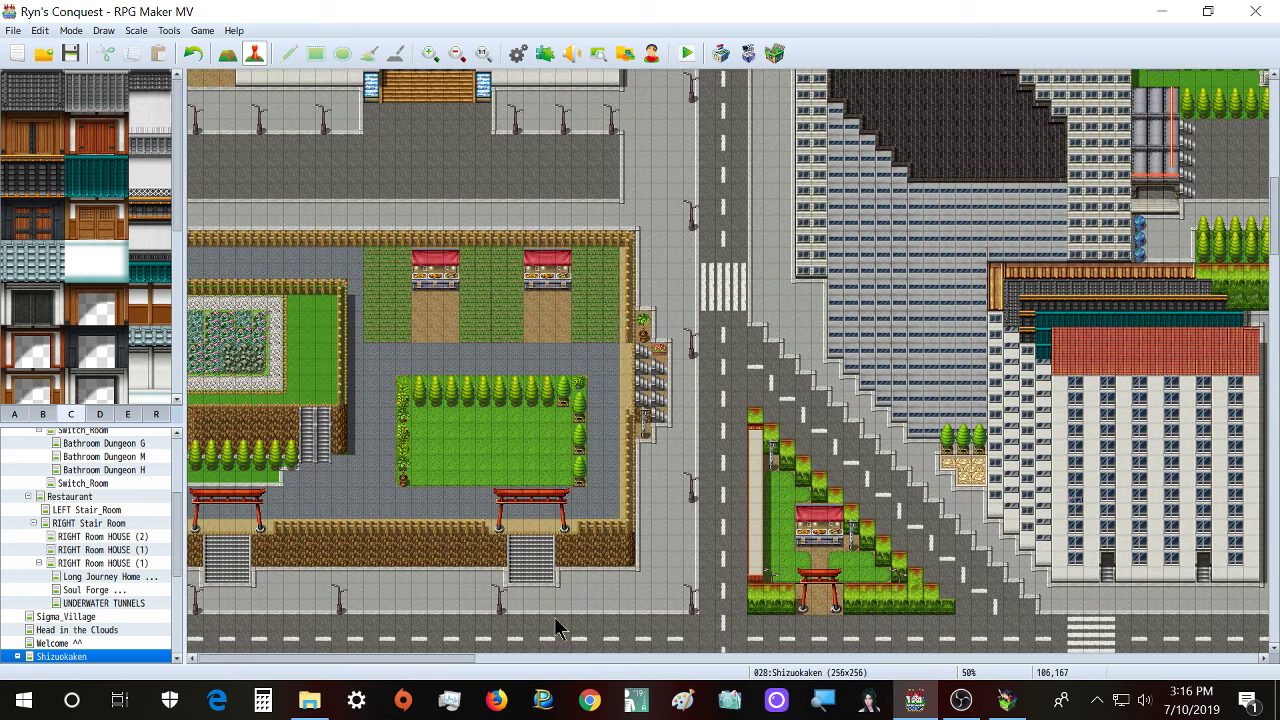
pyautogui.moveTo(460, 660); pyautogui.dragTo(614, 640)
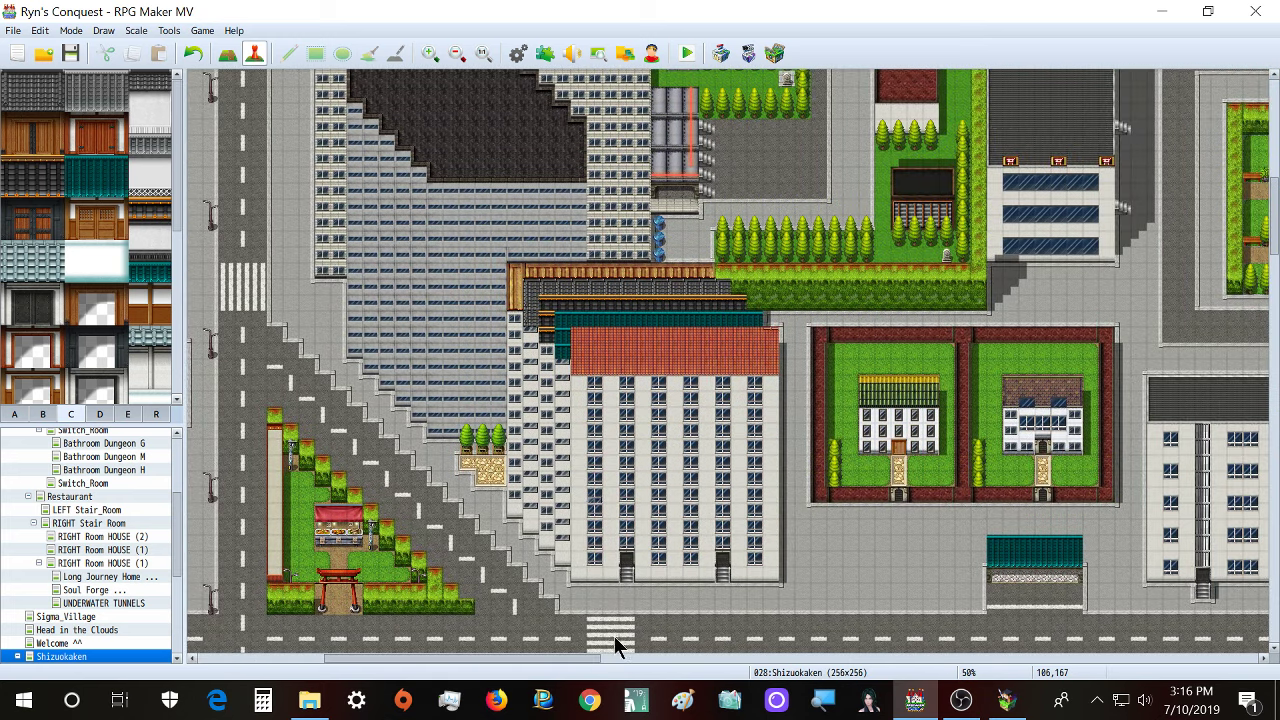
pyautogui.scroll(2, 702, 462)
pyautogui.scroll(-1, 705, 473)
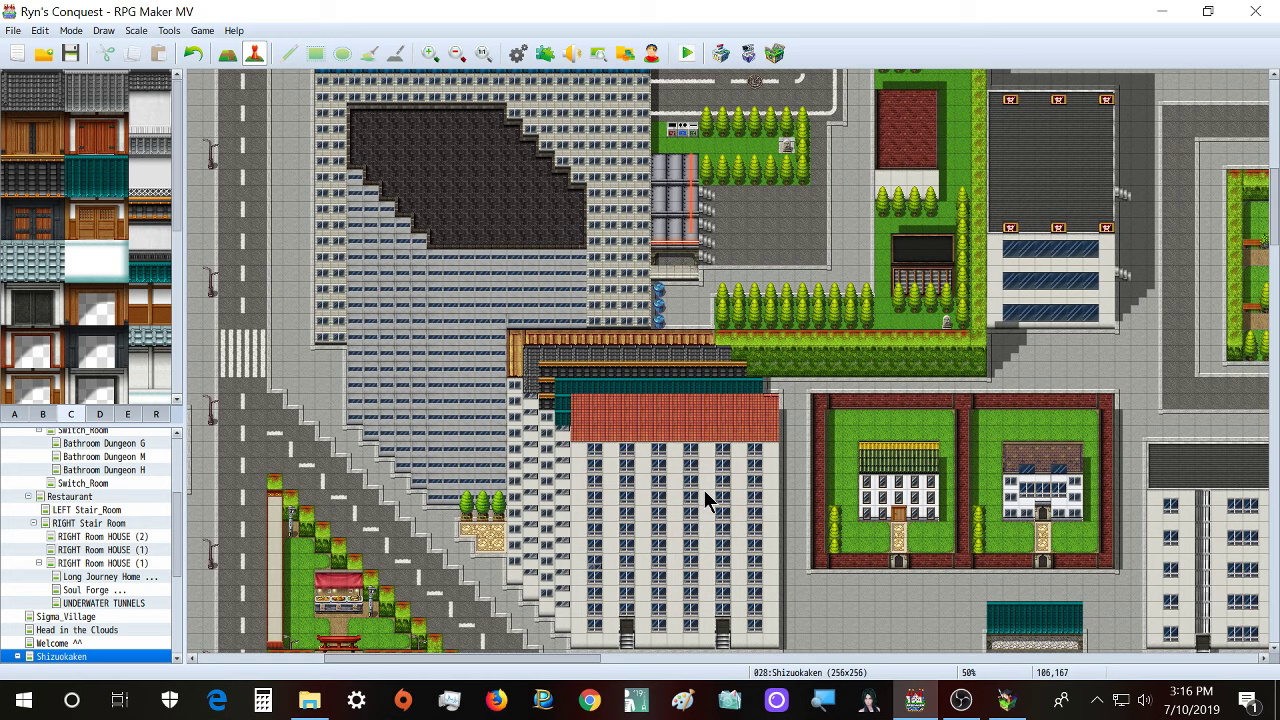
pyautogui.scroll(2, 729, 491)
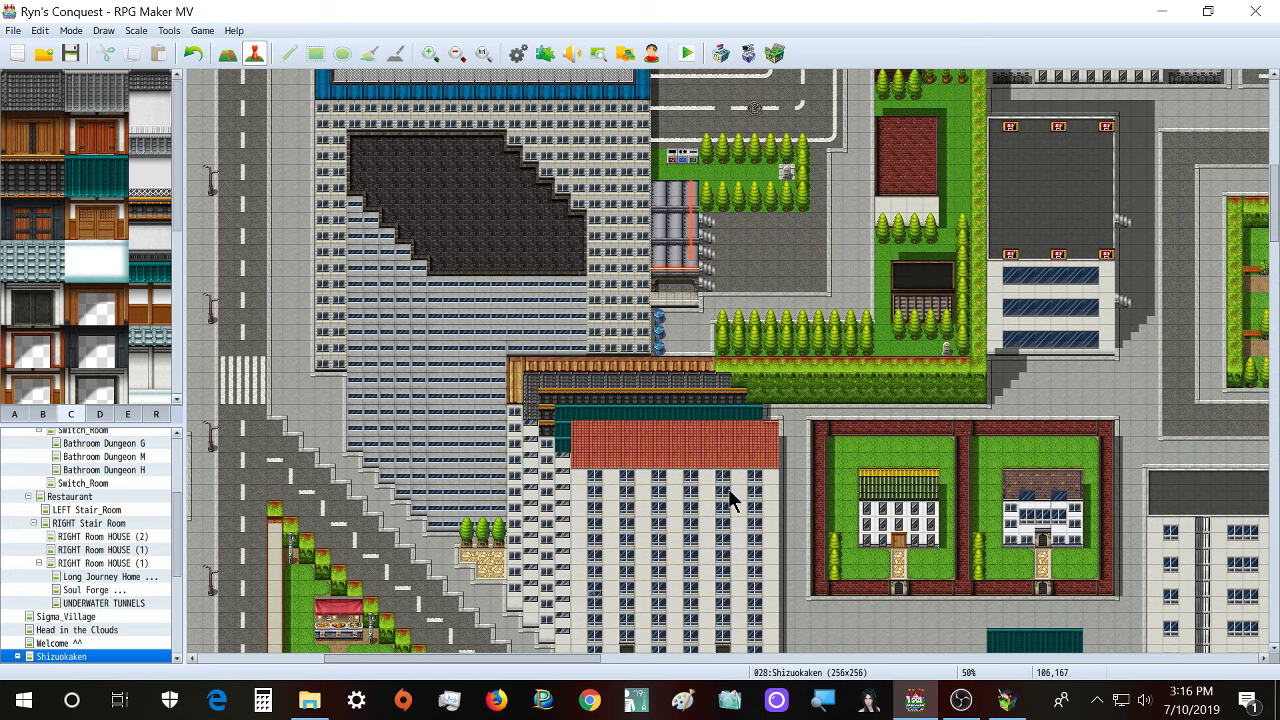
pyautogui.scroll(5, 729, 492)
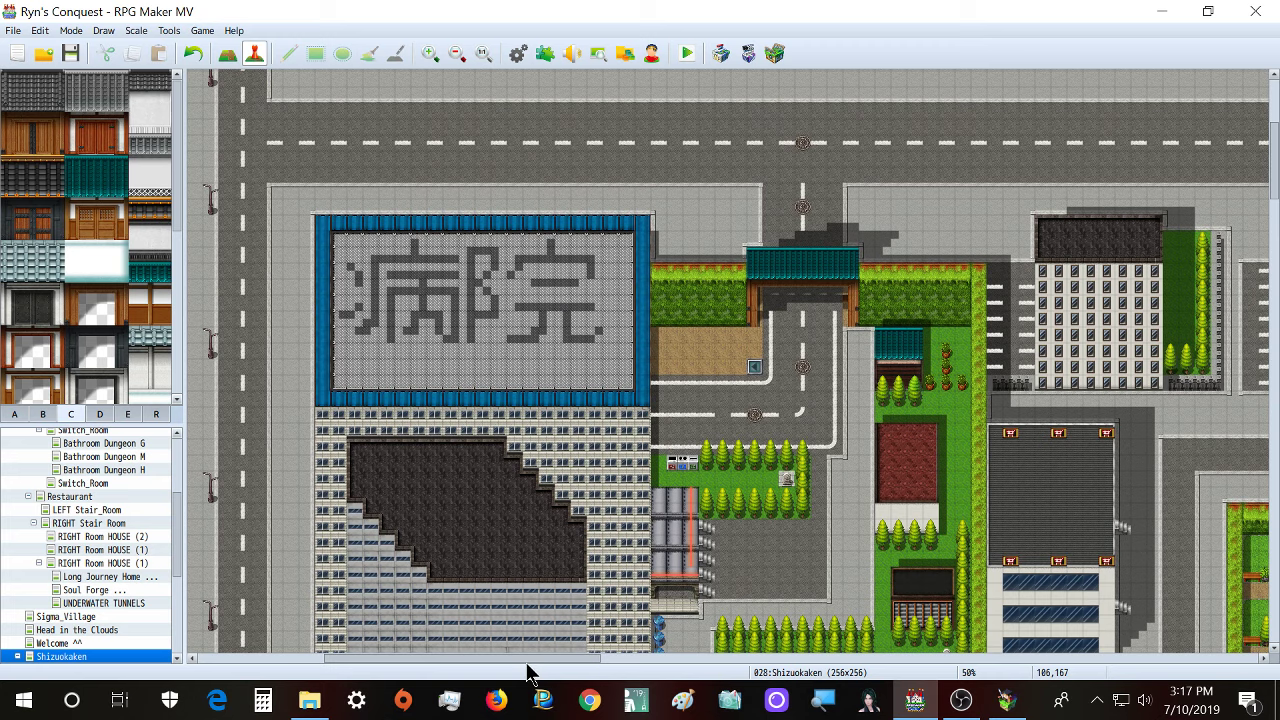
pyautogui.moveTo(527, 659); pyautogui.dragTo(531, 659)
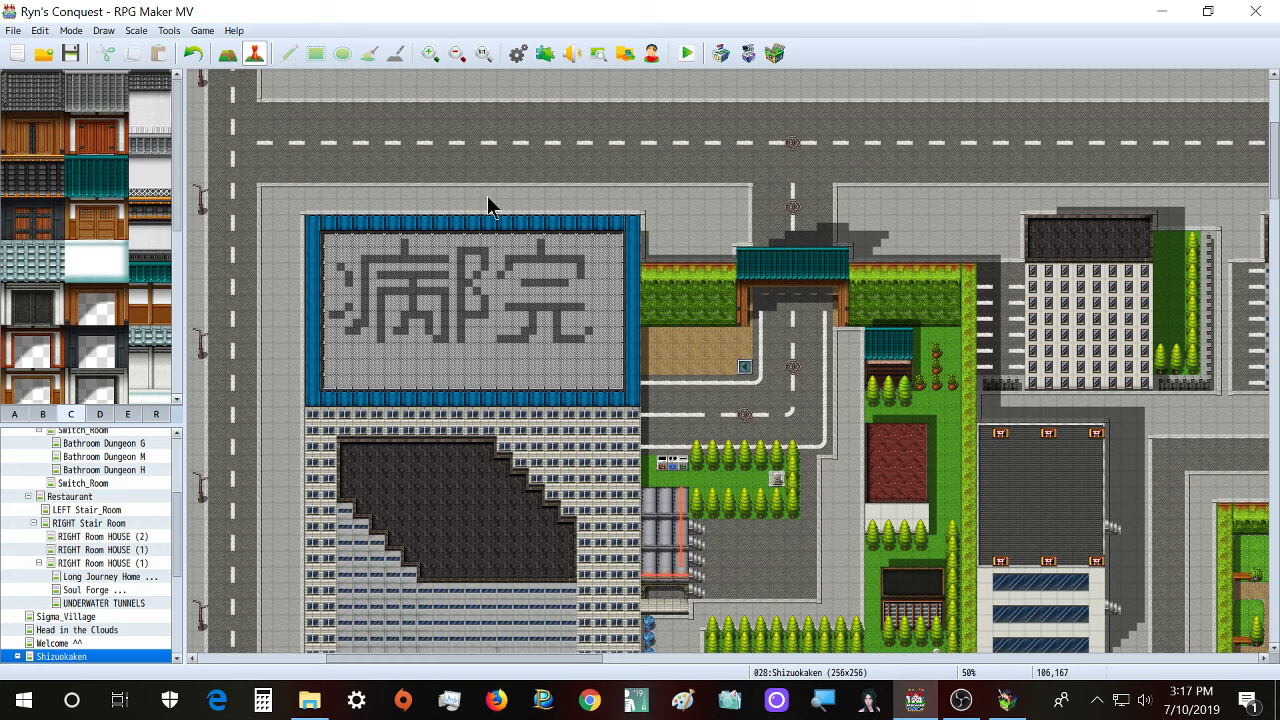
pyautogui.moveTo(574, 666); pyautogui.dragTo(915, 680)
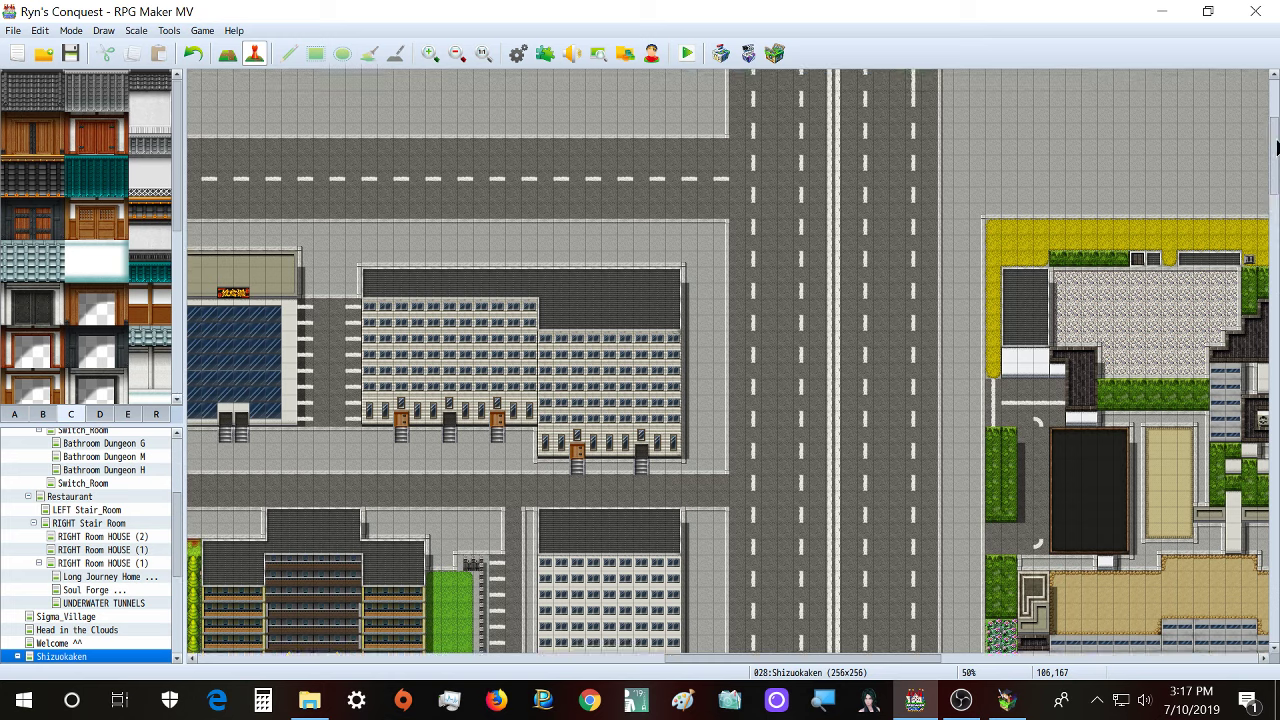
# - Pan the Shizuokaken map to the parked-car crosswalk above the 病院 hospital at 83% zoom, then bring OBS Studio forward
pyautogui.scroll(5, 1275, 165)
pyautogui.moveTo(895, 678); pyautogui.dragTo(780, 670)
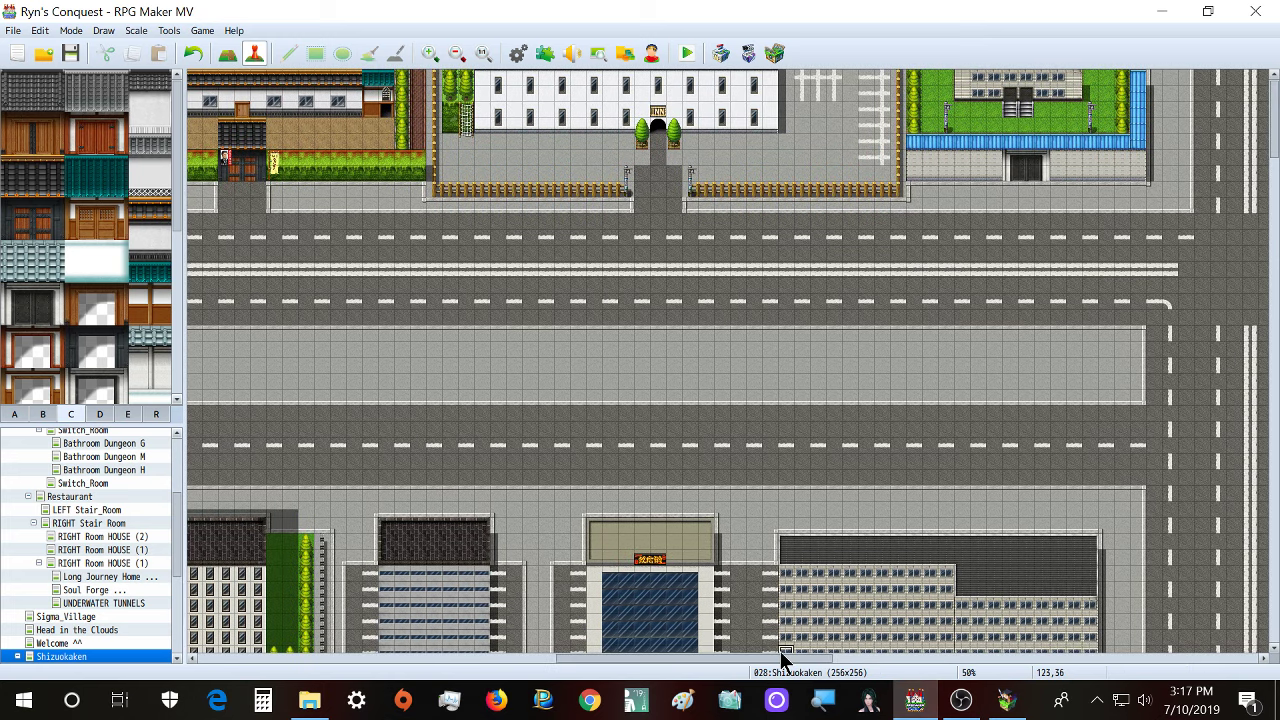
pyautogui.scroll(-1, 760, 546)
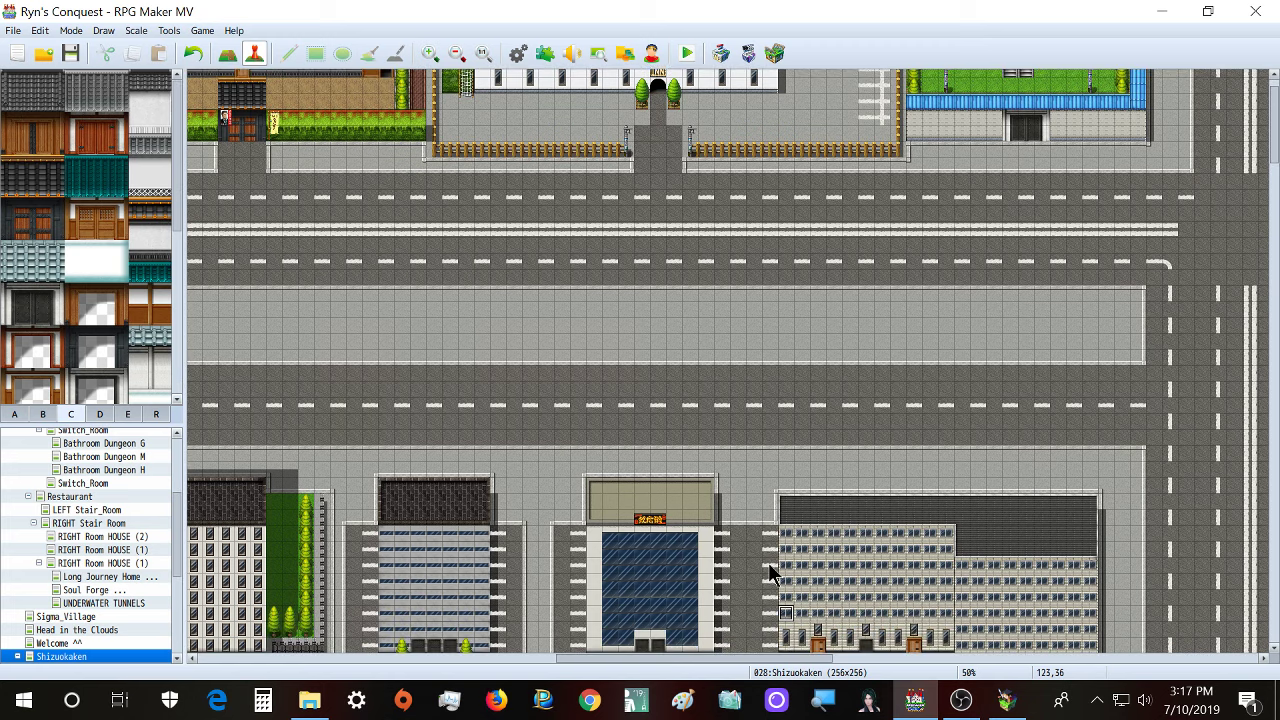
pyautogui.scroll(1, 770, 572)
pyautogui.moveTo(785, 662); pyautogui.dragTo(394, 655)
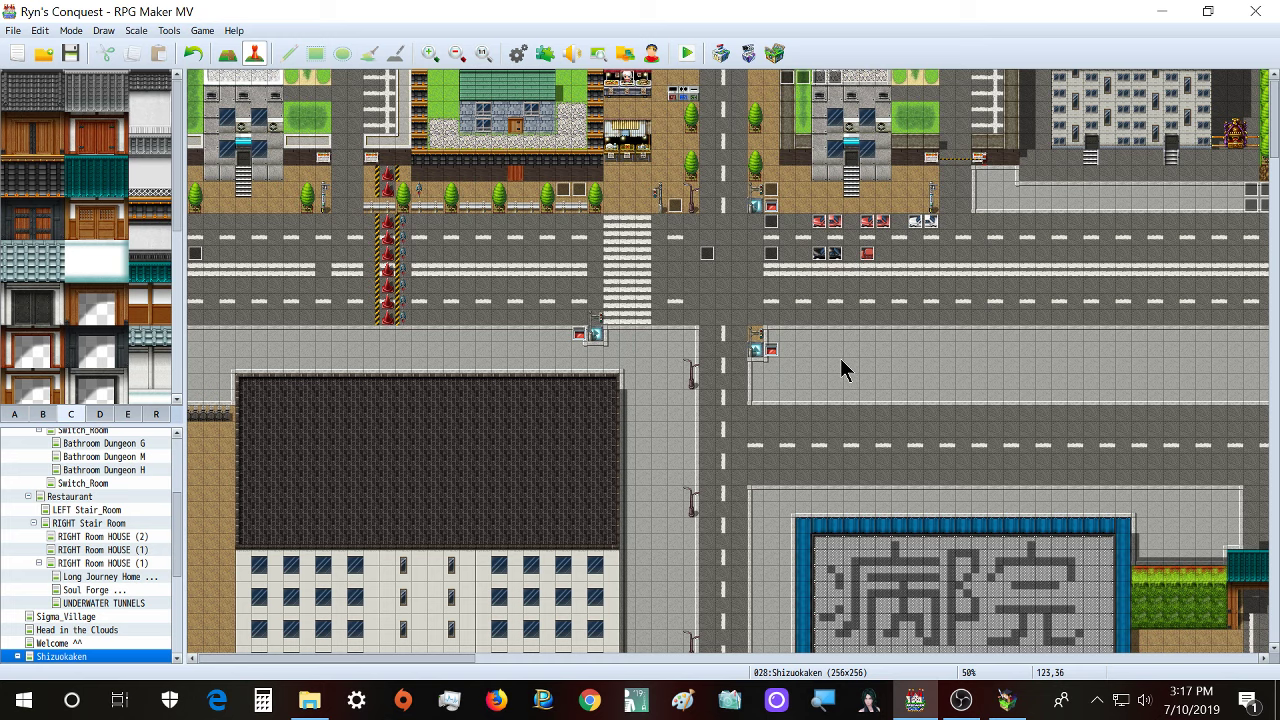
pyautogui.keyDown('ctrl'); pyautogui.scroll(5, 840, 358); pyautogui.keyUp('ctrl')
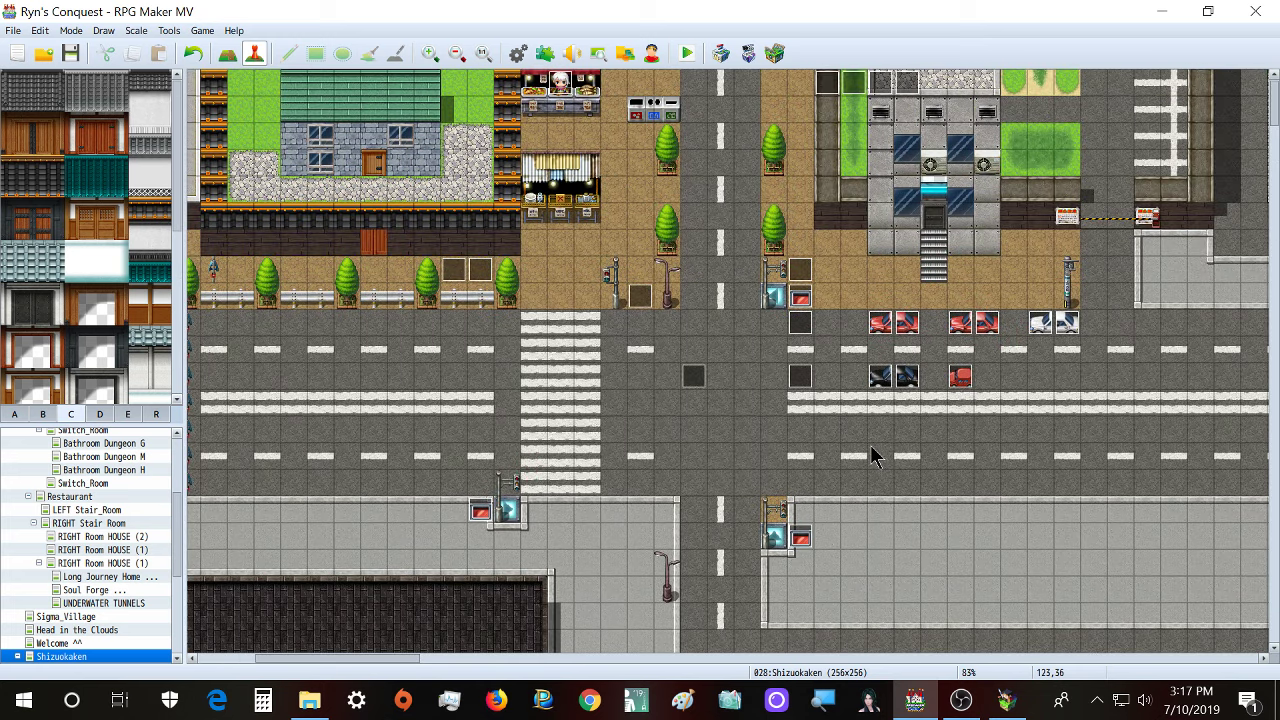
pyautogui.scroll(-4, 943, 443)
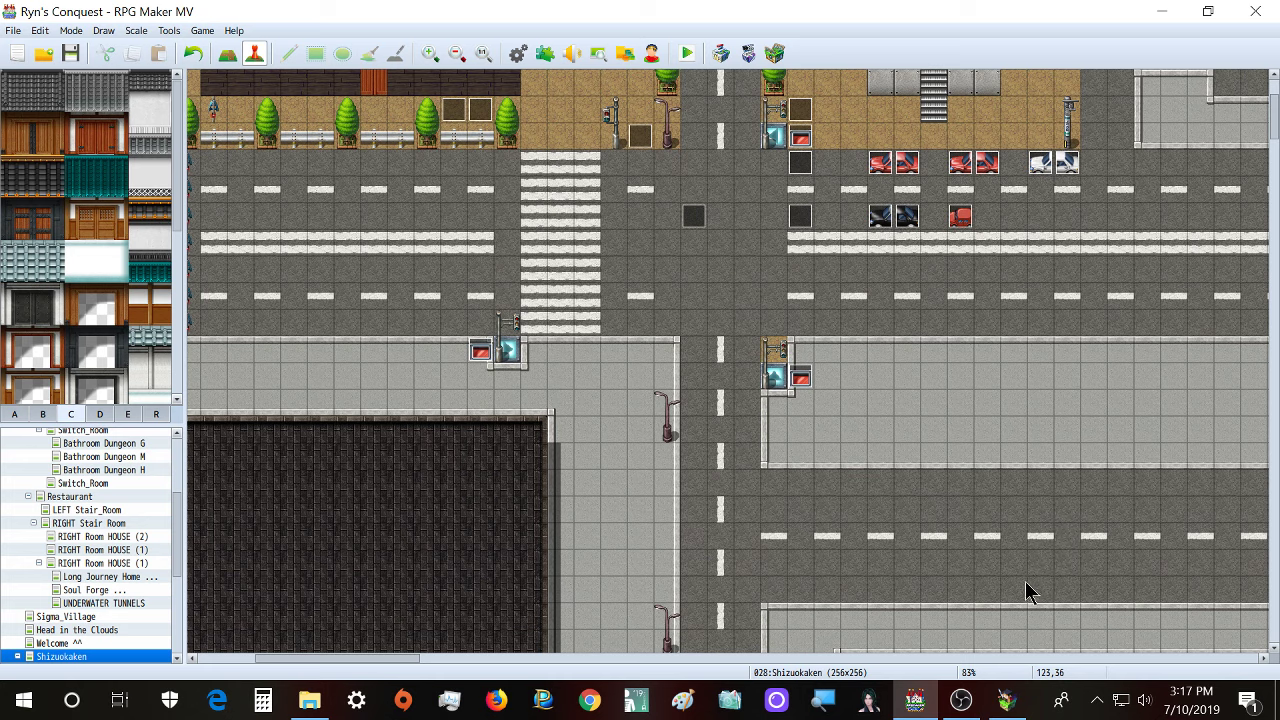
pyautogui.click(961, 700)
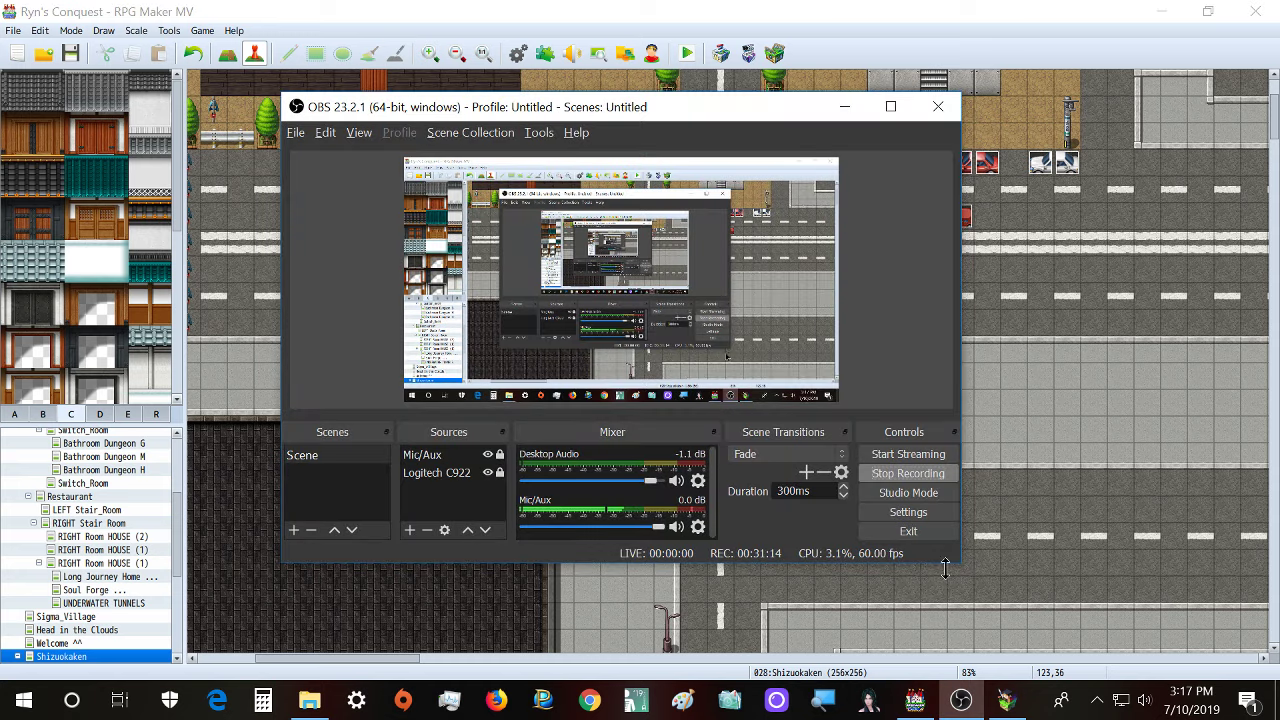